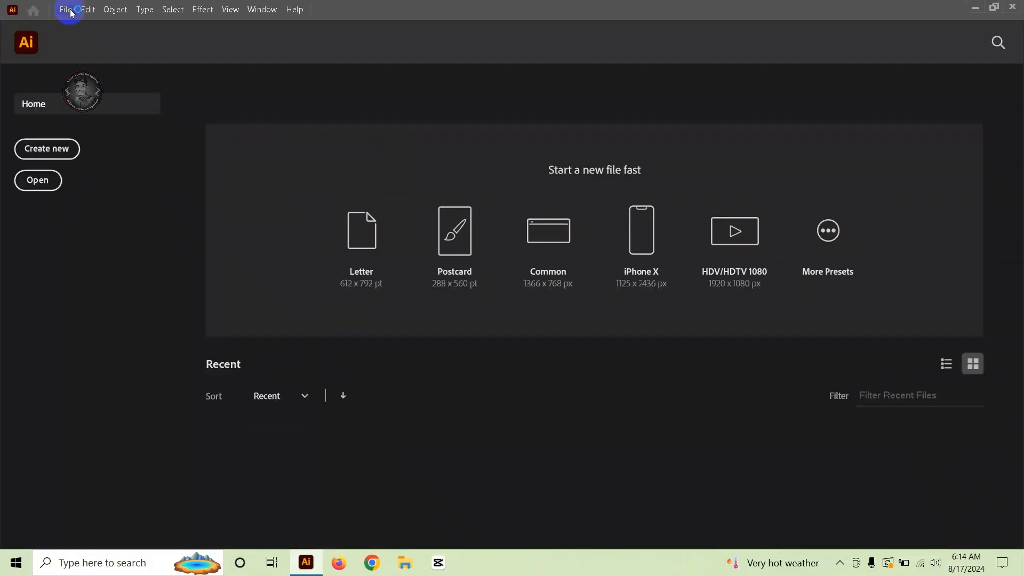
# Step: Create a new 24 x 36 in portrait document in RGB color at 300 ppi
pyautogui.click(52, 151)
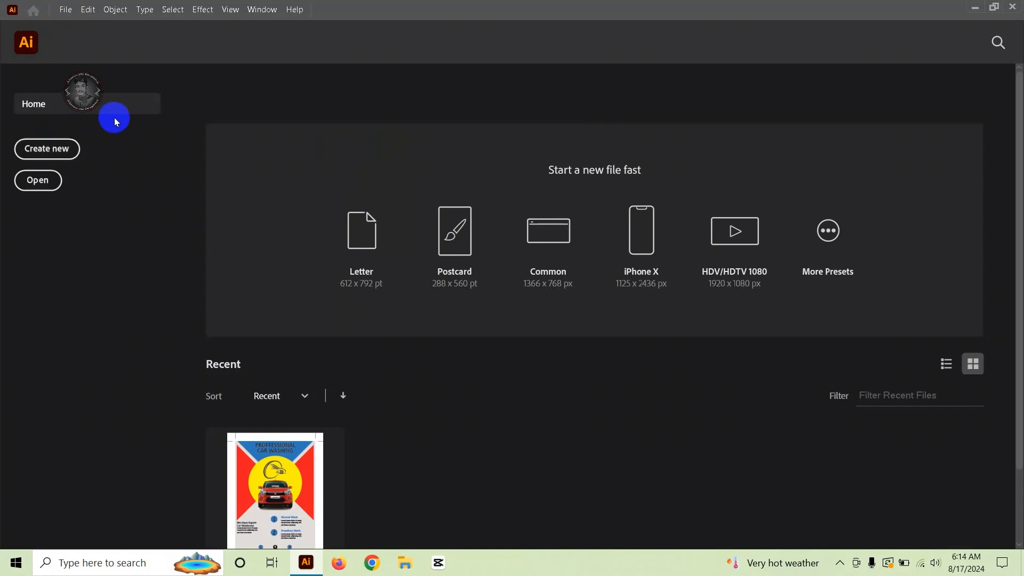
pyautogui.click(55, 156)
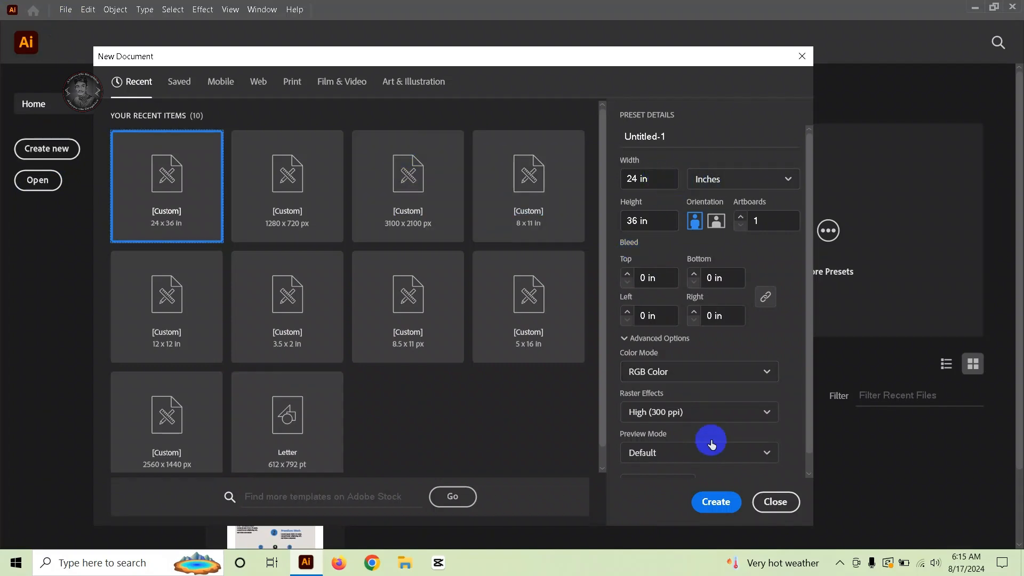
pyautogui.click(731, 511)
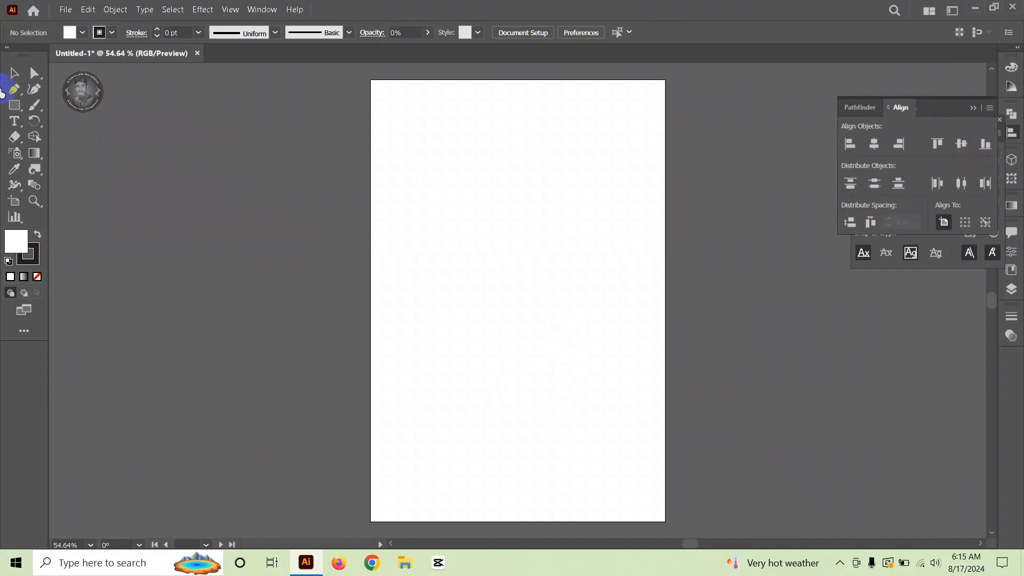
# Step: Draw a 23 x 35 in rectangle and center it horizontally and vertically on the artboard
pyautogui.click(14, 105)
pyautogui.click(328, 193)
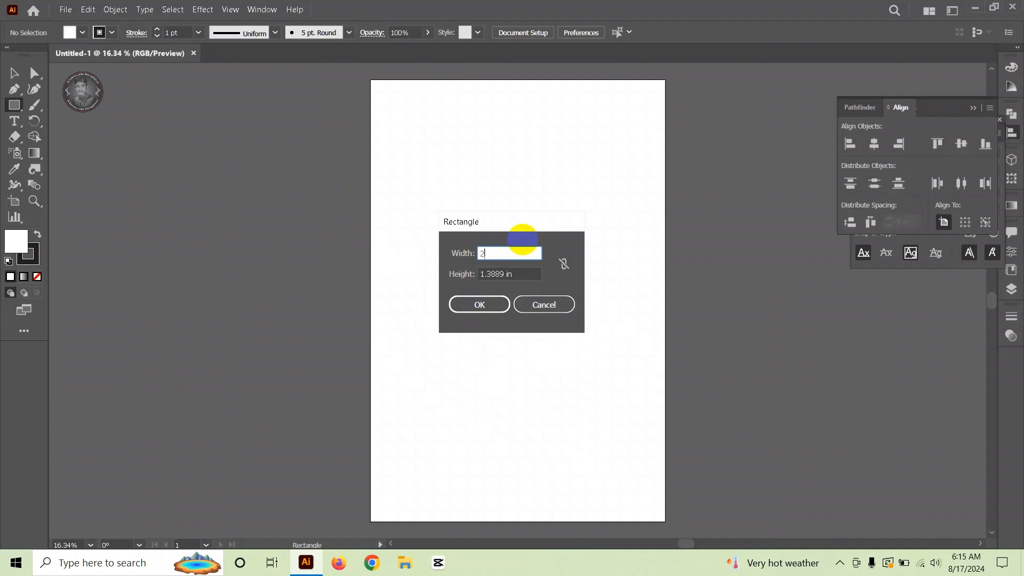
pyautogui.write('23')
pyautogui.press('Tab')
pyautogui.write('35')
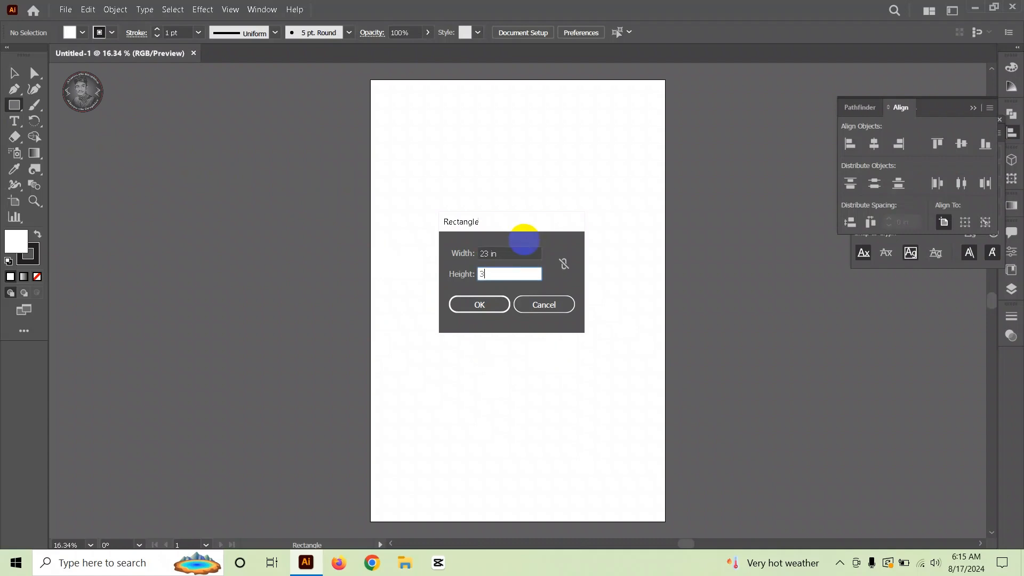
pyautogui.click(506, 302)
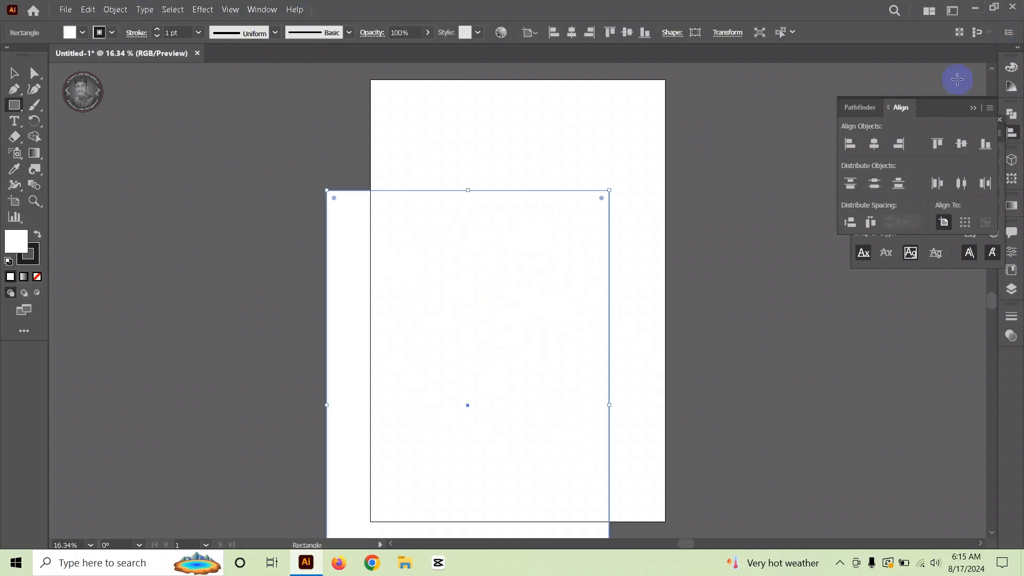
pyautogui.click(874, 143)
pyautogui.click(961, 144)
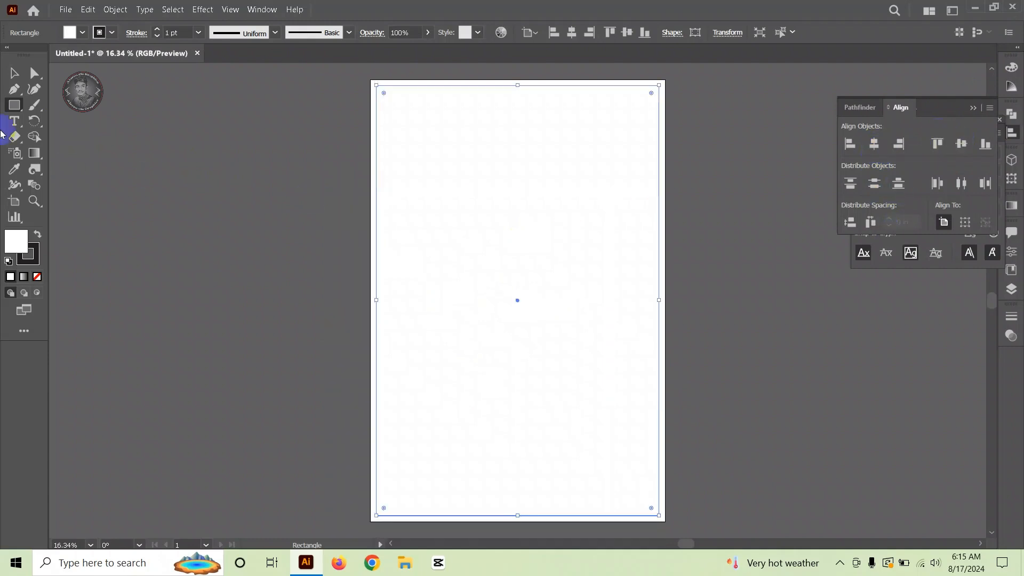
# Step: Fill the rectangle with dark brown, RGB 77, 67, 40
pyautogui.click(1012, 67)
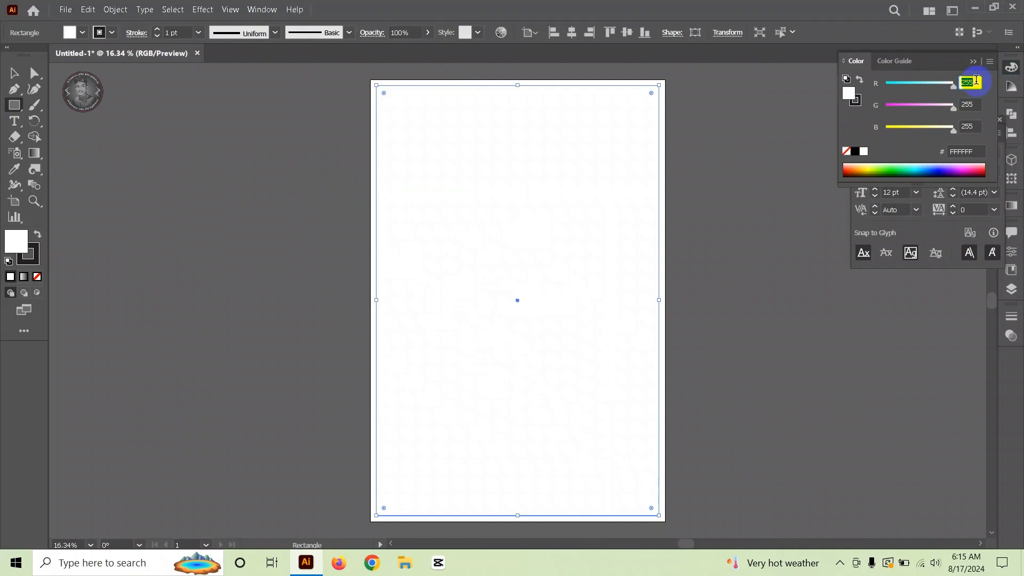
pyautogui.press('Tab')
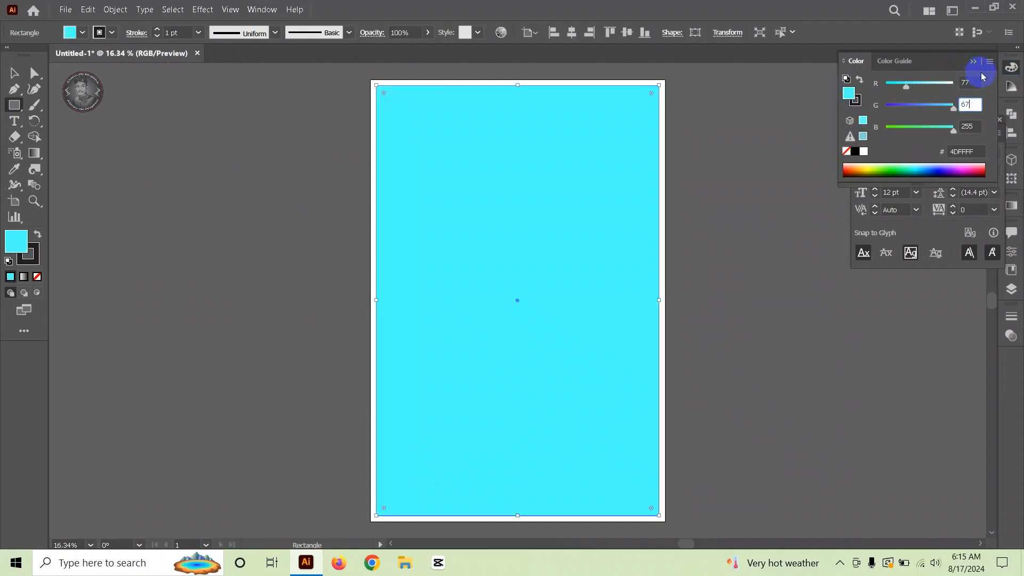
pyautogui.press('Tab')
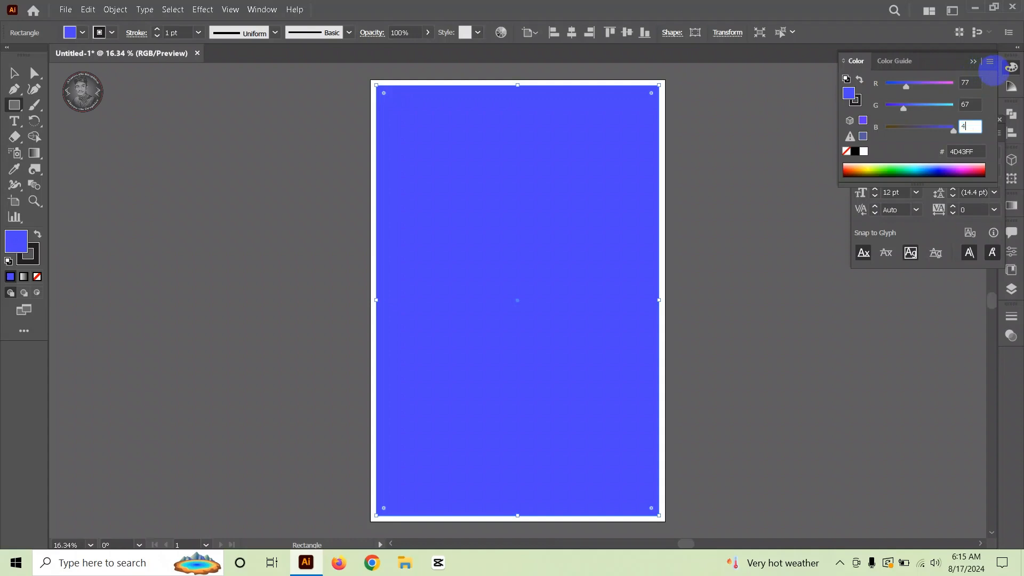
pyautogui.press('Return')
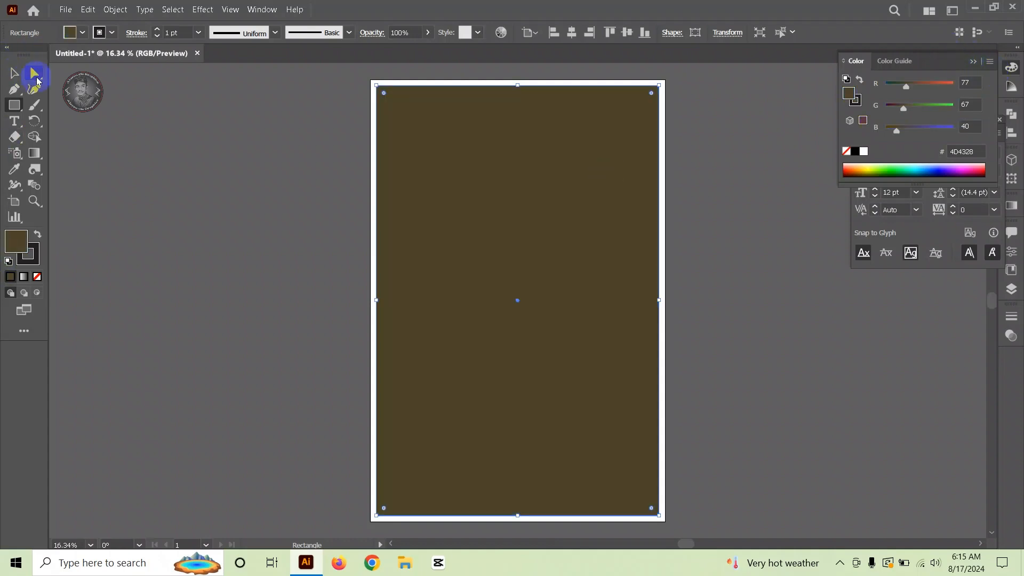
# Step: Offset the brown rectangle's path by -1 in with miter joins
pyautogui.click(114, 10)
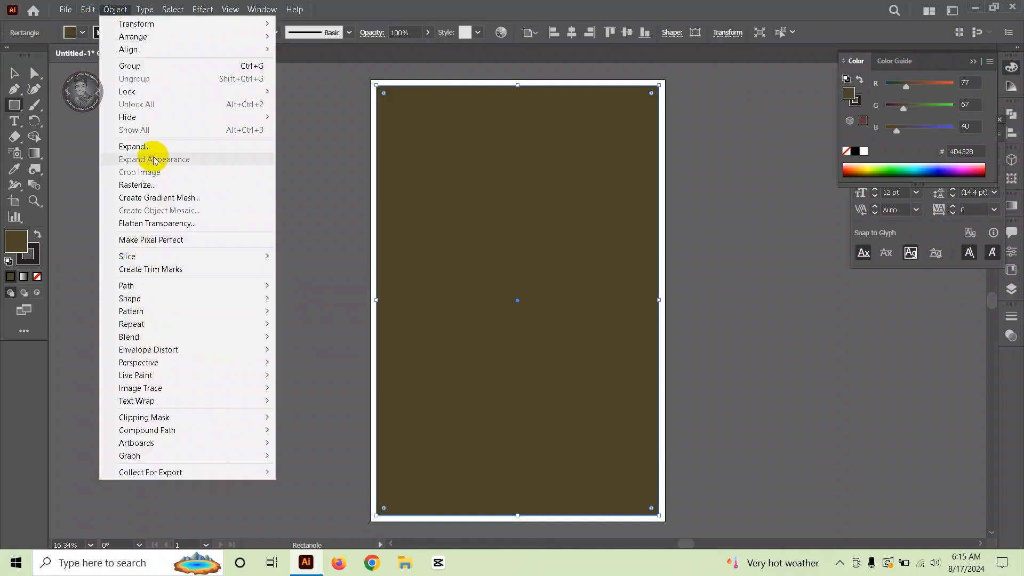
pyautogui.moveTo(146, 286)
pyautogui.click(306, 327)
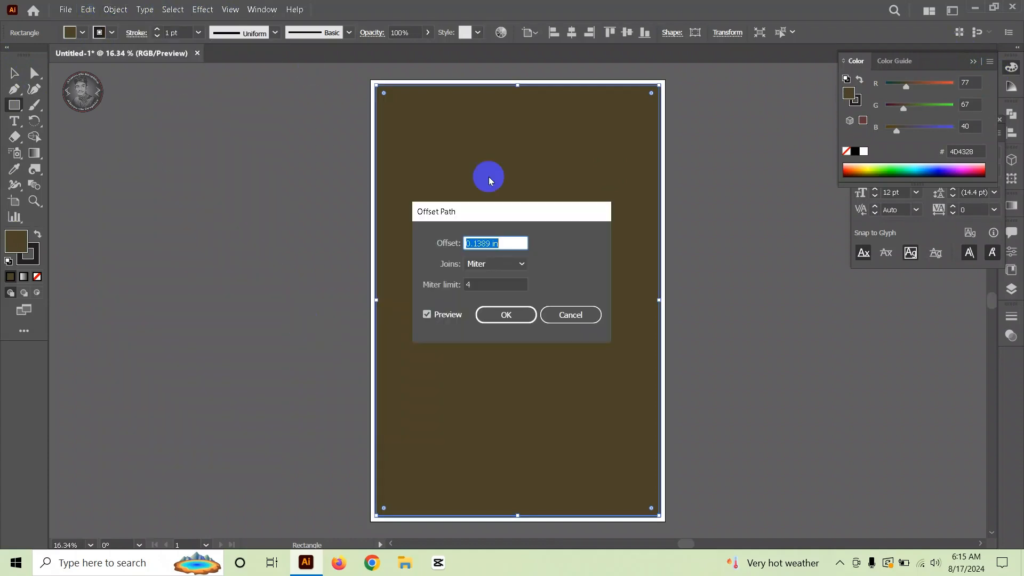
pyautogui.press('BackSpace')
pyautogui.write('-1')
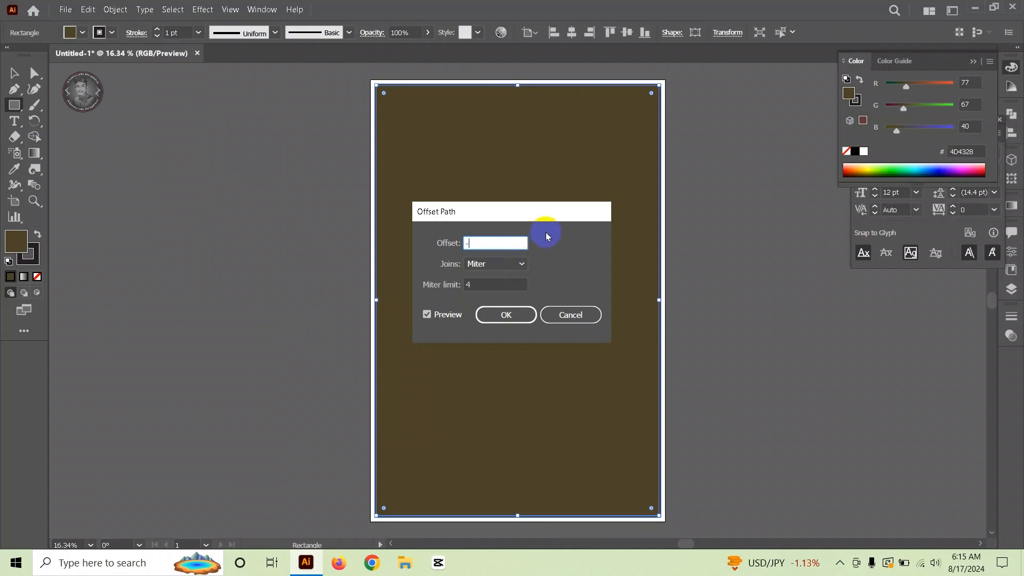
pyautogui.click(501, 269)
pyautogui.click(495, 277)
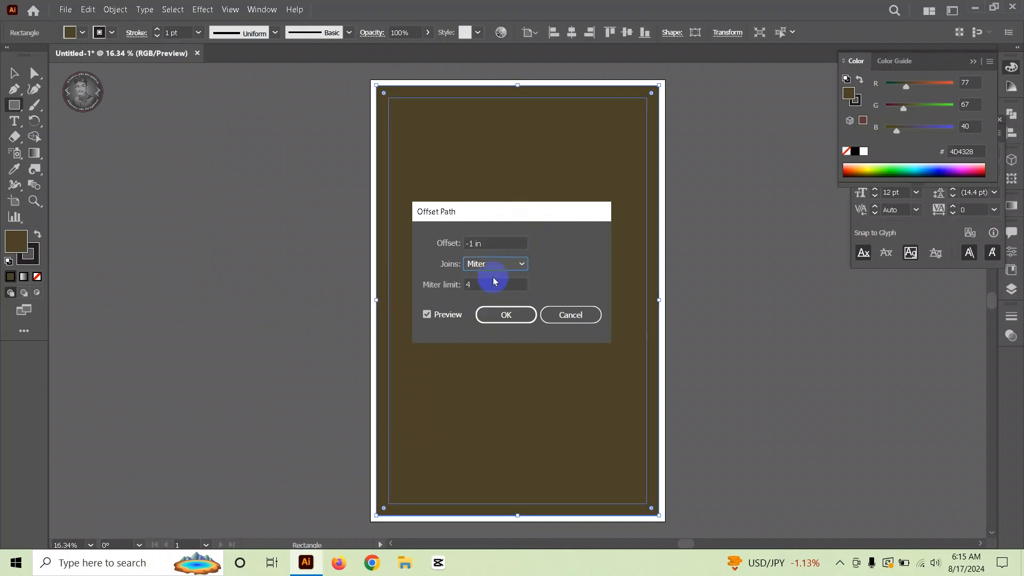
pyautogui.click(507, 317)
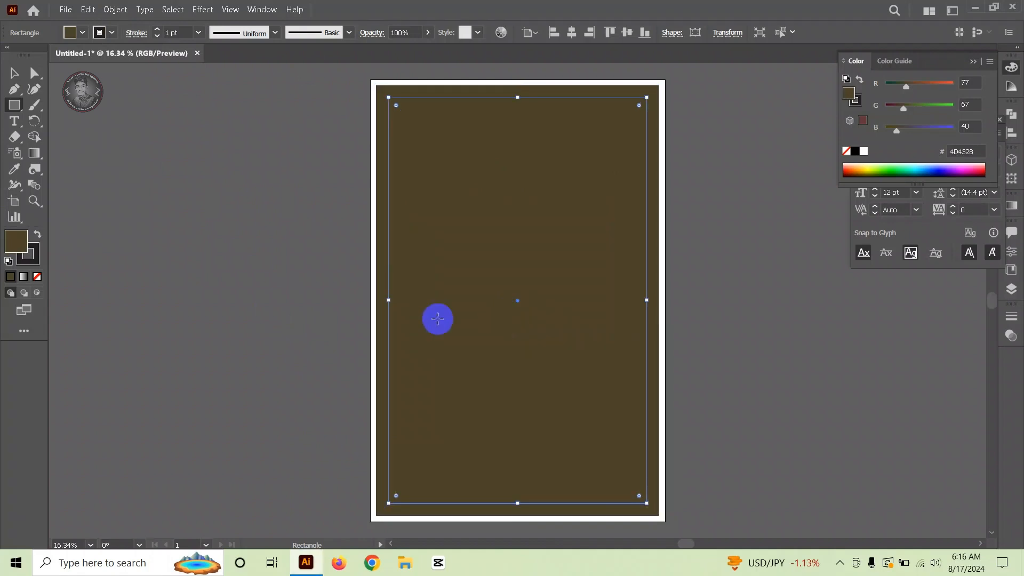
# Step: Convert the inset rectangle into guides
pyautogui.rightClick(238, 184)
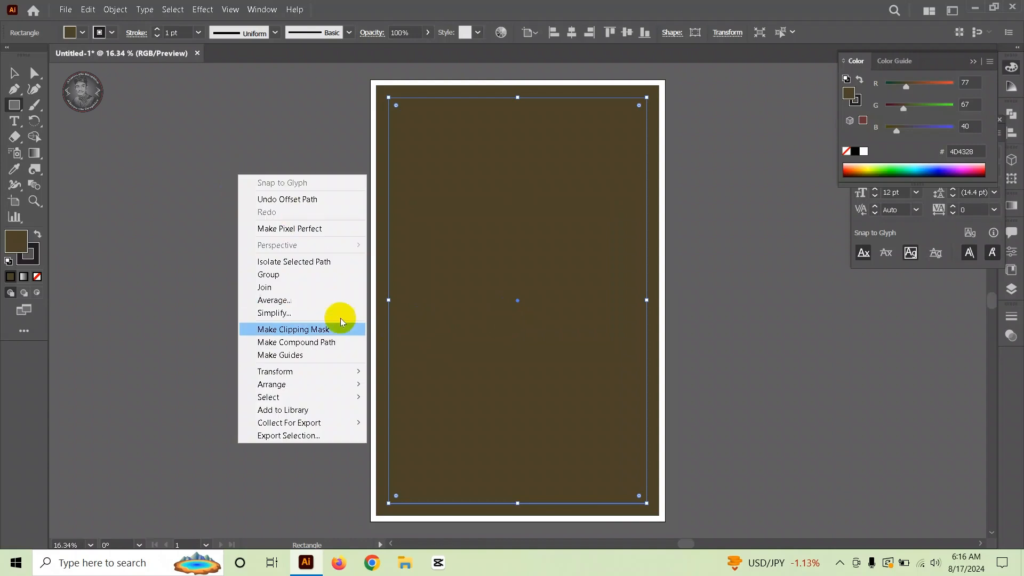
pyautogui.click(317, 355)
pyautogui.rightClick(328, 234)
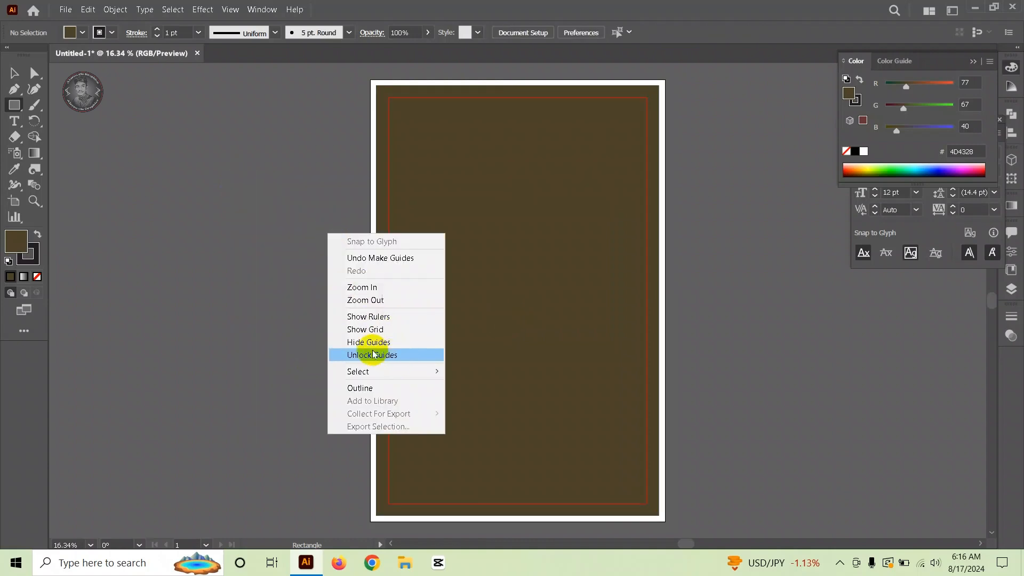
pyautogui.click(130, 127)
pyautogui.click(542, 303)
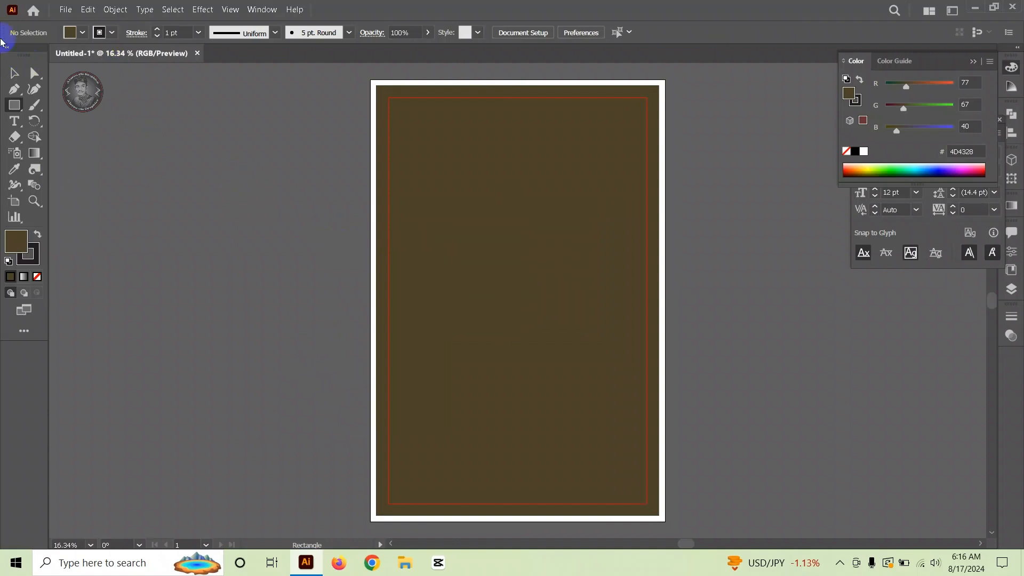
# Step: Draw an upright ellipse about 2.9 in wide and 4 in high in the empty space above the artboard
pyautogui.click(13, 72)
pyautogui.scroll(3, 273, 200)
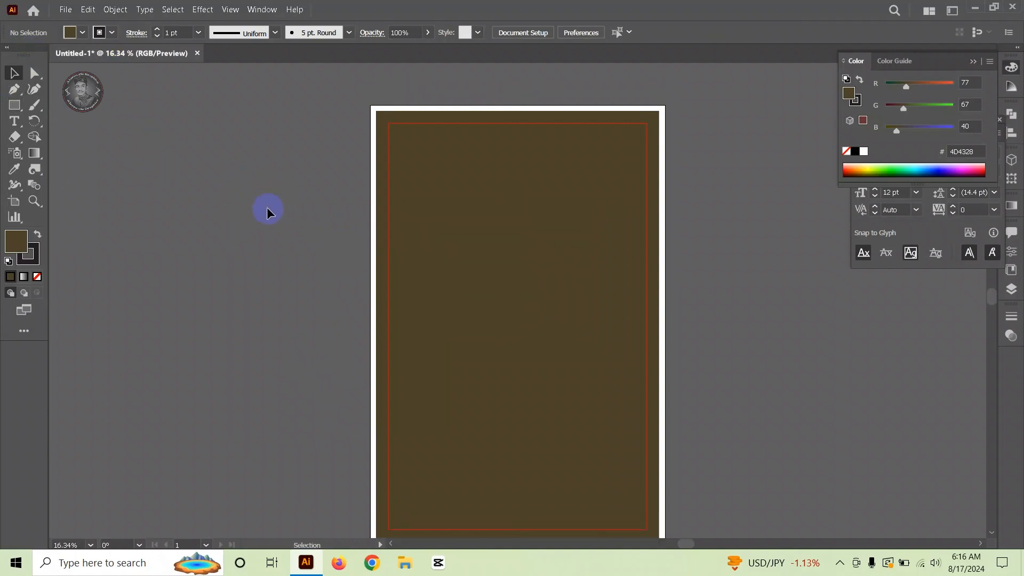
pyautogui.scroll(3, 307, 187)
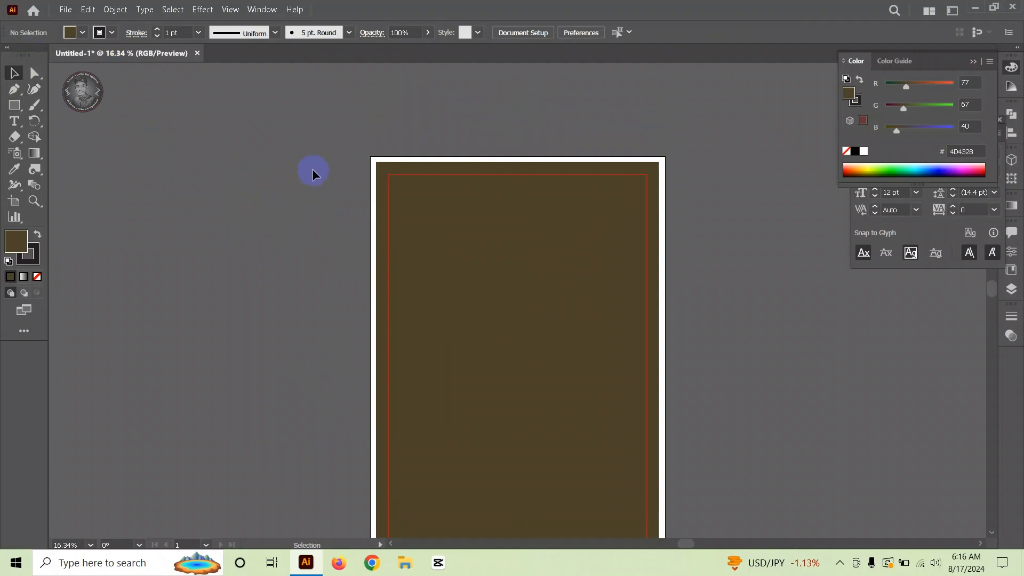
pyautogui.scroll(3, 384, 347)
pyautogui.scroll(2, 395, 310)
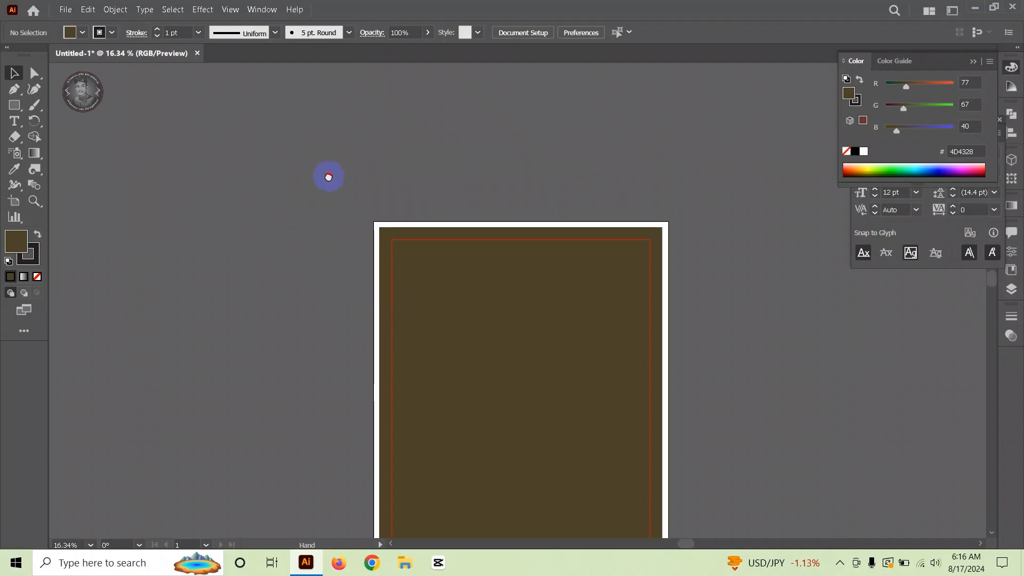
pyautogui.moveTo(327, 176); pyautogui.dragTo(294, 296)
pyautogui.moveTo(14, 105); pyautogui.dragTo(88, 120)
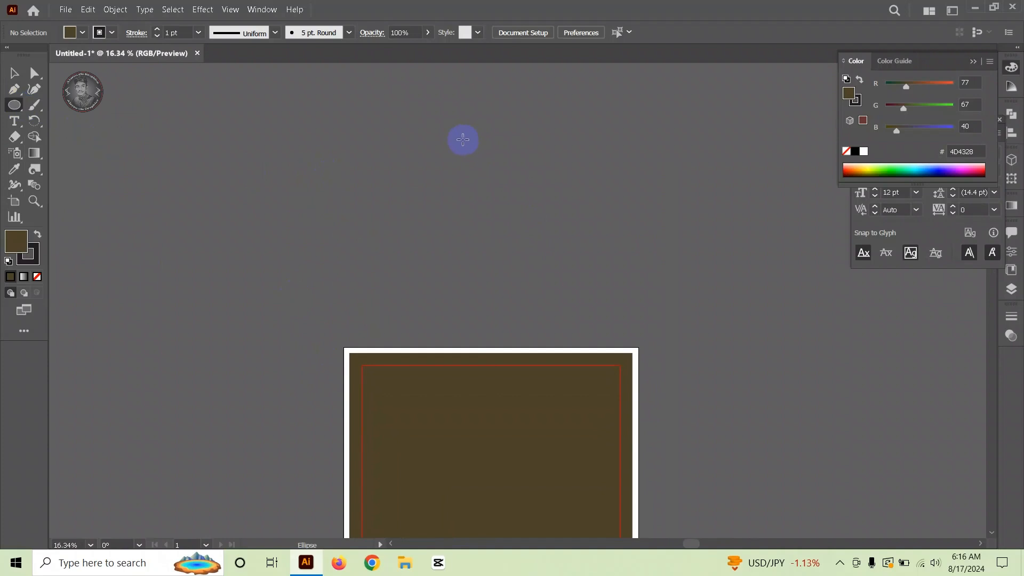
pyautogui.moveTo(463, 140); pyautogui.dragTo(499, 185)
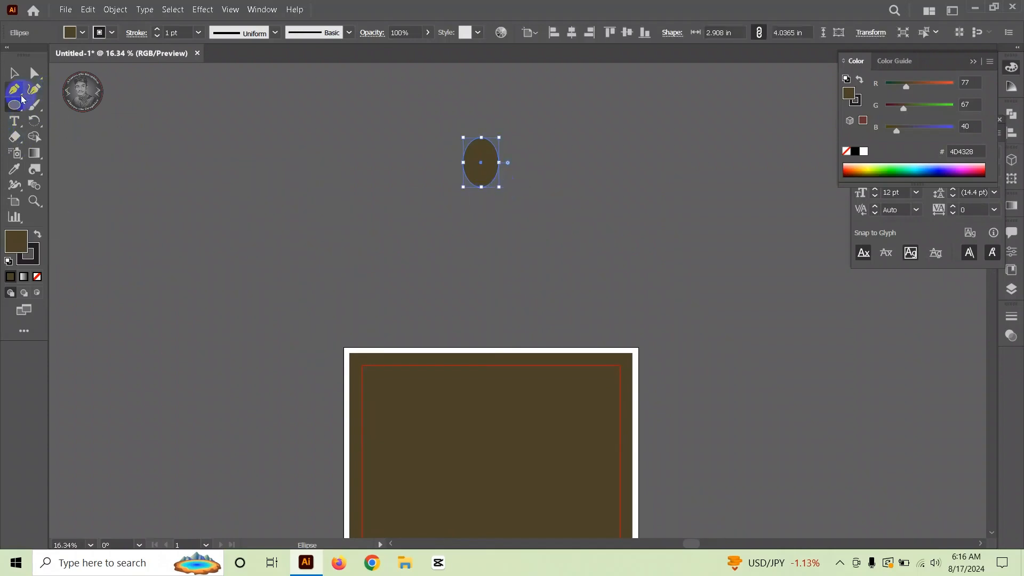
# Step: Draw a short vertical line segment just above the ellipse and set its stroke weight to 20 pt
pyautogui.moveTo(16, 105); pyautogui.dragTo(86, 169)
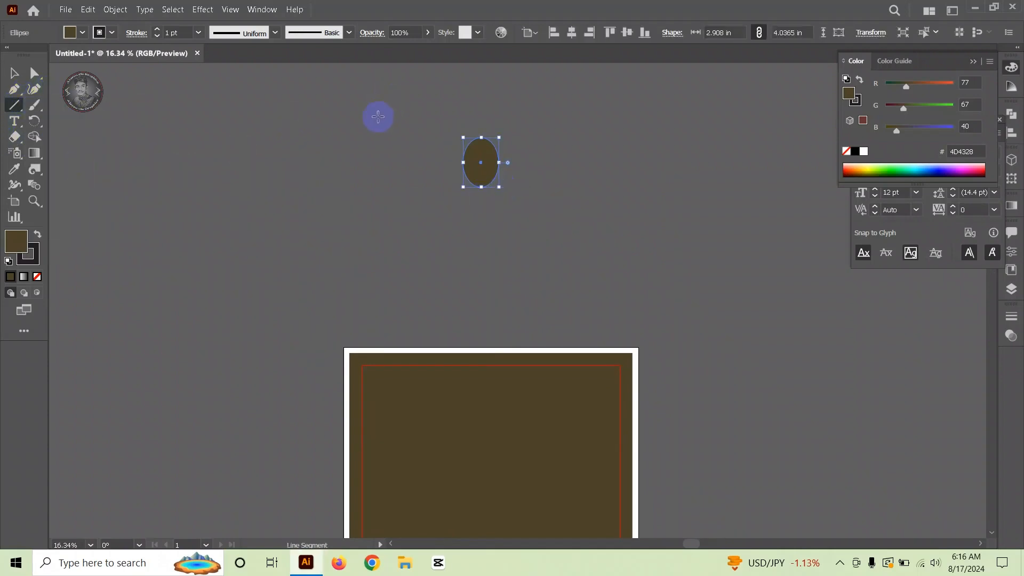
pyautogui.scroll(3, 379, 116)
pyautogui.moveTo(475, 109); pyautogui.dragTo(482, 178)
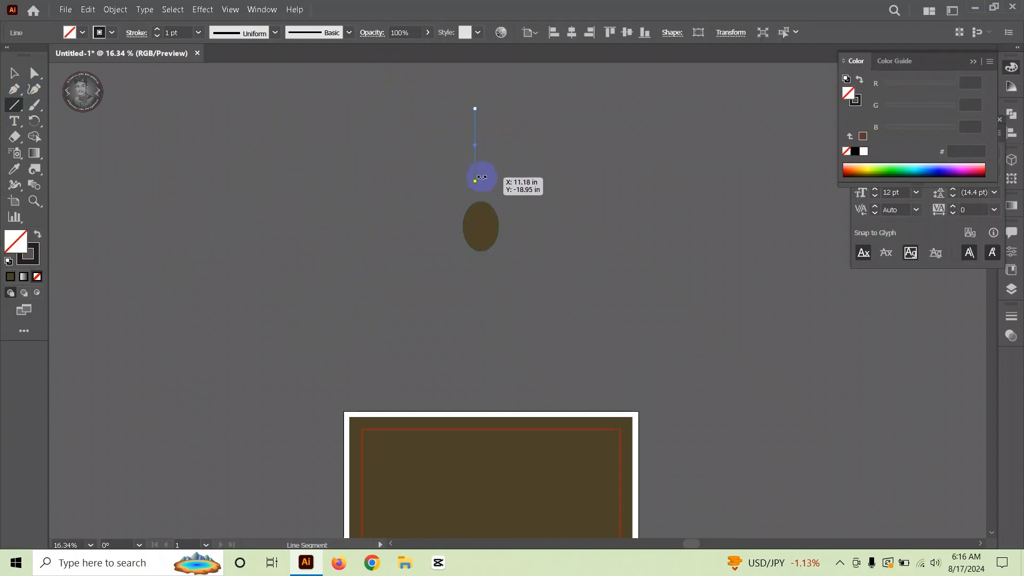
pyautogui.click(198, 32)
pyautogui.click(213, 251)
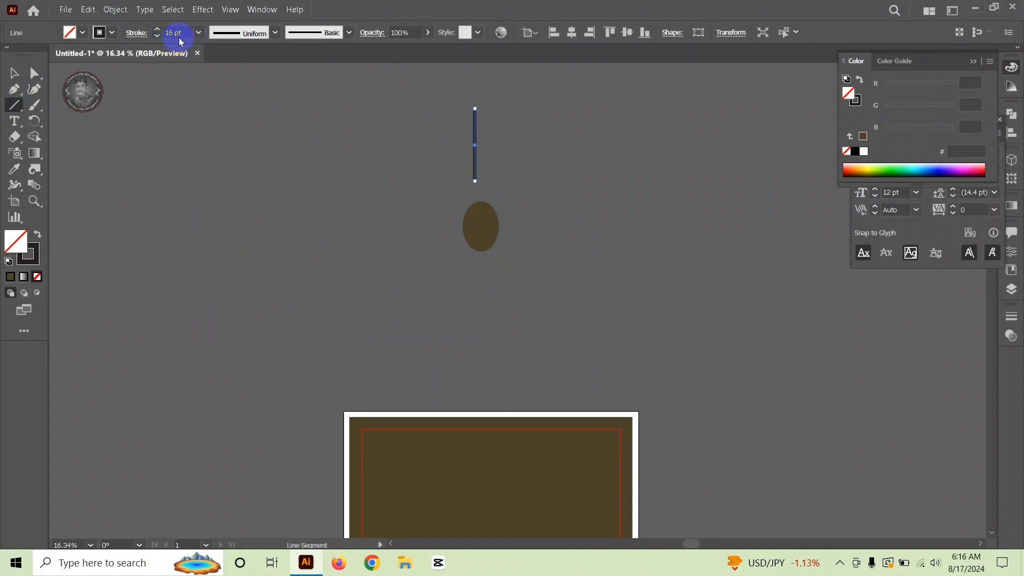
pyautogui.scroll(-5, 179, 38)
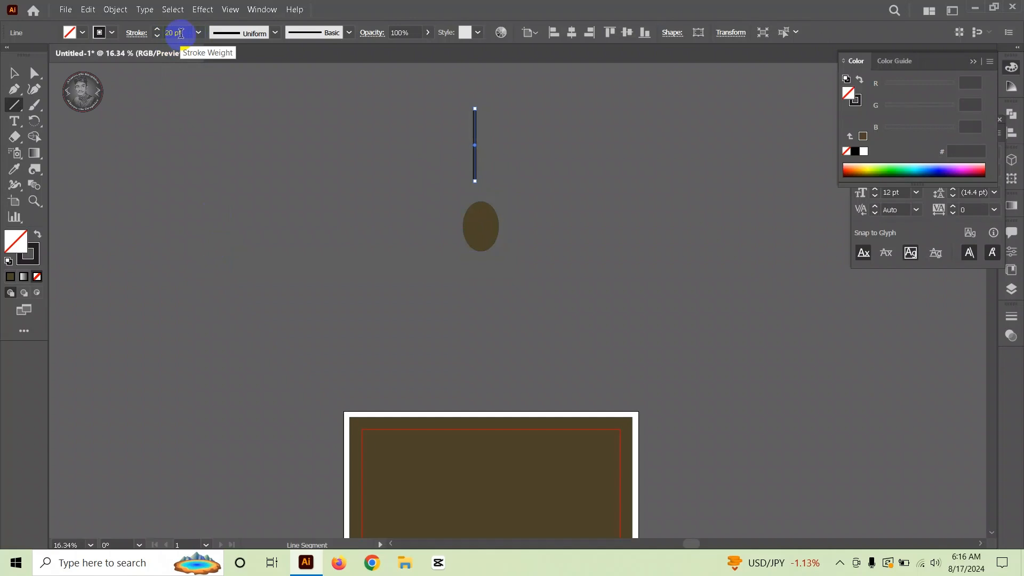
# Step: Apply a Zig Zag effect to the vertical line with 0.14 in absolute size, 2 ridges per segment and smooth points
pyautogui.click(13, 72)
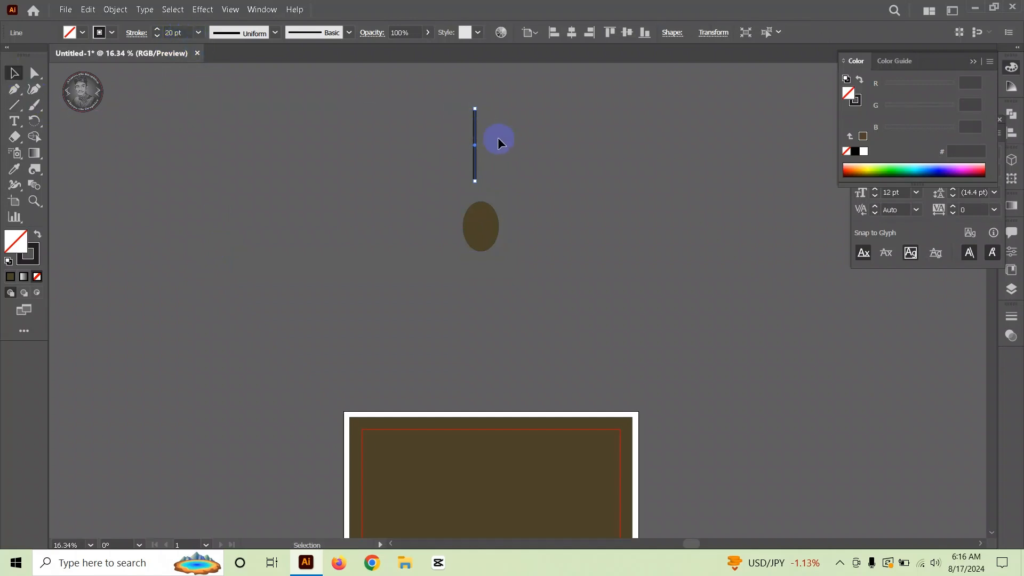
pyautogui.click(203, 9)
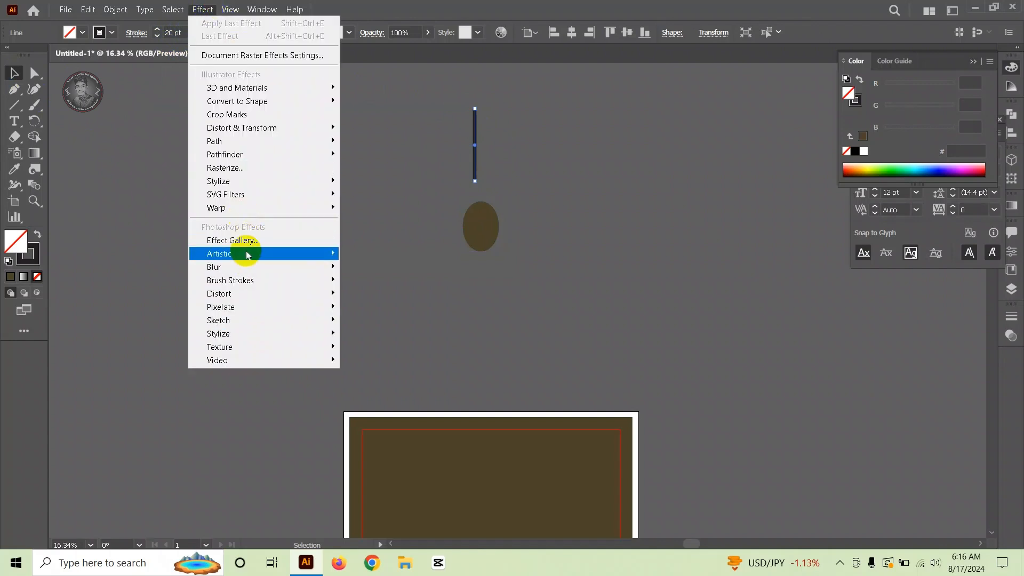
pyautogui.moveTo(242, 131)
pyautogui.click(393, 205)
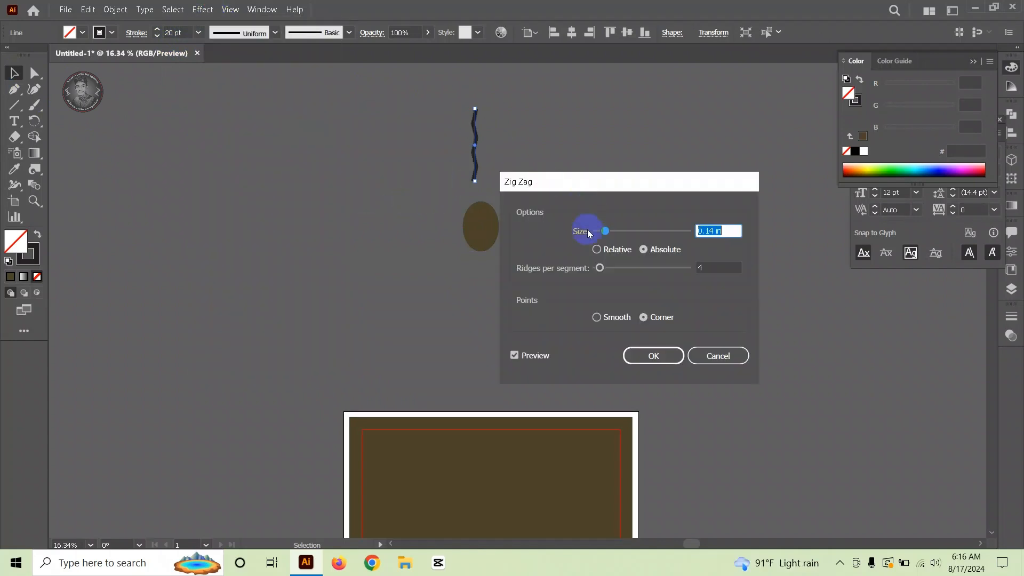
pyautogui.click(598, 316)
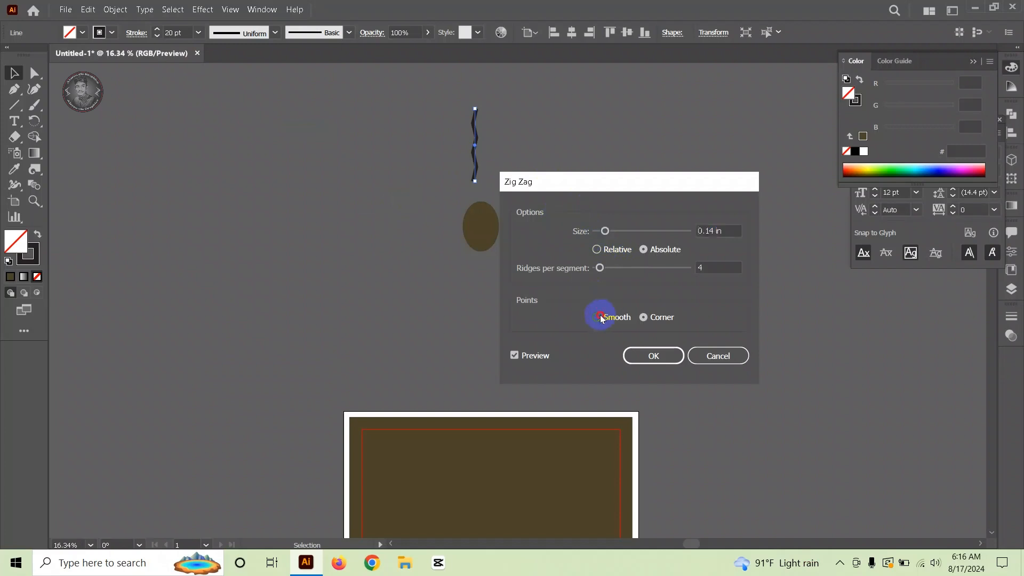
pyautogui.scroll(-1, 612, 268)
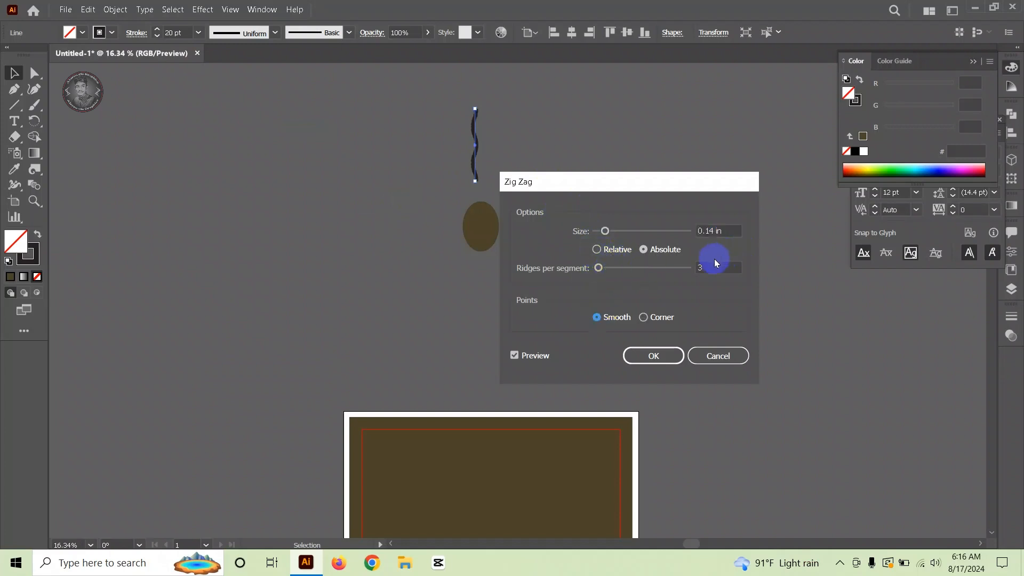
pyautogui.scroll(-1, 715, 265)
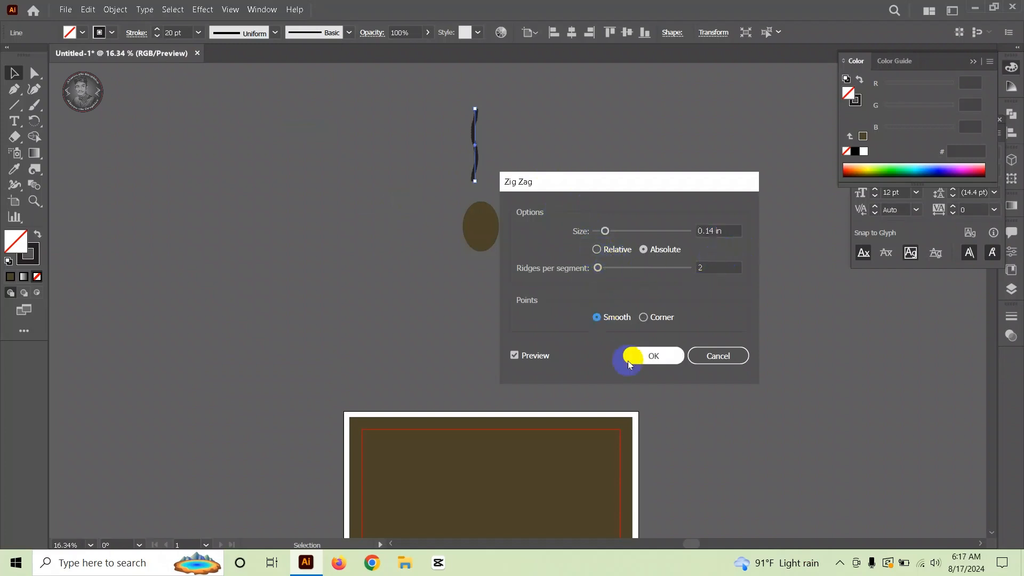
pyautogui.click(652, 356)
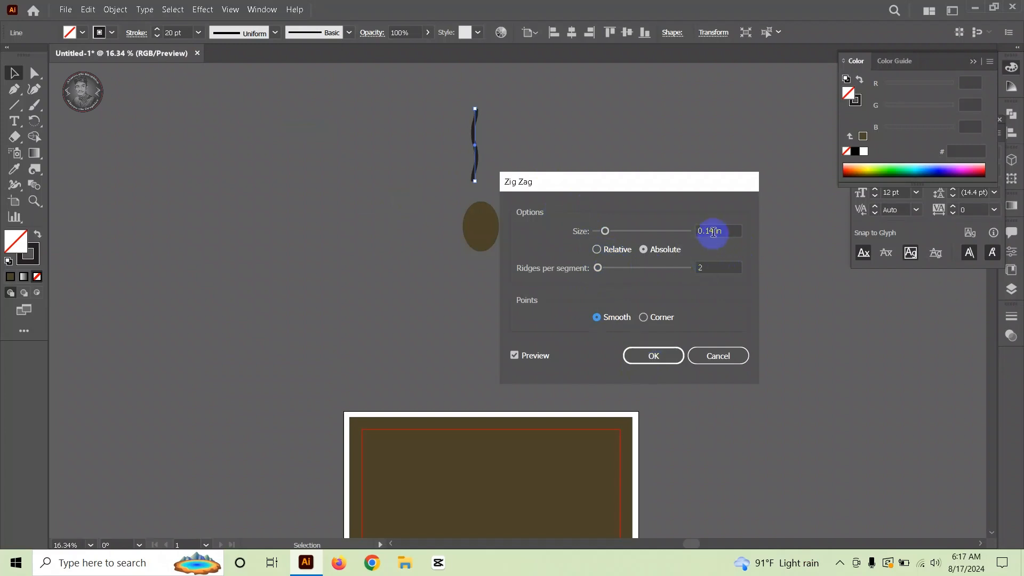
pyautogui.click(654, 356)
# Step: Expand the wavy line's appearance and convert its stroke into a filled shape
pyautogui.click(116, 9)
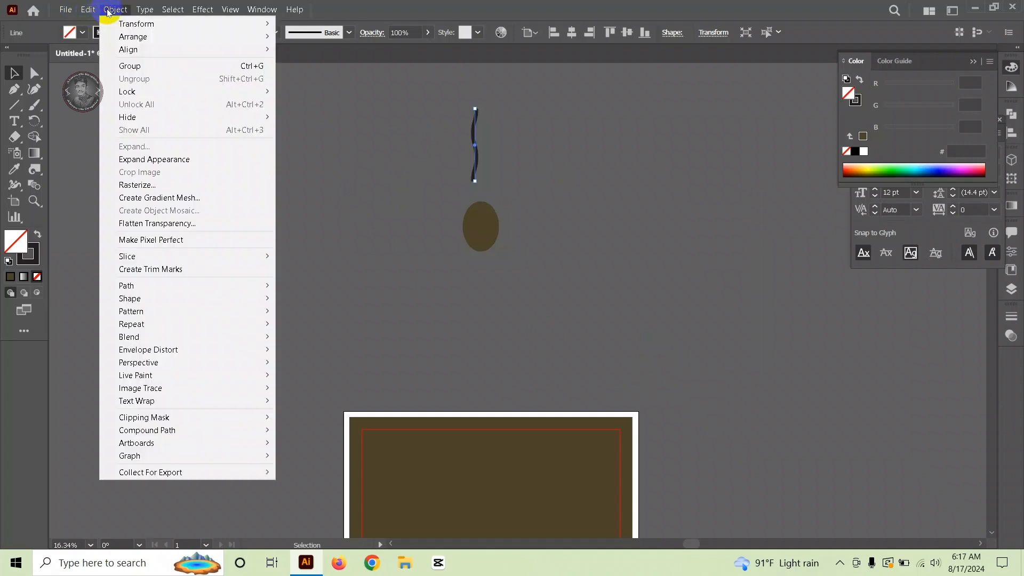
pyautogui.click(174, 159)
pyautogui.click(131, 13)
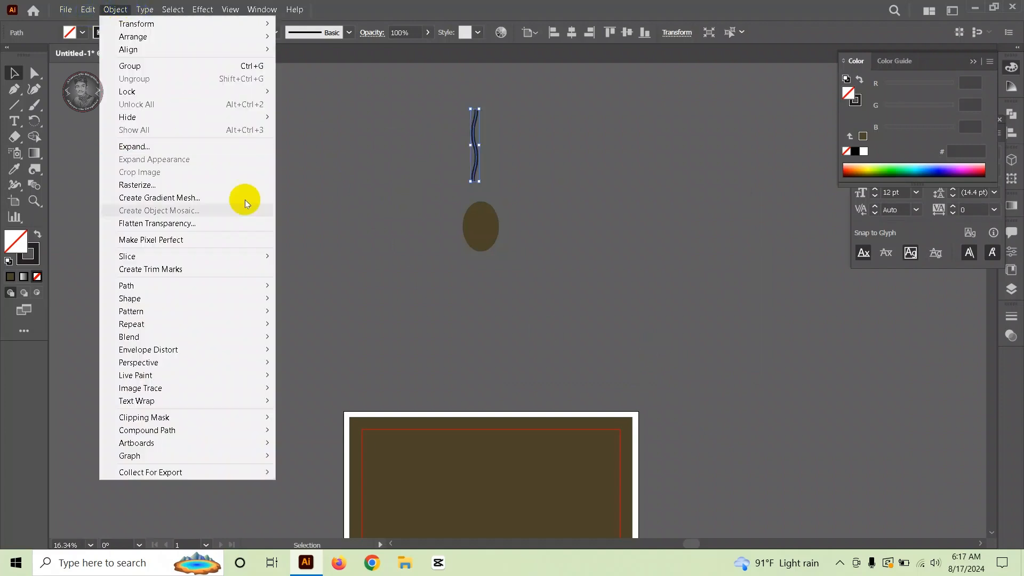
pyautogui.click(183, 144)
pyautogui.click(488, 357)
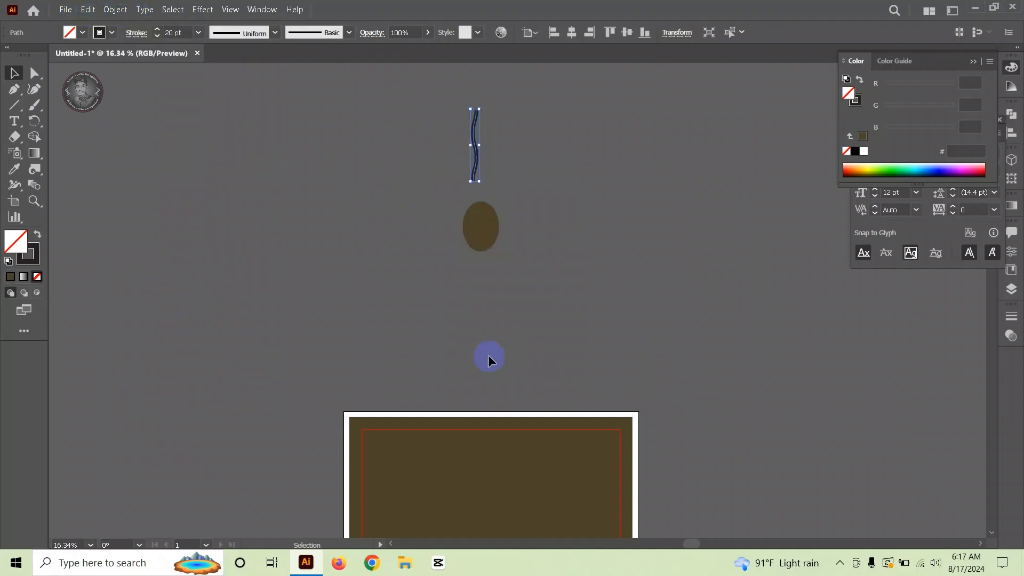
pyautogui.click(362, 139)
# Step: Remove the stroke from the brown background rectangle on the artboard
pyautogui.scroll(3, 475, 289)
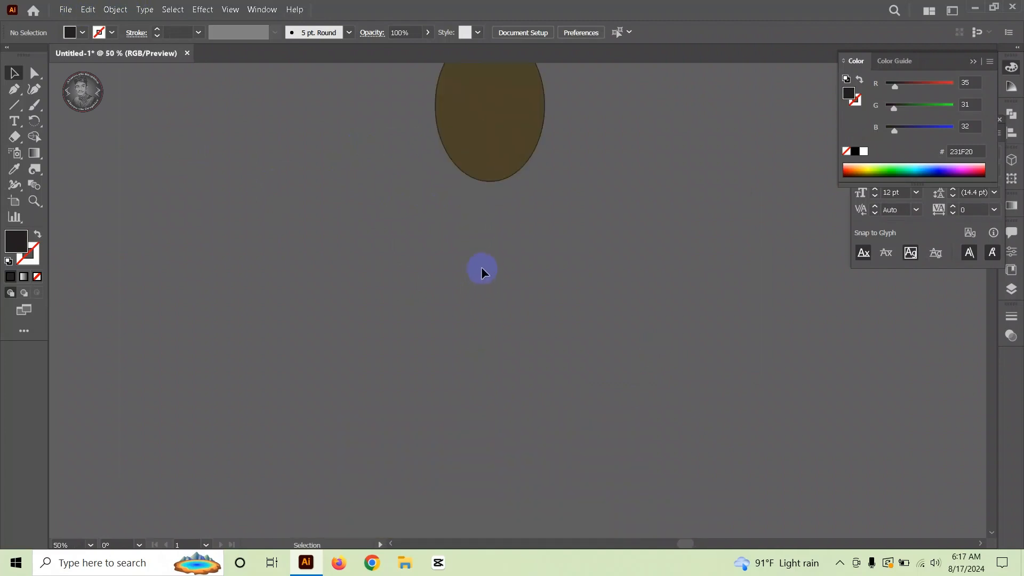
pyautogui.scroll(5, 482, 267)
pyautogui.click(441, 347)
pyautogui.scroll(-1, 426, 342)
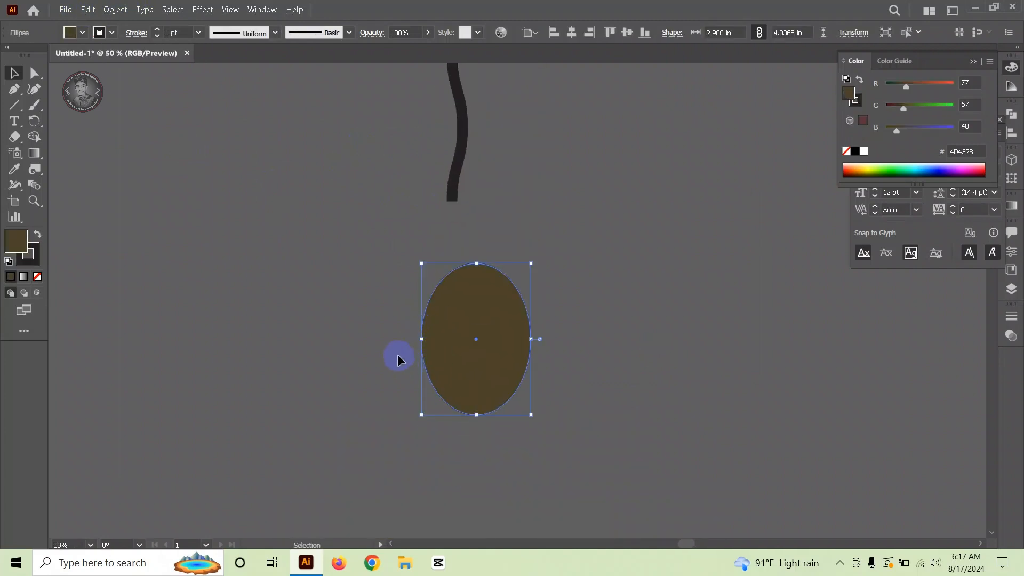
pyautogui.moveTo(424, 418); pyautogui.dragTo(414, 89)
pyautogui.scroll(-4, 423, 244)
pyautogui.moveTo(425, 295); pyautogui.dragTo(425, 334)
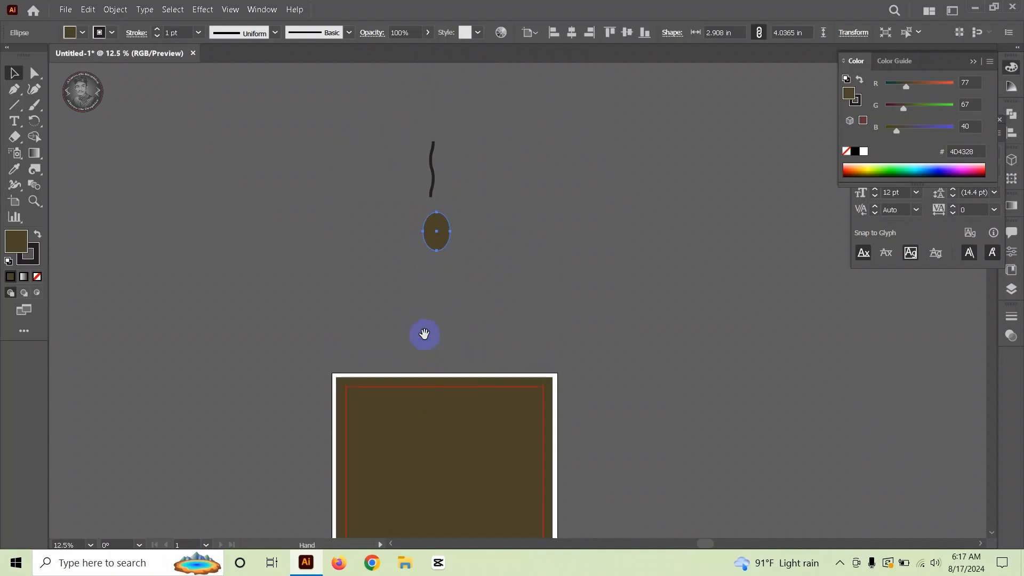
pyautogui.scroll(1, 417, 435)
pyautogui.scroll(3, 417, 435)
pyautogui.click(135, 336)
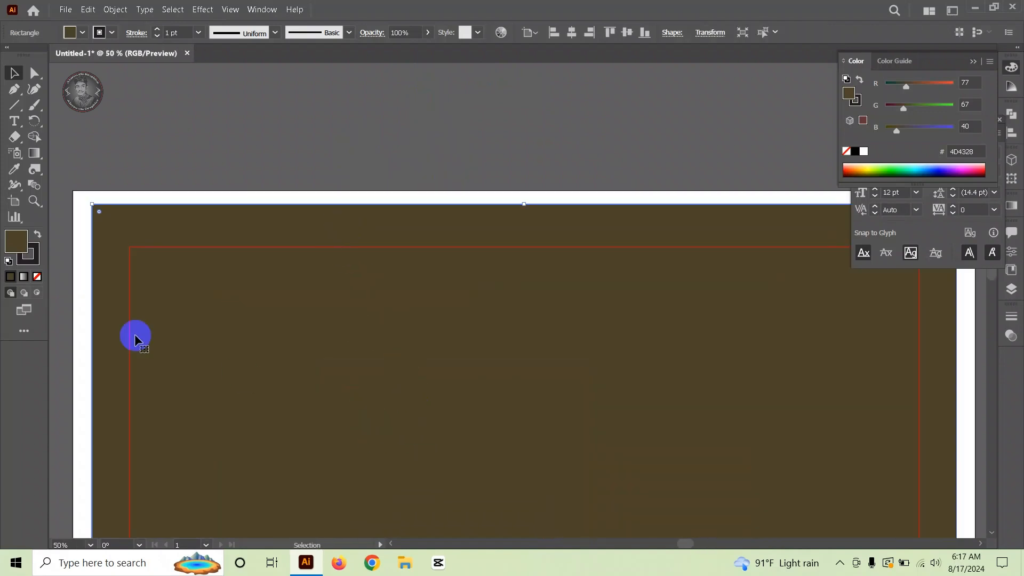
pyautogui.click(32, 251)
pyautogui.click(37, 277)
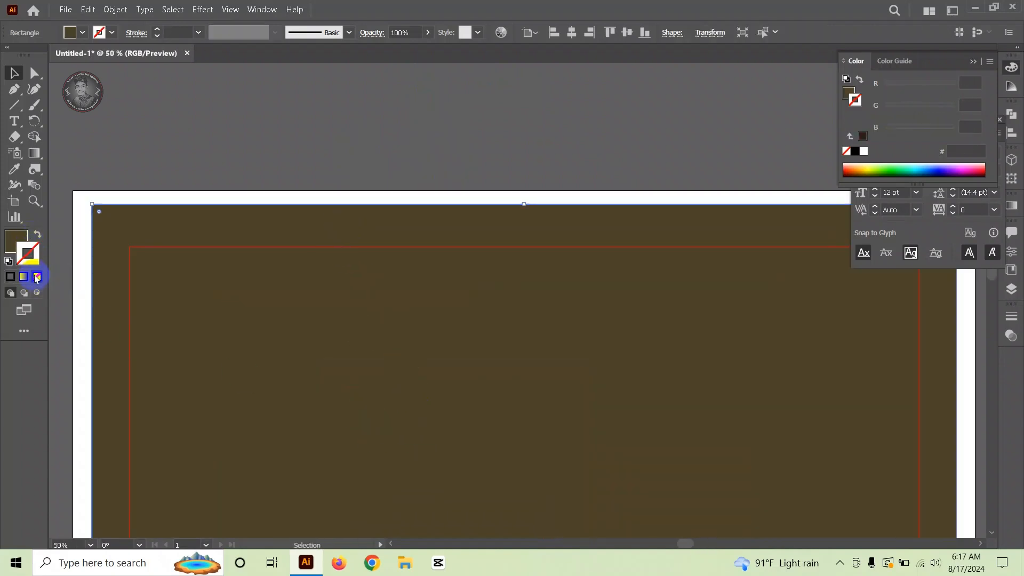
pyautogui.click(11, 238)
pyautogui.click(244, 168)
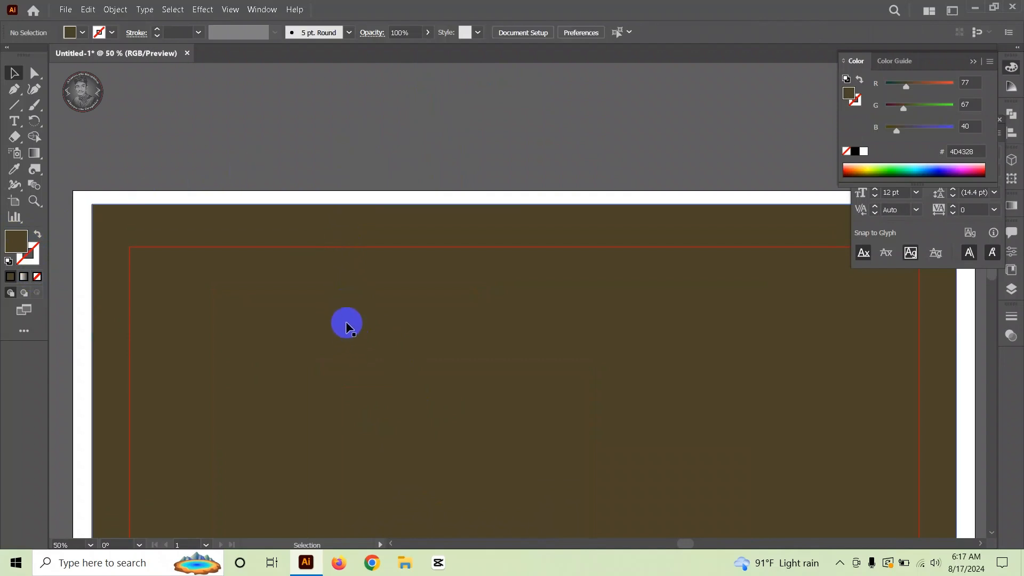
# Step: Remove the stroke from the brown ellipse above the artboard
pyautogui.scroll(-2, 346, 321)
pyautogui.scroll(2, 342, 306)
pyautogui.scroll(-1, 337, 245)
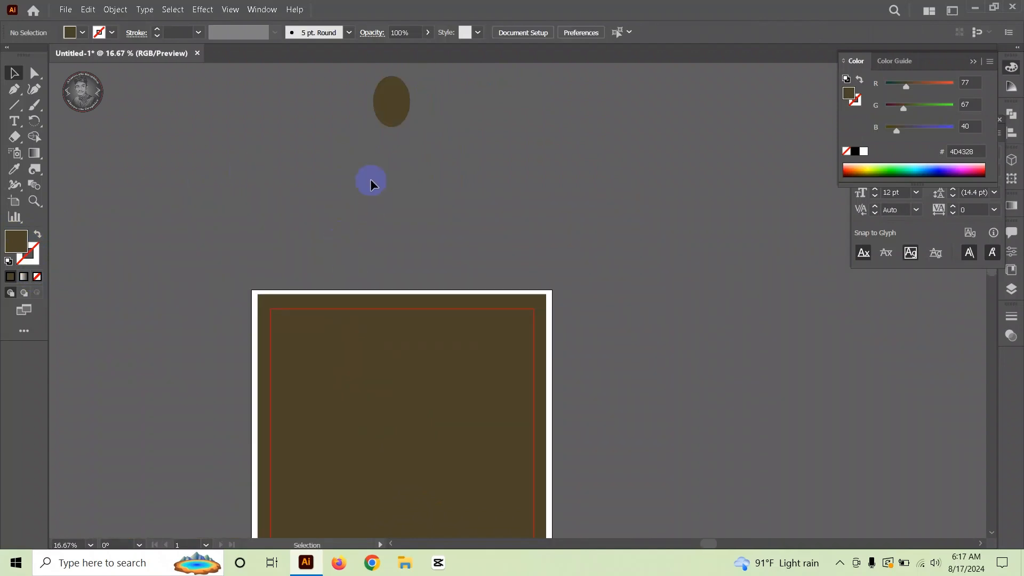
pyautogui.scroll(2, 392, 164)
pyautogui.scroll(4, 391, 169)
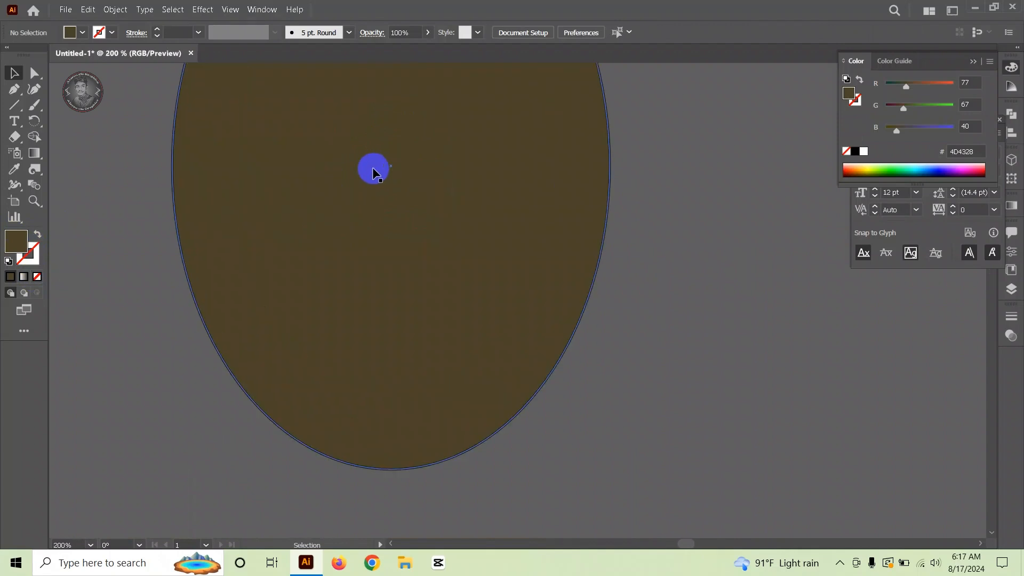
pyautogui.click(372, 167)
pyautogui.click(36, 276)
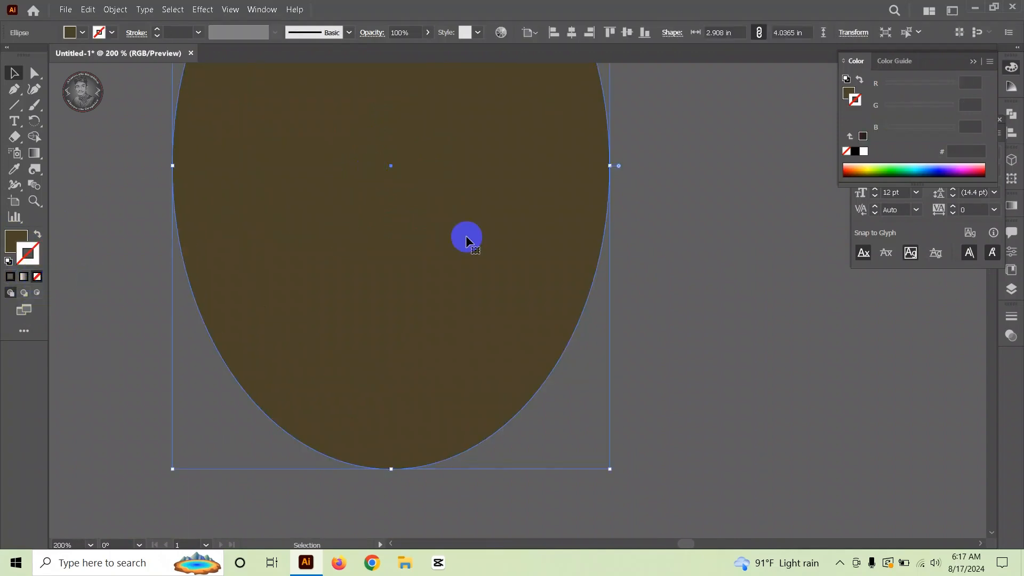
# Step: Move the wavy strip down over the ellipse so it extends past both the ellipse's upper and lower ends
pyautogui.scroll(-1, 393, 245)
pyautogui.scroll(-4, 407, 230)
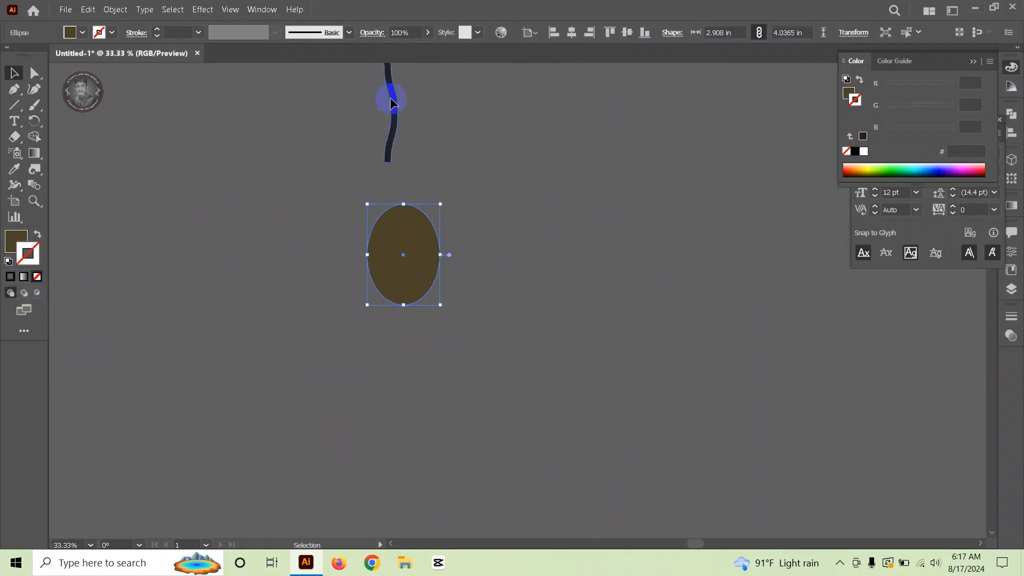
pyautogui.click(392, 114)
pyautogui.click(381, 131)
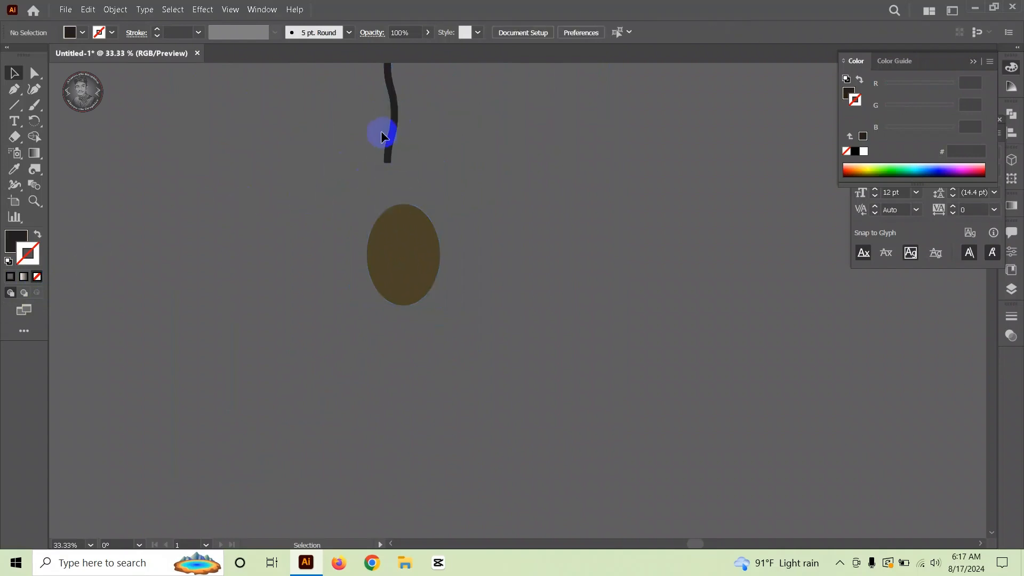
pyautogui.moveTo(393, 132)
pyautogui.mouseDown()
pyautogui.moveTo(407, 295)
pyautogui.moveTo(410, 277)
pyautogui.mouseUp()
# Step: Align the wavy strip and ellipse to the selection, centring them horizontally and vertically on each other
pyautogui.hotkey('ctrl', 'a')
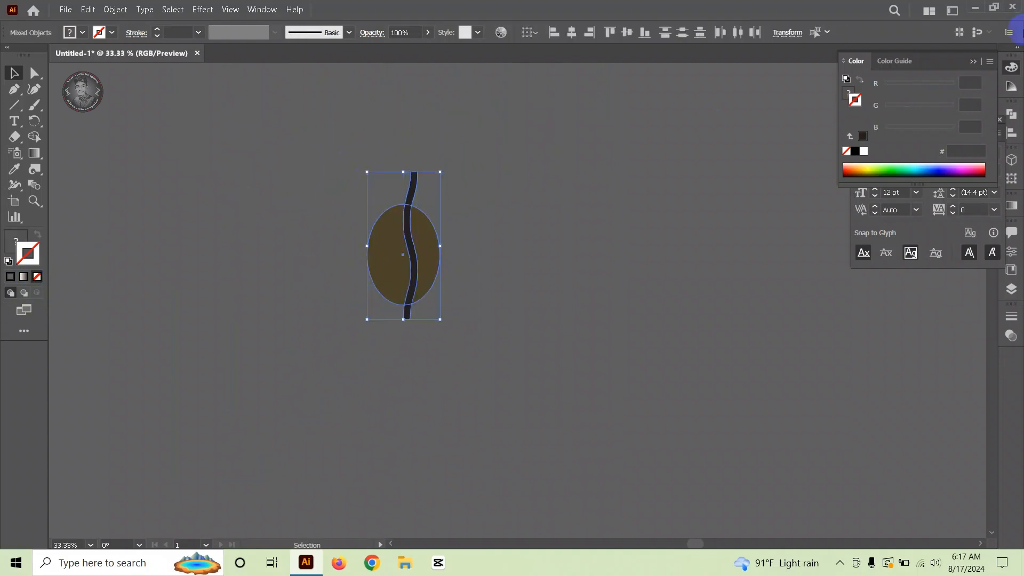
pyautogui.click(1011, 133)
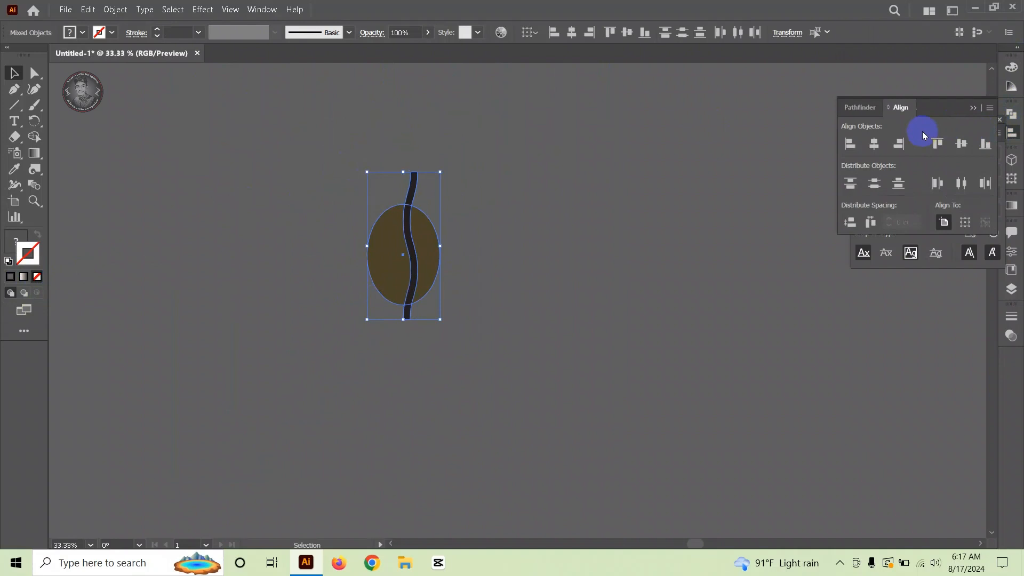
pyautogui.click(965, 221)
pyautogui.click(873, 144)
pyautogui.click(962, 144)
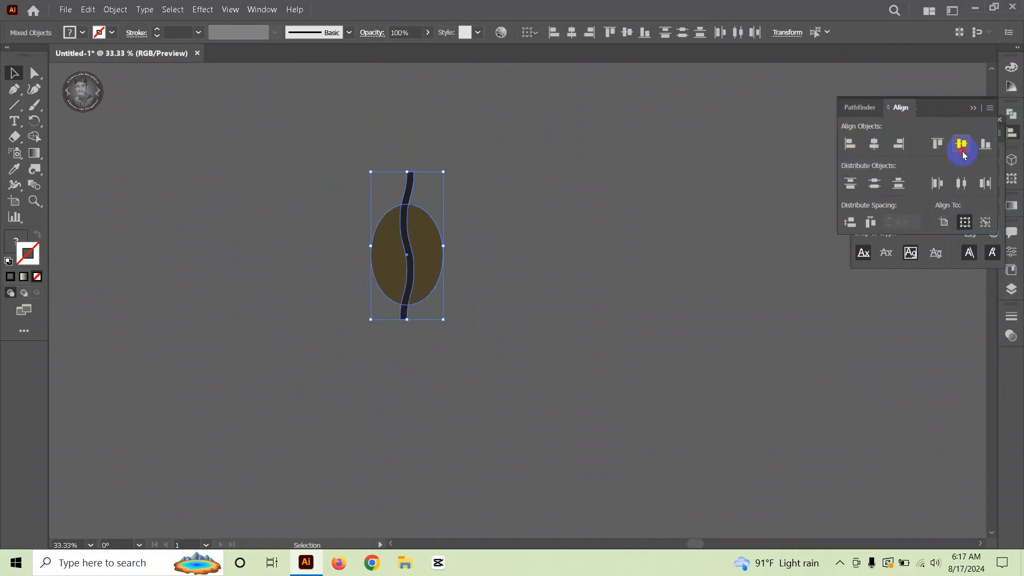
pyautogui.click(495, 184)
# Step: Divide the overlapping ellipse and wavy strip with Pathfinder and ungroup the resulting pieces
pyautogui.hotkey('ctrl', 'a')
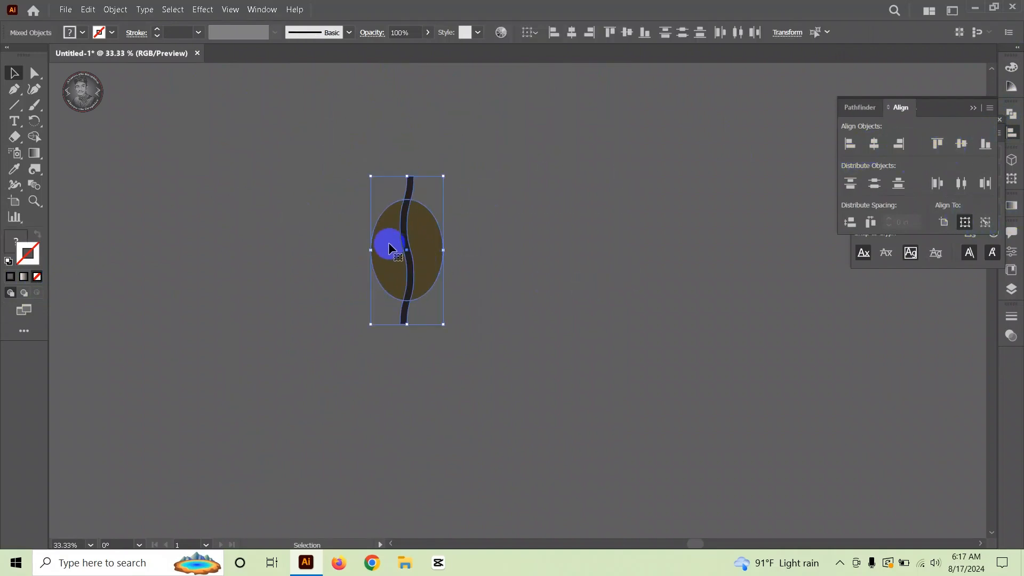
pyautogui.rightClick(388, 242)
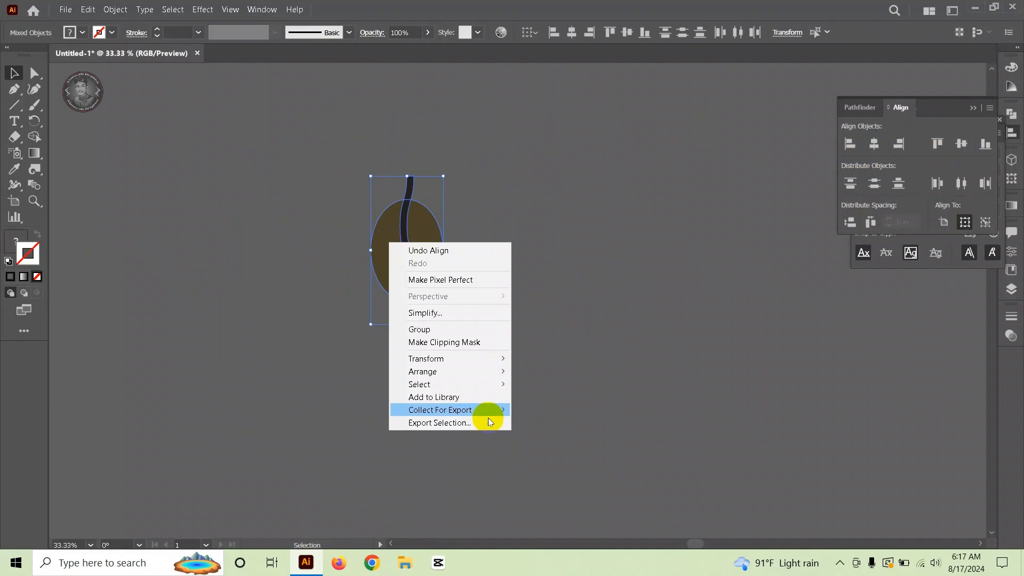
pyautogui.click(854, 106)
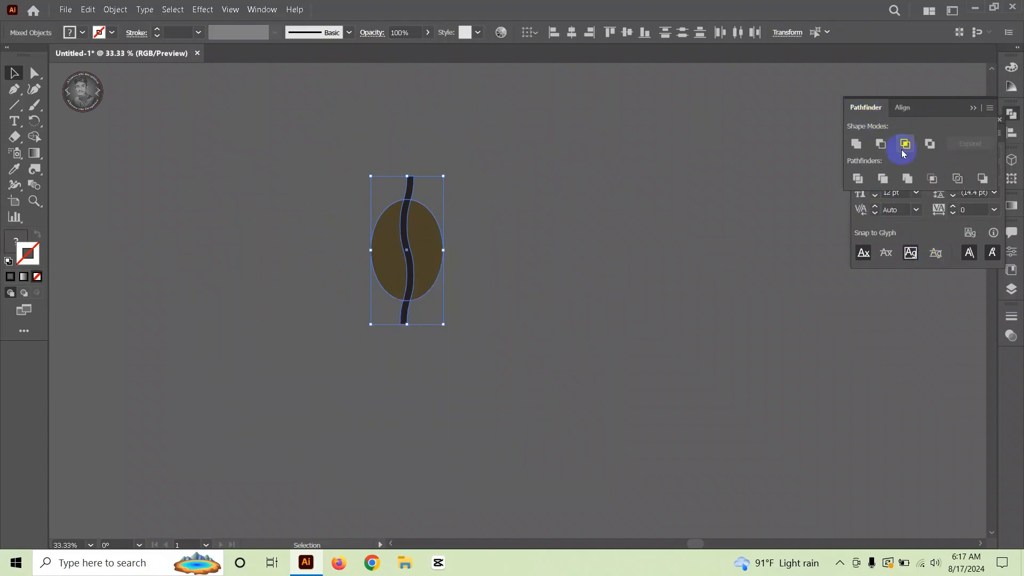
pyautogui.click(858, 179)
pyautogui.rightClick(388, 248)
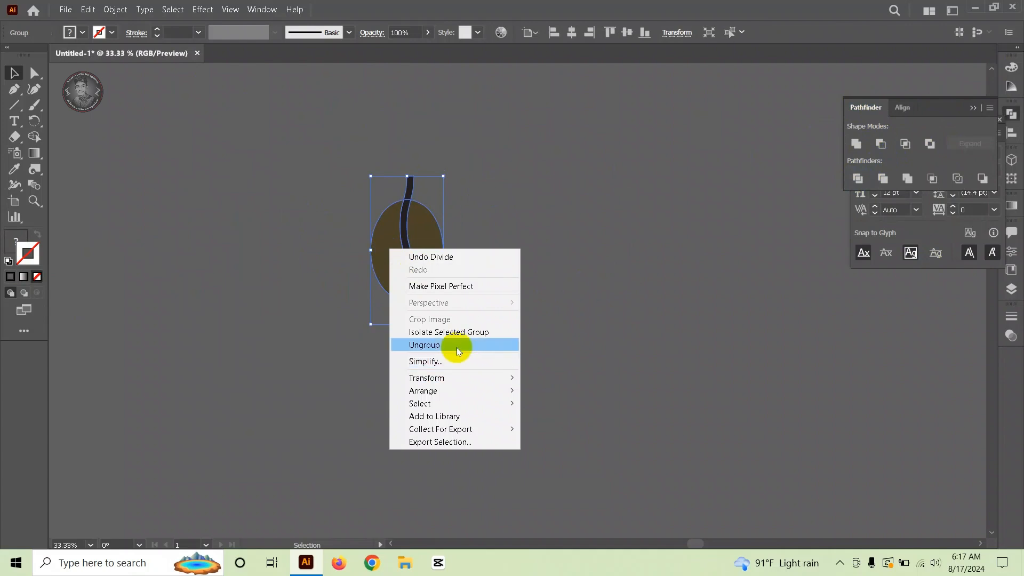
pyautogui.click(456, 347)
pyautogui.click(504, 201)
# Step: Delete all the wavy strip's pieces, both inside and outside the ellipse, leaving a curved gap between its halves
pyautogui.moveTo(388, 165); pyautogui.dragTo(459, 188)
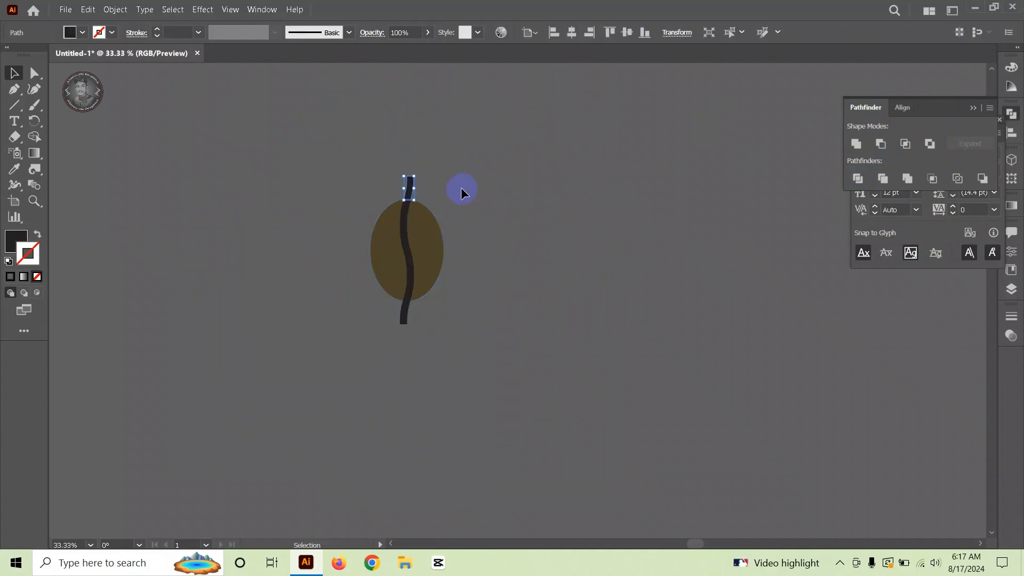
pyautogui.press('Delete')
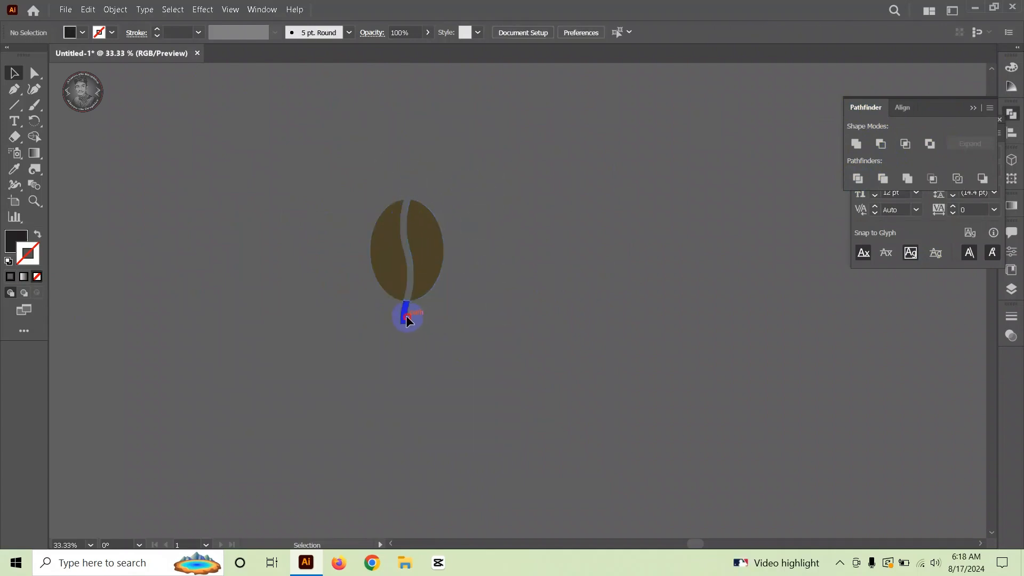
pyautogui.click(405, 312)
pyautogui.press('Delete')
# Step: Group the two halves of the coffee bean shape
pyautogui.moveTo(345, 230); pyautogui.dragTo(417, 242)
pyautogui.rightClick(417, 242)
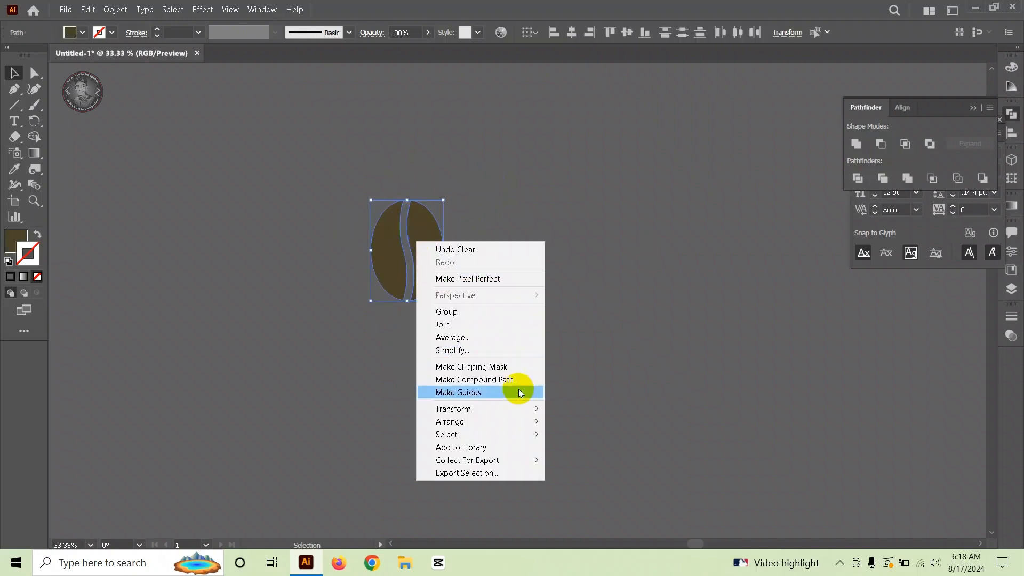
pyautogui.click(481, 311)
pyautogui.click(421, 270)
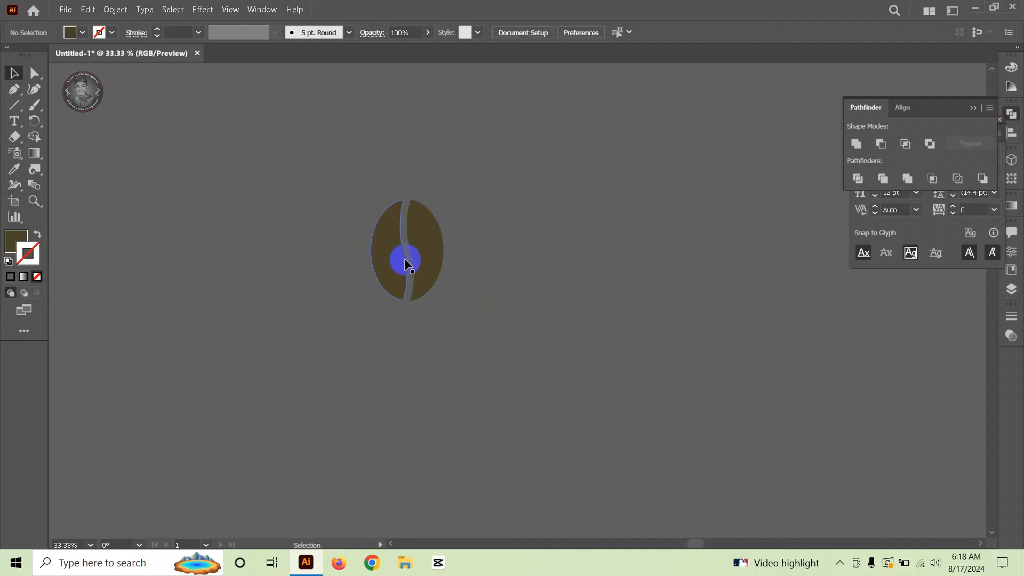
# Step: Recolour the grouped coffee bean with the dark brown fill 3D1D07
pyautogui.scroll(-2, 403, 237)
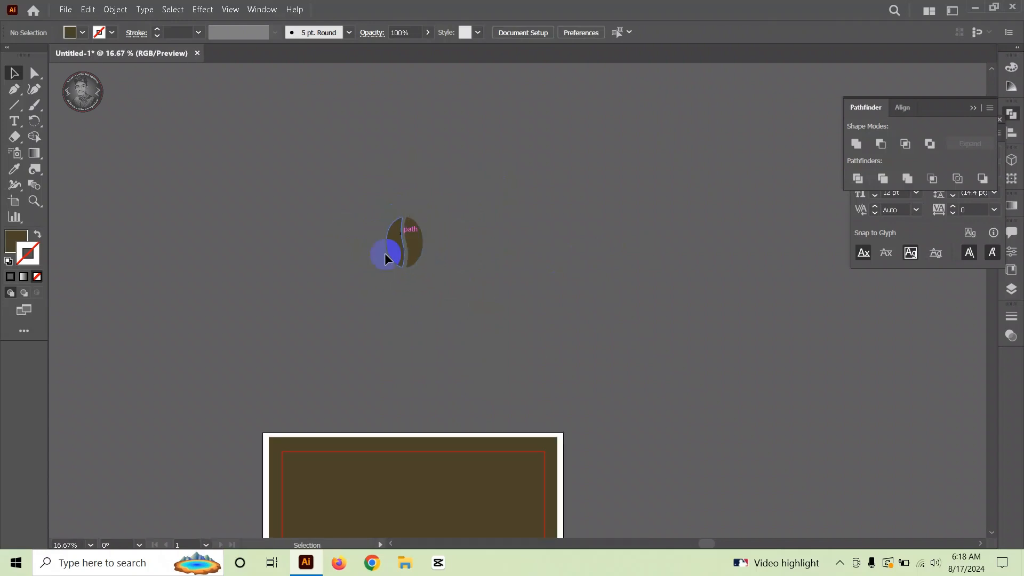
pyautogui.click(397, 243)
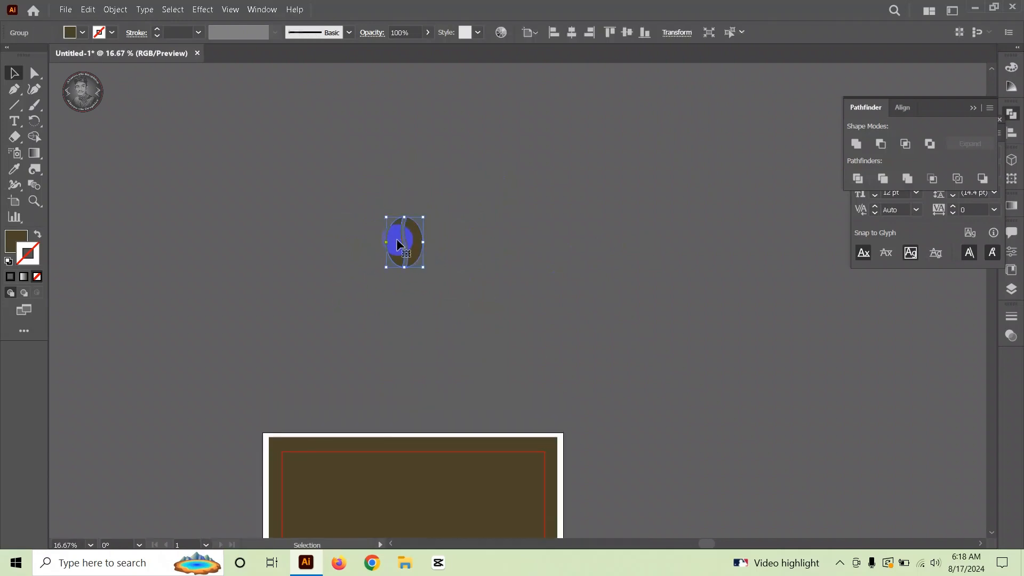
pyautogui.click(11, 242)
pyautogui.doubleClick(17, 240)
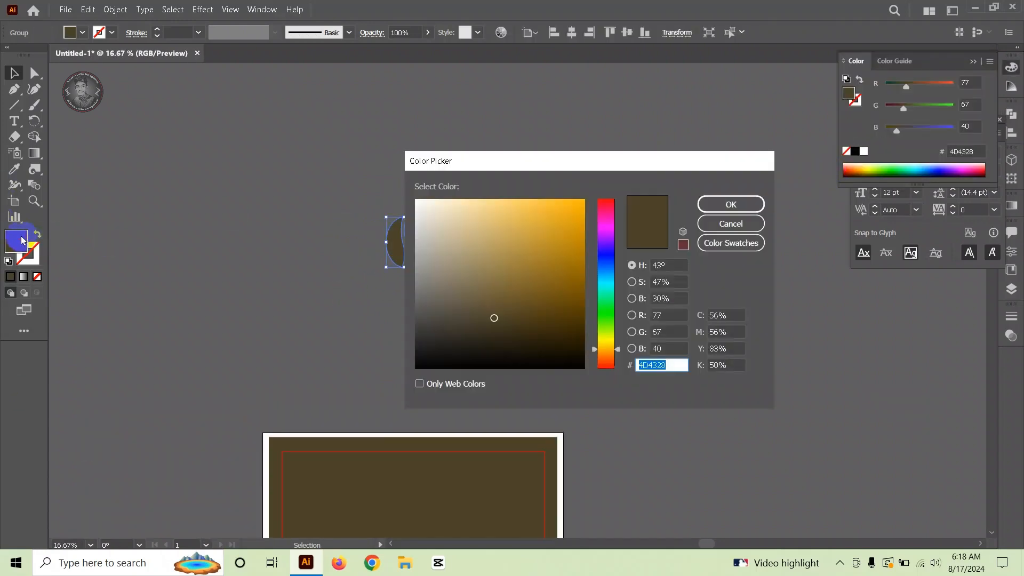
pyautogui.click(567, 332)
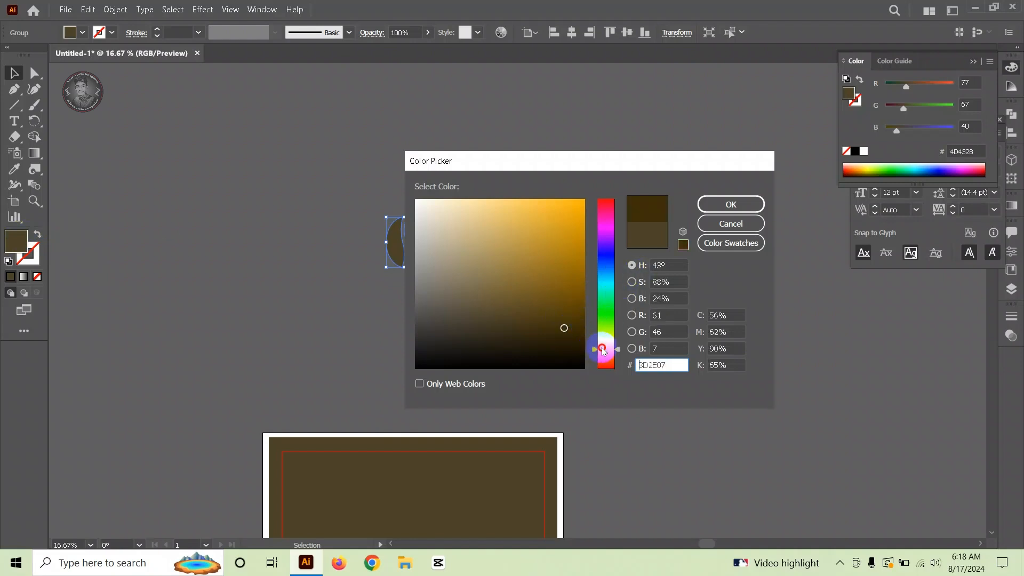
pyautogui.click(610, 342)
pyautogui.moveTo(612, 344)
pyautogui.mouseDown()
pyautogui.moveTo(610, 331)
pyautogui.moveTo(609, 358)
pyautogui.mouseUp()
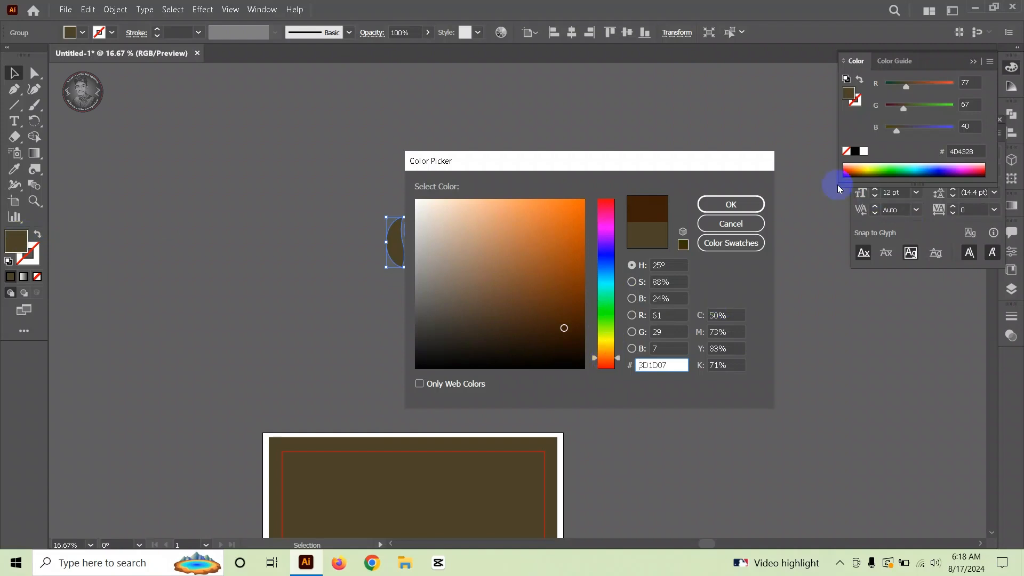
pyautogui.click(744, 206)
pyautogui.click(102, 176)
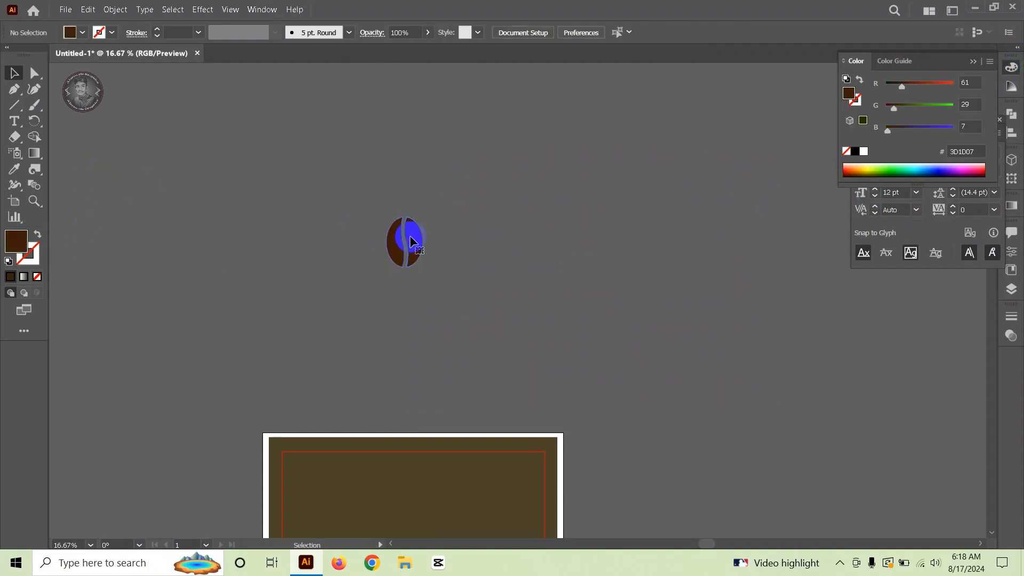
# Step: Rotate the coffee bean counter-clockwise until its centre gap runs diagonally from upper left to lower right
pyautogui.click(410, 236)
pyautogui.click(969, 81)
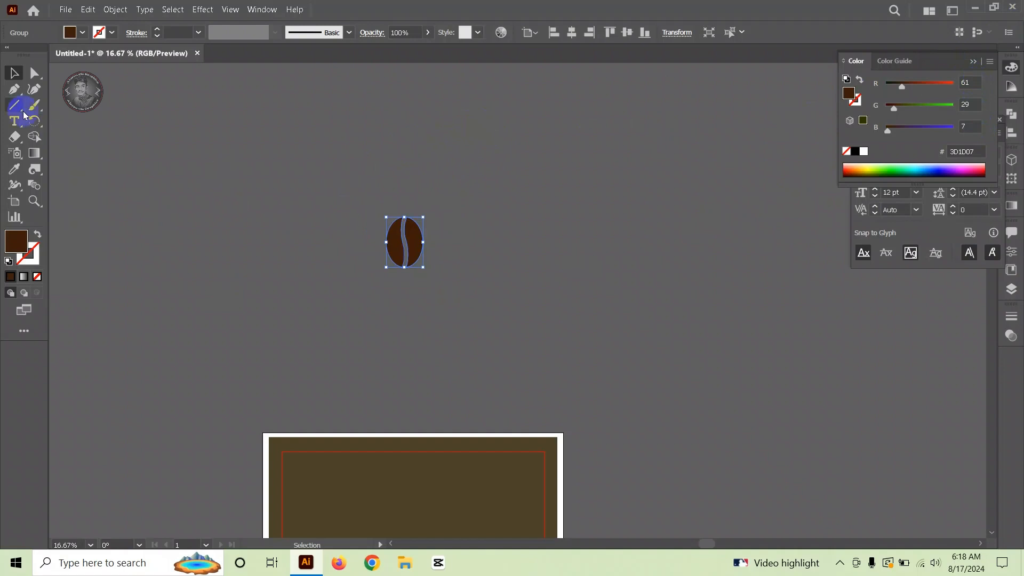
pyautogui.click(318, 185)
pyautogui.click(415, 252)
pyautogui.scroll(1, 385, 214)
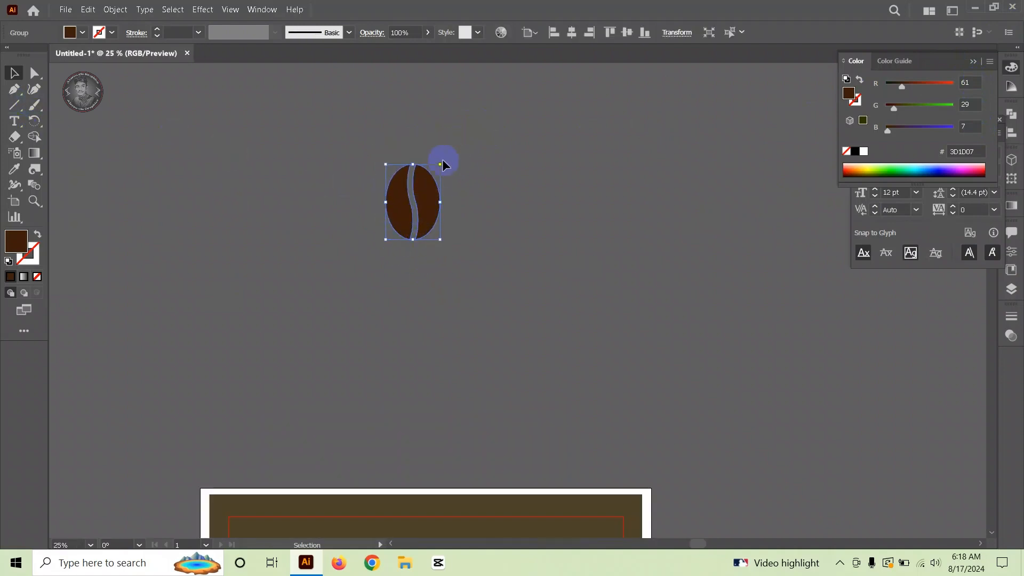
pyautogui.moveTo(442, 160); pyautogui.dragTo(401, 147)
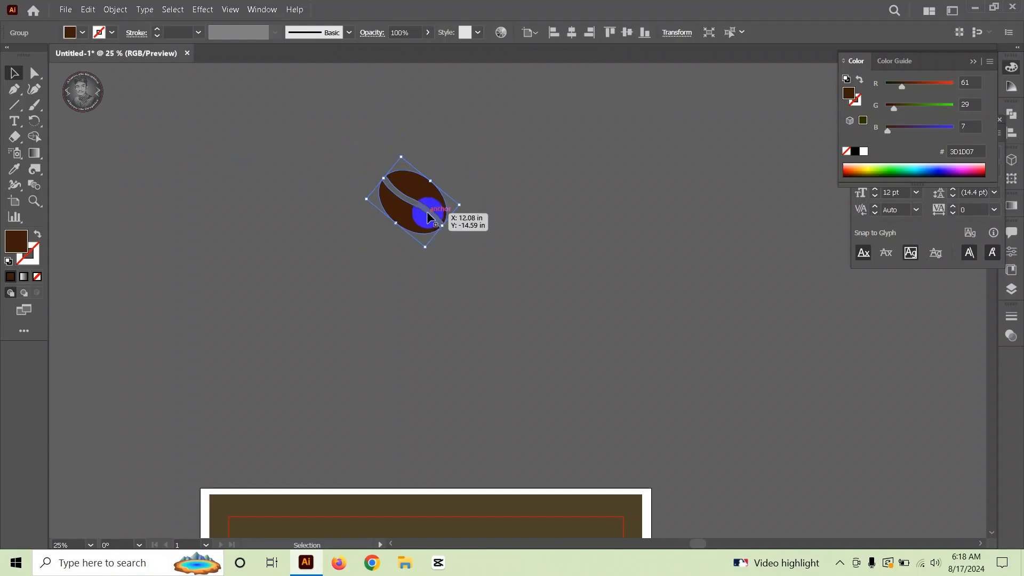
# Step: Duplicate the tilted coffee bean horizontally, placing the copy level with it on the right
pyautogui.scroll(-2, 434, 210)
pyautogui.scroll(2, 426, 209)
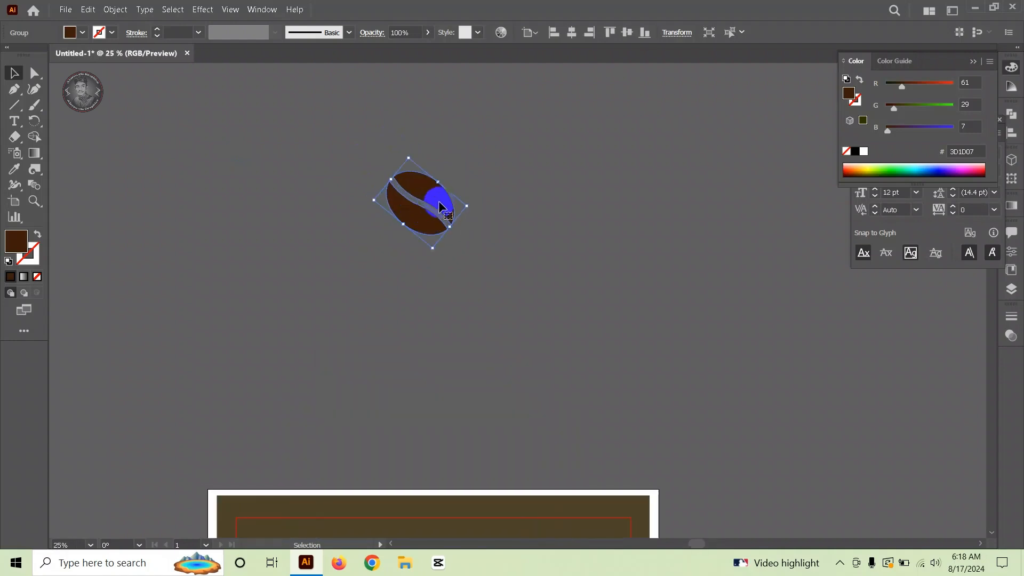
pyautogui.moveTo(439, 205); pyautogui.dragTo(612, 205)
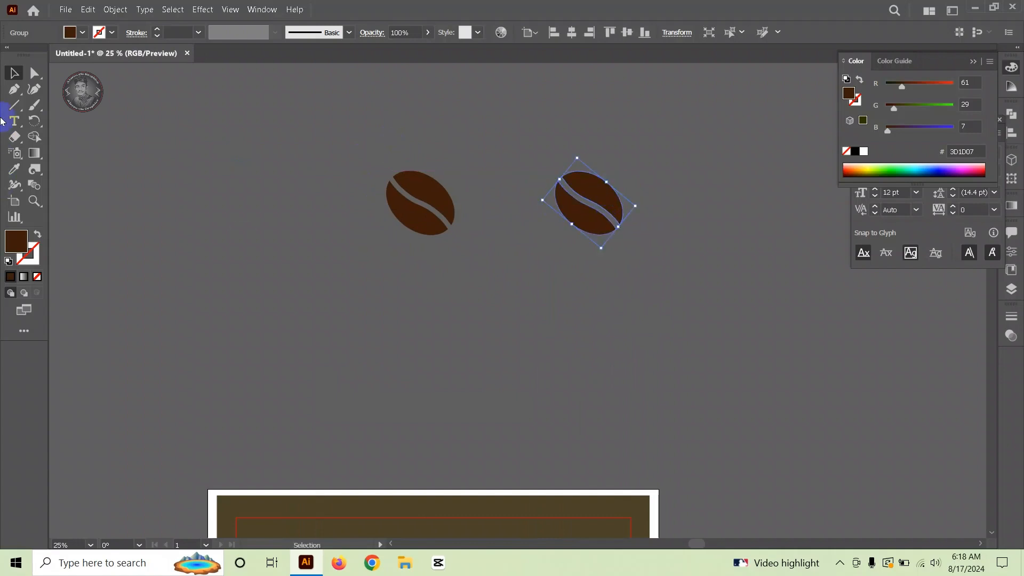
# Step: Draw a square enclosing both beans from its centre and swap fill and stroke, giving it only a dark brown outline
pyautogui.click(15, 105)
pyautogui.click(74, 104)
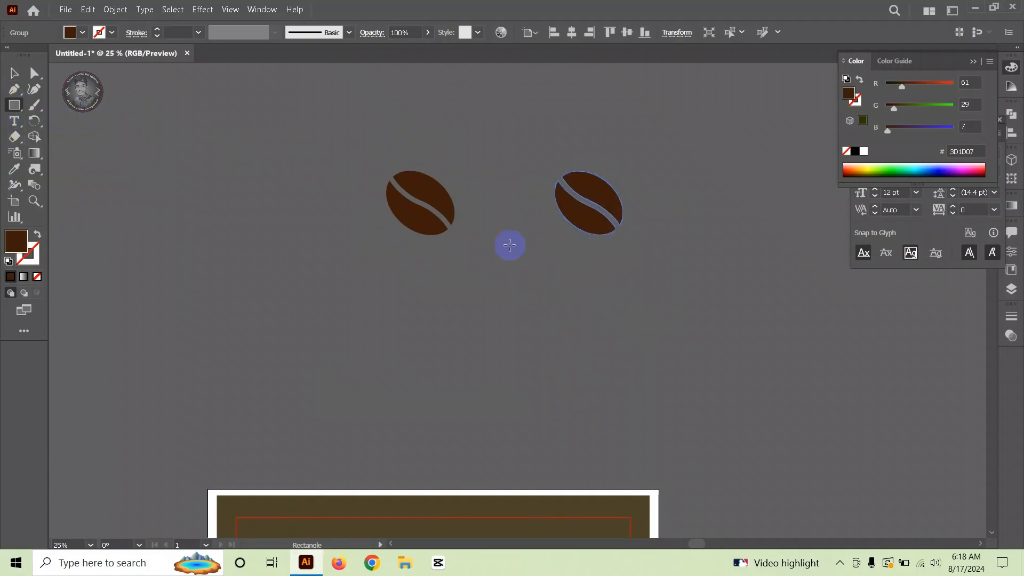
pyautogui.moveTo(511, 295); pyautogui.dragTo(640, 423)
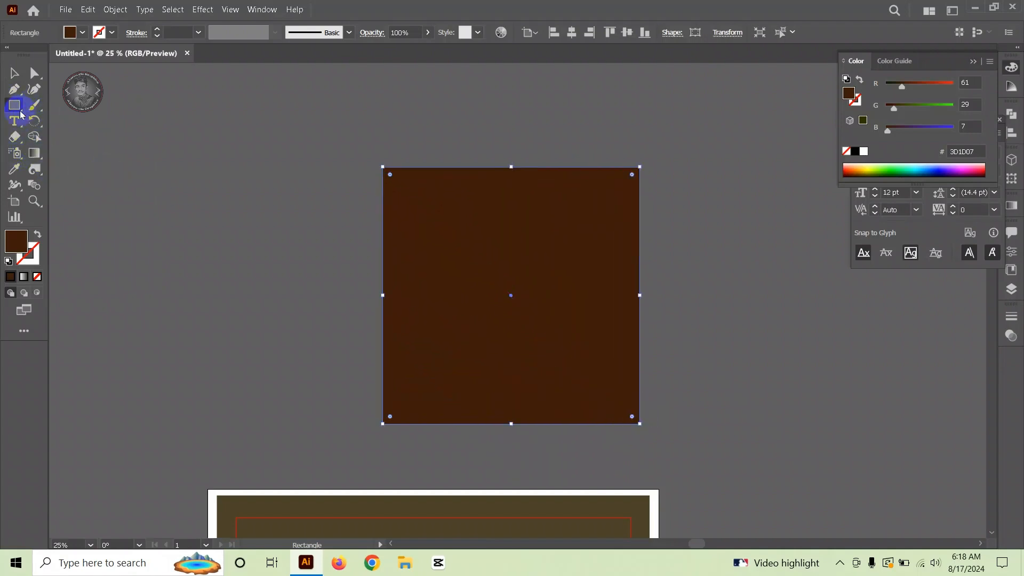
pyautogui.click(38, 234)
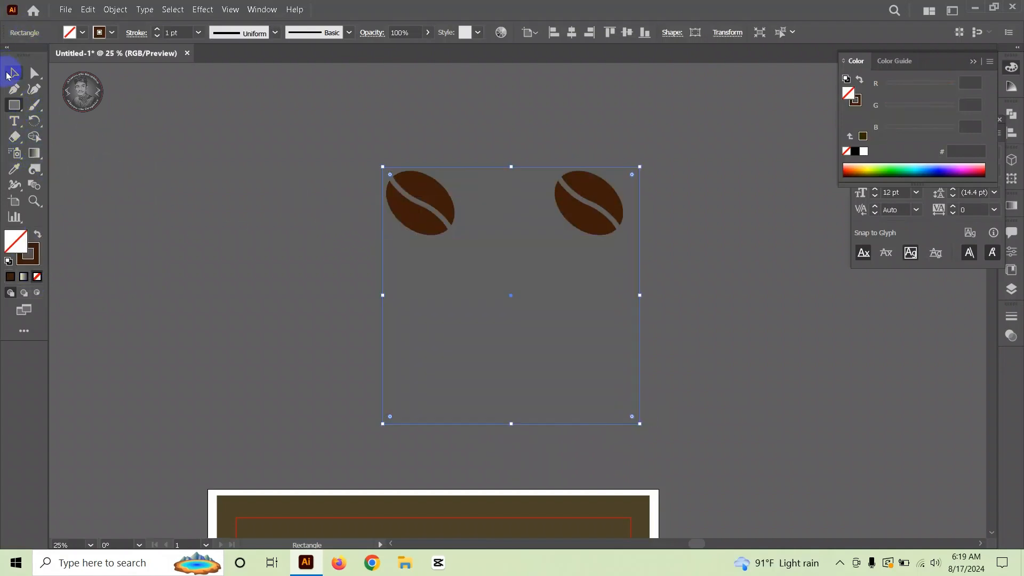
pyautogui.click(8, 75)
pyautogui.click(155, 154)
# Step: Rotate the right bean clockwise to the opposite diagonal and move it into the square's upper-right corner
pyautogui.click(597, 220)
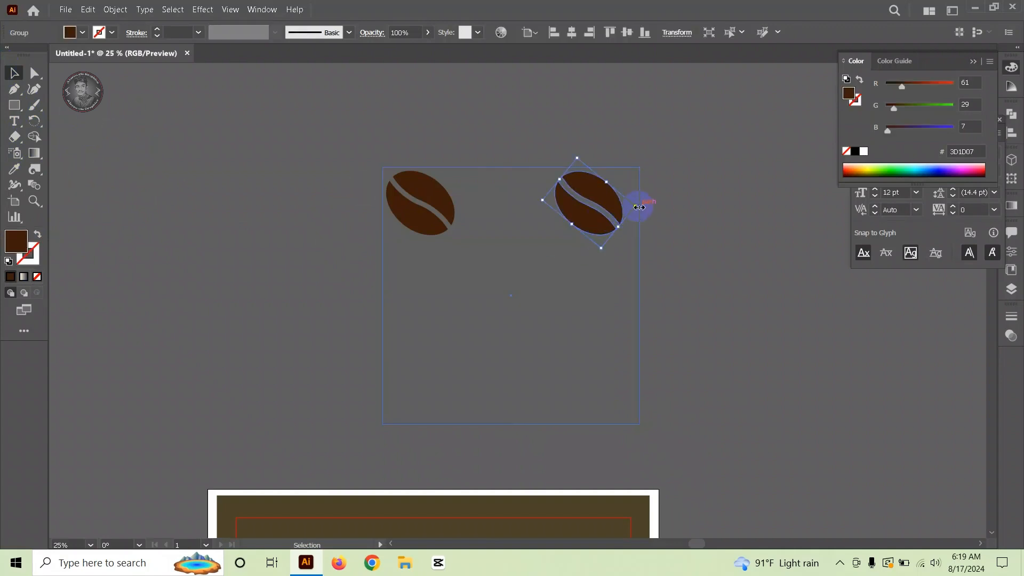
pyautogui.moveTo(639, 207); pyautogui.dragTo(579, 241)
pyautogui.moveTo(592, 207); pyautogui.dragTo(609, 205)
# Step: Duplicate the two upper beans straight down into the square's lower corners
pyautogui.click(420, 211)
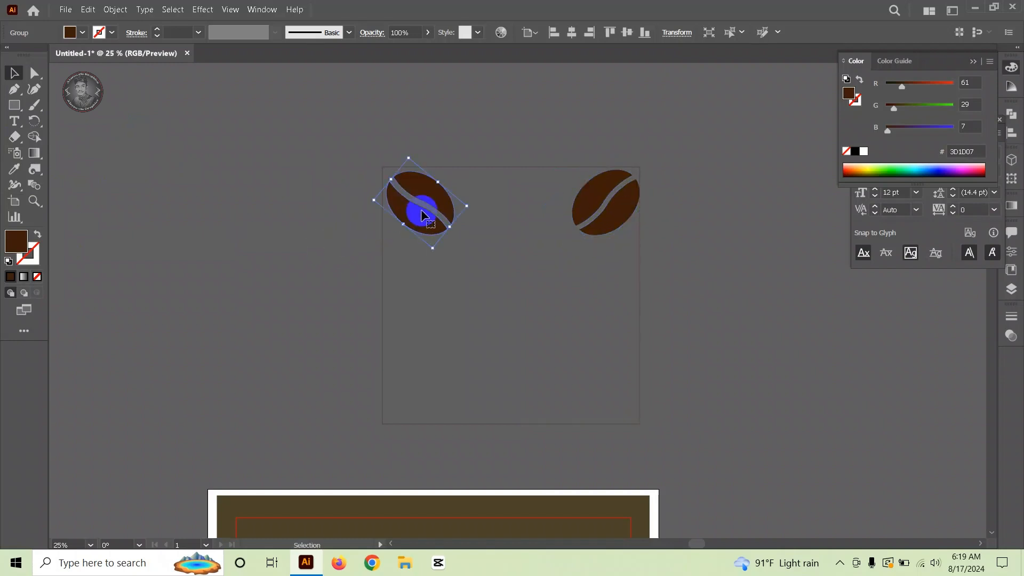
pyautogui.keyDown('shift'); pyautogui.click(595, 213); pyautogui.keyUp('shift')
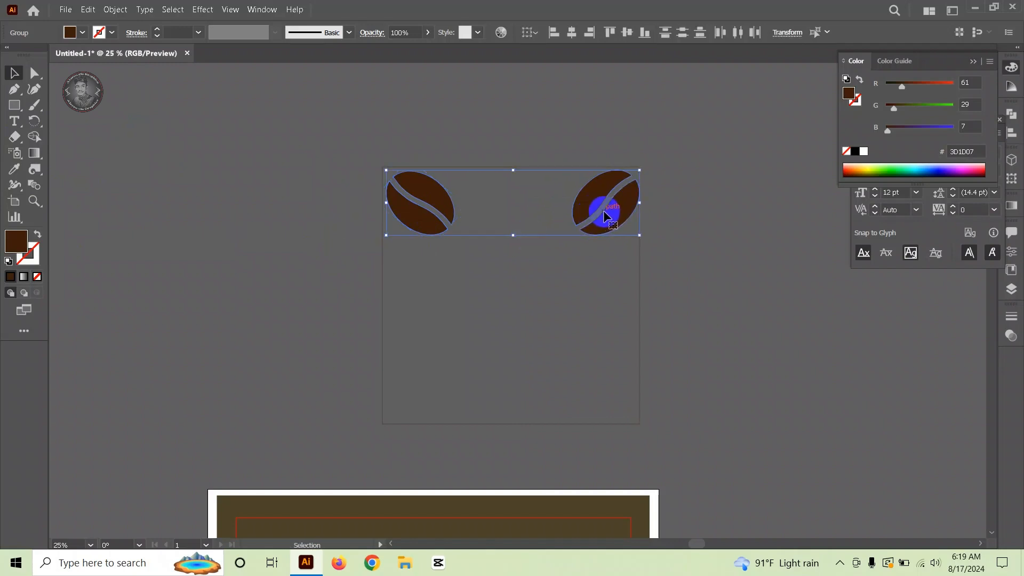
pyautogui.moveTo(603, 210); pyautogui.dragTo(594, 400)
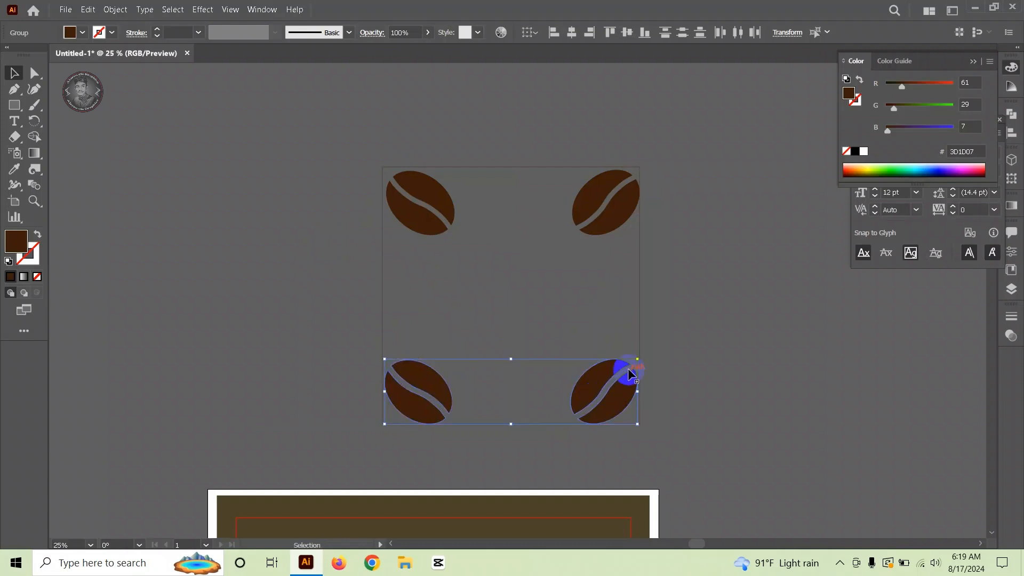
# Step: Rotate the lower-right bean to the opposite diagonal and the lower-left bean to nearly horizontal
pyautogui.click(665, 354)
pyautogui.click(586, 392)
pyautogui.moveTo(629, 367); pyautogui.dragTo(535, 378)
pyautogui.click(431, 388)
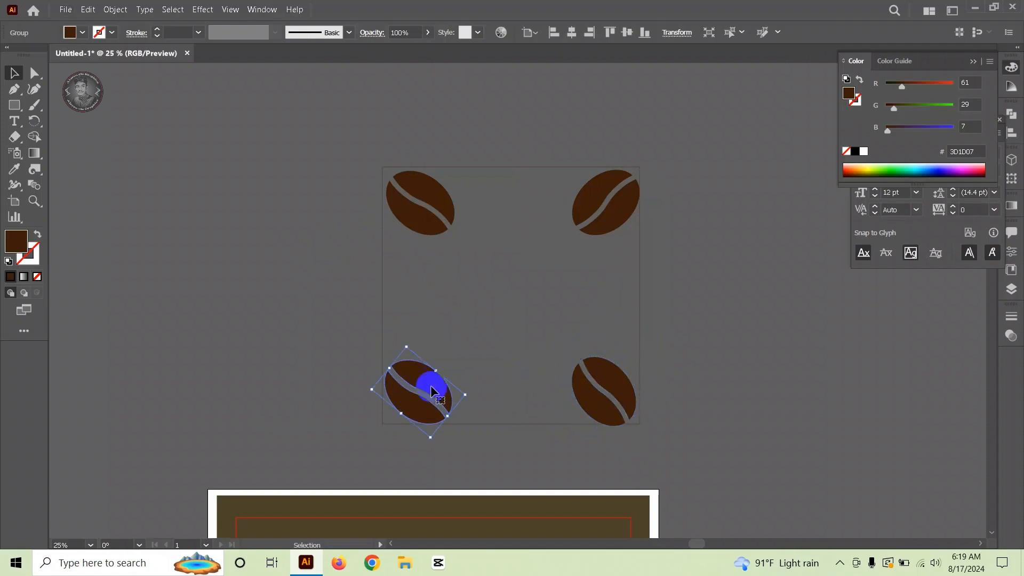
pyautogui.moveTo(470, 394); pyautogui.dragTo(469, 329)
# Step: Rotate the upper-left bean until it stands almost upright
pyautogui.click(421, 207)
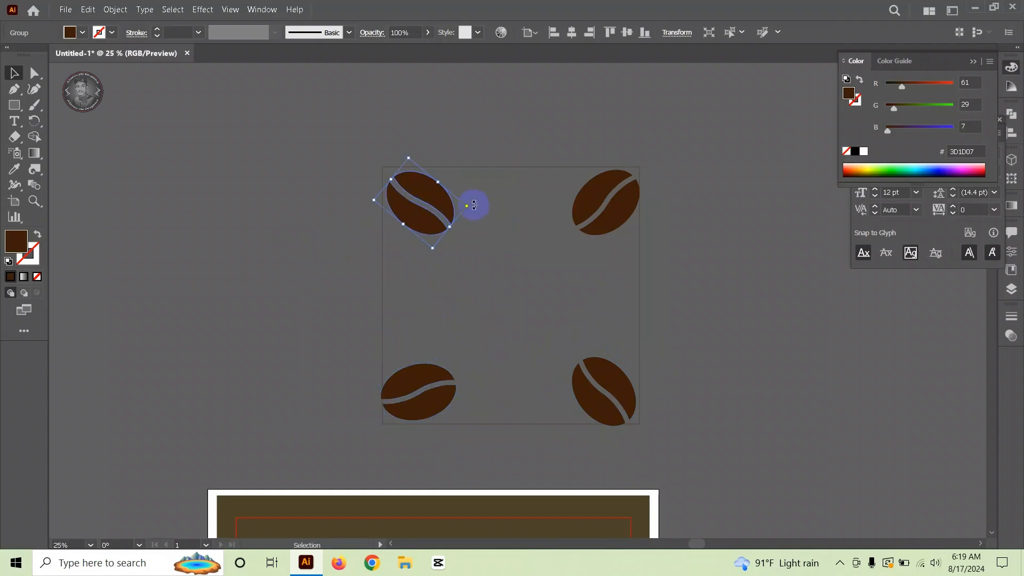
pyautogui.moveTo(473, 206); pyautogui.dragTo(427, 237)
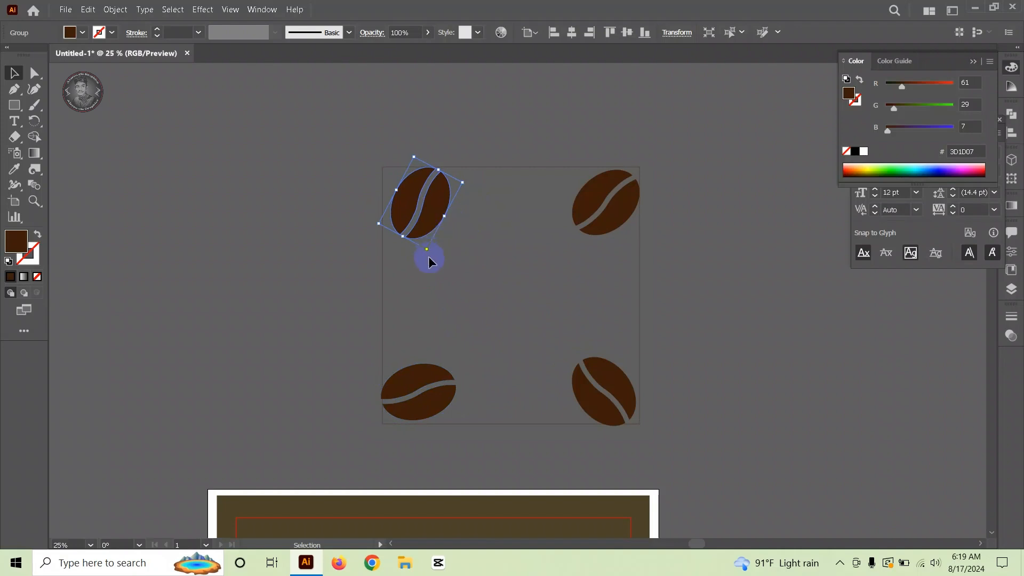
pyautogui.moveTo(427, 250); pyautogui.dragTo(448, 250)
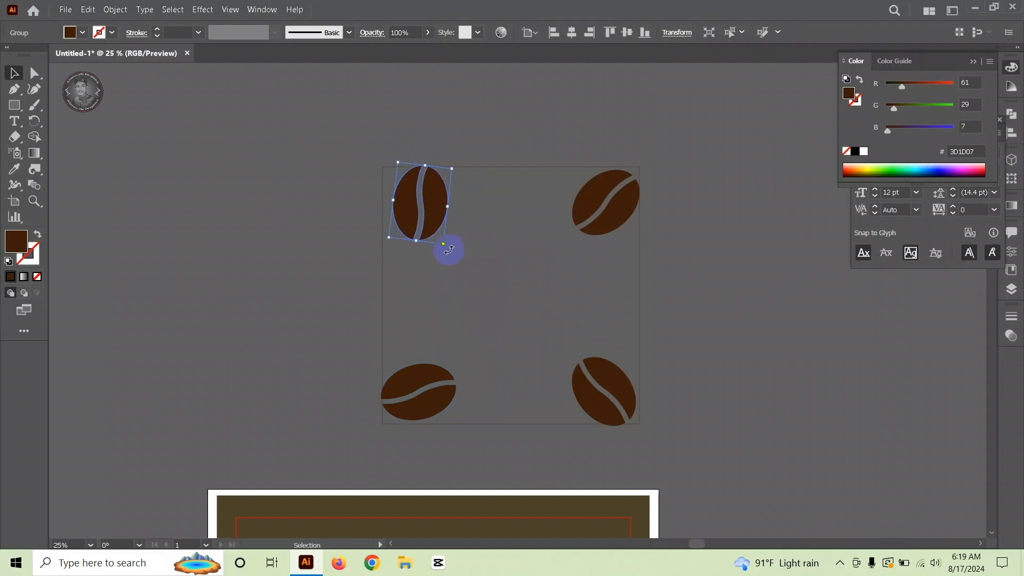
# Step: Copy the upper-left bean to the square's centre, shrink it, and duplicate the small bean midway along all four sides
pyautogui.moveTo(421, 203); pyautogui.dragTo(513, 295)
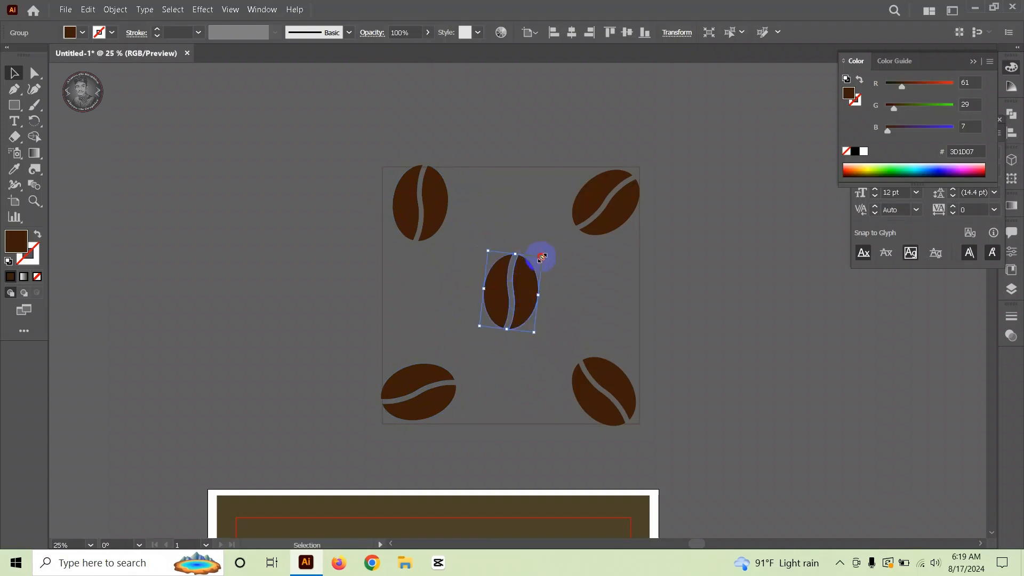
pyautogui.moveTo(541, 258); pyautogui.dragTo(516, 195)
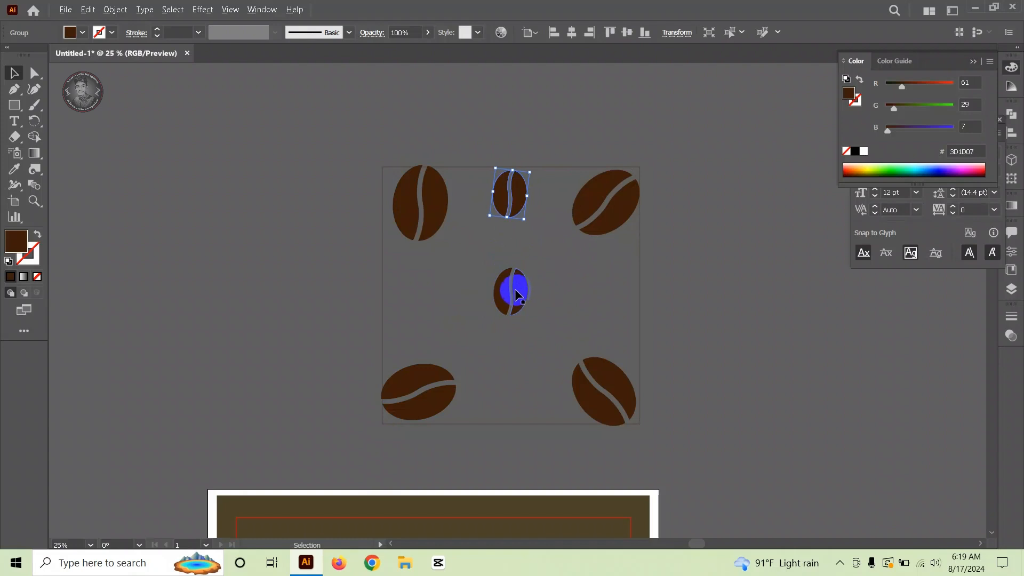
pyautogui.moveTo(517, 294); pyautogui.dragTo(512, 397)
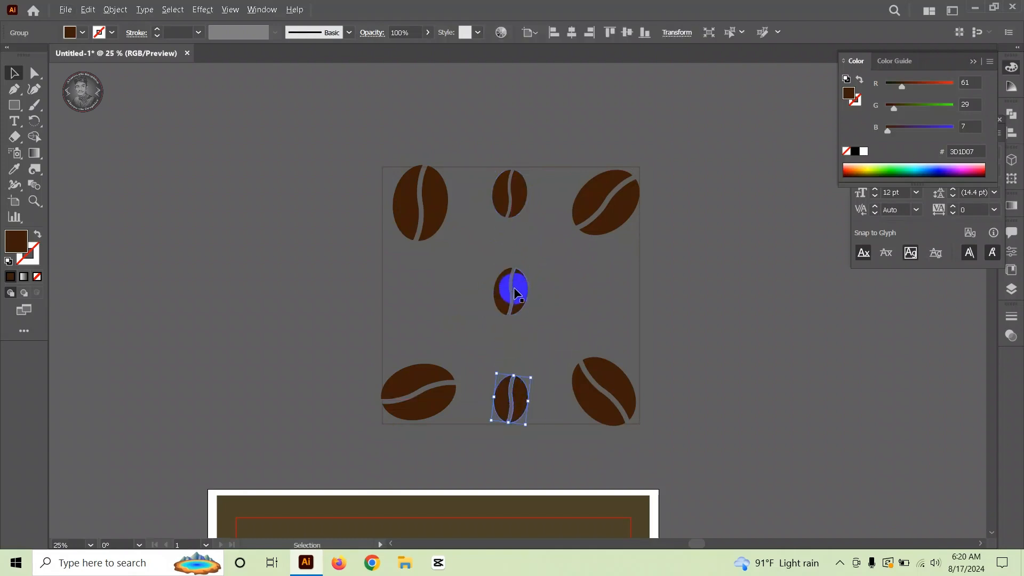
pyautogui.moveTo(513, 289); pyautogui.dragTo(409, 292)
pyautogui.moveTo(509, 290); pyautogui.dragTo(615, 294)
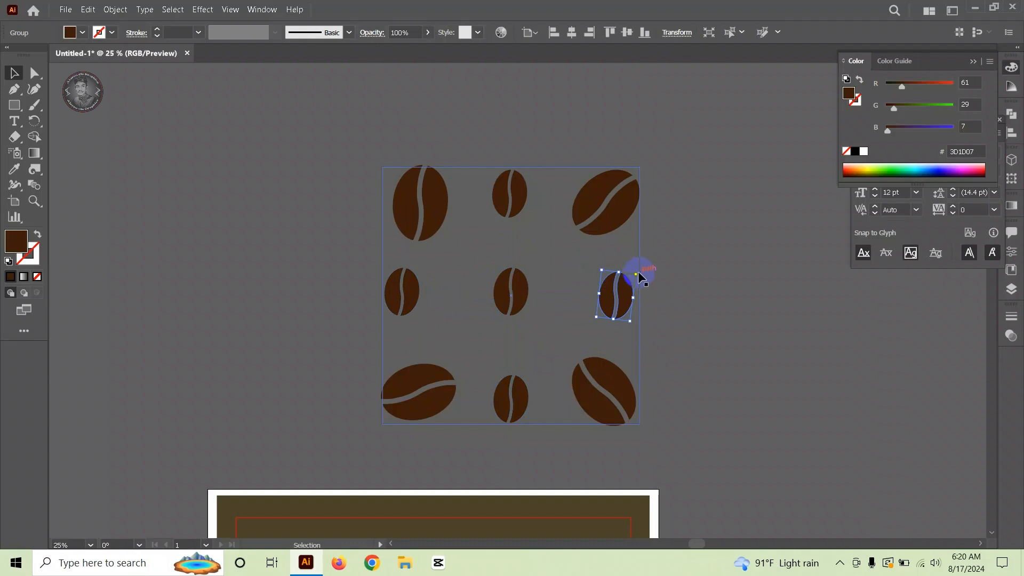
# Step: Rotate the small right, centre, lower and left beans to different angles for a scattered look
pyautogui.moveTo(636, 327); pyautogui.dragTo(623, 333)
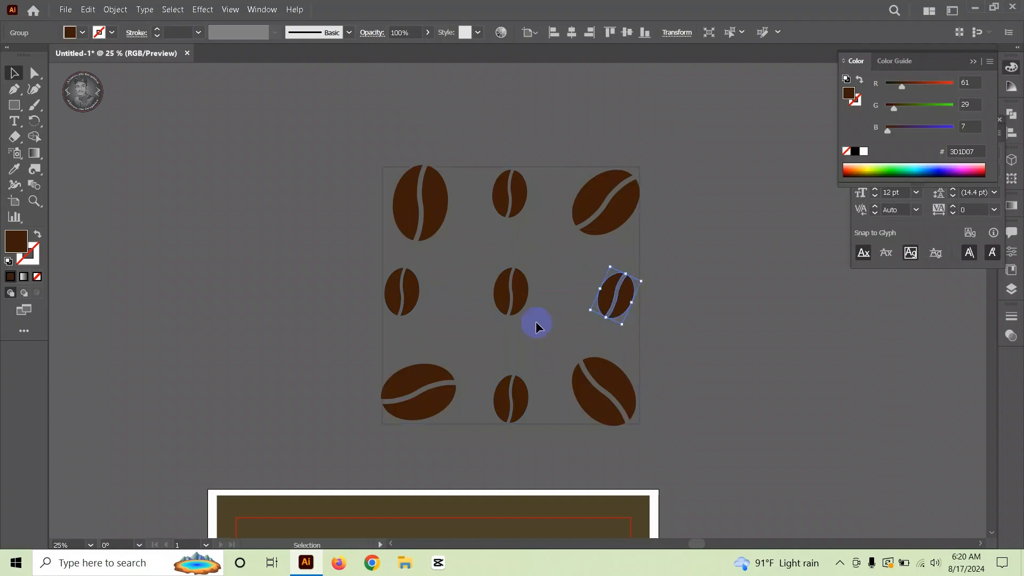
pyautogui.click(521, 279)
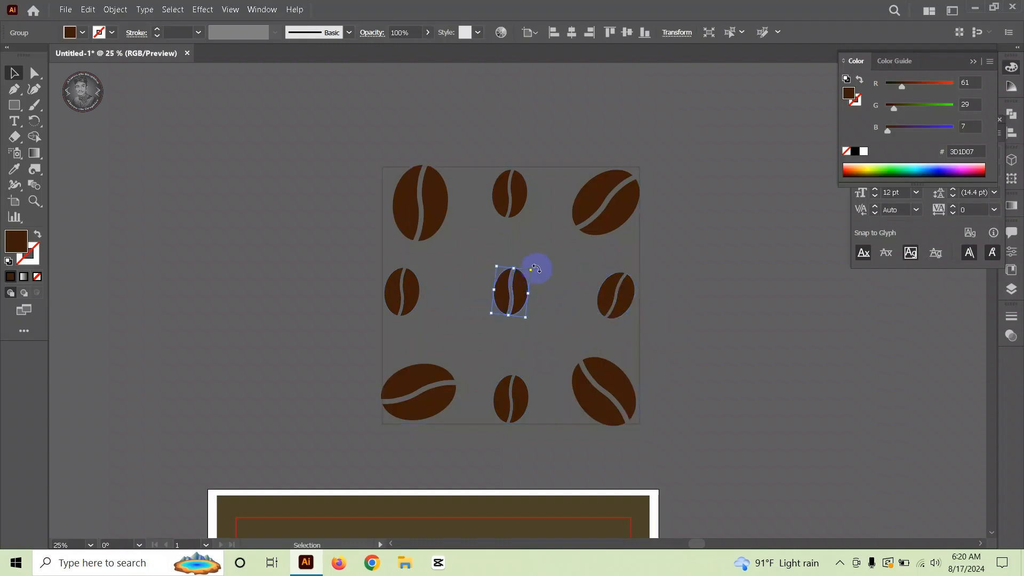
pyautogui.moveTo(536, 269); pyautogui.dragTo(544, 313)
pyautogui.click(507, 389)
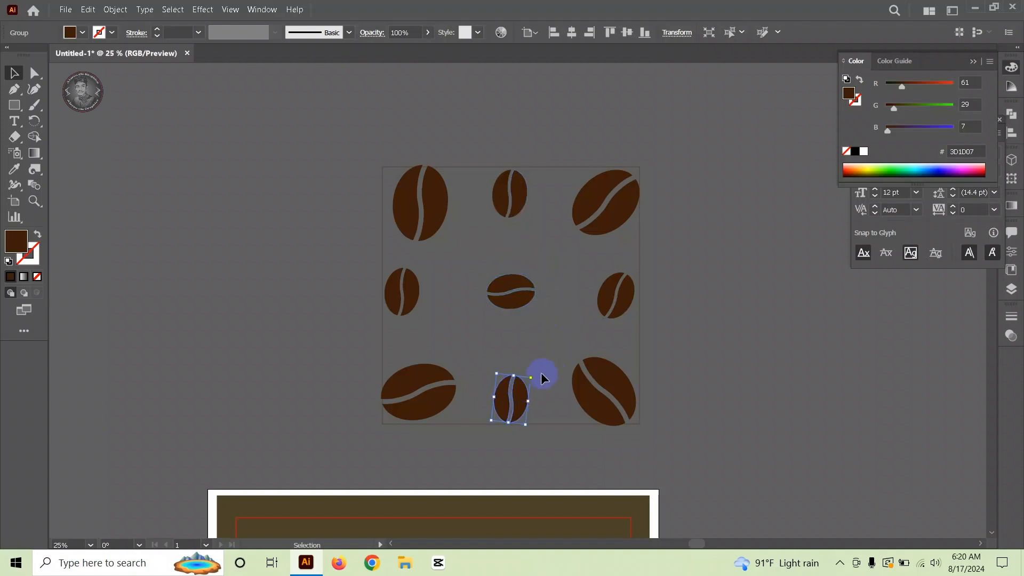
pyautogui.moveTo(542, 377); pyautogui.dragTo(497, 349)
pyautogui.click(421, 288)
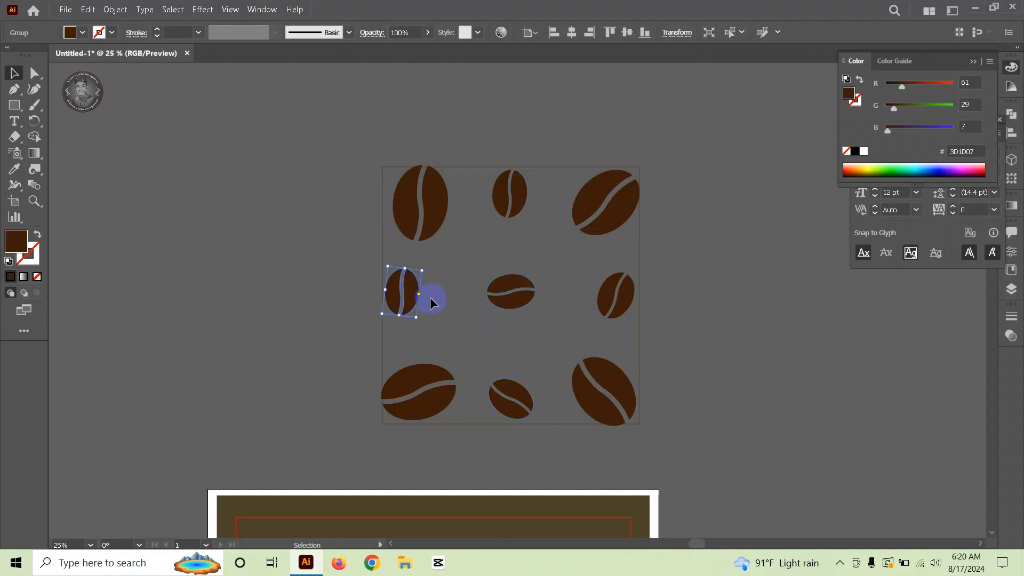
pyautogui.moveTo(425, 271); pyautogui.dragTo(443, 307)
pyautogui.click(462, 266)
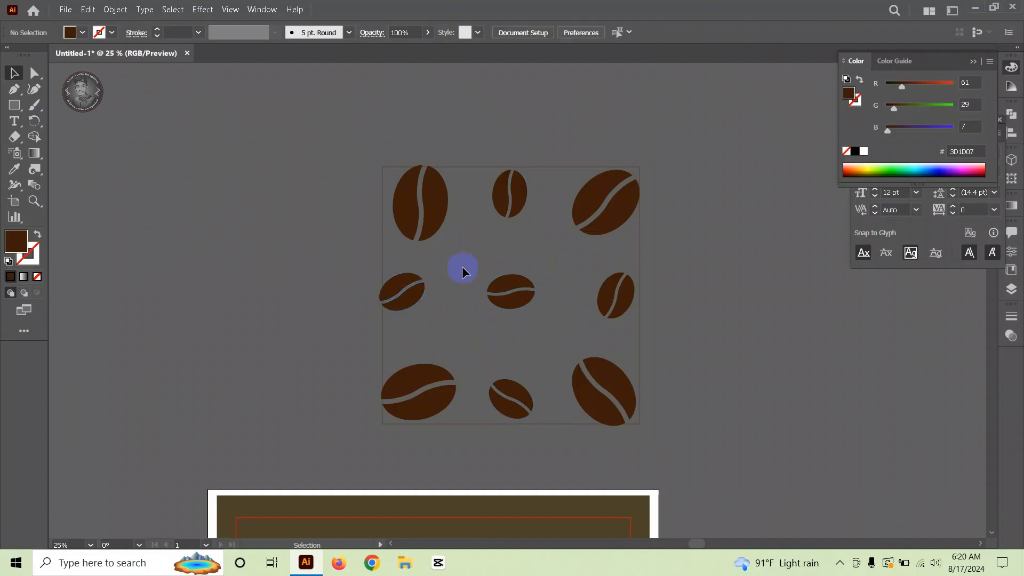
# Step: Enlarge the square outline slightly around the beans from its centre, and cut it to the clipboard
pyautogui.click(567, 167)
pyautogui.moveTo(642, 426); pyautogui.dragTo(659, 437)
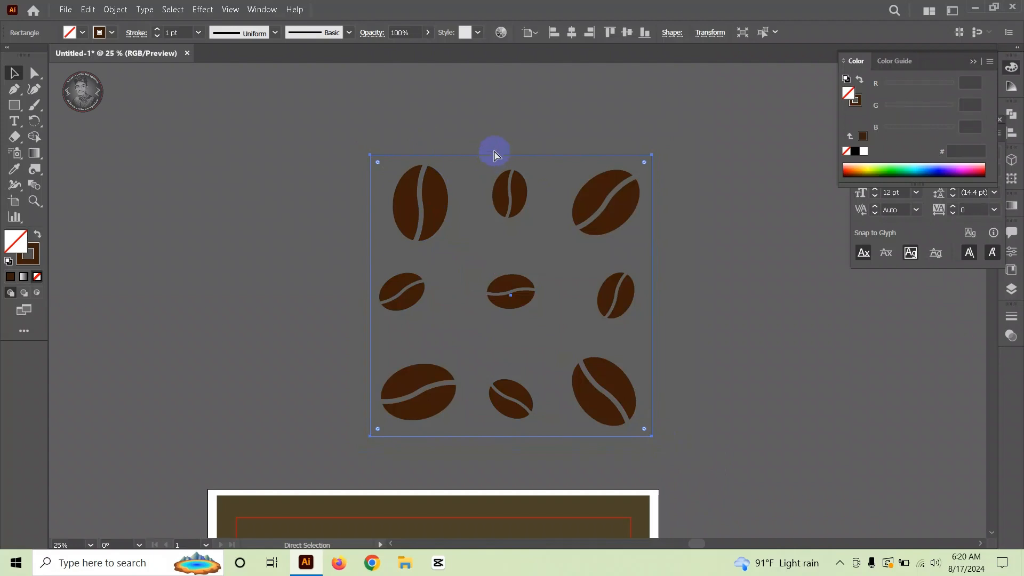
pyautogui.hotkey('ctrl', 'x')
# Step: Rotate all nine coffee beans together slightly counter-clockwise
pyautogui.moveTo(705, 415); pyautogui.dragTo(627, 368)
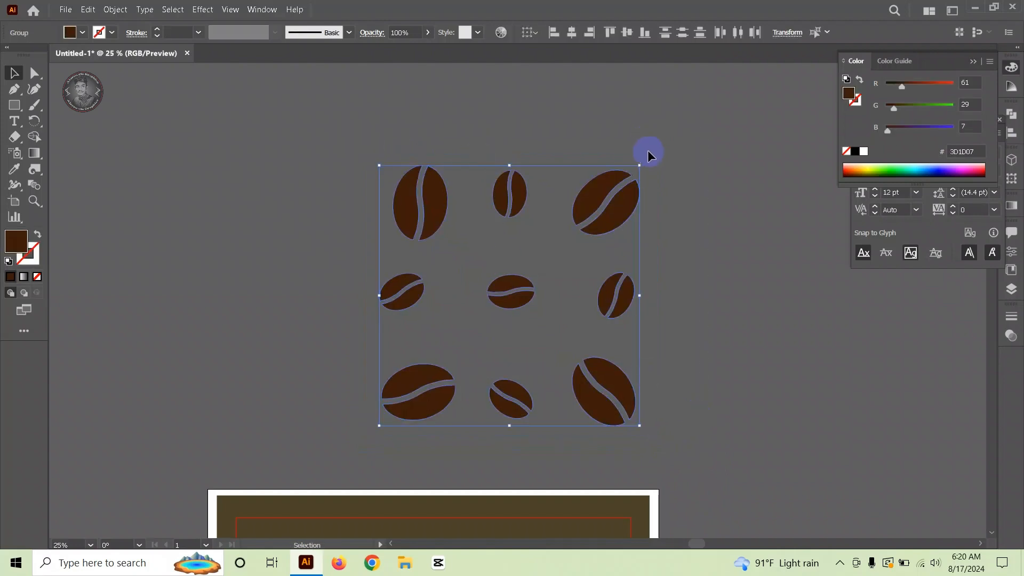
pyautogui.moveTo(641, 162); pyautogui.dragTo(621, 145)
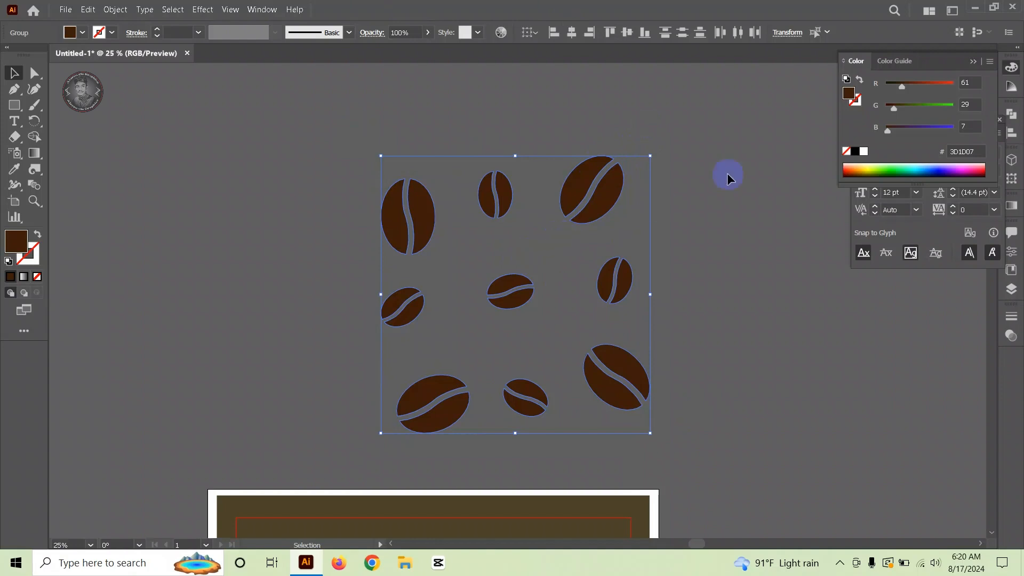
pyautogui.moveTo(654, 154); pyautogui.dragTo(669, 171)
pyautogui.click(717, 181)
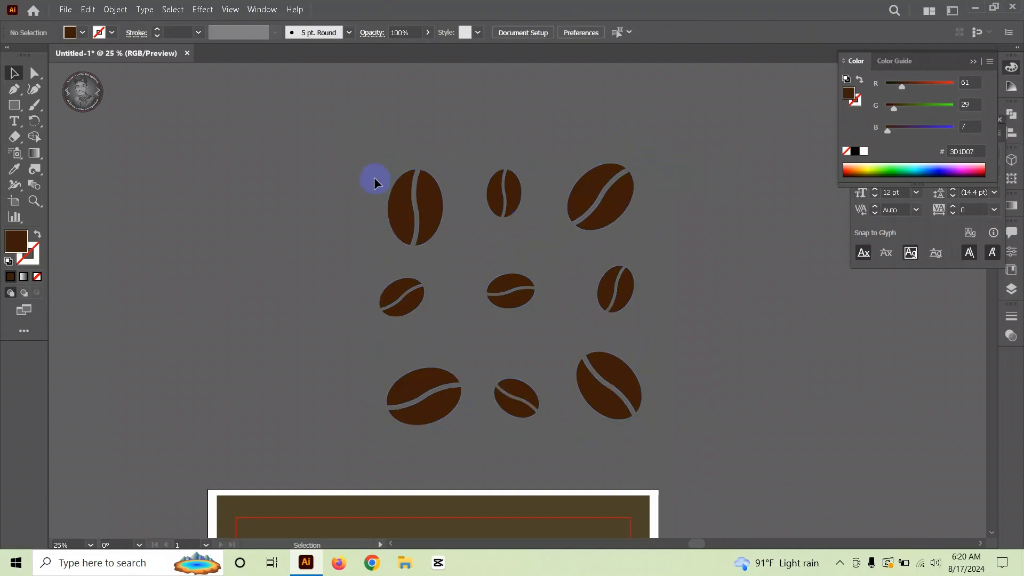
# Step: Paste the cut square outline back in place around the nine beans and remove its stroke
pyautogui.click(284, 168)
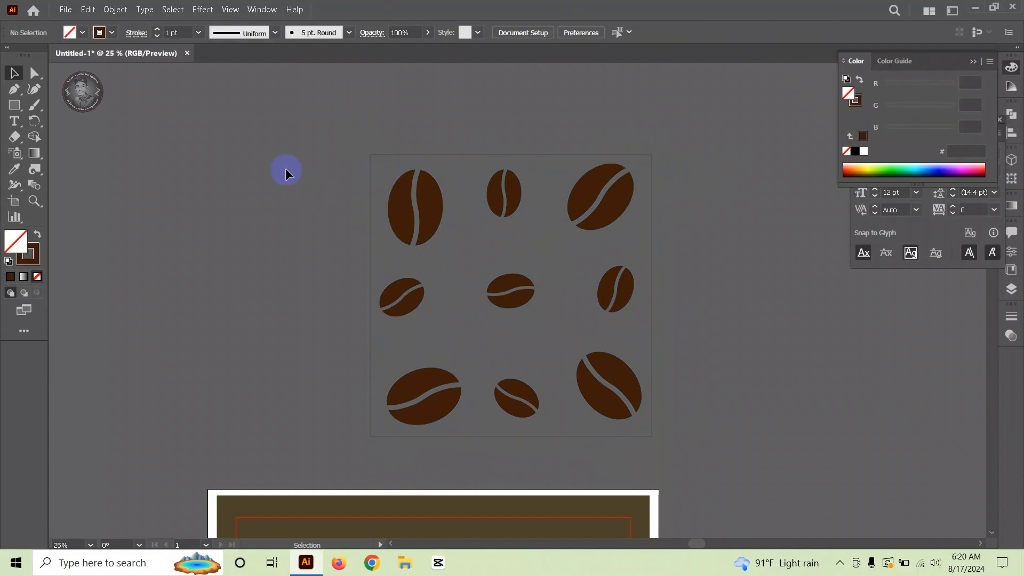
pyautogui.click(387, 155)
pyautogui.click(324, 154)
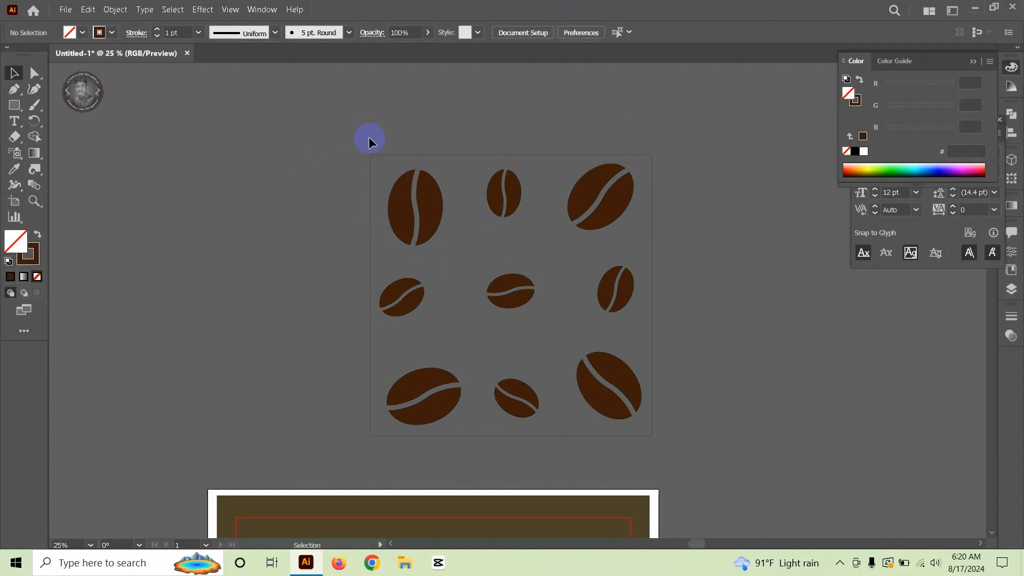
pyautogui.click(412, 154)
pyautogui.click(38, 278)
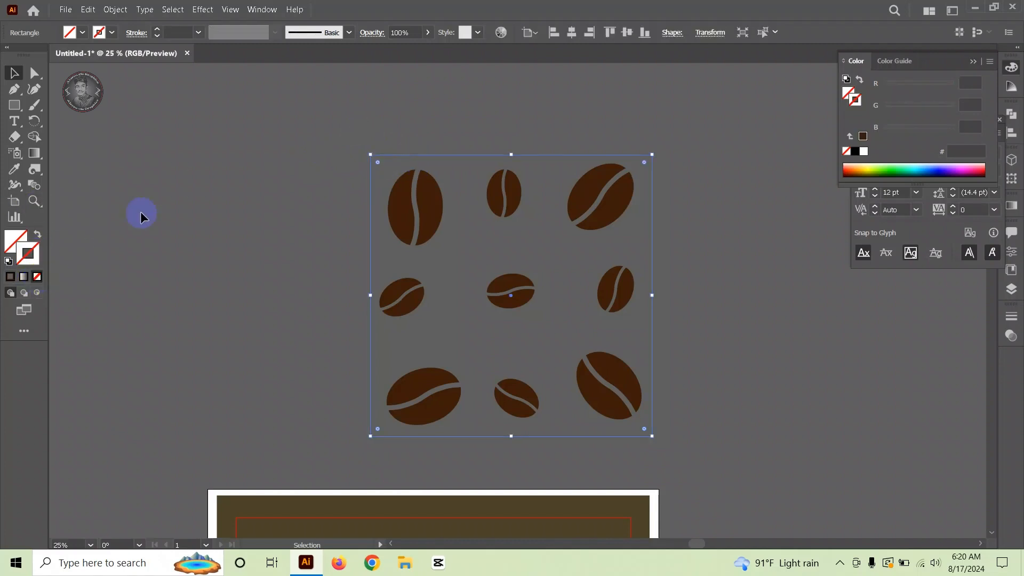
pyautogui.click(268, 170)
# Step: Group all nine coffee beans together with the invisible square
pyautogui.hotkey('ctrl', 'a')
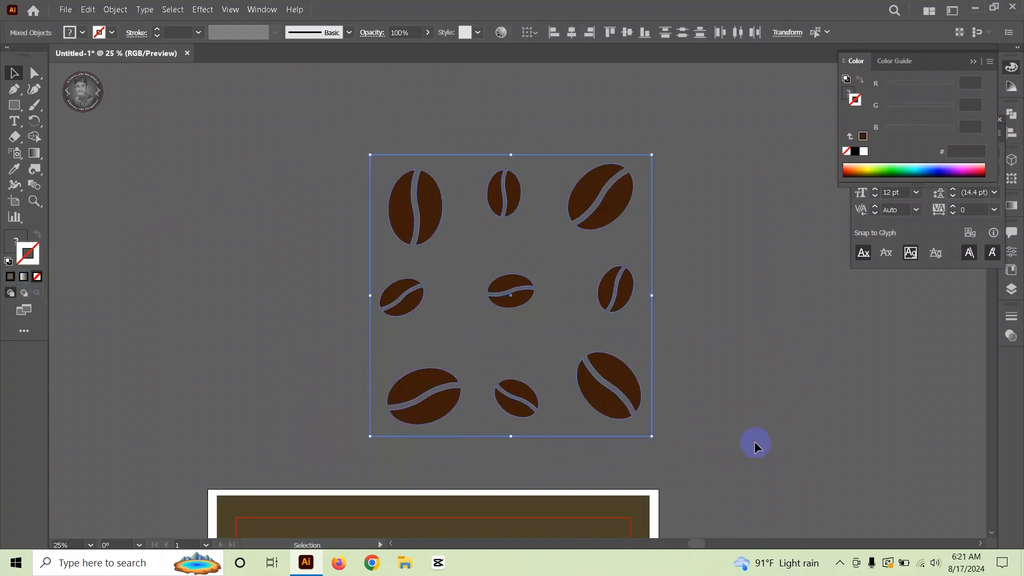
pyautogui.rightClick(540, 256)
pyautogui.click(542, 321)
# Step: Move the bean group onto the poster and scale it down into the brown background's upper-left corner
pyautogui.scroll(1, 415, 340)
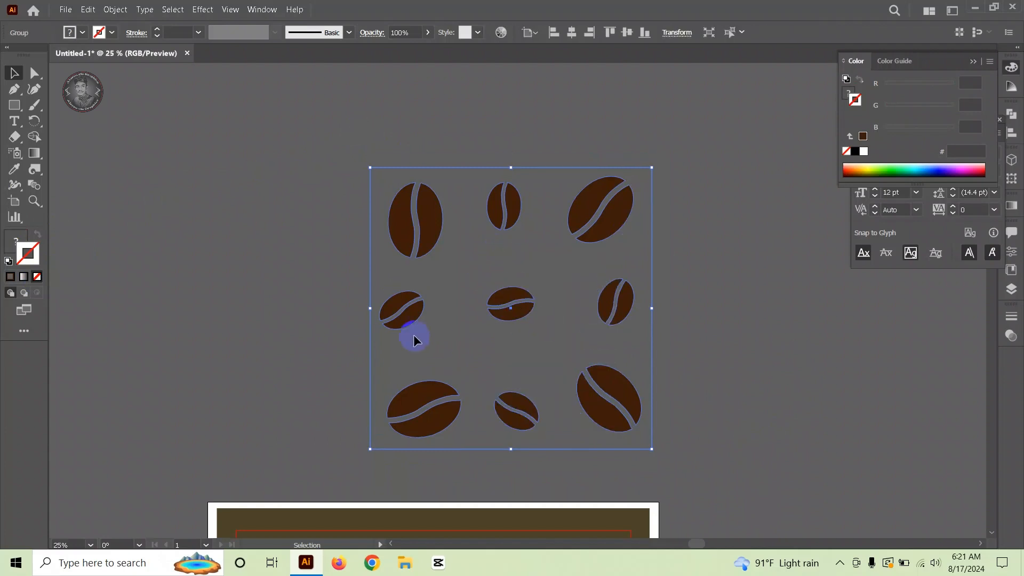
pyautogui.scroll(-5, 416, 363)
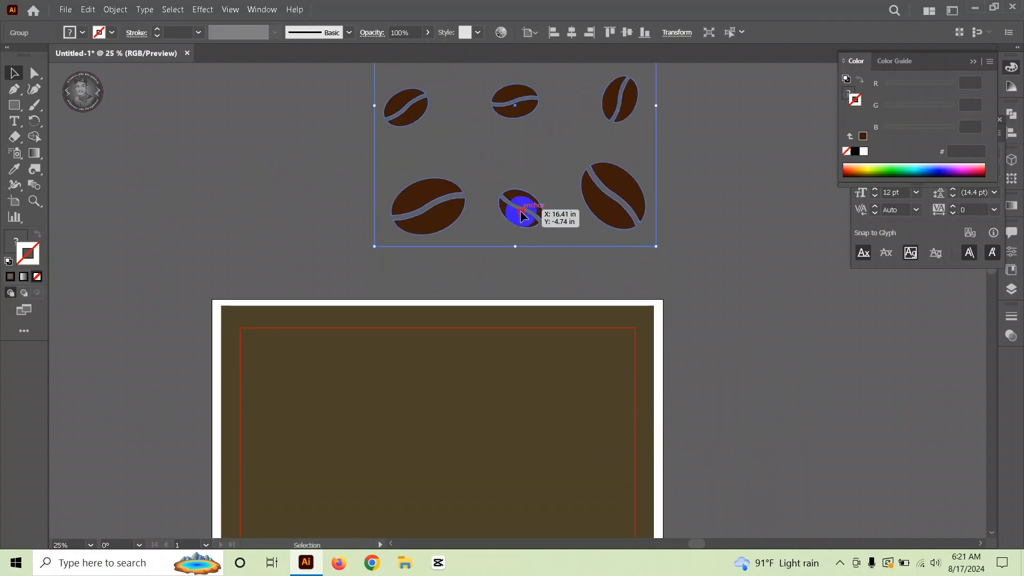
pyautogui.moveTo(522, 214); pyautogui.dragTo(373, 485)
pyautogui.scroll(-2, 345, 359)
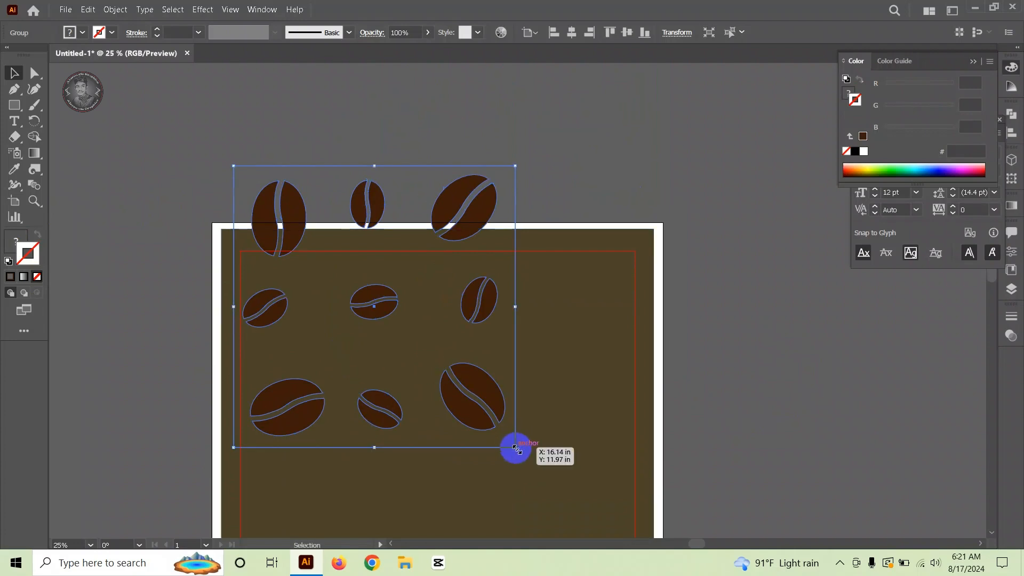
pyautogui.moveTo(516, 448); pyautogui.dragTo(396, 335)
pyautogui.moveTo(396, 335); pyautogui.dragTo(294, 299)
pyautogui.hotkey('ctrl', 'a')
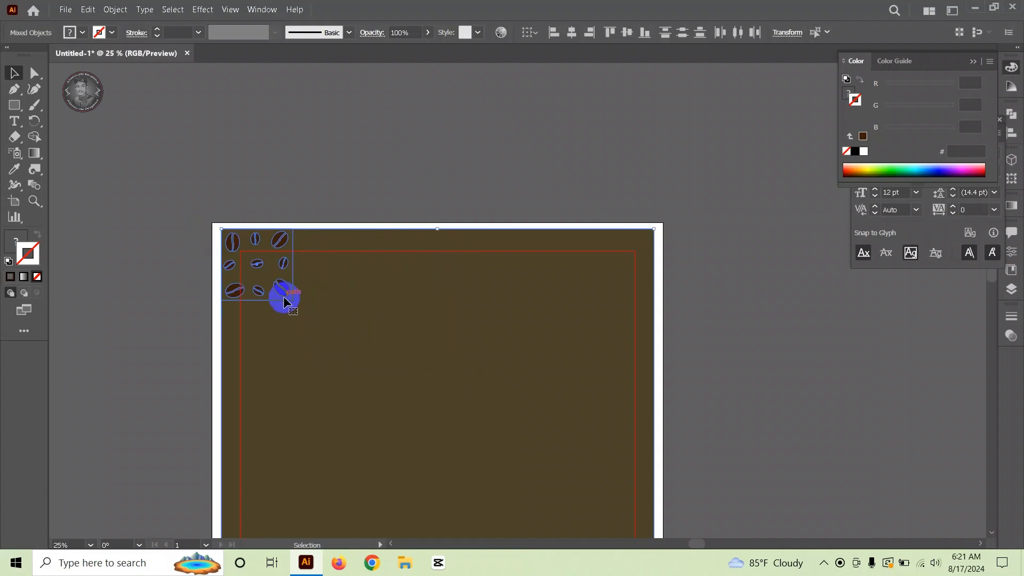
pyautogui.click(340, 171)
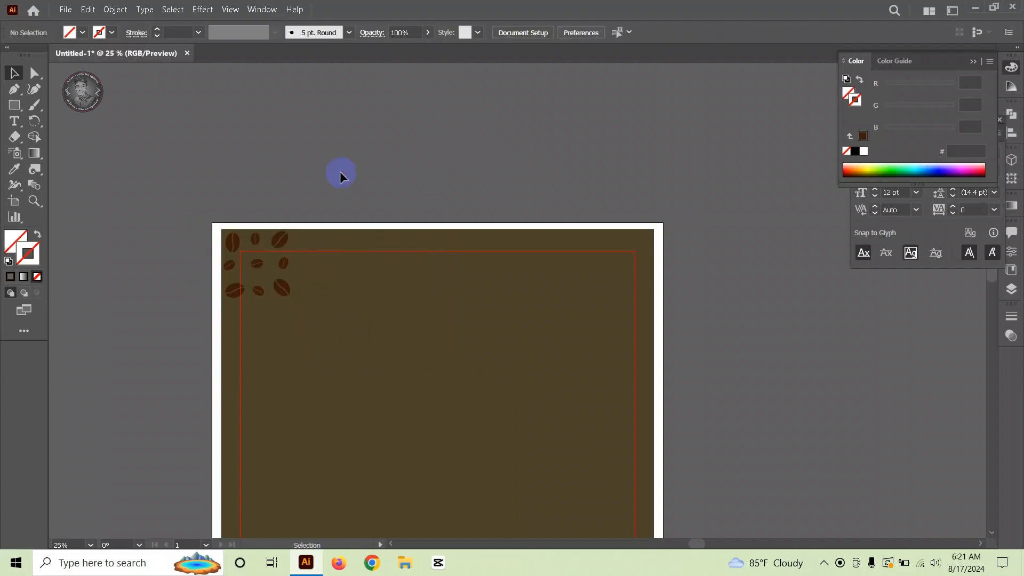
# Step: Shrink the bean group to about 3 in square and move it off the poster, above the artboard
pyautogui.click(284, 265)
pyautogui.moveTo(293, 302); pyautogui.dragTo(286, 293)
pyautogui.moveTo(274, 238); pyautogui.dragTo(446, 128)
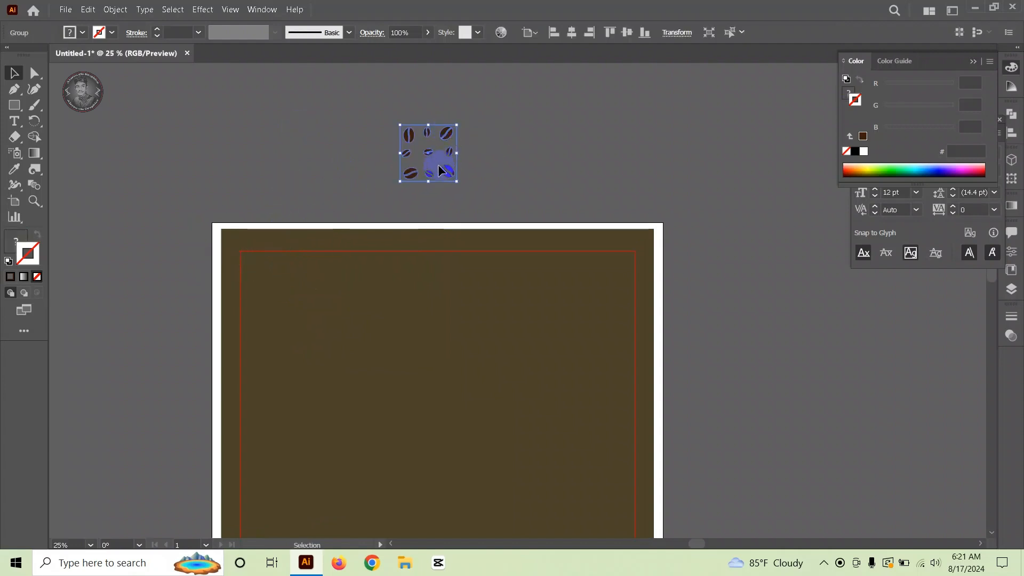
pyautogui.scroll(-1, 379, 223)
pyautogui.scroll(3, 379, 223)
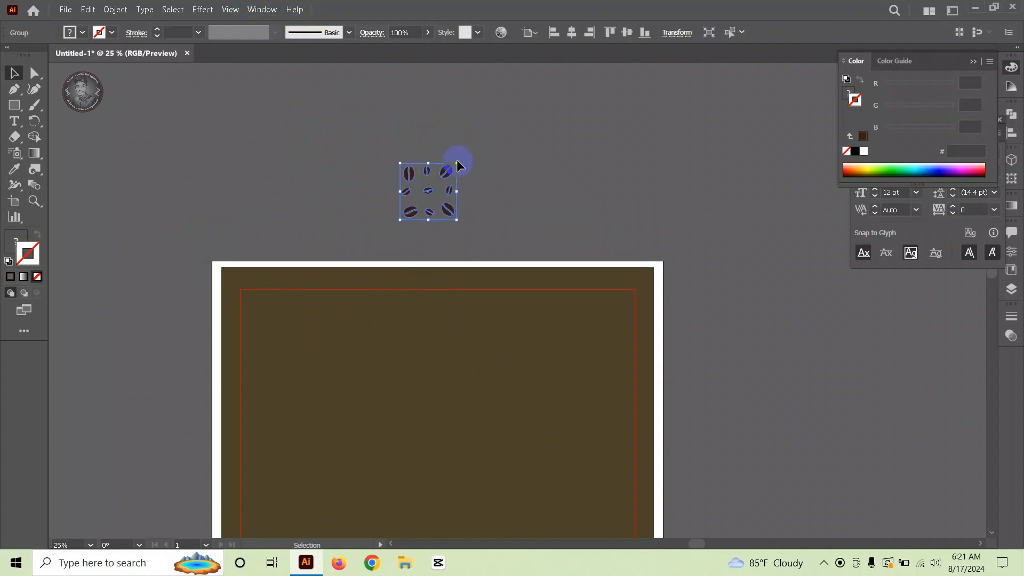
pyautogui.click(456, 182)
pyautogui.click(434, 161)
# Step: Make a new pattern from the bean group through Pattern Options and accept adding it to the swatches
pyautogui.click(262, 10)
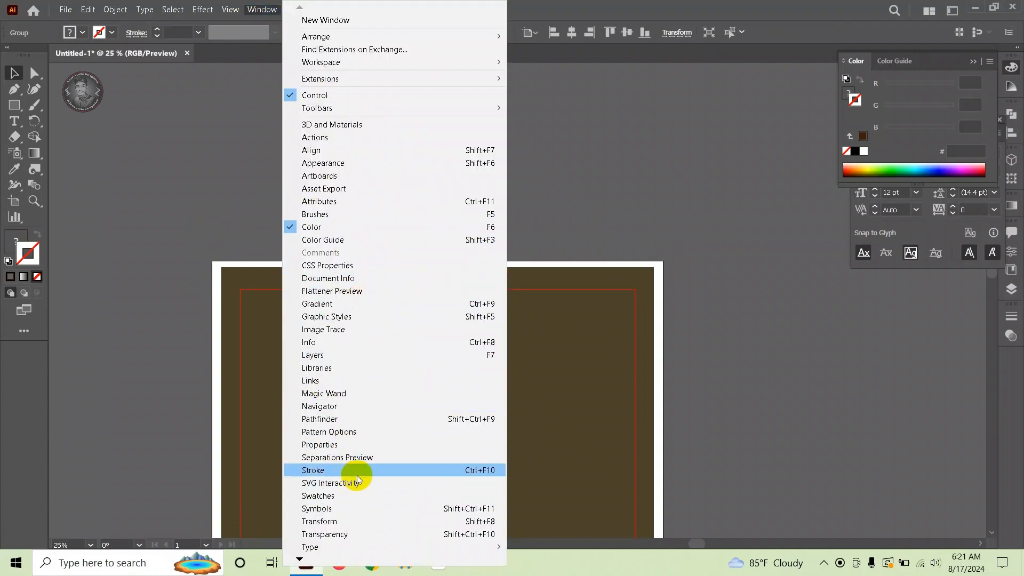
pyautogui.click(370, 433)
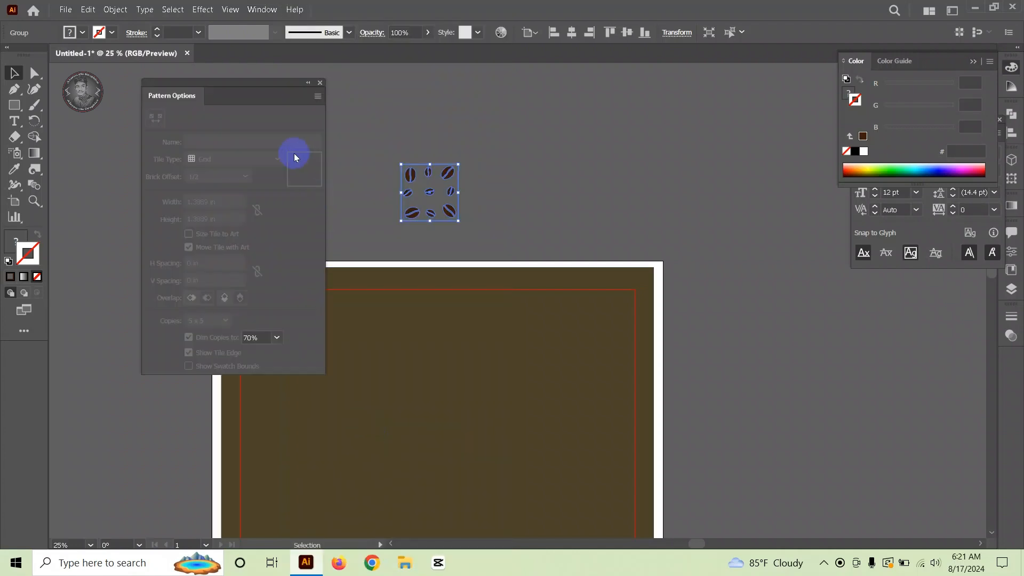
pyautogui.click(317, 98)
pyautogui.click(256, 91)
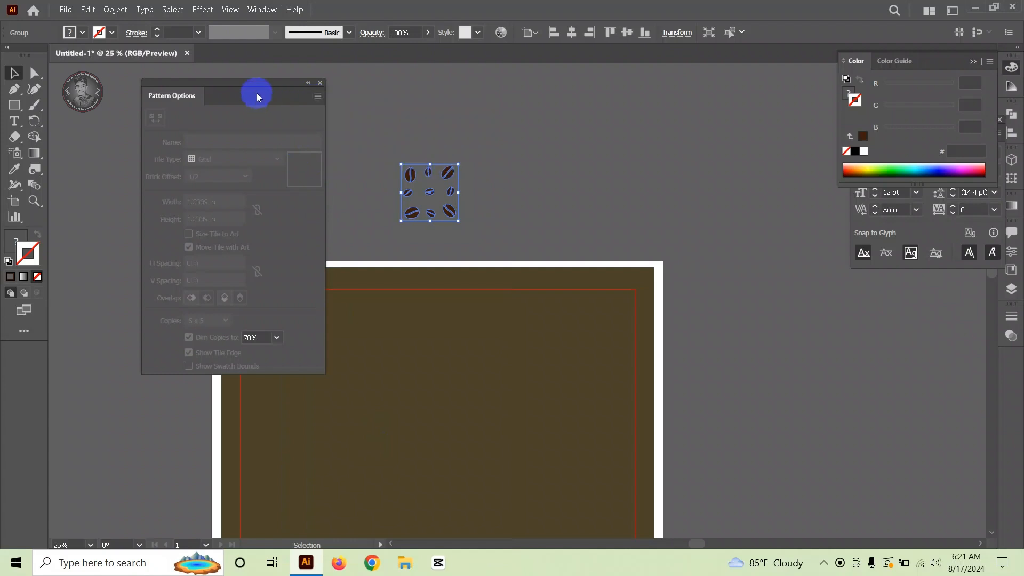
pyautogui.moveTo(265, 87)
pyautogui.mouseDown()
pyautogui.moveTo(283, 98)
pyautogui.moveTo(267, 101)
pyautogui.mouseUp()
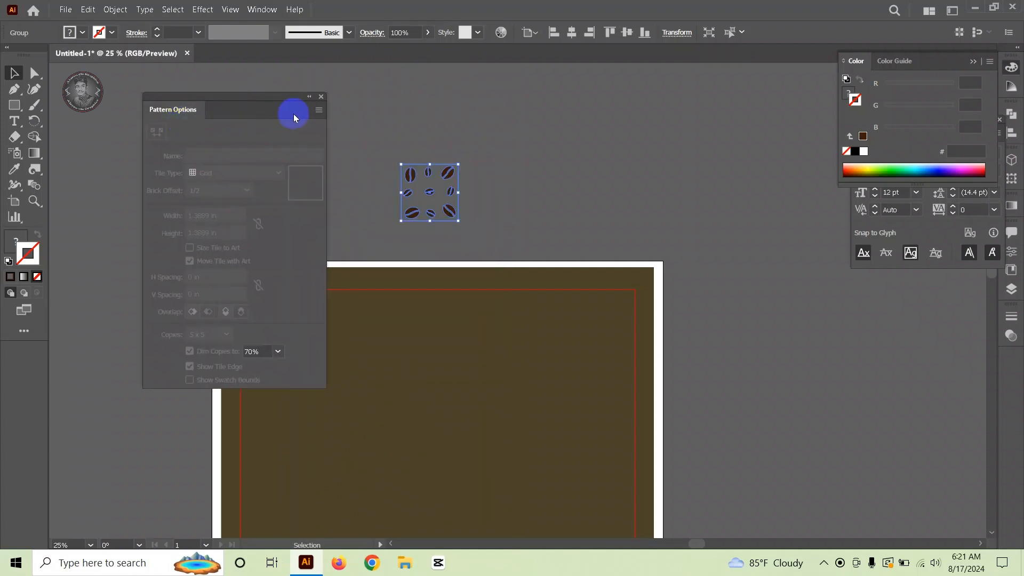
pyautogui.click(319, 110)
pyautogui.click(398, 114)
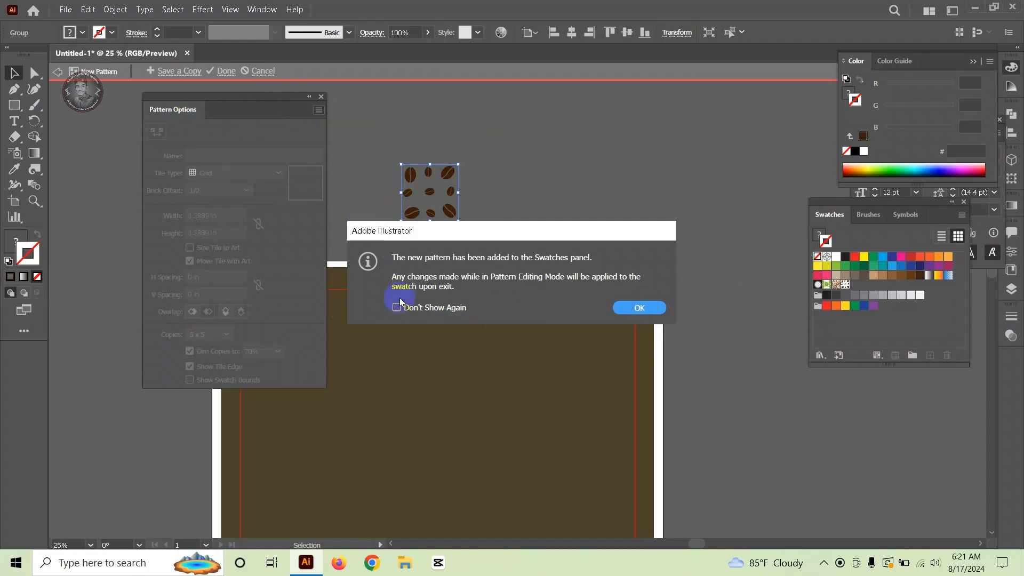
pyautogui.click(649, 309)
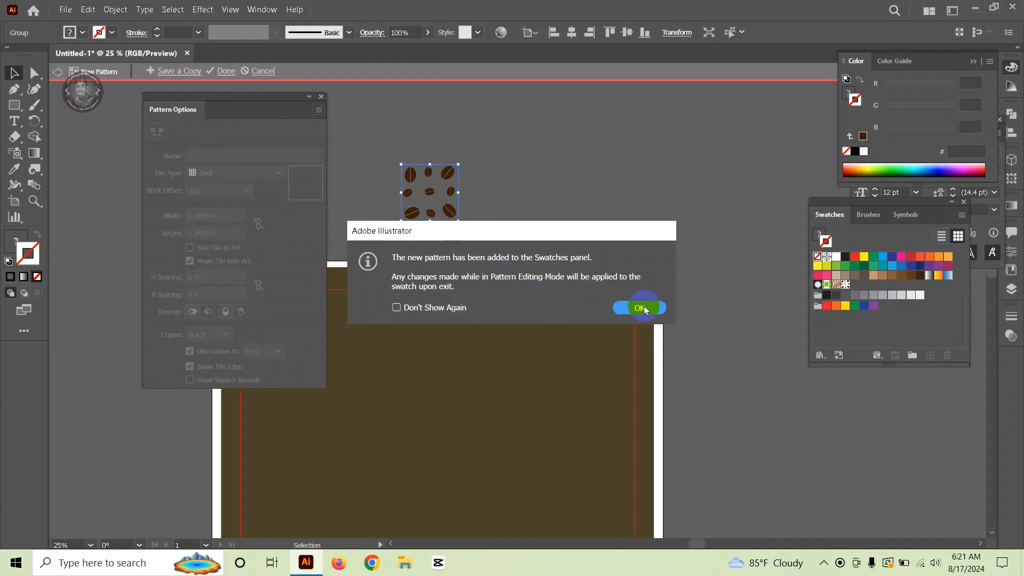
# Step: Set the new coffee bean pattern as the fill with no stroke, and finish pattern editing
pyautogui.click(846, 285)
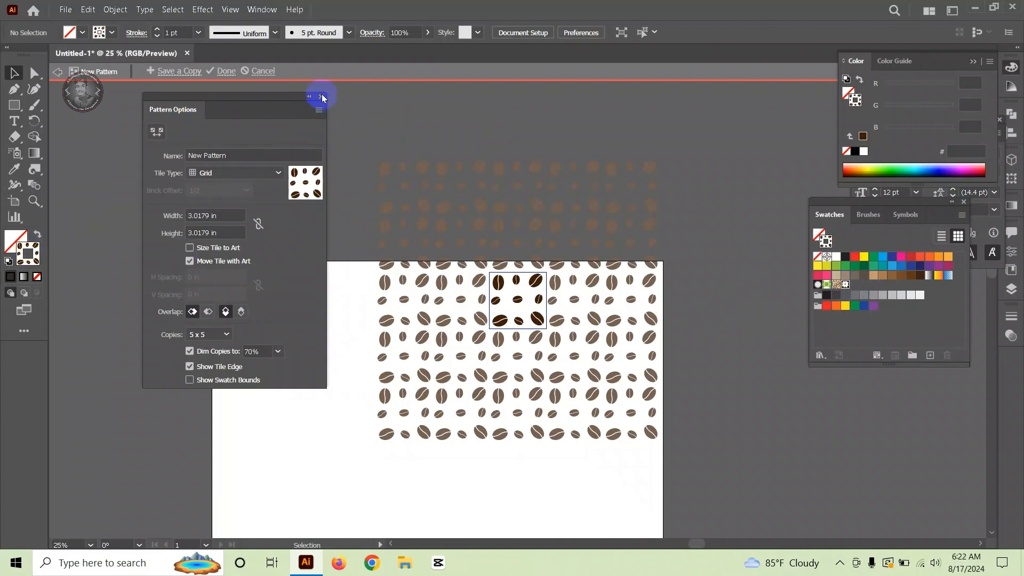
pyautogui.click(37, 234)
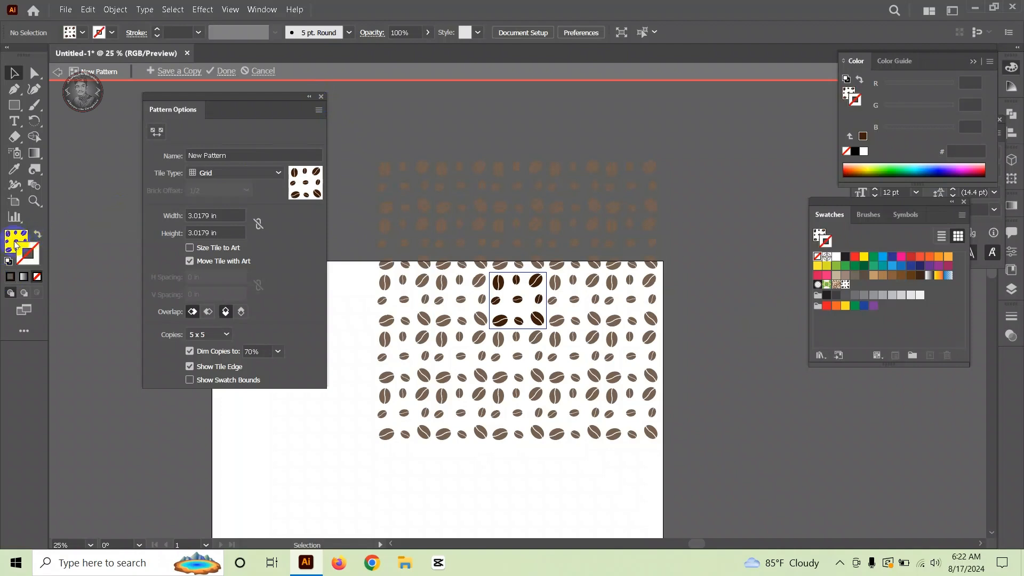
pyautogui.click(479, 319)
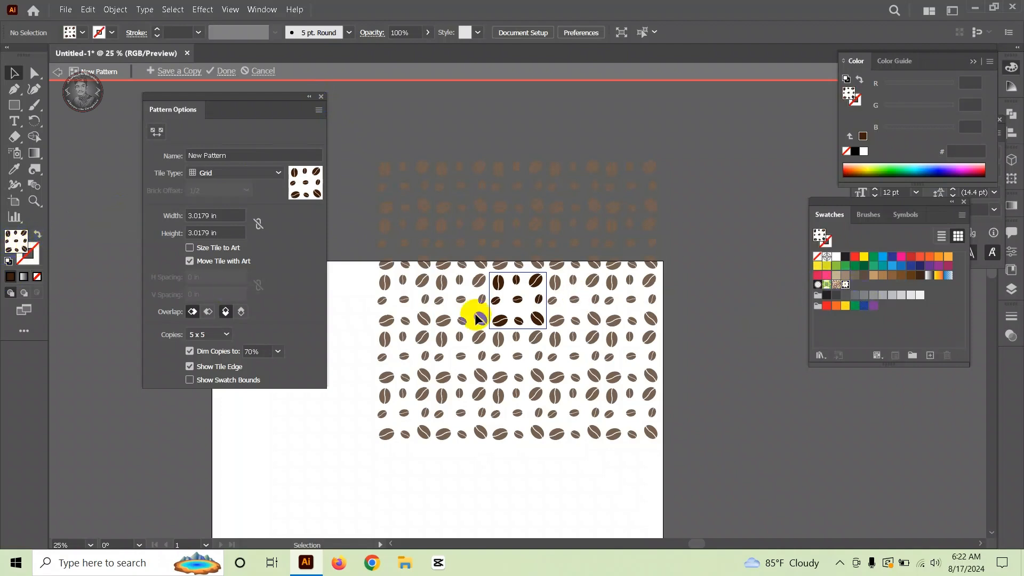
pyautogui.click(320, 98)
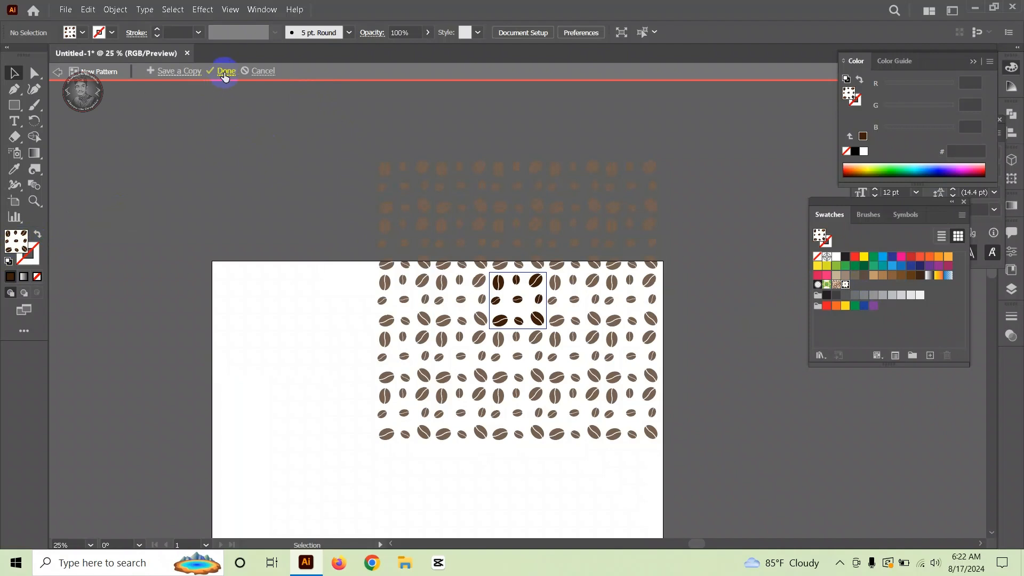
pyautogui.click(225, 75)
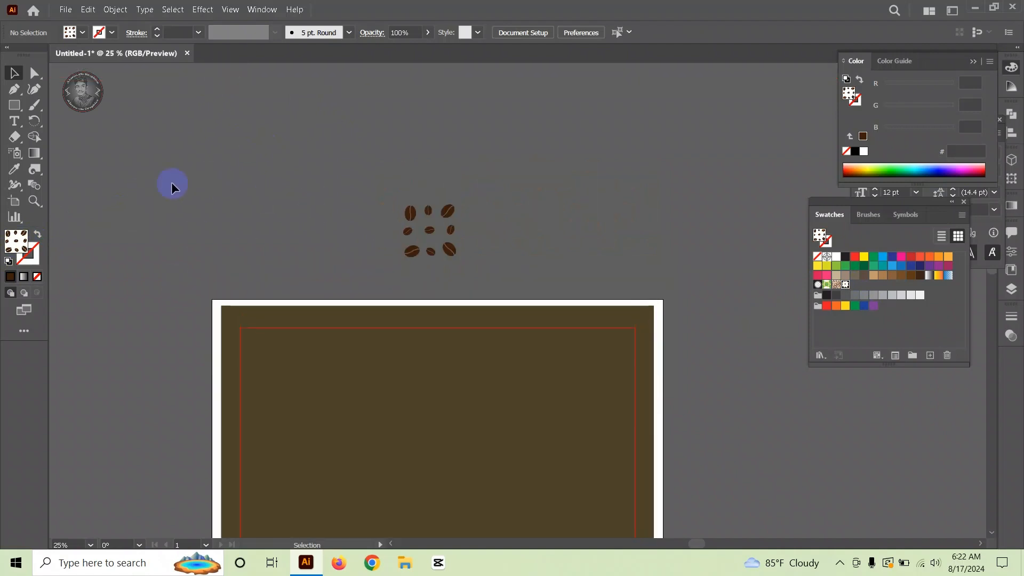
# Step: Create a 23 x 35 in rectangle filled with the coffee bean pattern
pyautogui.scroll(2, 256, 204)
pyautogui.click(15, 106)
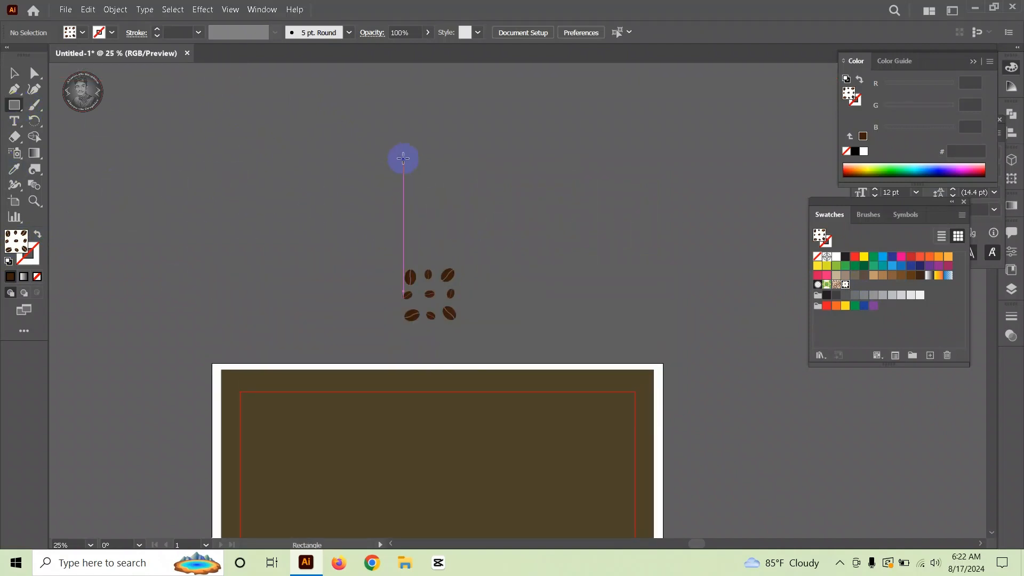
pyautogui.click(384, 155)
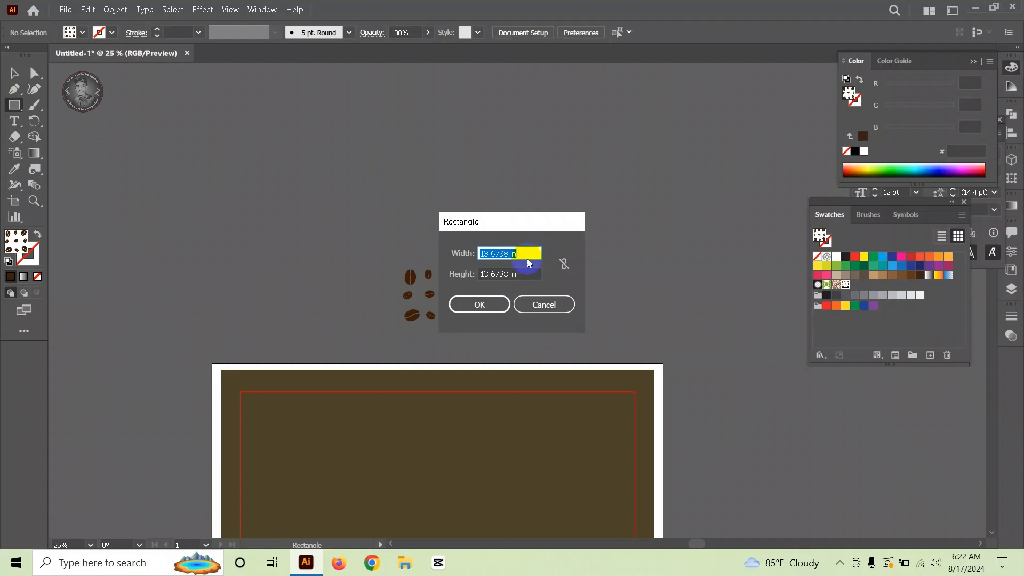
pyautogui.write('23')
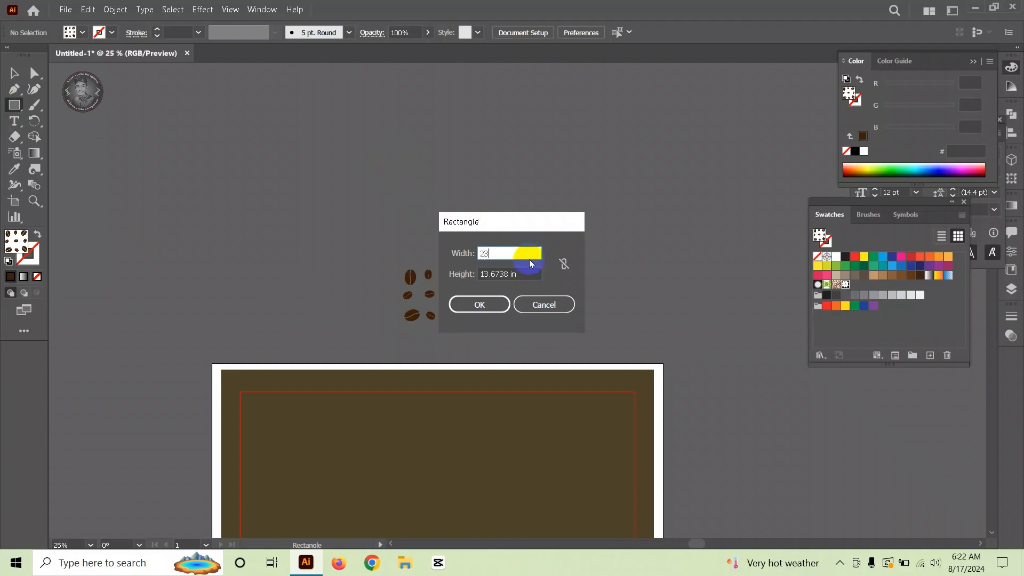
pyautogui.press('Tab')
pyautogui.write('35')
pyautogui.click(491, 305)
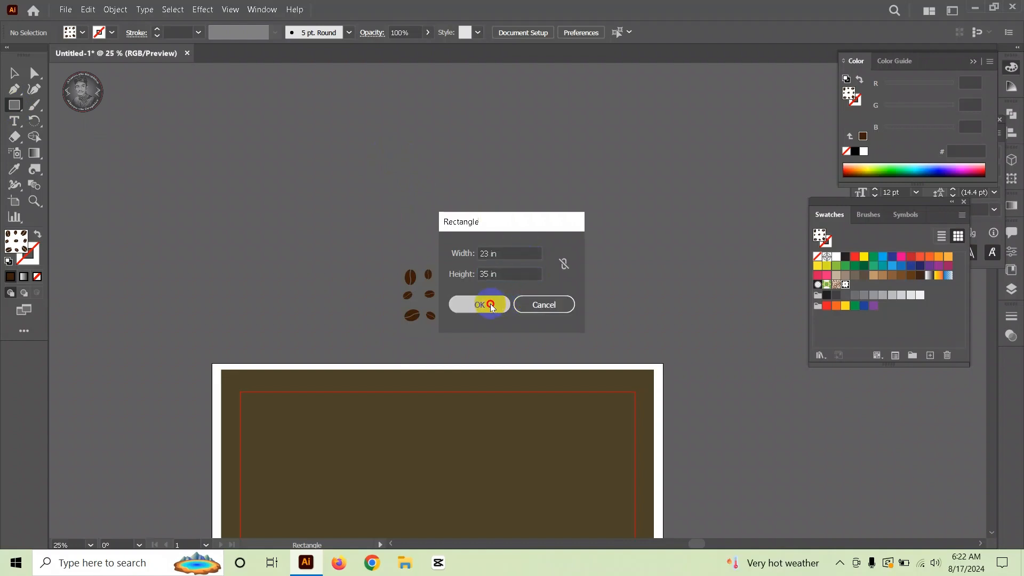
# Step: Centre the patterned rectangle horizontally and vertically on the artboard
pyautogui.click(1012, 135)
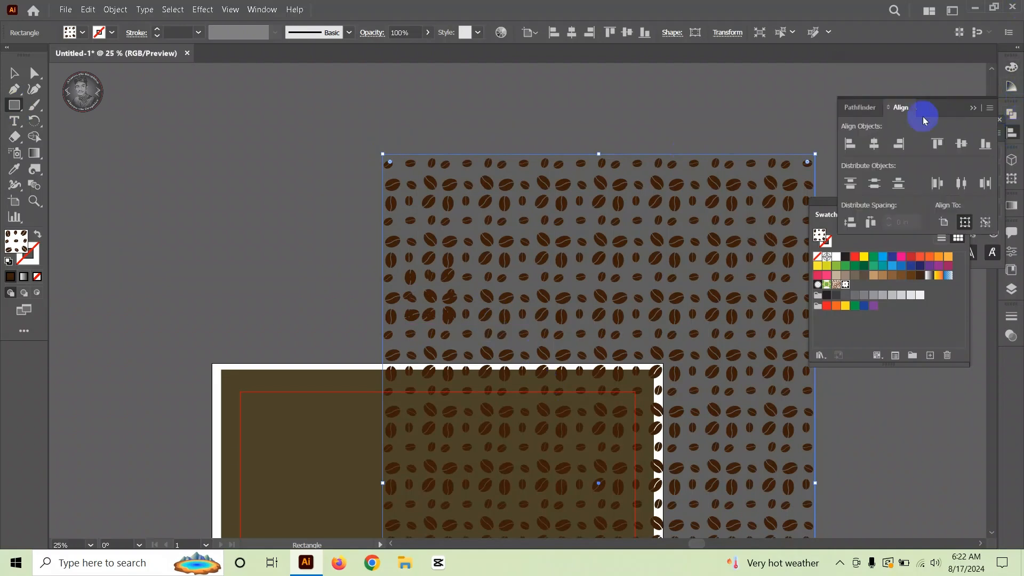
pyautogui.click(874, 142)
pyautogui.click(961, 142)
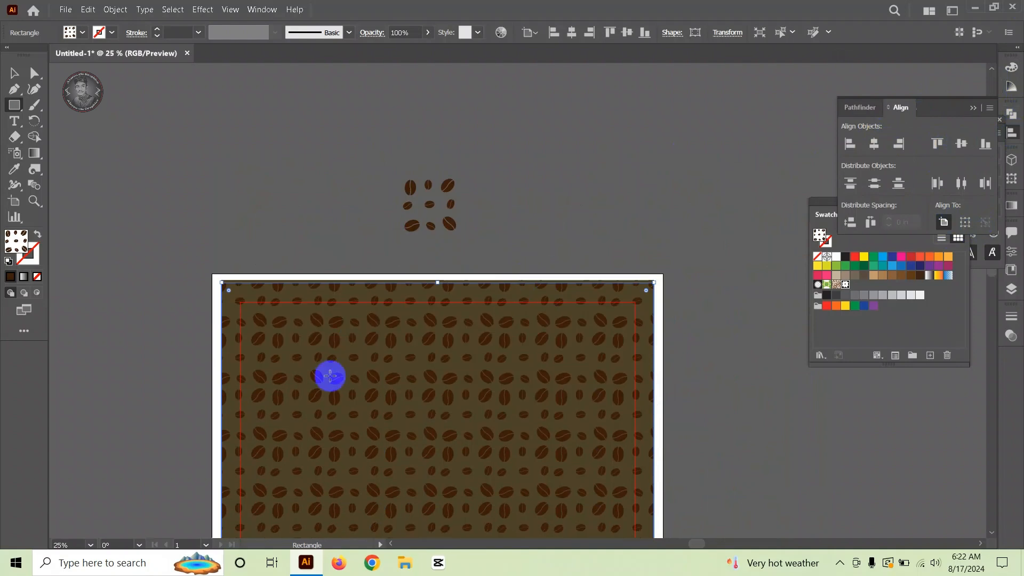
# Step: Set the patterned rectangle's opacity to 25% and deselect it
pyautogui.scroll(-2, 330, 376)
pyautogui.scroll(1, 331, 441)
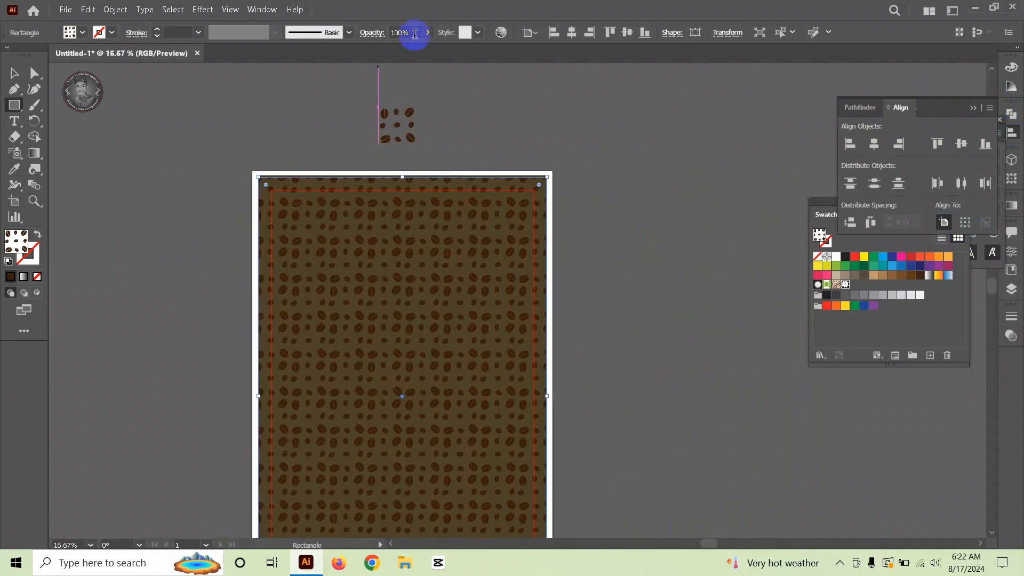
pyautogui.click(415, 33)
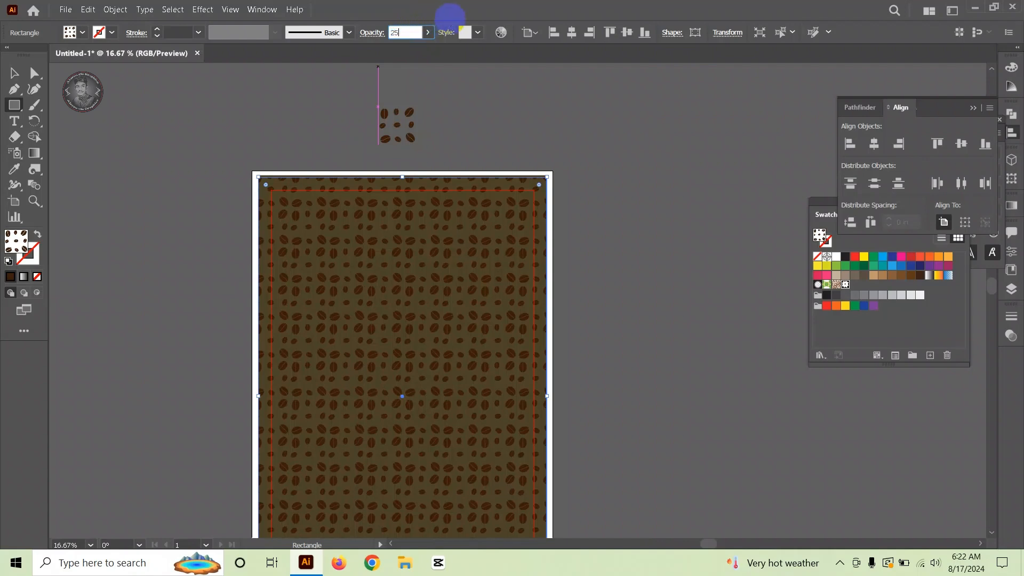
pyautogui.press('Return')
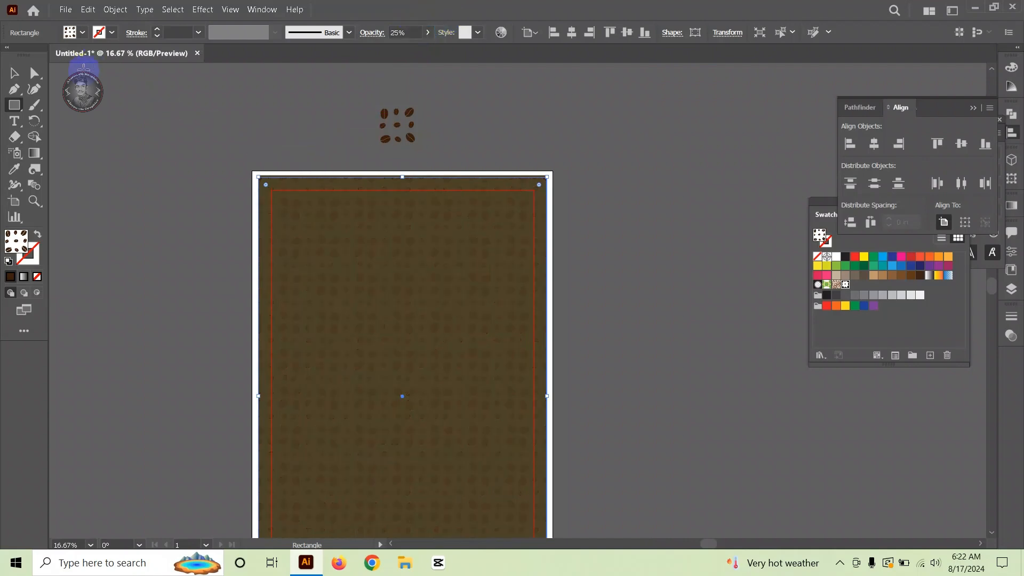
pyautogui.click(14, 74)
pyautogui.click(195, 114)
# Step: Move the original bean group from above the artboard to the empty canvas on its right
pyautogui.scroll(-2, 457, 233)
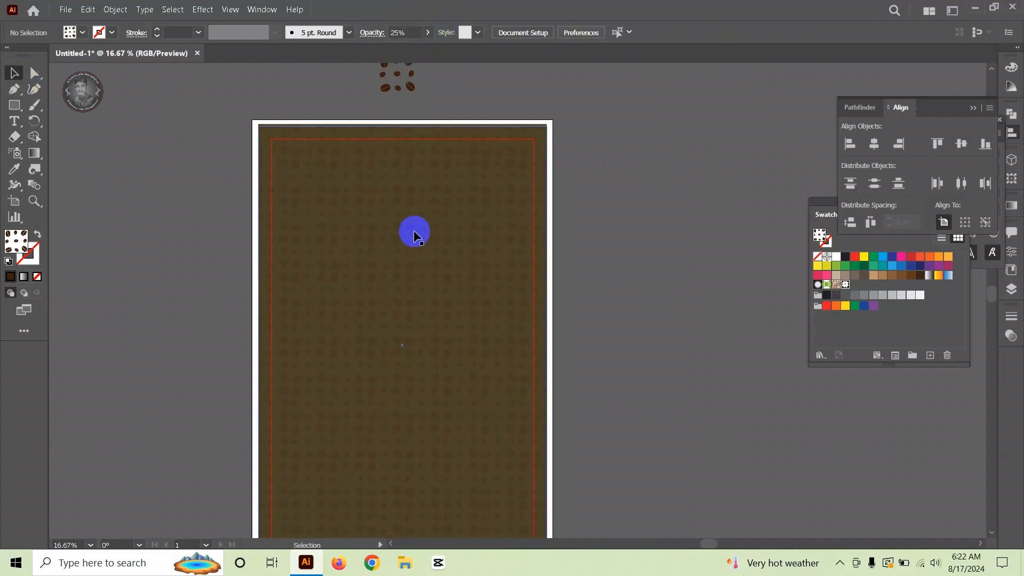
pyautogui.moveTo(415, 233); pyautogui.dragTo(451, 364)
pyautogui.scroll(-2, 401, 219)
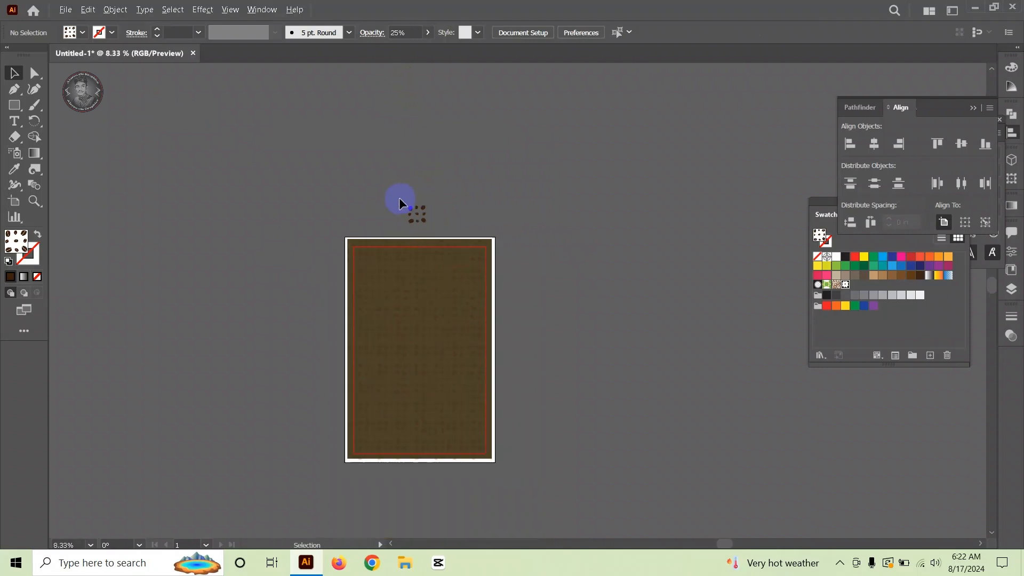
pyautogui.moveTo(417, 215); pyautogui.dragTo(662, 424)
pyautogui.scroll(-3, 421, 361)
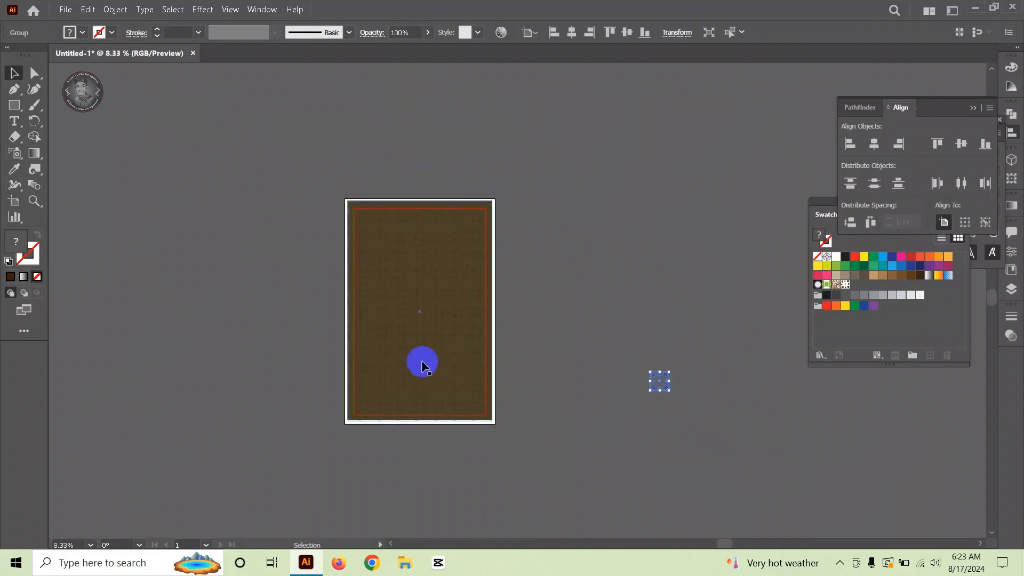
pyautogui.scroll(-1, 401, 367)
pyautogui.click(240, 212)
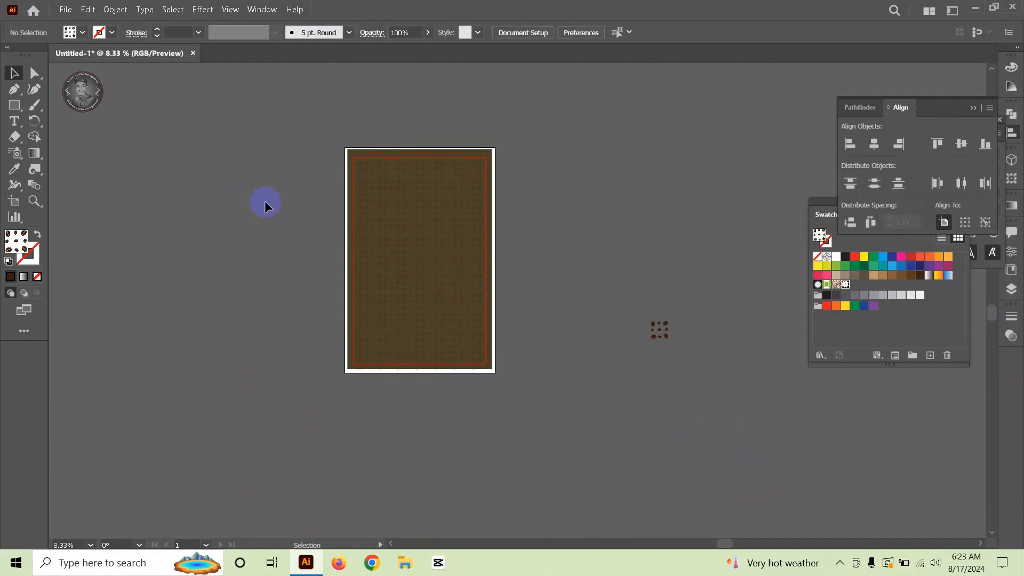
# Step: Draw a vertical line on the empty canvas above the artboard and set its stroke weight to 100 pt
pyautogui.scroll(2, 264, 202)
pyautogui.moveTo(398, 198); pyautogui.dragTo(455, 336)
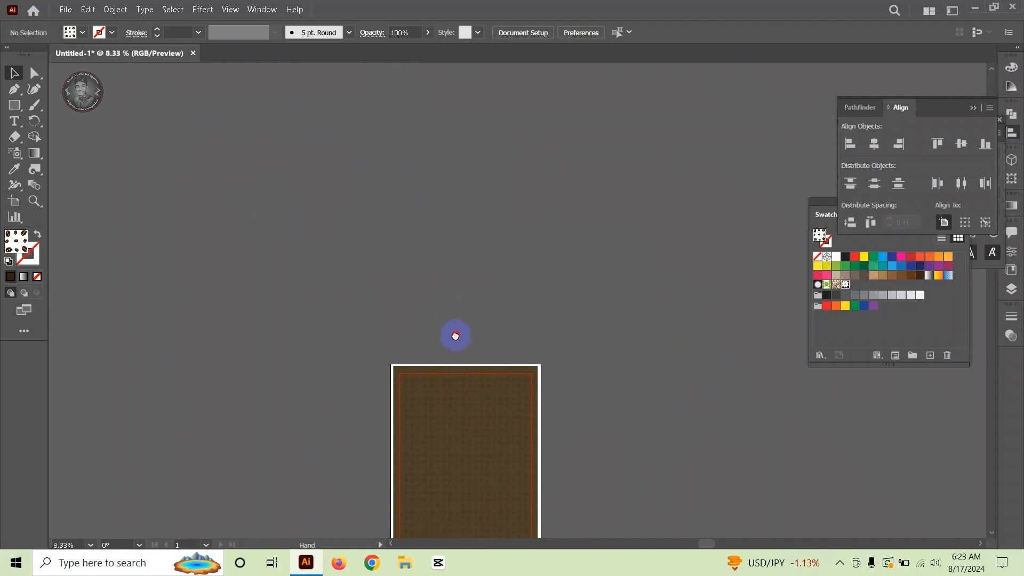
pyautogui.scroll(4, 455, 336)
pyautogui.scroll(-2, 456, 341)
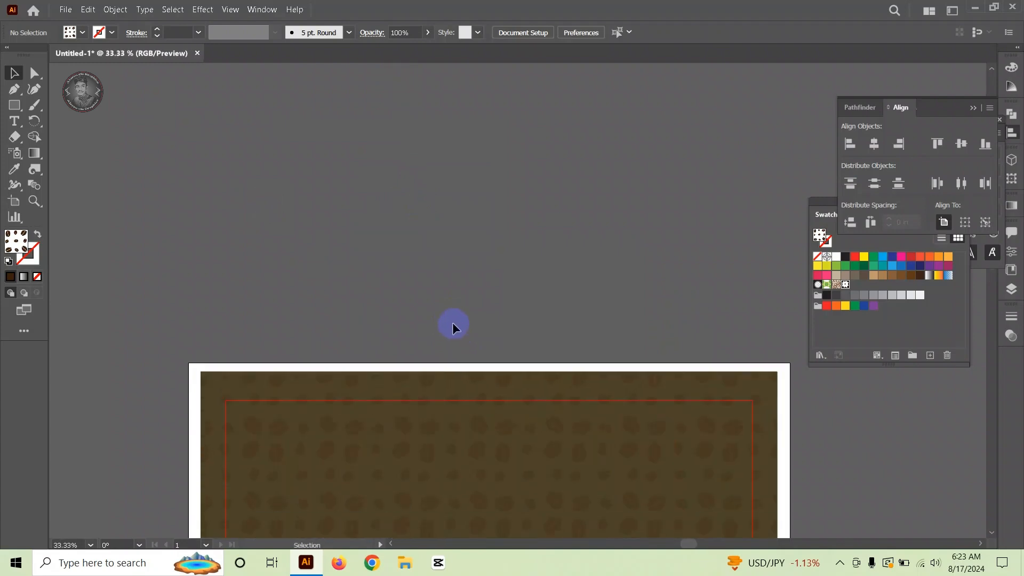
pyautogui.scroll(6, 451, 320)
pyautogui.scroll(-1, 456, 334)
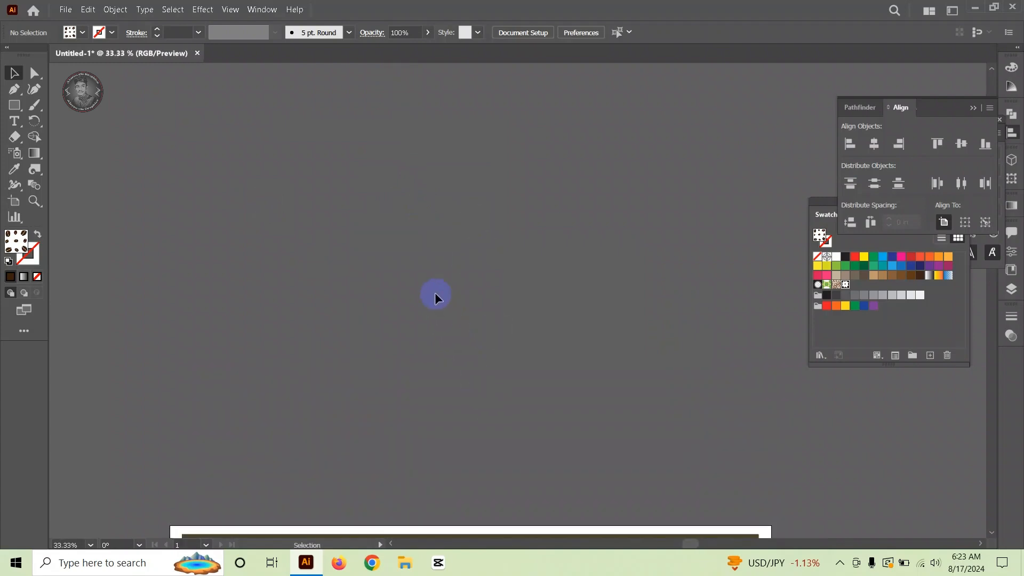
pyautogui.scroll(-1, 434, 293)
pyautogui.scroll(1, 449, 309)
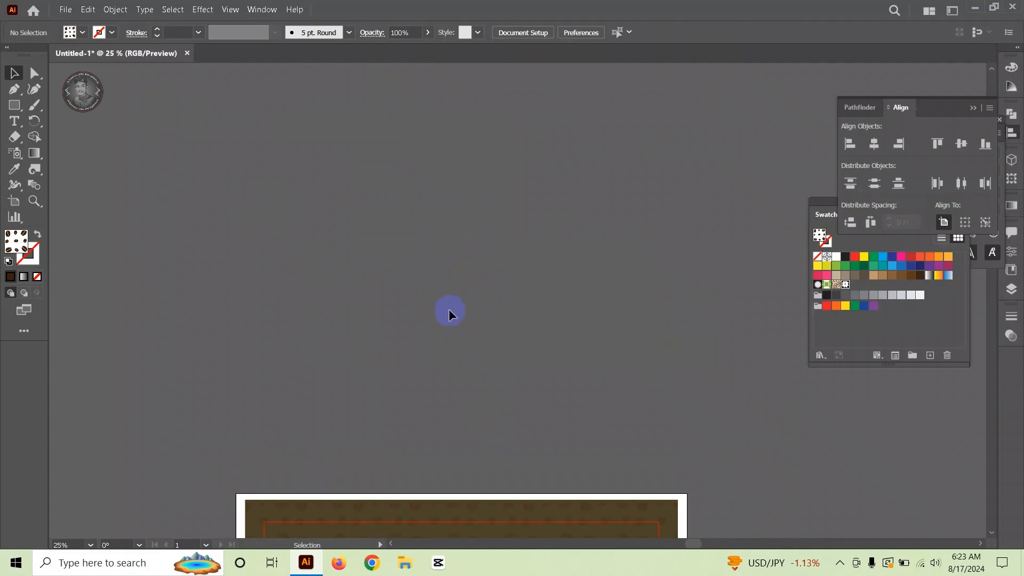
pyautogui.rightClick(14, 105)
pyautogui.click(88, 168)
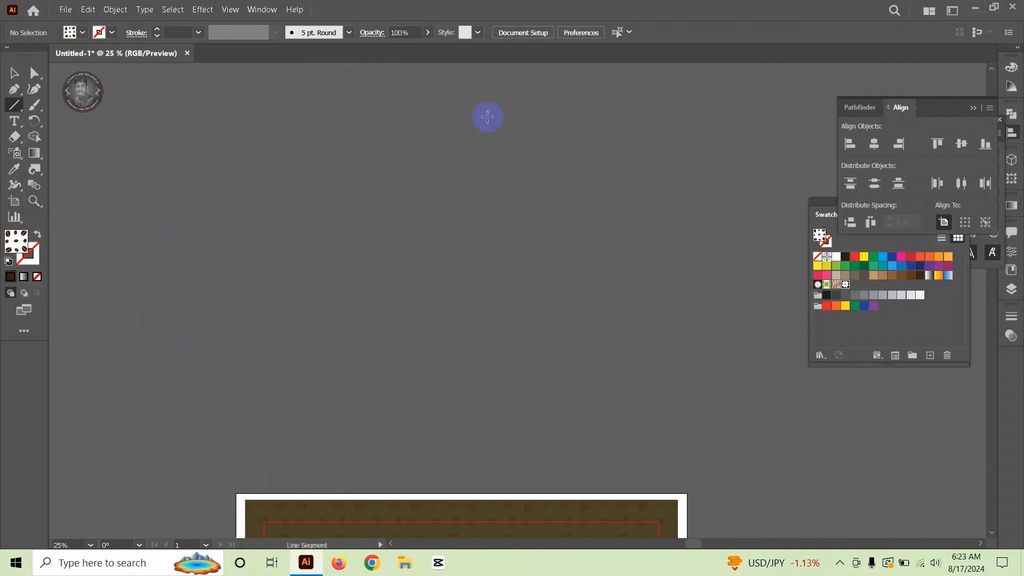
pyautogui.moveTo(456, 113)
pyautogui.mouseDown()
pyautogui.moveTo(471, 293)
pyautogui.moveTo(462, 302)
pyautogui.mouseUp()
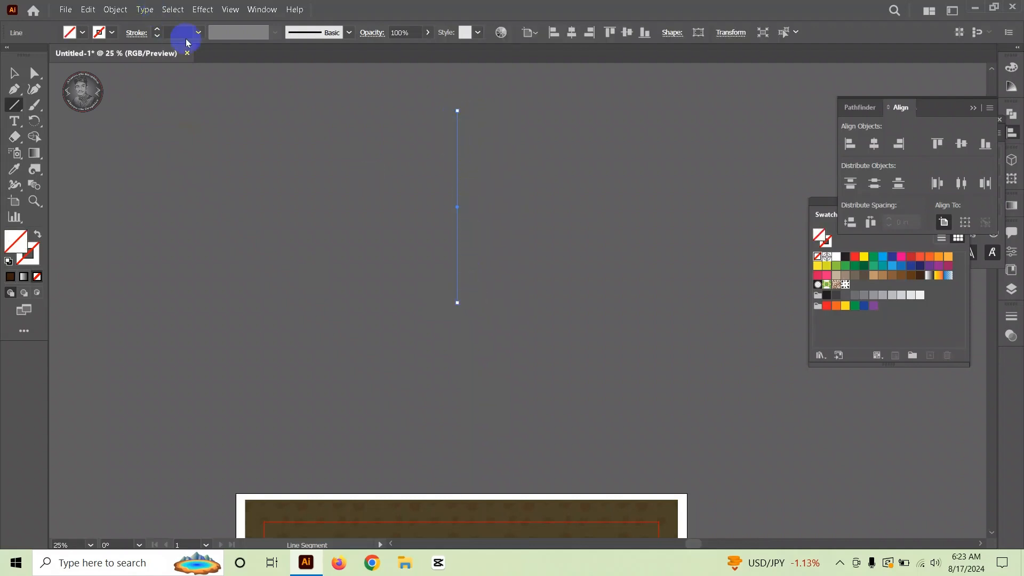
pyautogui.click(198, 32)
pyautogui.click(226, 354)
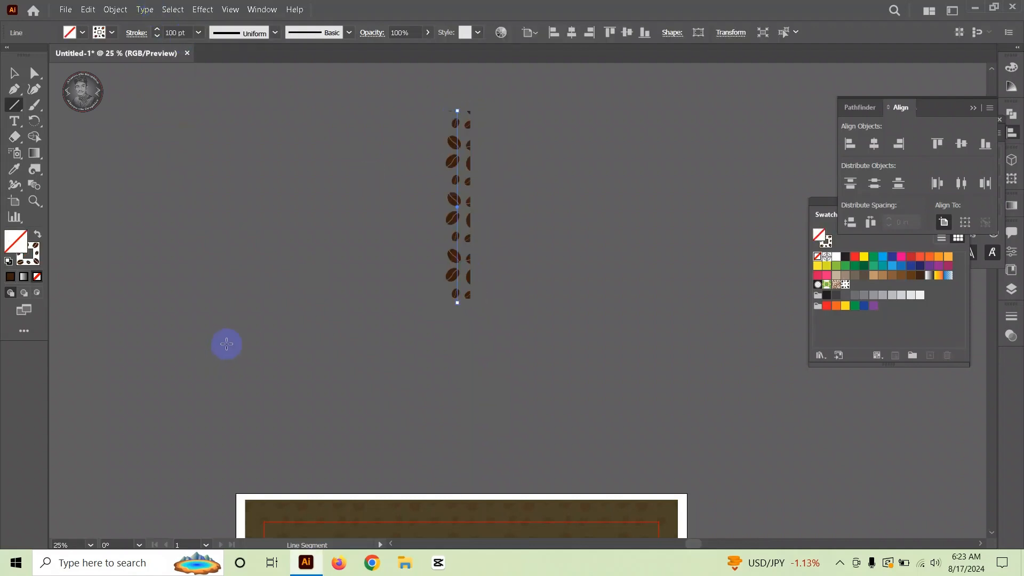
# Step: Change the line's stroke from the bean pattern to solid black, #000000, and deselect it
pyautogui.doubleClick(17, 241)
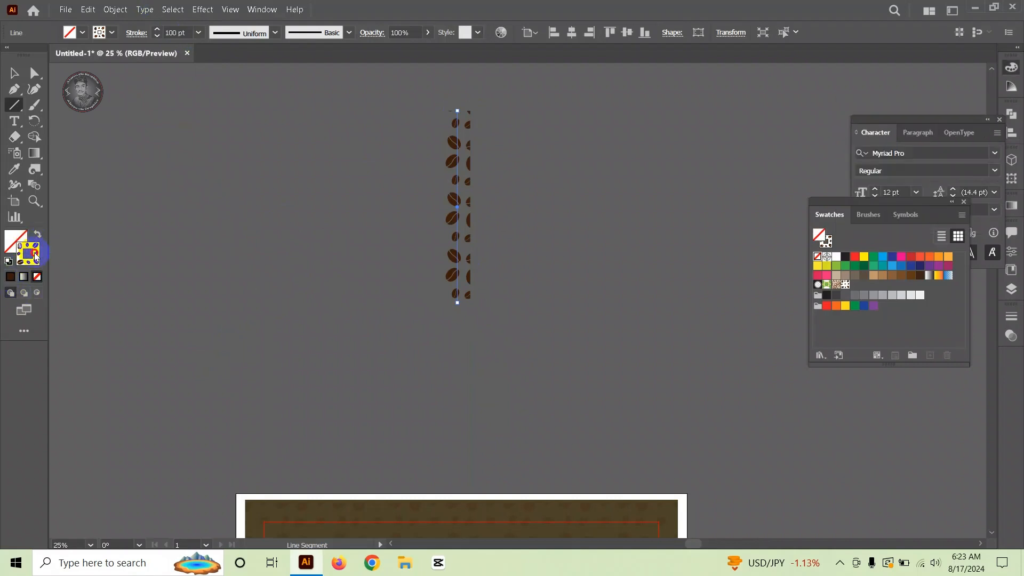
pyautogui.click(731, 204)
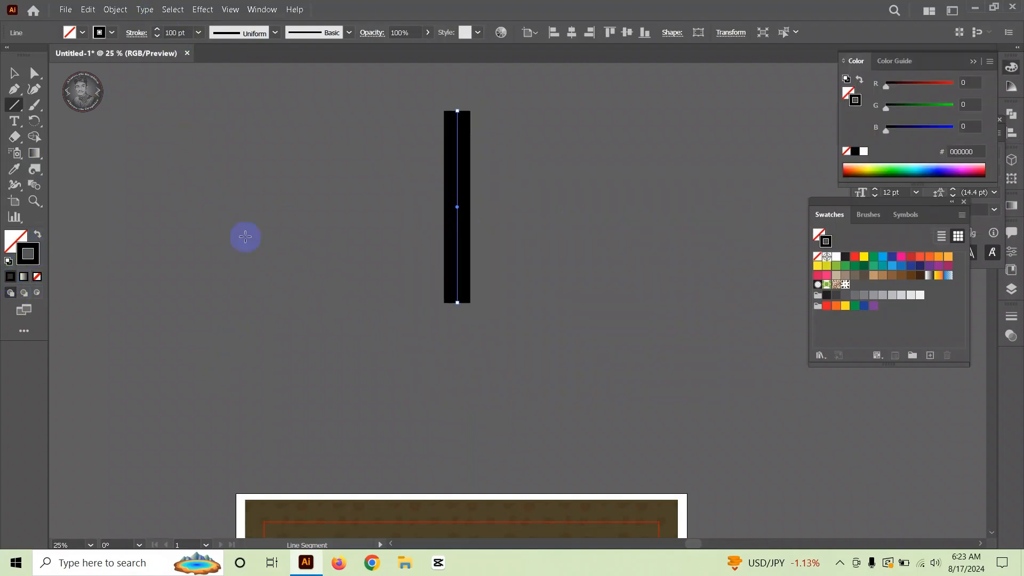
pyautogui.click(14, 72)
pyautogui.click(339, 153)
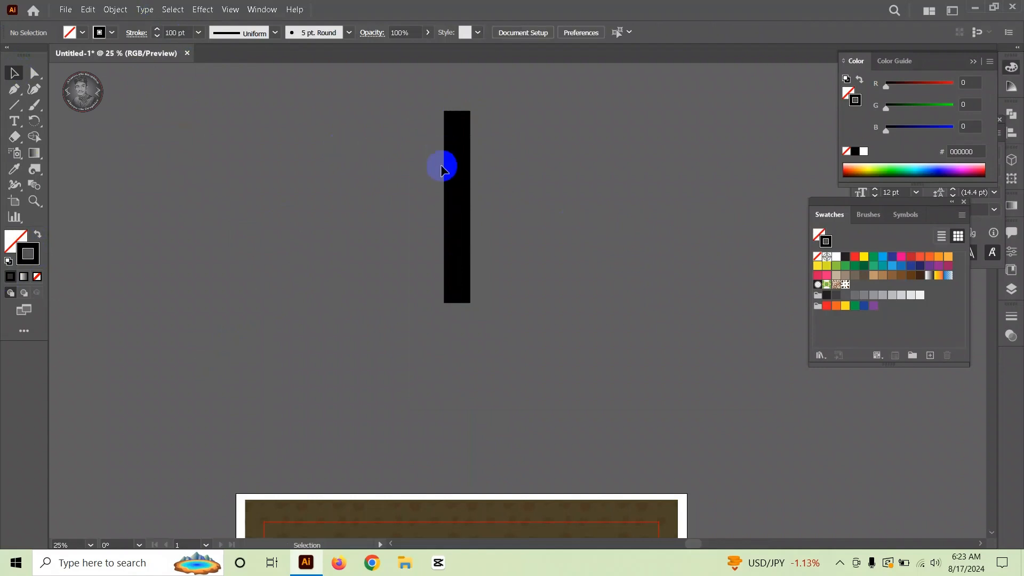
# Step: Apply the triangular width profile to the thick black line so it tapers to a point at its lower end
pyautogui.click(446, 165)
pyautogui.click(275, 35)
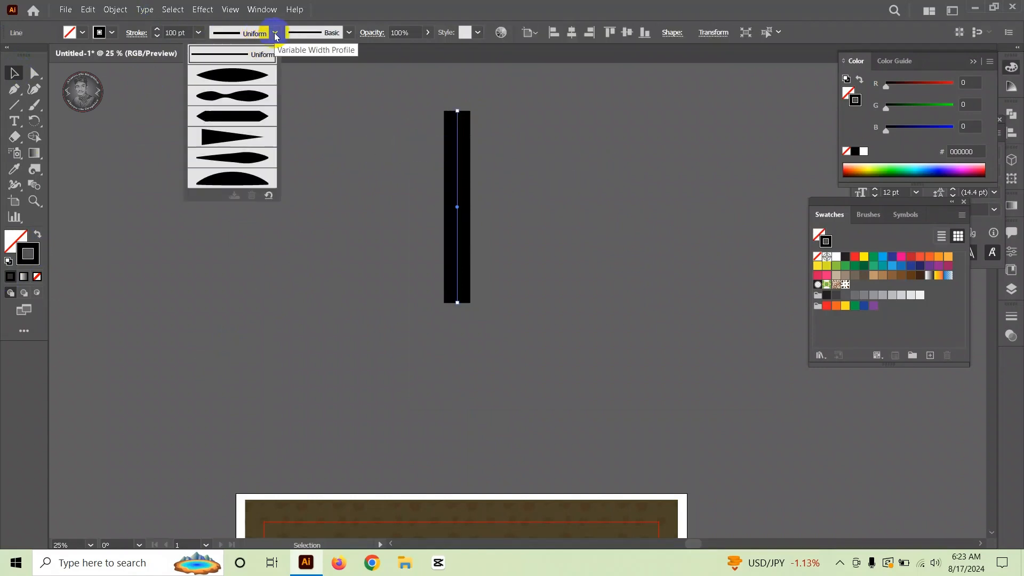
pyautogui.click(249, 134)
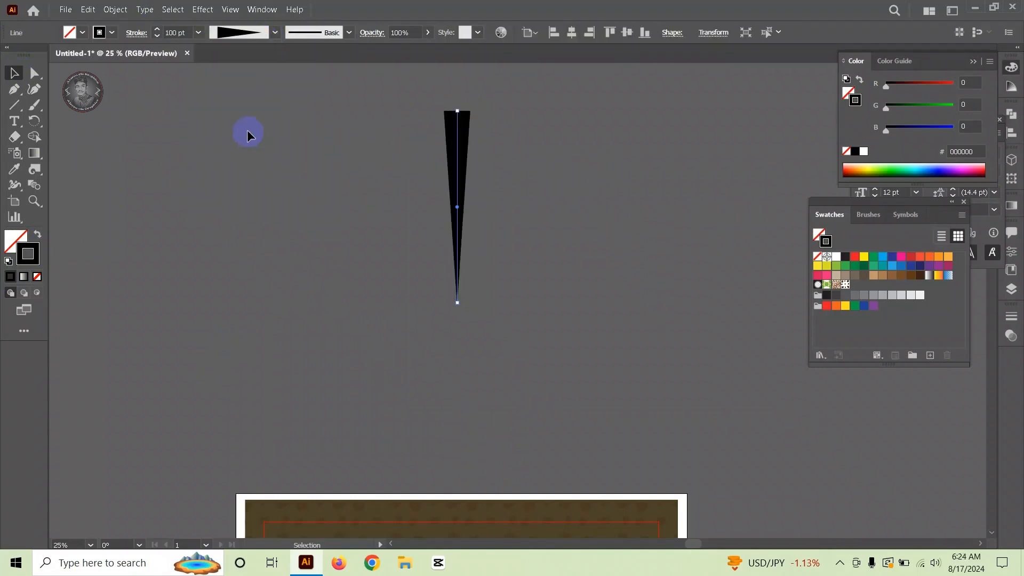
pyautogui.click(458, 188)
pyautogui.click(401, 188)
# Step: Expand the tapered line's appearance into a filled wedge path and deselect it
pyautogui.moveTo(397, 165); pyautogui.dragTo(595, 174)
pyautogui.click(107, 10)
pyautogui.click(160, 159)
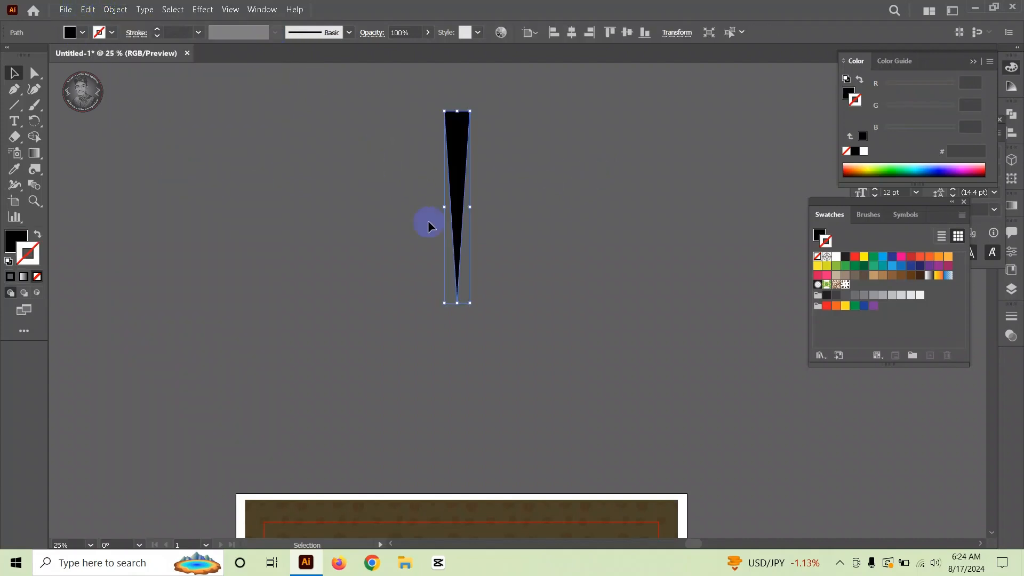
pyautogui.click(124, 11)
pyautogui.click(339, 159)
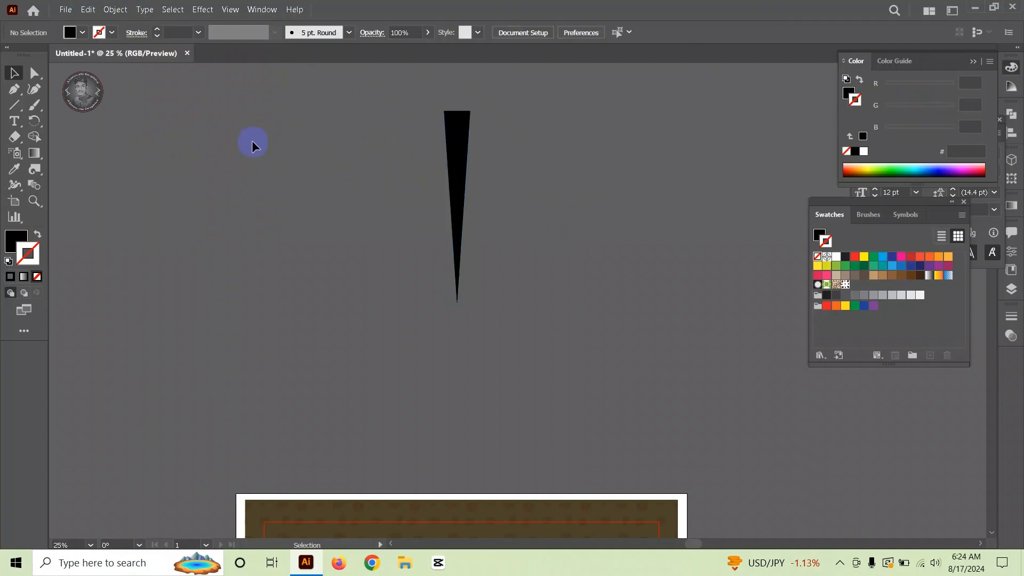
# Step: Create a copy of the wedge rotated clockwise about its pointed lower tip, leaving a narrow gap between the two
pyautogui.moveTo(253, 142); pyautogui.dragTo(525, 188)
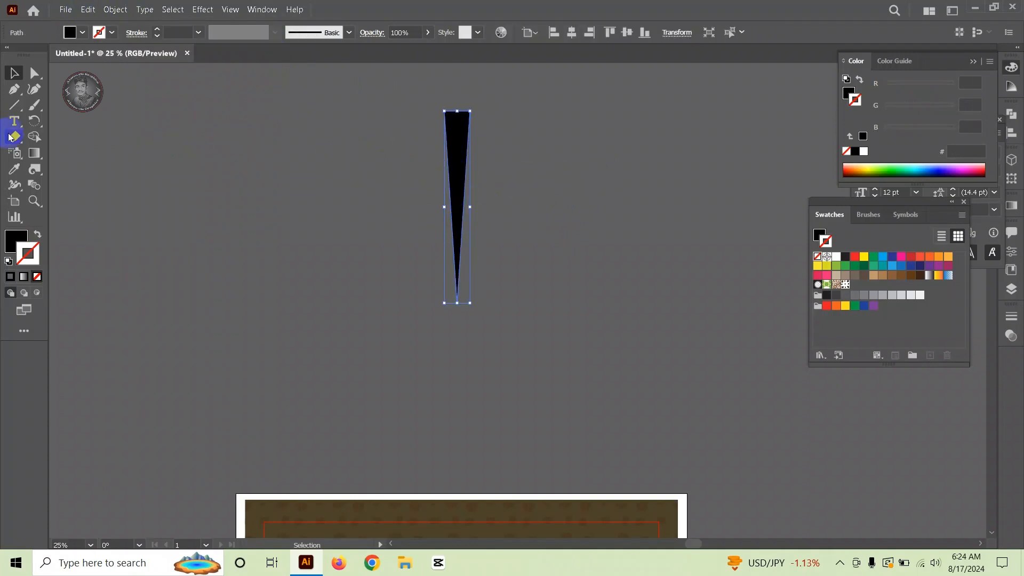
pyautogui.click(31, 123)
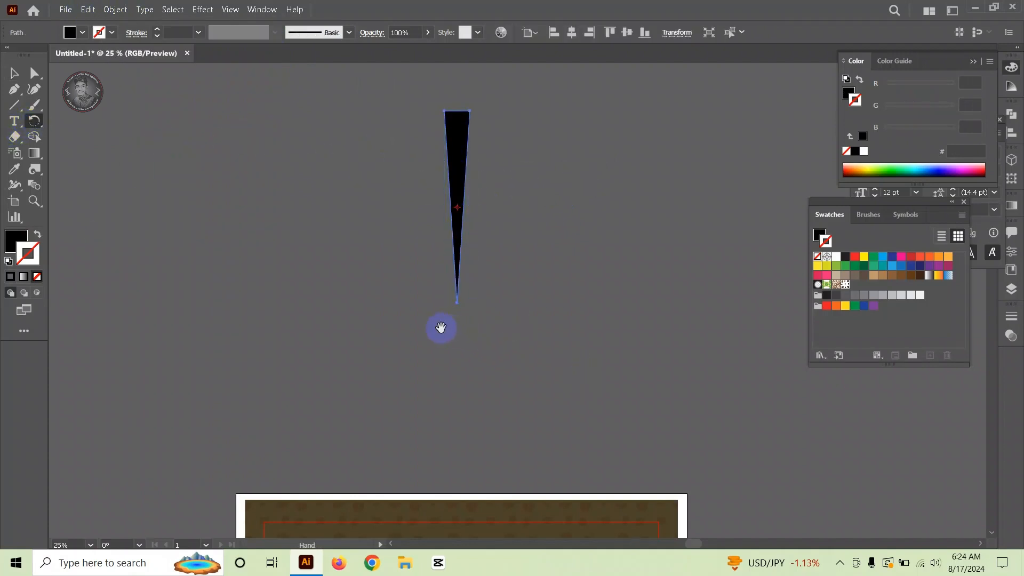
pyautogui.moveTo(441, 327); pyautogui.dragTo(458, 248)
pyautogui.scroll(3, 478, 240)
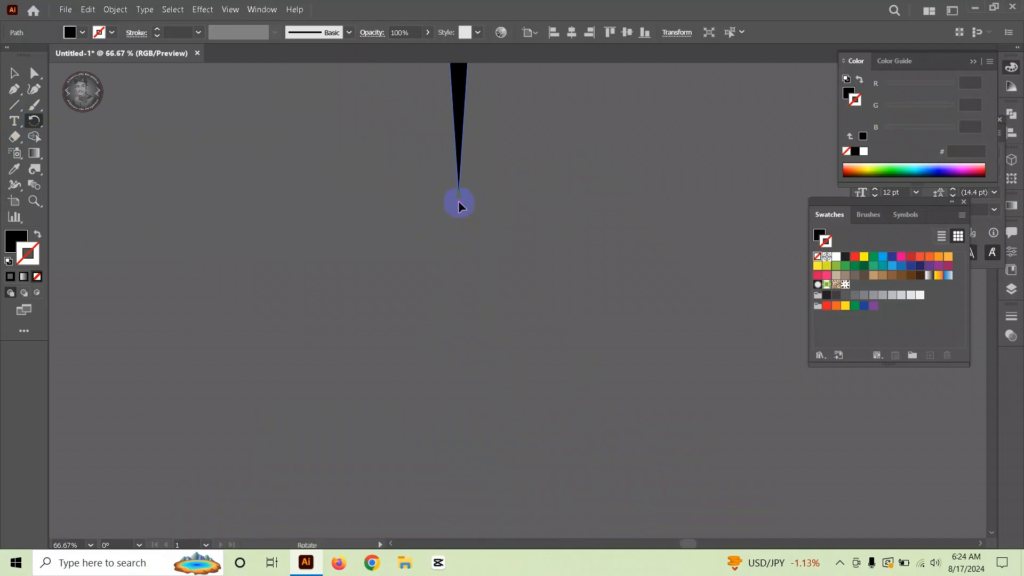
pyautogui.moveTo(459, 236); pyautogui.dragTo(469, 294)
pyautogui.scroll(-2, 474, 194)
pyautogui.moveTo(464, 170); pyautogui.dragTo(496, 376)
pyautogui.moveTo(463, 214); pyautogui.dragTo(520, 220)
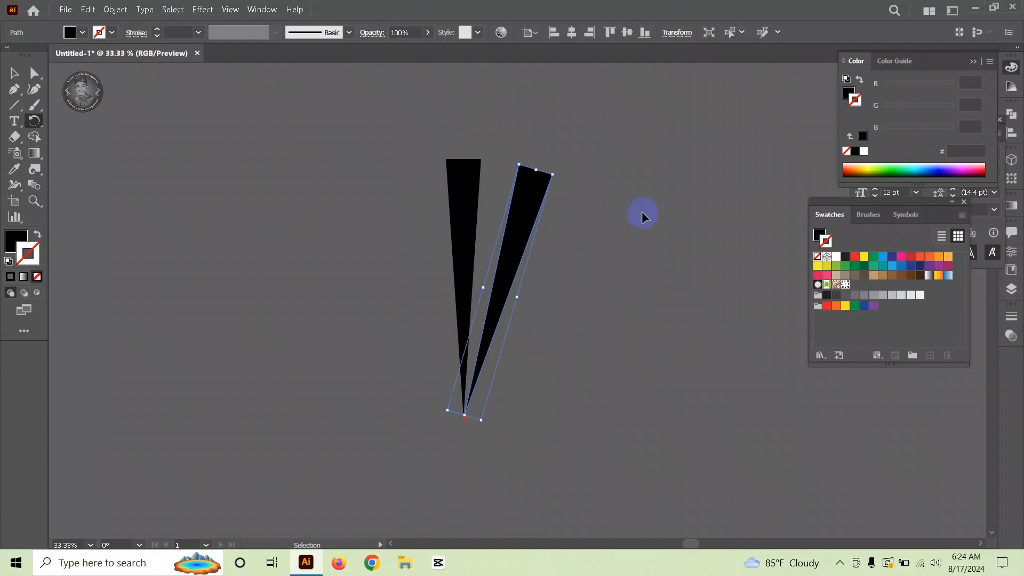
# Step: Repeat the rotated copy around the shared tip to form a full circular sunburst, undoing the extra wedges that overlap the first ones
pyautogui.hotkey('ctrl', 'd')
pyautogui.hotkey('ctrl', 'd')
pyautogui.hotkey('ctrl', 'd')
pyautogui.hotkey('ctrl', 'd')
pyautogui.hotkey('ctrl', 'd')
pyautogui.hotkey('ctrl', 'd')
pyautogui.hotkey('ctrl', 'd')
pyautogui.hotkey('ctrl', 'd')
pyautogui.hotkey('ctrl', 'd')
pyautogui.hotkey('ctrl', 'd')
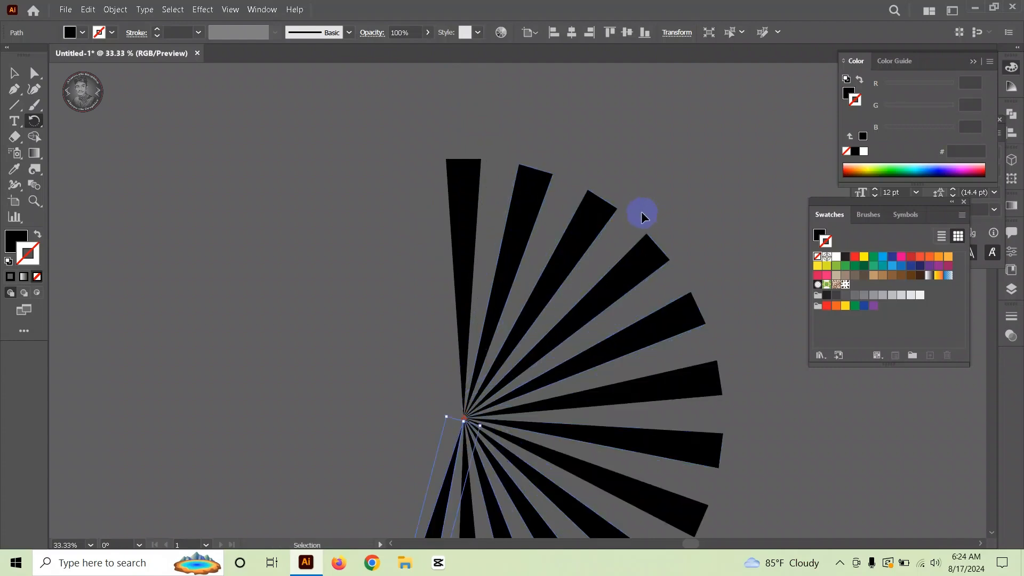
pyautogui.hotkey('ctrl', 'd')
pyautogui.hotkey('ctrl', 'd')
pyautogui.hotkey('ctrl', 'd')
pyautogui.hotkey('ctrl', 'd')
pyautogui.hotkey('ctrl', 'd')
pyautogui.hotkey('ctrl', 'd')
pyautogui.hotkey('ctrl', 'd')
pyautogui.hotkey('ctrl', 'd')
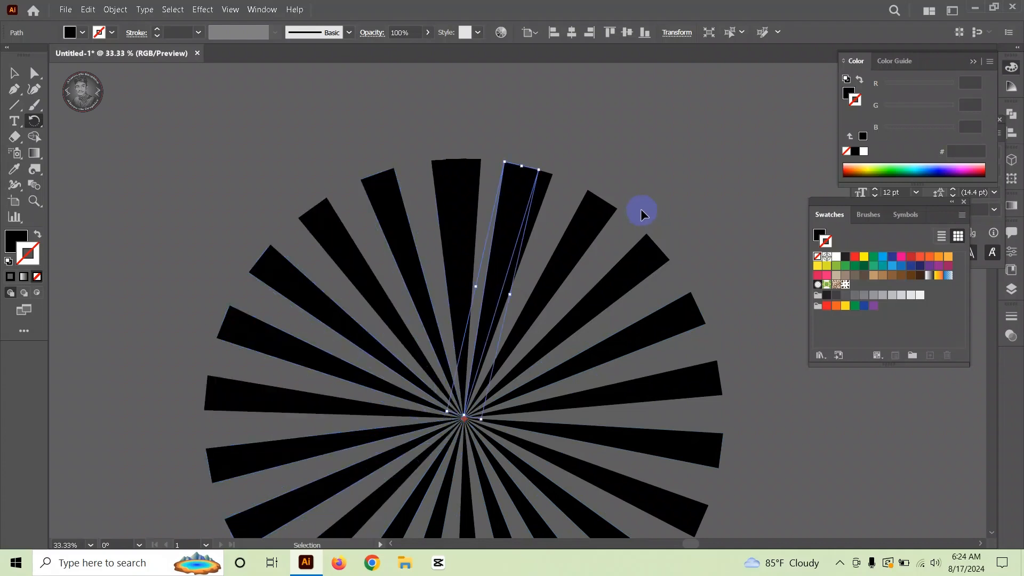
pyautogui.hotkey('ctrl', 'z')
pyautogui.hotkey('ctrl', 'z')
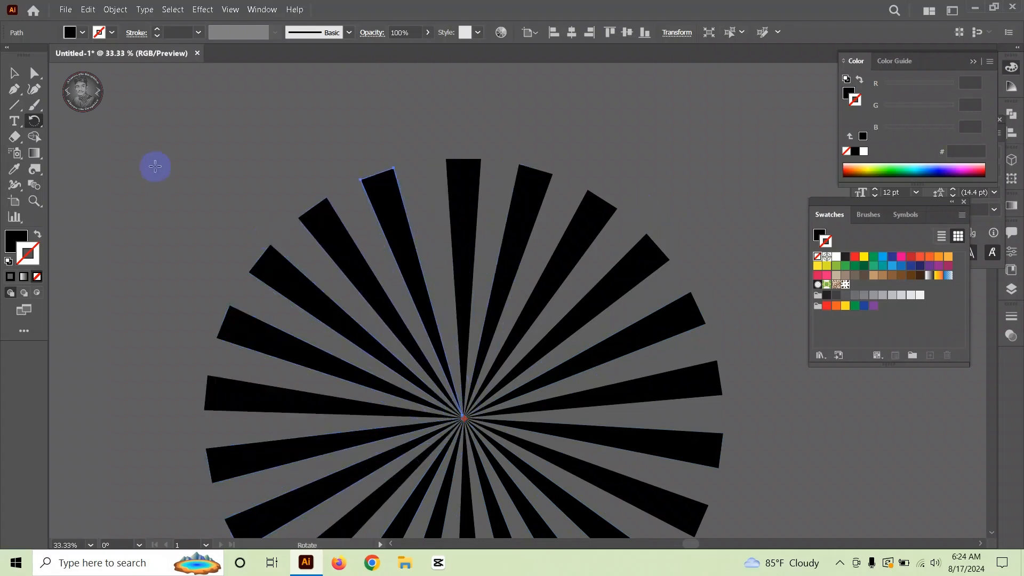
# Step: Group all the wedges of the sunburst into one object and deselect it
pyautogui.click(17, 73)
pyautogui.scroll(-5, 273, 222)
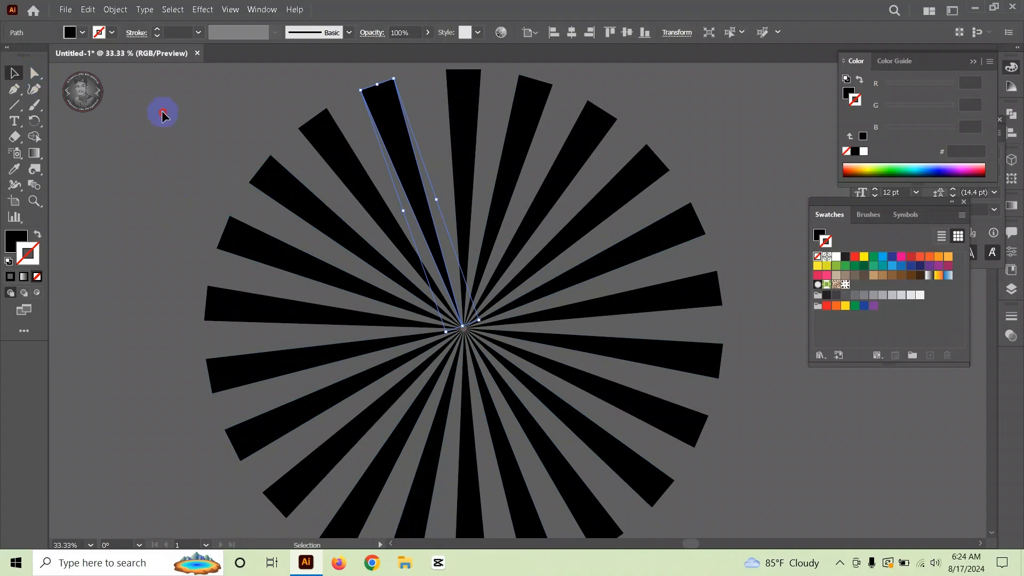
pyautogui.moveTo(162, 111); pyautogui.dragTo(715, 510)
pyautogui.rightClick(465, 265)
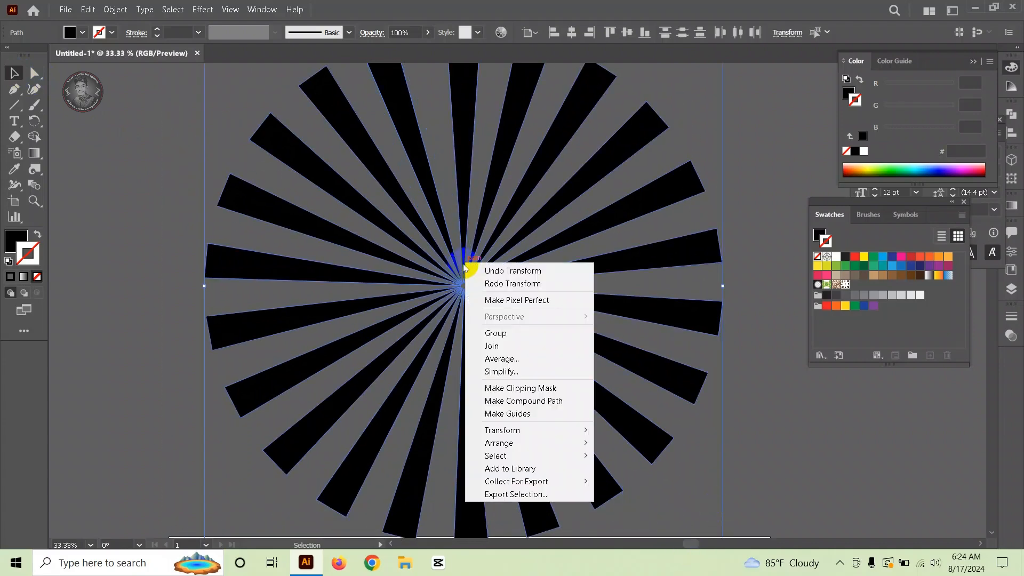
pyautogui.click(523, 332)
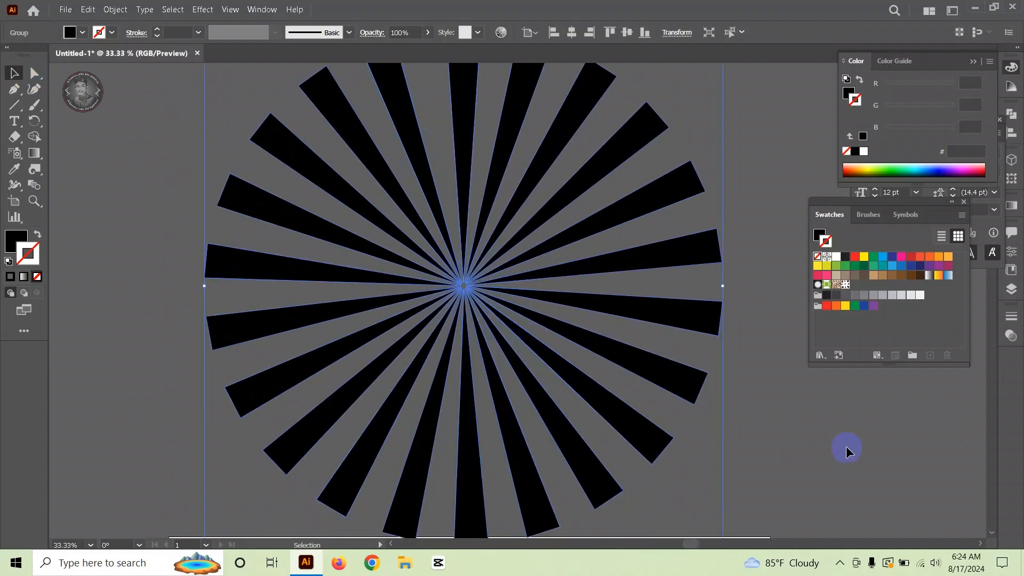
pyautogui.click(846, 445)
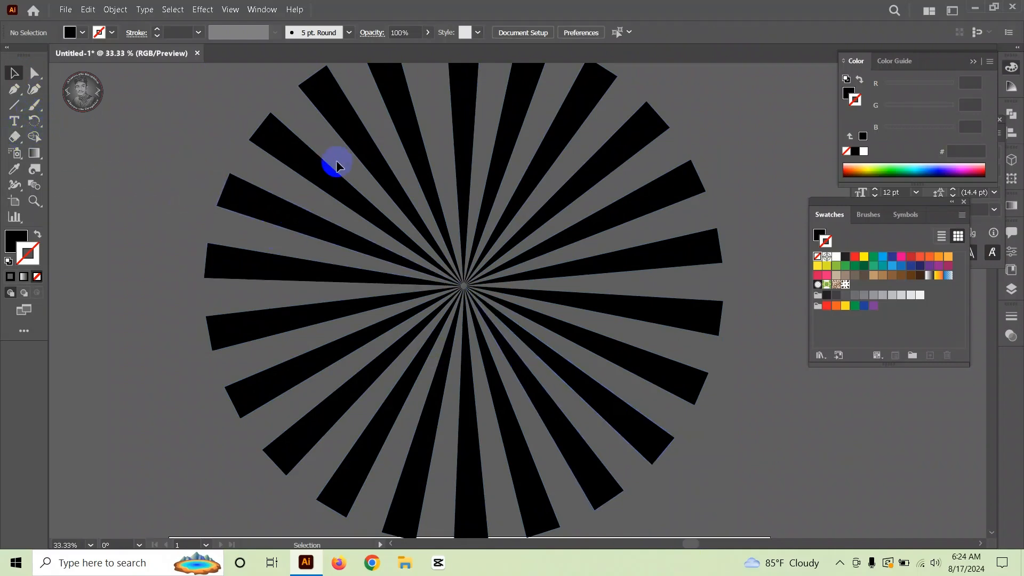
# Step: Set the sunburst group's stroke colour to R 212, G 158, B 72
pyautogui.click(331, 195)
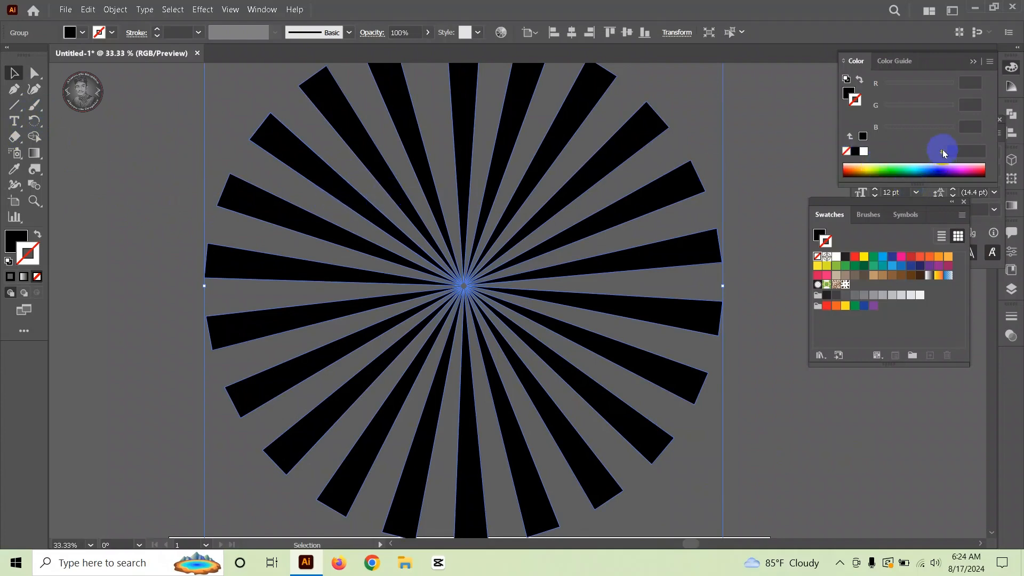
pyautogui.click(969, 83)
pyautogui.write('25')
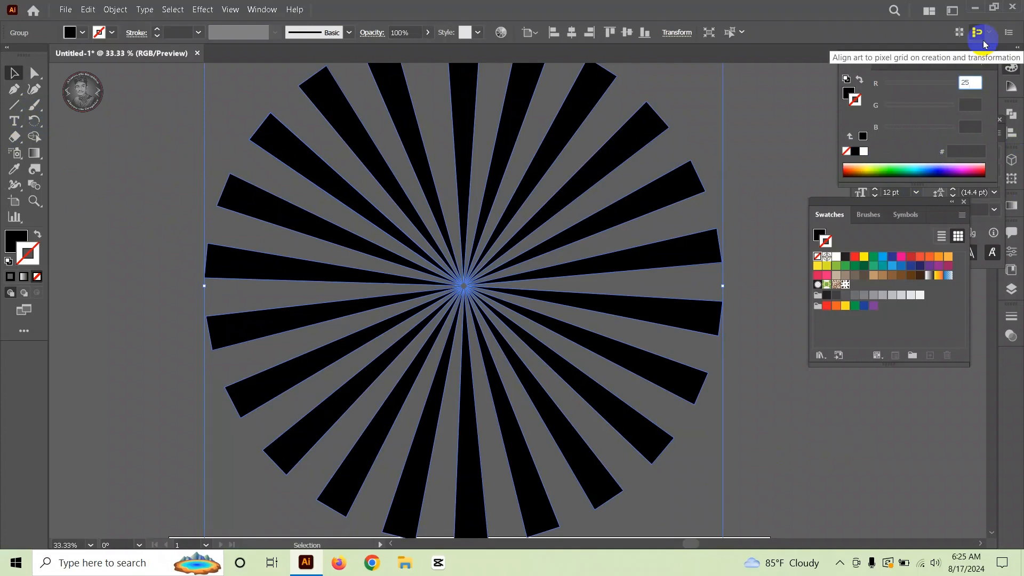
pyautogui.press('BackSpace')
pyautogui.press('BackSpace')
pyautogui.write('212')
pyautogui.press('Tab')
pyautogui.write('158')
pyautogui.press('Tab')
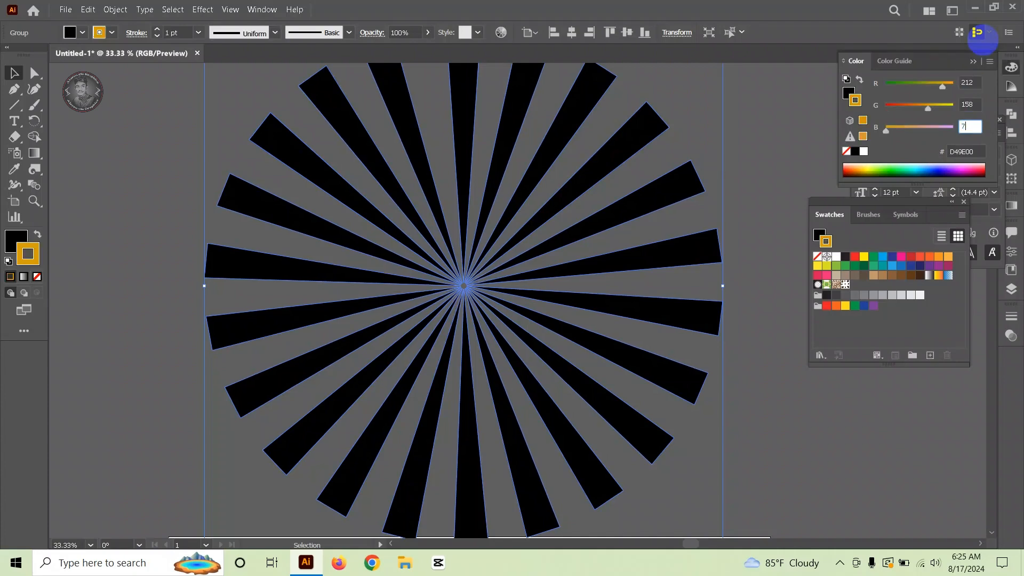
pyautogui.write('72')
pyautogui.press('Return')
# Step: Swap the sunburst's fill and stroke so the golden colour fills the wedges, remove the stroke, and deselect
pyautogui.click(690, 194)
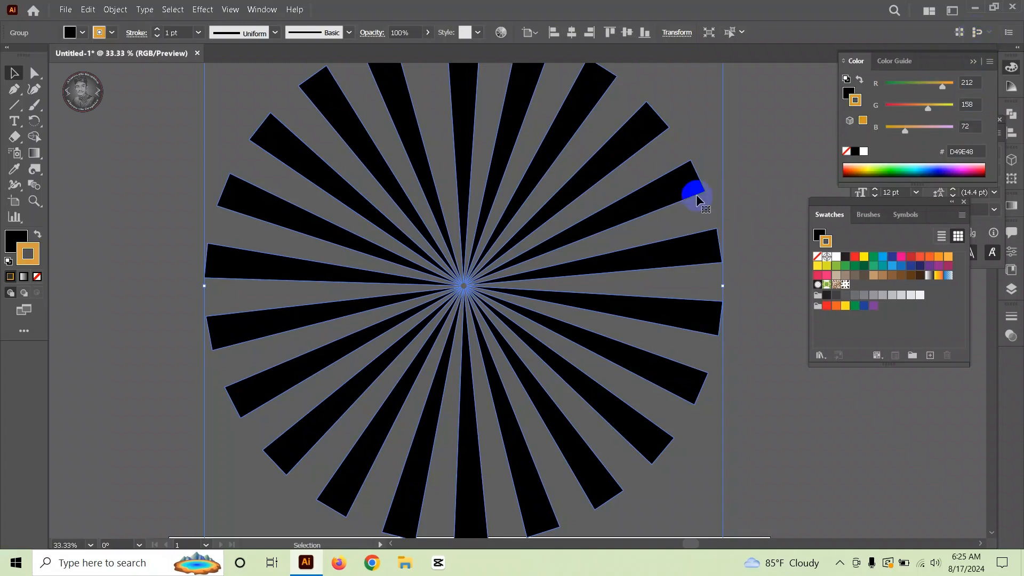
pyautogui.click(661, 190)
pyautogui.click(29, 254)
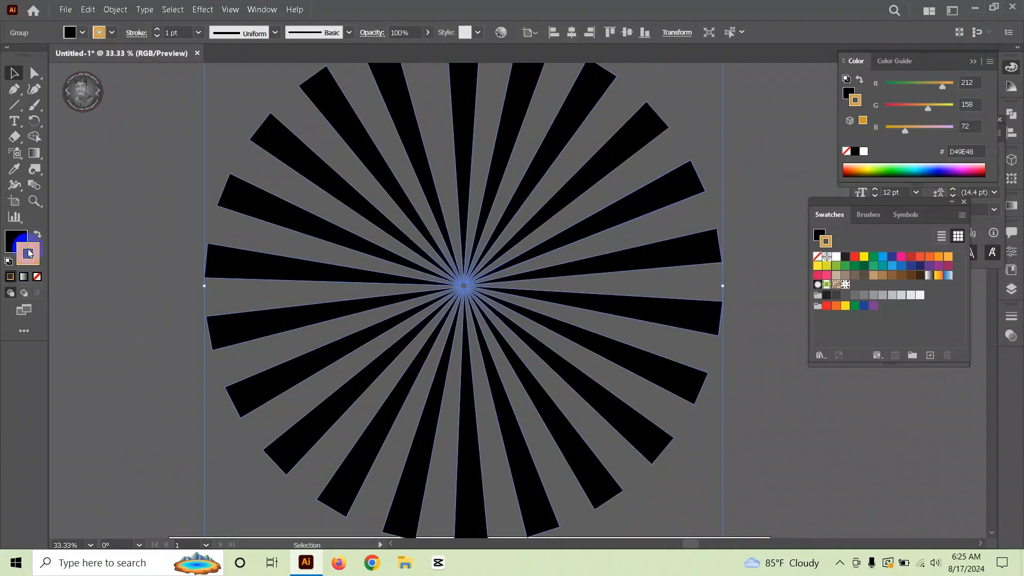
pyautogui.click(38, 237)
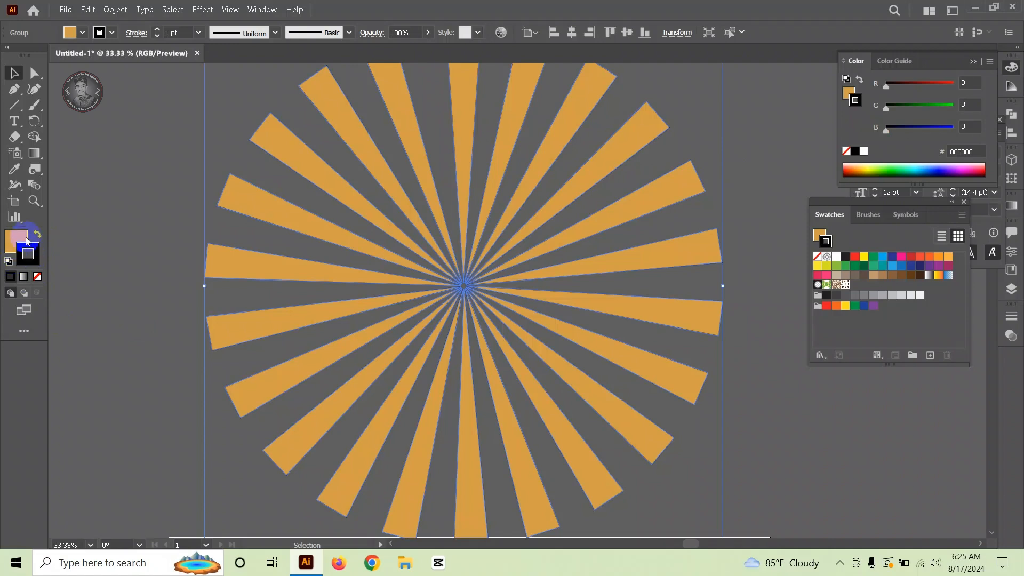
pyautogui.click(37, 277)
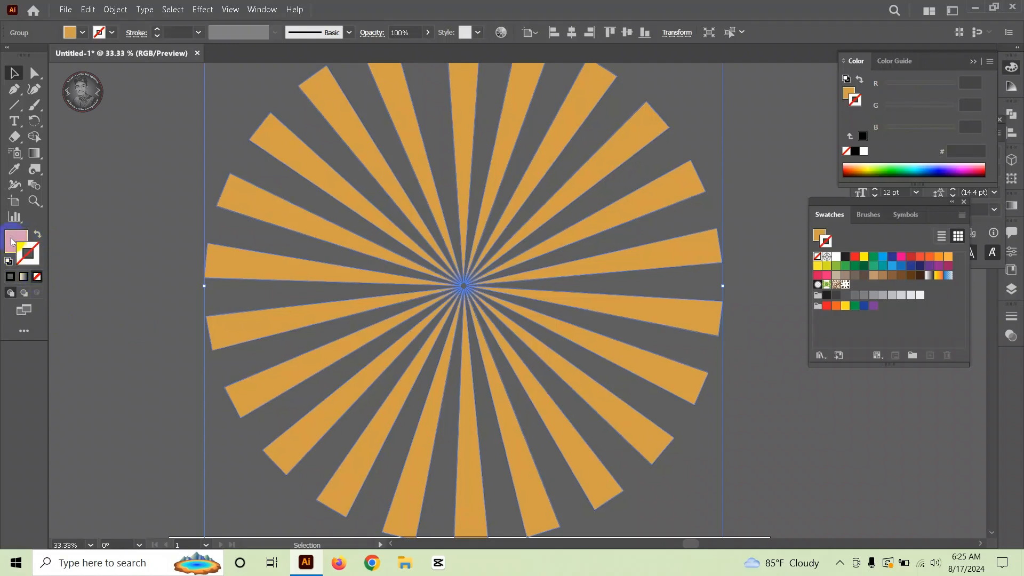
pyautogui.click(16, 240)
pyautogui.click(105, 245)
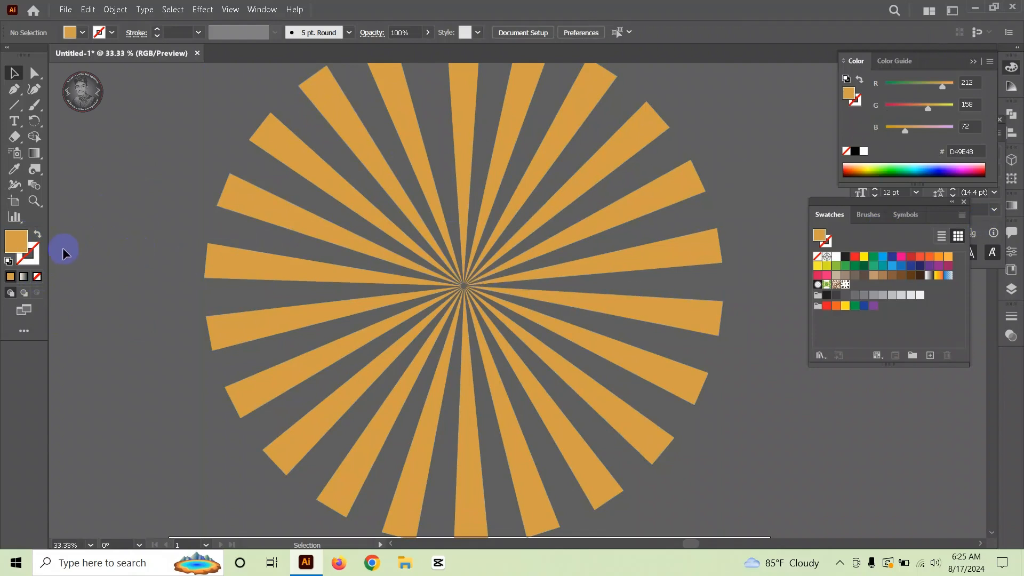
pyautogui.scroll(-2, 320, 293)
pyautogui.keyDown('alt'); pyautogui.scroll(-1, 327, 279); pyautogui.keyUp('alt')
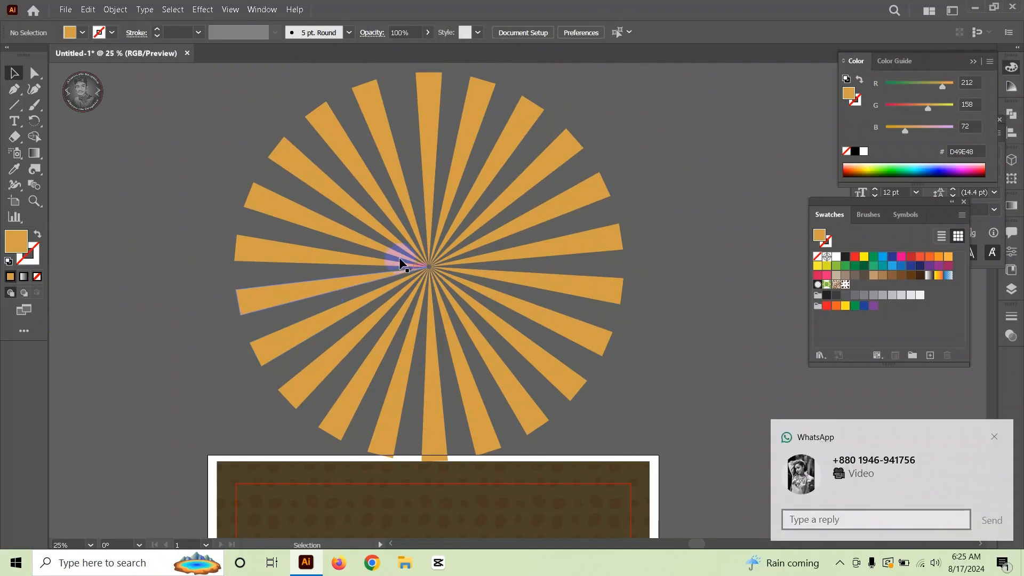
pyautogui.scroll(2, 359, 319)
pyautogui.scroll(3, 359, 319)
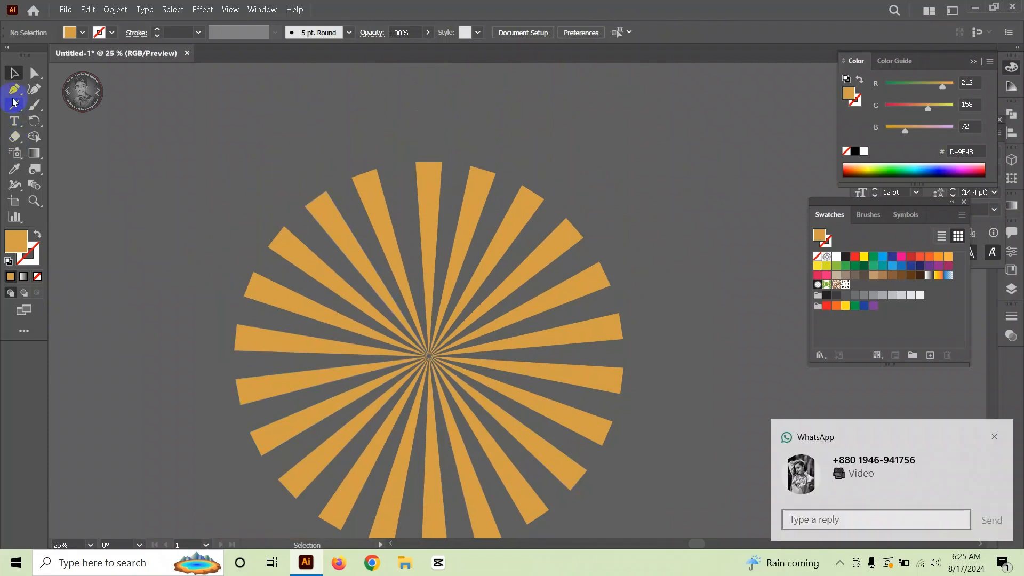
# Step: Create a 23 x 18 in rectangle over the sunburst
pyautogui.click(14, 105)
pyautogui.click(72, 105)
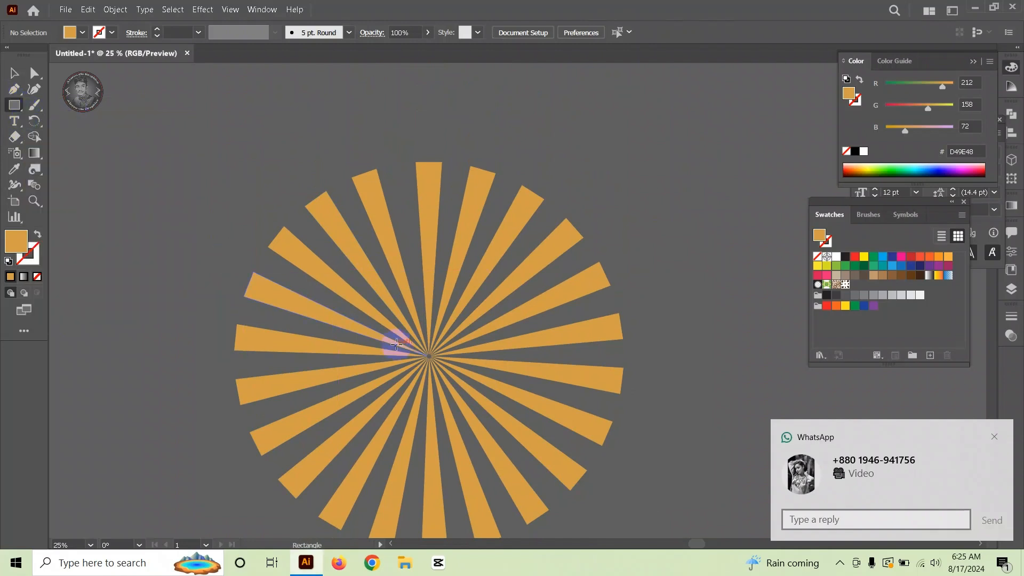
pyautogui.click(262, 107)
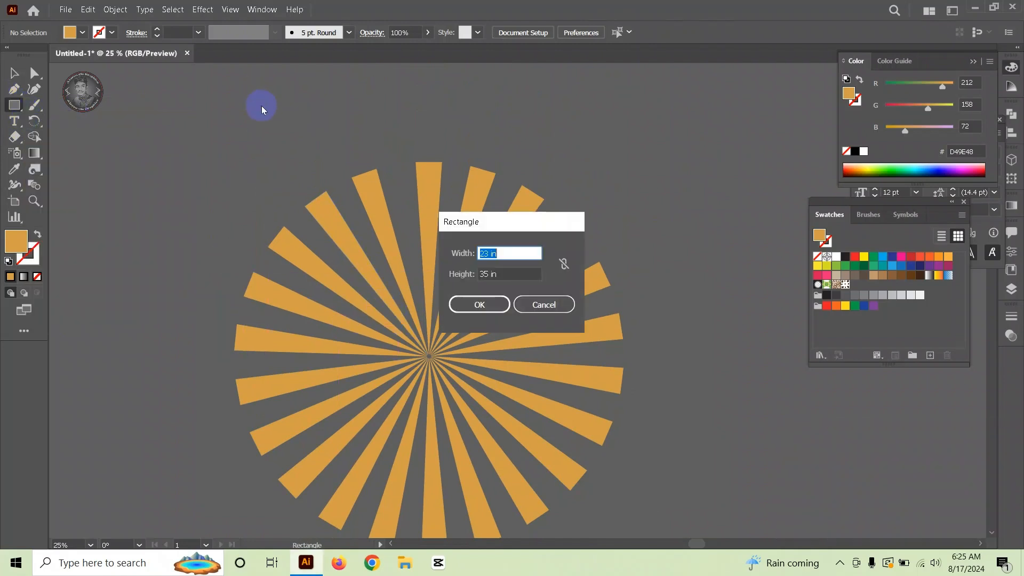
pyautogui.doubleClick(506, 275)
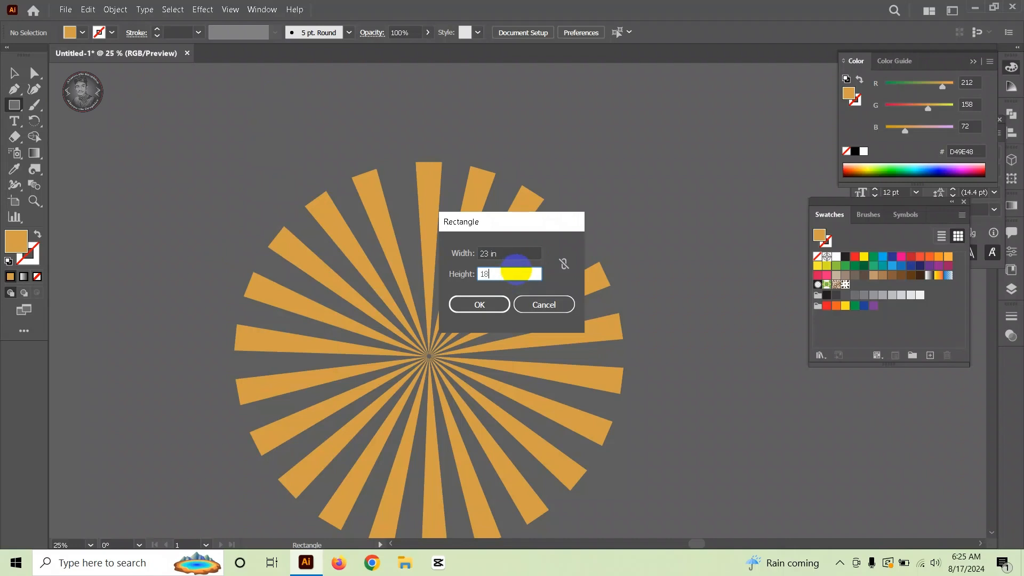
pyautogui.write('18')
pyautogui.click(478, 303)
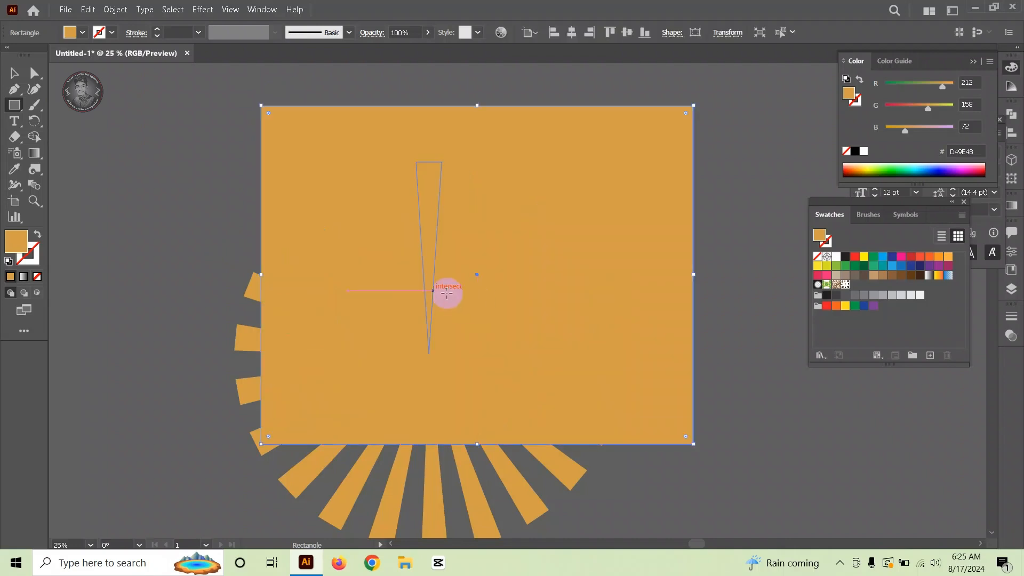
# Step: Swap the rectangle's fill and stroke so it has only a golden outline
pyautogui.scroll(-3, 214, 110)
pyautogui.keyDown('alt'); pyautogui.scroll(-1, 165, 142); pyautogui.keyUp('alt')
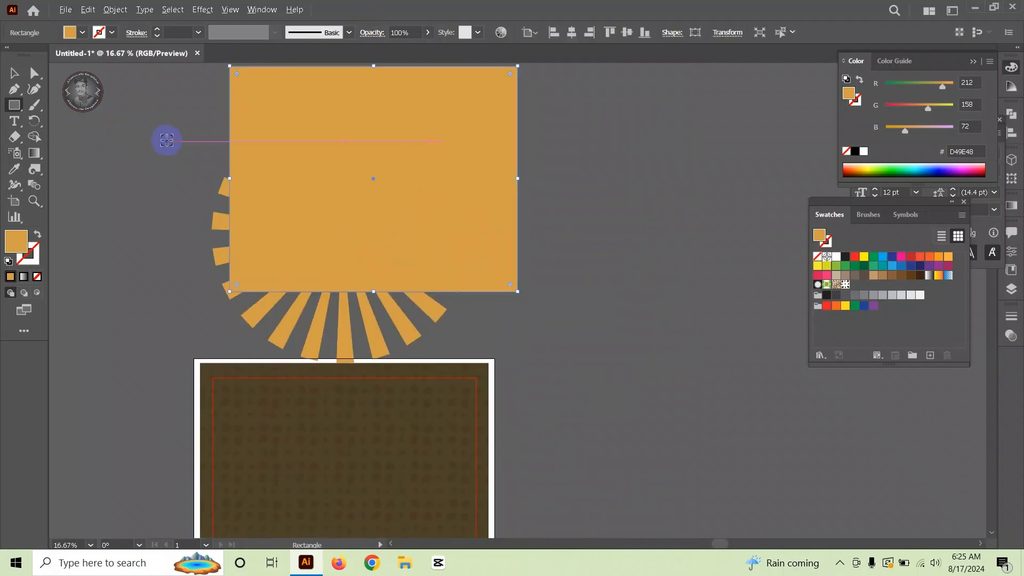
pyautogui.keyDown('alt'); pyautogui.scroll(2, 338, 271); pyautogui.keyUp('alt')
pyautogui.keyDown('alt'); pyautogui.scroll(-2, 338, 271); pyautogui.keyUp('alt')
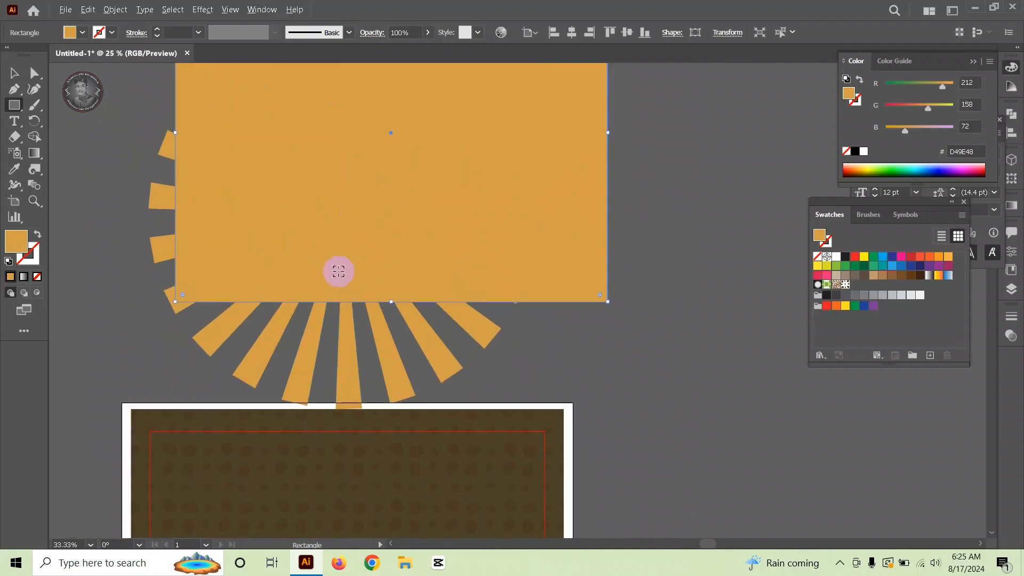
pyautogui.click(14, 74)
pyautogui.scroll(3, 399, 224)
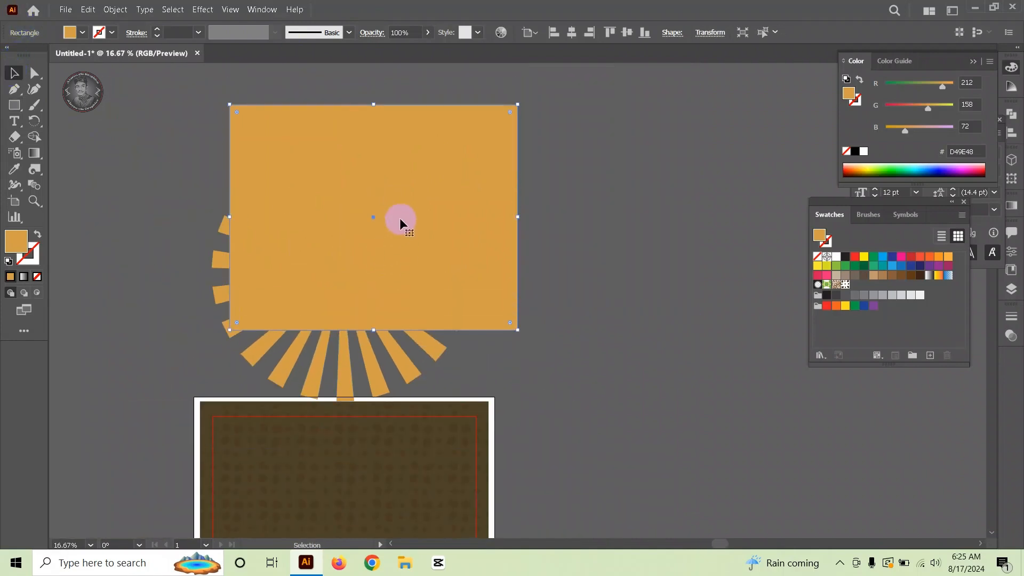
pyautogui.click(38, 234)
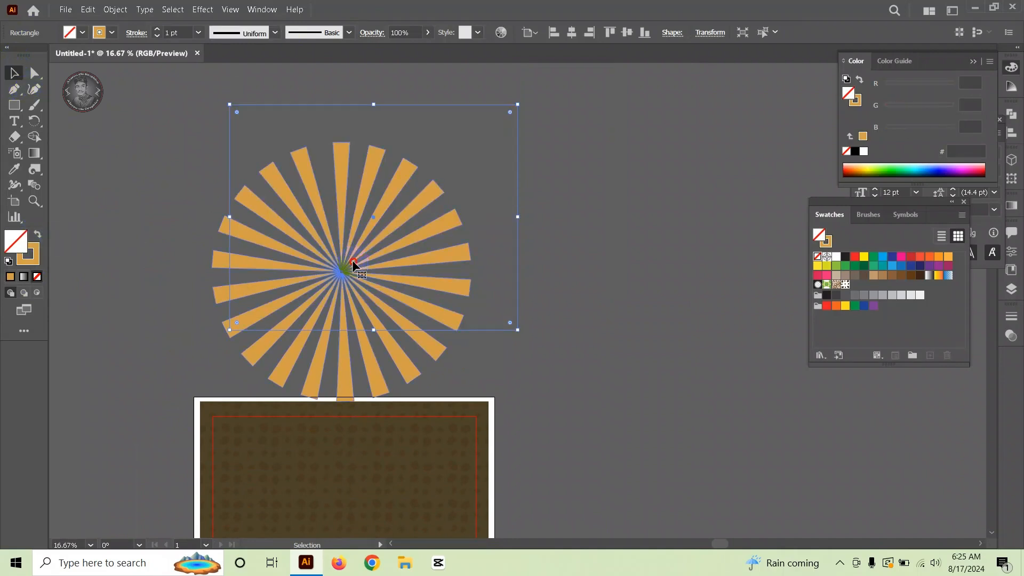
# Step: Move the sunburst onto the rectangle, align both to the selection at their horizontal and vertical centres, and deselect
pyautogui.click(389, 271)
pyautogui.moveTo(408, 217); pyautogui.dragTo(437, 167)
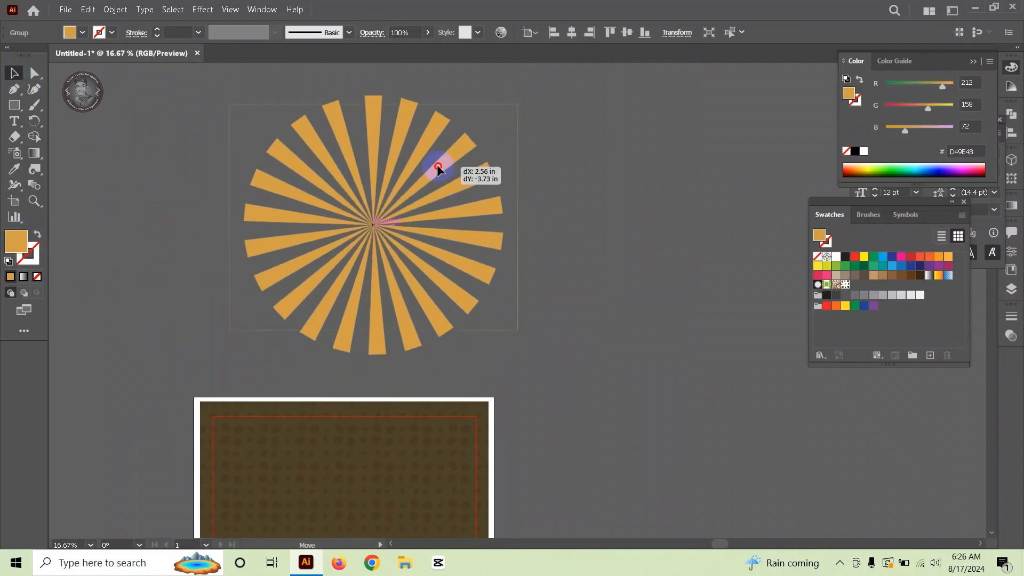
pyautogui.moveTo(651, 171); pyautogui.dragTo(346, 261)
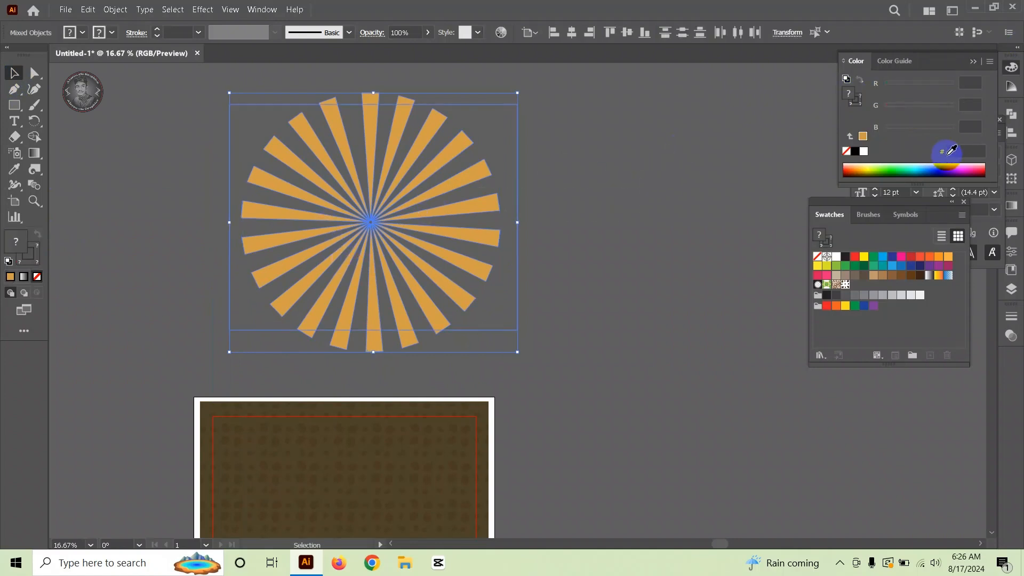
pyautogui.click(1011, 132)
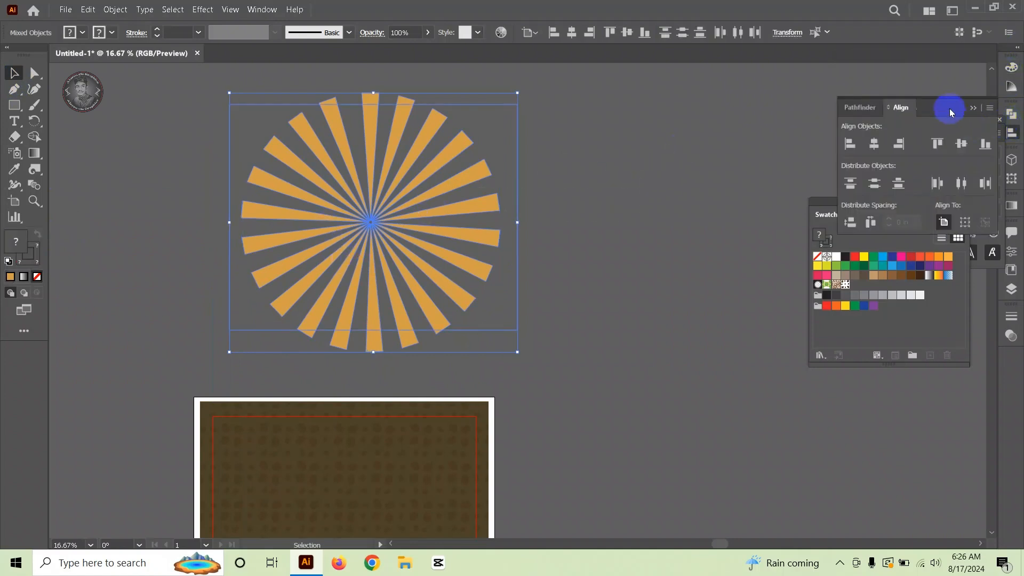
pyautogui.click(965, 222)
pyautogui.click(874, 143)
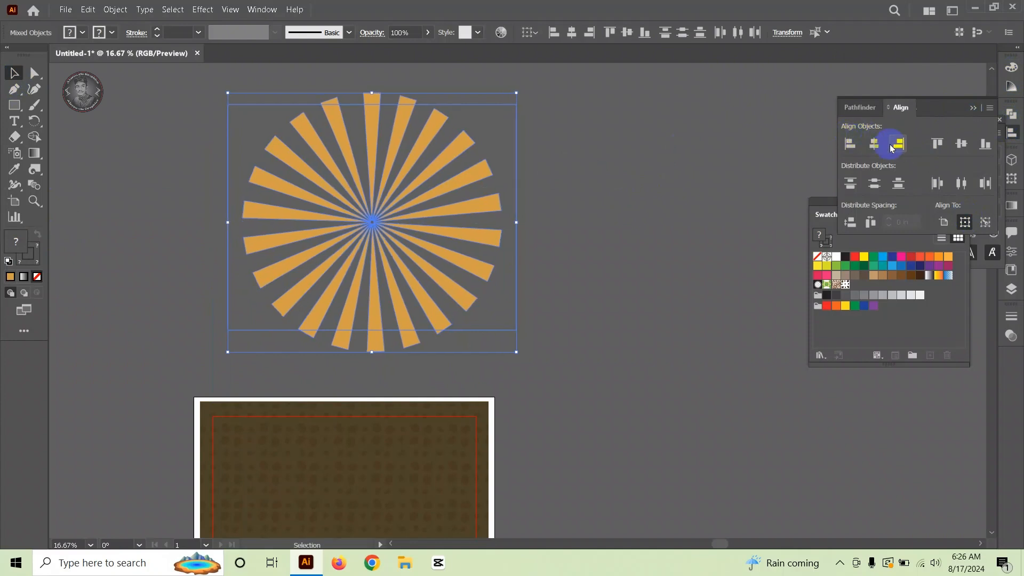
pyautogui.click(962, 144)
pyautogui.click(597, 197)
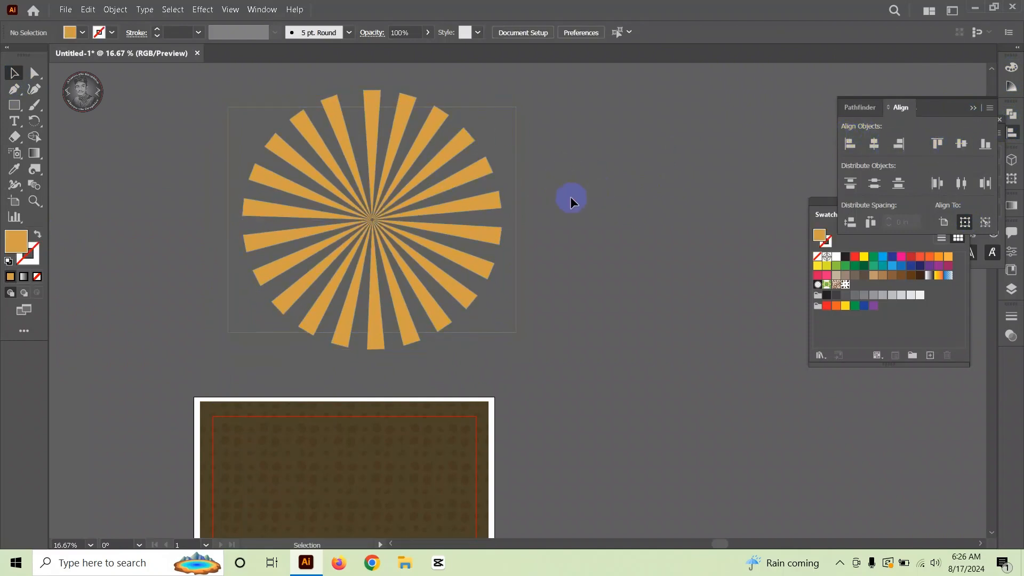
# Step: Enlarge the sunburst proportionally about its centre until its rays extend far beyond the rectangle
pyautogui.click(486, 202)
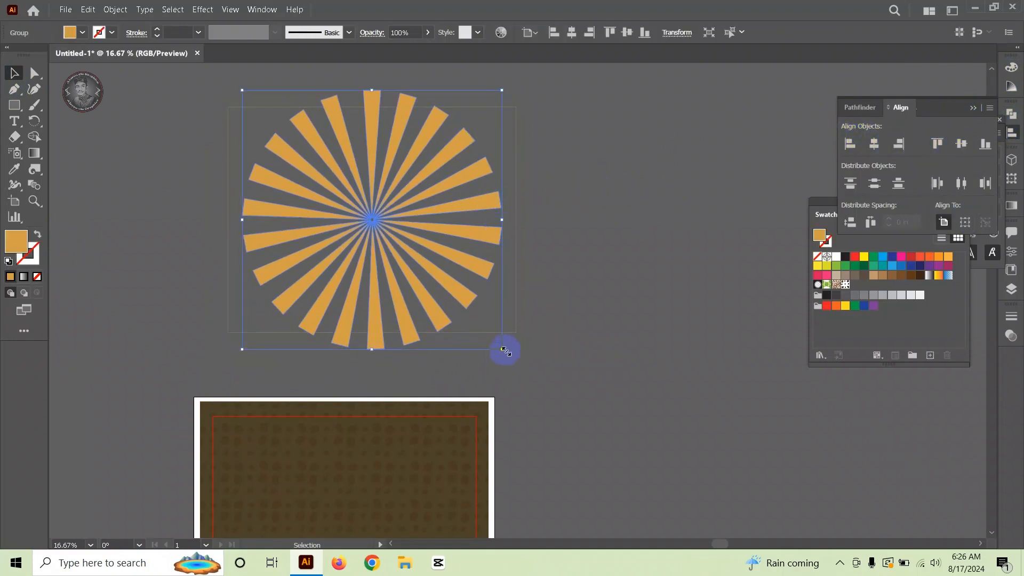
pyautogui.moveTo(503, 351); pyautogui.dragTo(812, 533)
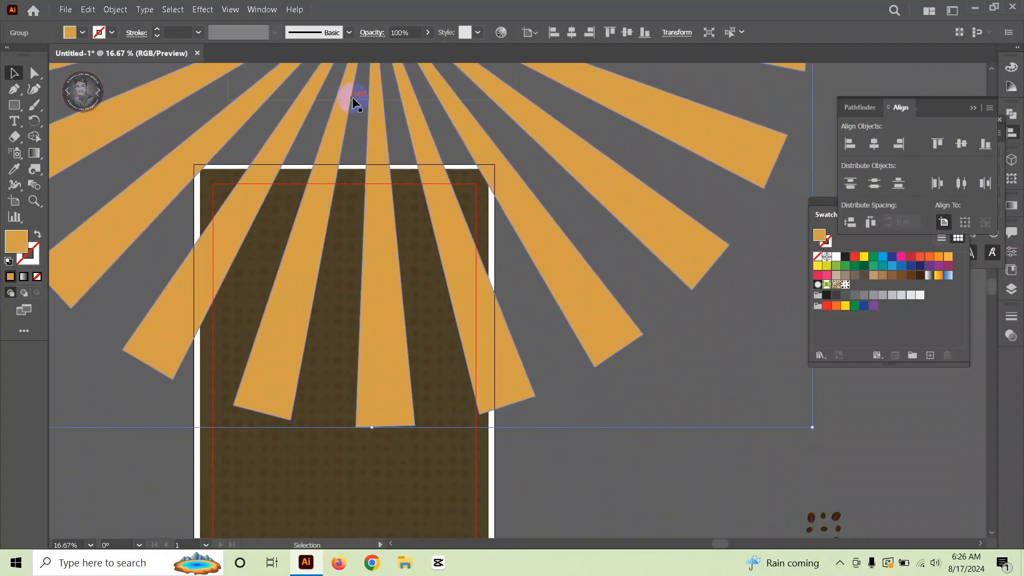
pyautogui.scroll(1, 358, 109)
pyautogui.scroll(-1, 373, 133)
pyautogui.scroll(-2, 396, 176)
pyautogui.scroll(3, 392, 181)
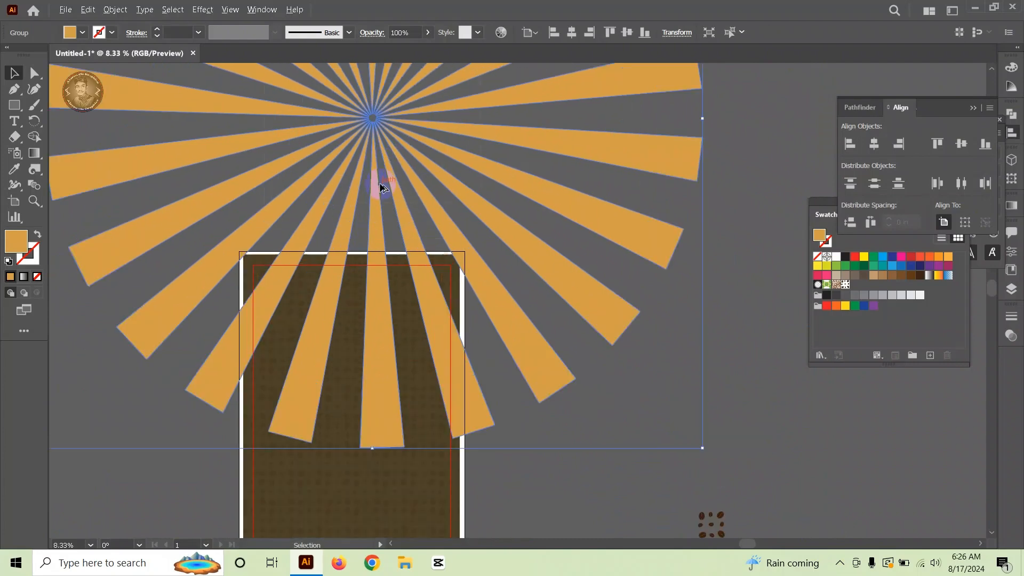
pyautogui.moveTo(380, 164); pyautogui.dragTo(500, 471)
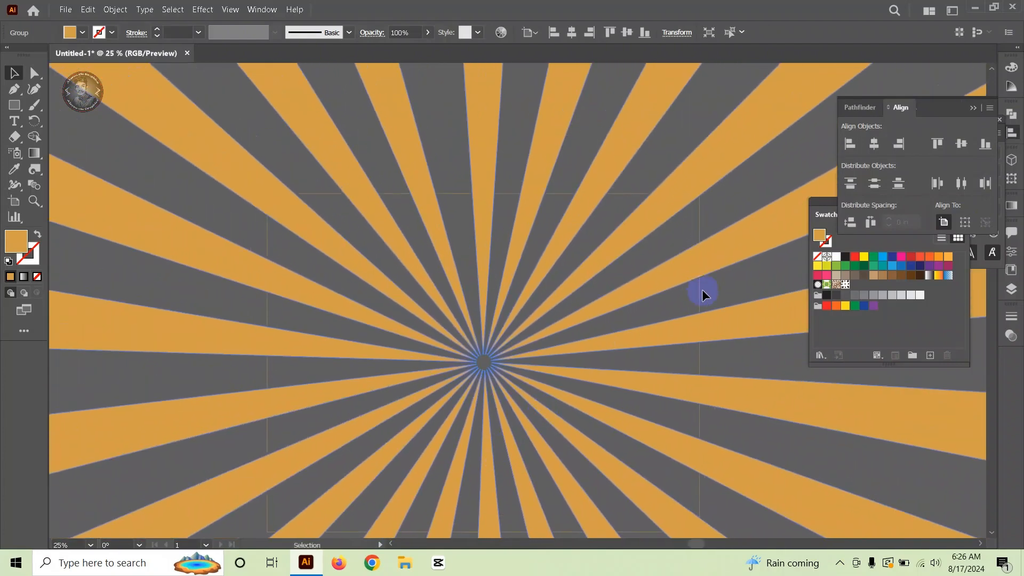
# Step: Raise the rectangle until its lower edge meets the sunburst's centre, and centre it horizontally with the sunburst
pyautogui.moveTo(699, 294); pyautogui.dragTo(694, 131)
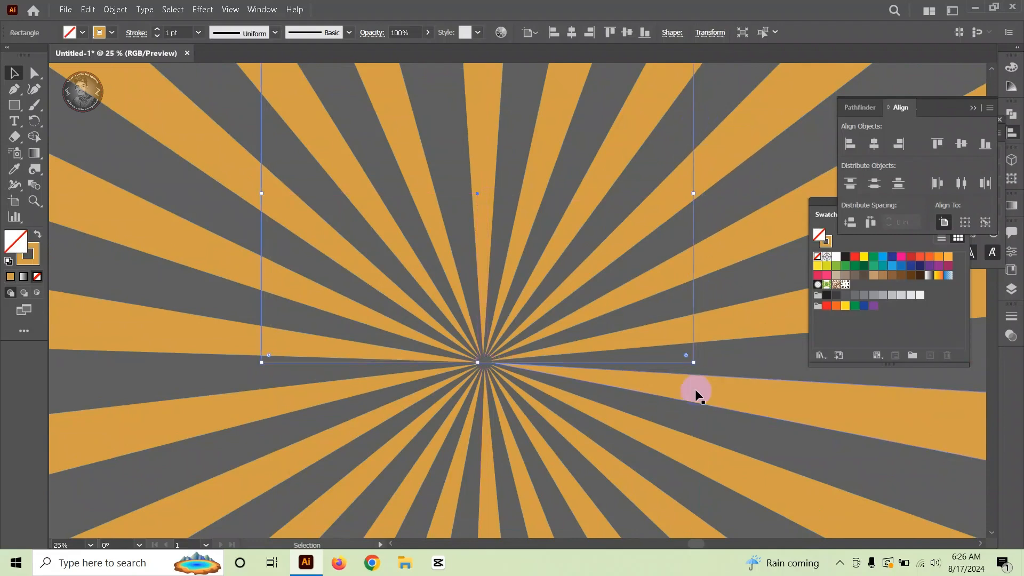
pyautogui.keyDown('shift'); pyautogui.click(664, 387); pyautogui.keyUp('shift')
pyautogui.click(874, 144)
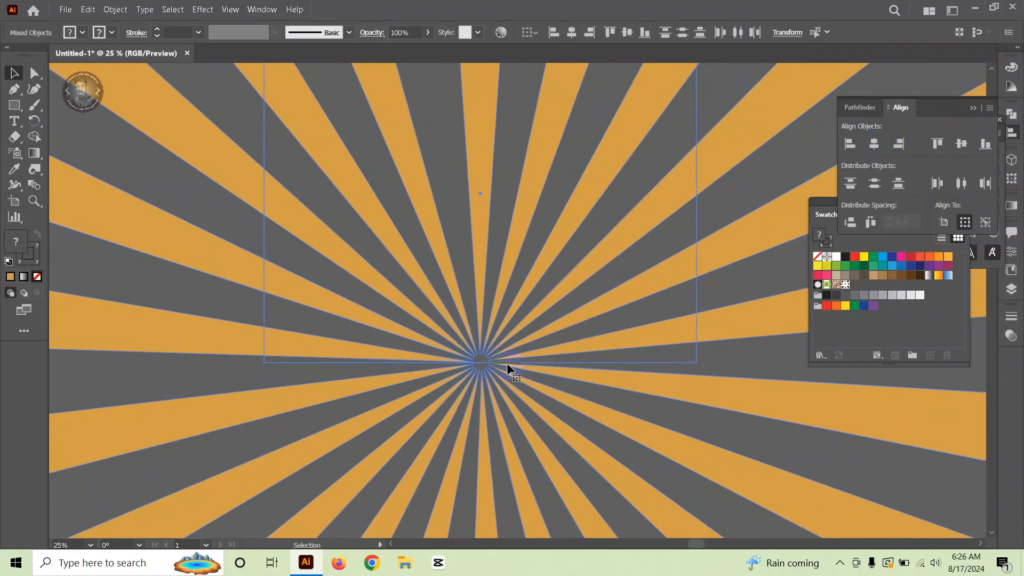
# Step: Scale the sunburst and the rectangle down together about the sunburst's centre, and deselect
pyautogui.scroll(-5, 493, 339)
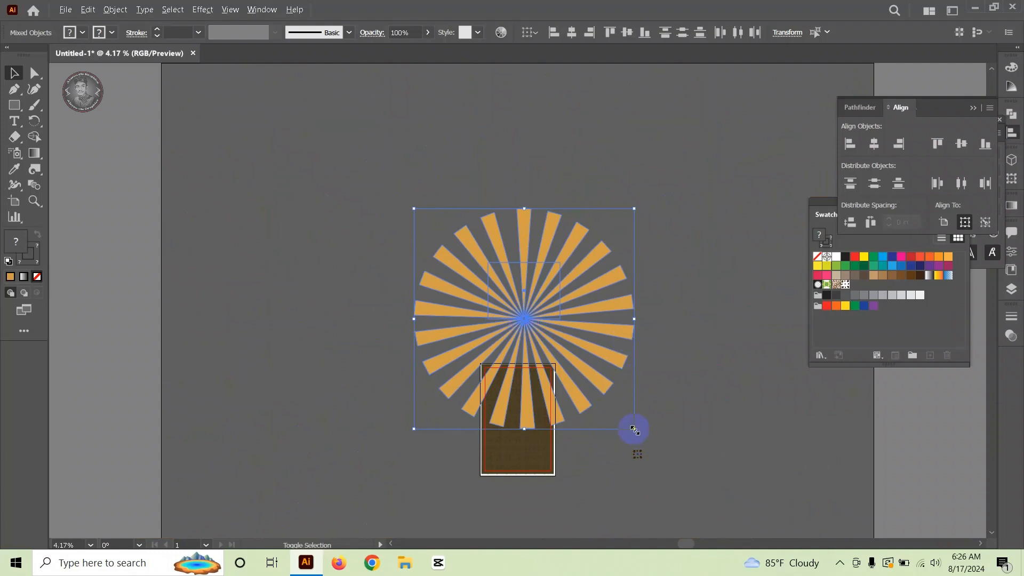
pyautogui.moveTo(635, 429); pyautogui.dragTo(601, 396)
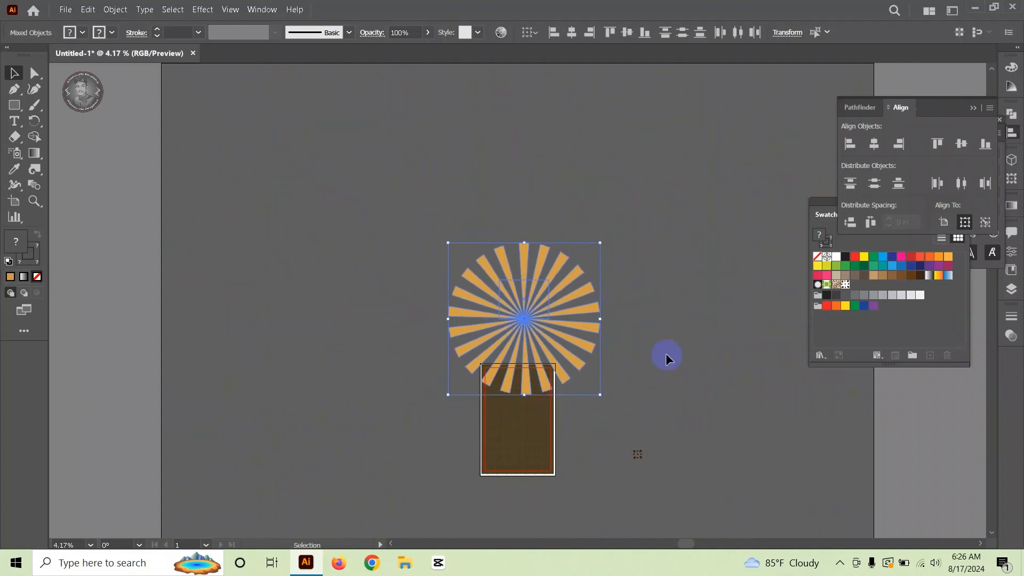
pyautogui.click(666, 355)
# Step: Shrink only the sunburst proportionally about its centre, keeping its rays past the rectangle's corners, and deselect everything
pyautogui.click(472, 308)
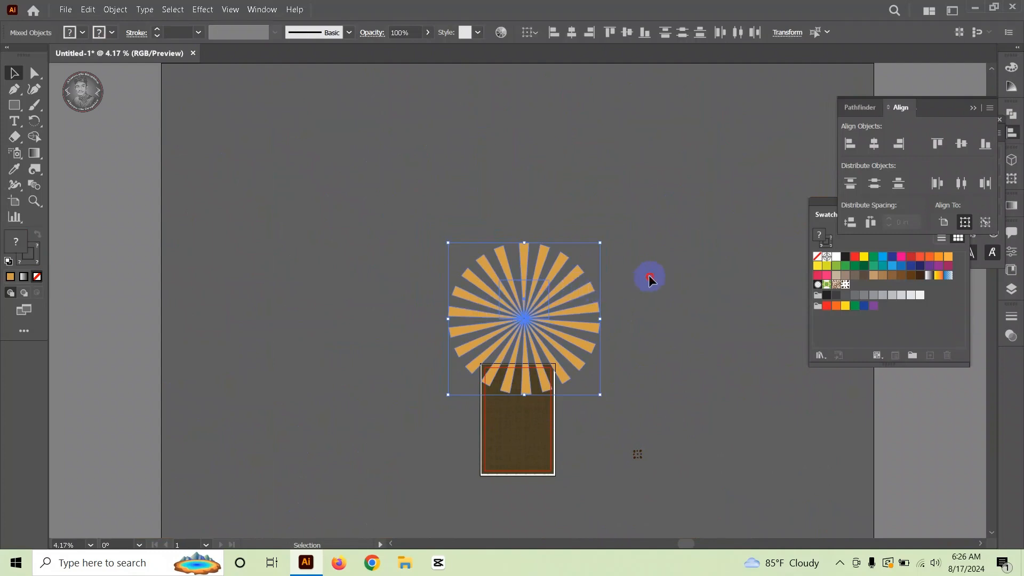
pyautogui.moveTo(602, 396); pyautogui.dragTo(581, 373)
pyautogui.click(591, 292)
pyautogui.moveTo(590, 289); pyautogui.dragTo(372, 322)
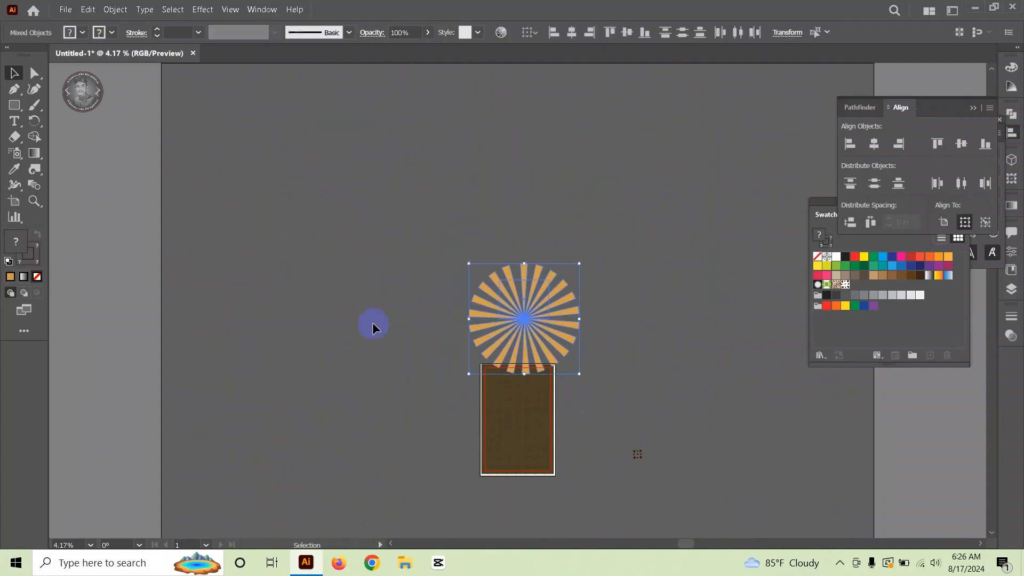
pyautogui.click(344, 178)
# Step: Remove the rectangle's stroke and add the sunburst group to the selection
pyautogui.scroll(4, 520, 292)
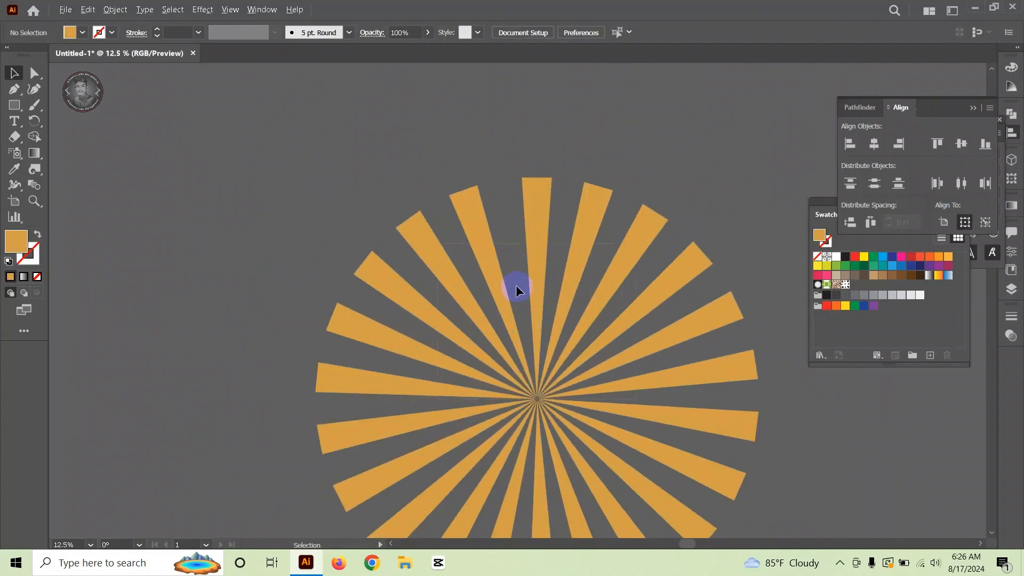
pyautogui.click(516, 243)
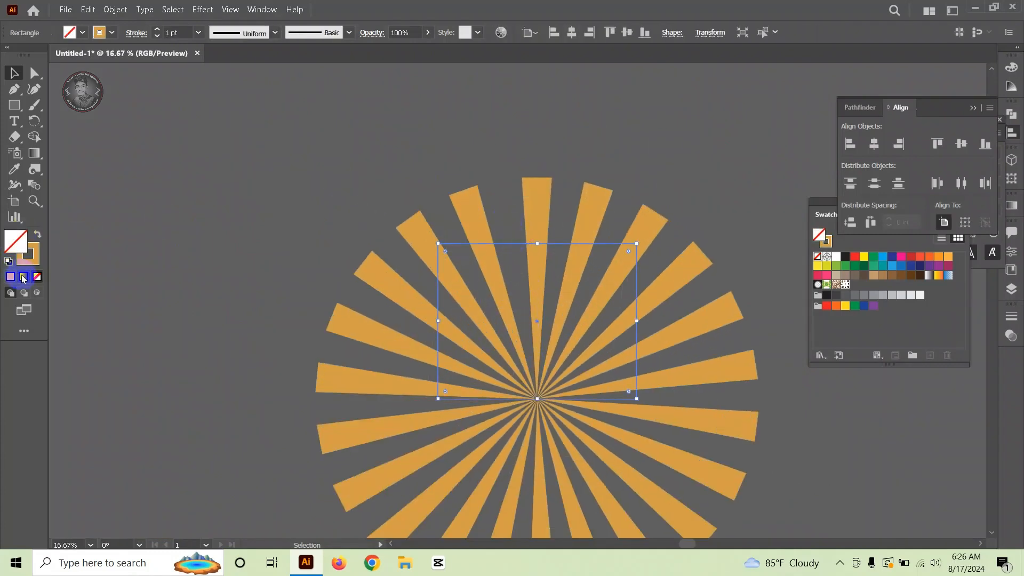
pyautogui.click(37, 276)
pyautogui.click(36, 263)
pyautogui.click(37, 277)
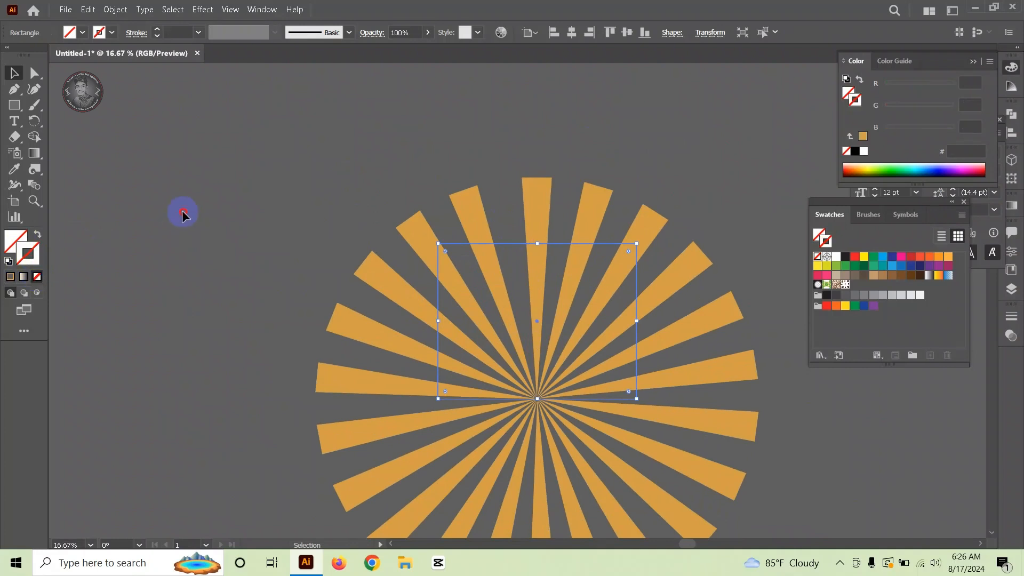
pyautogui.keyDown('shift'); pyautogui.click(584, 397); pyautogui.keyUp('shift')
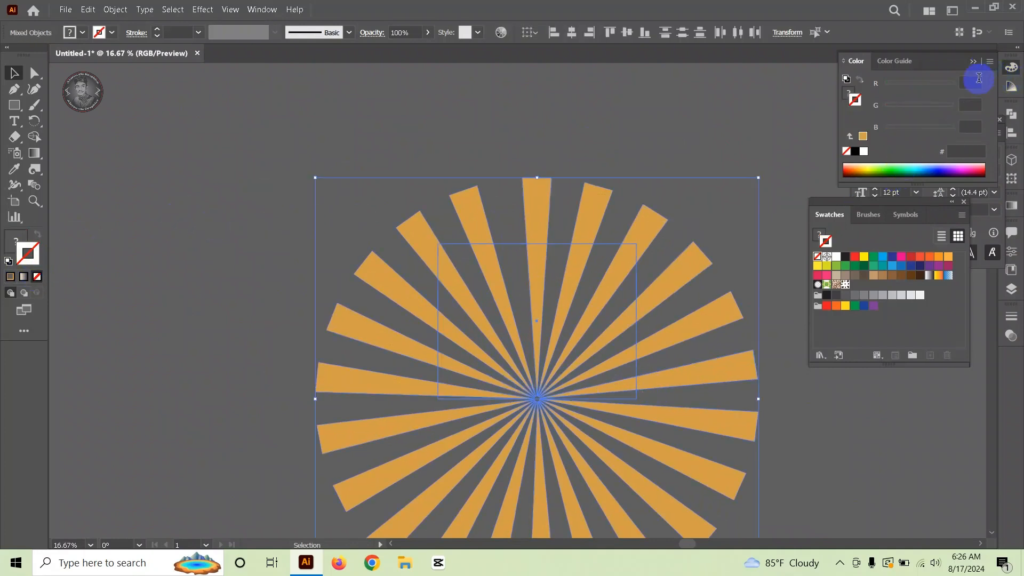
# Step: Try to combine the rectangle and the sunburst group with Pathfinder Intersect
pyautogui.click(1012, 116)
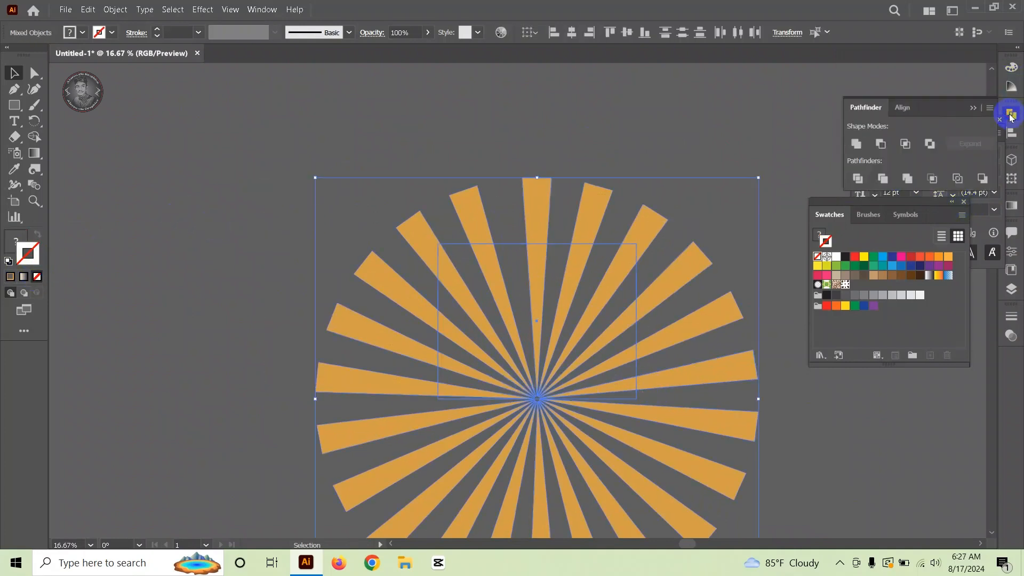
pyautogui.click(905, 144)
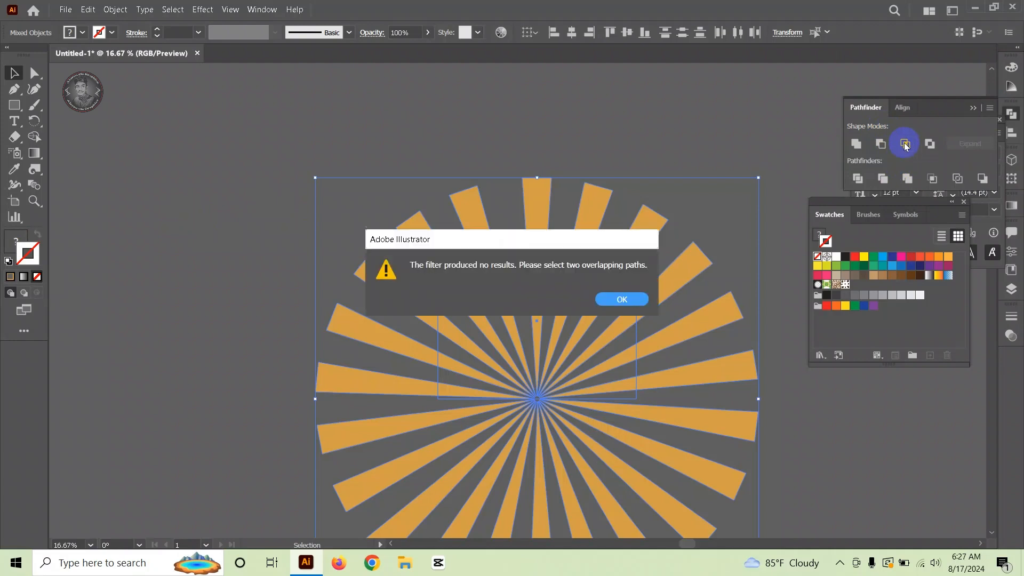
pyautogui.click(622, 299)
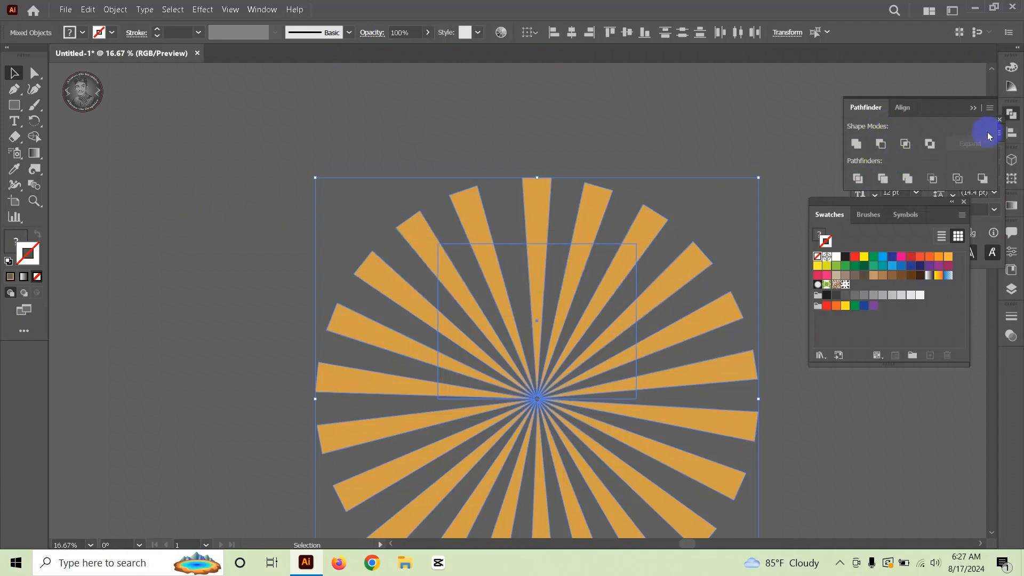
# Step: Crop the sunburst to the rectangle's outline with Pathfinder Crop
pyautogui.click(874, 192)
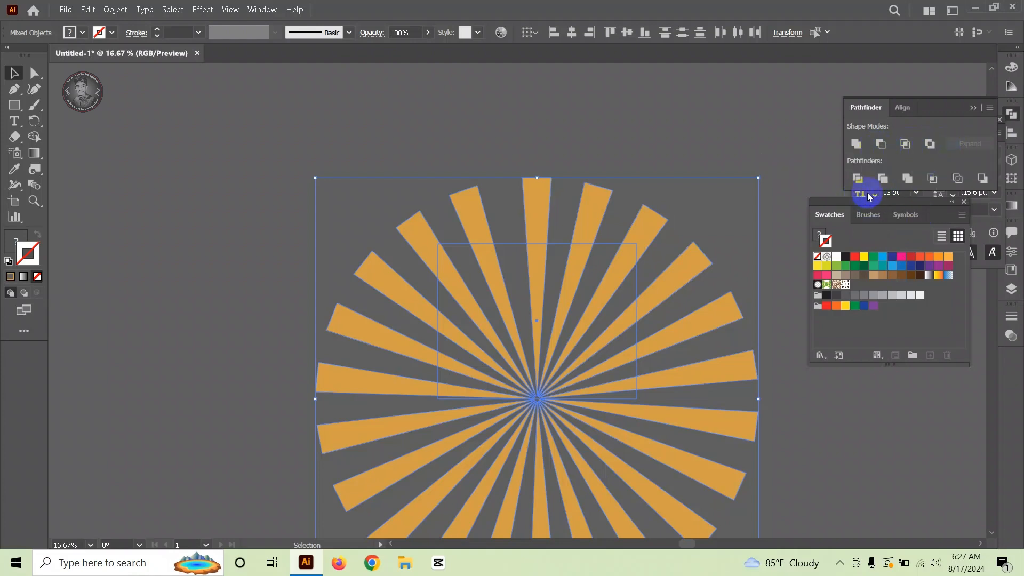
pyautogui.click(935, 183)
pyautogui.scroll(-6, 319, 258)
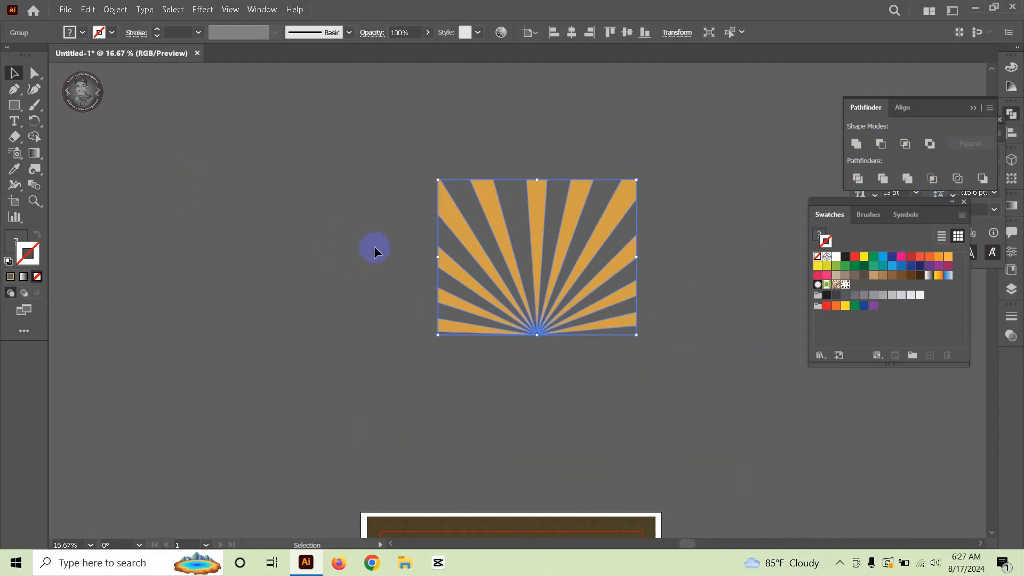
# Step: Move the cropped sunburst closer to the artboard, centring it roughly above the poster
pyautogui.scroll(-1, 480, 195)
pyautogui.rightClick(518, 189)
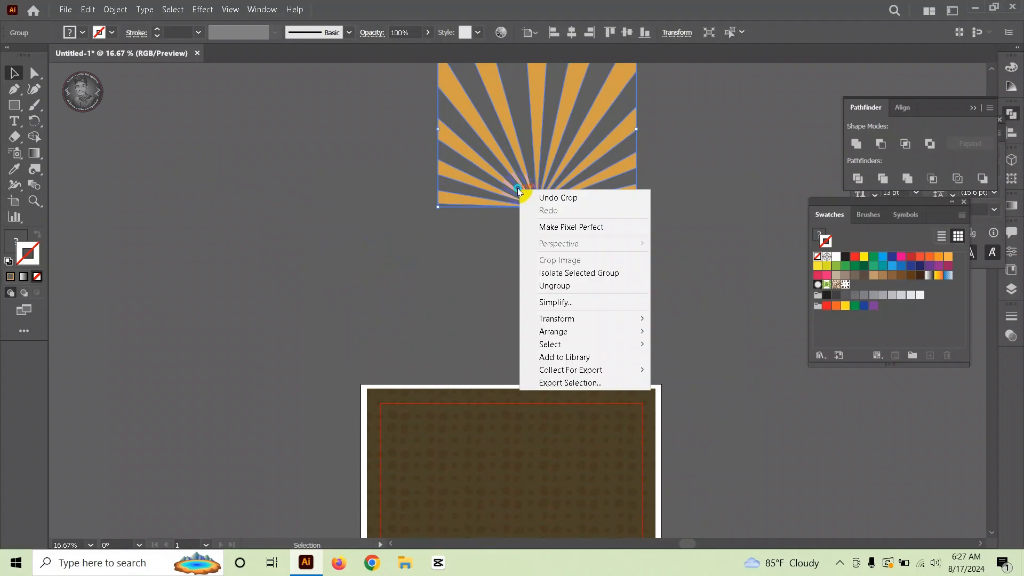
pyautogui.click(369, 267)
pyautogui.moveTo(543, 171); pyautogui.dragTo(502, 238)
pyautogui.click(290, 237)
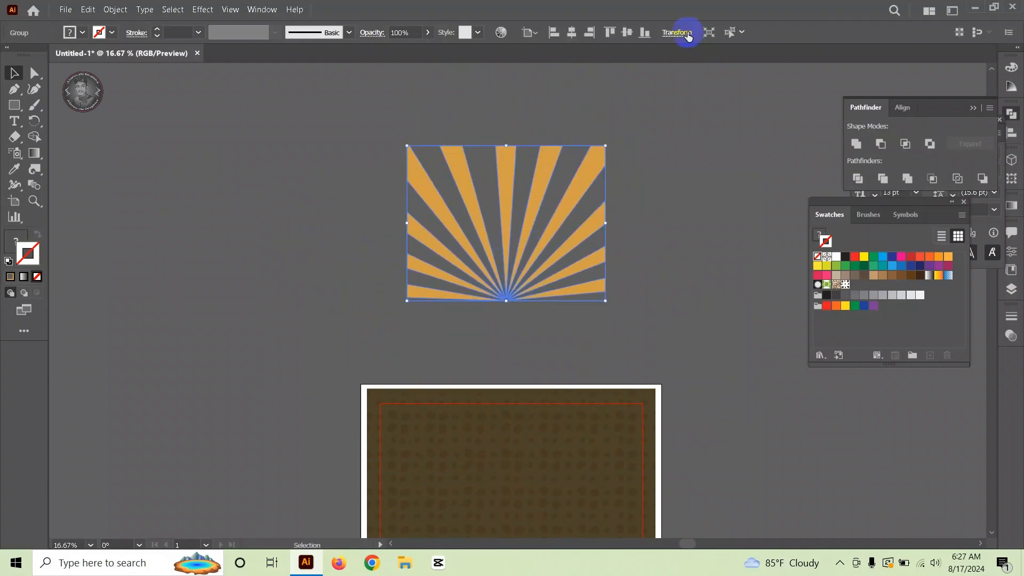
# Step: Check the cropped sunburst's width and height in its transform values
pyautogui.click(678, 32)
pyautogui.click(639, 55)
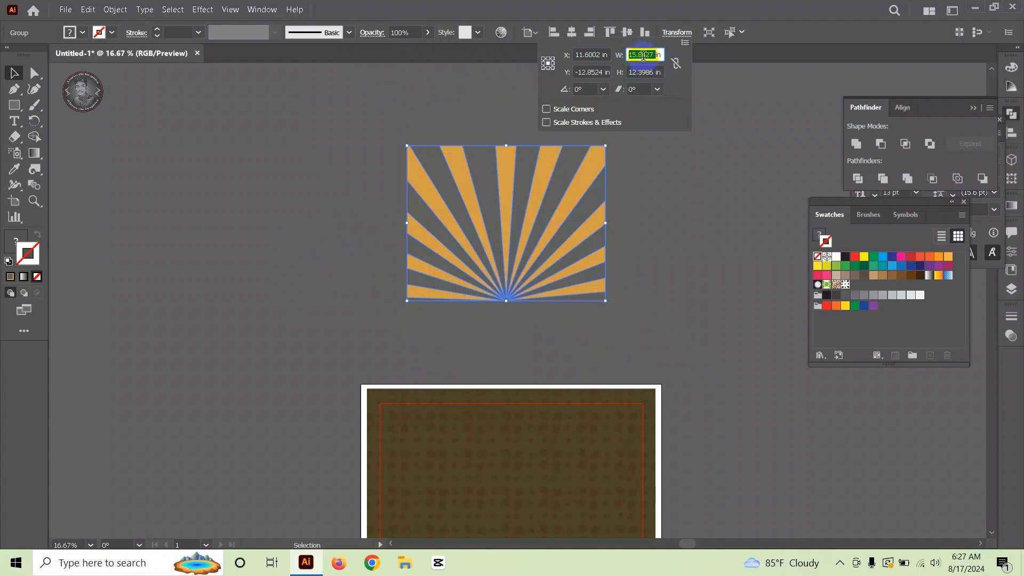
pyautogui.click(366, 148)
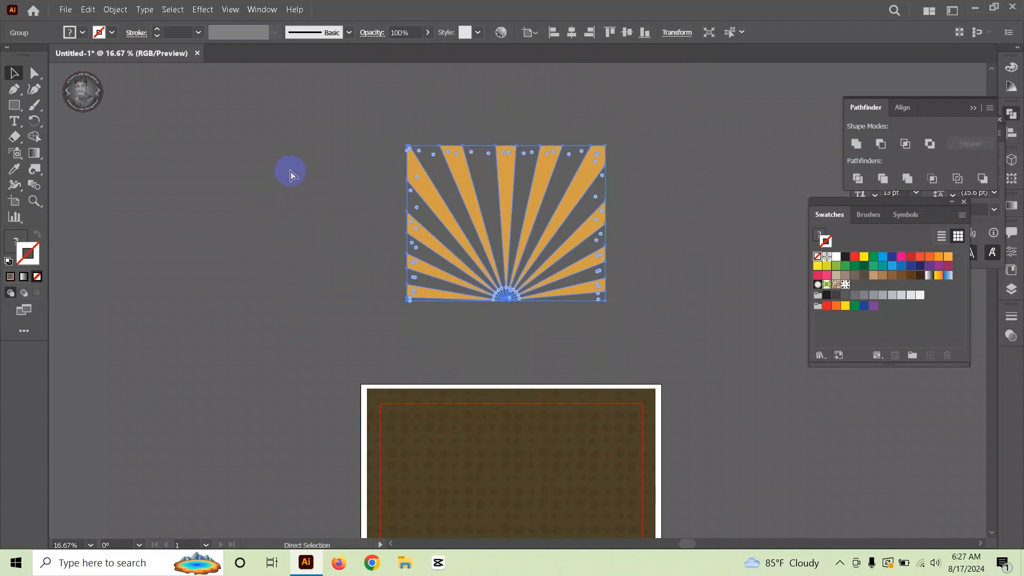
pyautogui.click(677, 33)
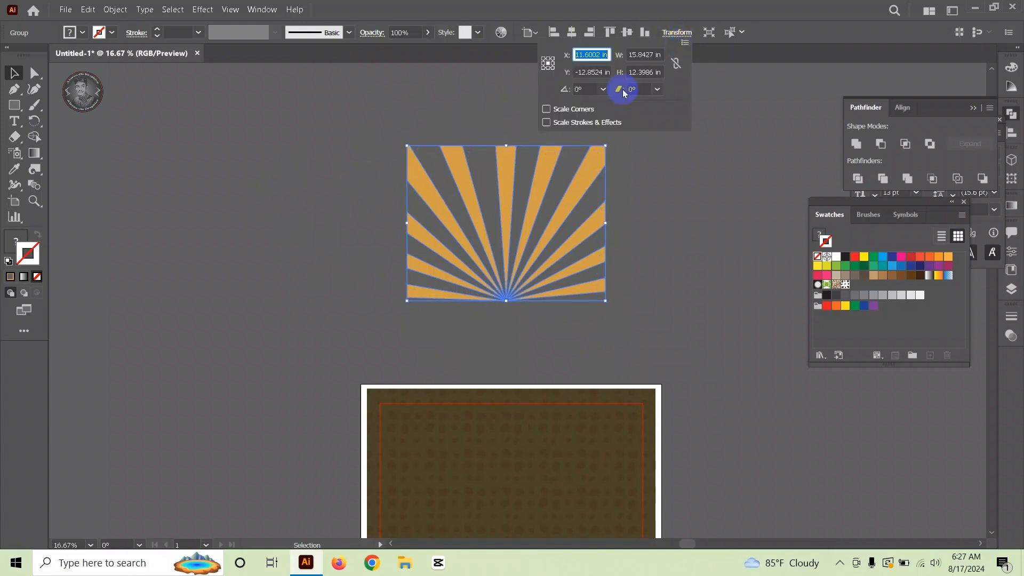
pyautogui.click(301, 126)
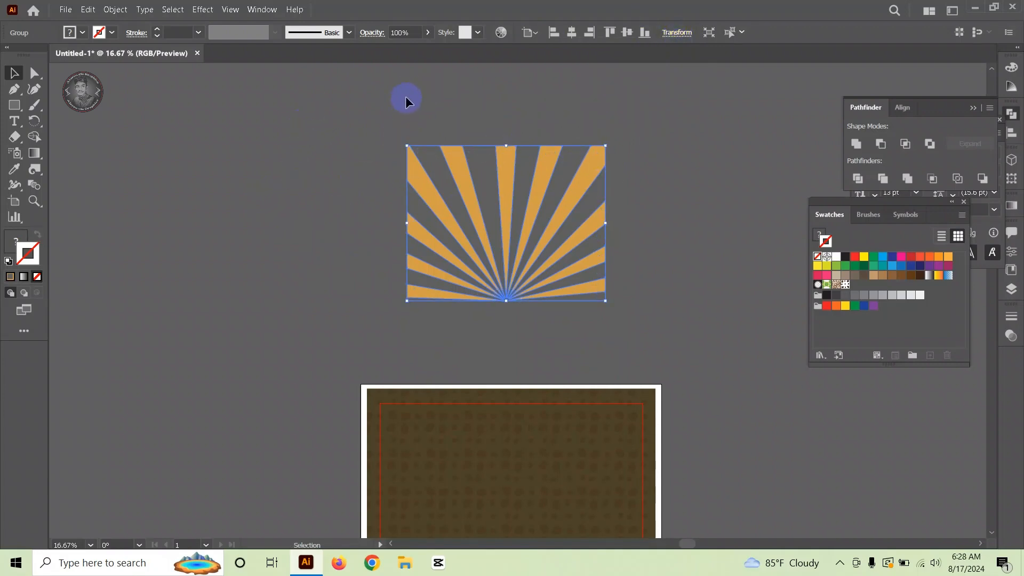
# Step: Show the rulers, check the sunburst's size in pixels and return the ruler units to inches
pyautogui.hotkey('ctrl', 'r')
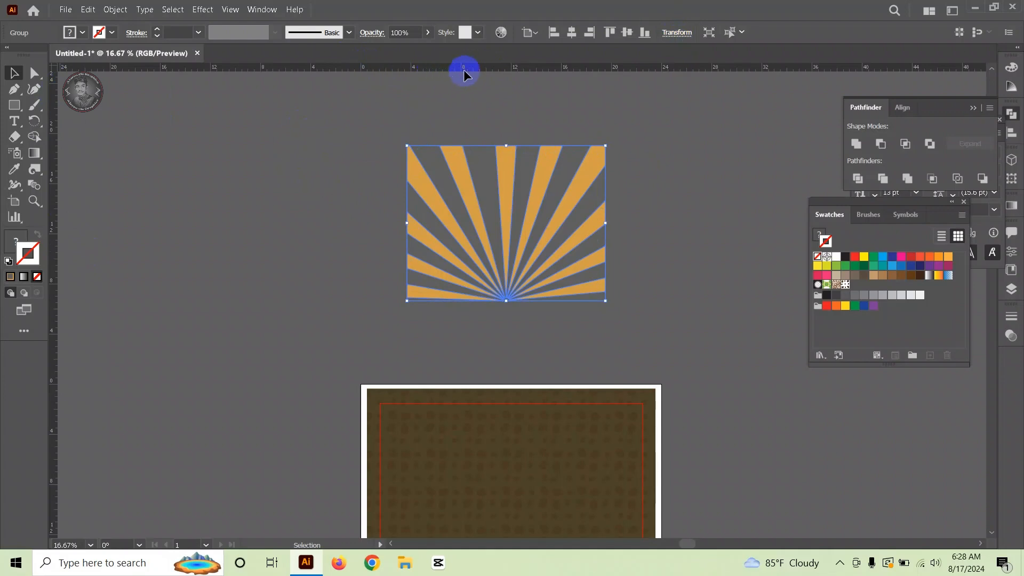
pyautogui.rightClick(465, 66)
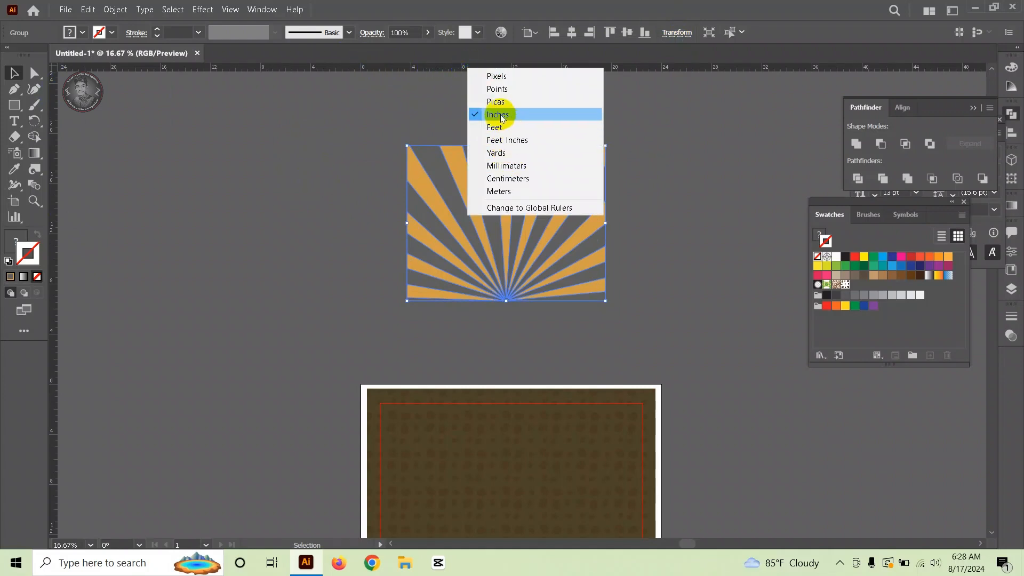
pyautogui.click(515, 76)
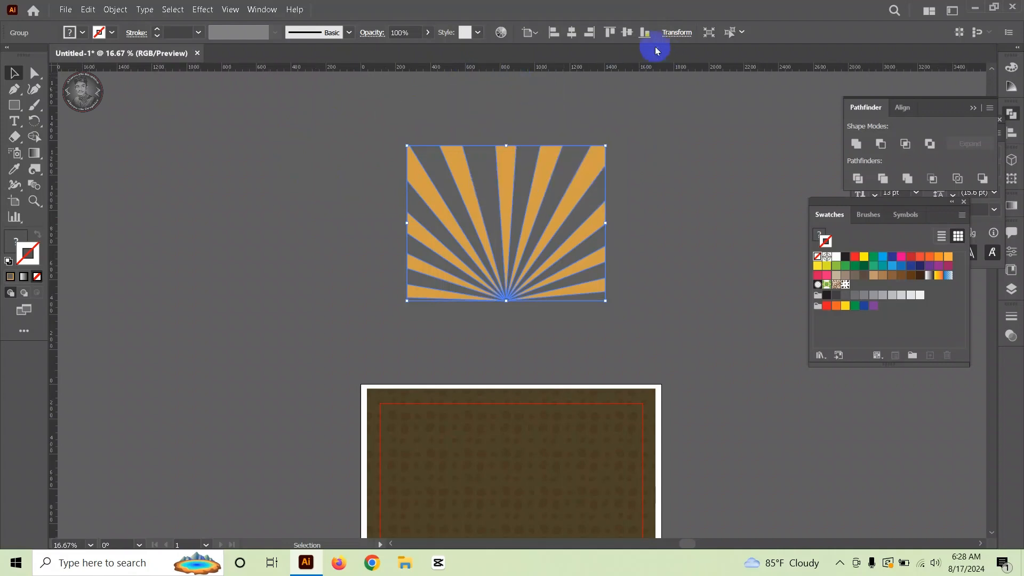
pyautogui.click(676, 32)
pyautogui.click(656, 55)
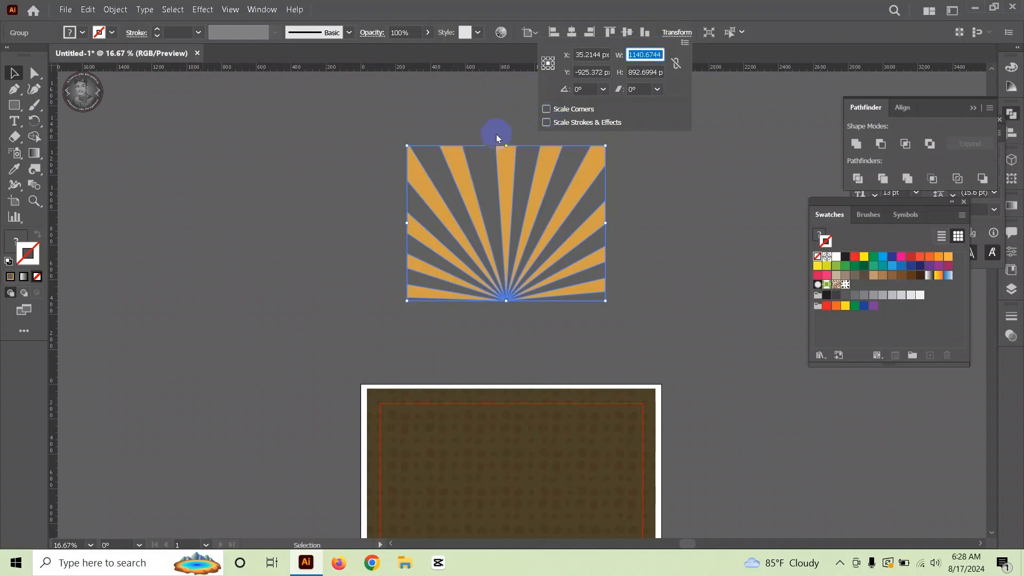
pyautogui.click(498, 90)
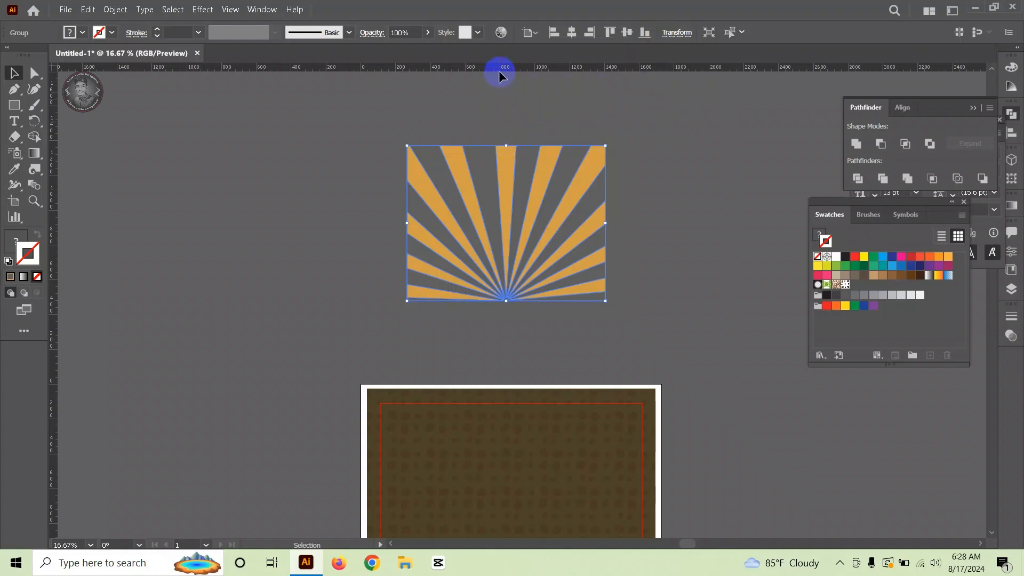
pyautogui.rightClick(499, 69)
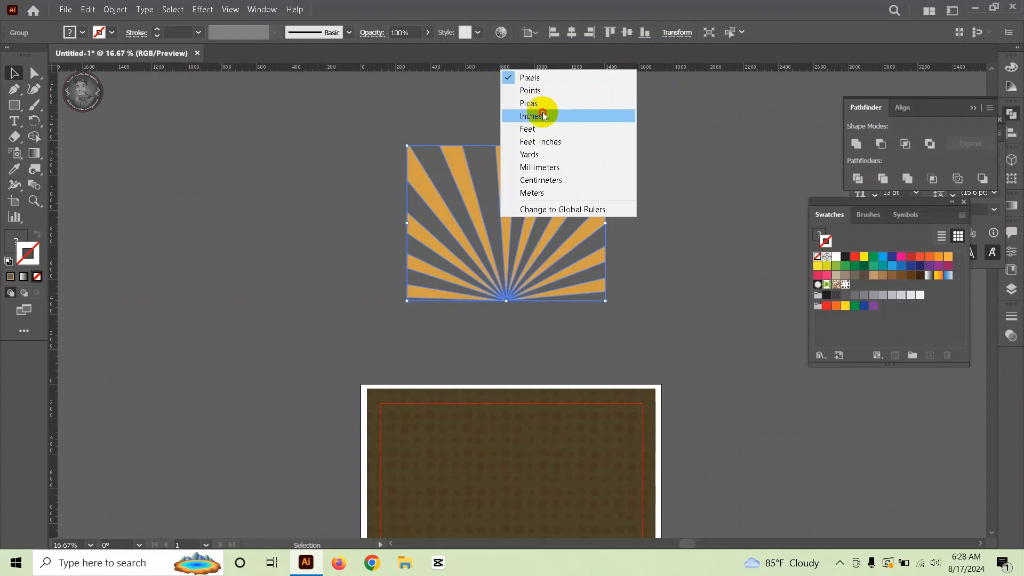
pyautogui.click(543, 116)
# Step: Resize the sunburst to 23 in wide and 18 in high
pyautogui.click(677, 32)
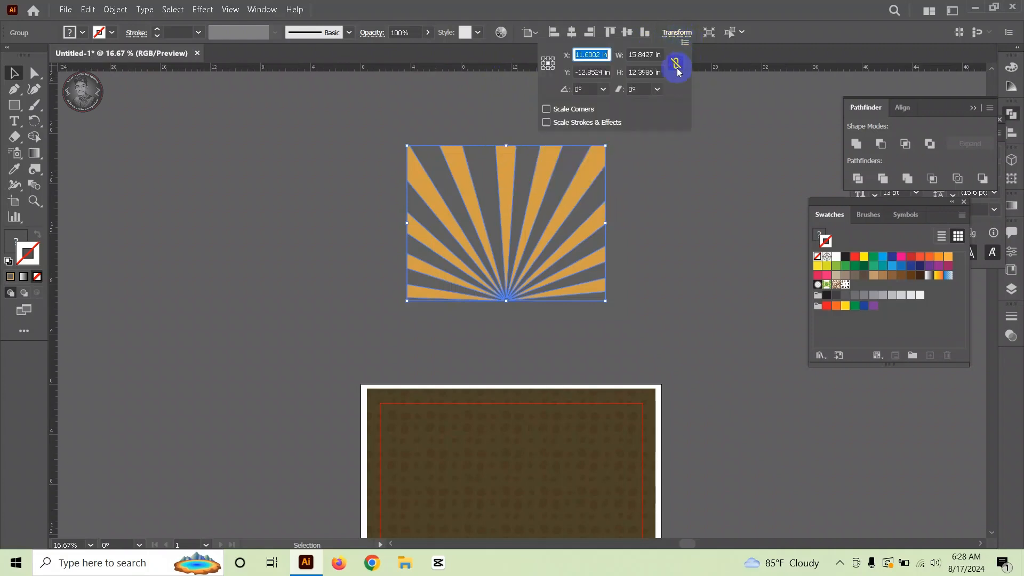
pyautogui.click(647, 55)
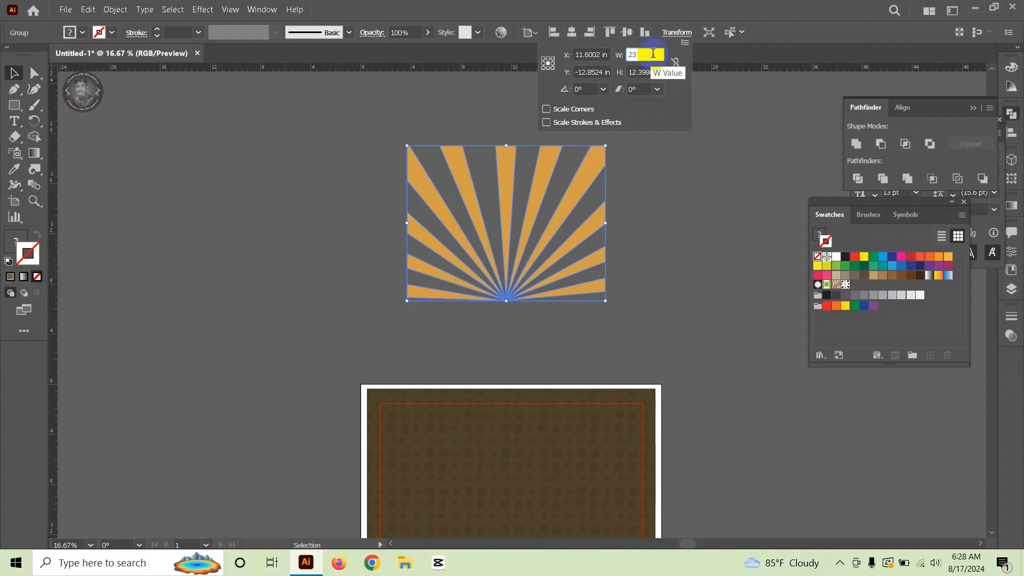
pyautogui.click(656, 71)
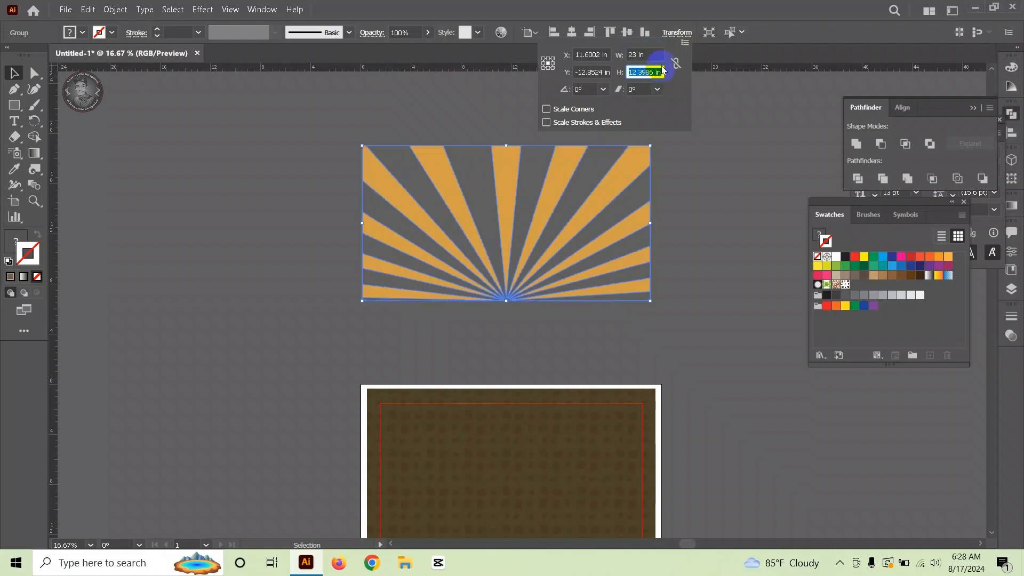
pyautogui.write('18')
pyautogui.press('Return')
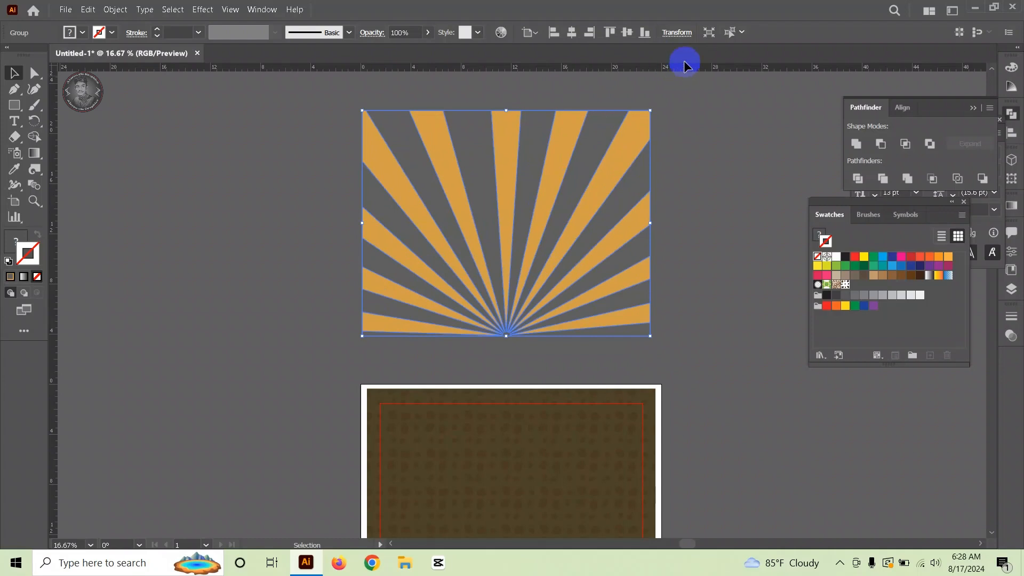
# Step: Centre the sunburst horizontally on the artboard and align it to the artboard's top edge
pyautogui.scroll(-1, 506, 320)
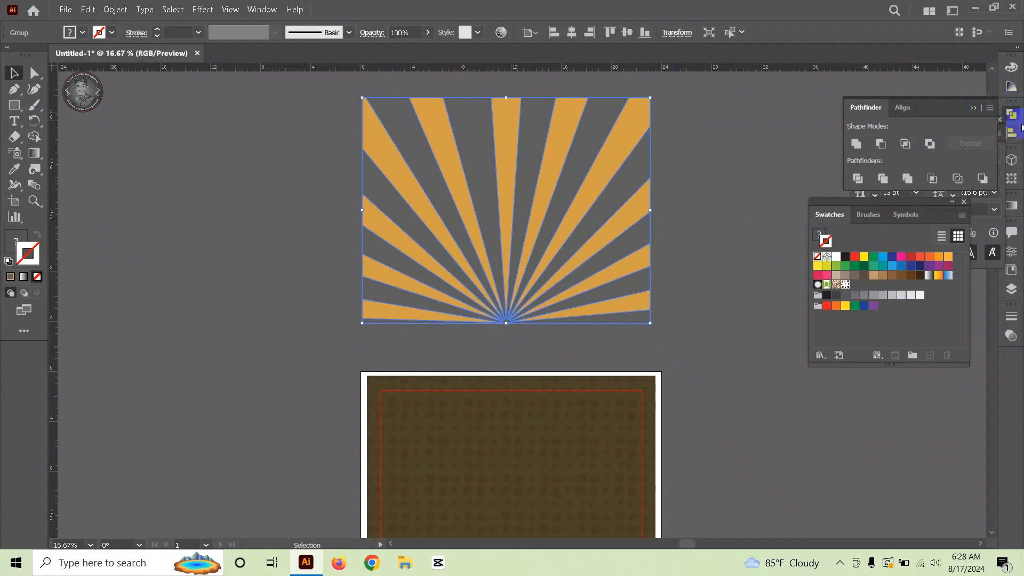
pyautogui.click(1011, 132)
pyautogui.click(875, 146)
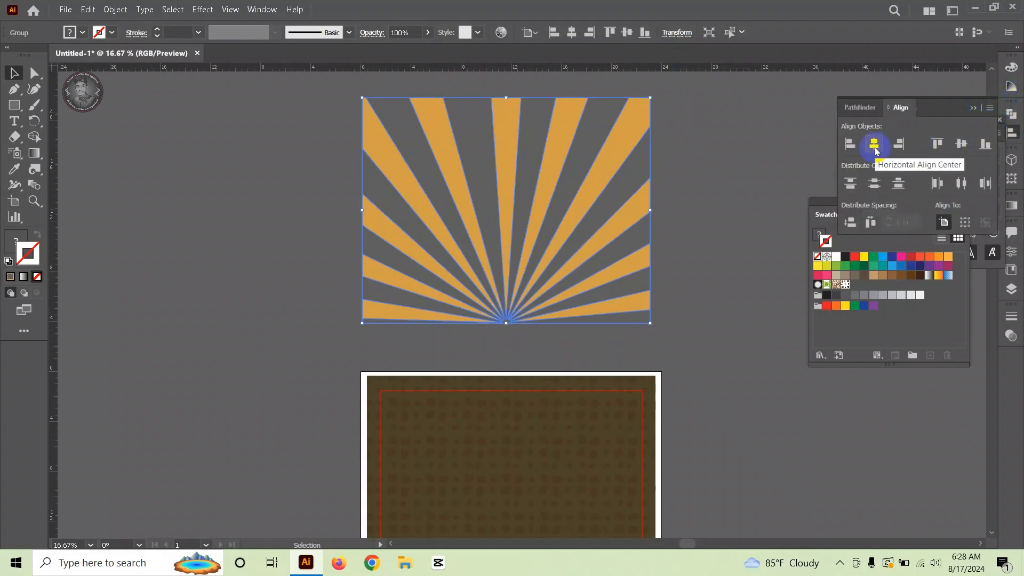
pyautogui.click(876, 149)
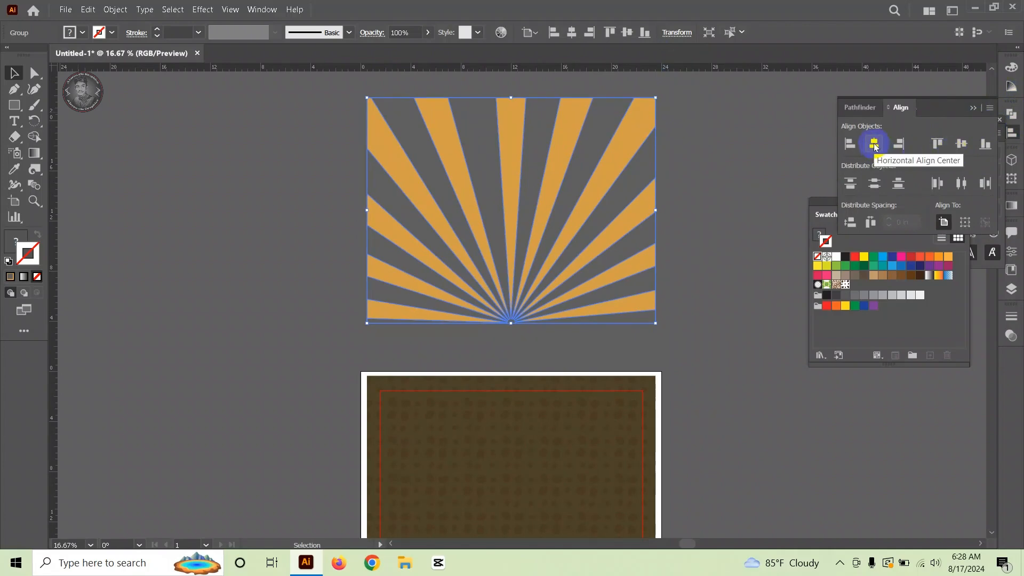
pyautogui.click(942, 147)
pyautogui.scroll(-4, 427, 260)
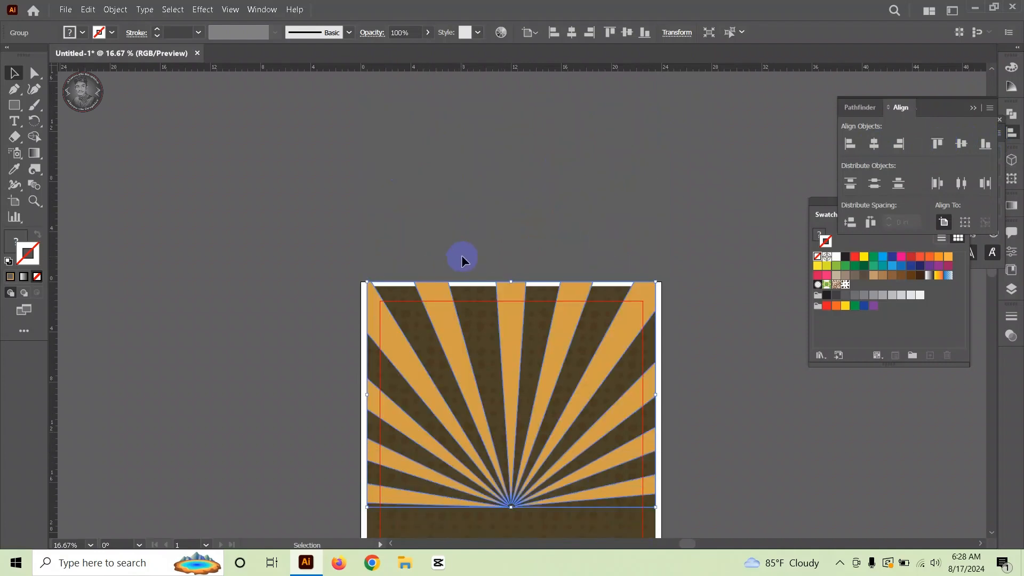
# Step: Nudge the sunburst down in large increments to near the brown background's top edge
pyautogui.scroll(2, 499, 271)
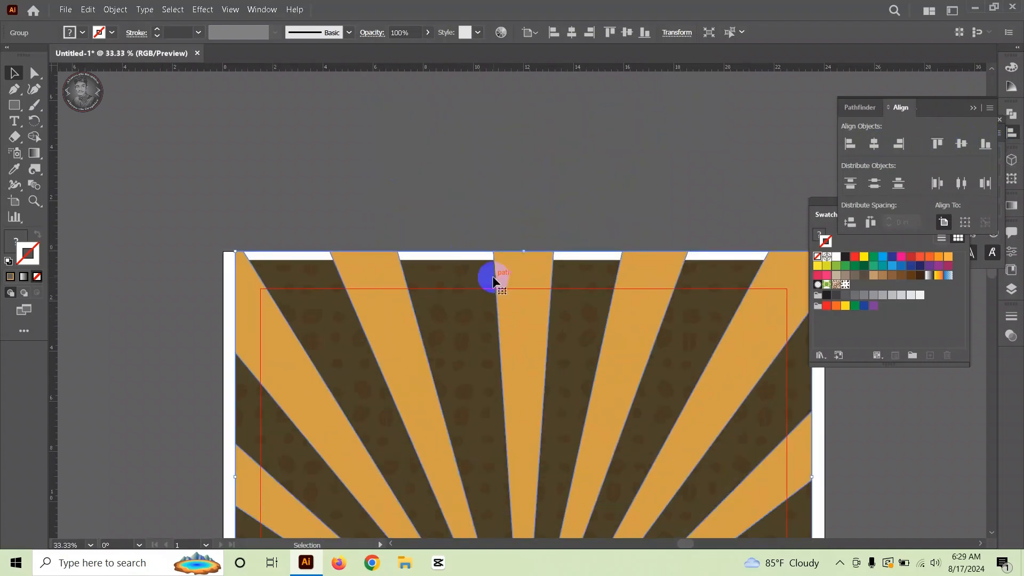
pyautogui.scroll(-3, 492, 277)
pyautogui.scroll(-2, 367, 154)
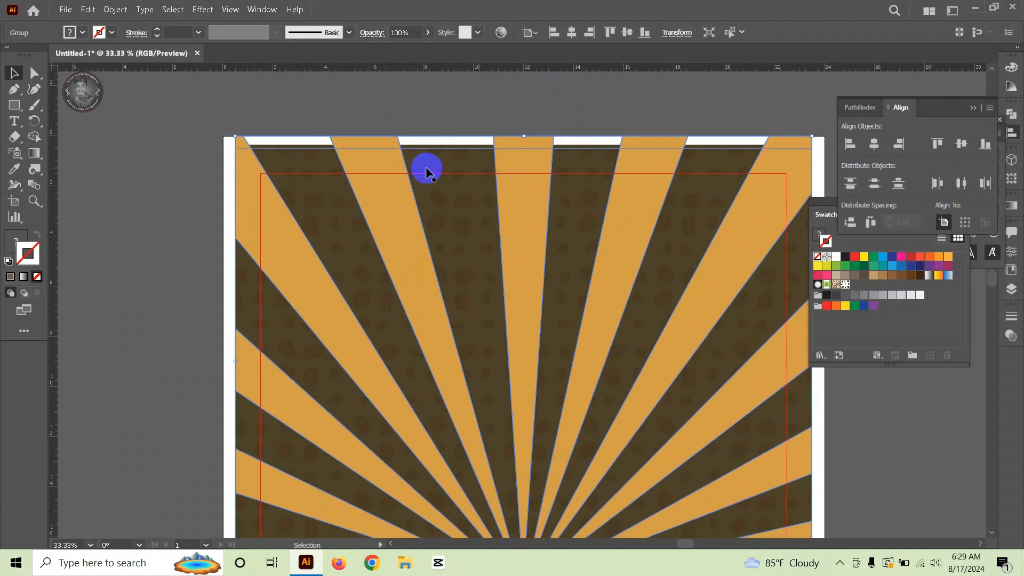
pyautogui.click(503, 151)
pyautogui.hotkey('shift', 'Down')
pyautogui.hotkey('shift', 'Down')
pyautogui.hotkey('shift', 'Down')
pyautogui.hotkey('shift', 'Down')
pyautogui.hotkey('shift', 'Down')
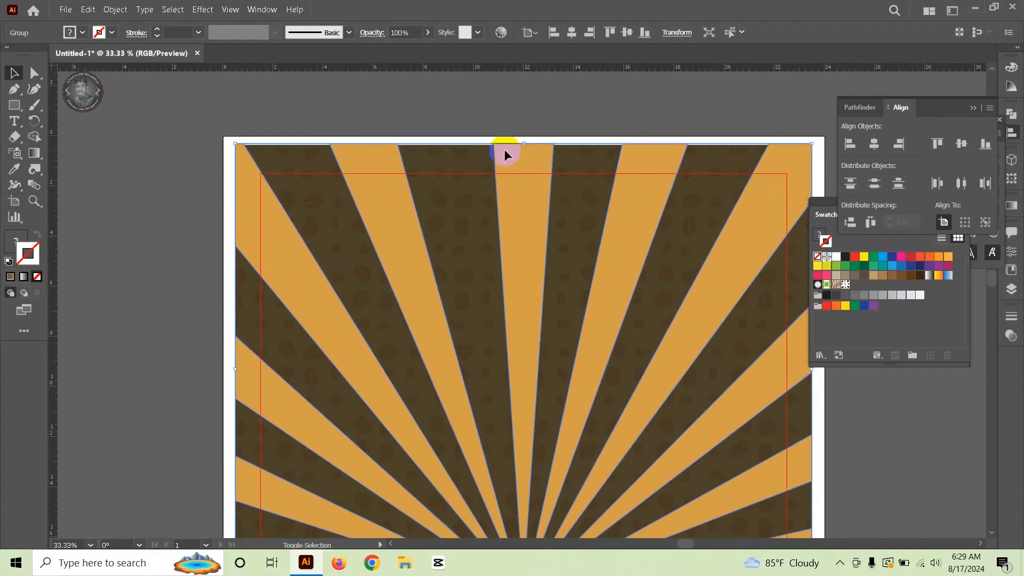
# Step: Fine-nudge the sunburst up until its top edge meets the brown background's top edge
pyautogui.scroll(5, 507, 148)
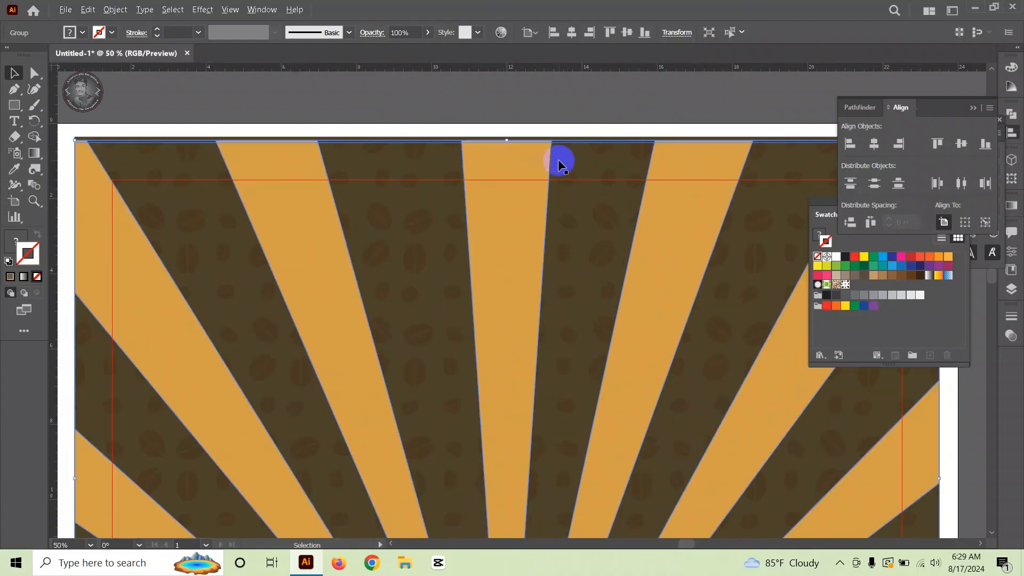
pyautogui.press('Up')
pyautogui.press('Up')
pyautogui.press('Up')
pyautogui.press('Up')
pyautogui.press('Up')
pyautogui.press('Up')
pyautogui.press('Up')
pyautogui.press('Up')
pyautogui.press('Up')
pyautogui.press('Up')
pyautogui.press('Up')
pyautogui.press('Up')
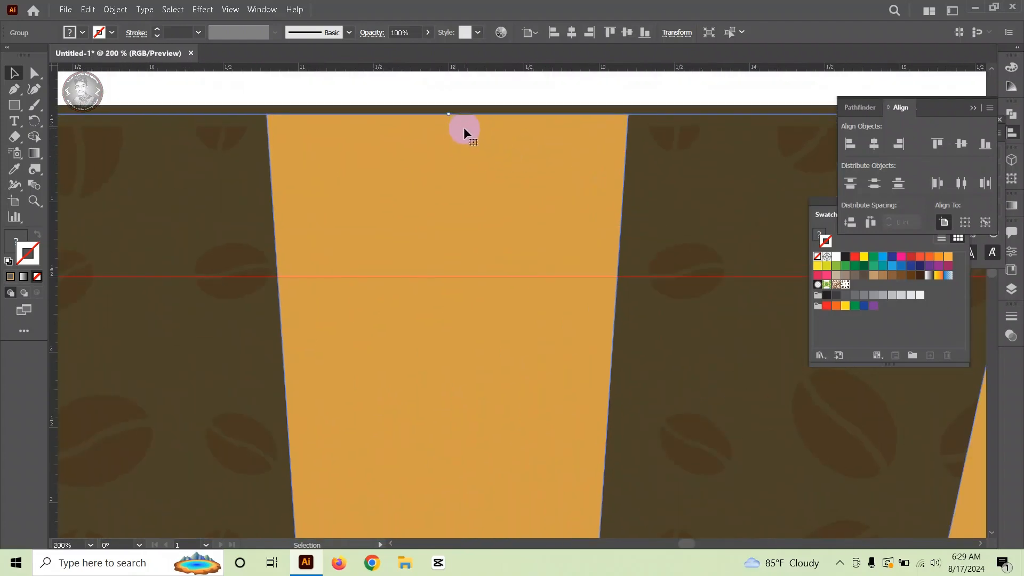
# Step: Examine the sunburst's fit against the poster's edges and margin guides, and clear the selection
pyautogui.scroll(-7, 470, 176)
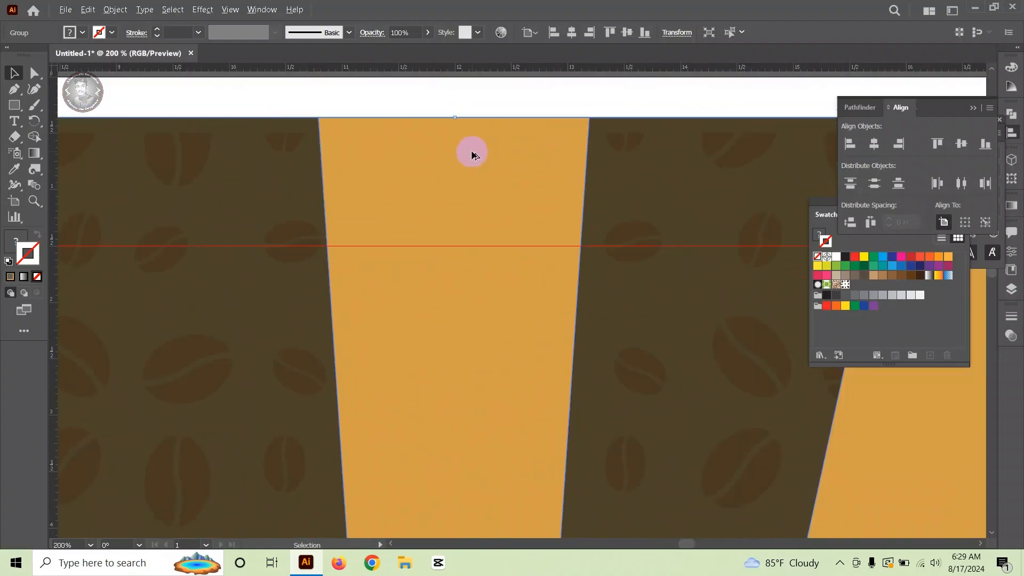
pyautogui.scroll(-1, 481, 223)
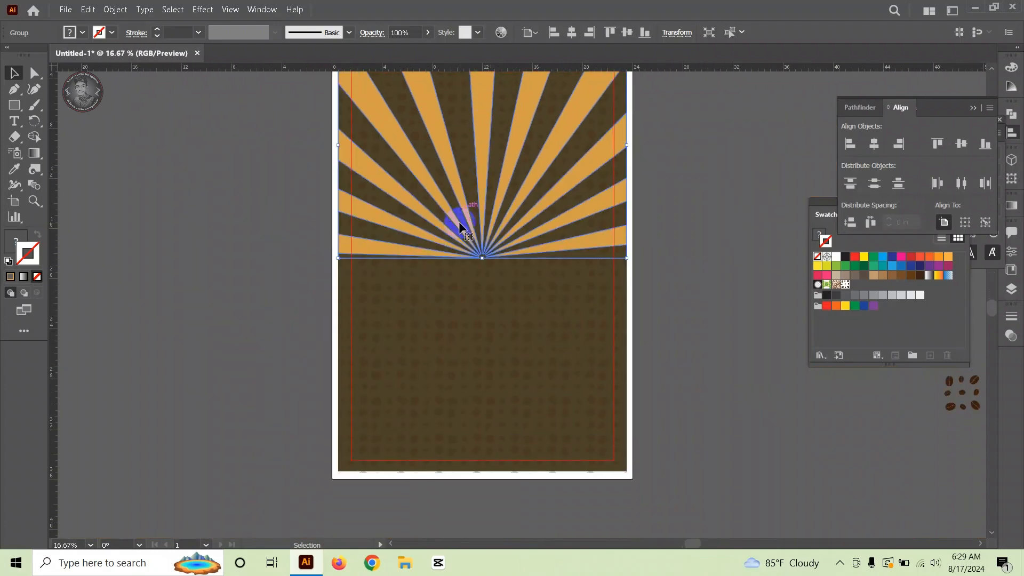
pyautogui.scroll(4, 460, 222)
pyautogui.scroll(-5, 462, 260)
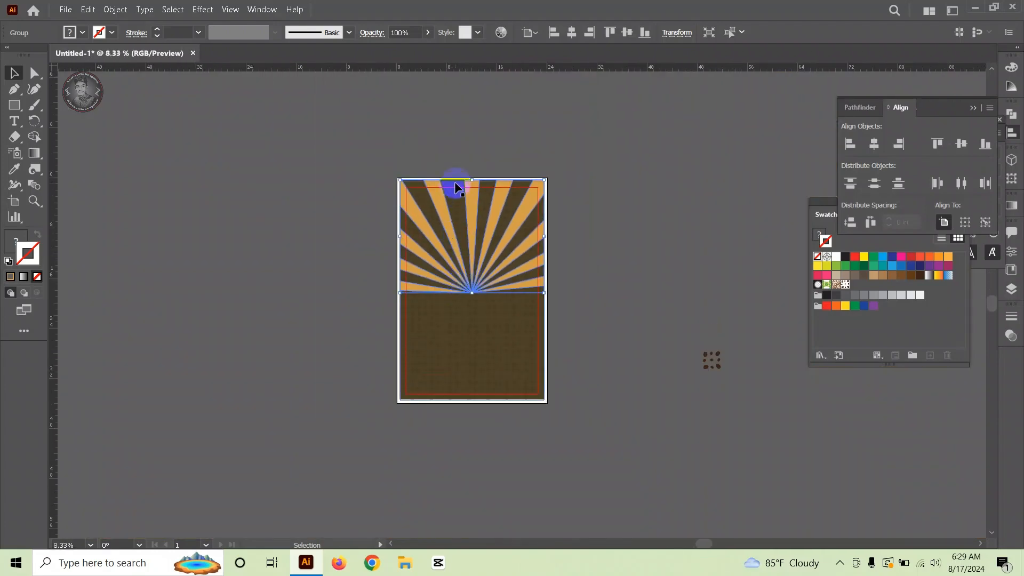
pyautogui.scroll(2, 451, 214)
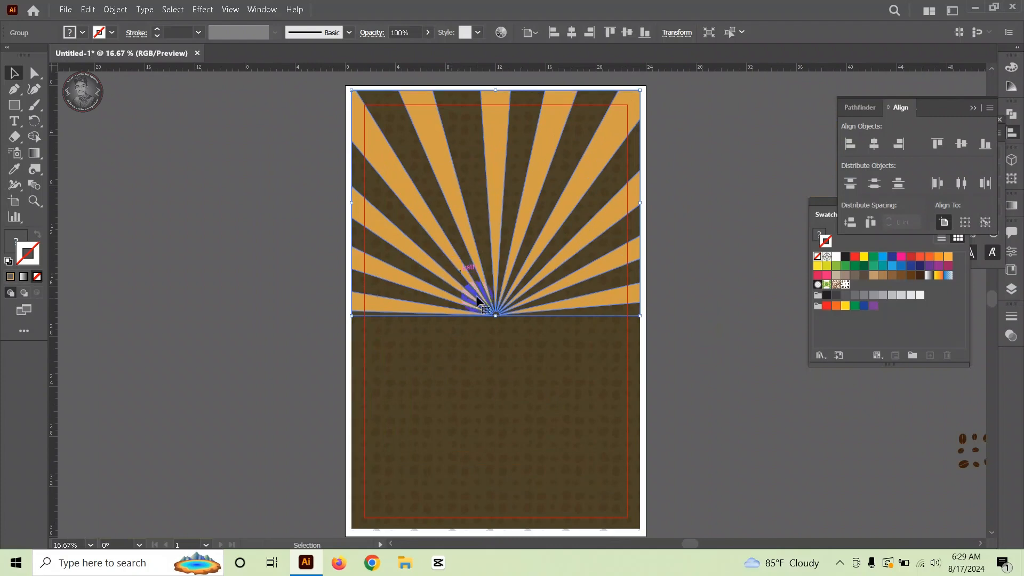
pyautogui.scroll(2, 492, 314)
pyautogui.scroll(-3, 494, 313)
pyautogui.scroll(-3, 496, 313)
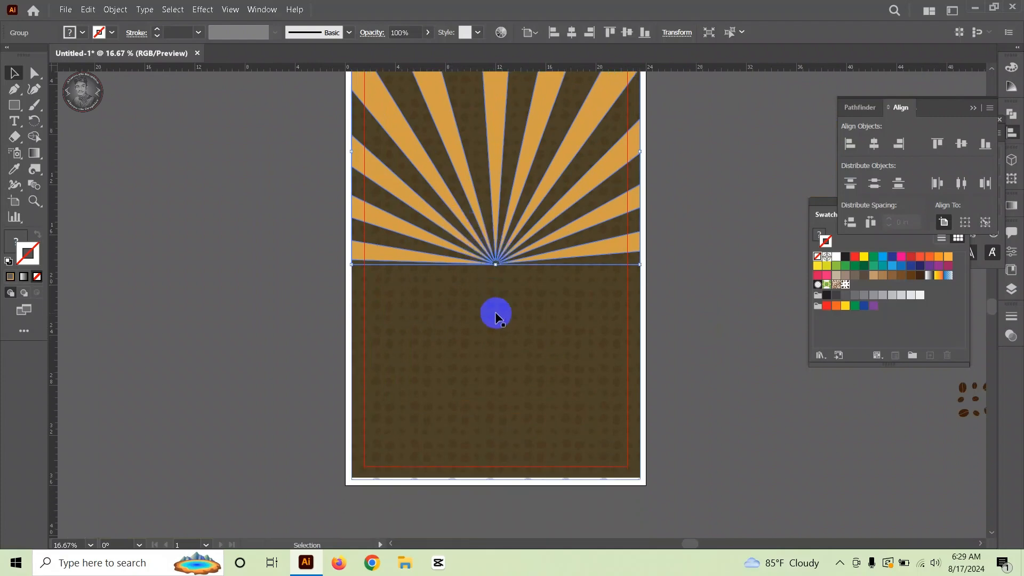
pyautogui.scroll(7, 507, 304)
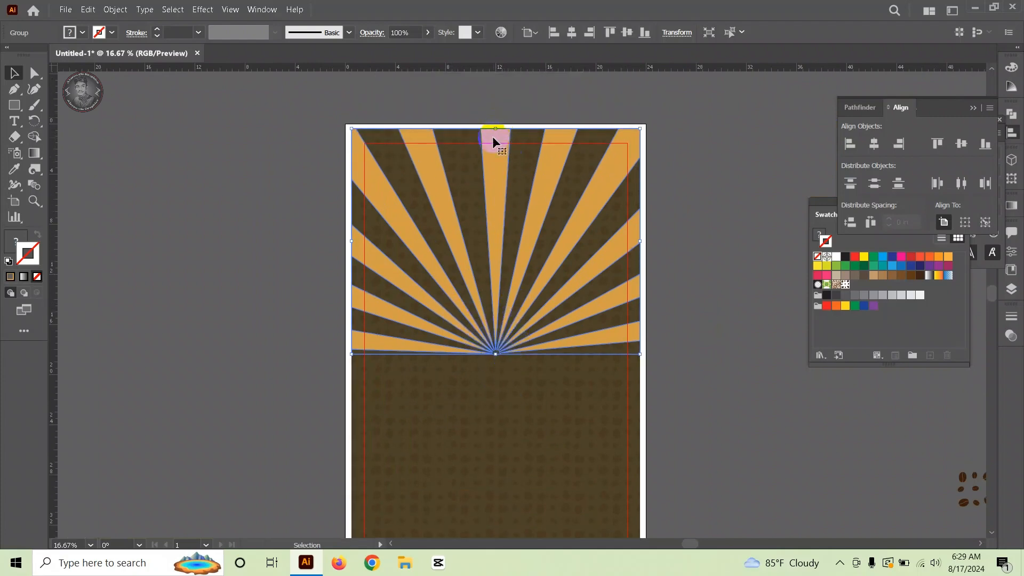
pyautogui.click(295, 158)
pyautogui.scroll(-3, 496, 275)
pyautogui.scroll(1, 496, 273)
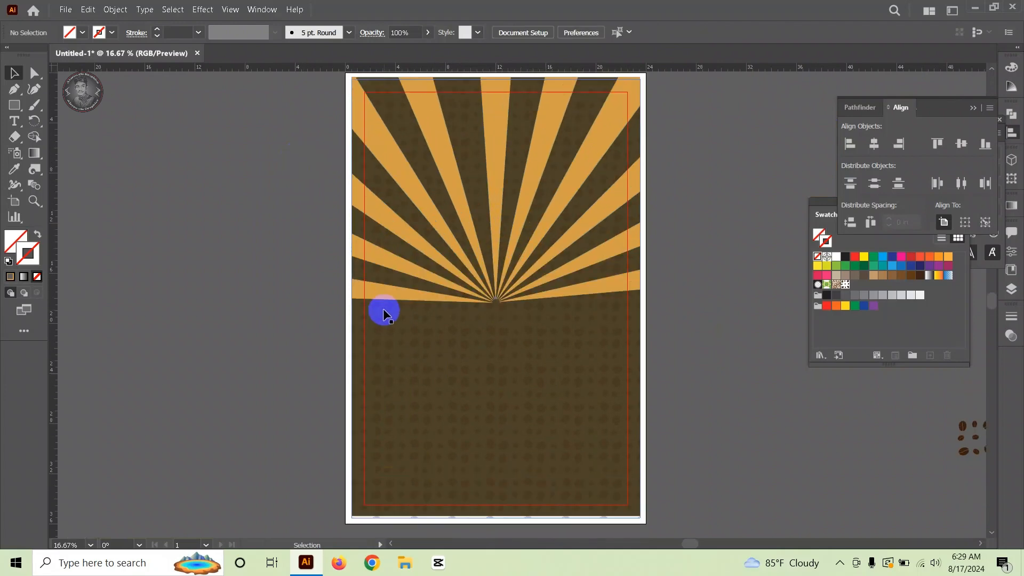
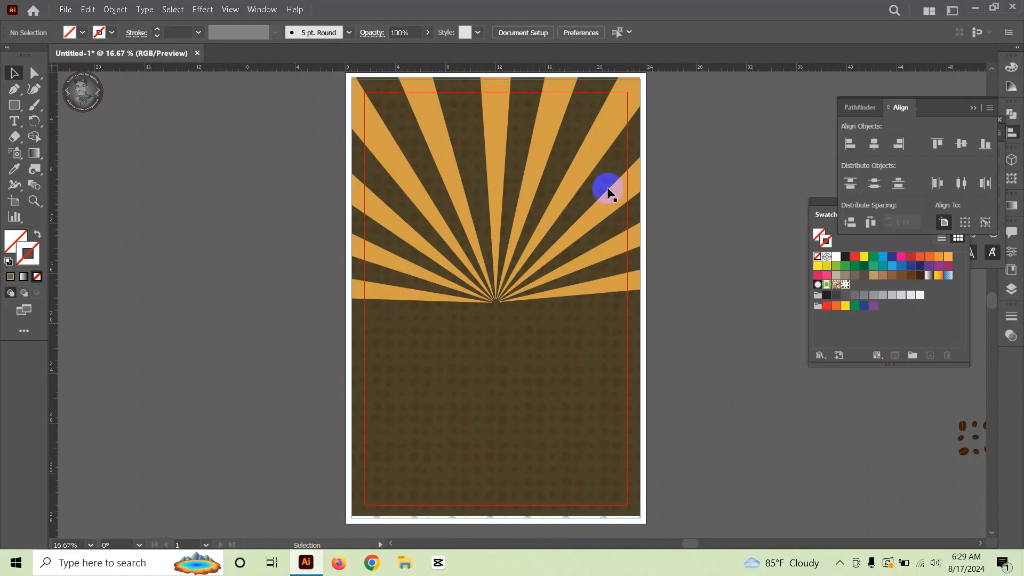
# Step: Draw a large spiral on the empty canvas above the poster with the Spiral tool
pyautogui.moveTo(510, 206); pyautogui.dragTo(507, 353)
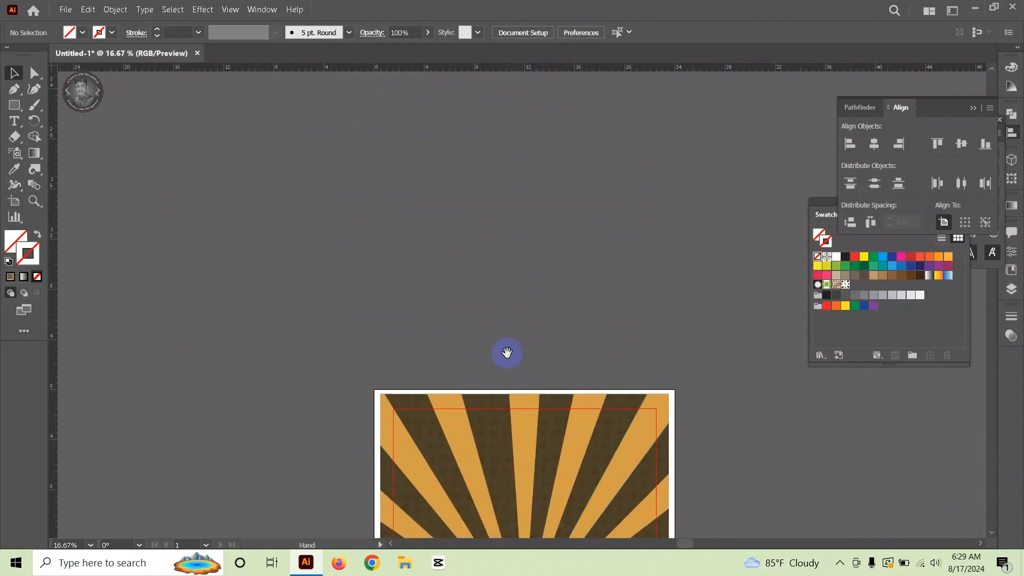
pyautogui.moveTo(481, 202); pyautogui.dragTo(448, 258)
pyautogui.moveTo(15, 105); pyautogui.dragTo(60, 127)
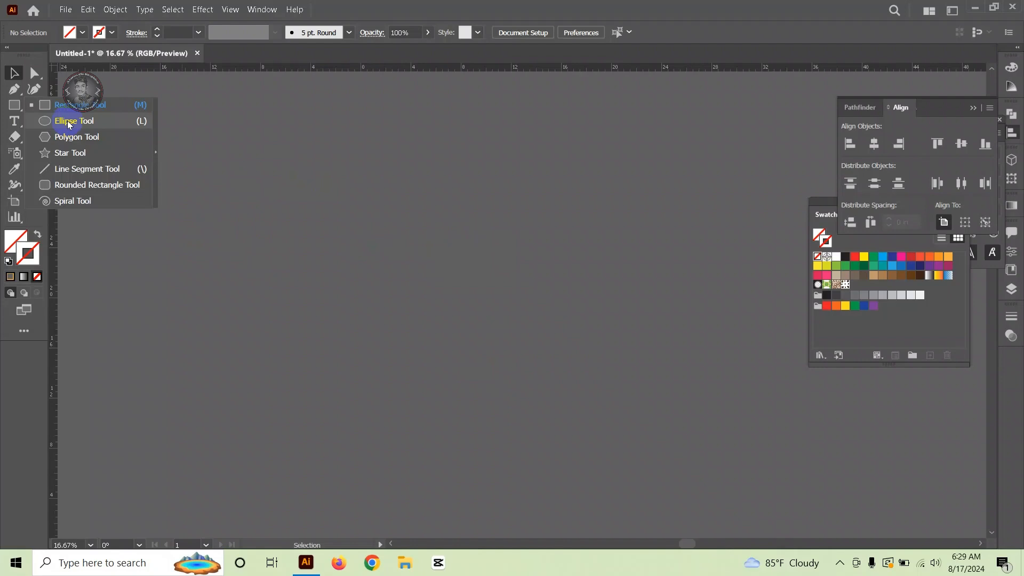
pyautogui.moveTo(71, 124); pyautogui.dragTo(86, 205)
pyautogui.moveTo(427, 186); pyautogui.dragTo(578, 202)
# Step: Set the spiral's stroke weight to 100 pt
pyautogui.click(198, 32)
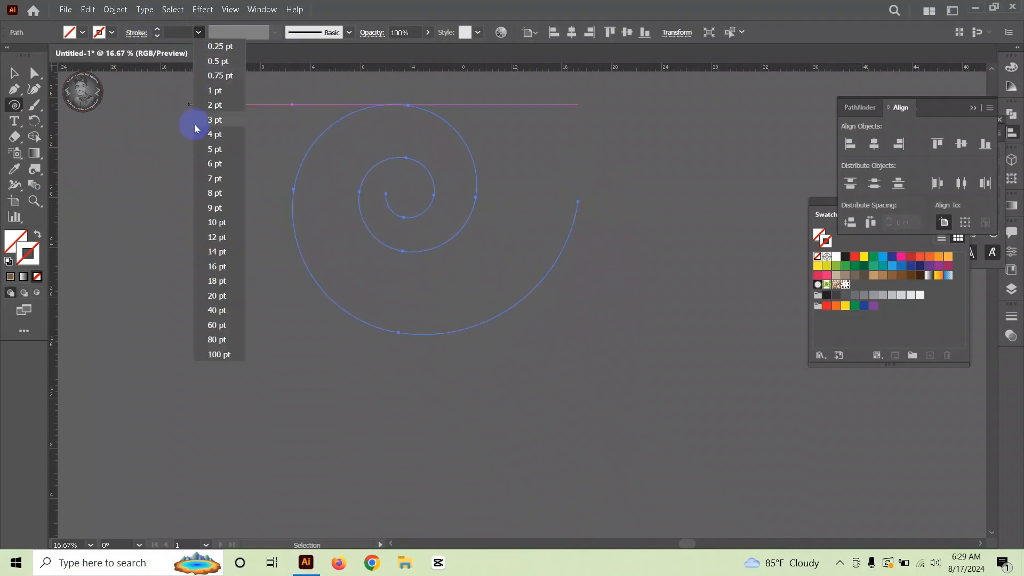
pyautogui.click(227, 316)
pyautogui.click(197, 32)
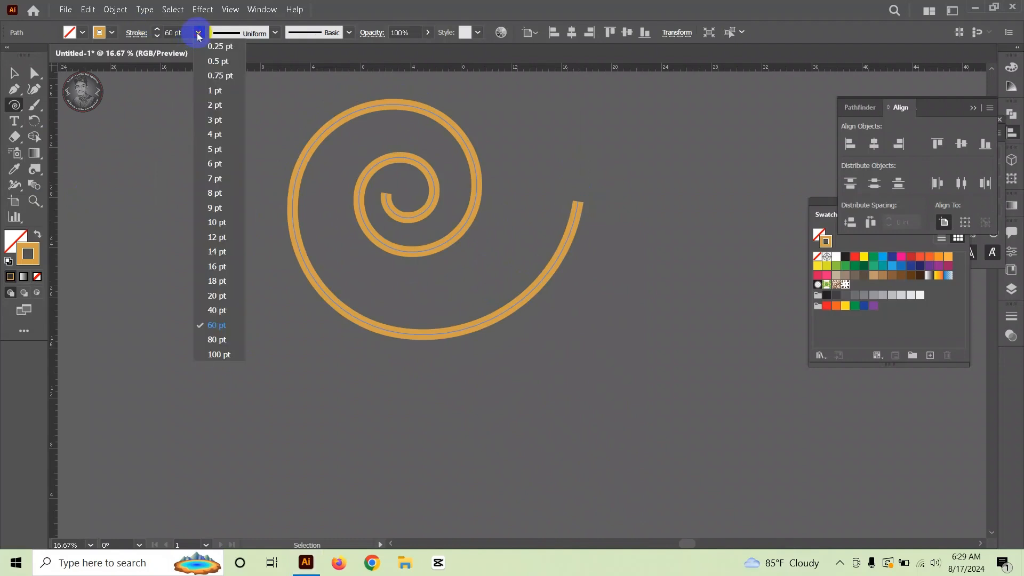
pyautogui.click(219, 353)
# Step: Delete the spiral's outermost segments one after another with Direct Selection, keeping only the tight inner coil
pyautogui.click(13, 73)
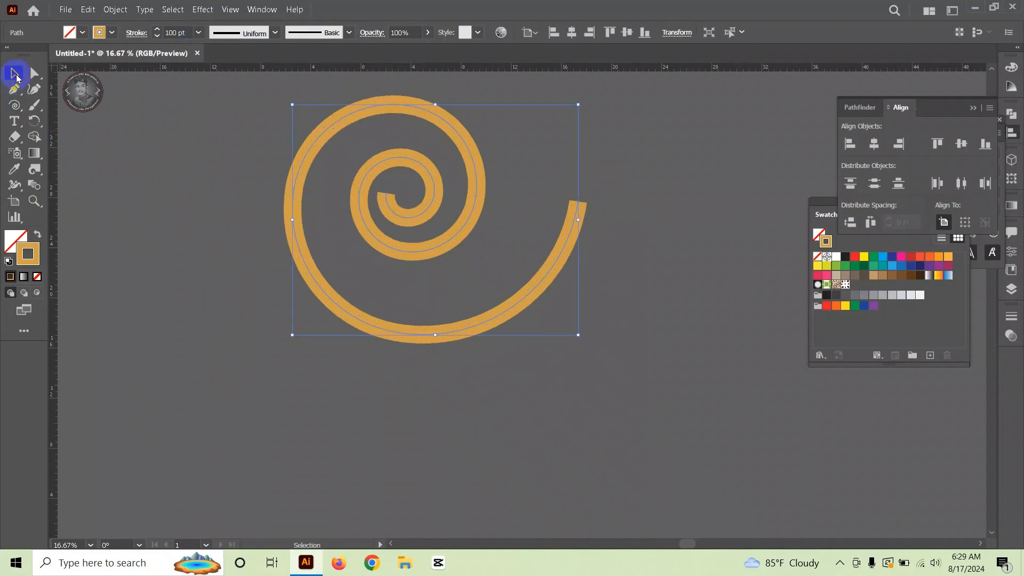
pyautogui.click(34, 74)
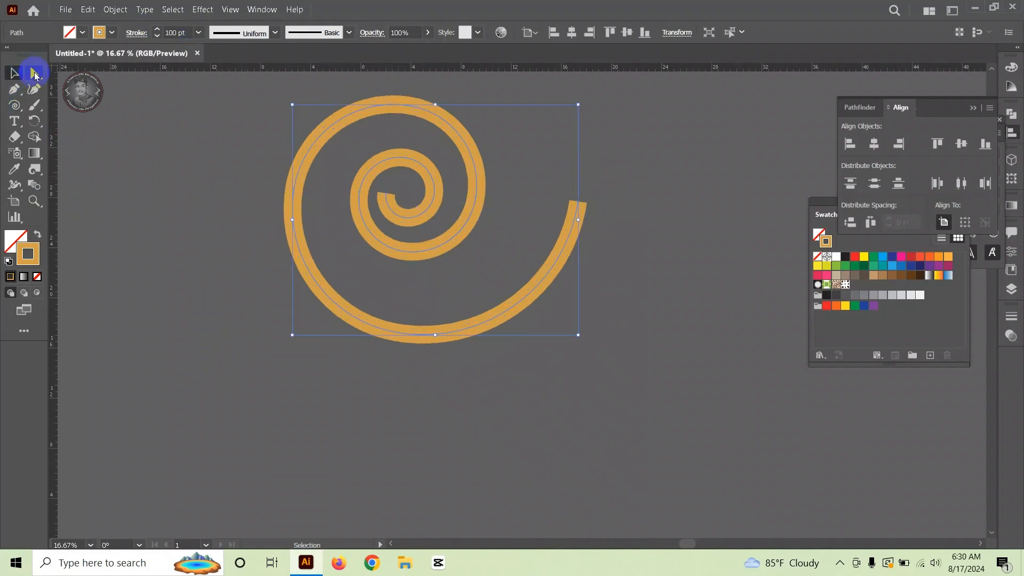
pyautogui.click(555, 189)
pyautogui.press('Delete')
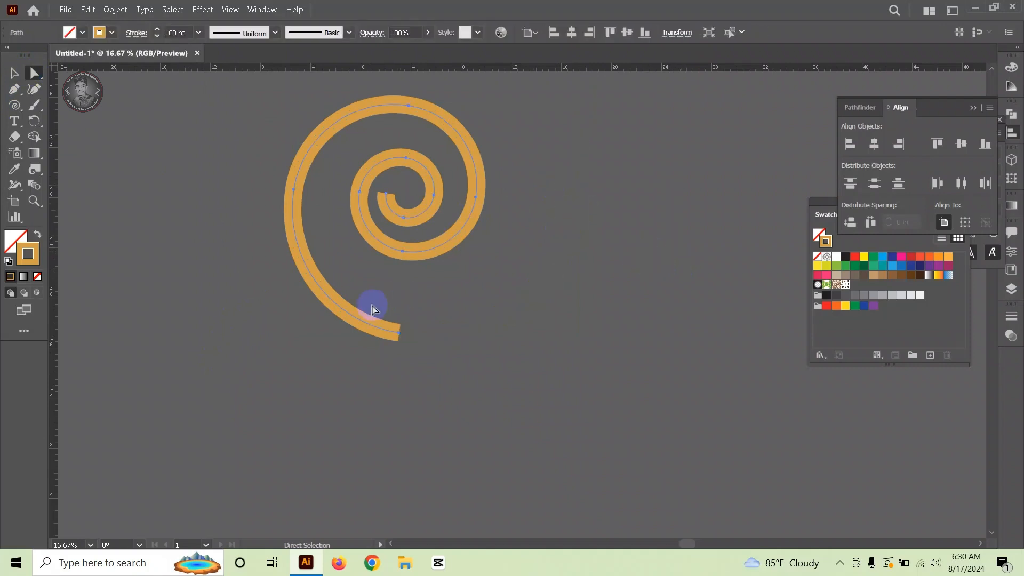
pyautogui.moveTo(414, 354); pyautogui.dragTo(413, 371)
pyautogui.press('Delete')
pyautogui.moveTo(282, 169); pyautogui.dragTo(326, 214)
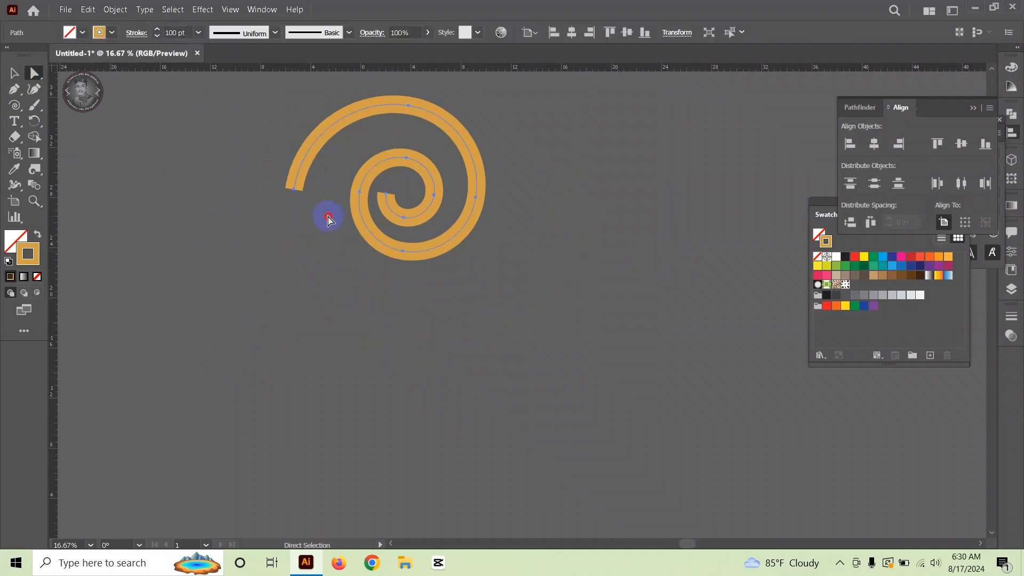
pyautogui.press('Delete')
pyautogui.click(471, 120)
pyautogui.press('Delete')
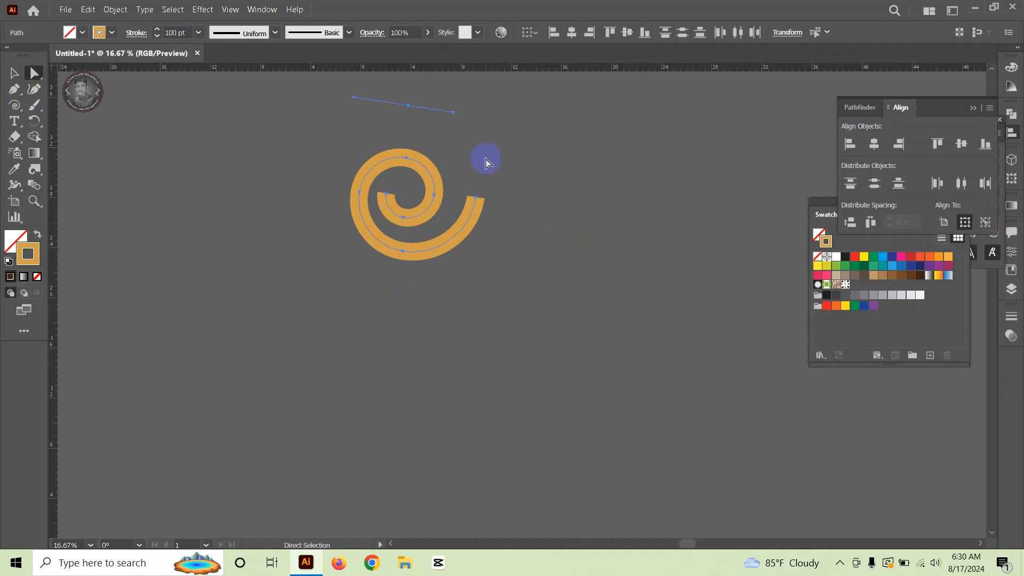
# Step: Apply a width profile tapered at both ends to the remaining spiral and rotate it counterclockwise so its outer tip points up
pyautogui.click(14, 73)
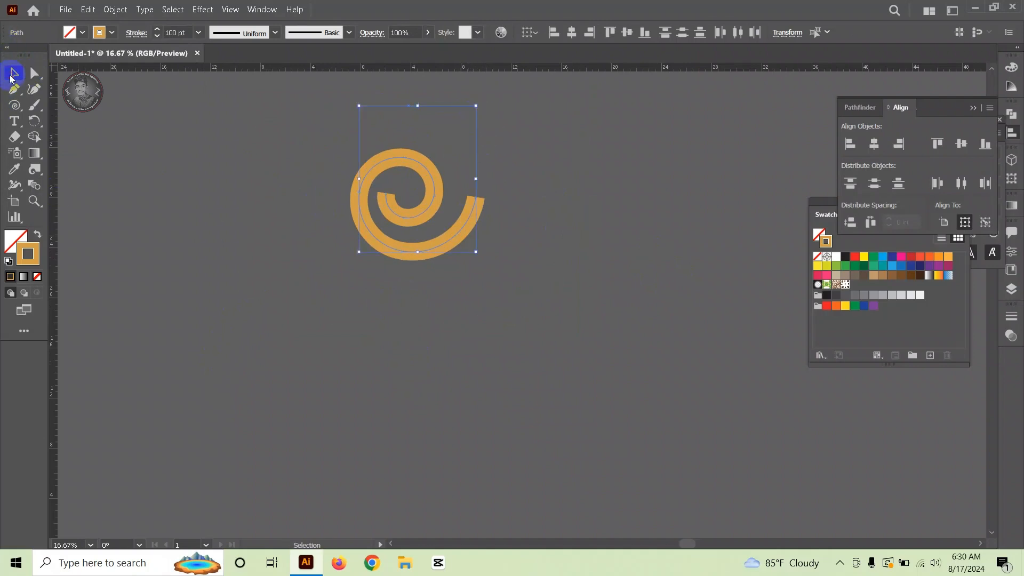
pyautogui.click(275, 33)
pyautogui.click(230, 75)
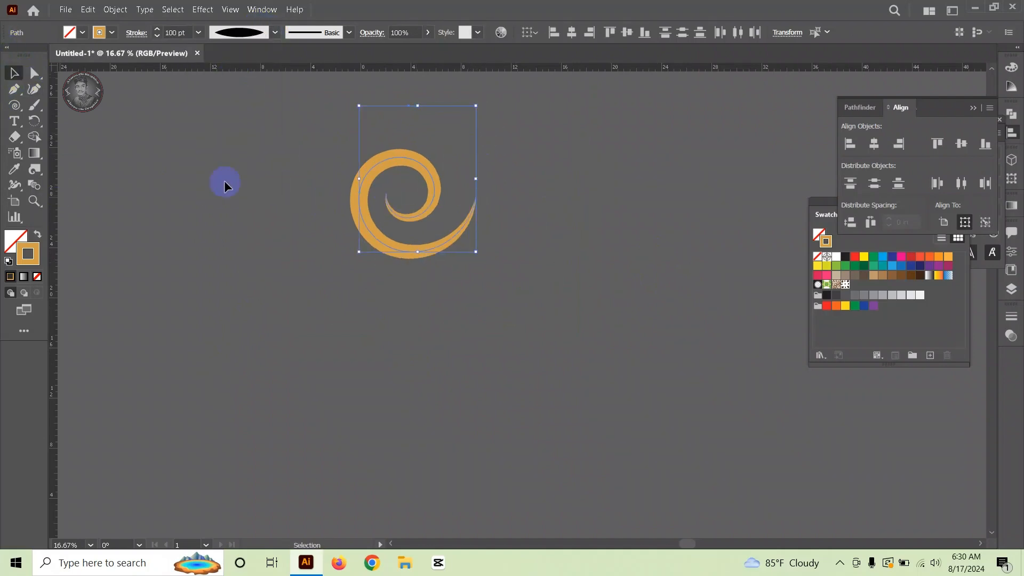
pyautogui.moveTo(480, 254); pyautogui.dragTo(483, 204)
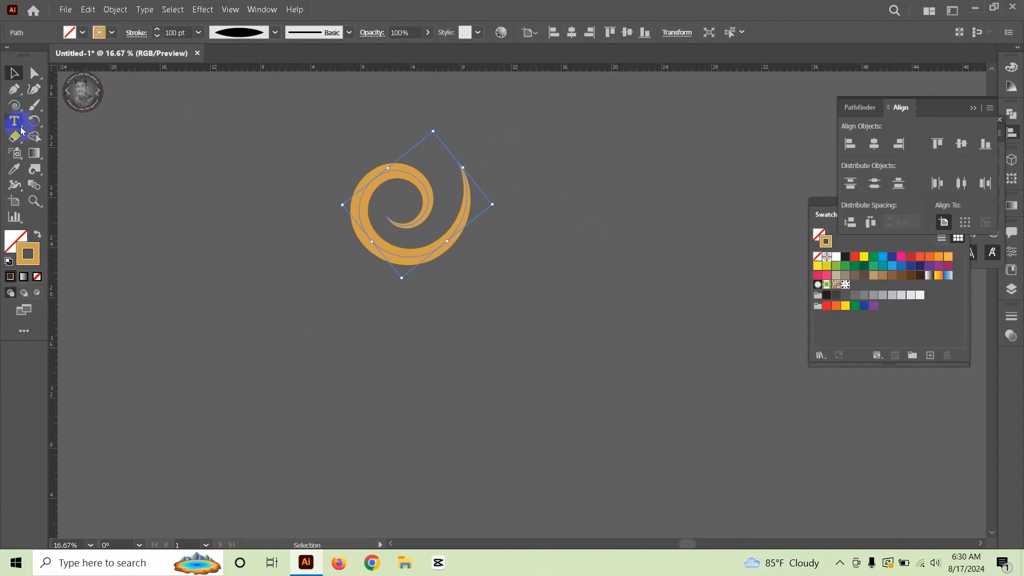
# Step: Draw a circle about 3.03 in wide inside the spiral's inner curl with the Ellipse tool
pyautogui.click(15, 105)
pyautogui.click(57, 118)
pyautogui.click(410, 214)
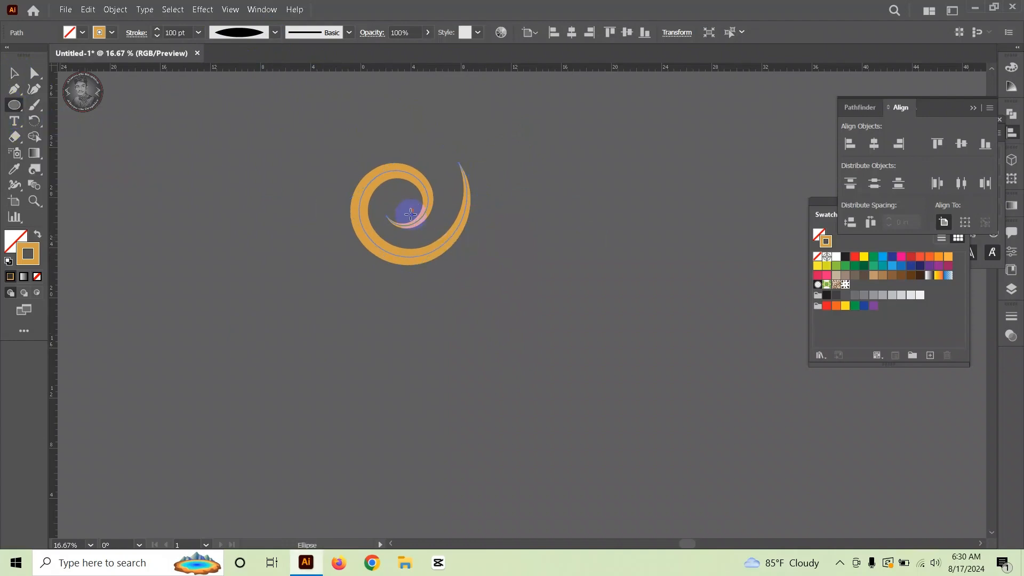
pyautogui.scroll(4, 396, 206)
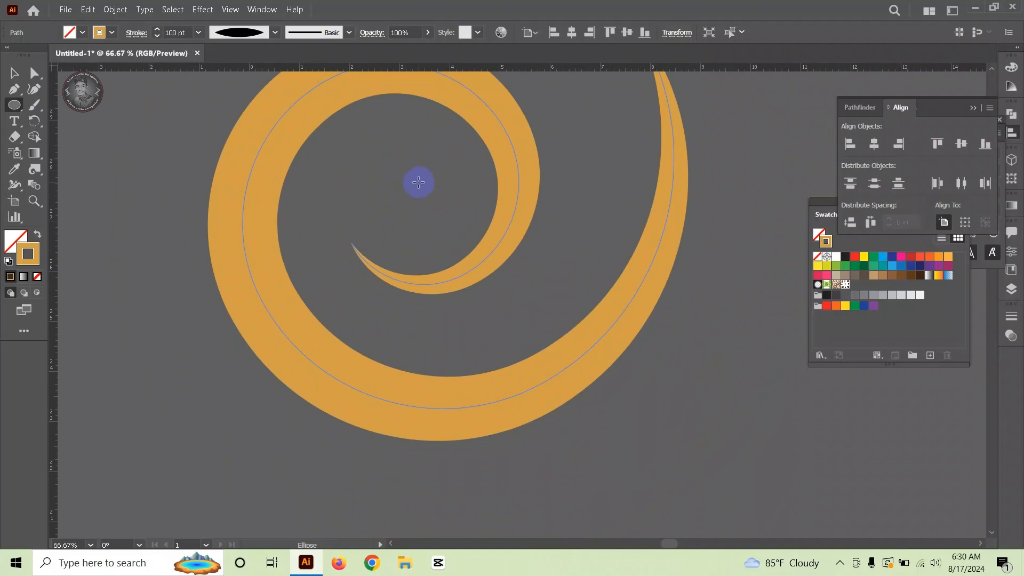
pyautogui.moveTo(420, 191); pyautogui.dragTo(496, 248)
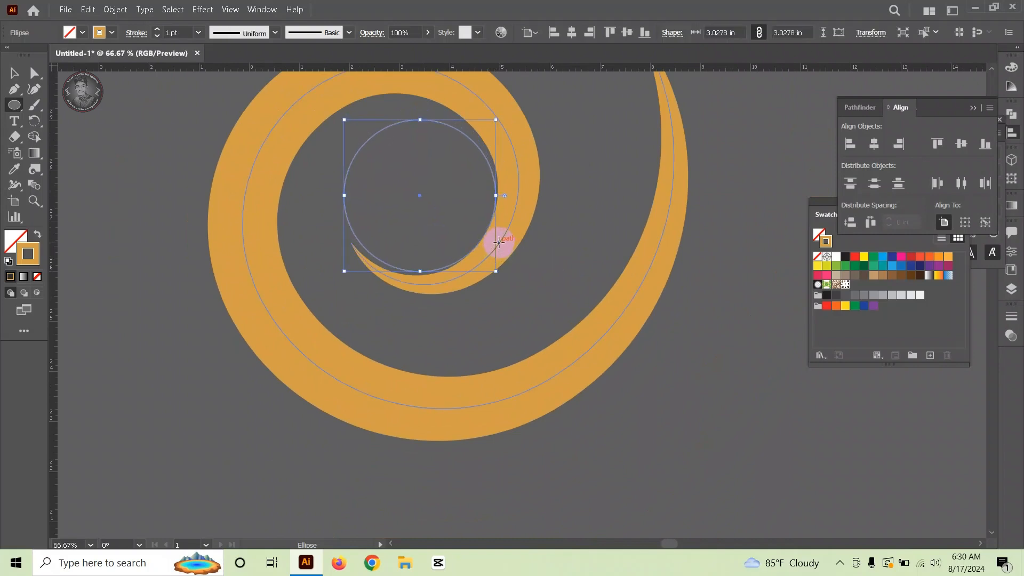
# Step: Nudge the circle down in small increments and adjust it sideways until it fits against the spiral's inner curl
pyautogui.press('Left')
pyautogui.press('Left')
pyautogui.press('Left')
pyautogui.press('Left')
pyautogui.press('Left')
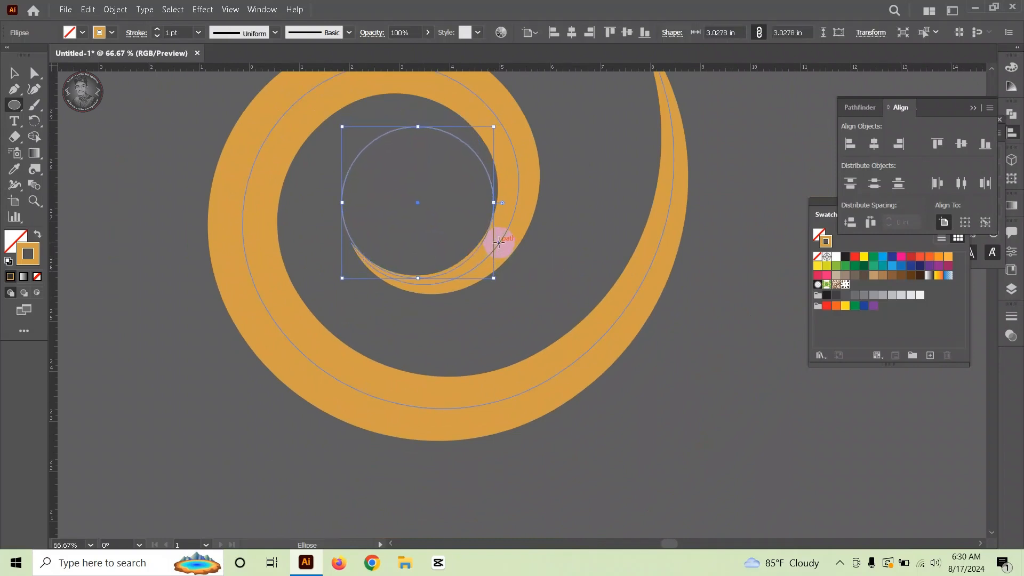
pyautogui.press('Right')
pyautogui.press('Down')
pyautogui.press('Down')
pyautogui.press('Down')
pyautogui.press('Down')
pyautogui.press('Down')
pyautogui.press('Down')
pyautogui.press('Down')
pyautogui.press('Right')
pyautogui.press('Right')
pyautogui.press('Right')
pyautogui.press('Right')
pyautogui.press('Right')
pyautogui.press('Right')
pyautogui.press('Right')
pyautogui.press('Right')
pyautogui.press('Right')
pyautogui.press('Right')
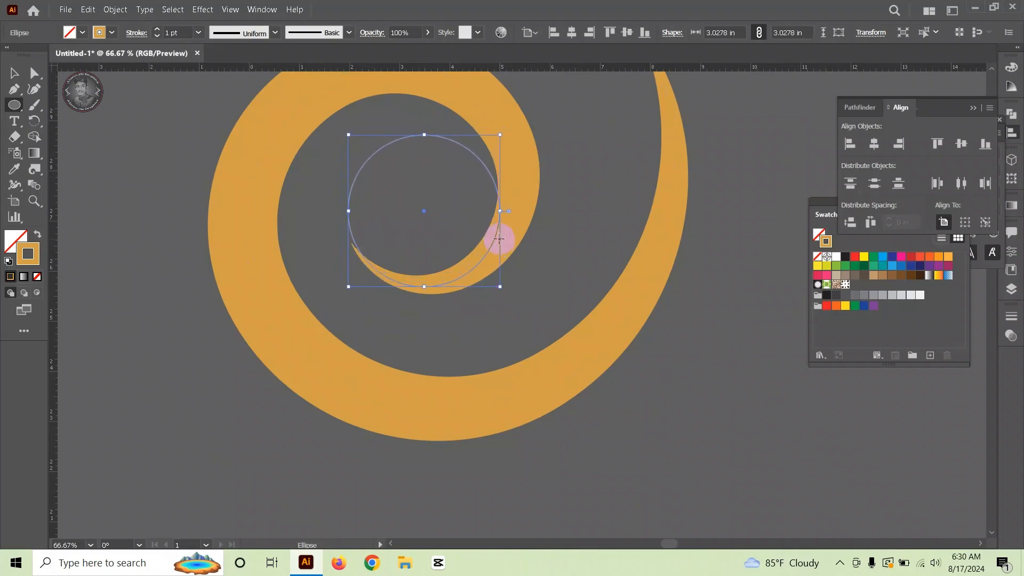
pyautogui.press('Down')
pyautogui.press('Down')
pyautogui.press('Down')
pyautogui.press('Down')
pyautogui.press('Down')
pyautogui.press('Left')
pyautogui.press('Left')
pyautogui.press('Left')
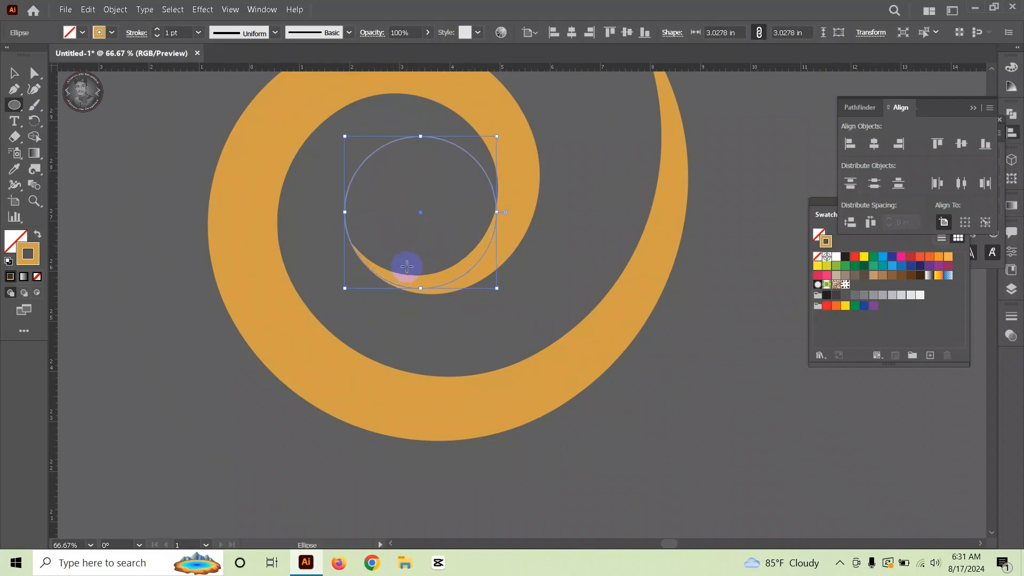
# Step: Swap the circle's stroke and fill so it is solid gold, and select it together with the spiral
pyautogui.click(36, 236)
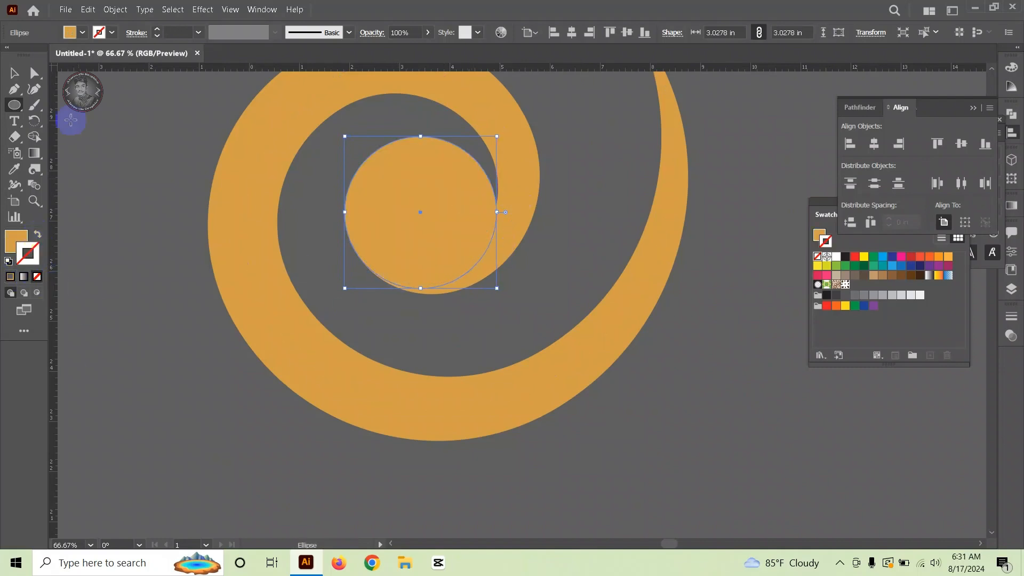
pyautogui.click(14, 73)
pyautogui.keyDown('shift'); pyautogui.click(239, 186); pyautogui.keyUp('shift')
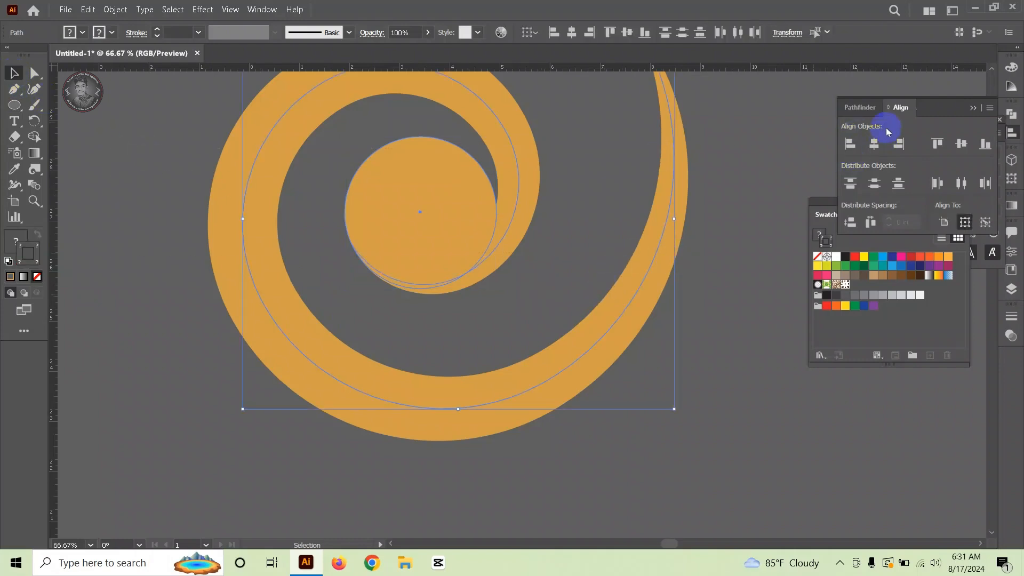
# Step: Try to unite the circle and the spiral into one shape with Pathfinder
pyautogui.click(861, 107)
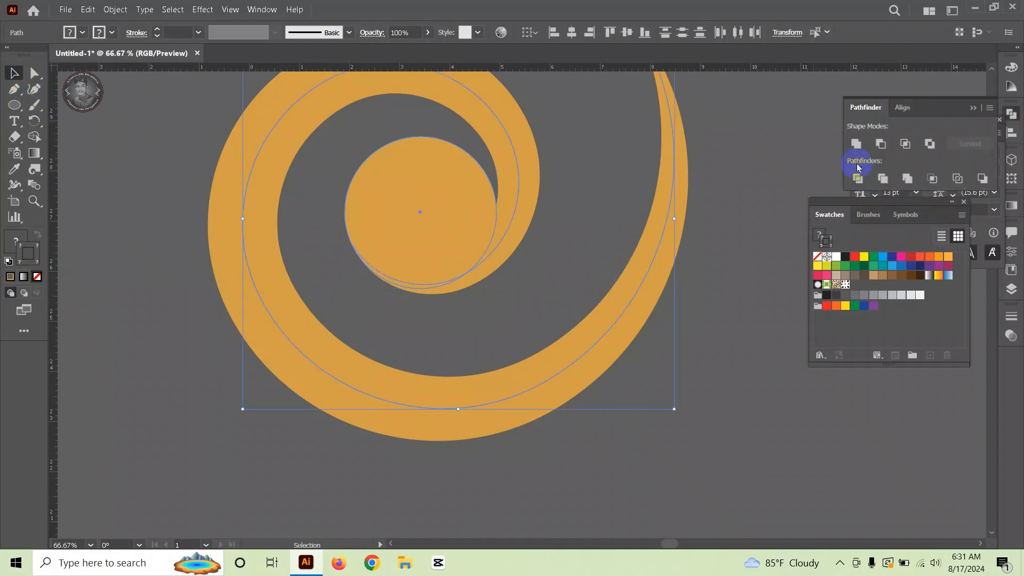
pyautogui.click(856, 144)
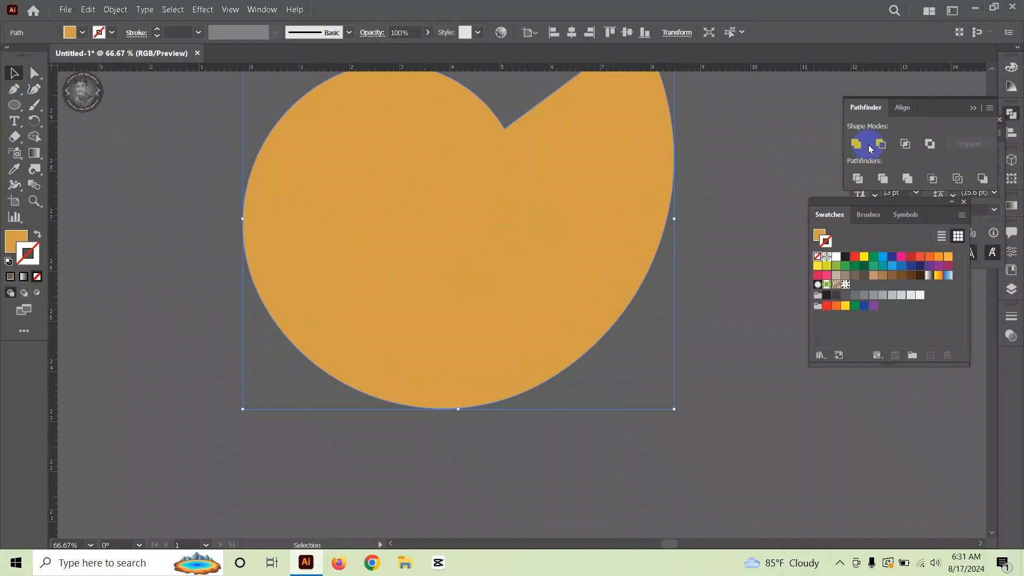
pyautogui.hotkey('ctrl', 'z')
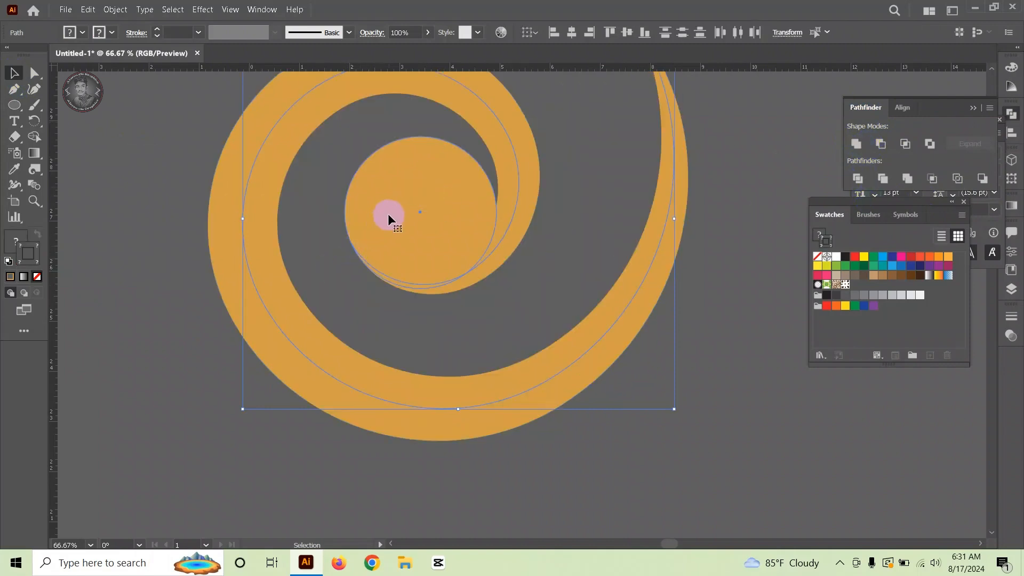
# Step: Expand the appearance of the spiral and circle, and unite them into one solid shape
pyautogui.click(115, 9)
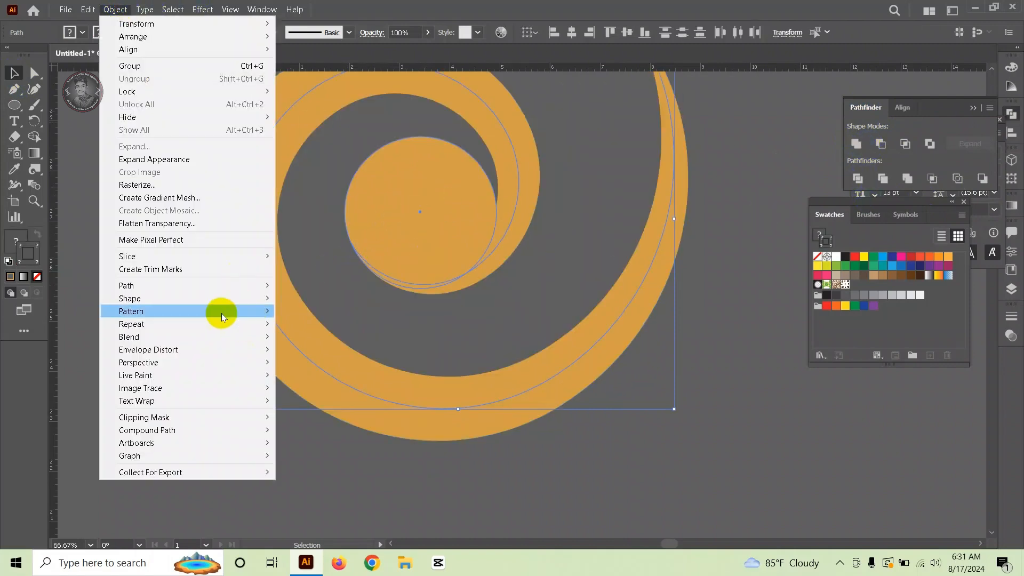
pyautogui.click(176, 159)
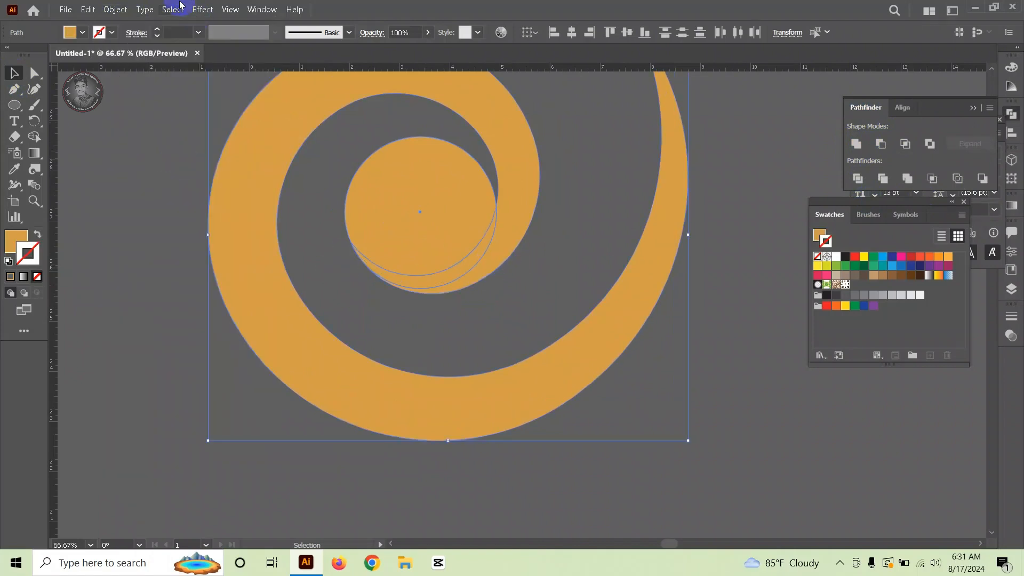
pyautogui.click(116, 9)
pyautogui.click(155, 148)
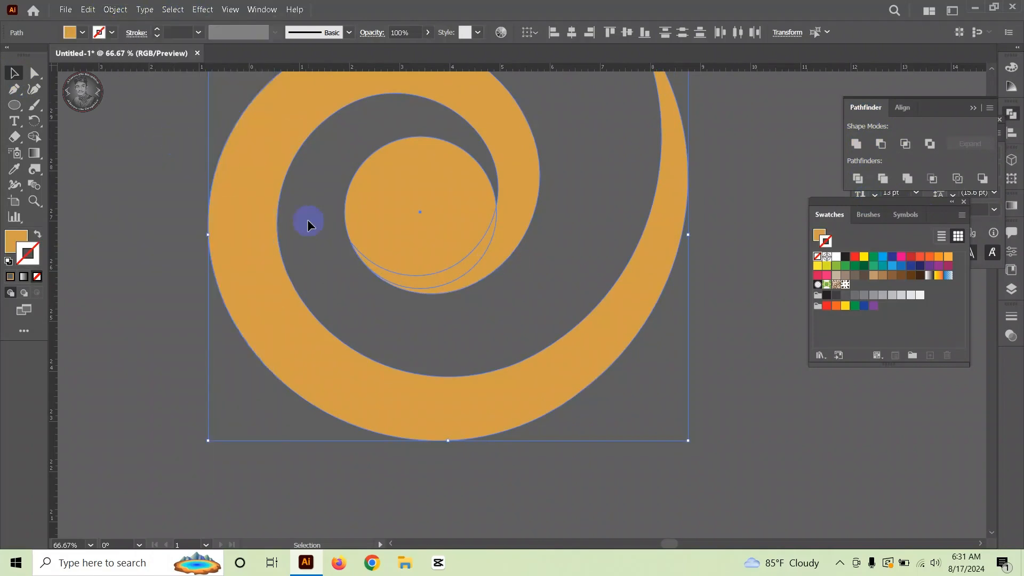
pyautogui.click(857, 145)
pyautogui.click(856, 145)
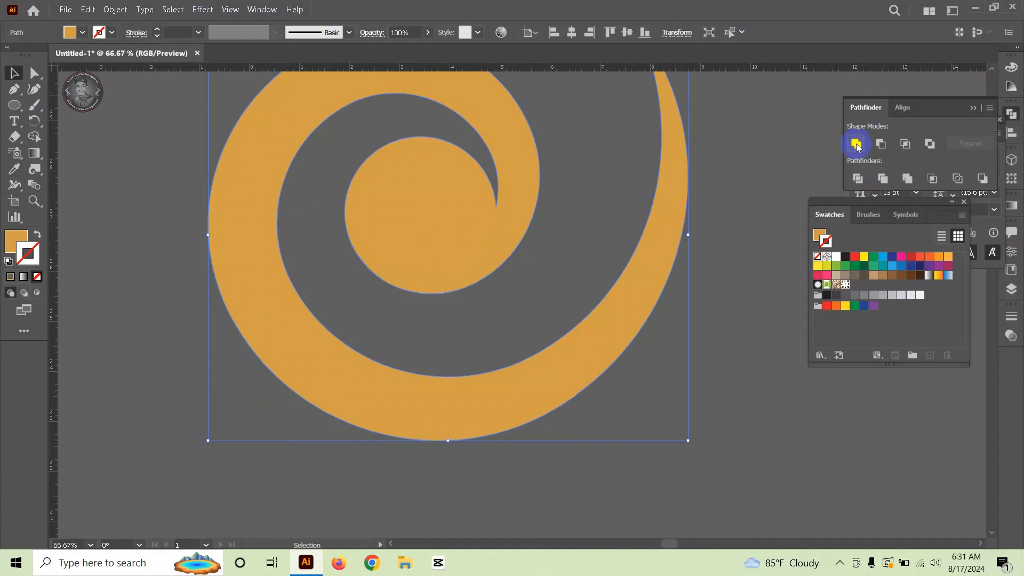
# Step: Place a duplicate of the united spiral on the empty canvas to the left of the original
pyautogui.scroll(-2, 395, 269)
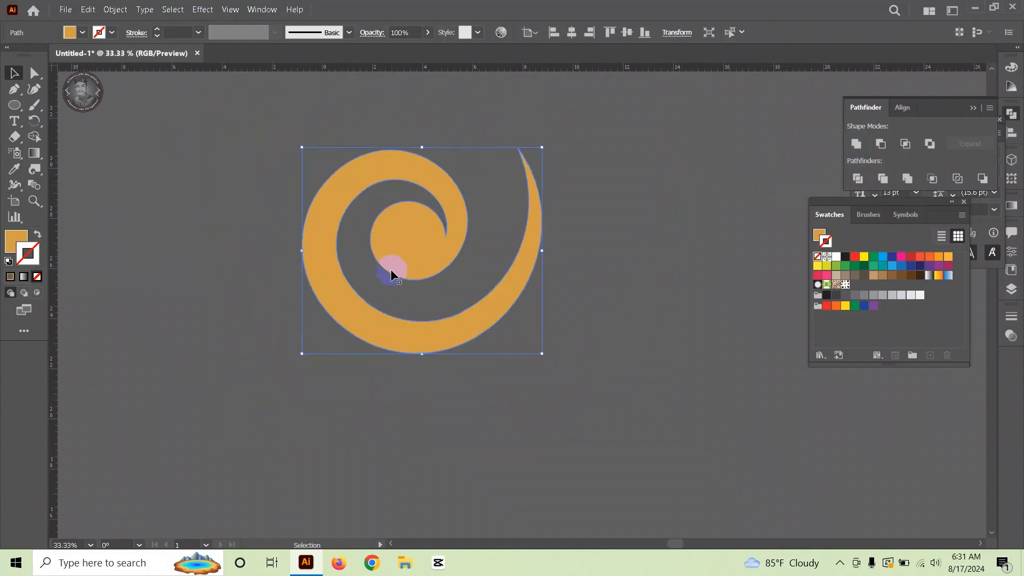
pyautogui.scroll(-3, 557, 236)
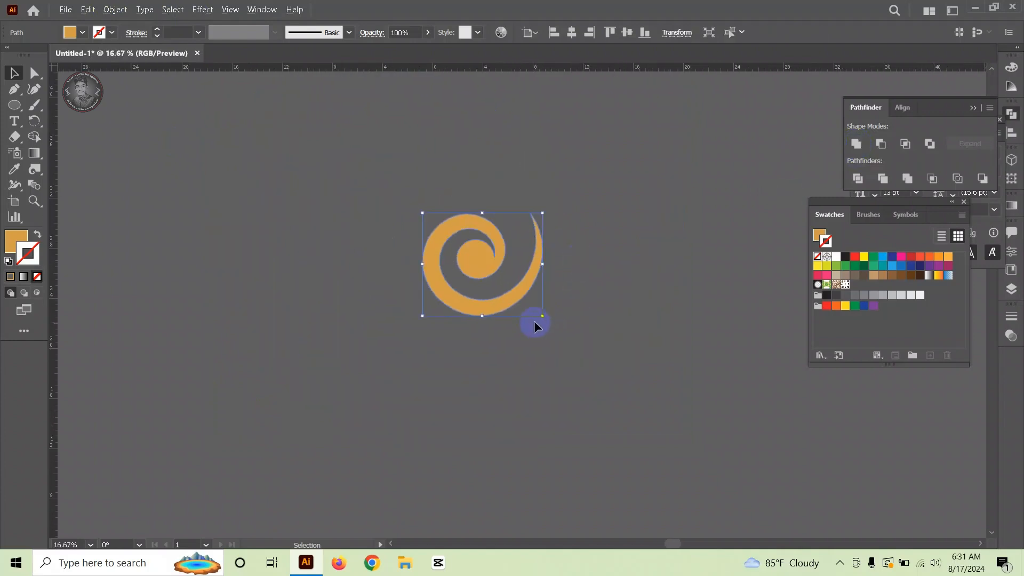
pyautogui.click(489, 307)
pyautogui.moveTo(489, 309); pyautogui.dragTo(201, 302)
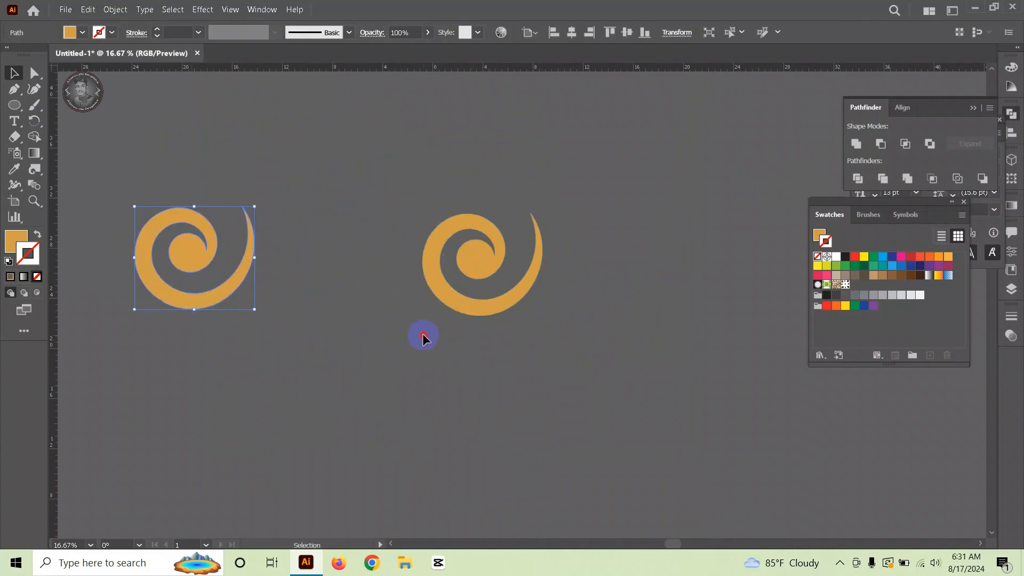
# Step: Squash the original spiral vertically to about a third of its height, keeping its width, and deselect it
pyautogui.click(462, 305)
pyautogui.scroll(-1, 527, 303)
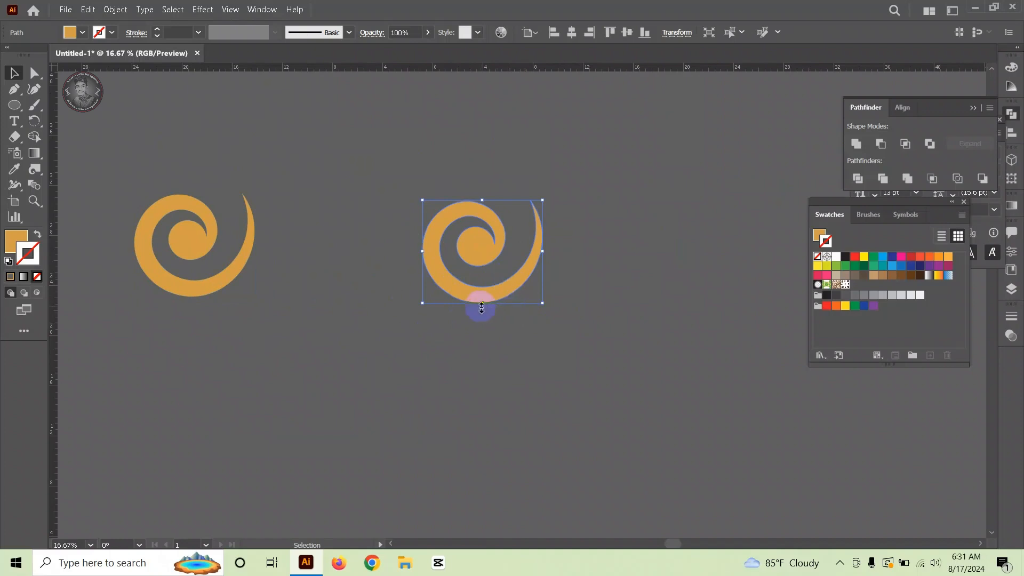
pyautogui.click(495, 220)
pyautogui.moveTo(482, 200); pyautogui.dragTo(481, 266)
pyautogui.click(487, 334)
# Step: Draw an upright ellipse about 11.55 by 13.79 in over the flattened spiral, with a gold stroke and no fill
pyautogui.scroll(3, 485, 320)
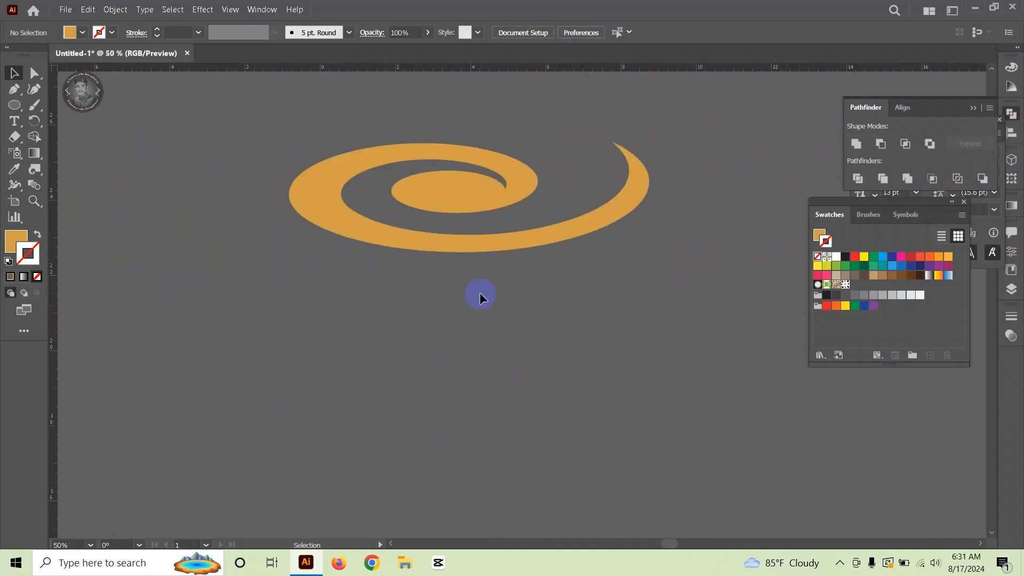
pyautogui.scroll(-1, 479, 292)
pyautogui.scroll(-1, 479, 292)
pyautogui.click(14, 105)
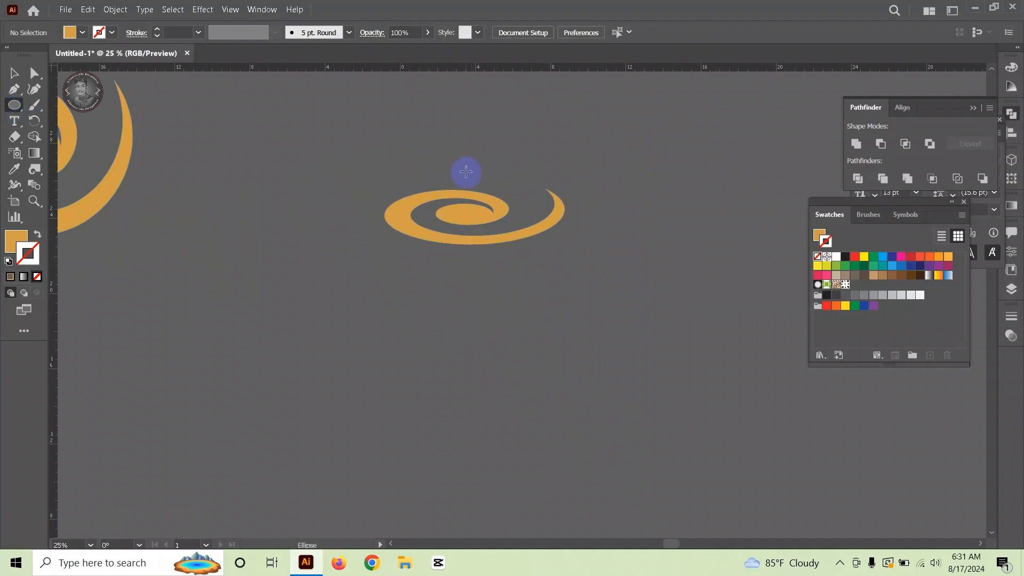
pyautogui.moveTo(395, 180)
pyautogui.mouseDown()
pyautogui.moveTo(590, 436)
pyautogui.moveTo(612, 440)
pyautogui.mouseUp()
pyautogui.click(36, 235)
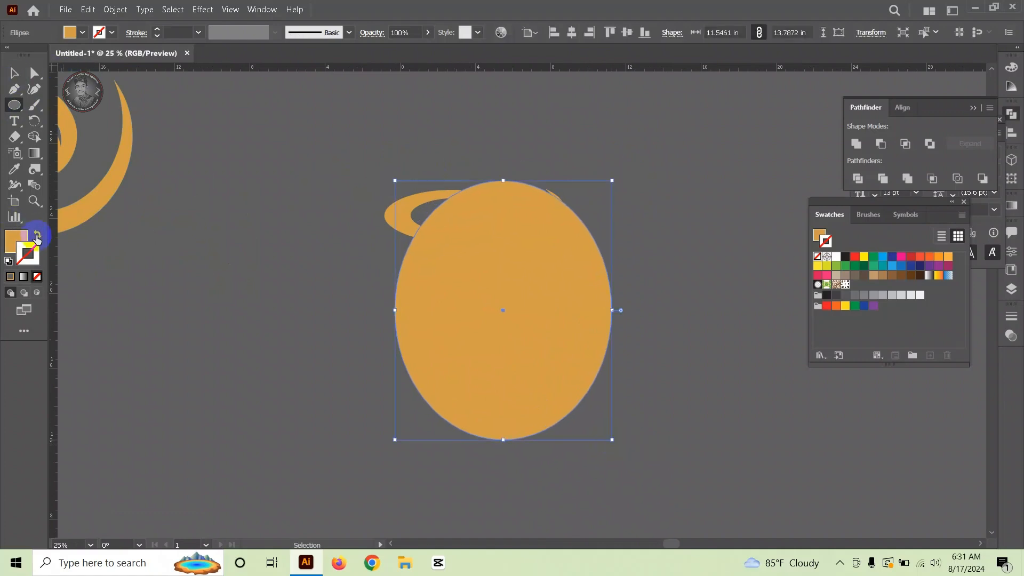
# Step: Move the ellipse so it surrounds the flattened spiral in its upper half, and resize it to about 10.53 by 13.23 in
pyautogui.click(8, 78)
pyautogui.click(598, 309)
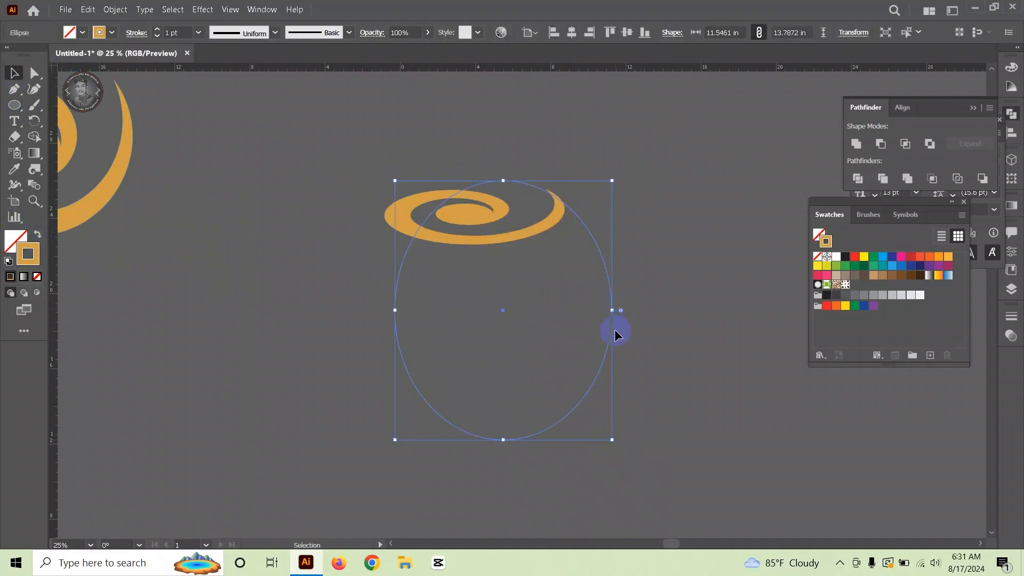
pyautogui.moveTo(609, 332); pyautogui.dragTo(578, 267)
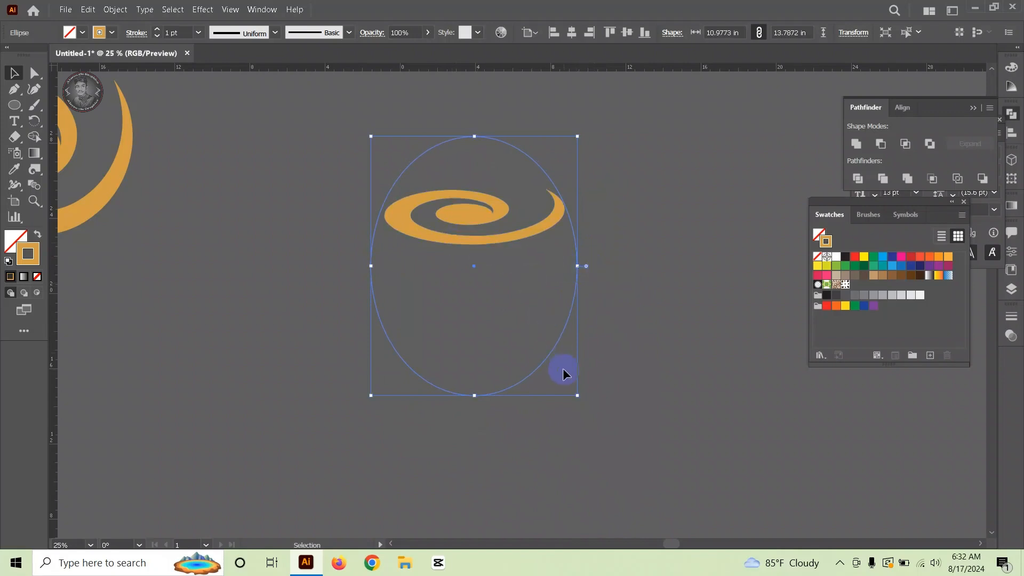
pyautogui.moveTo(579, 397); pyautogui.dragTo(574, 389)
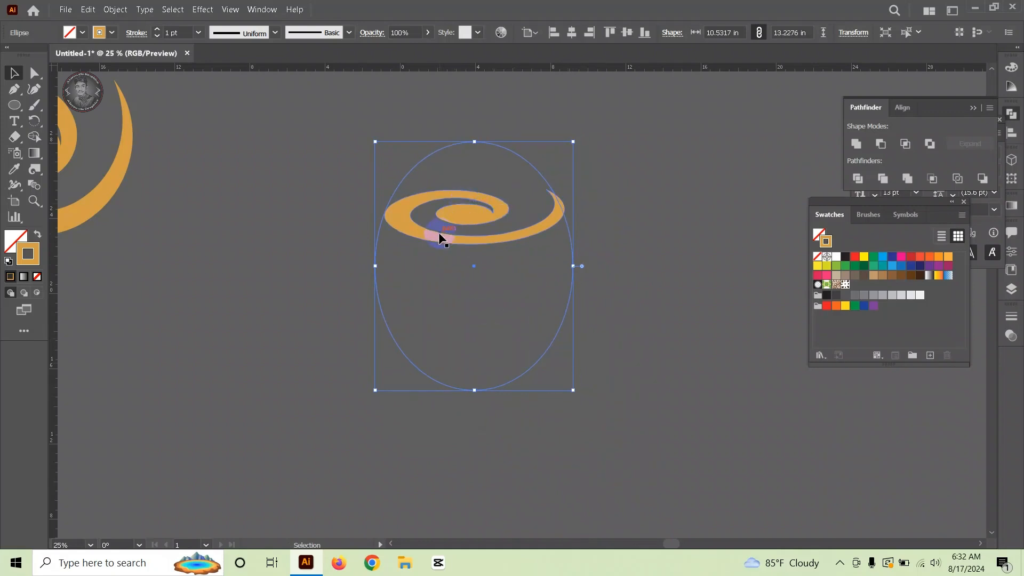
# Step: Draw a flat ellipse about 10.44 by 5.23 in around the flattened spiral, spanning the upright ellipse's width
pyautogui.scroll(3, 415, 268)
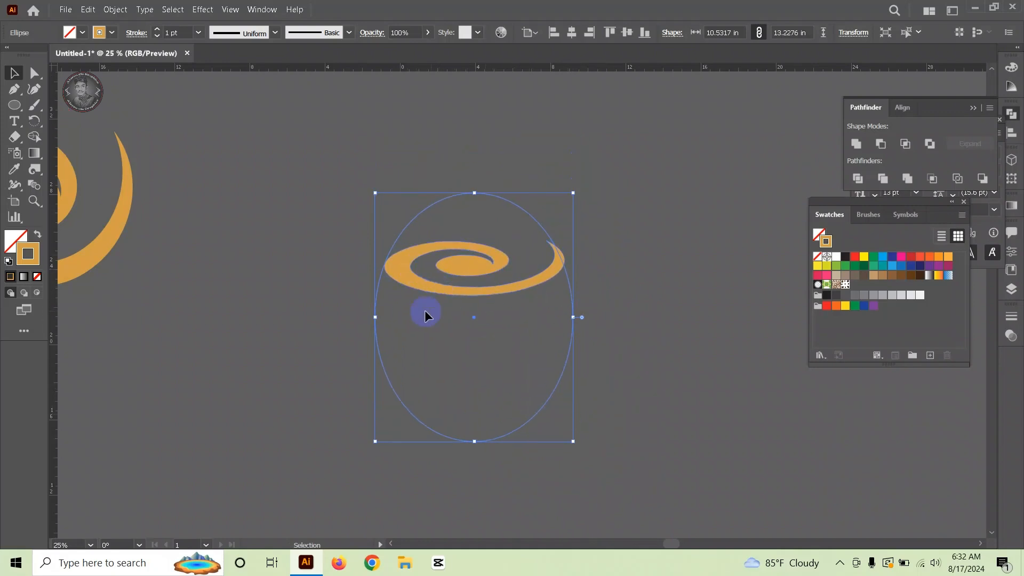
pyautogui.click(13, 107)
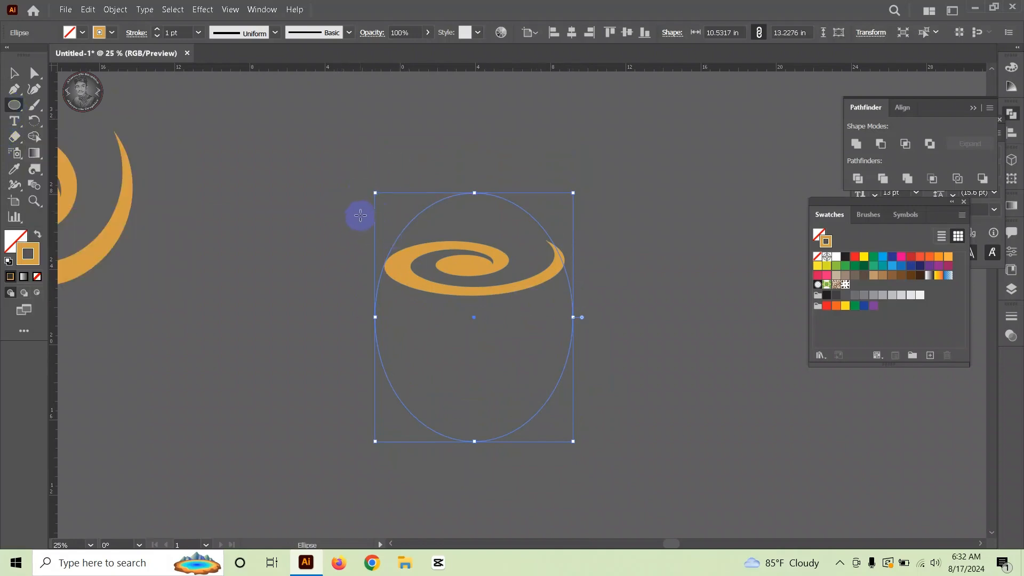
pyautogui.moveTo(384, 196); pyautogui.dragTo(517, 296)
pyautogui.press('v')
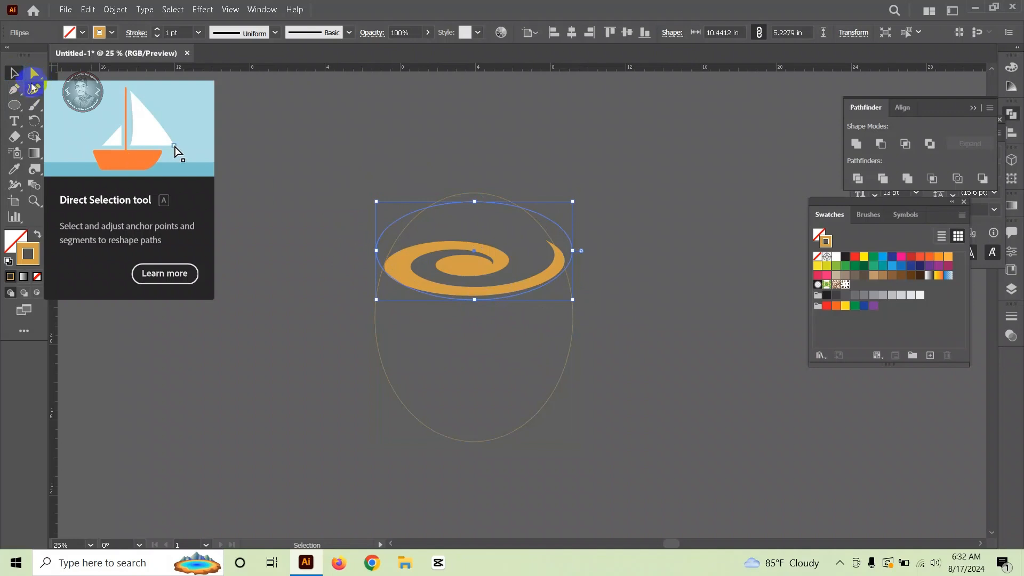
# Step: Reshape the flat ellipse's lower curve by pulling horizontal handles from its lowest point with the Anchor Point tool, and deselect it
pyautogui.click(14, 88)
pyautogui.click(80, 105)
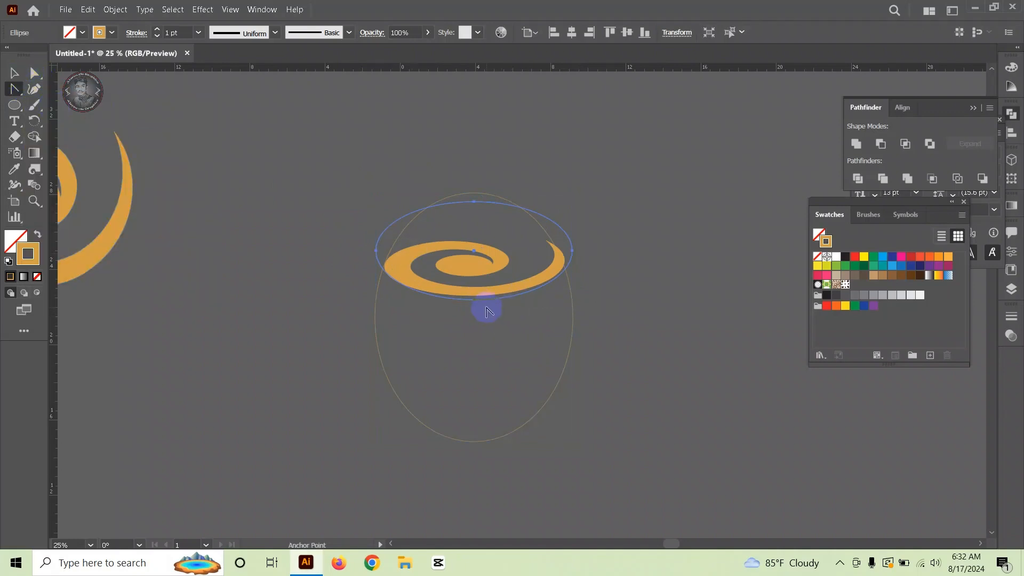
pyautogui.click(475, 301)
pyautogui.moveTo(477, 303); pyautogui.dragTo(413, 294)
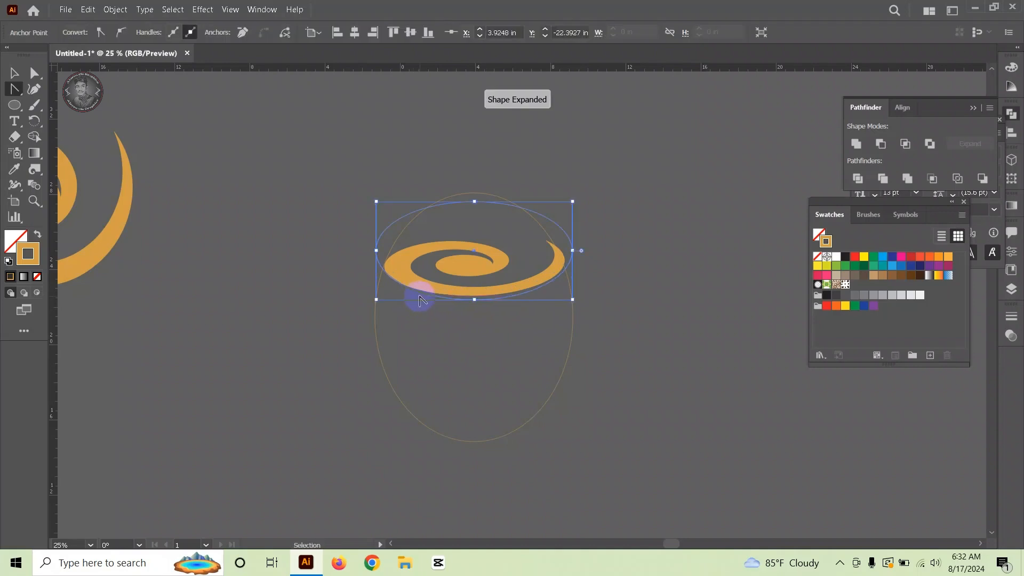
pyautogui.click(14, 73)
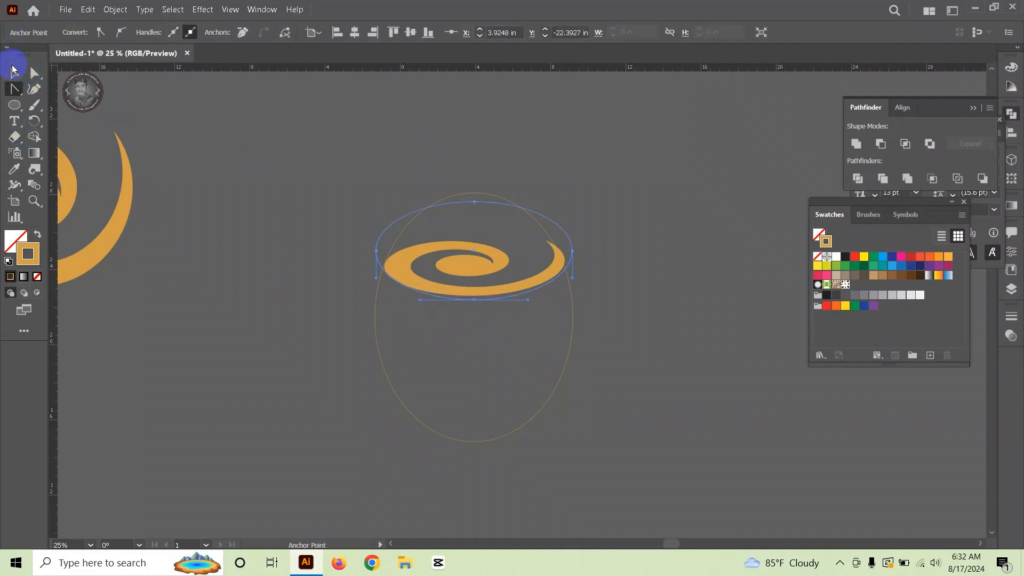
pyautogui.click(208, 134)
pyautogui.scroll(-2, 437, 303)
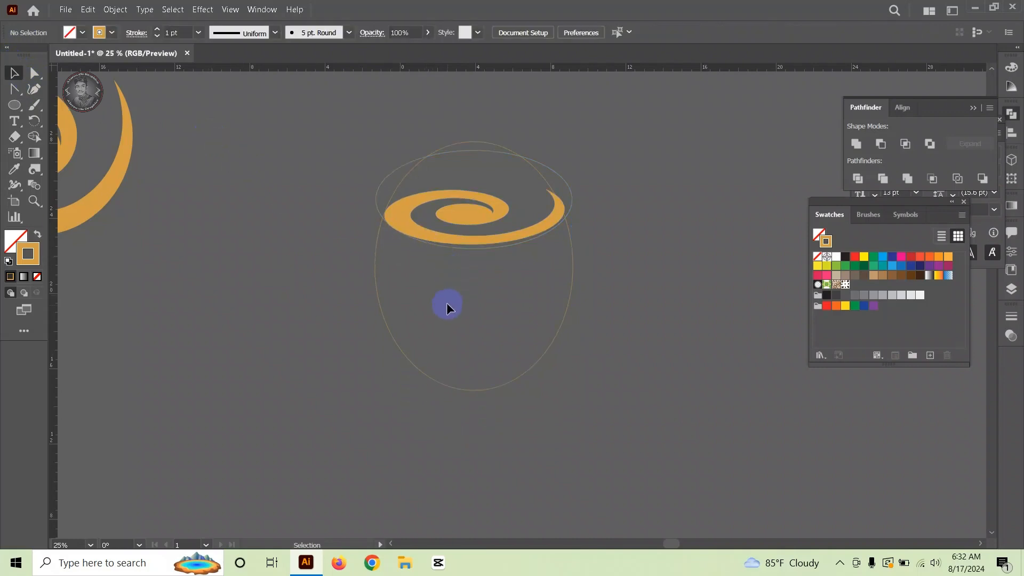
# Step: Divide the two overlapping cup ellipses with Pathfinder and ungroup the resulting pieces
pyautogui.click(441, 153)
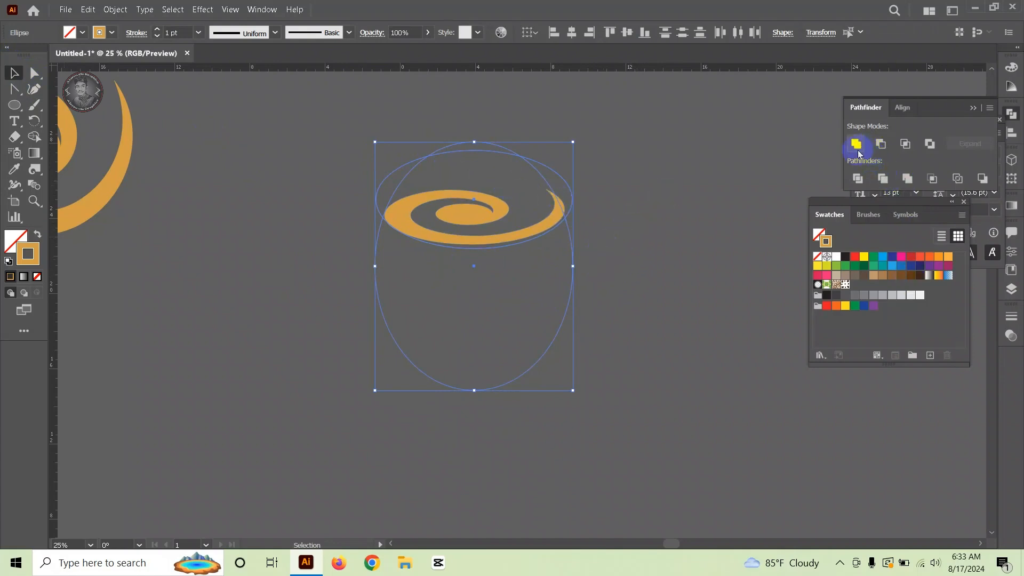
pyautogui.click(858, 178)
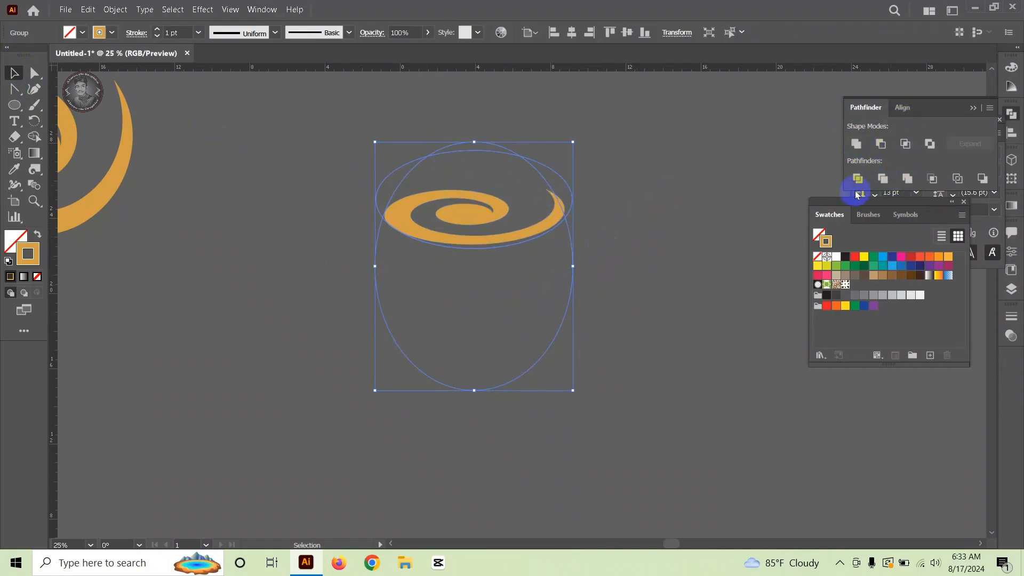
pyautogui.rightClick(474, 165)
pyautogui.click(539, 260)
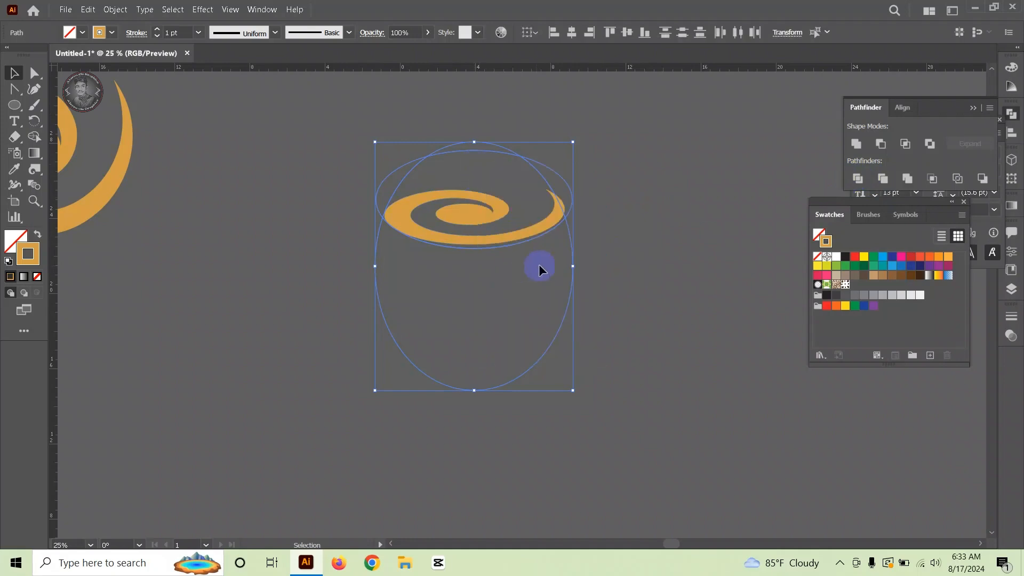
# Step: Delete the upper pieces of the divided ellipses, keeping only the cup body outline below the swirl
pyautogui.click(495, 142)
pyautogui.press('Delete')
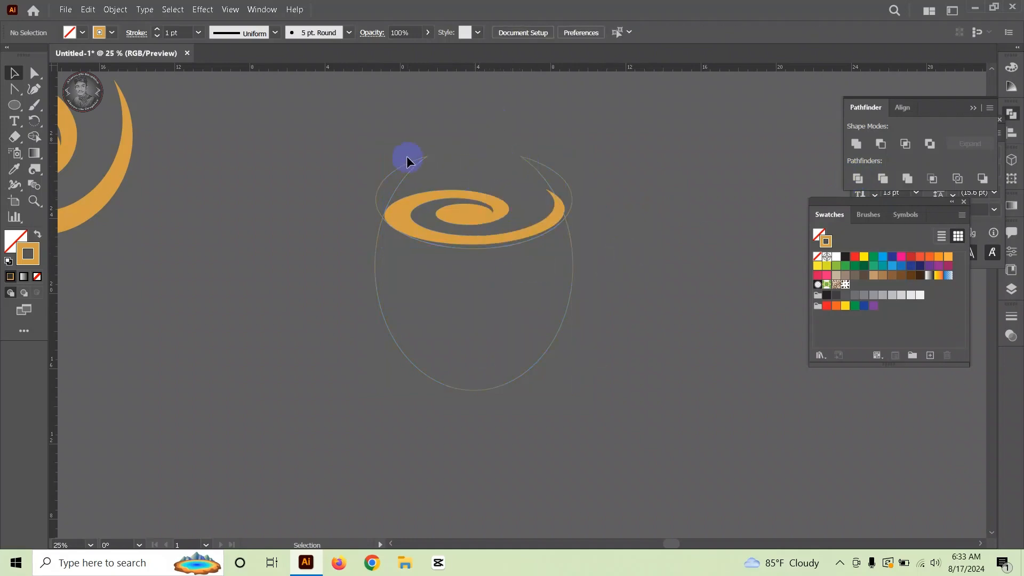
pyautogui.click(454, 167)
pyautogui.press('Delete')
# Step: Nudge the cup body down to leave a gap below the coffee swirl and enlarge it slightly around its centre
pyautogui.click(498, 390)
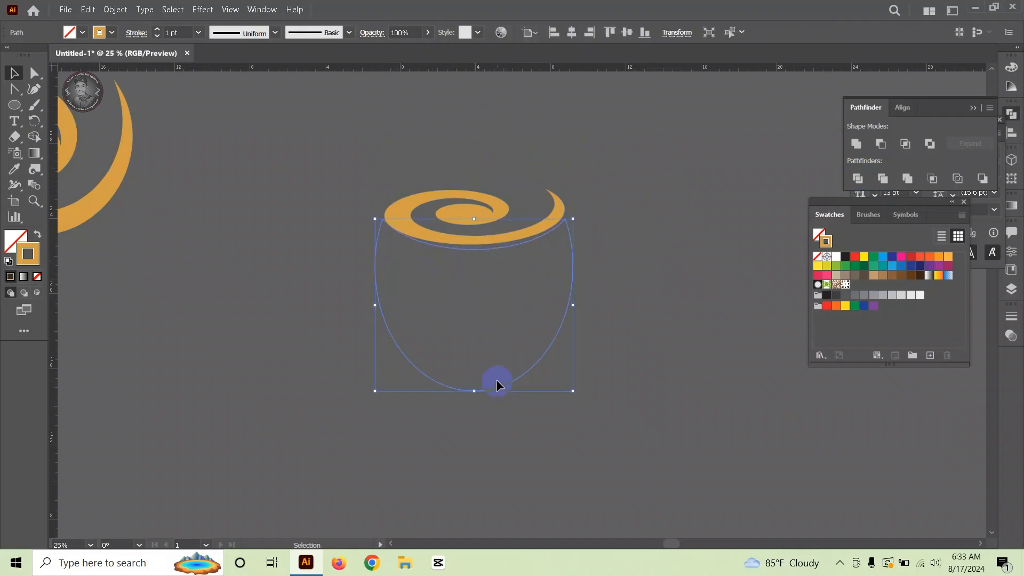
pyautogui.hotkey('shift', 'Down')
pyautogui.hotkey('shift', 'Down')
pyautogui.hotkey('shift', 'Down')
pyautogui.hotkey('shift', 'Down')
pyautogui.hotkey('shift', 'Down')
pyautogui.press('Down')
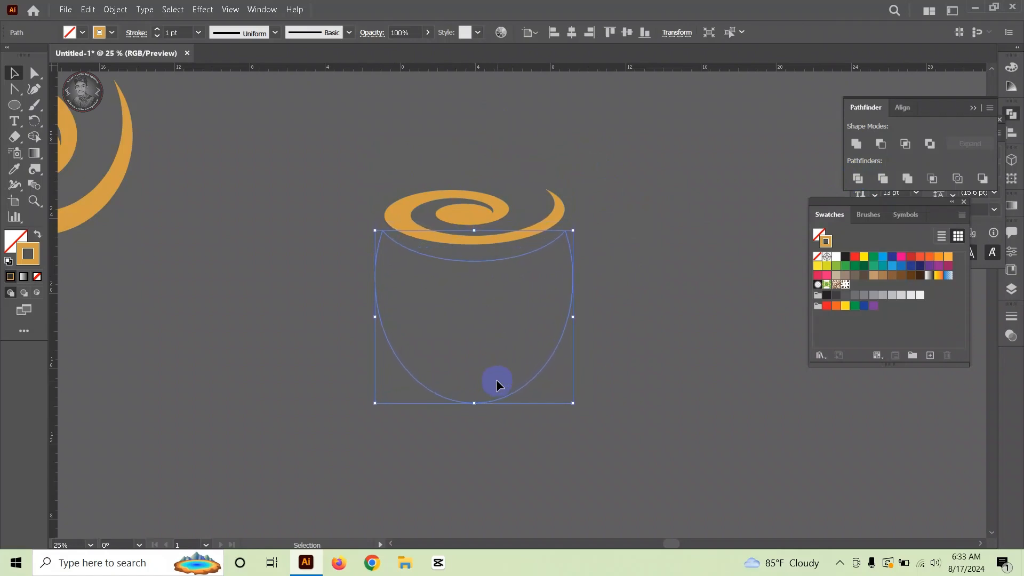
pyautogui.press('Down')
pyautogui.press('Down')
pyautogui.press('Down')
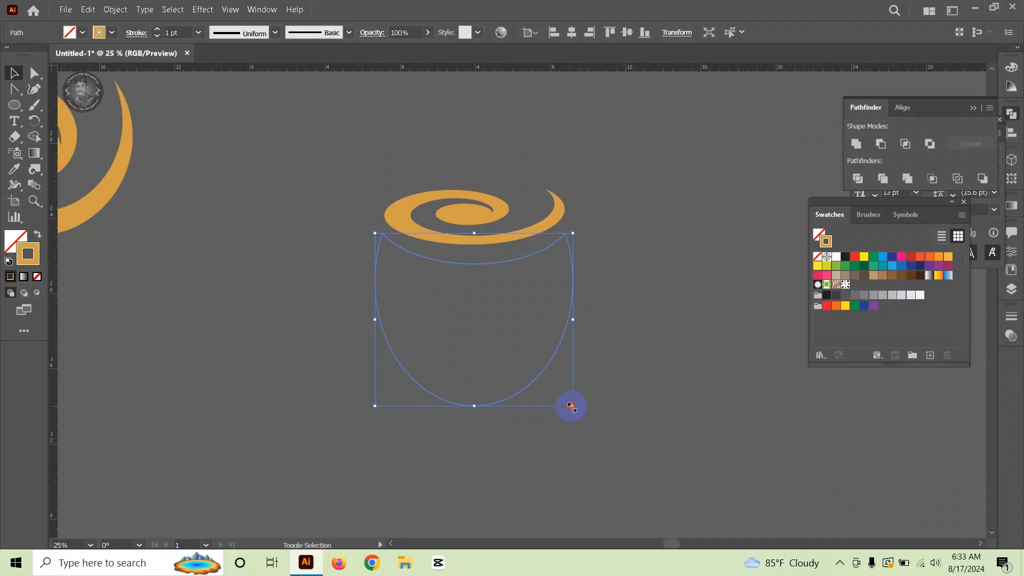
pyautogui.moveTo(574, 407); pyautogui.dragTo(586, 416)
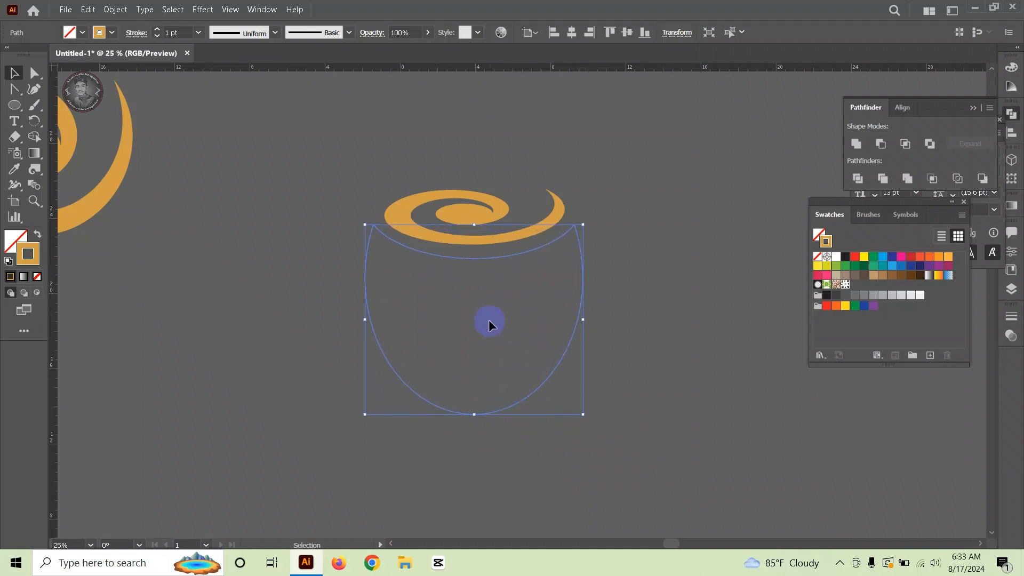
pyautogui.click(281, 273)
pyautogui.click(437, 255)
pyautogui.scroll(5, 444, 248)
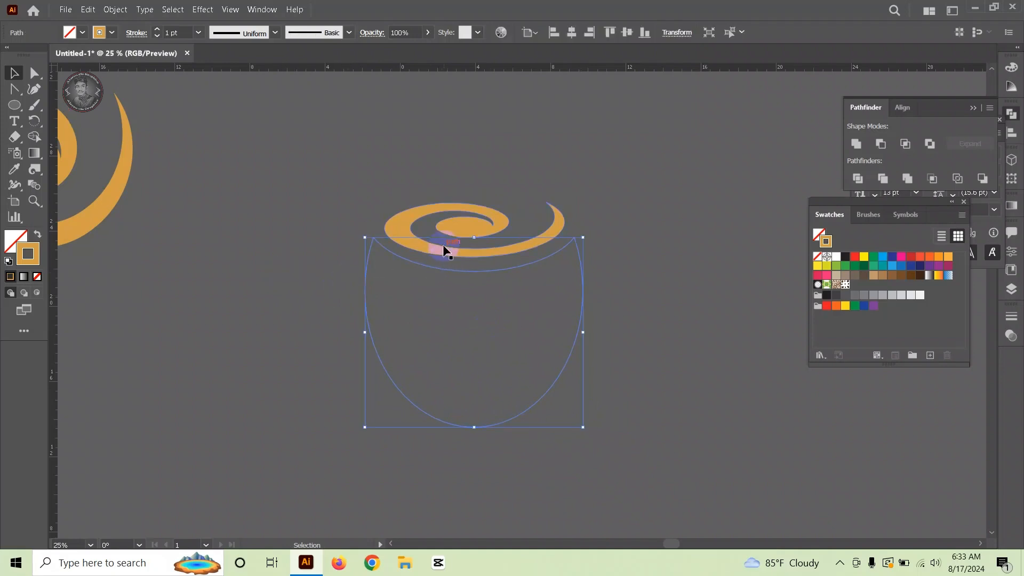
pyautogui.click(15, 105)
pyautogui.scroll(3, 455, 197)
pyautogui.moveTo(450, 158); pyautogui.dragTo(596, 343)
pyautogui.click(15, 73)
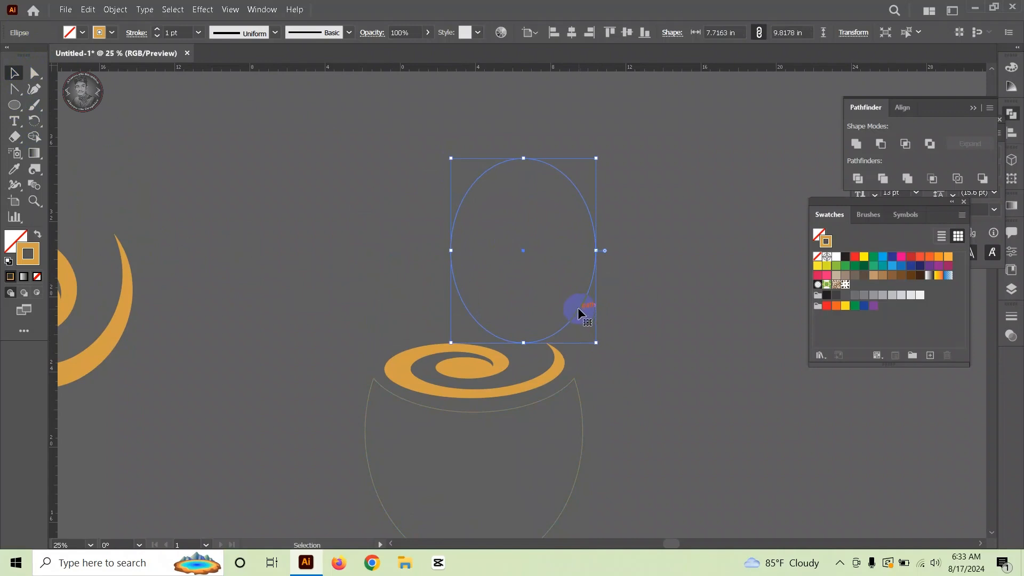
pyautogui.press('a')
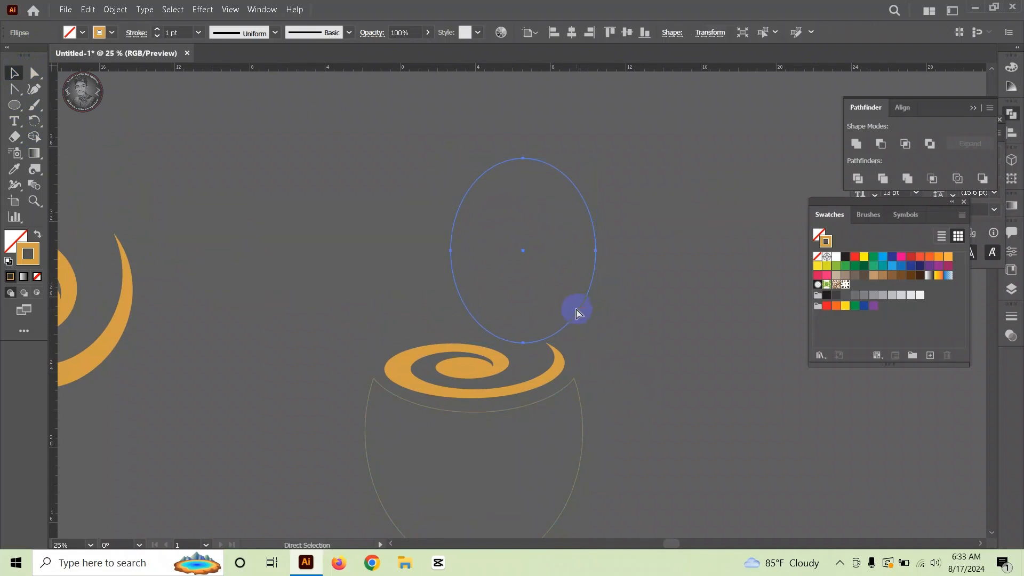
pyautogui.press('v')
pyautogui.moveTo(577, 309)
pyautogui.mouseDown()
pyautogui.moveTo(590, 313)
pyautogui.moveTo(587, 303)
pyautogui.mouseUp()
pyautogui.scroll(-1, 583, 288)
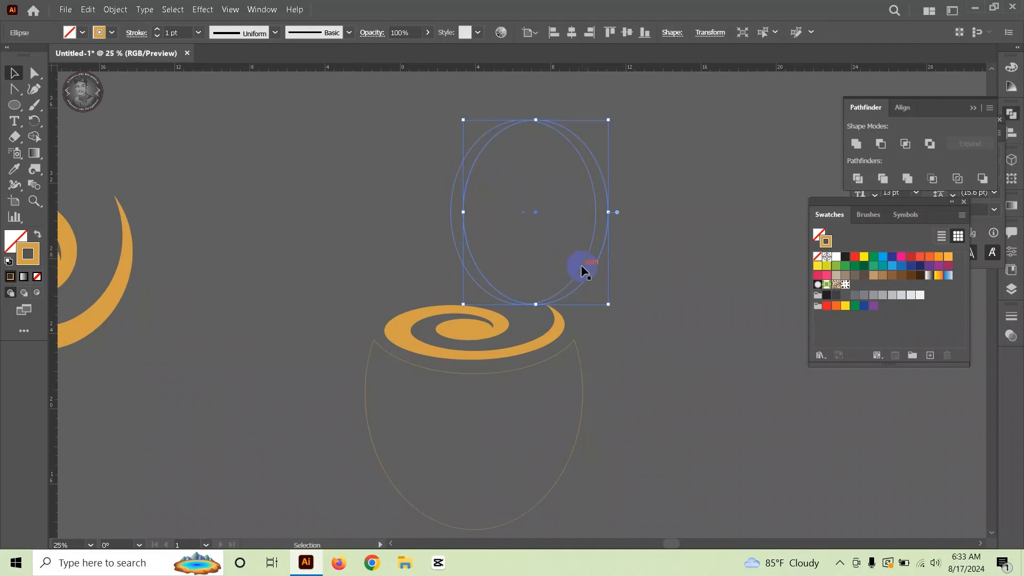
pyautogui.press('Delete')
pyautogui.moveTo(428, 172); pyautogui.dragTo(472, 225)
pyautogui.press('Delete')
pyautogui.scroll(-1, 356, 275)
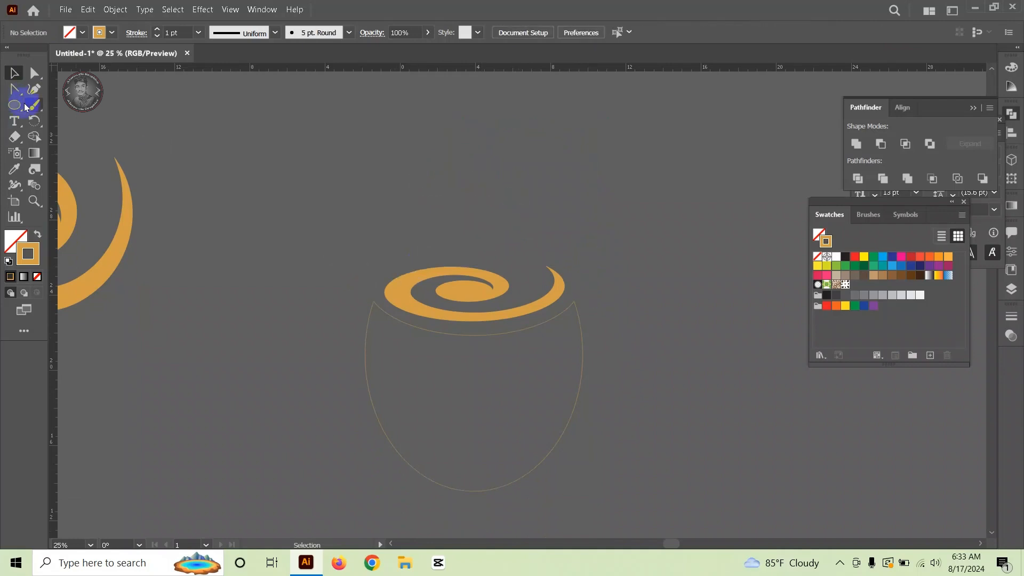
# Step: Draw a horizontal ellipse about 12.9 by 7.6 in below the cup, add an offset copy, and narrow the pair
pyautogui.click(25, 106)
pyautogui.scroll(-3, 483, 320)
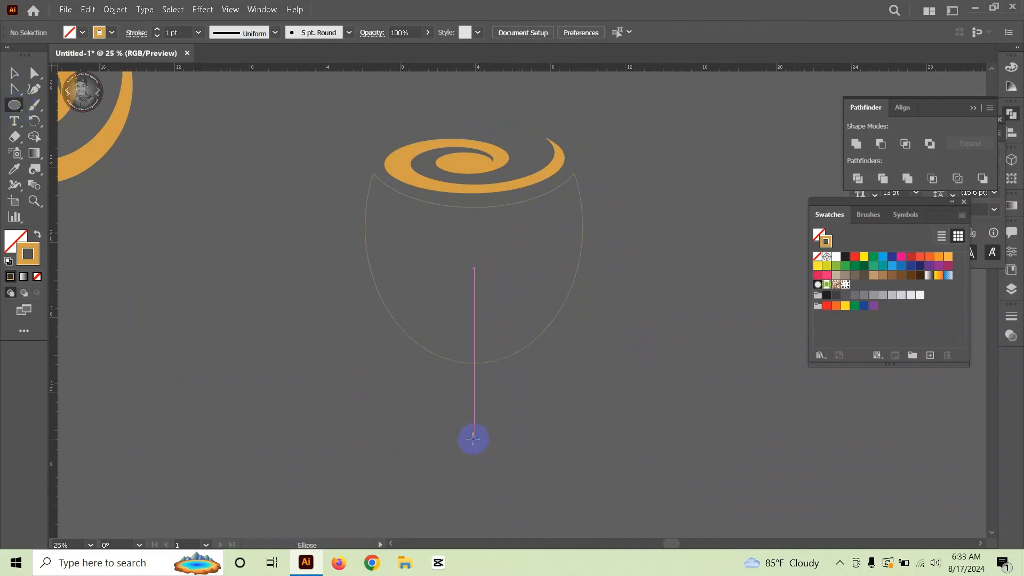
pyautogui.scroll(1, 473, 439)
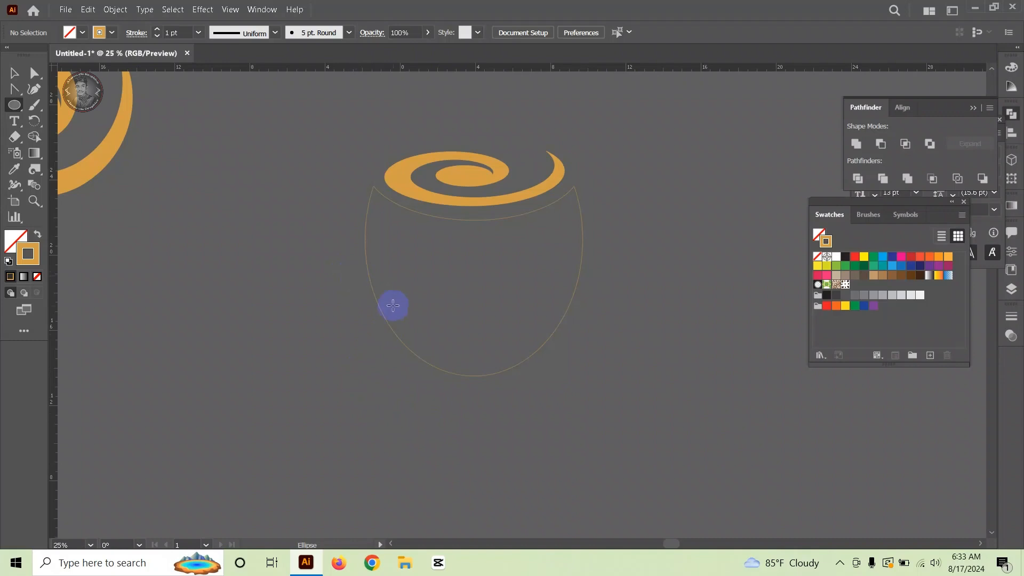
pyautogui.scroll(-3, 584, 390)
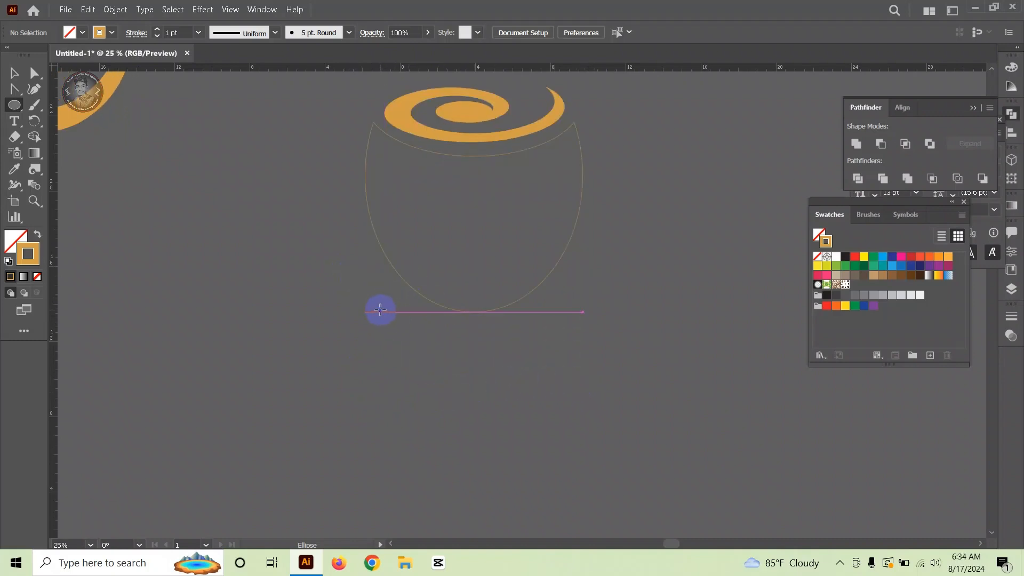
pyautogui.moveTo(365, 287); pyautogui.dragTo(608, 428)
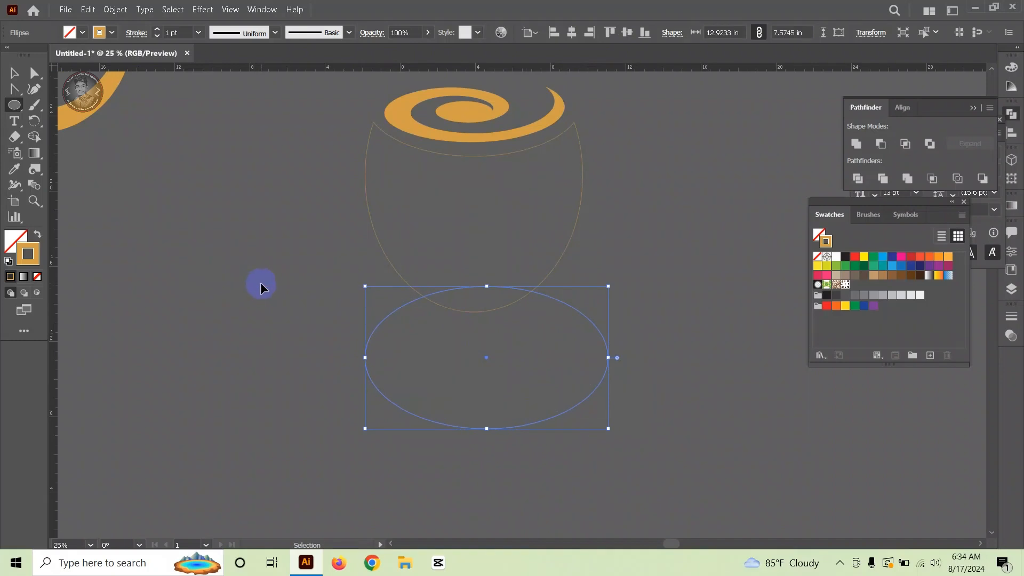
pyautogui.click(14, 73)
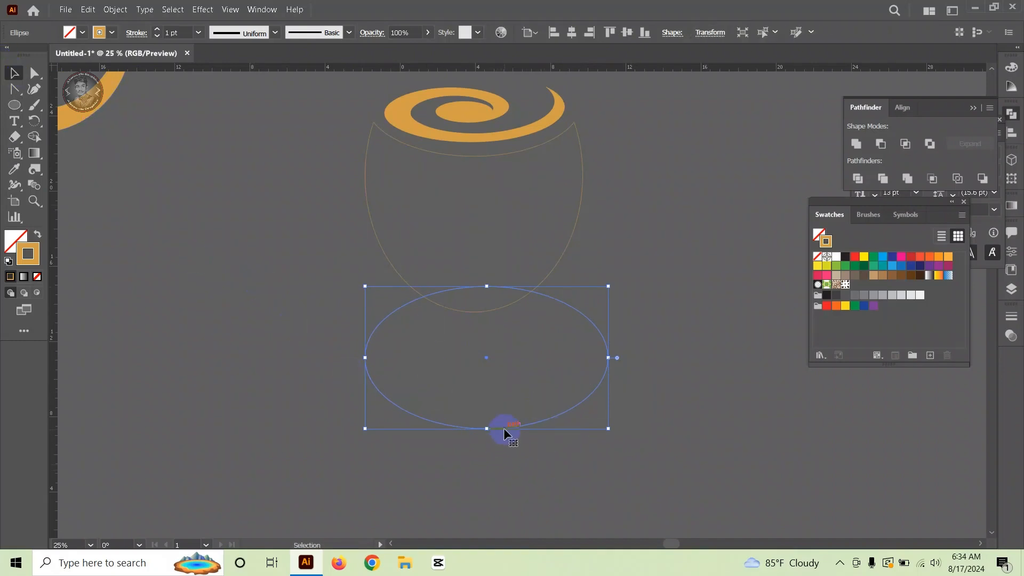
pyautogui.moveTo(505, 433); pyautogui.dragTo(481, 462)
pyautogui.moveTo(361, 368); pyautogui.dragTo(397, 368)
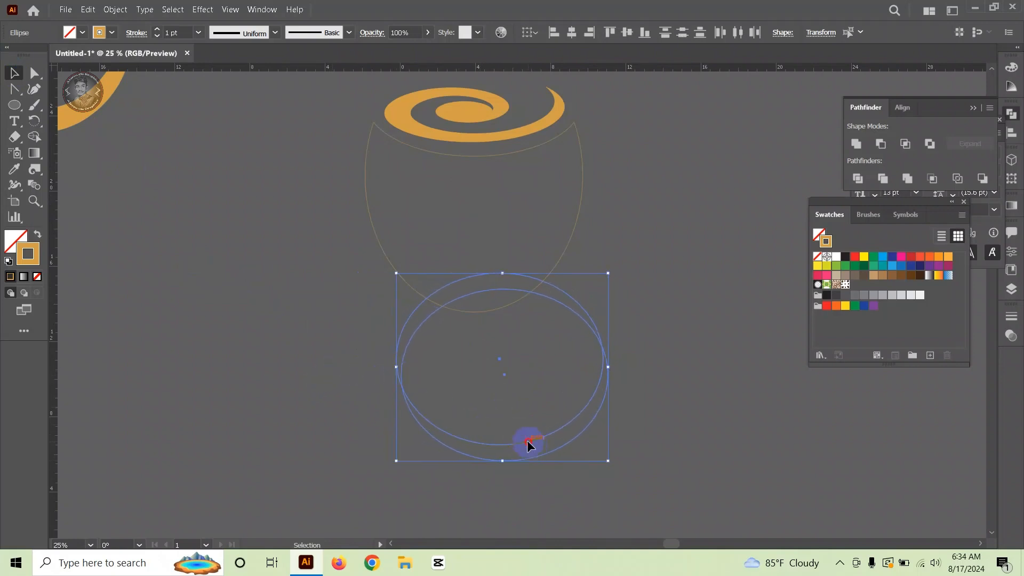
# Step: Move the two ellipses up over the lower half of the cup body and shrink them slightly
pyautogui.moveTo(529, 445); pyautogui.dragTo(504, 335)
pyautogui.moveTo(374, 258); pyautogui.dragTo(385, 261)
pyautogui.moveTo(494, 334); pyautogui.dragTo(486, 327)
pyautogui.click(616, 310)
pyautogui.click(550, 317)
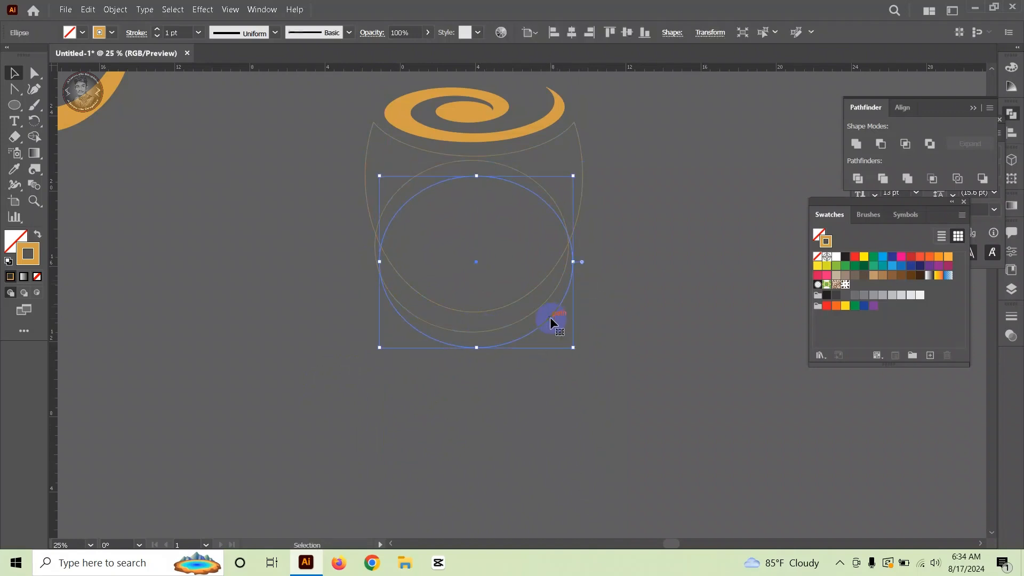
pyautogui.click(538, 306)
pyautogui.moveTo(539, 305); pyautogui.dragTo(540, 307)
pyautogui.keyDown('shift'); pyautogui.click(375, 263); pyautogui.keyUp('shift')
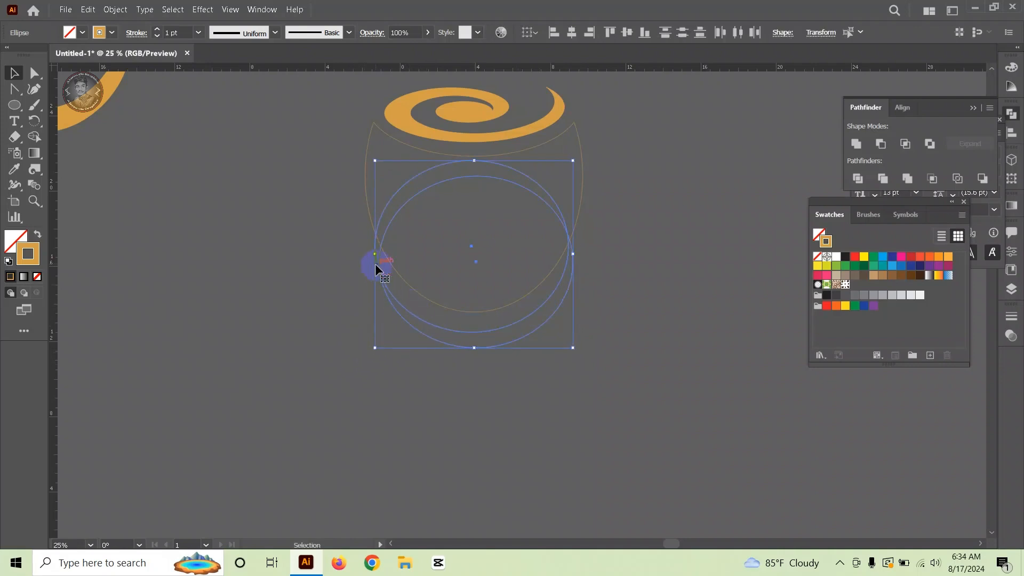
# Step: Widen the ellipse pair toward the cup's left side and nudge it slightly down and to the right
pyautogui.moveTo(375, 256); pyautogui.dragTo(355, 272)
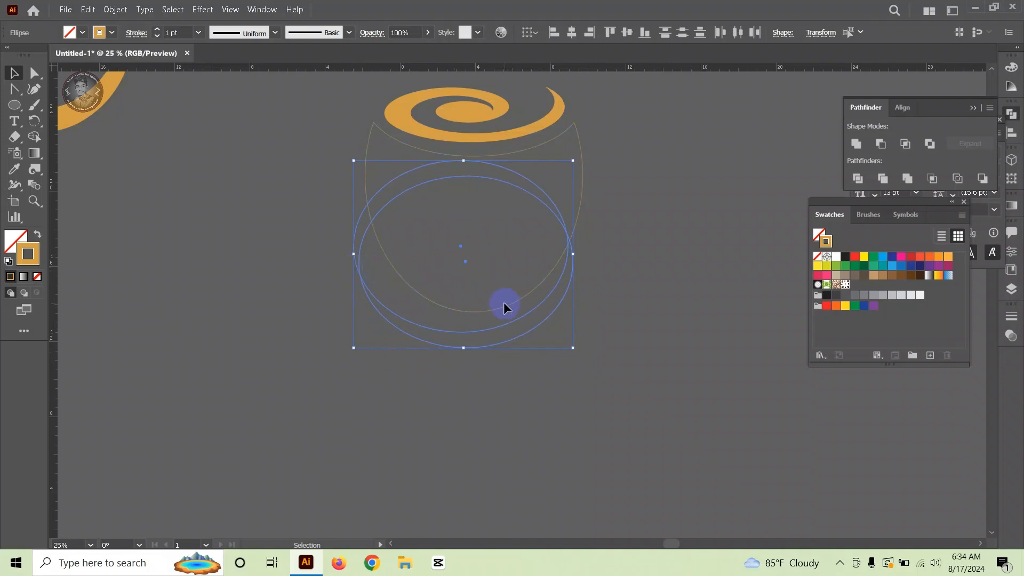
pyautogui.press('Down')
pyautogui.press('Down')
pyautogui.press('Down')
pyautogui.press('Down')
pyautogui.press('Down')
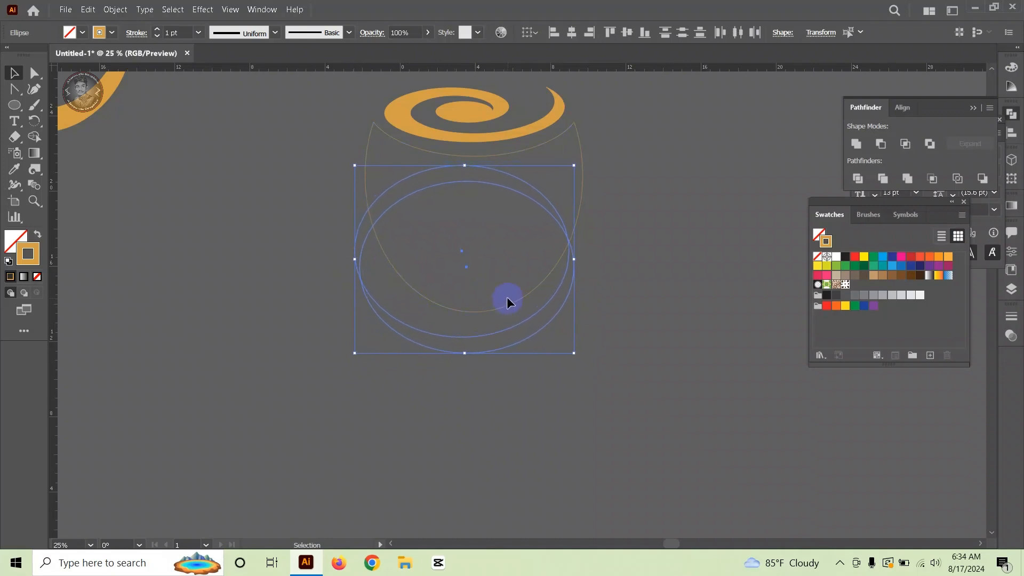
pyautogui.press('Right')
pyautogui.press('Right')
pyautogui.press('Right')
pyautogui.press('Right')
pyautogui.press('Right')
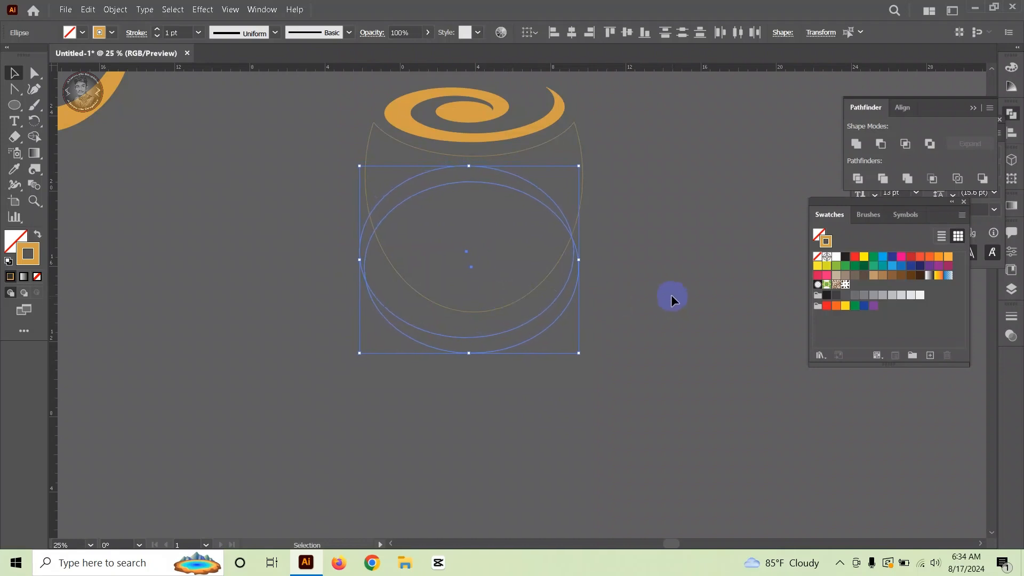
pyautogui.click(671, 294)
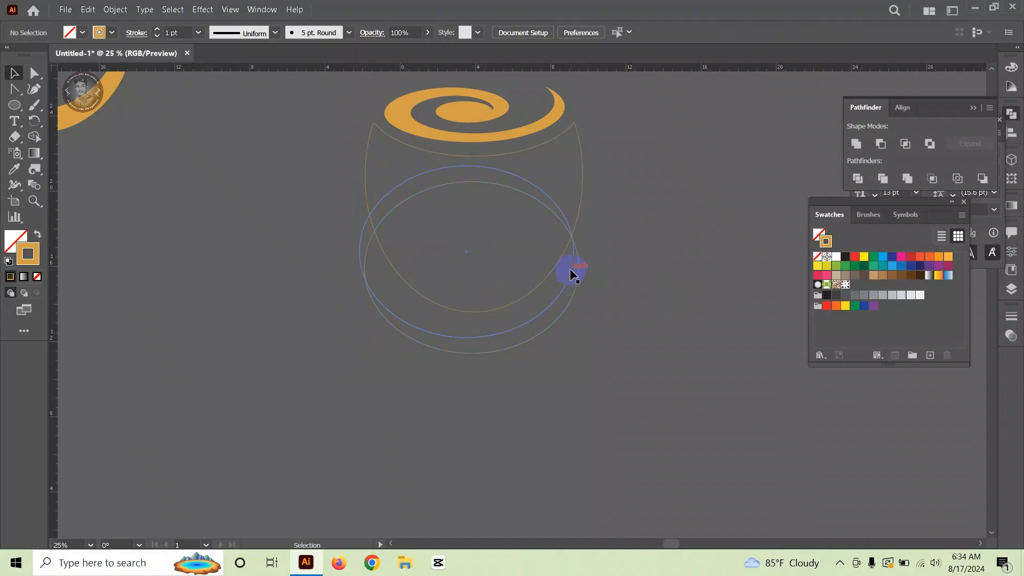
# Step: Widen the ellipse pair past the cup's right side and rotate it slightly counterclockwise
pyautogui.click(562, 268)
pyautogui.moveTo(611, 273)
pyautogui.mouseDown()
pyautogui.moveTo(569, 271)
pyautogui.moveTo(620, 263)
pyautogui.moveTo(591, 268)
pyautogui.mouseUp()
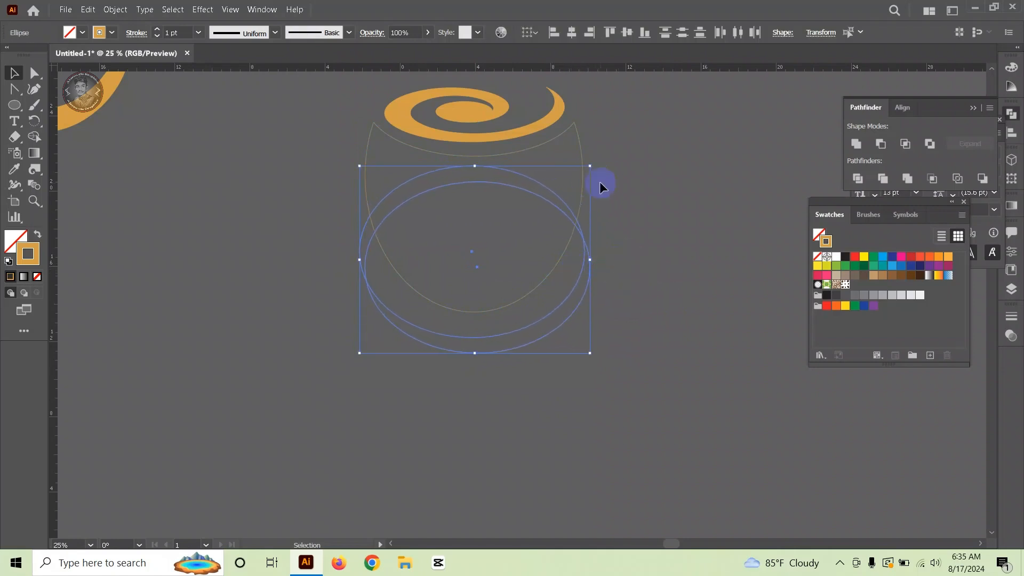
pyautogui.moveTo(594, 160); pyautogui.dragTo(582, 159)
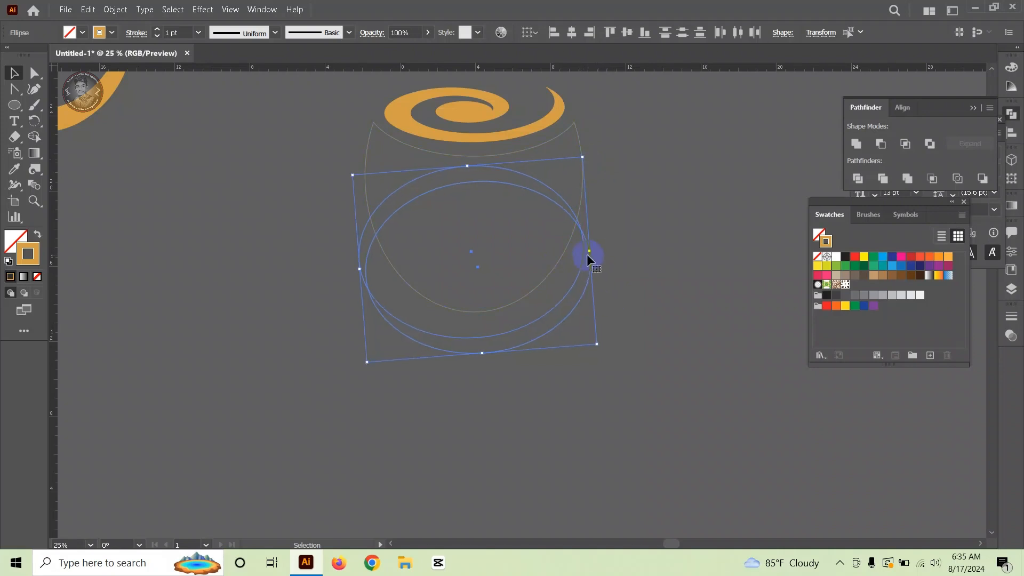
pyautogui.moveTo(592, 253); pyautogui.dragTo(600, 258)
pyautogui.click(640, 342)
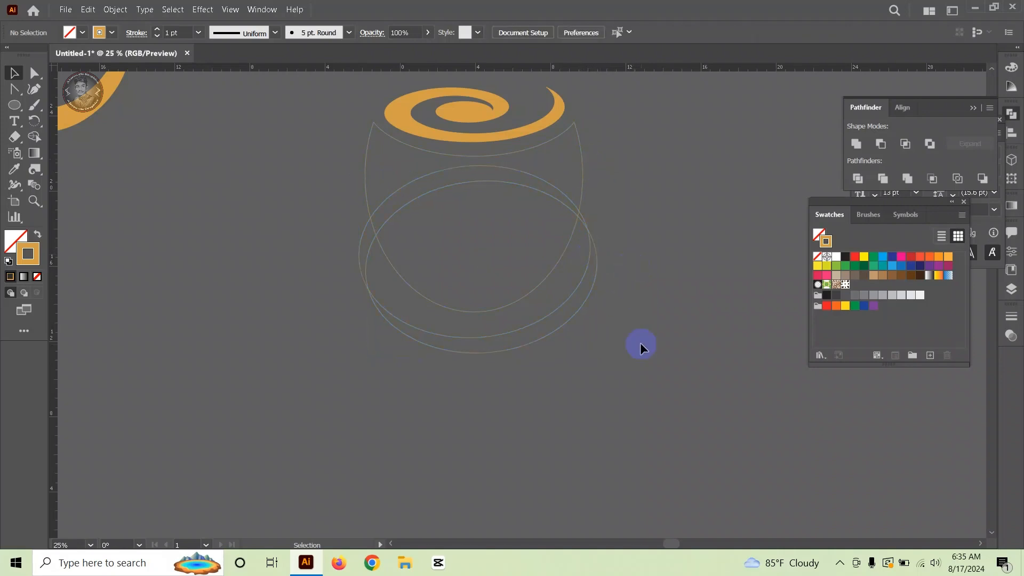
# Step: Divide the two overlapping lower ellipses with Pathfinder and ungroup the pieces
pyautogui.moveTo(560, 297); pyautogui.dragTo(560, 296)
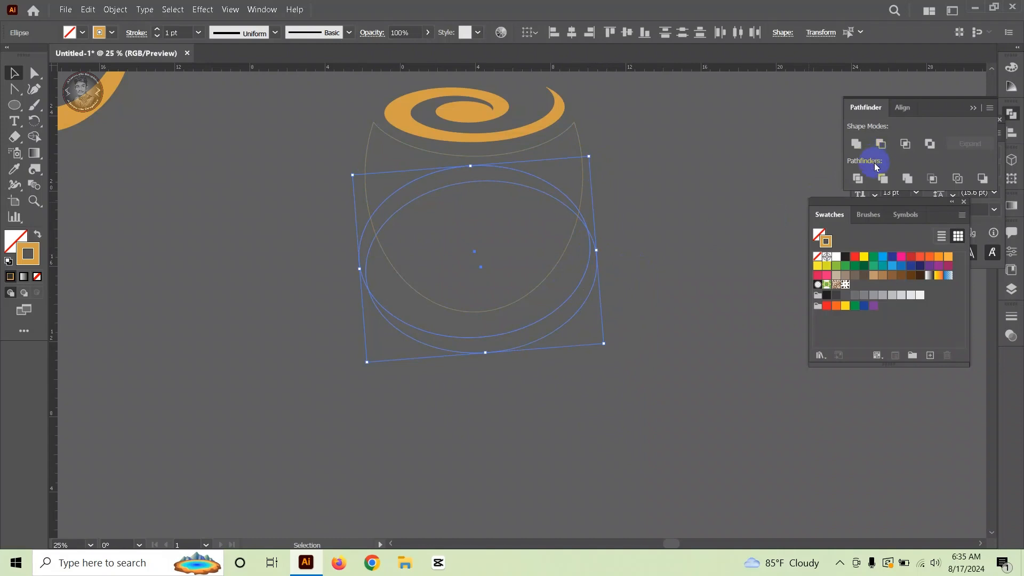
pyautogui.click(858, 179)
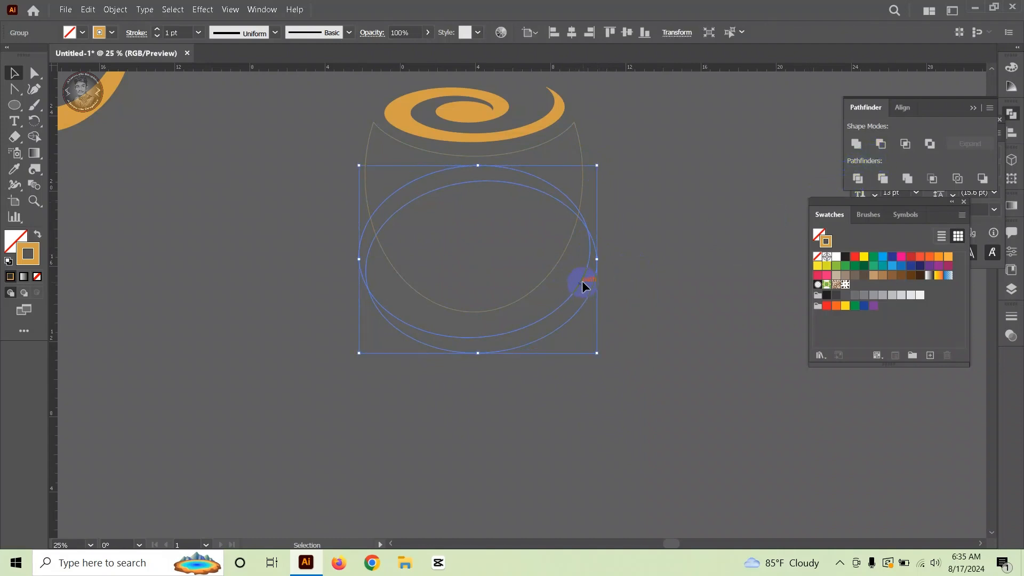
pyautogui.click(616, 270)
pyautogui.moveTo(580, 218); pyautogui.dragTo(546, 206)
pyautogui.rightClick(546, 208)
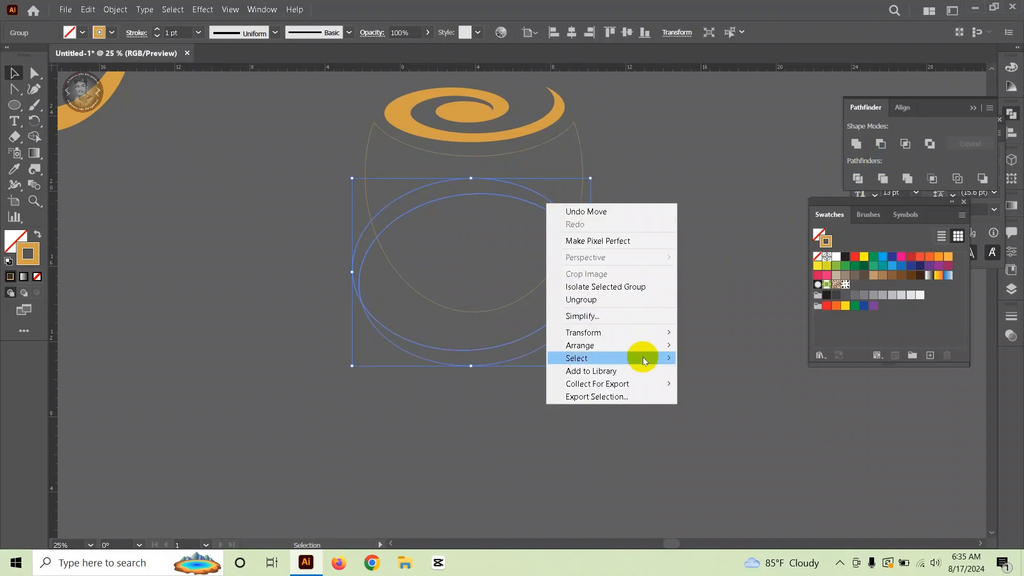
pyautogui.click(640, 297)
pyautogui.click(638, 296)
# Step: Delete the upper pieces of the divided ellipses and position the remaining crescent under the cup as a saucer
pyautogui.click(529, 211)
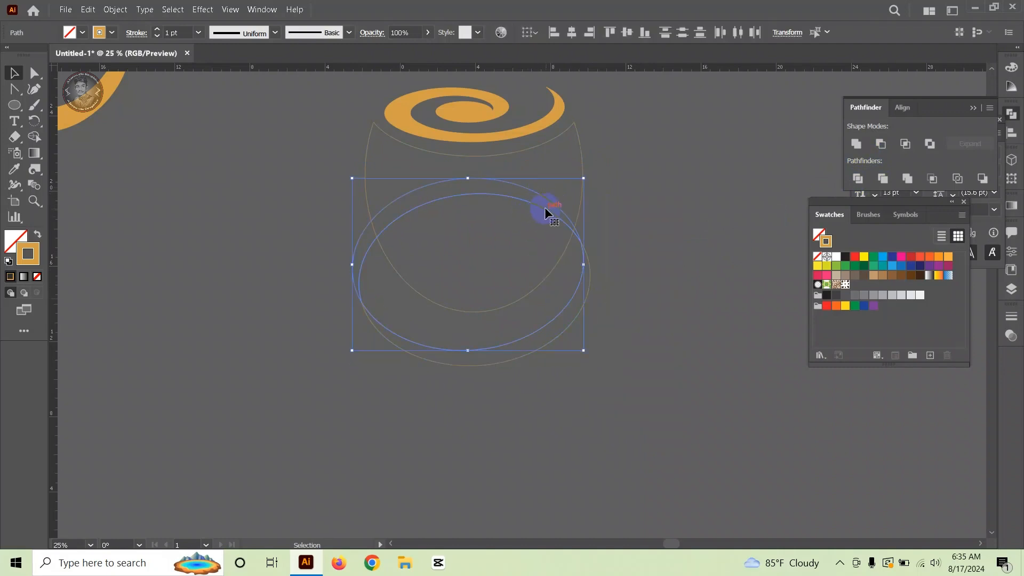
pyautogui.press('Delete')
pyautogui.click(573, 300)
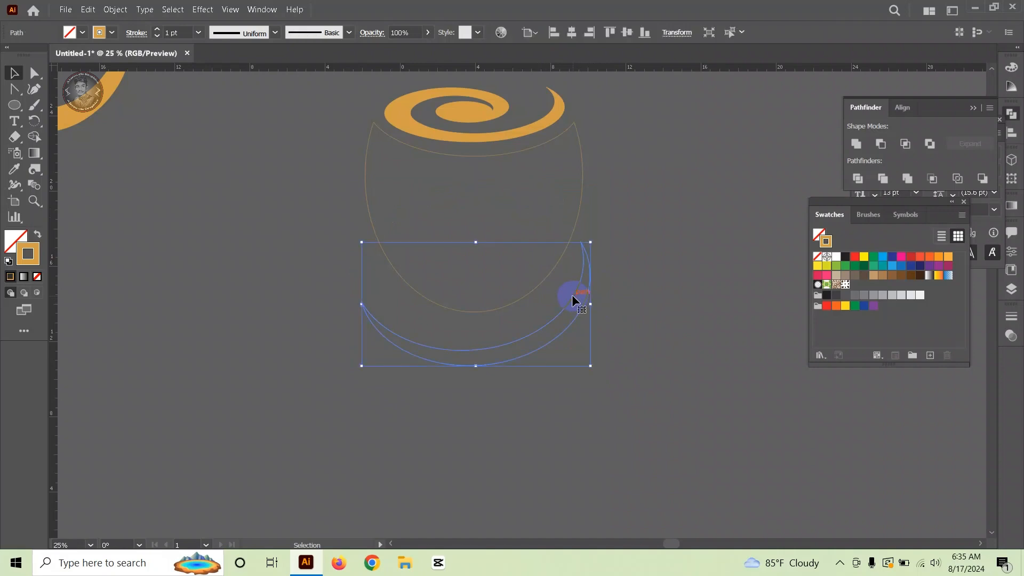
pyautogui.moveTo(573, 296); pyautogui.dragTo(578, 283)
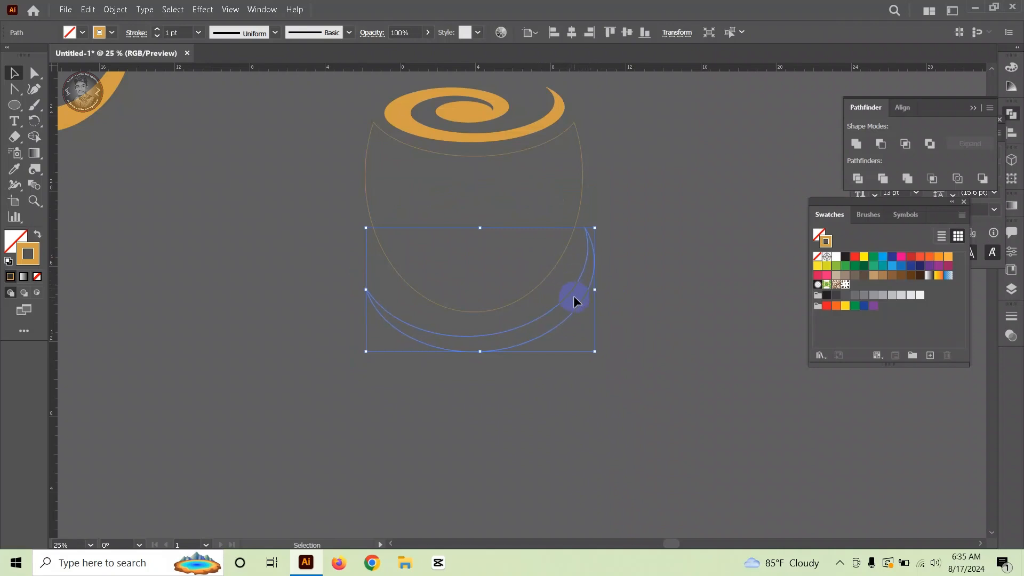
# Step: Place a copy of the saucer crescent over the upper left of the cup, rotated to stand upright
pyautogui.moveTo(571, 298); pyautogui.dragTo(305, 92)
pyautogui.scroll(2, 487, 235)
pyautogui.scroll(1, 446, 247)
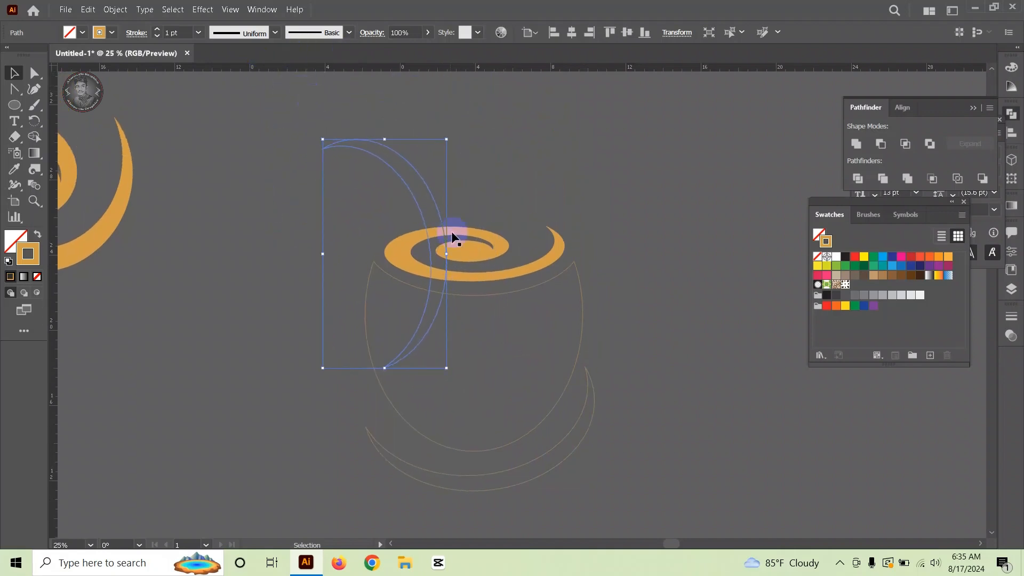
# Step: Reflect the upright crescent over the cup across the vertical axis
pyautogui.rightClick(426, 193)
pyautogui.moveTo(480, 385)
pyautogui.click(591, 427)
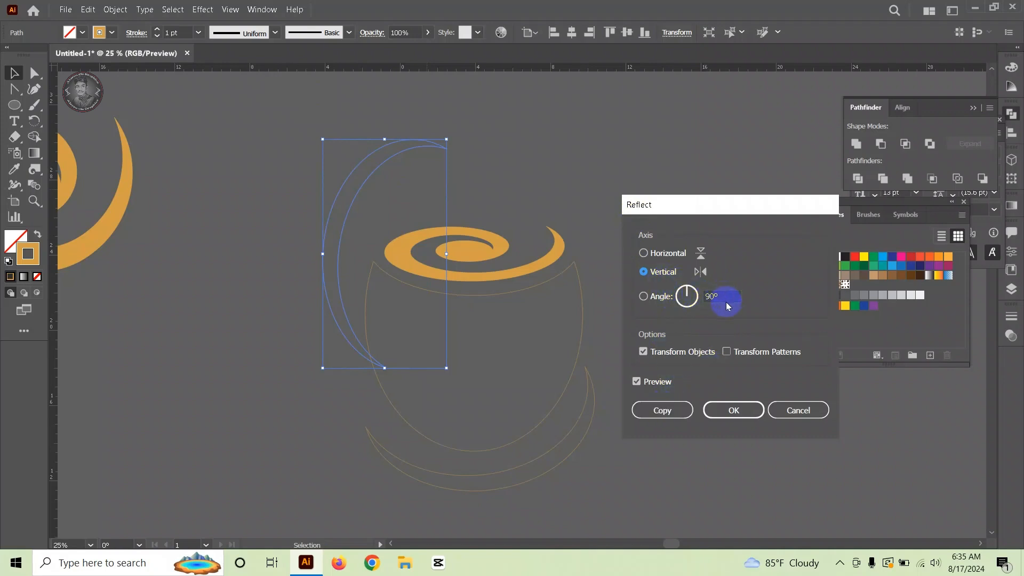
pyautogui.click(653, 410)
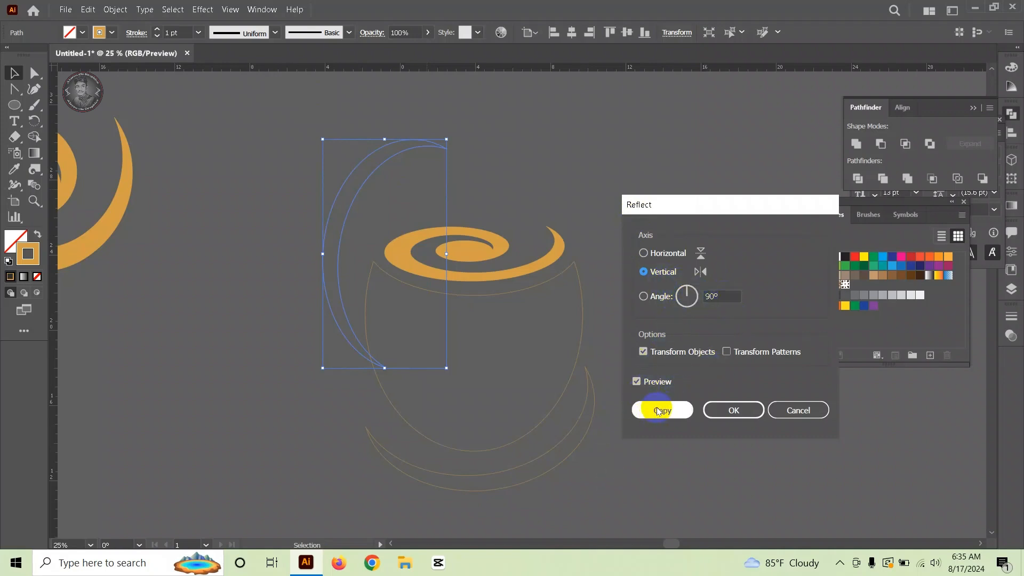
pyautogui.click(733, 409)
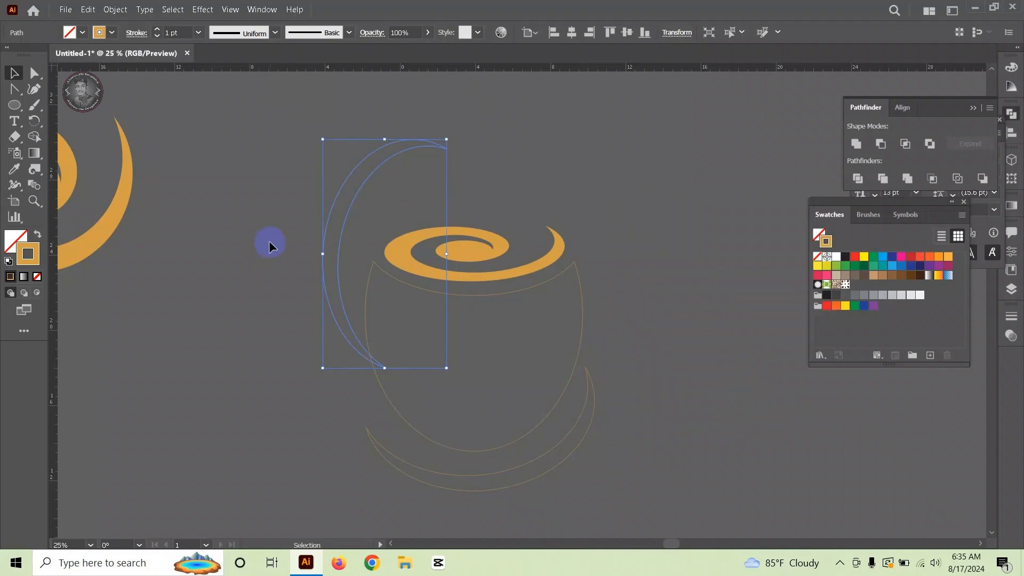
# Step: Tilt the reflected crescent slightly clockwise and place it across the upper left side of the cup body
pyautogui.moveTo(345, 212); pyautogui.dragTo(410, 214)
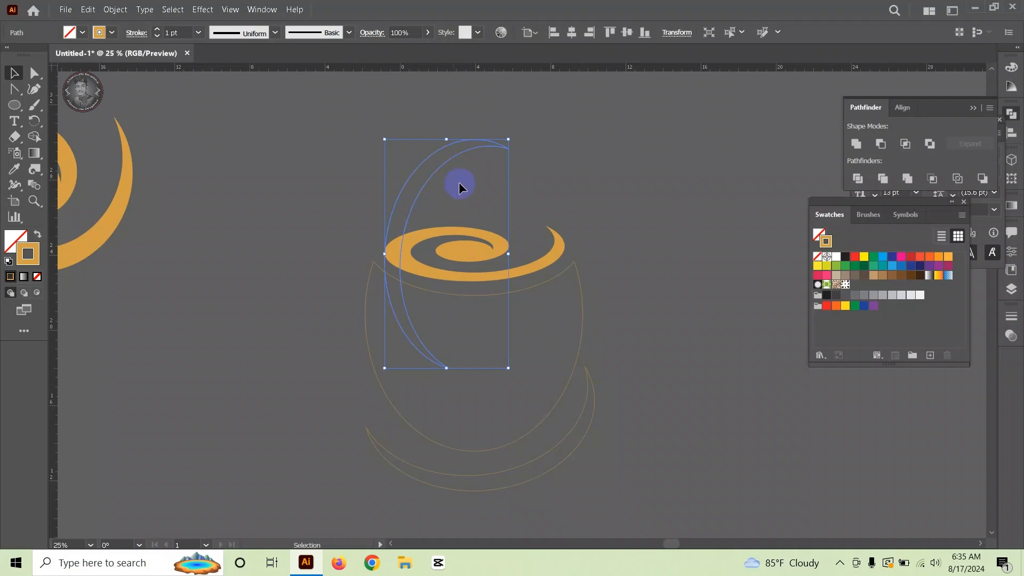
pyautogui.moveTo(515, 132); pyautogui.dragTo(540, 162)
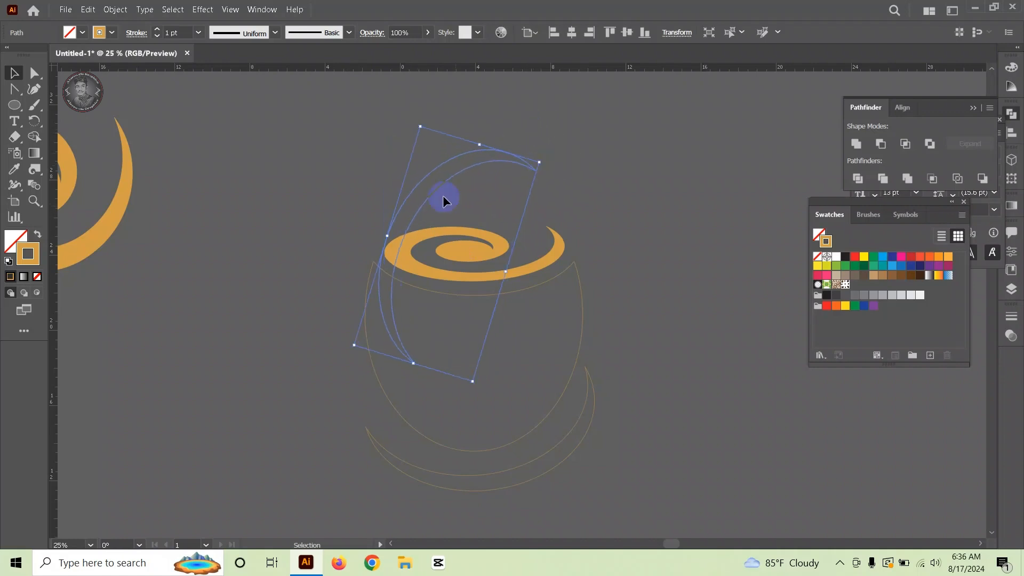
pyautogui.moveTo(419, 216); pyautogui.dragTo(406, 241)
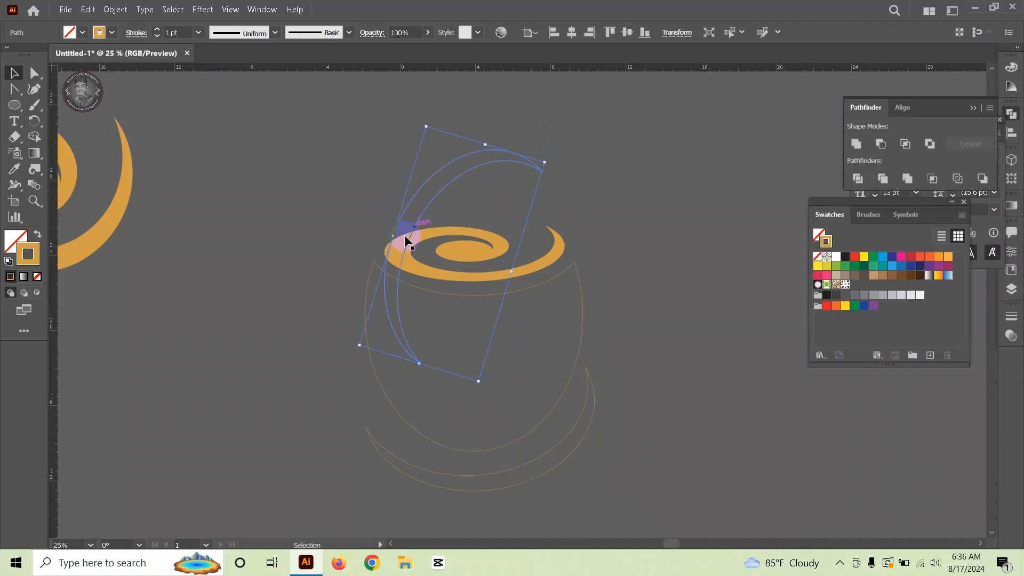
# Step: Divide the overlapping crescent and cup body with Pathfinder and ungroup the resulting pieces
pyautogui.moveTo(367, 284); pyautogui.dragTo(420, 304)
pyautogui.keyDown('shift'); pyautogui.click(392, 342); pyautogui.keyUp('shift')
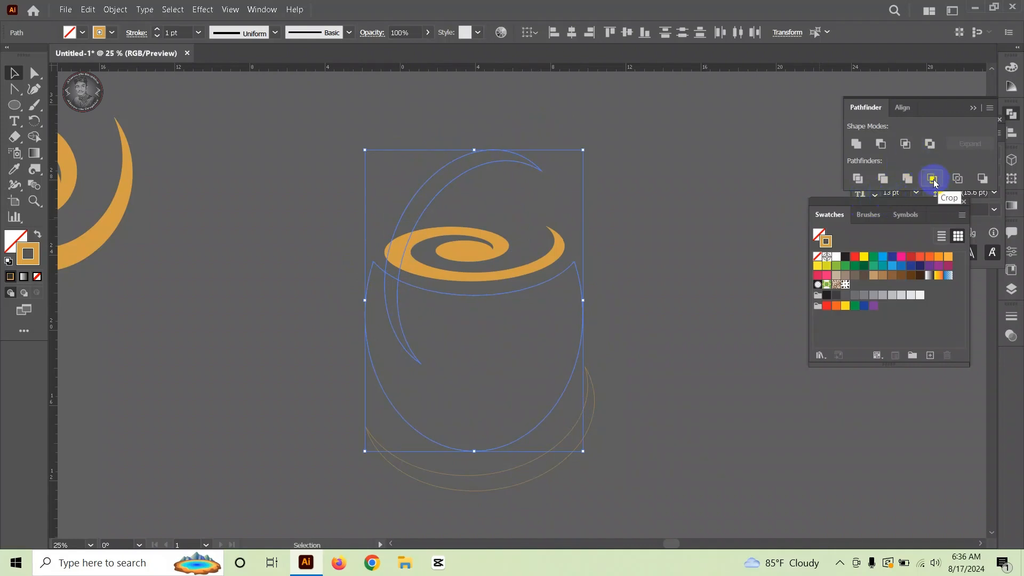
pyautogui.click(858, 178)
pyautogui.rightClick(410, 198)
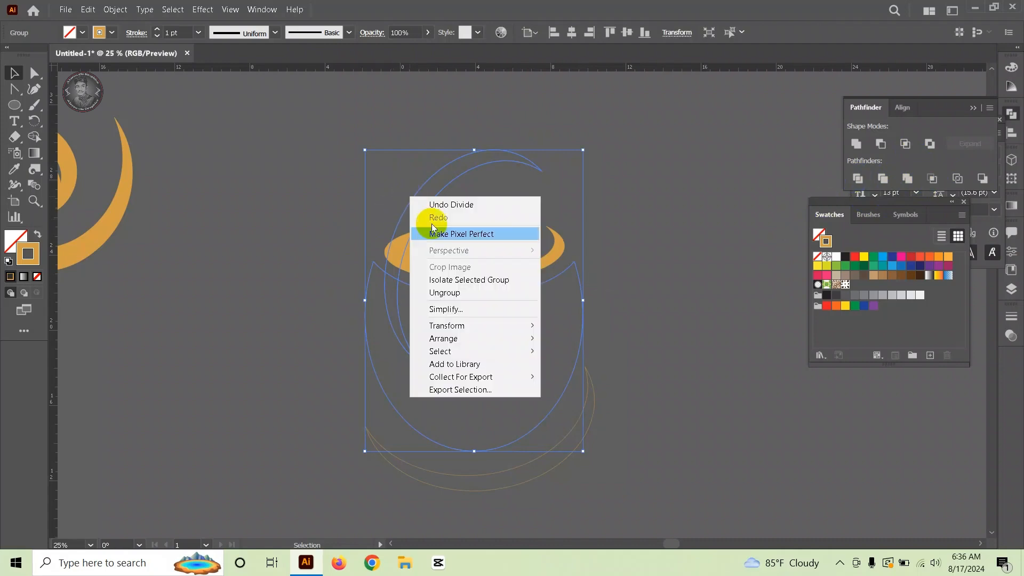
pyautogui.click(478, 293)
pyautogui.click(326, 190)
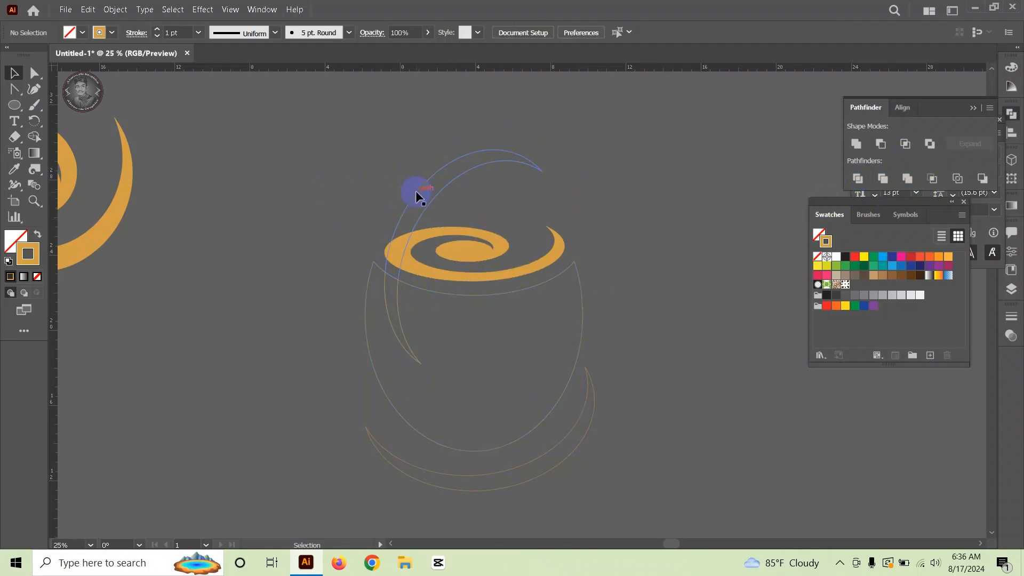
# Step: Delete the crescent pieces above and inside the cup, leaving a curved highlight cut into the cup's left side
pyautogui.click(414, 190)
pyautogui.click(420, 258)
pyautogui.click(390, 274)
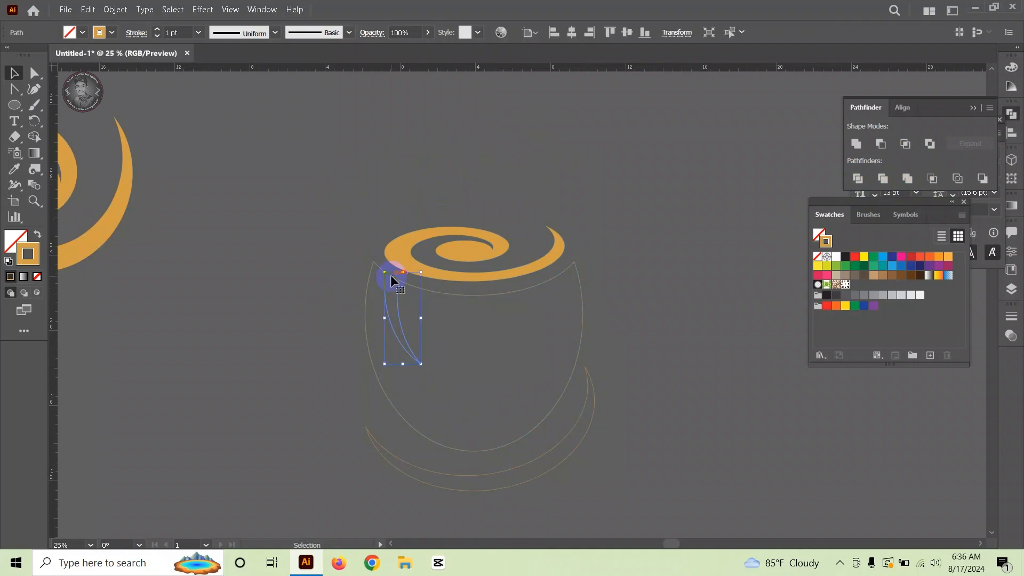
pyautogui.click(369, 292)
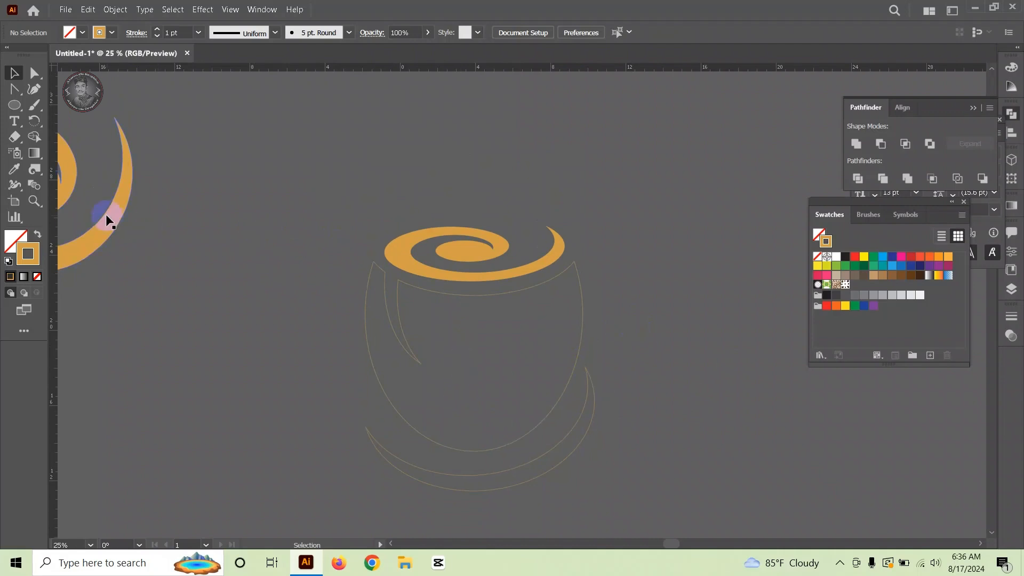
# Step: Move the spare swirl beside the cup's right side, rotated about a quarter turn clockwise, and reflect it across the vertical axis
pyautogui.moveTo(107, 218); pyautogui.dragTo(743, 343)
pyautogui.moveTo(779, 402); pyautogui.dragTo(636, 380)
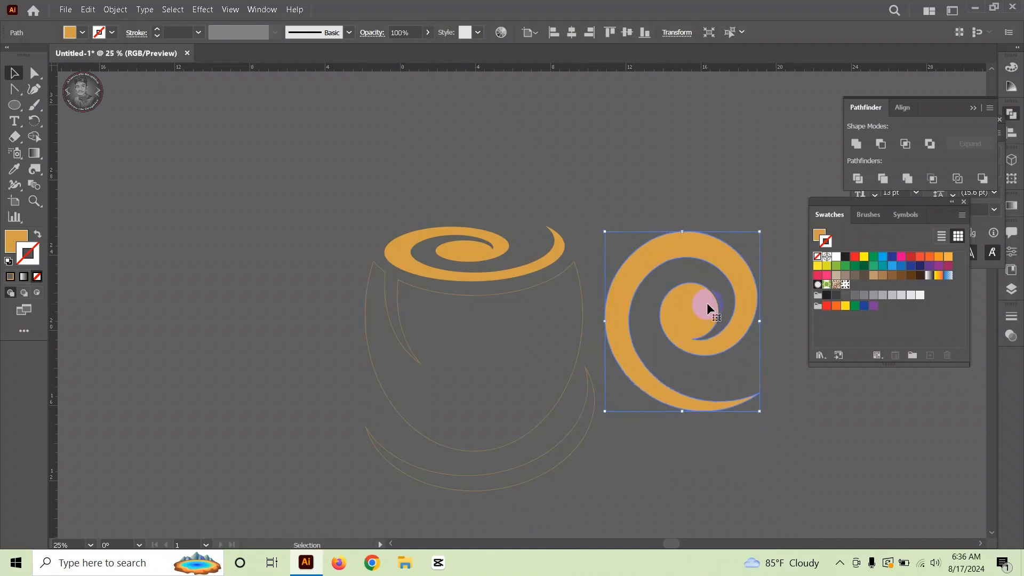
pyautogui.rightClick(709, 303)
pyautogui.moveTo(780, 233)
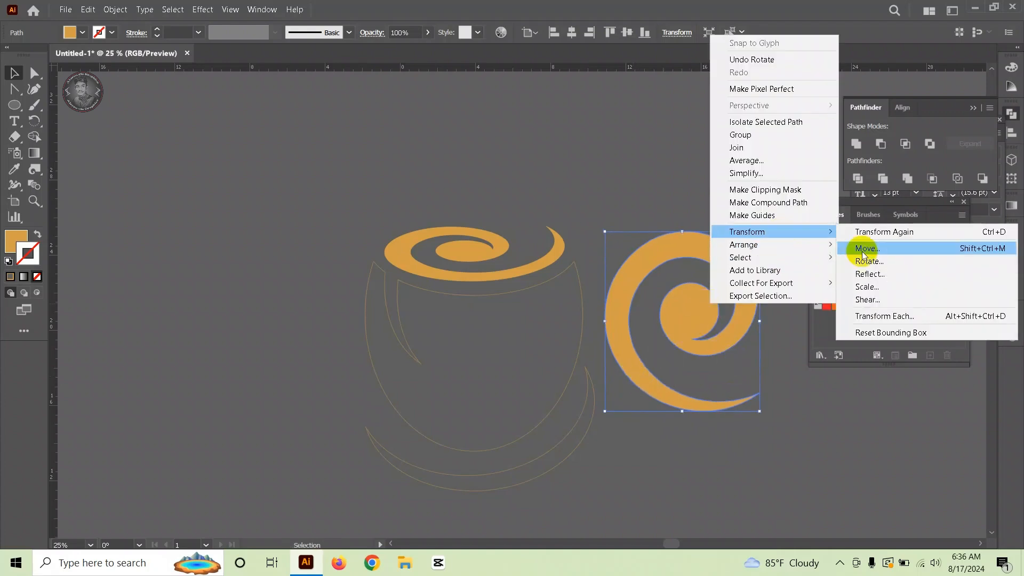
pyautogui.click(886, 270)
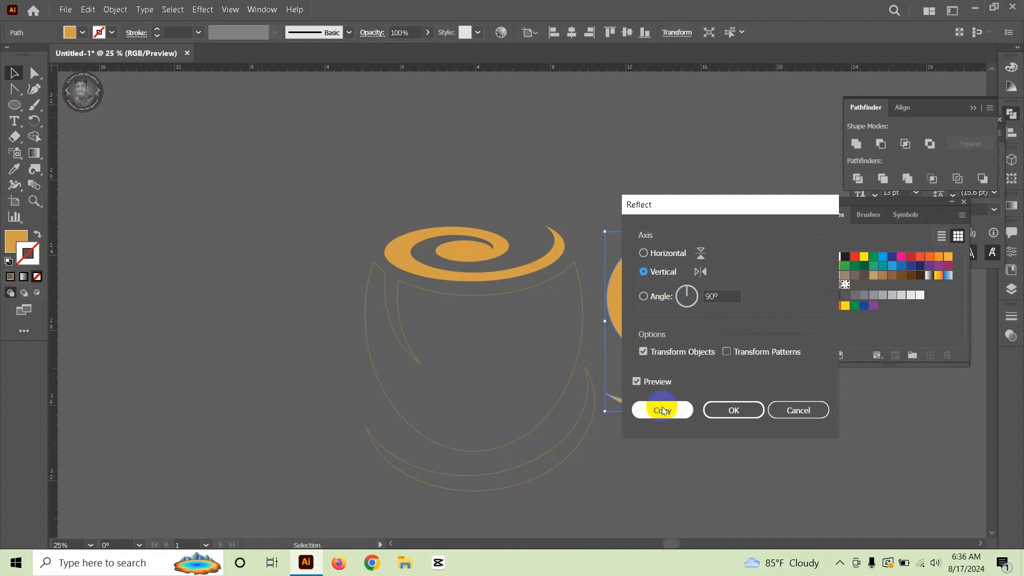
pyautogui.click(734, 411)
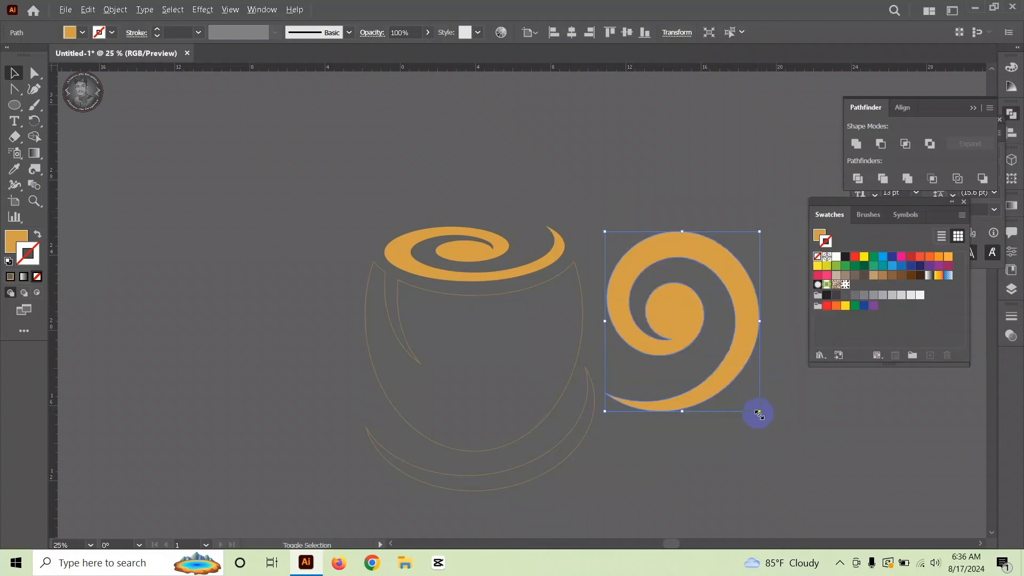
# Step: Scale the swirl down and attach it to the cup's right edge as the handle
pyautogui.moveTo(758, 414); pyautogui.dragTo(731, 373)
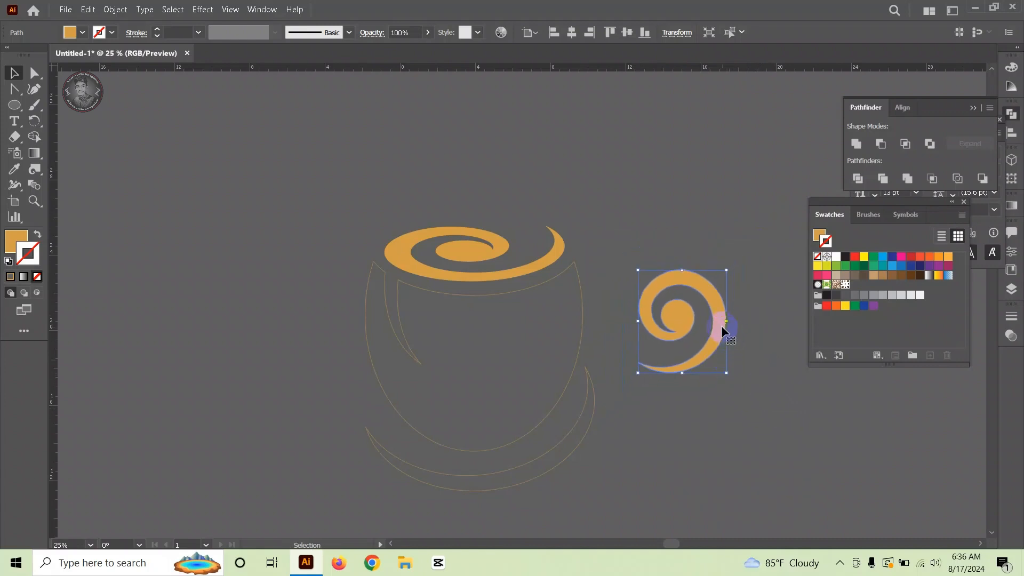
pyautogui.moveTo(721, 326); pyautogui.dragTo(660, 304)
pyautogui.click(706, 329)
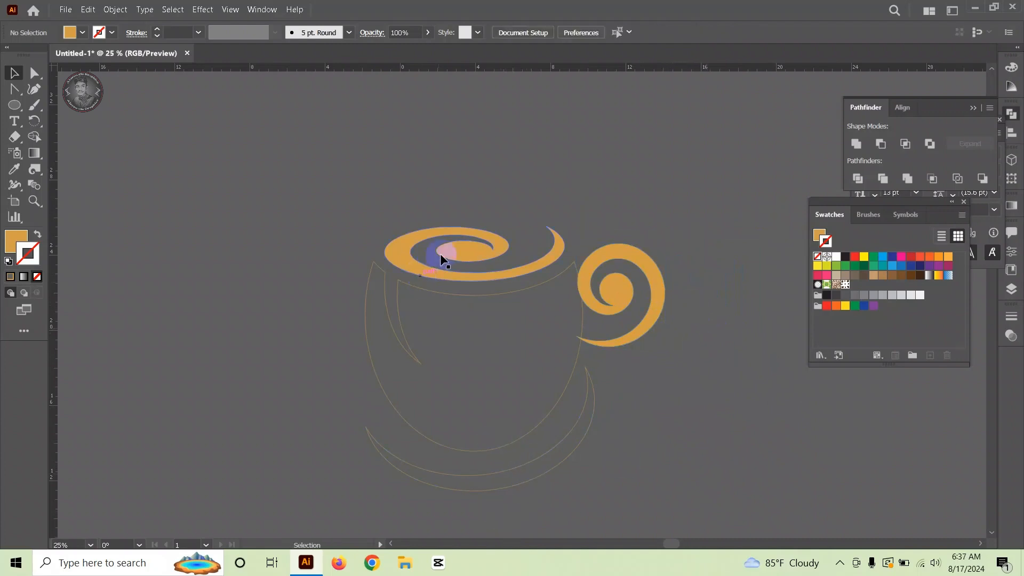
# Step: Swap the fill and stroke of the cup body and saucer so both shapes are solid gold without an outline
pyautogui.click(460, 301)
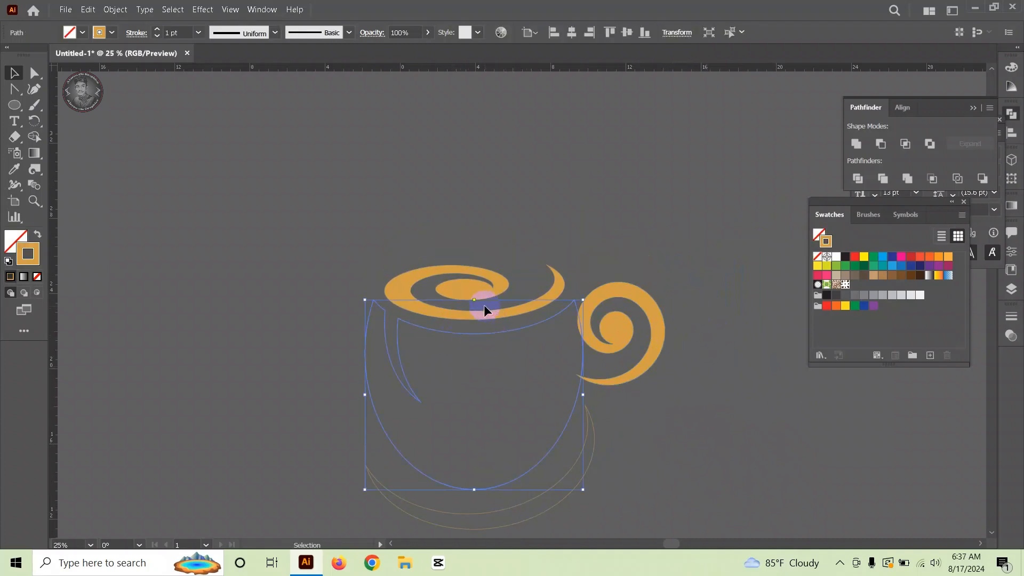
pyautogui.keyDown('shift'); pyautogui.click(482, 421); pyautogui.keyUp('shift')
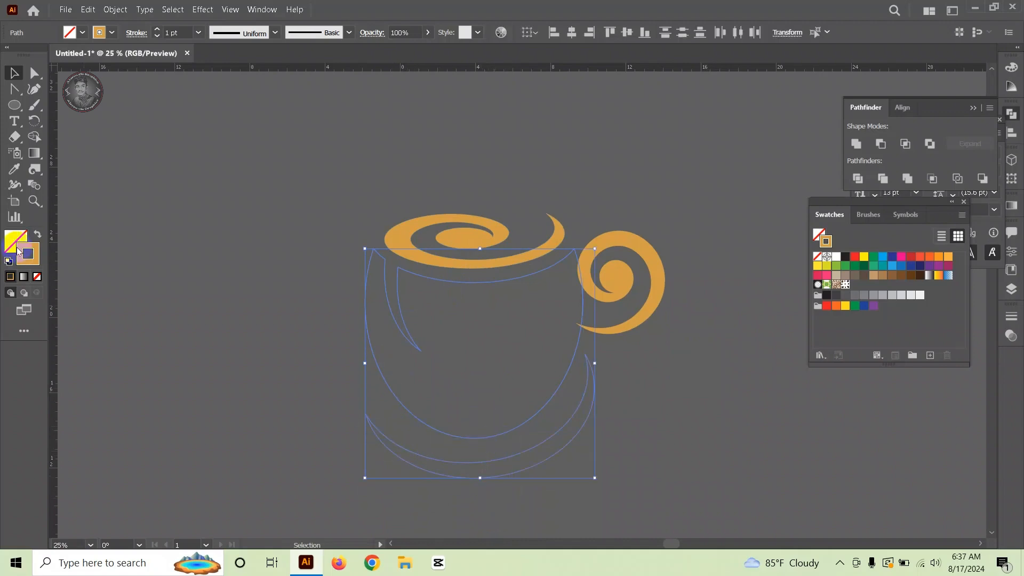
pyautogui.click(37, 234)
pyautogui.click(237, 235)
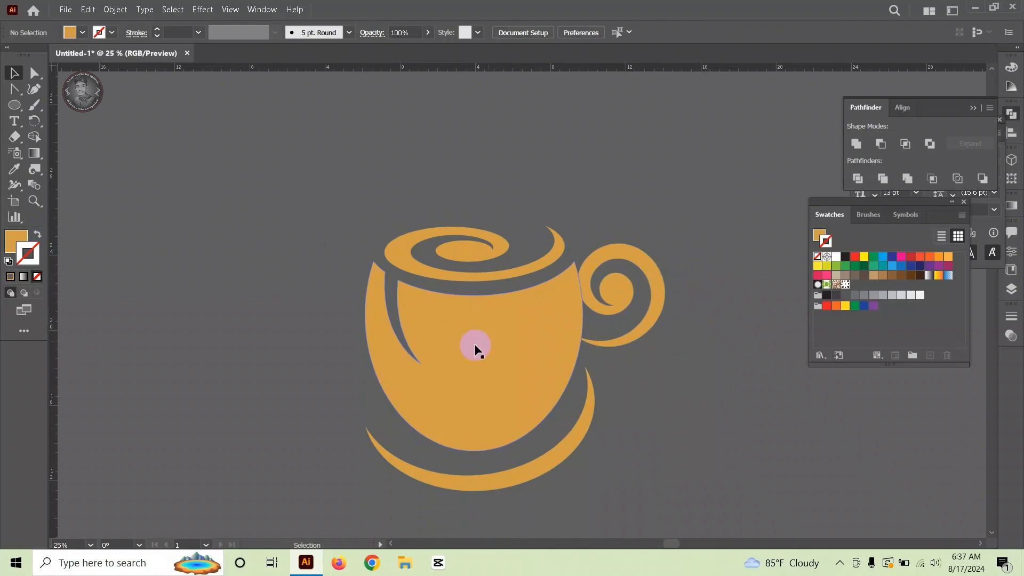
# Step: Draw a short vertical line segment above the coffee swirl for the steam
pyautogui.scroll(2, 449, 309)
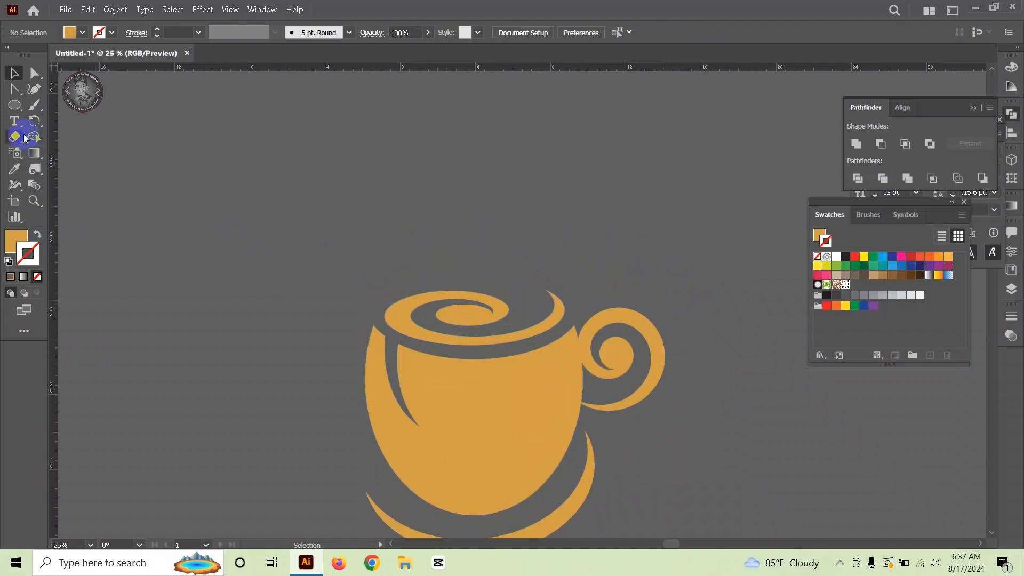
pyautogui.moveTo(23, 110); pyautogui.dragTo(63, 169)
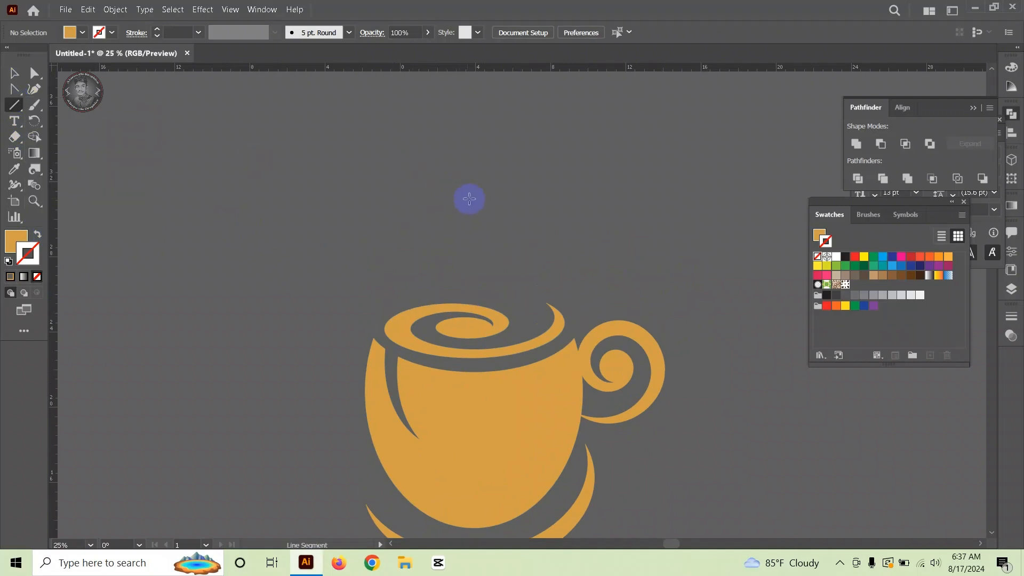
pyautogui.moveTo(465, 201); pyautogui.dragTo(475, 283)
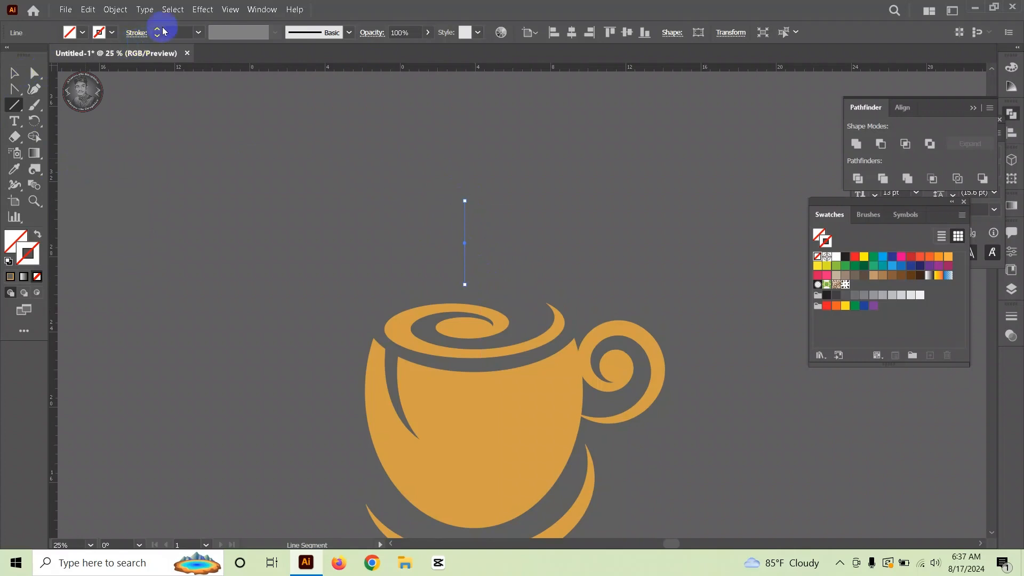
# Step: Give the steam line a 26 pt gold stroke with the width profile that tapers at both ends
pyautogui.click(158, 29)
pyautogui.click(159, 29)
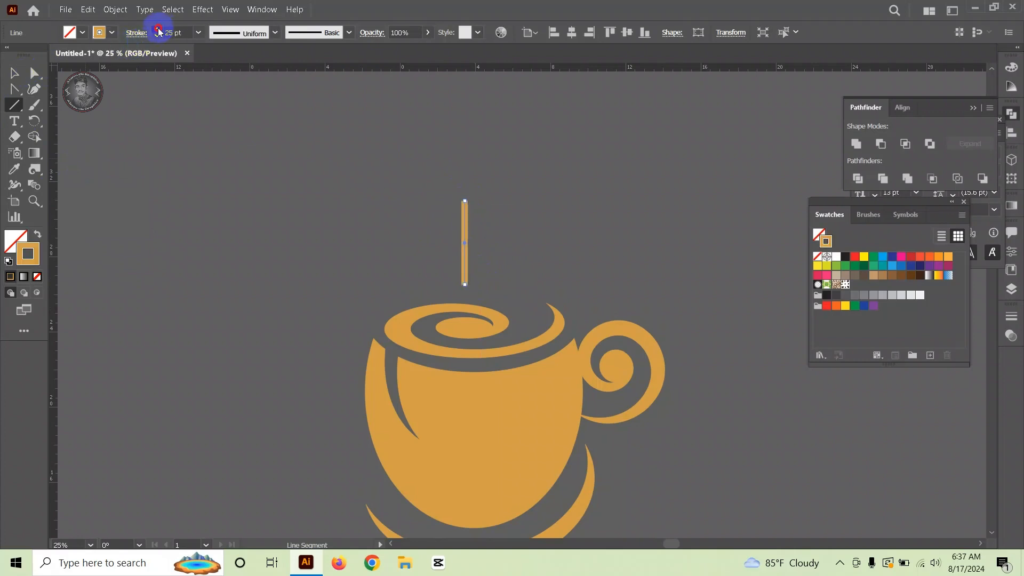
pyautogui.click(159, 29)
pyautogui.click(275, 32)
pyautogui.click(251, 72)
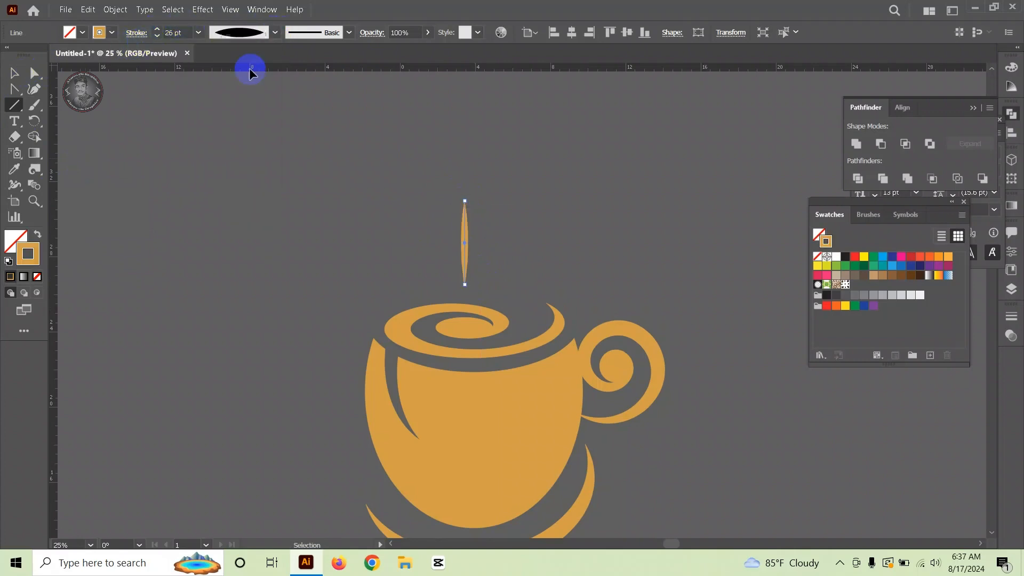
# Step: Apply a Zig Zag effect to the steam line with absolute size 0.14 in, 2 ridges per segment and smooth points
pyautogui.click(203, 9)
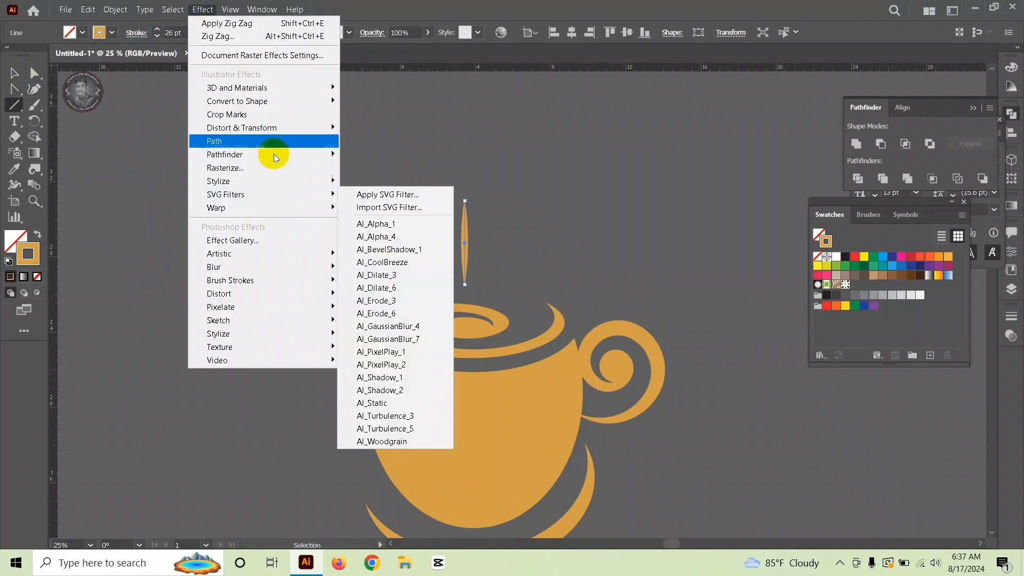
pyautogui.moveTo(278, 128)
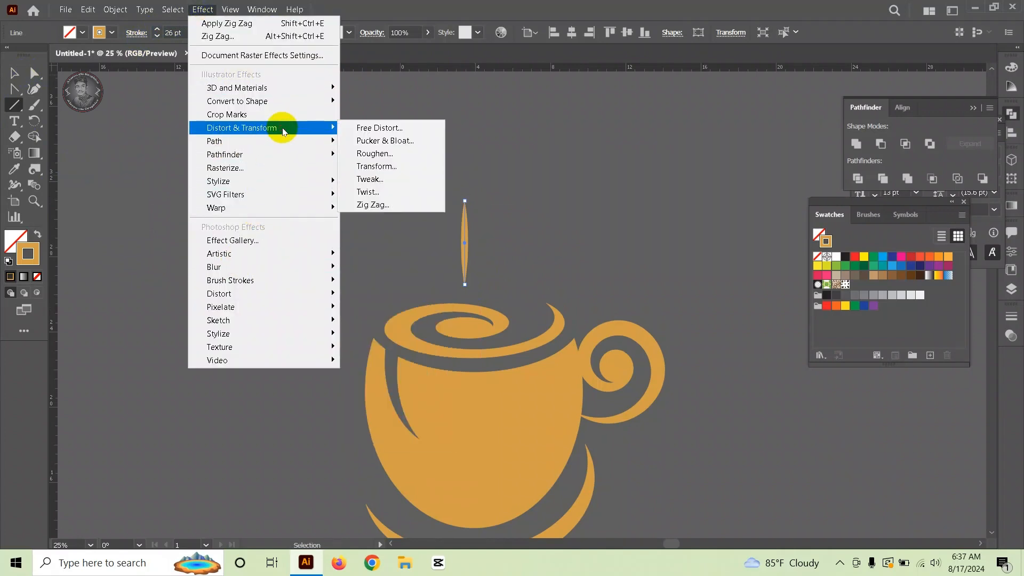
pyautogui.click(385, 203)
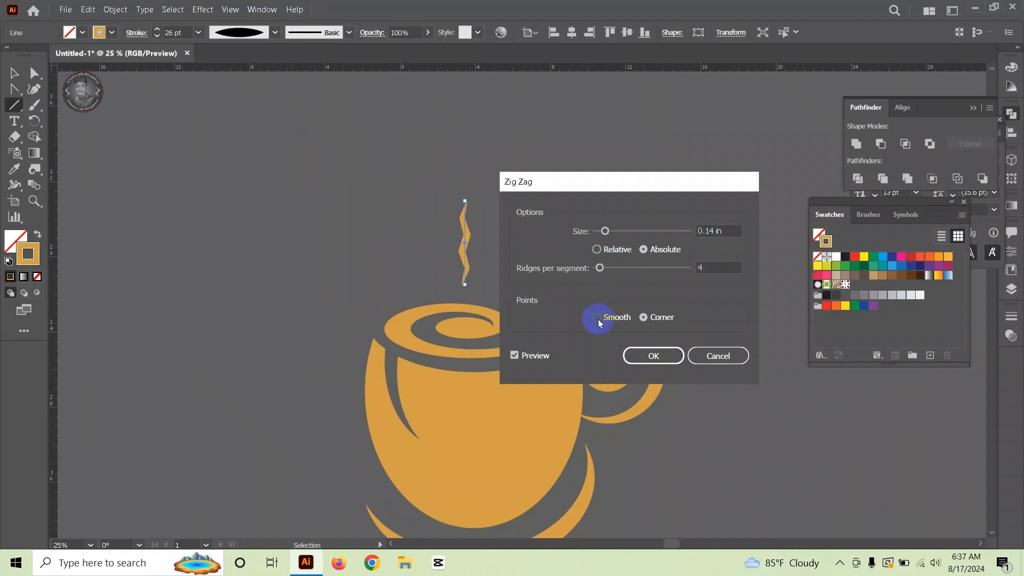
pyautogui.click(597, 319)
pyautogui.click(708, 267)
pyautogui.write('2')
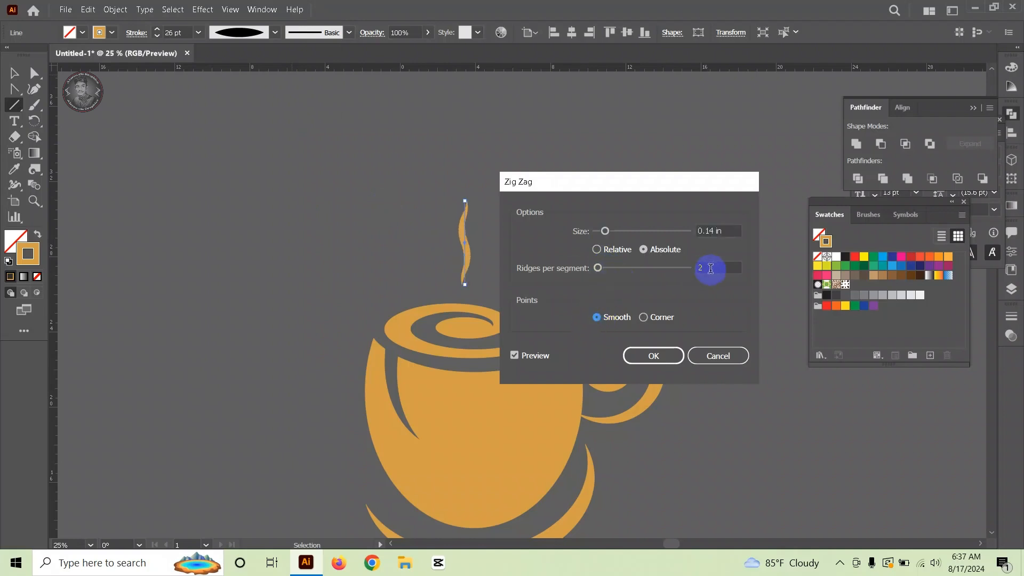
pyautogui.click(670, 358)
pyautogui.click(656, 355)
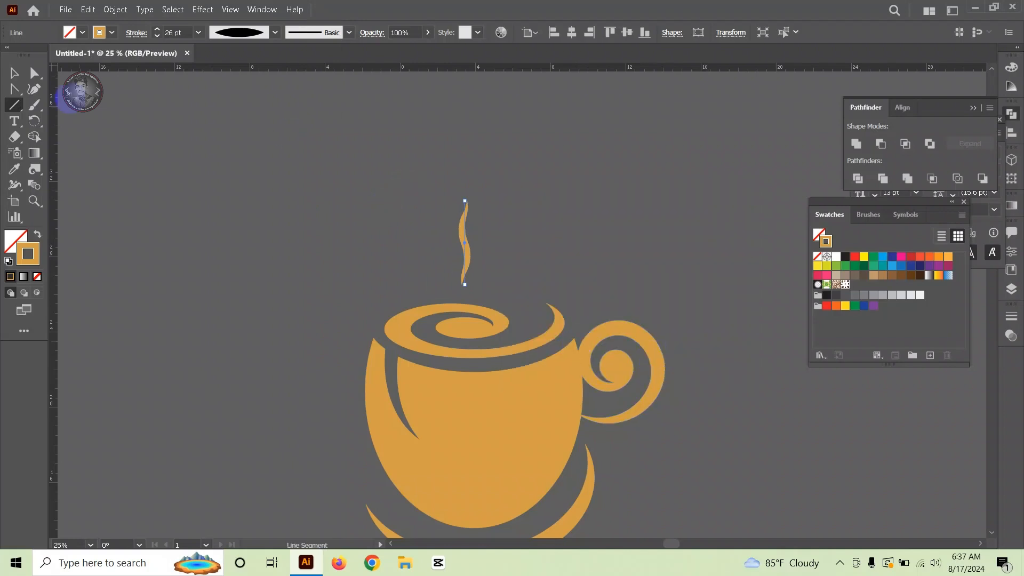
# Step: Expand the appearance of the wavy steam line into a filled path and deselect it
pyautogui.click(115, 9)
pyautogui.click(154, 159)
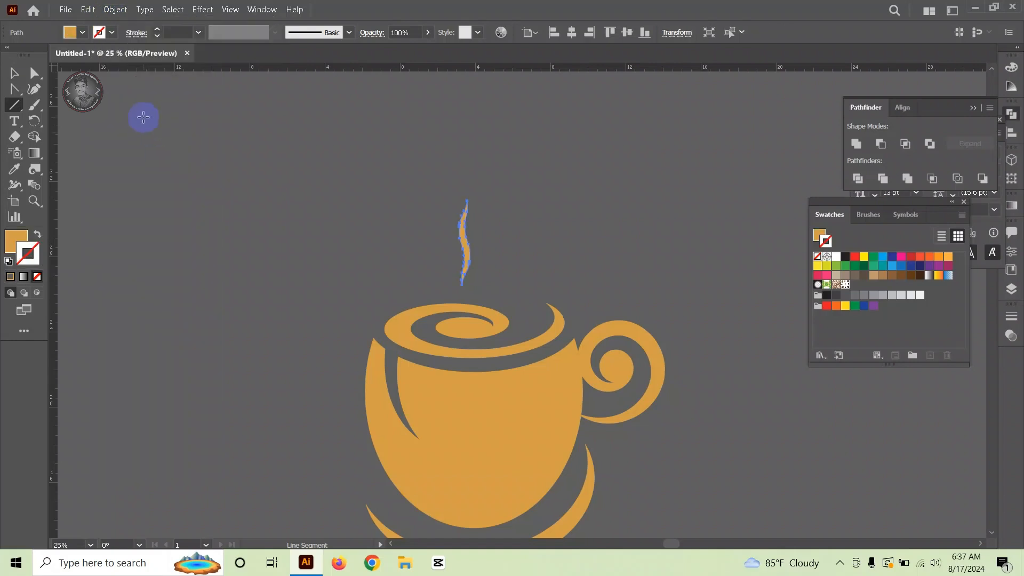
pyautogui.click(116, 9)
pyautogui.click(163, 170)
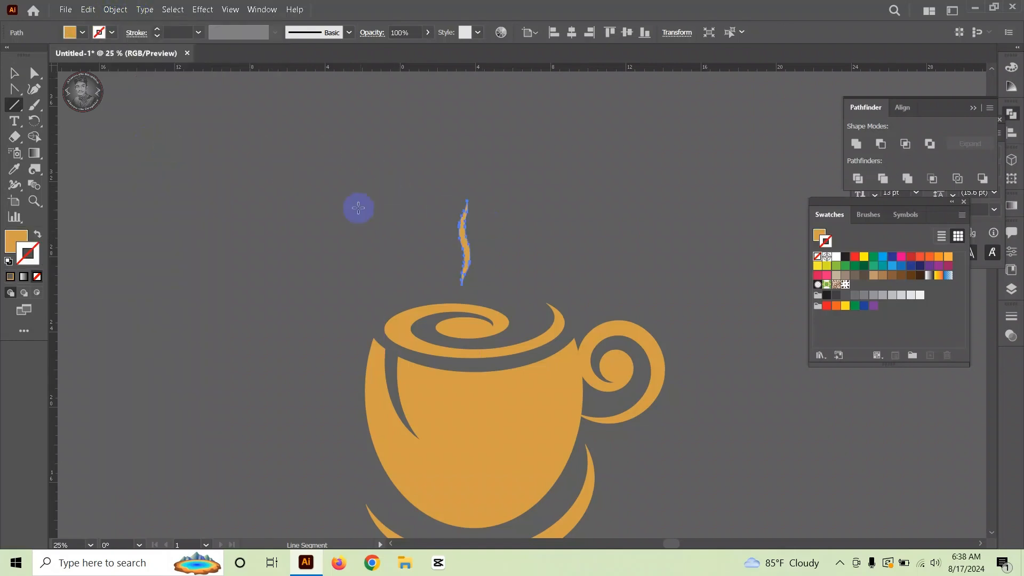
pyautogui.press('v')
pyautogui.click(270, 169)
# Step: Create a smaller copy of the steam wave tilted clockwise and place it low beside the original's right side
pyautogui.scroll(4, 513, 305)
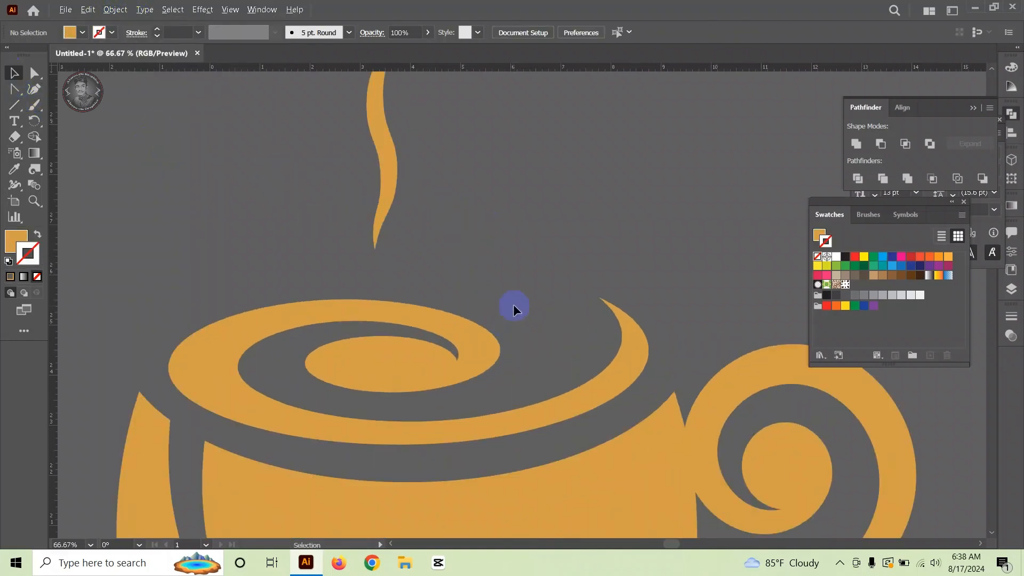
pyautogui.scroll(-4, 512, 304)
pyautogui.click(474, 274)
pyautogui.scroll(2, 468, 257)
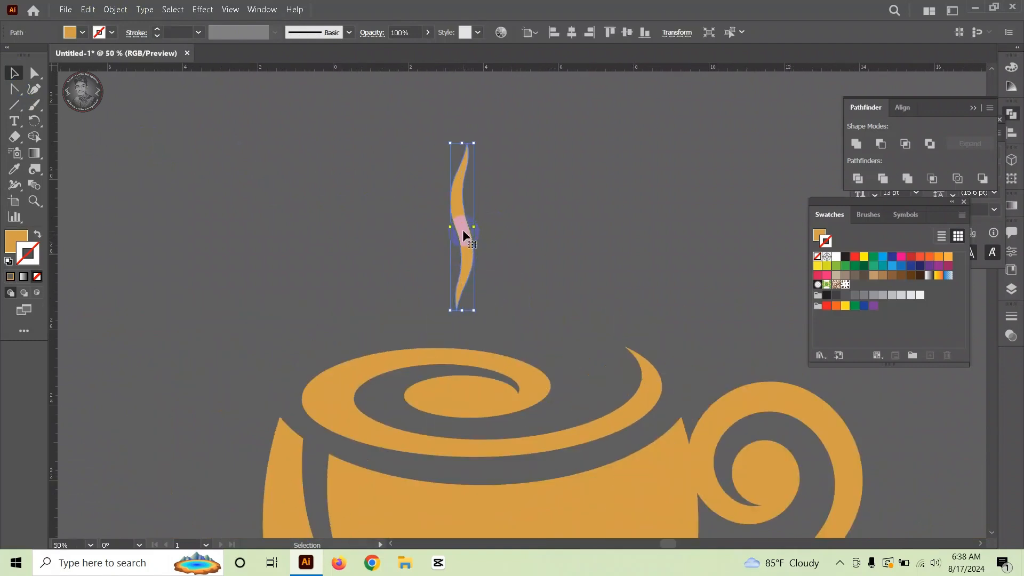
pyautogui.press('a')
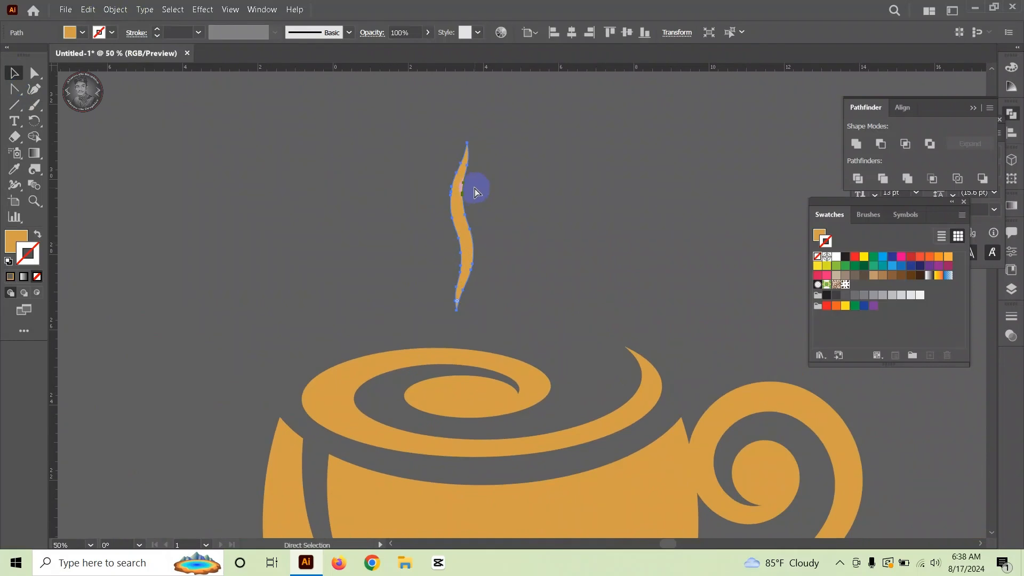
pyautogui.press('v')
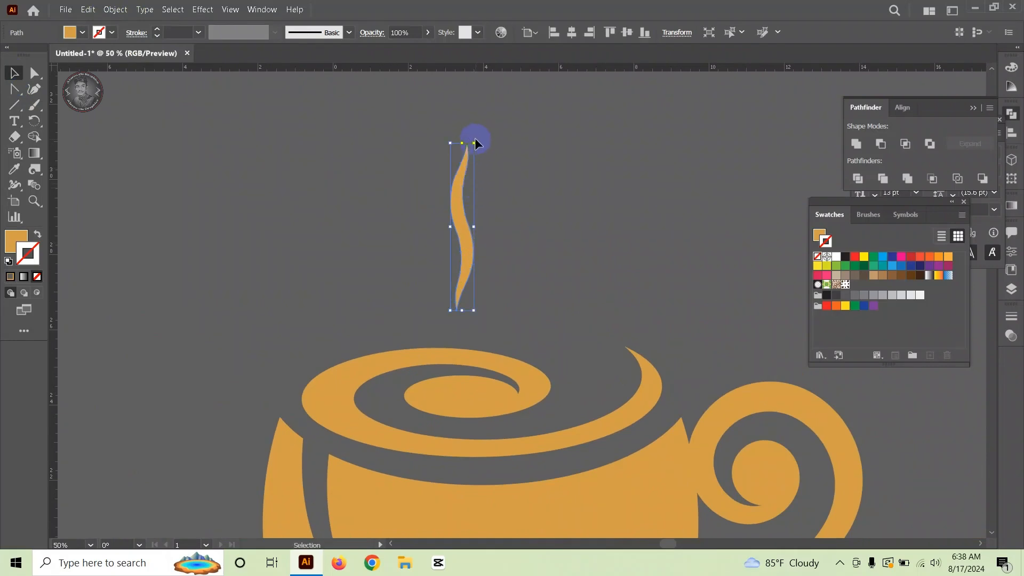
pyautogui.moveTo(473, 143); pyautogui.dragTo(504, 156)
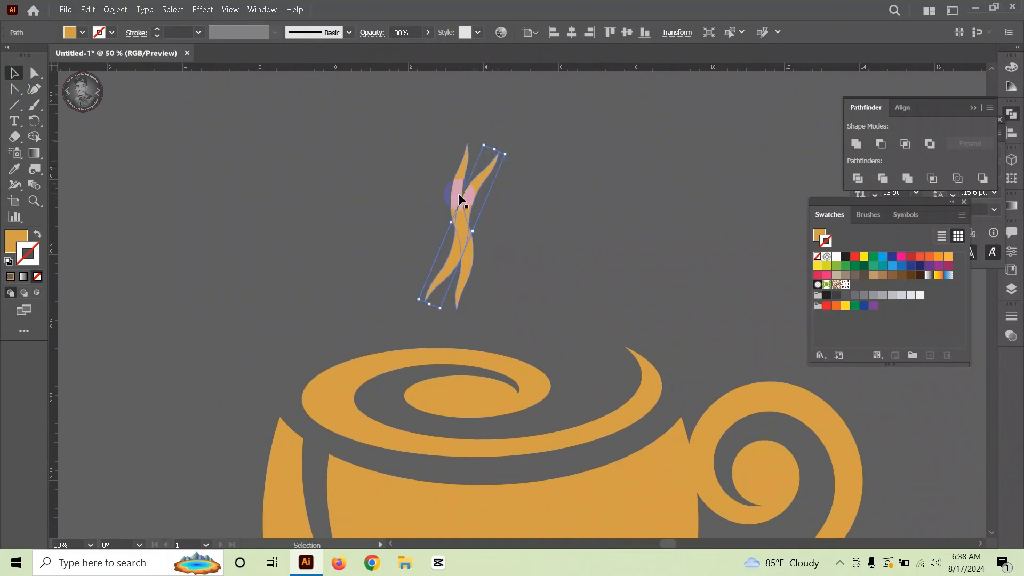
pyautogui.moveTo(461, 226); pyautogui.dragTo(505, 238)
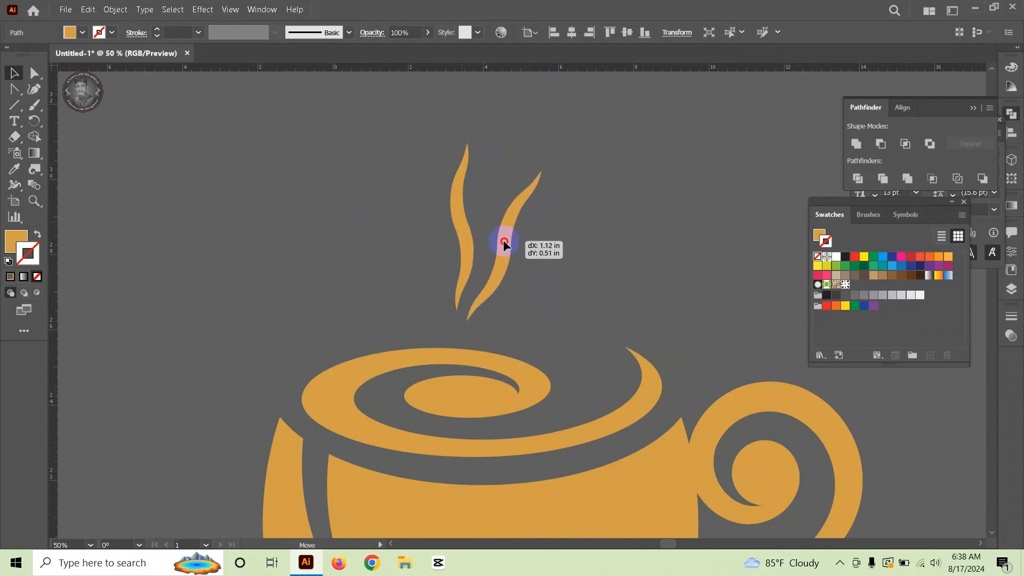
pyautogui.moveTo(549, 173); pyautogui.dragTo(538, 199)
pyautogui.moveTo(500, 247); pyautogui.dragTo(500, 270)
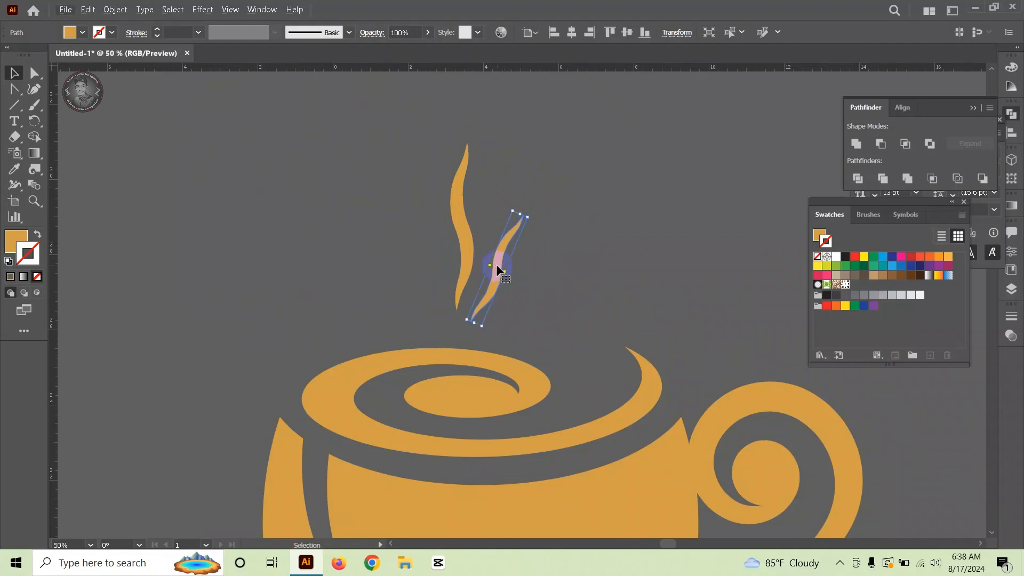
# Step: Reflect the small steam wave across the vertical axis as a copy
pyautogui.rightClick(497, 265)
pyautogui.moveTo(549, 466)
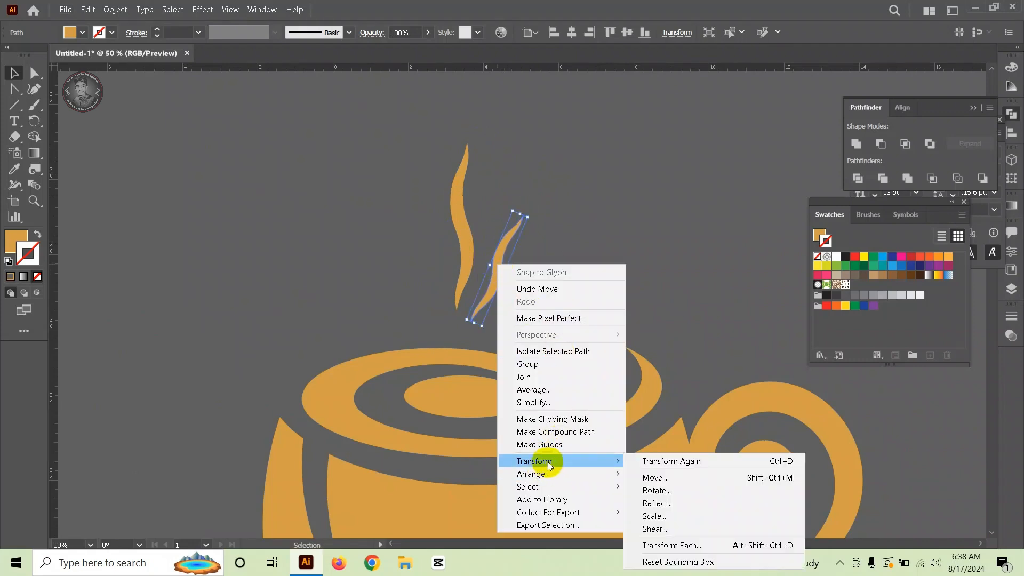
pyautogui.click(702, 504)
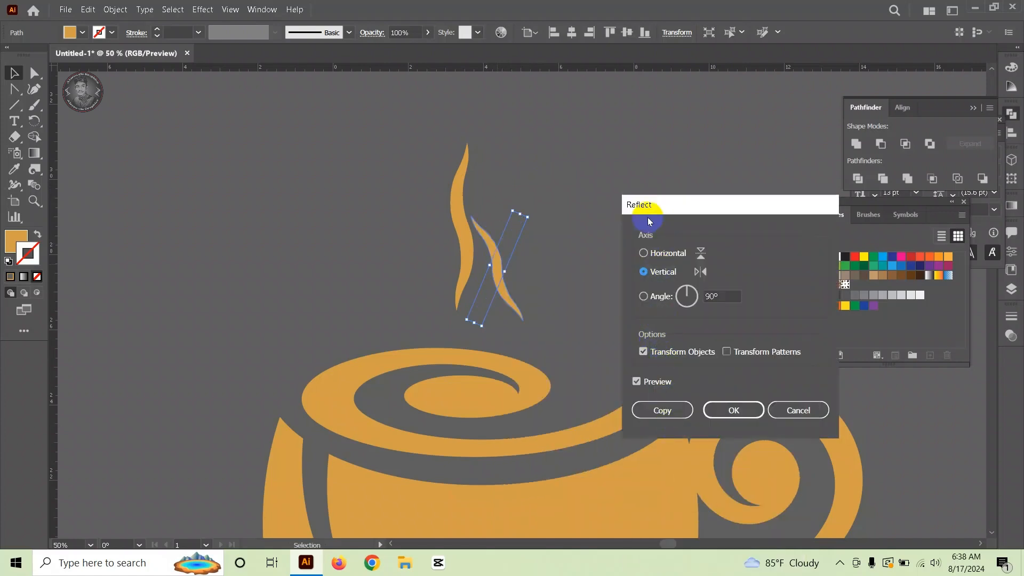
pyautogui.click(662, 410)
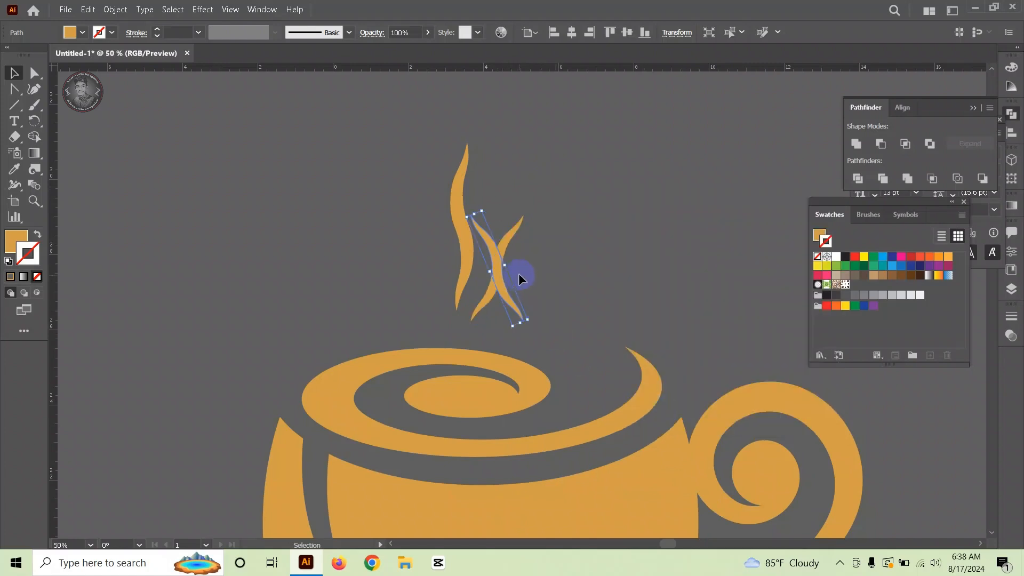
# Step: Move the mirrored steam wave horizontally to the left side of the central wave, balancing the right one, and deselect it
pyautogui.hotkey('shift', 'Left')
pyautogui.hotkey('shift', 'Left')
pyautogui.hotkey('shift', 'Left')
pyautogui.hotkey('shift', 'Left')
pyautogui.hotkey('shift', 'Left')
pyautogui.hotkey('shift', 'Left')
pyautogui.hotkey('shift', 'Left')
pyautogui.hotkey('shift', 'Left')
pyautogui.hotkey('shift', 'Left')
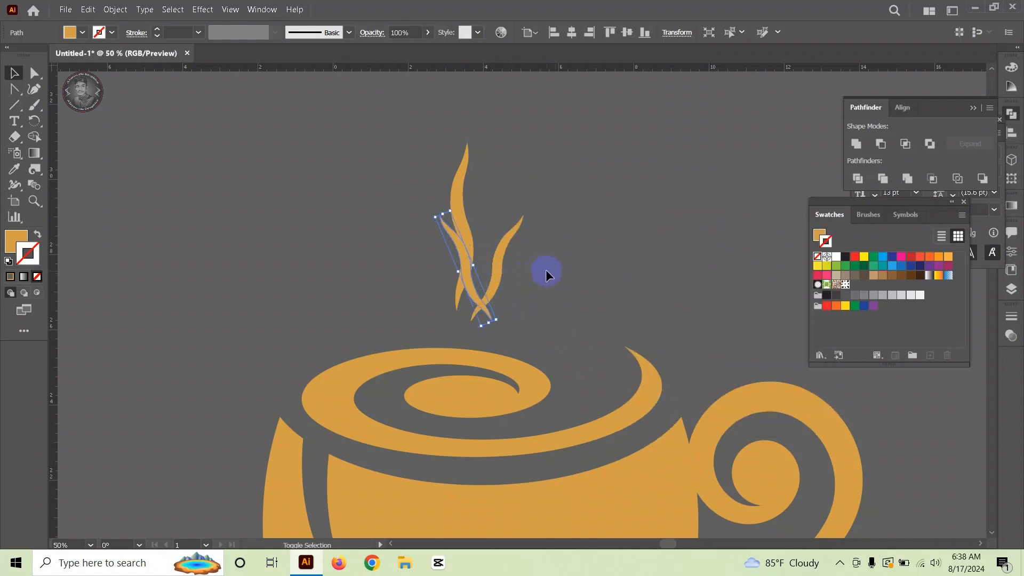
pyautogui.hotkey('shift', 'Left')
pyautogui.hotkey('shift', 'Left')
pyautogui.hotkey('shift', 'Left')
pyautogui.hotkey('shift', 'Left')
pyautogui.hotkey('shift', 'Left')
pyautogui.hotkey('shift', 'Left')
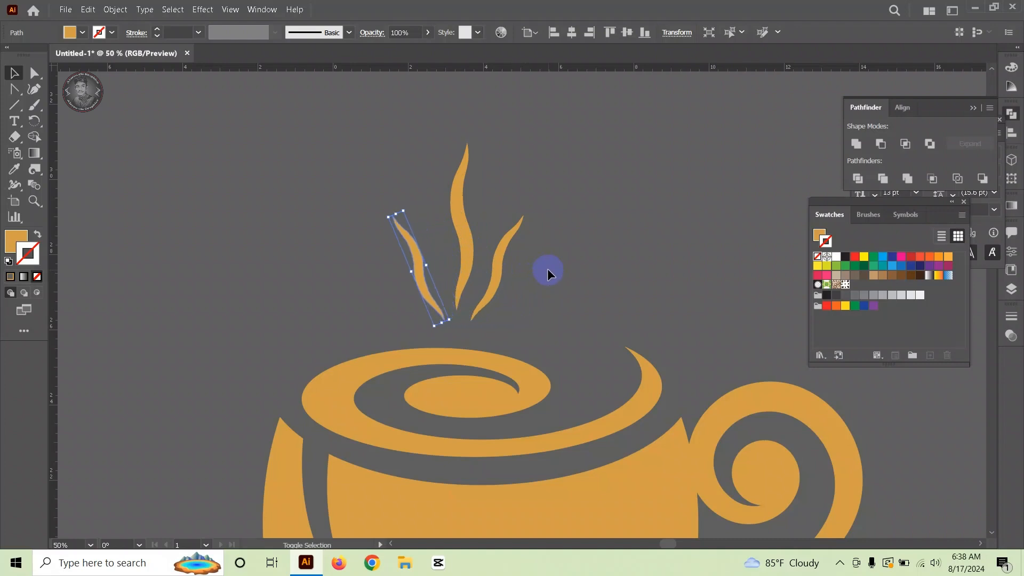
pyautogui.hotkey('shift', 'Right')
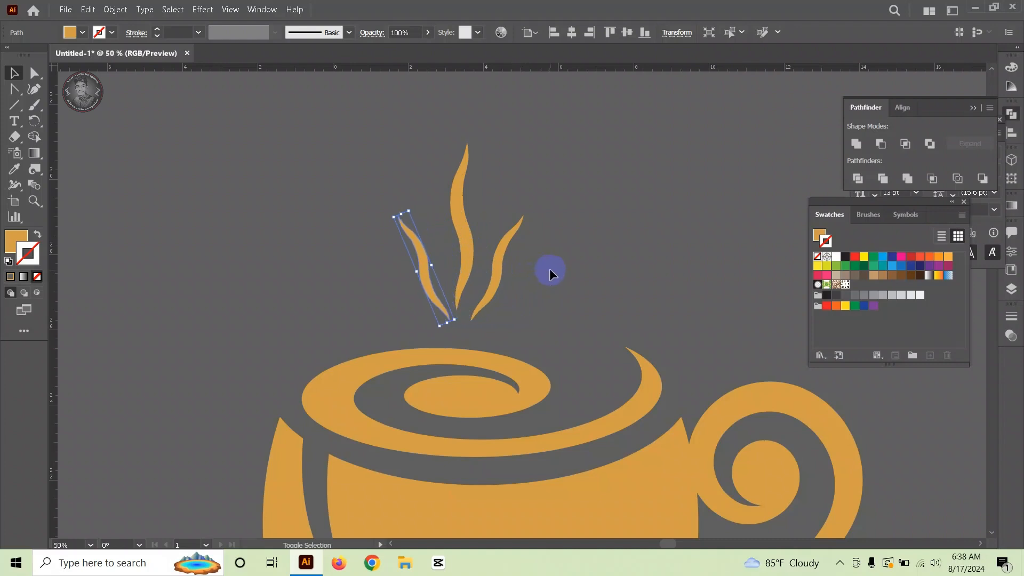
pyautogui.hotkey('shift', 'Left')
pyautogui.click(601, 225)
# Step: Scale all the cup parts down together beneath the steam and unite them with Pathfinder
pyautogui.scroll(-4, 457, 263)
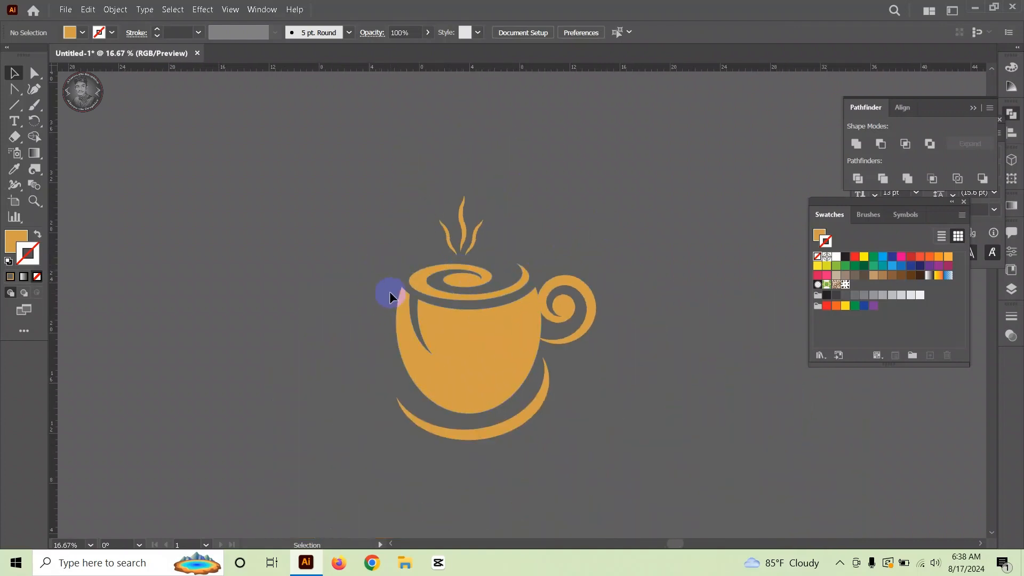
pyautogui.moveTo(392, 274); pyautogui.dragTo(471, 303)
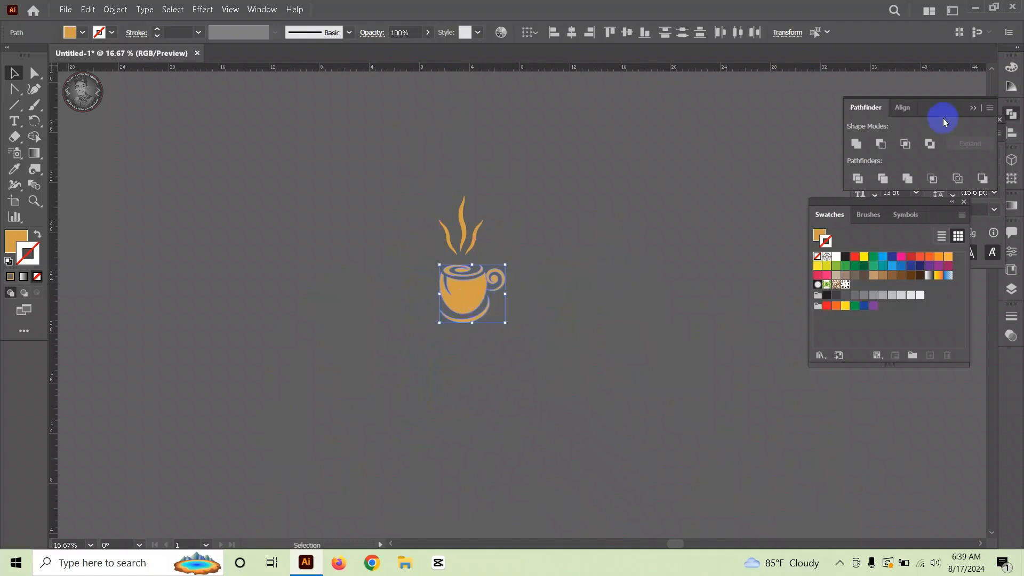
pyautogui.click(858, 147)
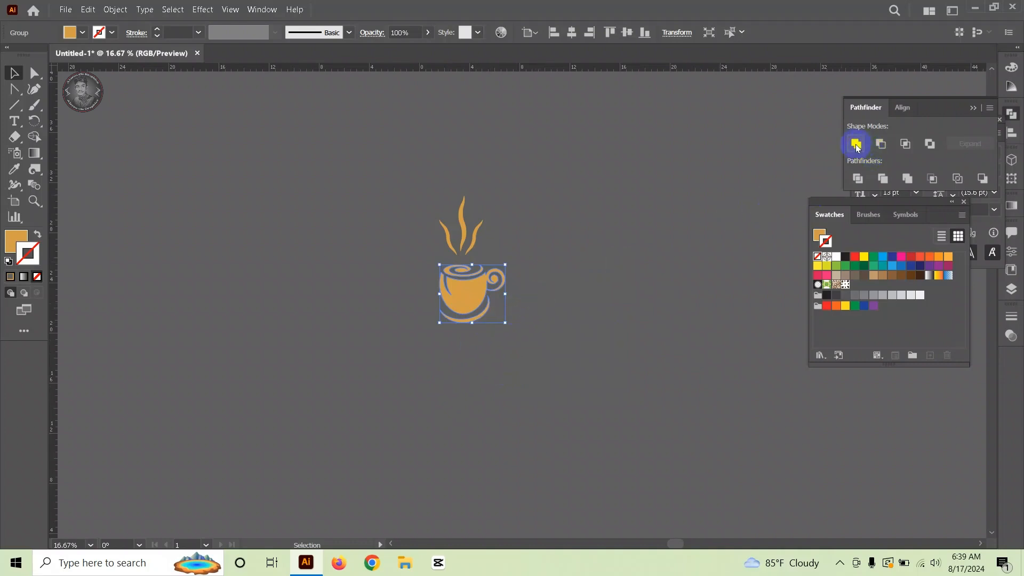
pyautogui.click(528, 350)
pyautogui.click(470, 291)
pyautogui.click(596, 278)
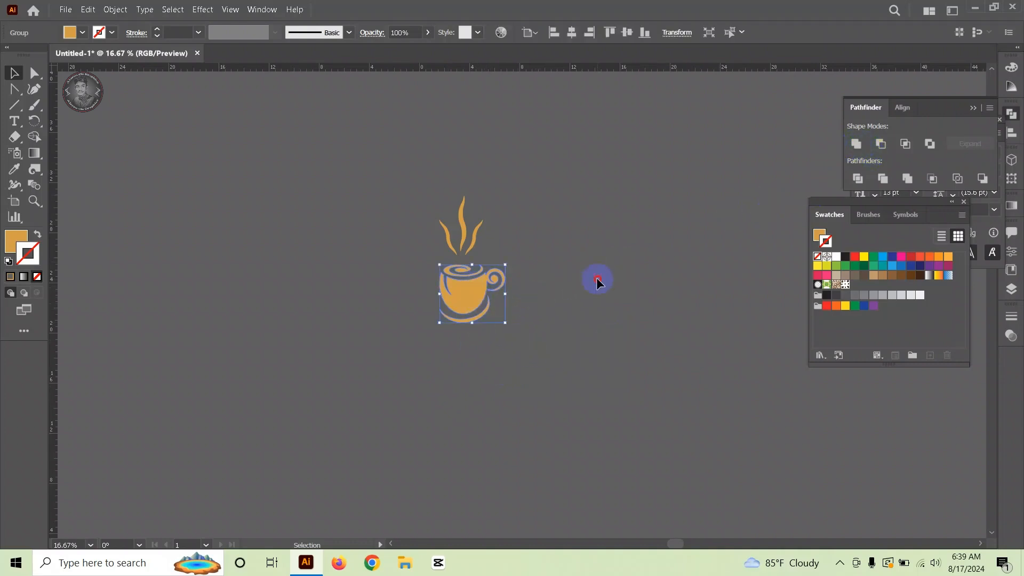
pyautogui.click(469, 289)
pyautogui.click(640, 334)
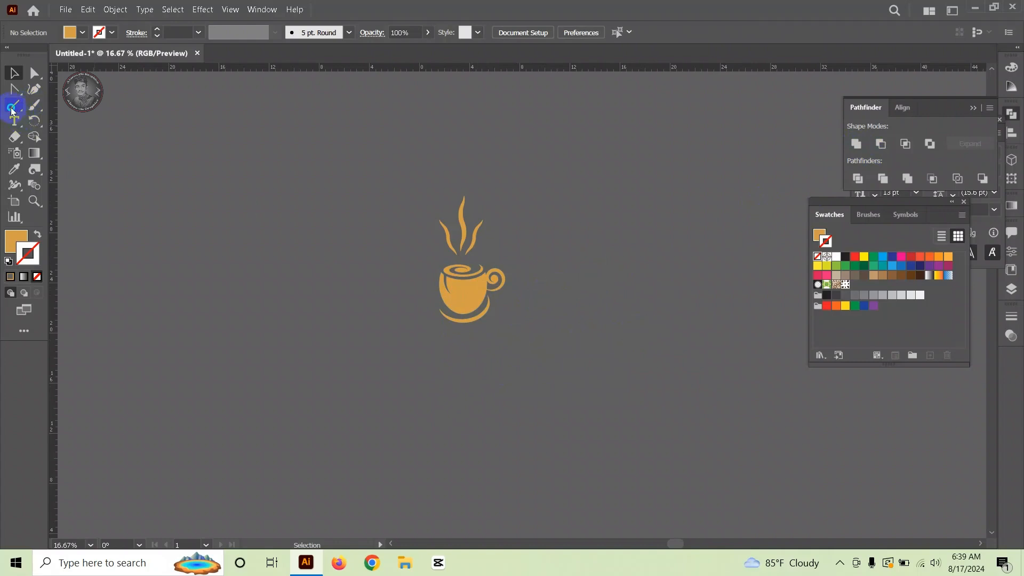
# Step: Draw a circle about 13.4 in wide around the cup, with a gold stroke and no fill
pyautogui.moveTo(15, 105); pyautogui.dragTo(72, 119)
pyautogui.moveTo(462, 327); pyautogui.dragTo(550, 416)
pyautogui.click(37, 233)
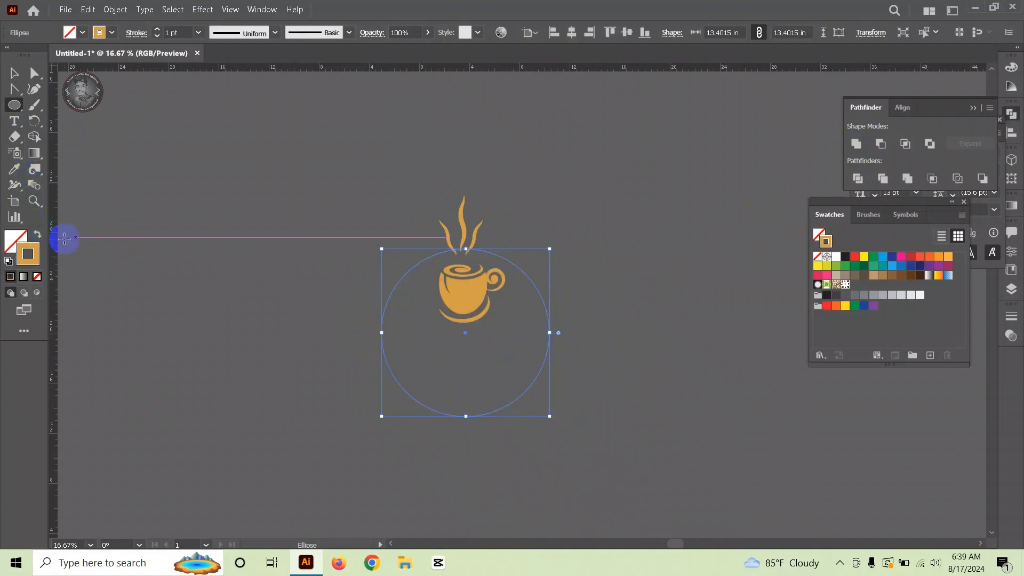
# Step: Shrink the circle to about 13.04 in and move it up so its upper edge crosses the side steam waves
pyautogui.click(15, 73)
pyautogui.scroll(3, 489, 320)
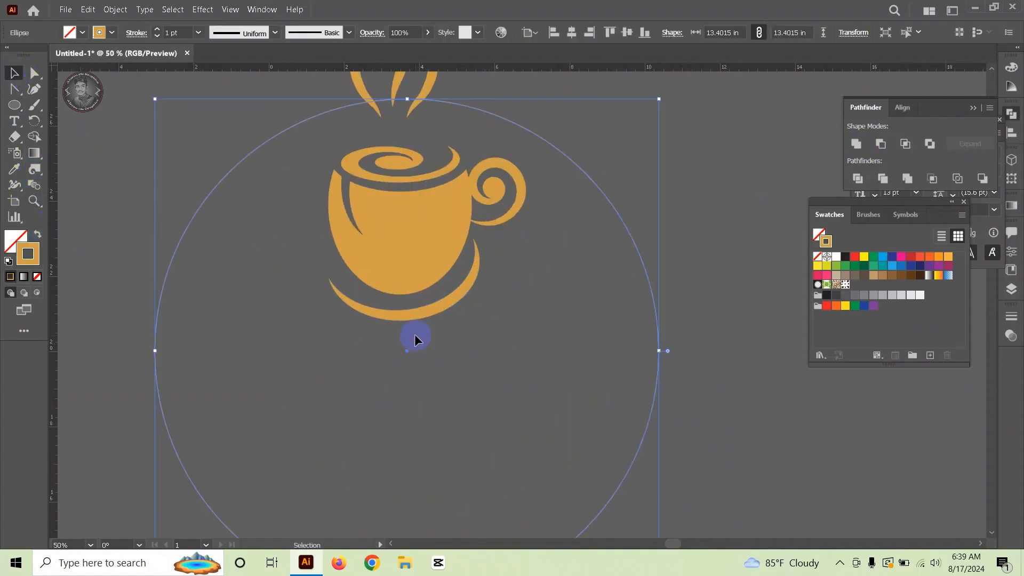
pyautogui.scroll(-1, 380, 312)
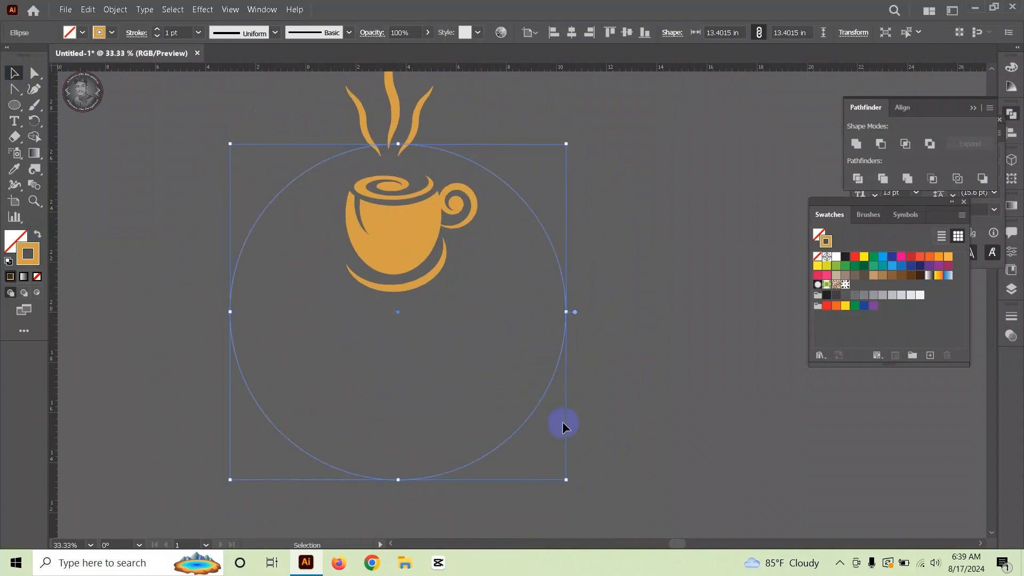
pyautogui.moveTo(566, 481); pyautogui.dragTo(562, 478)
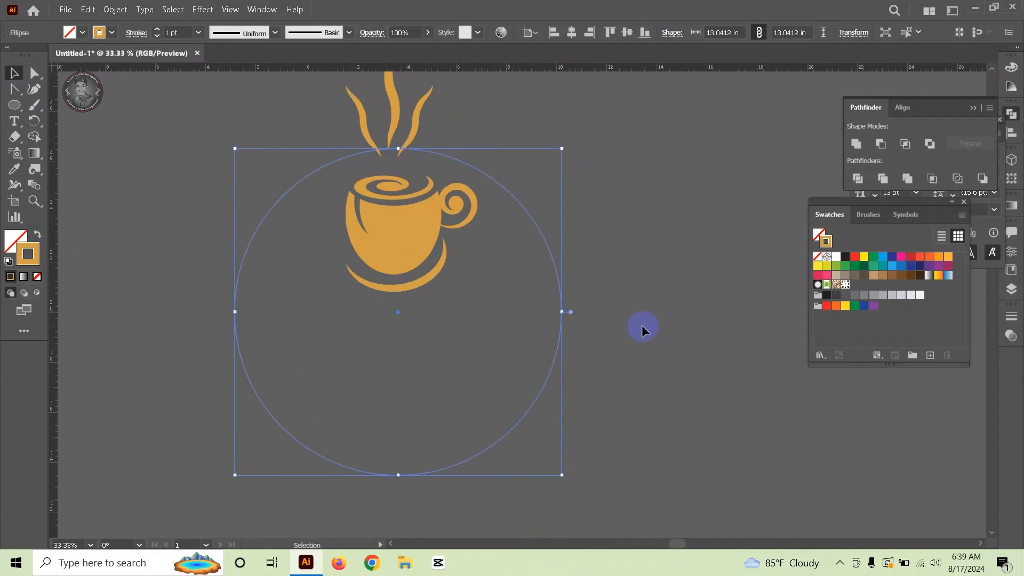
pyautogui.click(629, 259)
pyautogui.moveTo(520, 202)
pyautogui.mouseDown()
pyautogui.moveTo(512, 192)
pyautogui.moveTo(532, 219)
pyautogui.moveTo(531, 210)
pyautogui.mouseUp()
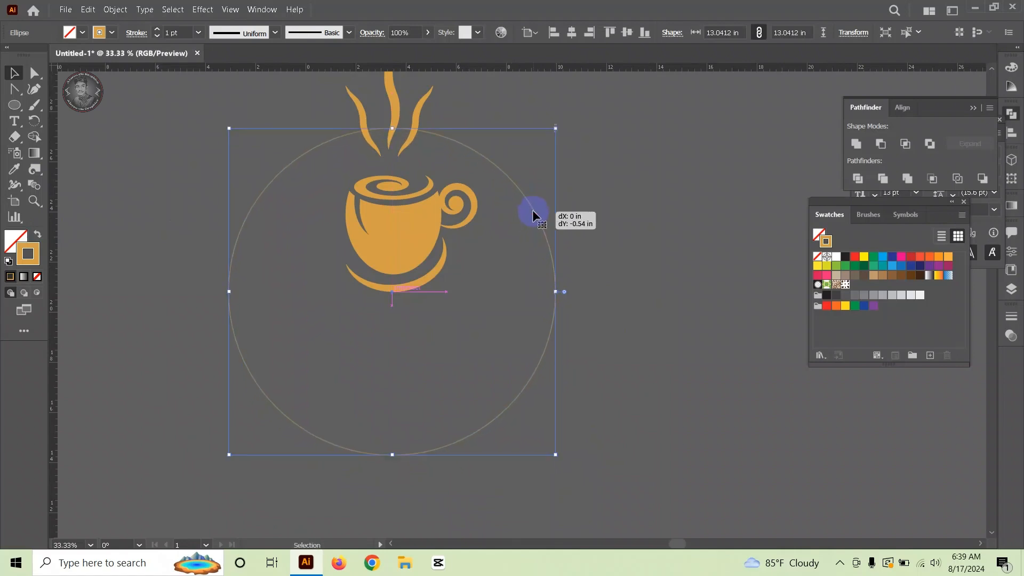
# Step: Move the cup group slightly up, closer to the steam waves, and deselect it
pyautogui.click(456, 307)
pyautogui.click(390, 247)
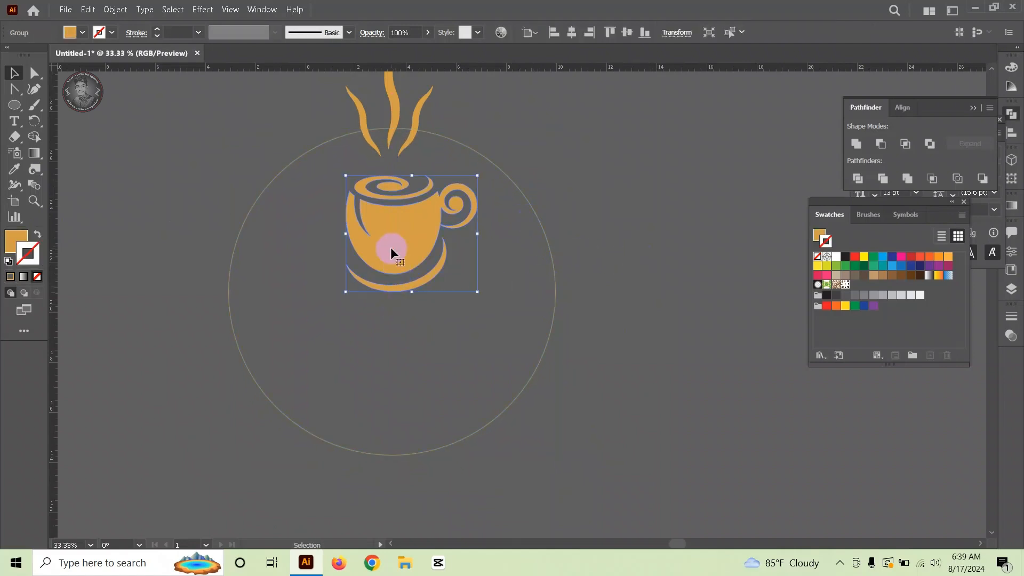
pyautogui.press('Up')
pyautogui.press('Up')
pyautogui.press('Up')
pyautogui.press('Up')
pyautogui.press('Up')
pyautogui.press('Up')
pyautogui.press('Up')
pyautogui.press('Up')
pyautogui.press('Up')
pyautogui.press('Up')
pyautogui.press('Up')
pyautogui.press('Up')
pyautogui.press('Up')
pyautogui.press('Up')
pyautogui.press('Up')
pyautogui.press('Up')
pyautogui.press('Up')
pyautogui.press('Up')
pyautogui.moveTo(394, 245); pyautogui.dragTo(394, 238)
pyautogui.click(565, 200)
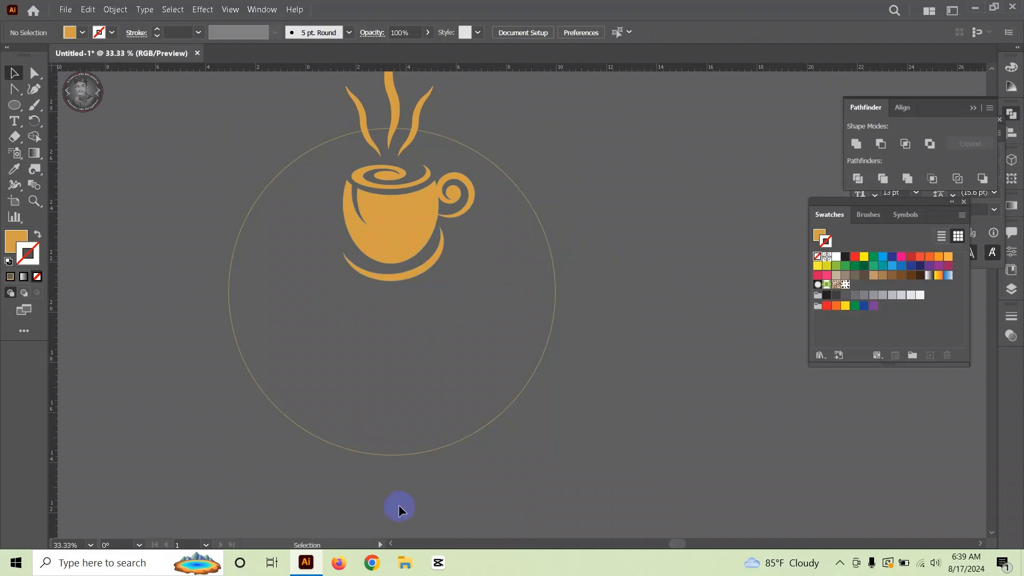
# Step: Create a slightly larger concentric copy of the circle to form a double ring
pyautogui.scroll(1, 487, 289)
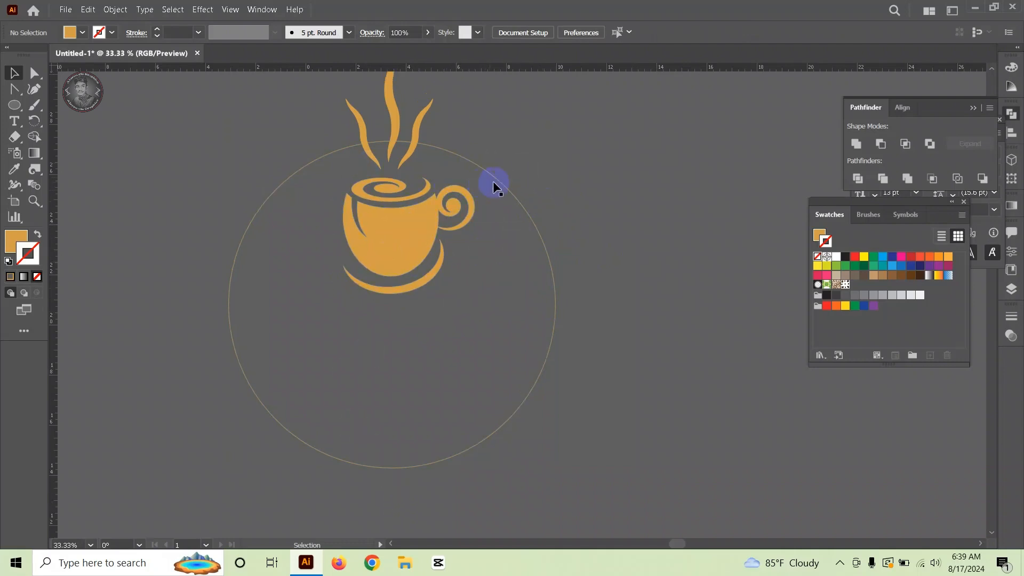
pyautogui.click(511, 191)
pyautogui.press('a')
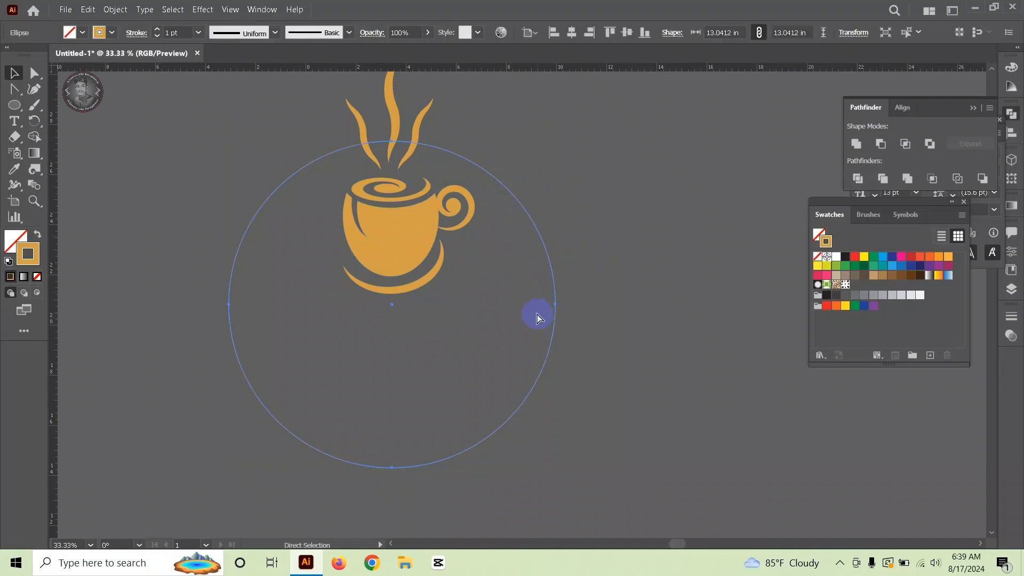
pyautogui.press('v')
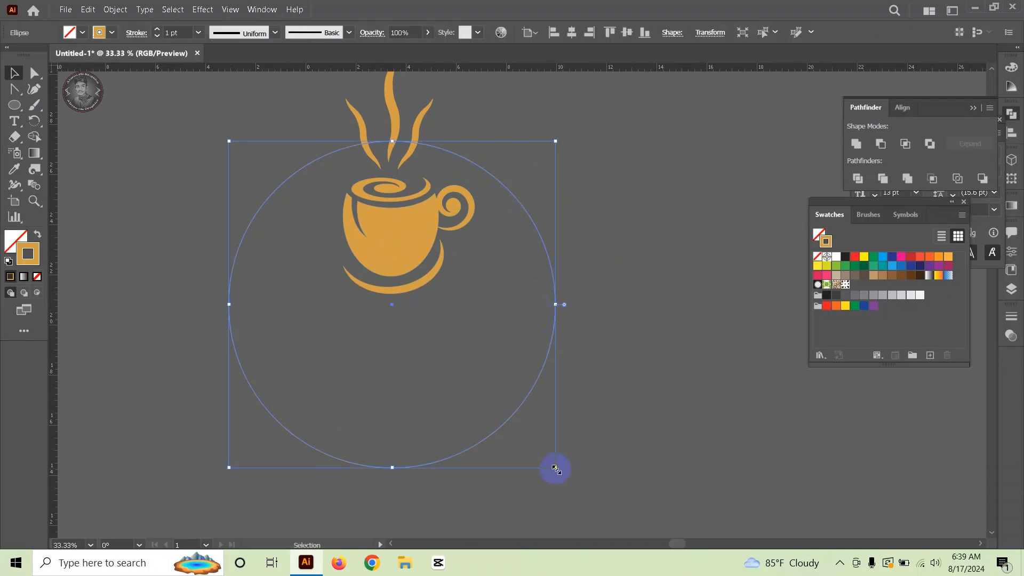
pyautogui.moveTo(555, 468); pyautogui.dragTo(577, 483)
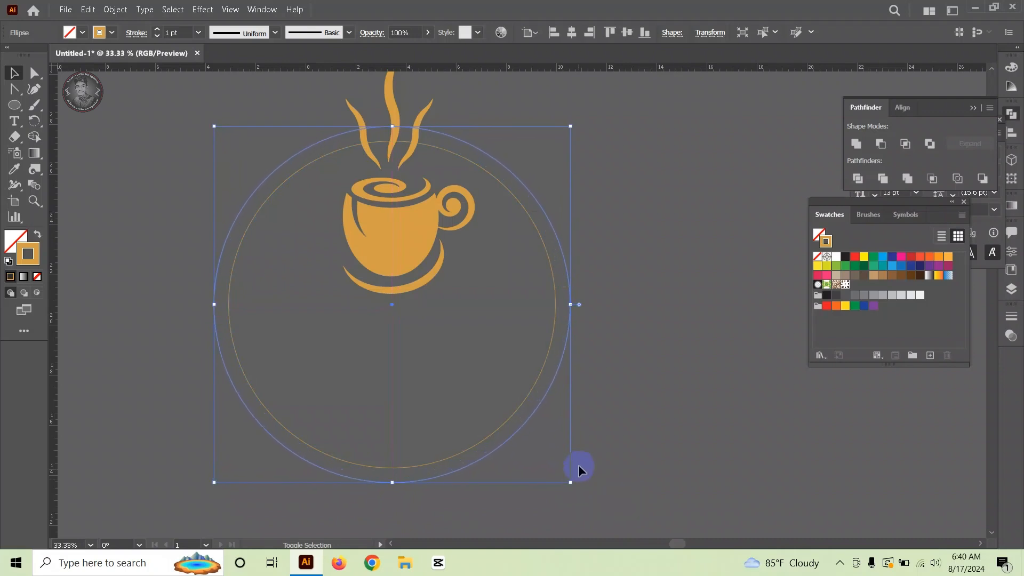
# Step: Set the stroke weight of both circles to 8 pt and deselect them
pyautogui.keyDown('shift'); pyautogui.click(553, 290); pyautogui.keyUp('shift')
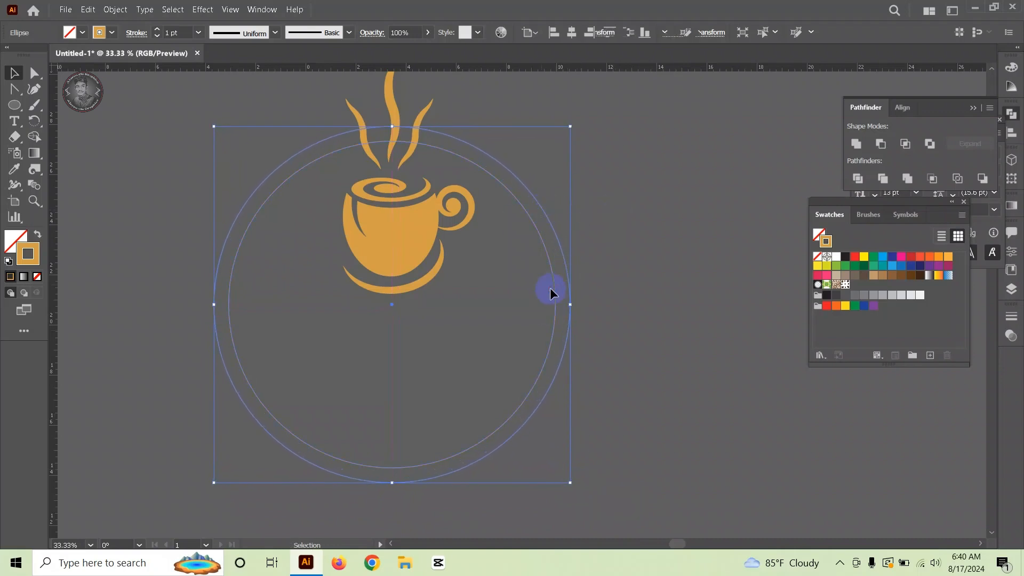
pyautogui.click(158, 29)
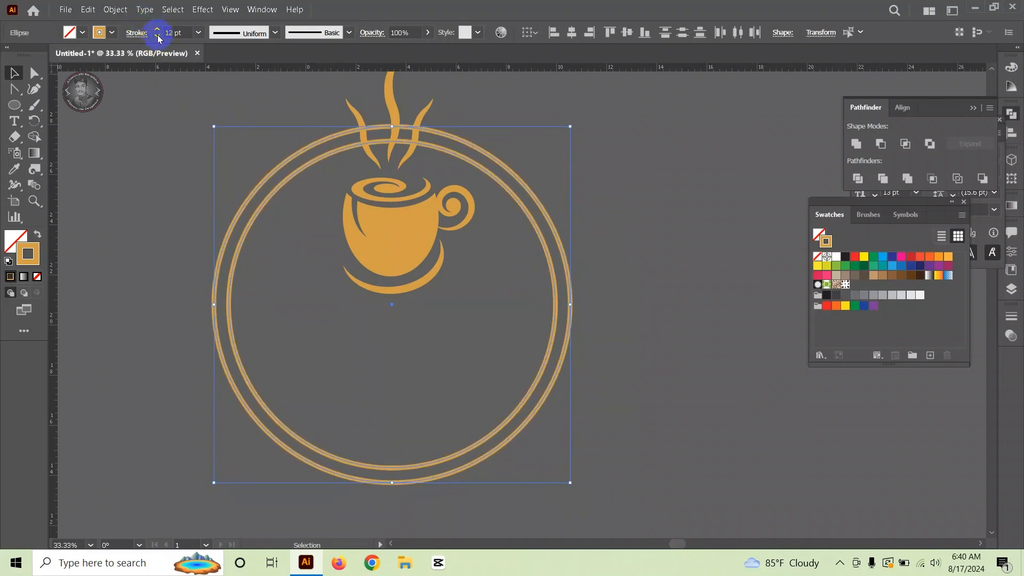
pyautogui.click(158, 36)
pyautogui.click(158, 30)
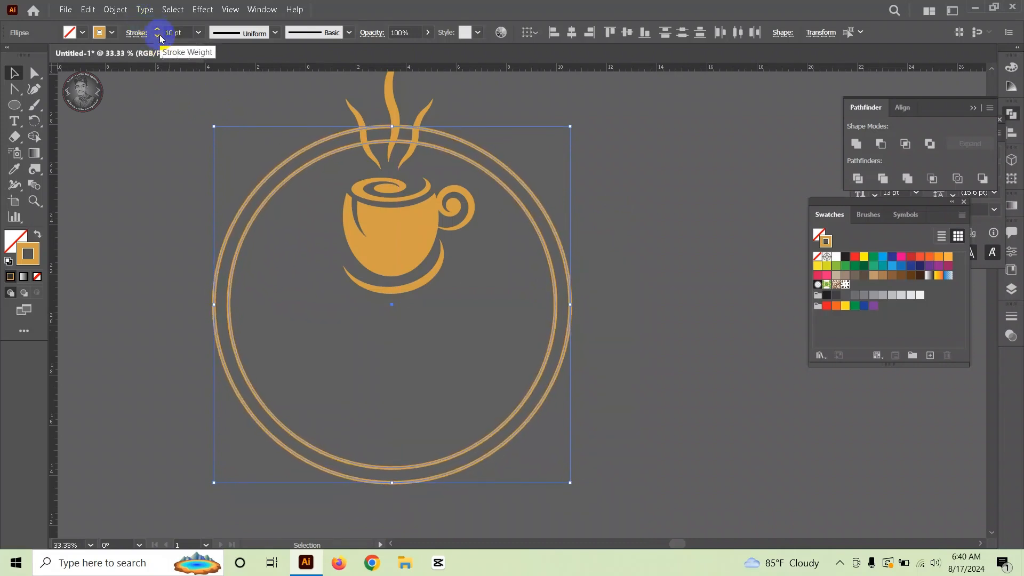
pyautogui.click(176, 137)
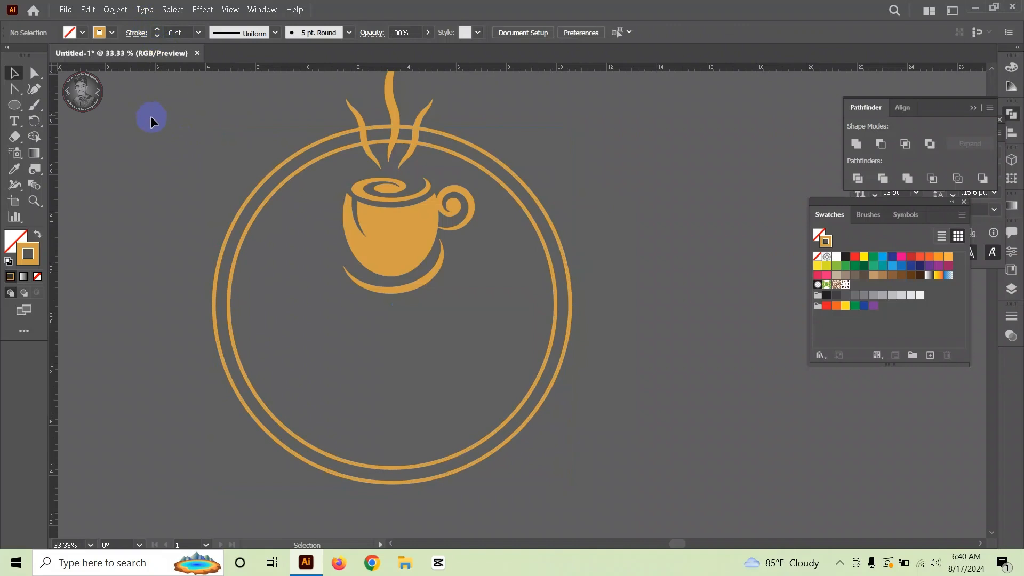
pyautogui.click(235, 215)
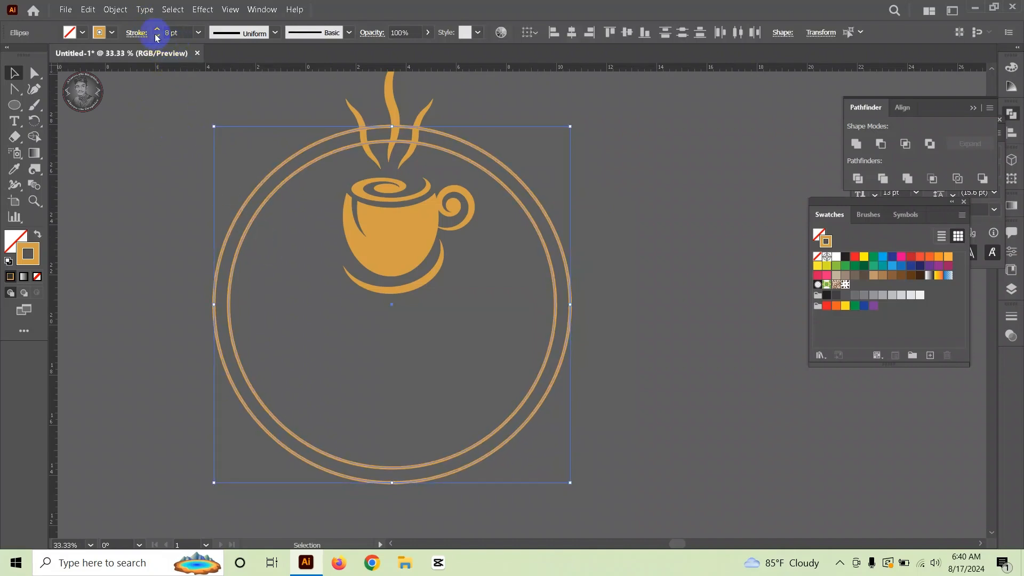
pyautogui.click(191, 199)
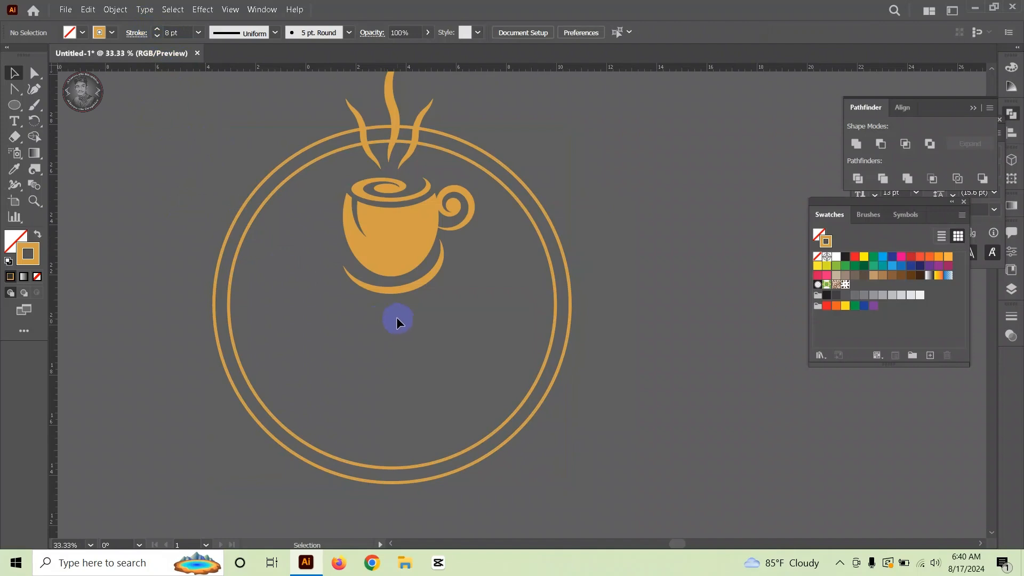
# Step: Place two horizontal ruler guides across the double ring, one just under the saucer and one slightly further down
pyautogui.scroll(3, 323, 250)
pyautogui.scroll(-5, 391, 178)
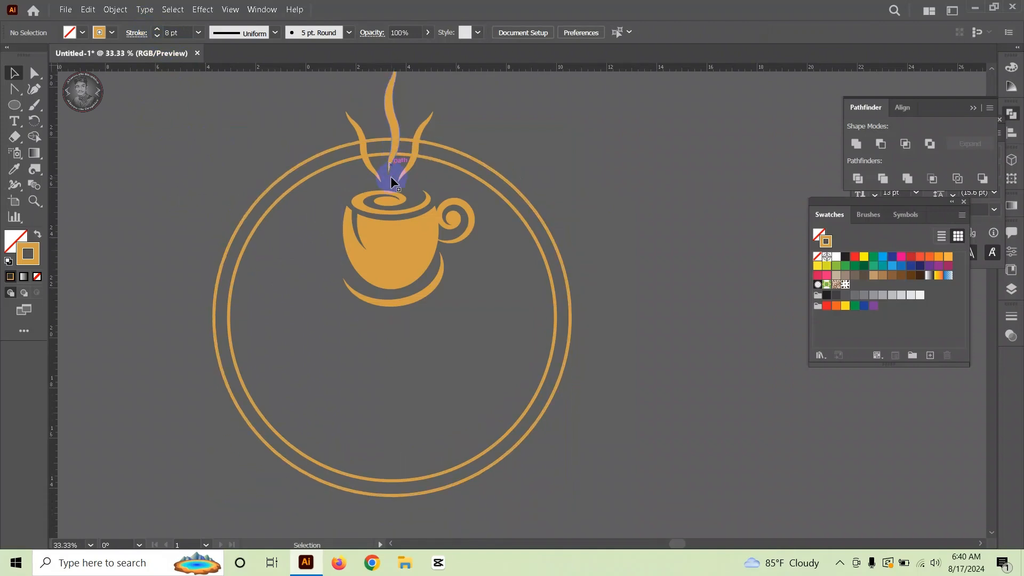
pyautogui.scroll(-2, 404, 194)
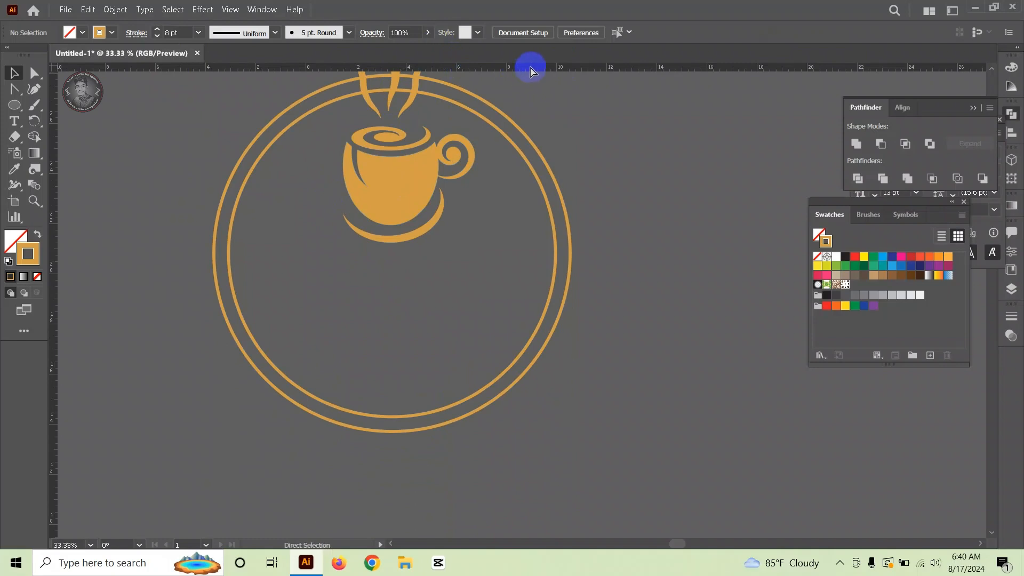
pyautogui.hotkey('ctrl', 'r')
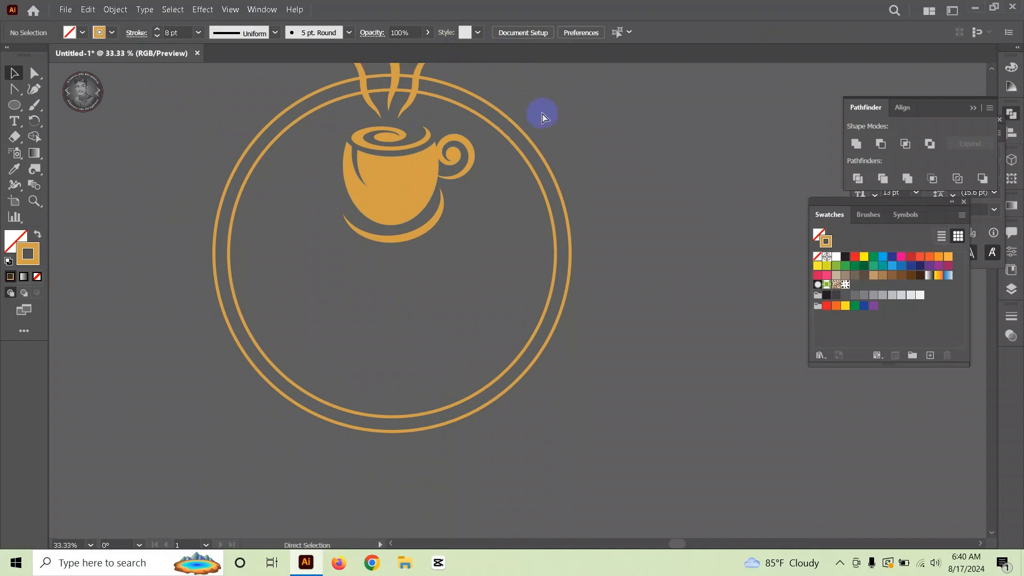
pyautogui.hotkey('ctrl', 'r')
pyautogui.moveTo(533, 69); pyautogui.dragTo(585, 255)
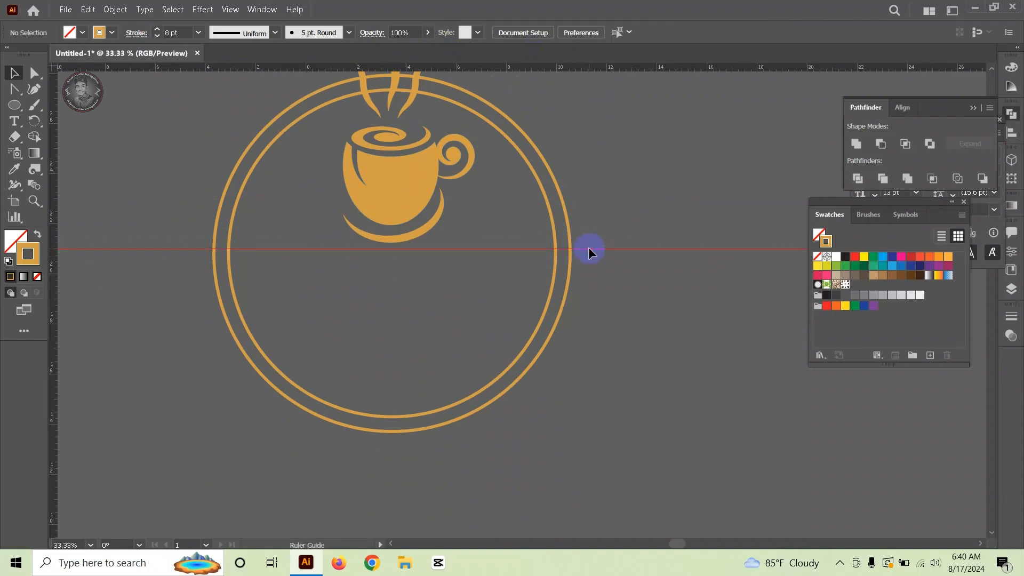
pyautogui.moveTo(570, 81); pyautogui.dragTo(581, 287)
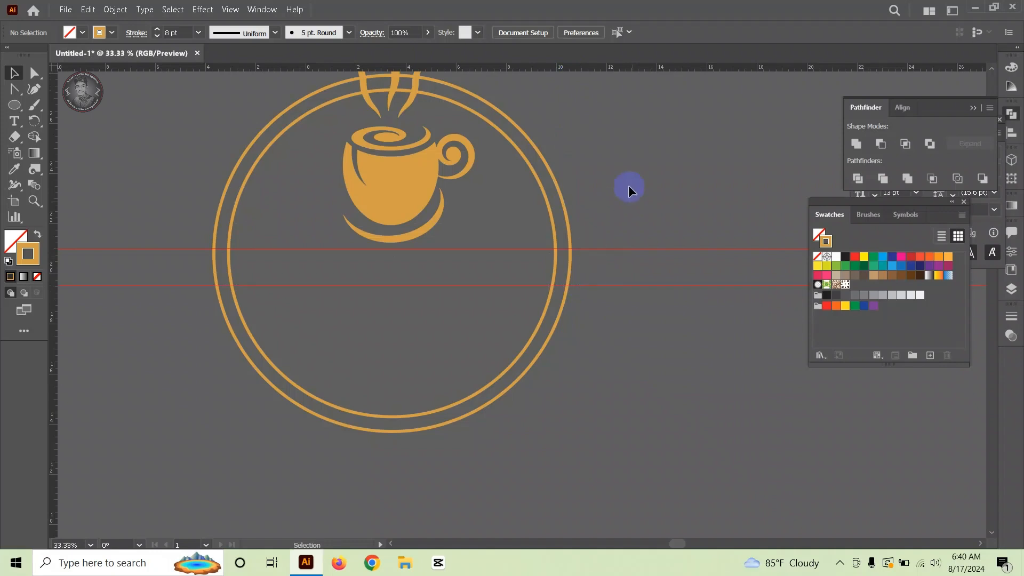
pyautogui.click(548, 203)
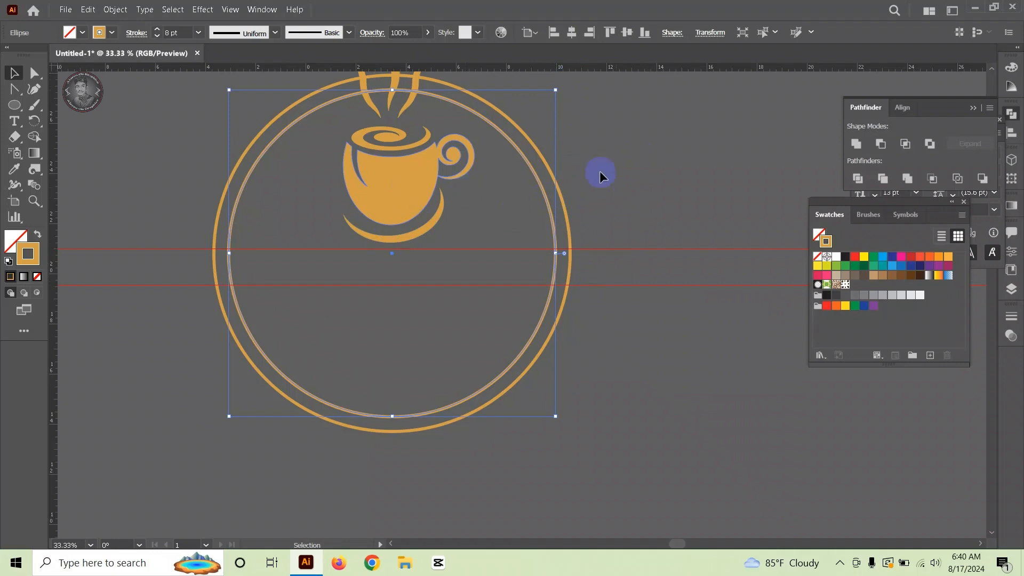
pyautogui.click(656, 168)
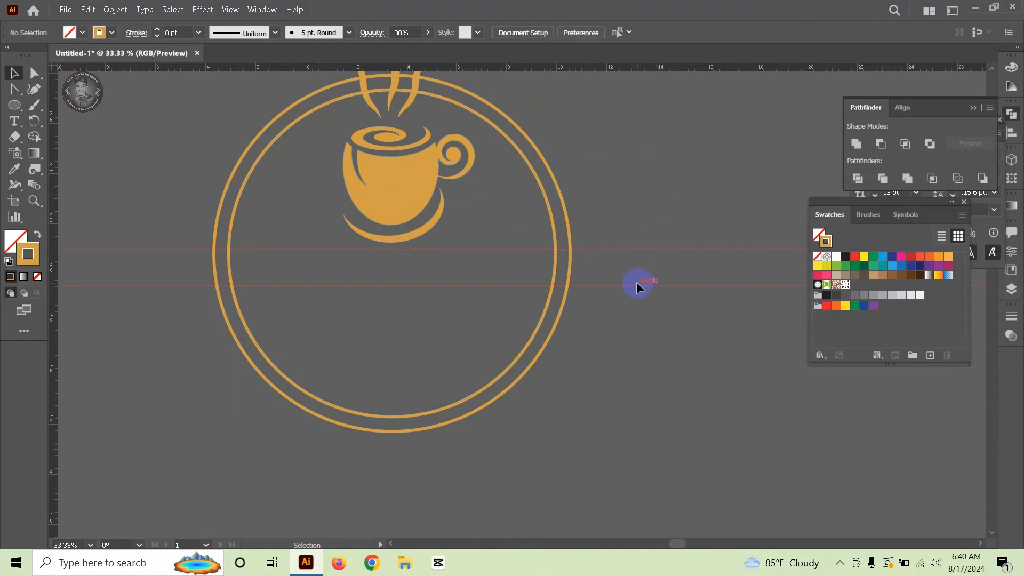
# Step: Unlock the guides and nudge the lower guide down to widen the band between the two guides
pyautogui.rightClick(659, 318)
pyautogui.click(687, 394)
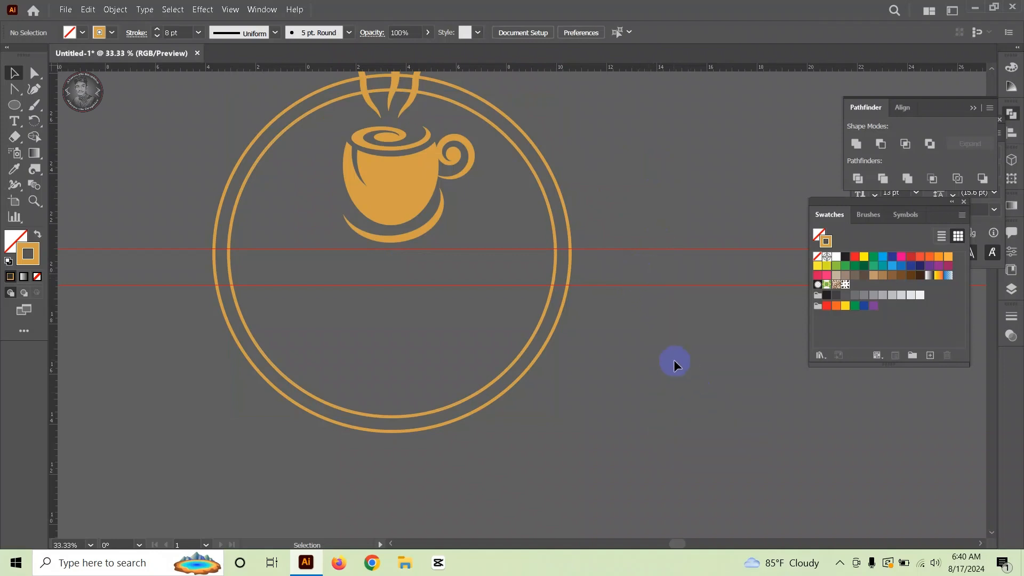
pyautogui.click(664, 276)
pyautogui.press('Down')
pyautogui.press('Down')
pyautogui.press('Down')
pyautogui.press('Down')
pyautogui.press('Down')
pyautogui.press('Down')
pyautogui.press('Down')
pyautogui.press('Down')
pyautogui.press('Down')
pyautogui.press('Down')
pyautogui.press('Down')
pyautogui.press('Down')
pyautogui.press('Down')
pyautogui.press('Down')
pyautogui.press('Down')
pyautogui.press('Down')
pyautogui.press('Down')
pyautogui.press('Down')
pyautogui.press('Down')
pyautogui.press('Down')
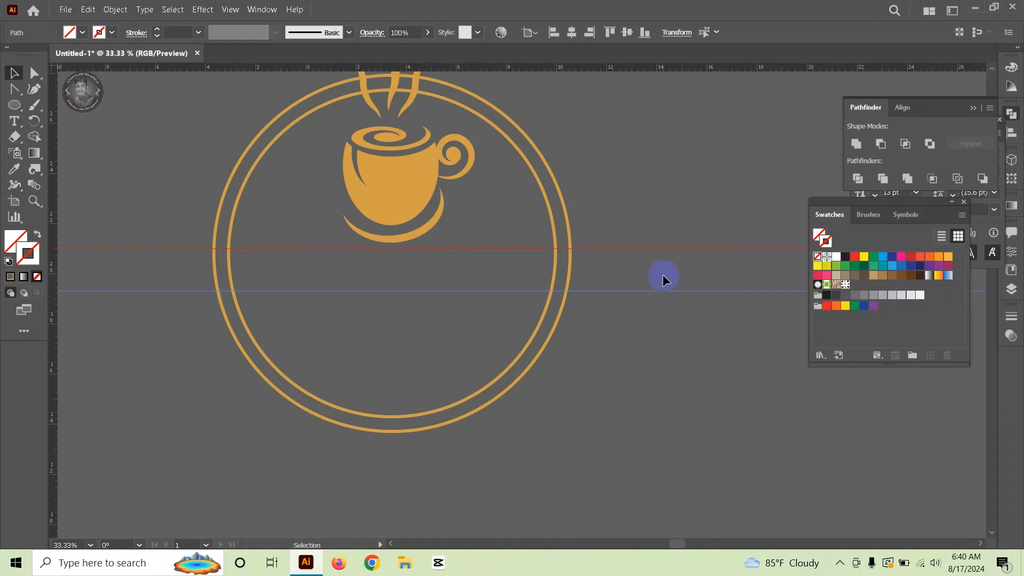
pyautogui.press('Down')
pyautogui.press('Down')
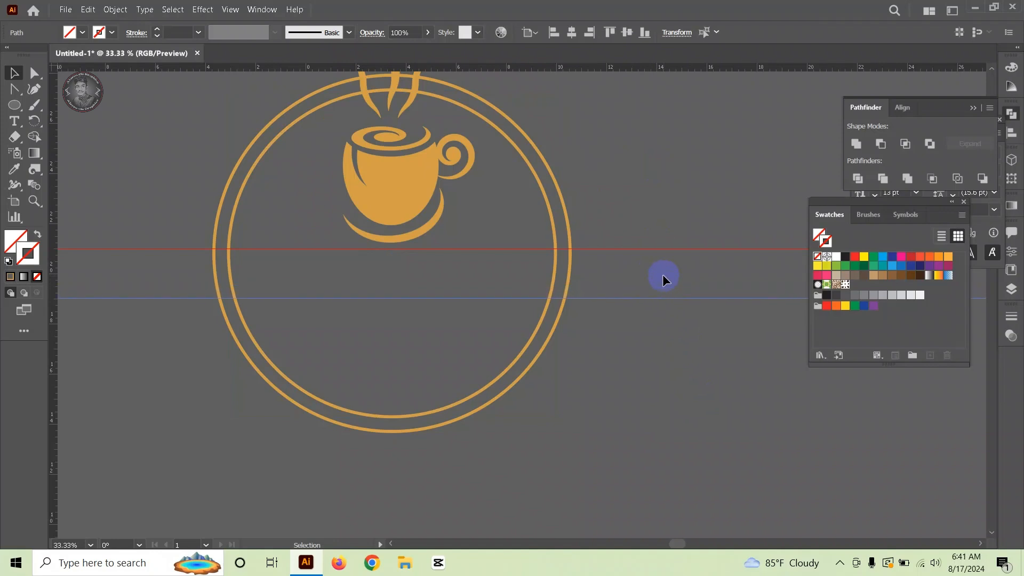
pyautogui.press('Down')
pyautogui.press('Down')
pyautogui.press('Down')
pyautogui.press('Down')
pyautogui.press('Down')
pyautogui.press('Down')
pyautogui.press('Down')
pyautogui.press('Down')
pyautogui.press('Down')
pyautogui.press('Down')
pyautogui.press('Down')
pyautogui.press('Down')
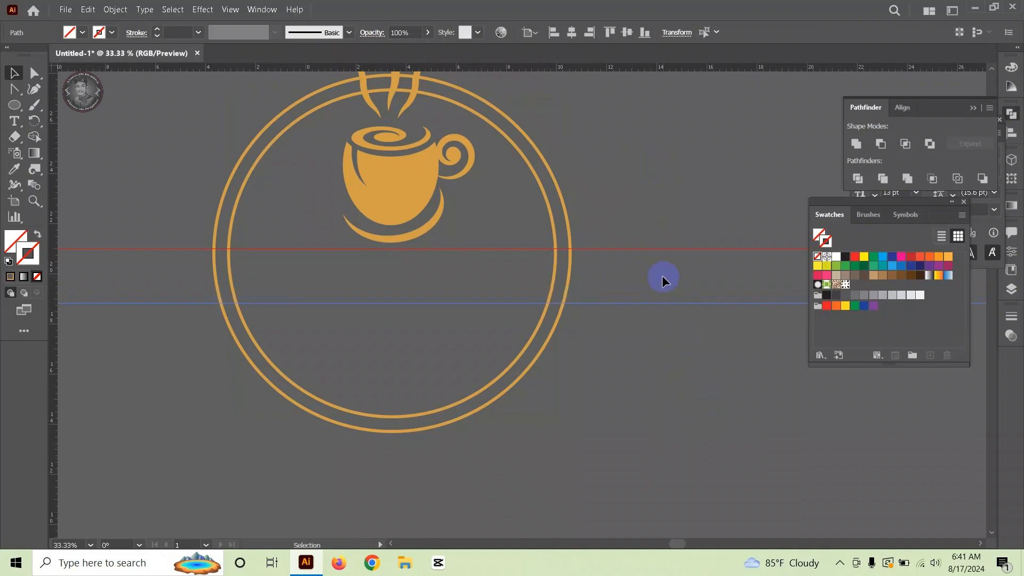
# Step: Deselect the lower guide and lock the guides in place
pyautogui.rightClick(625, 230)
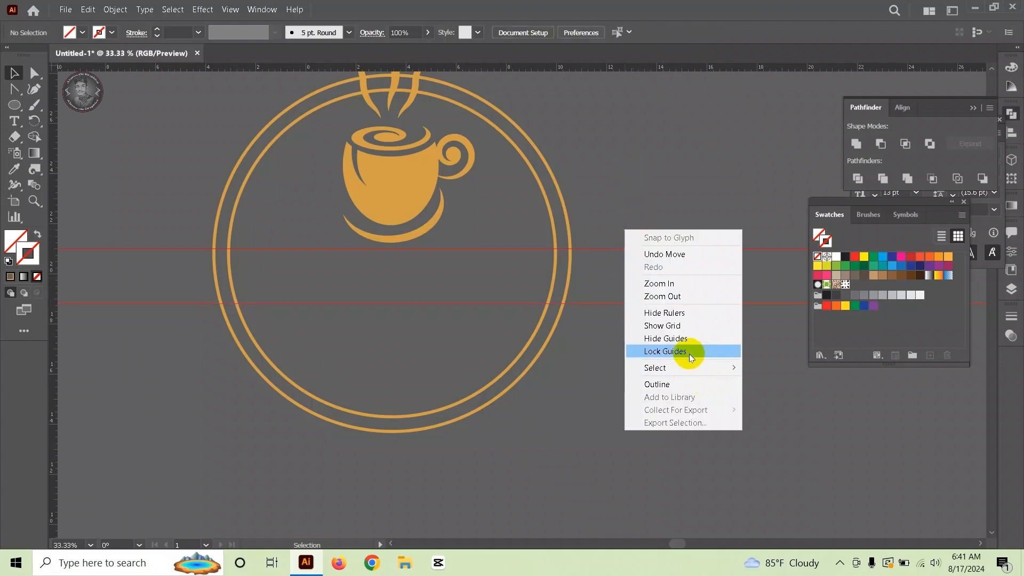
pyautogui.click(689, 352)
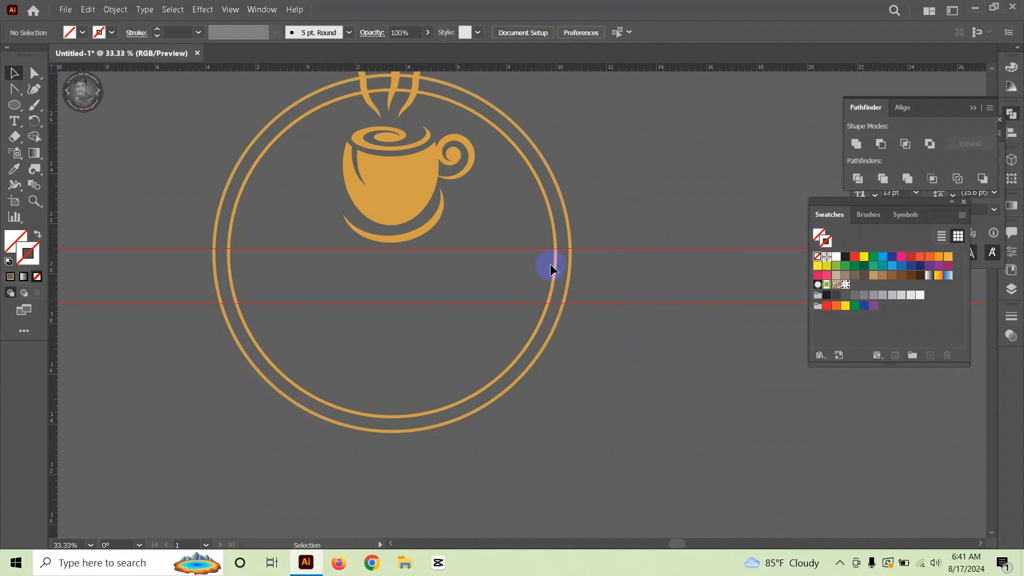
pyautogui.scroll(3, 402, 239)
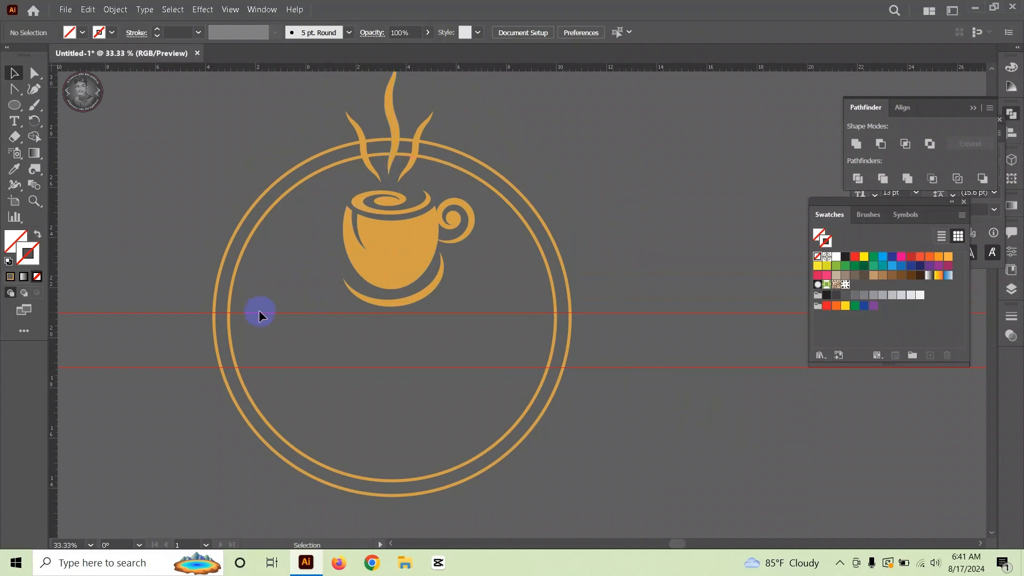
# Step: Select both circles of the ring and activate the Scissors tool
pyautogui.click(217, 275)
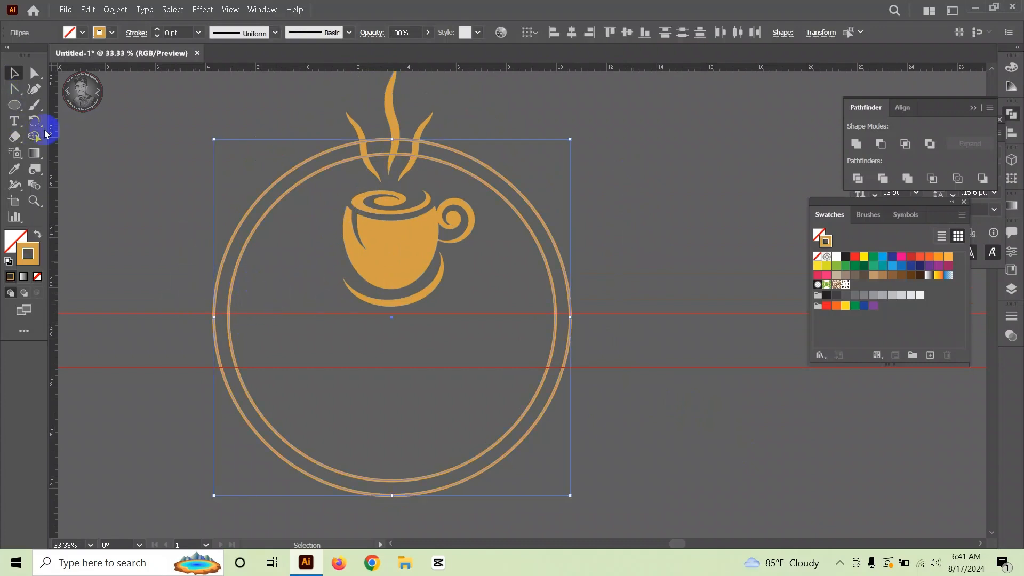
pyautogui.click(24, 331)
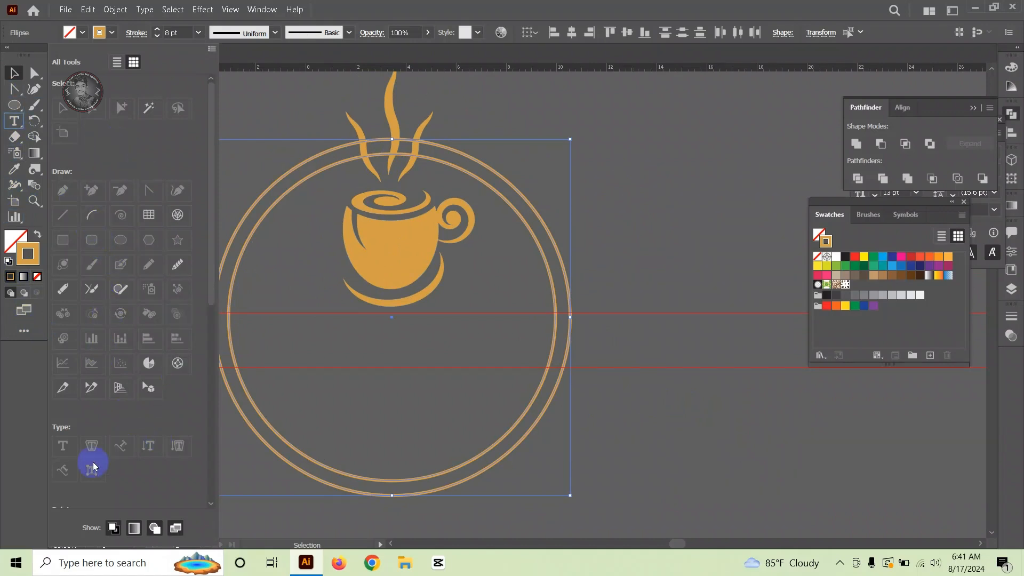
pyautogui.scroll(-5, 91, 464)
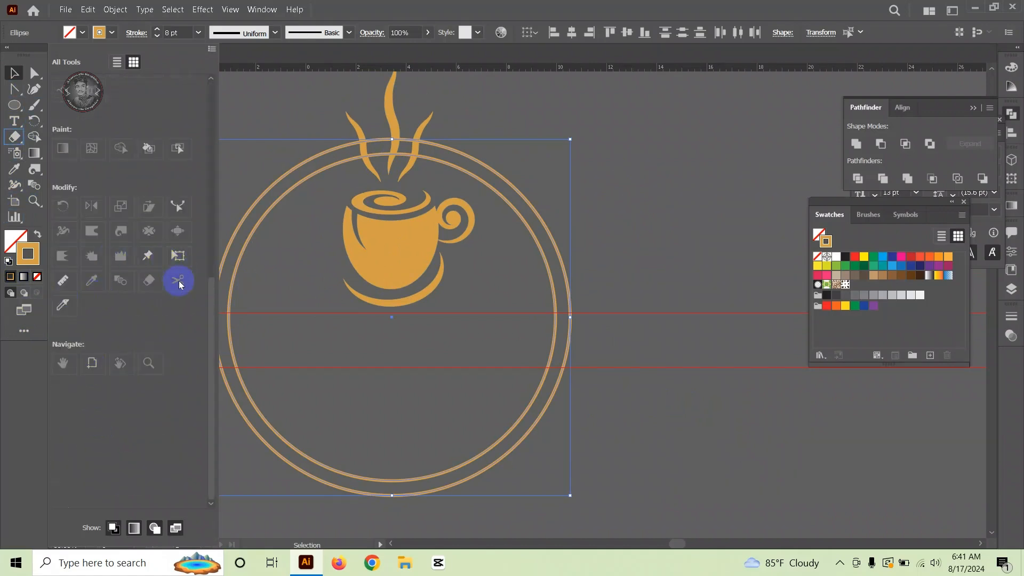
pyautogui.click(14, 137)
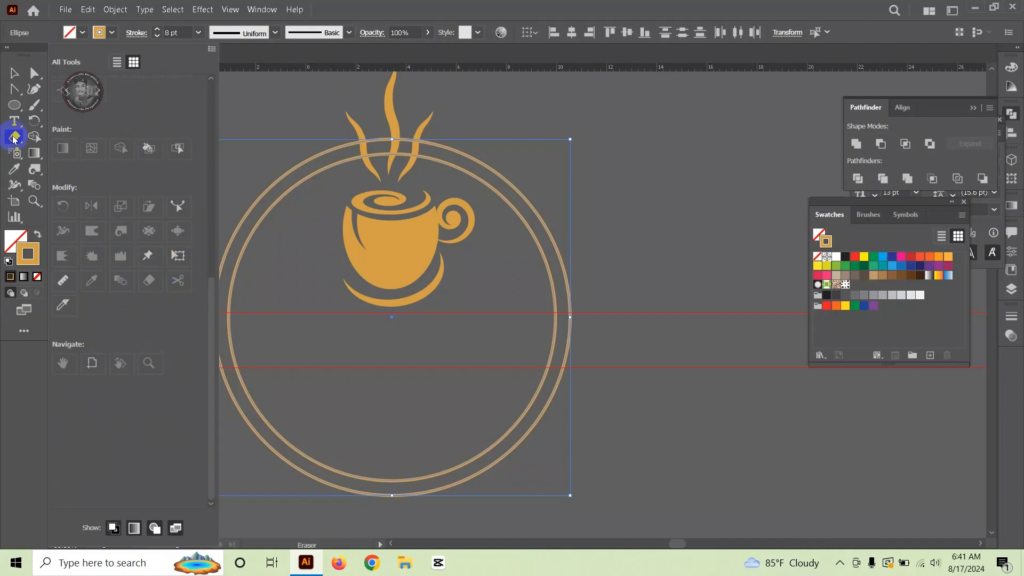
pyautogui.click(243, 453)
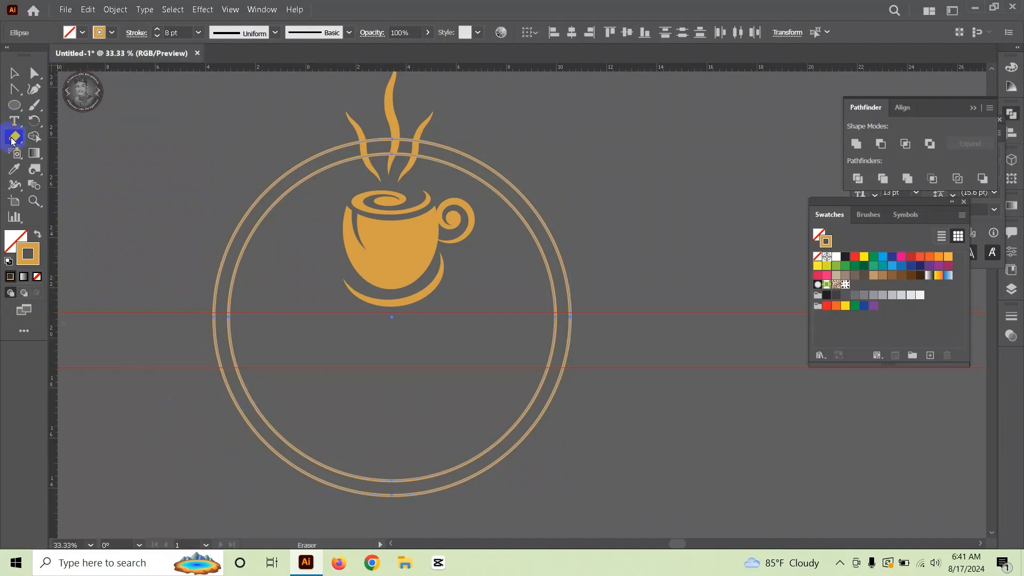
pyautogui.moveTo(12, 141)
pyautogui.mouseDown()
pyautogui.moveTo(110, 154)
pyautogui.moveTo(96, 154)
pyautogui.mouseUp()
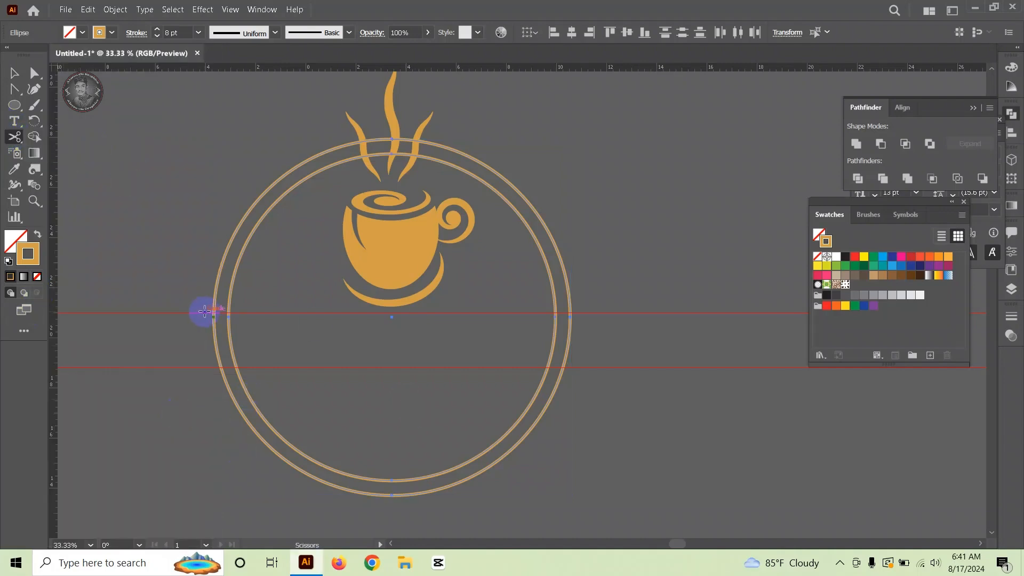
# Step: Try to cut the outer circle's left side where it crosses the upper guide
pyautogui.scroll(5, 205, 312)
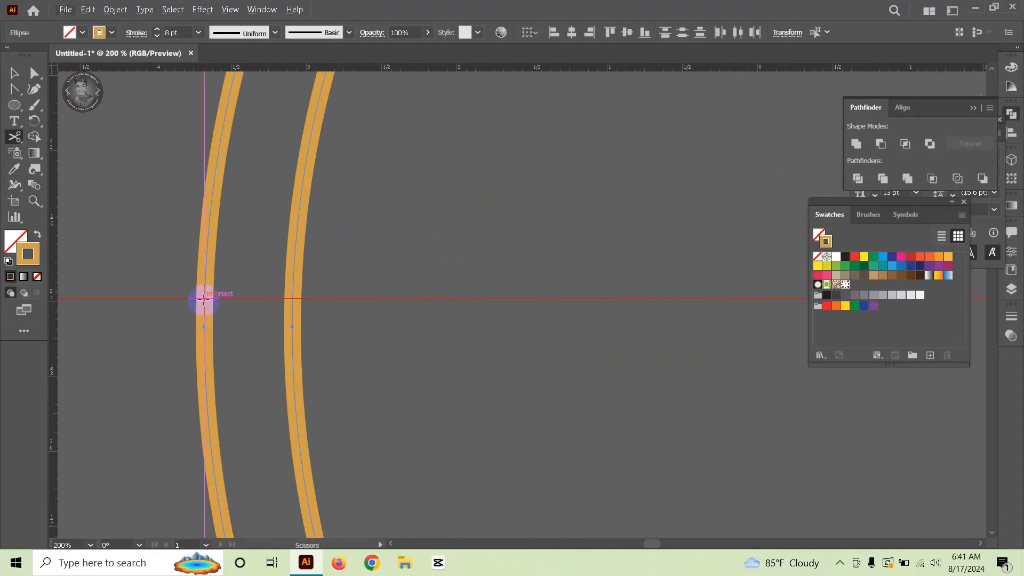
pyautogui.click(205, 300)
pyautogui.press('Return')
pyautogui.click(204, 298)
pyautogui.click(204, 295)
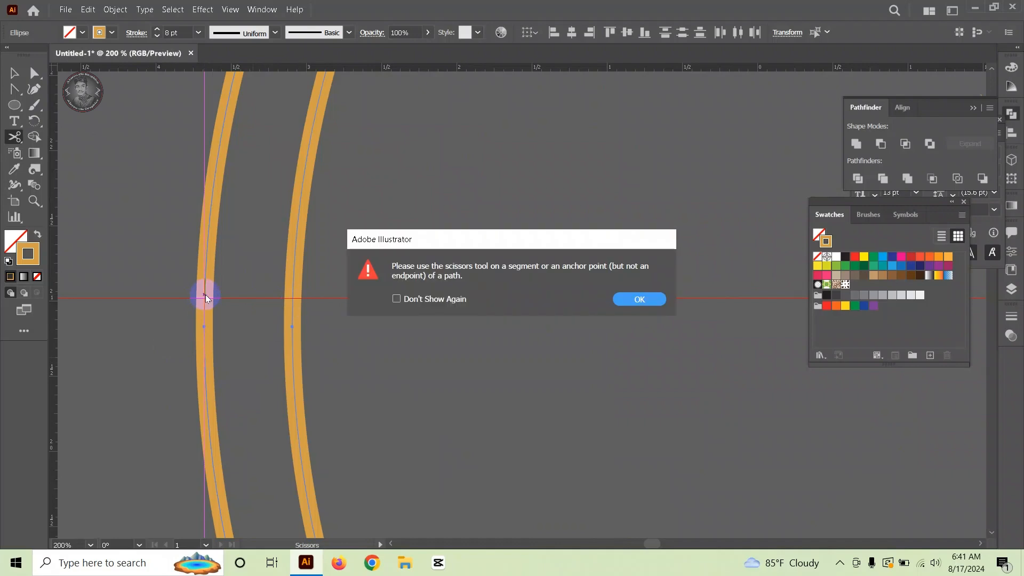
pyautogui.click(665, 297)
# Step: Cut the inner and outer circles on their left side at the upper guide with the Scissors tool
pyautogui.hotkey('ctrl', '-')
pyautogui.hotkey('ctrl', '-')
pyautogui.hotkey('ctrl', '-')
pyautogui.hotkey('ctrl', '-')
pyautogui.scroll(-2, 382, 333)
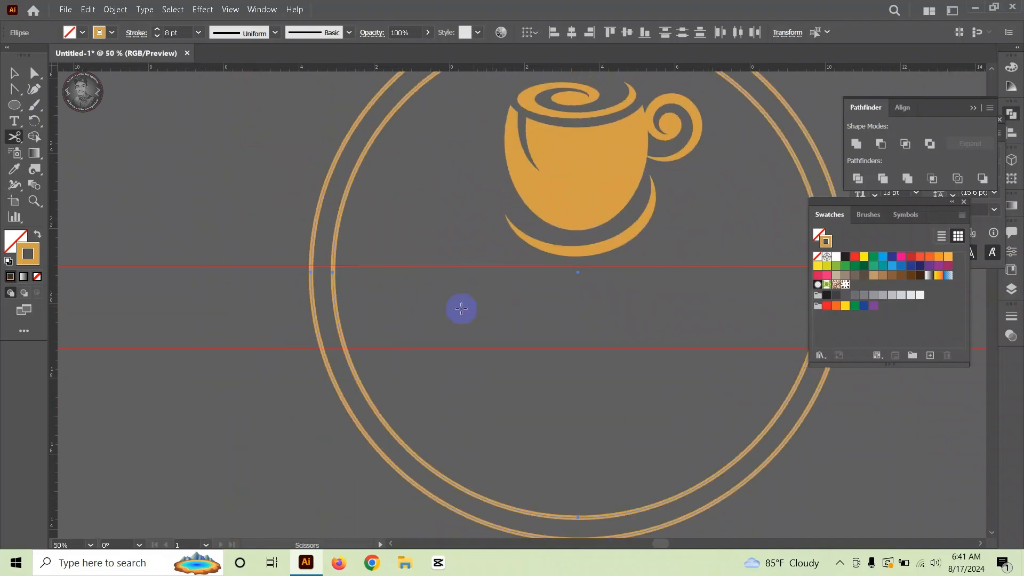
pyautogui.scroll(3, 457, 304)
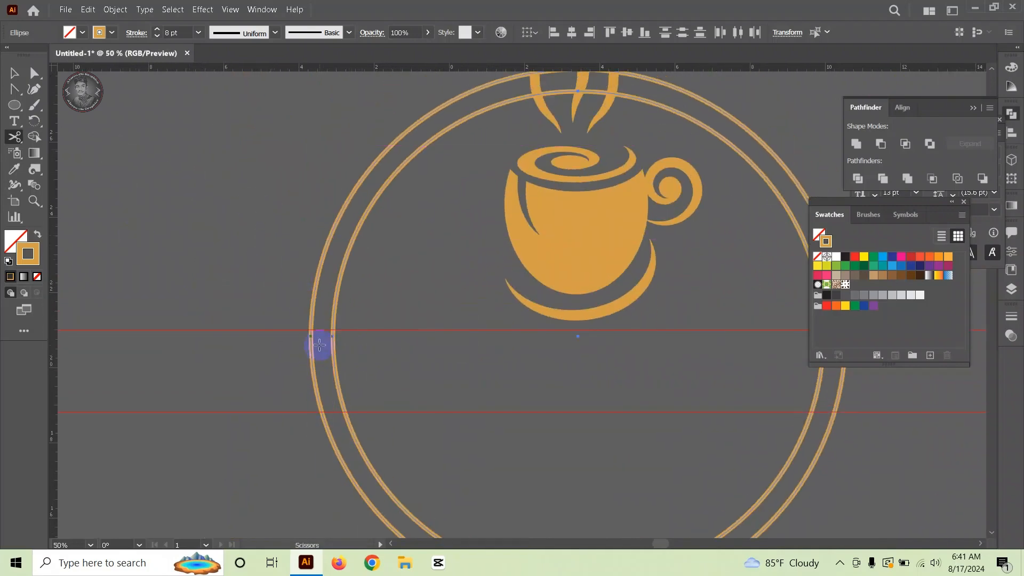
pyautogui.click(333, 327)
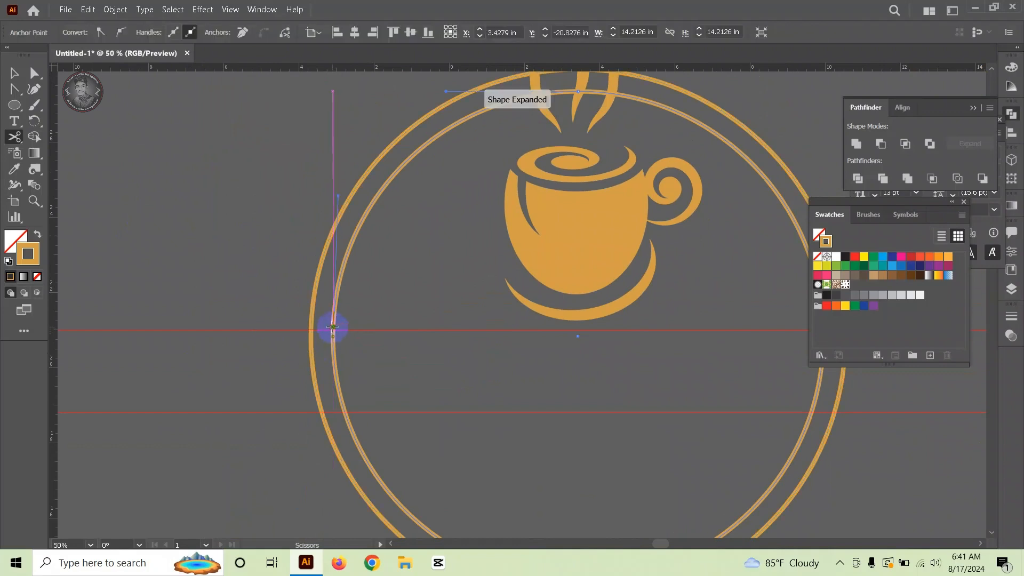
pyautogui.scroll(4, 275, 327)
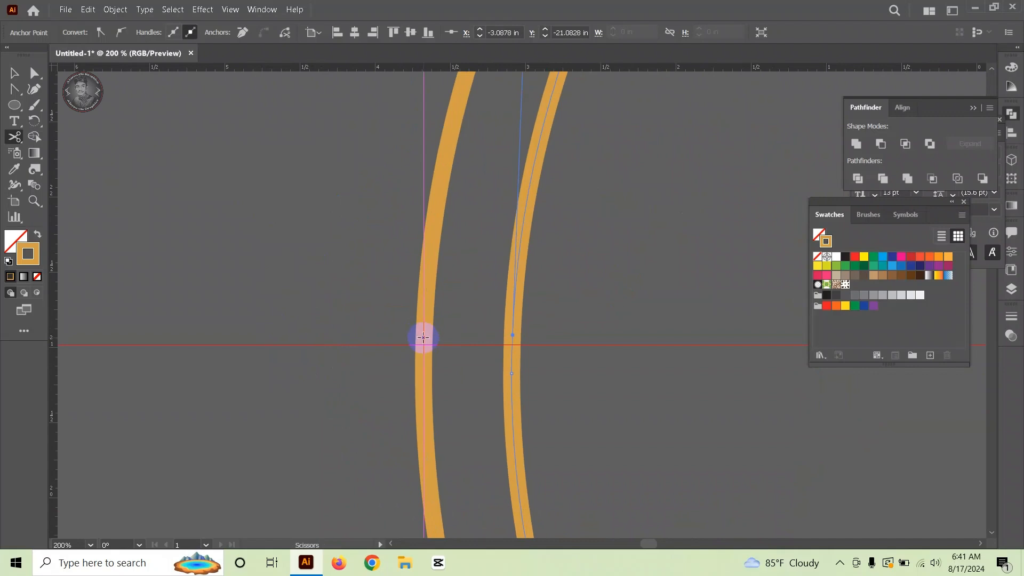
pyautogui.click(423, 337)
# Step: Cut the outer and inner circles on their left side at the lower guide
pyautogui.scroll(-3, 434, 335)
pyautogui.scroll(-3, 443, 342)
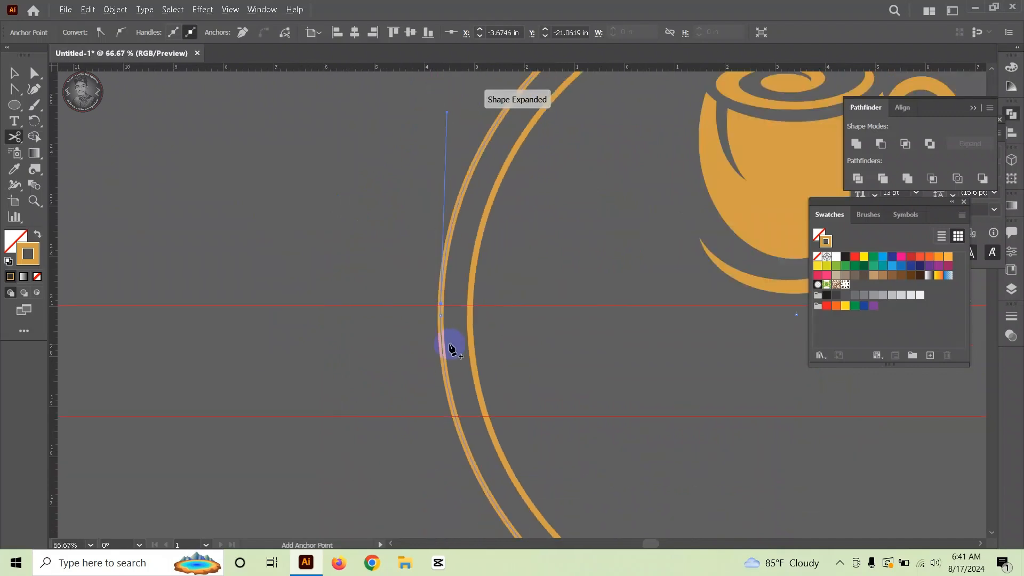
pyautogui.scroll(-2, 450, 374)
pyautogui.scroll(6, 454, 400)
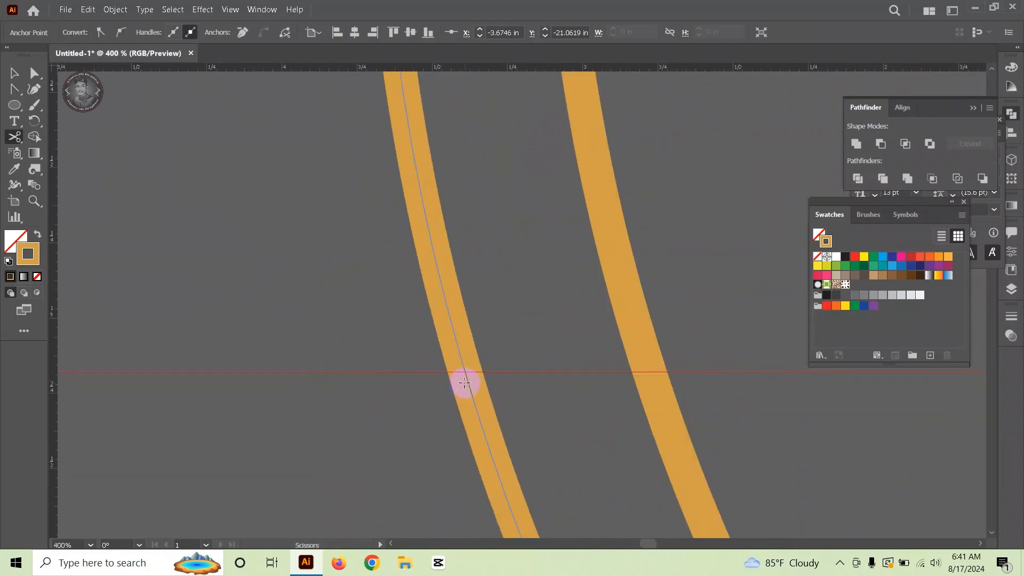
pyautogui.click(466, 381)
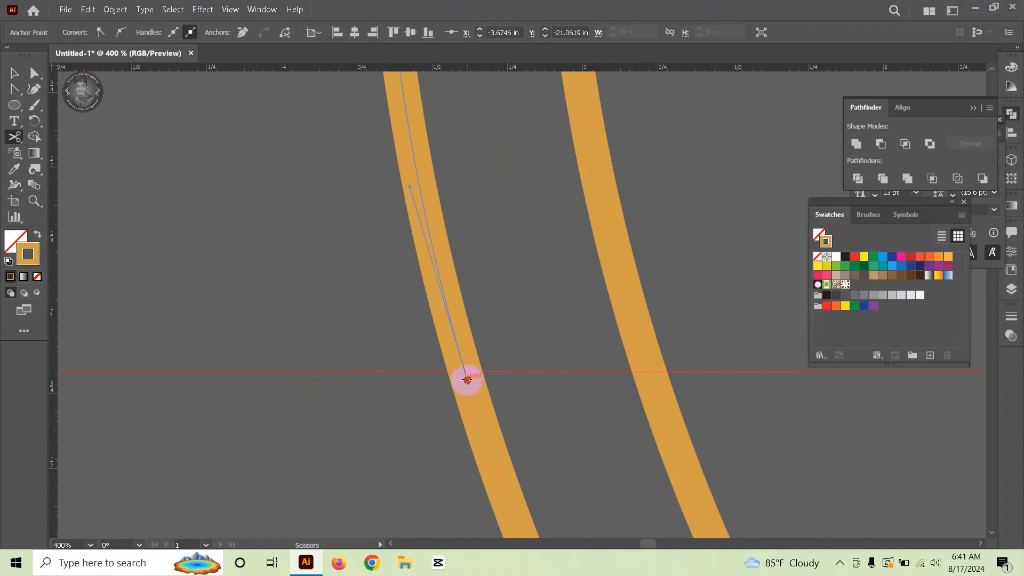
pyautogui.click(653, 379)
# Step: Cut the inner and outer circles on their right side at the upper guide
pyautogui.scroll(-3, 610, 351)
pyautogui.moveTo(602, 343); pyautogui.dragTo(1, 422)
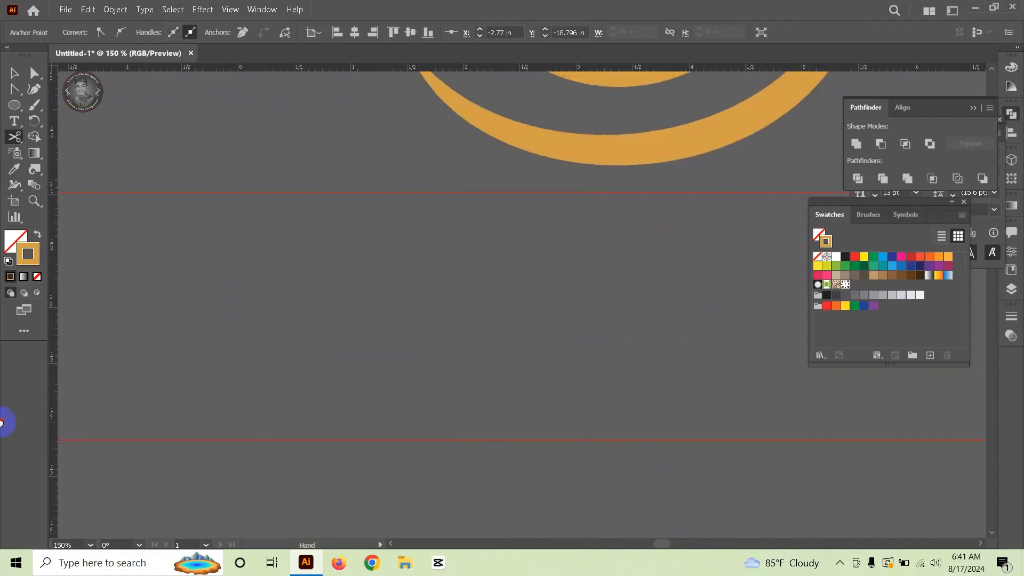
pyautogui.scroll(-2, 503, 299)
pyautogui.scroll(-1, 715, 258)
pyautogui.moveTo(731, 261); pyautogui.dragTo(223, 356)
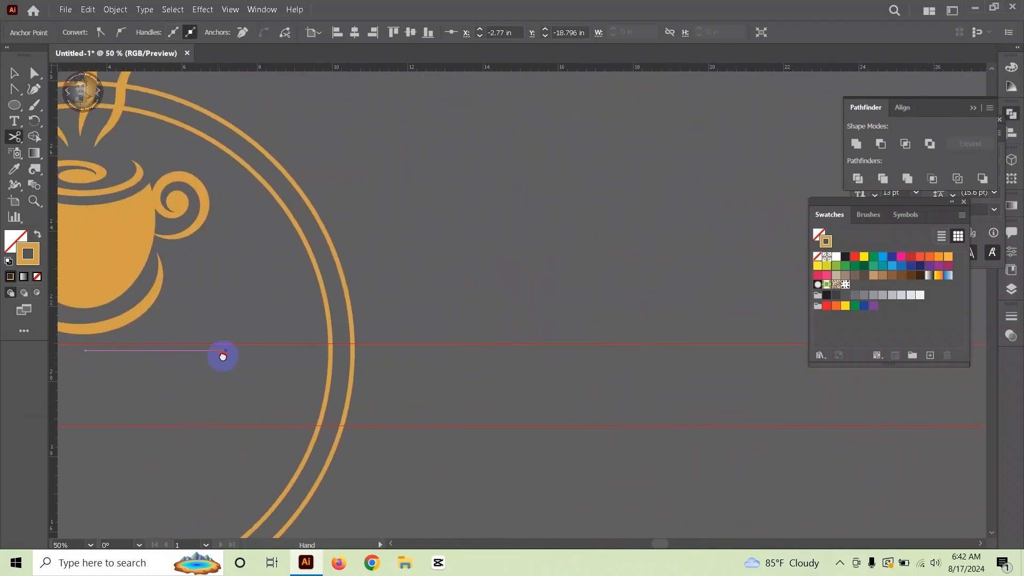
pyautogui.scroll(5, 355, 336)
pyautogui.moveTo(355, 405); pyautogui.dragTo(449, 220)
pyautogui.click(435, 175)
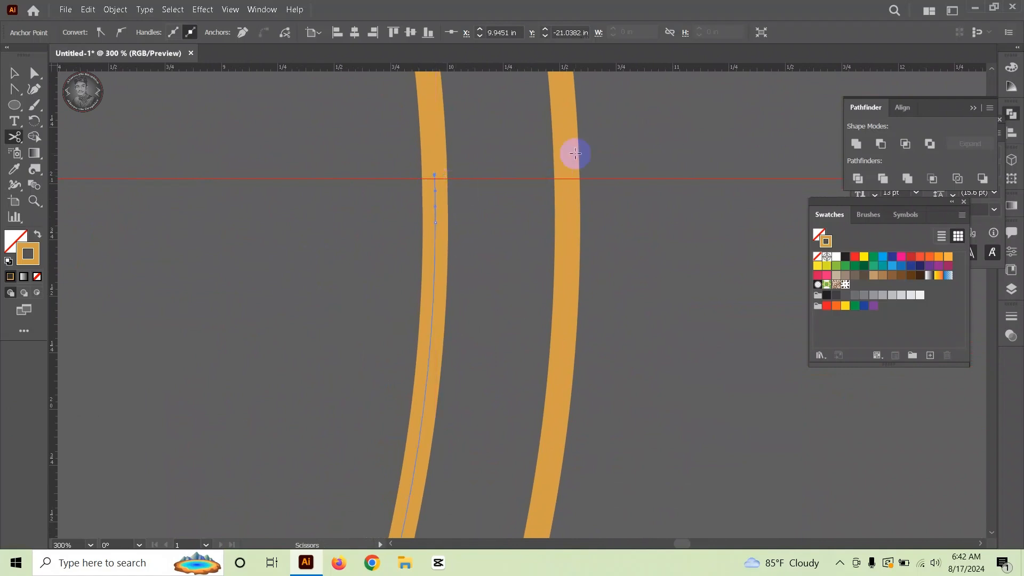
pyautogui.click(567, 174)
# Step: Cut the inner and outer circles on their right side at the lower guide
pyautogui.scroll(-1, 473, 264)
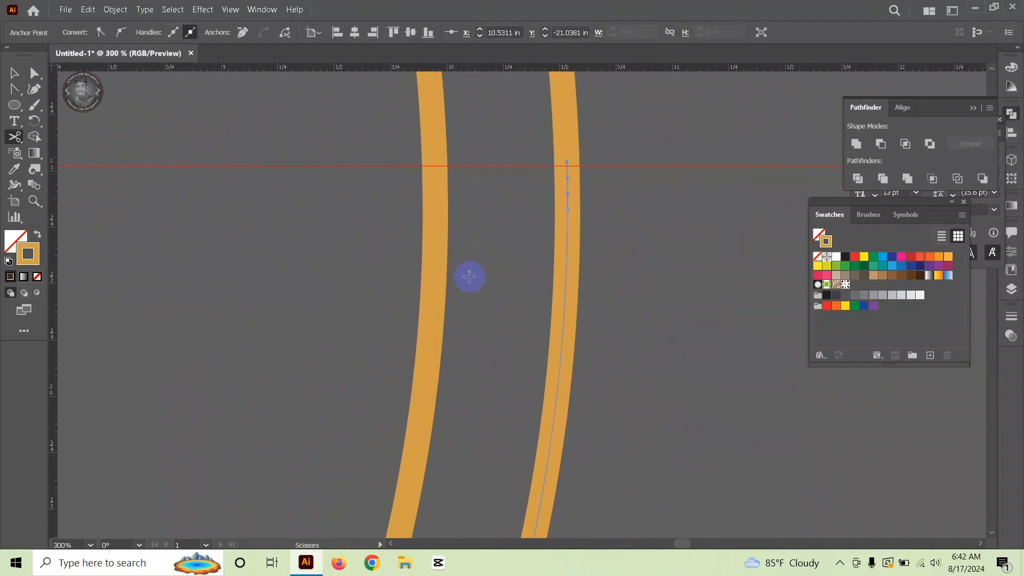
pyautogui.scroll(-2, 470, 277)
pyautogui.scroll(3, 412, 467)
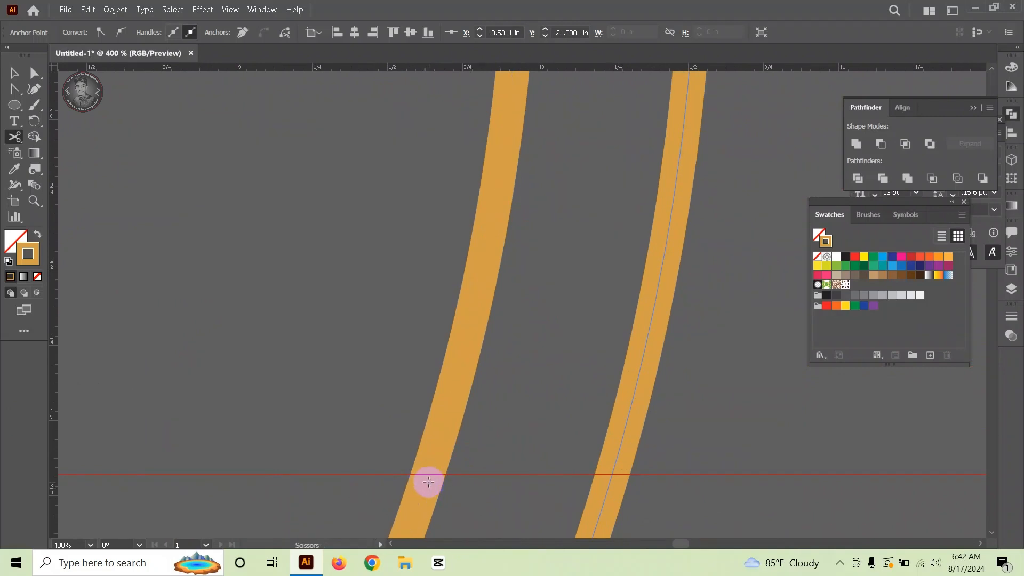
pyautogui.click(425, 480)
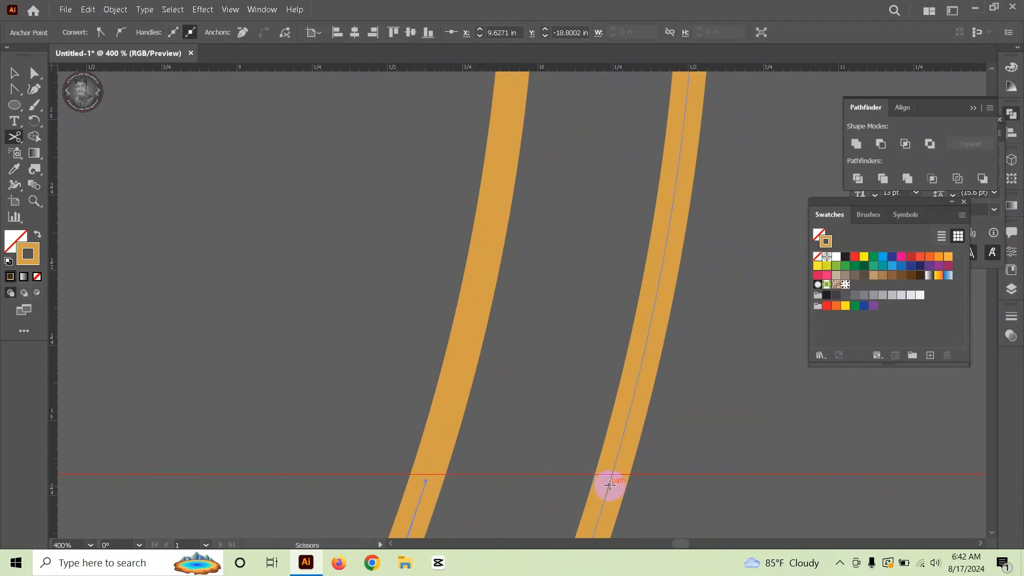
pyautogui.click(609, 481)
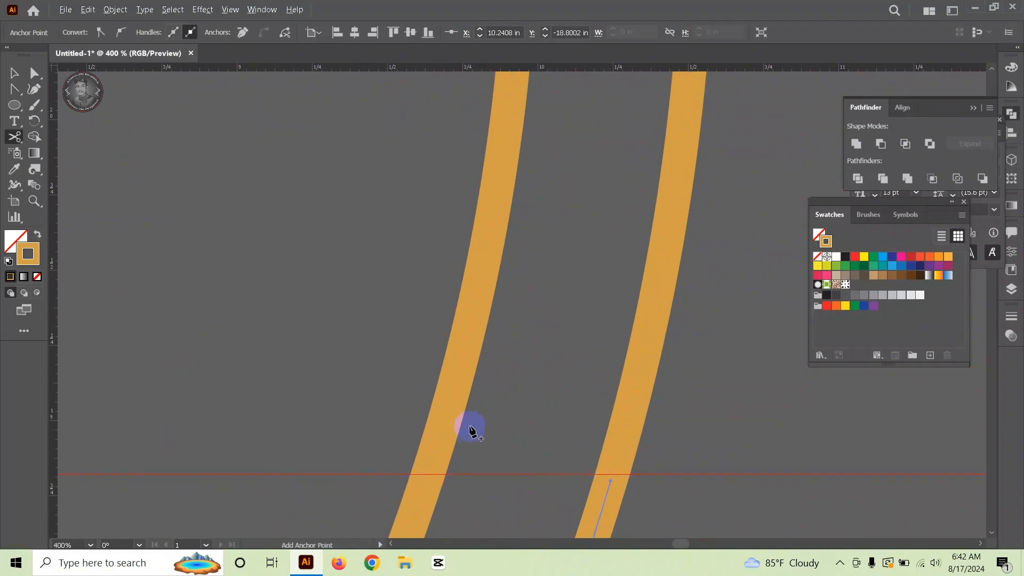
# Step: Cut the outer and inner circles on both sides of the steam waves with the Scissors tool
pyautogui.scroll(-6, 469, 427)
pyautogui.moveTo(233, 250); pyautogui.dragTo(497, 388)
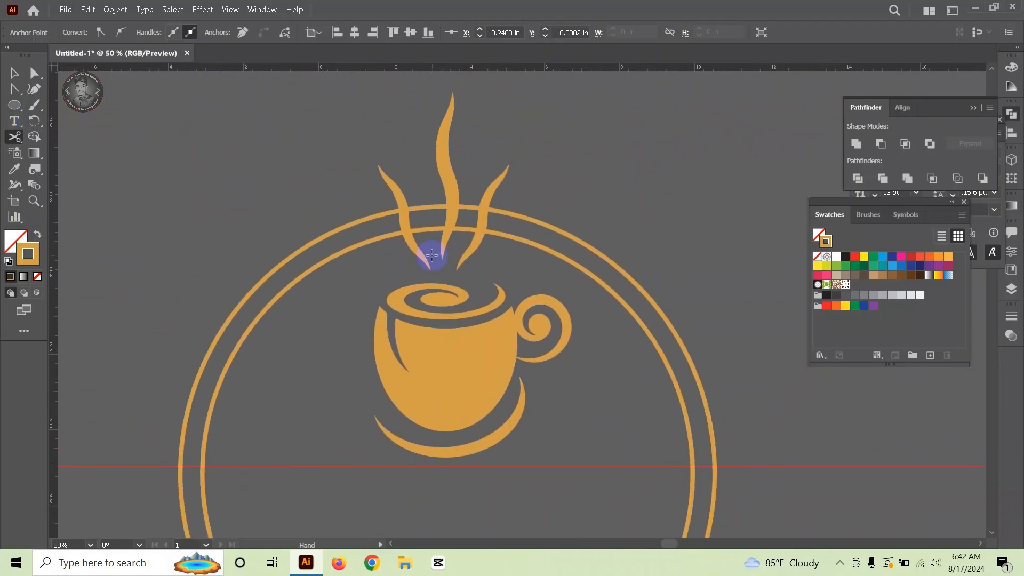
pyautogui.scroll(3, 390, 205)
pyautogui.moveTo(513, 276); pyautogui.dragTo(428, 236)
pyautogui.scroll(2, 428, 237)
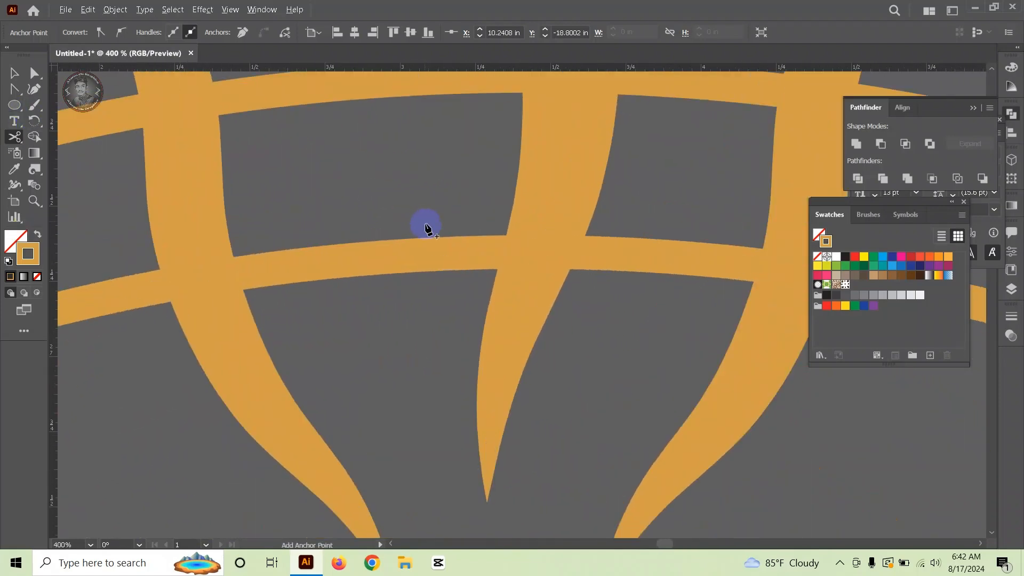
pyautogui.scroll(-1, 425, 223)
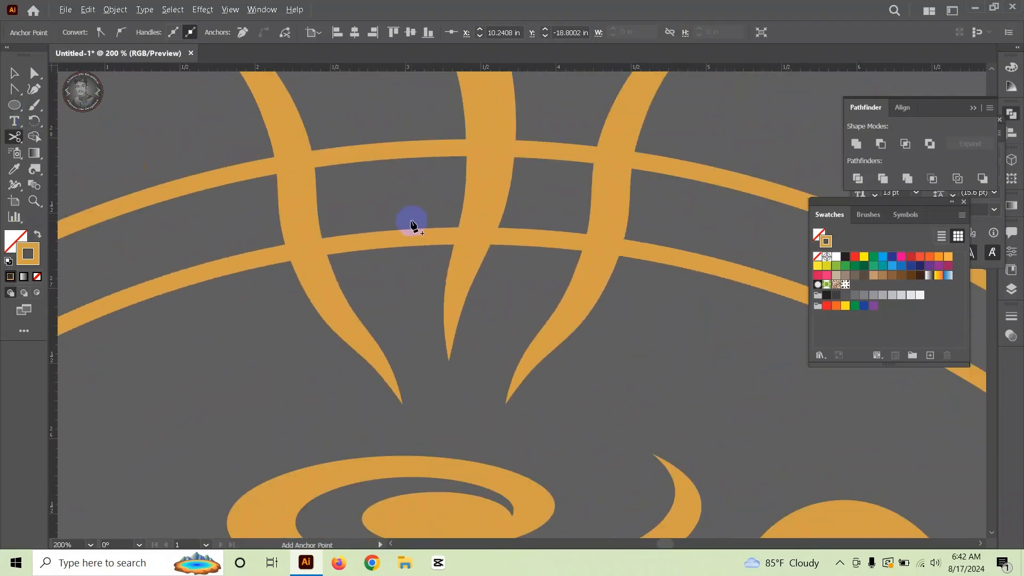
pyautogui.click(207, 180)
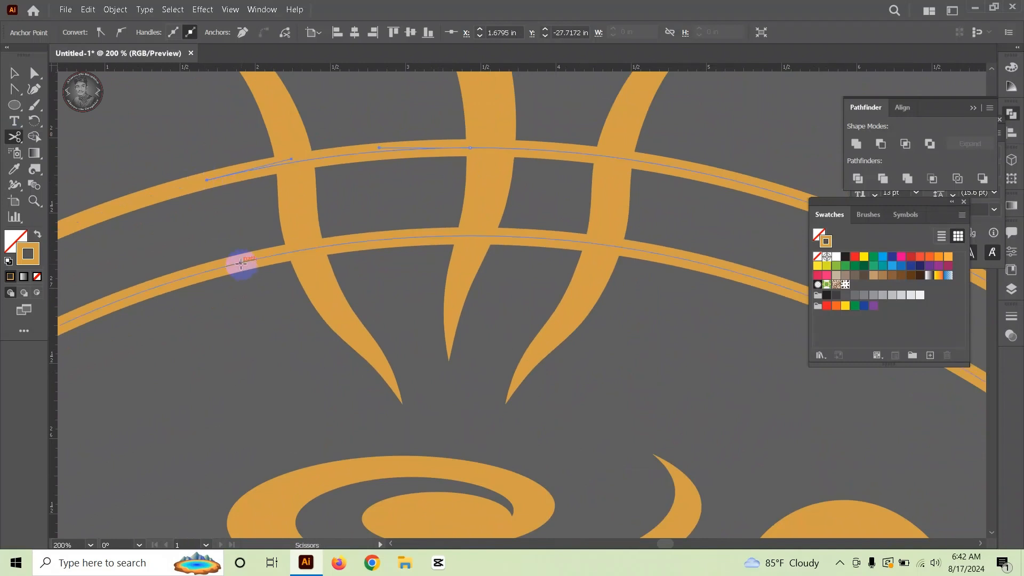
pyautogui.click(241, 262)
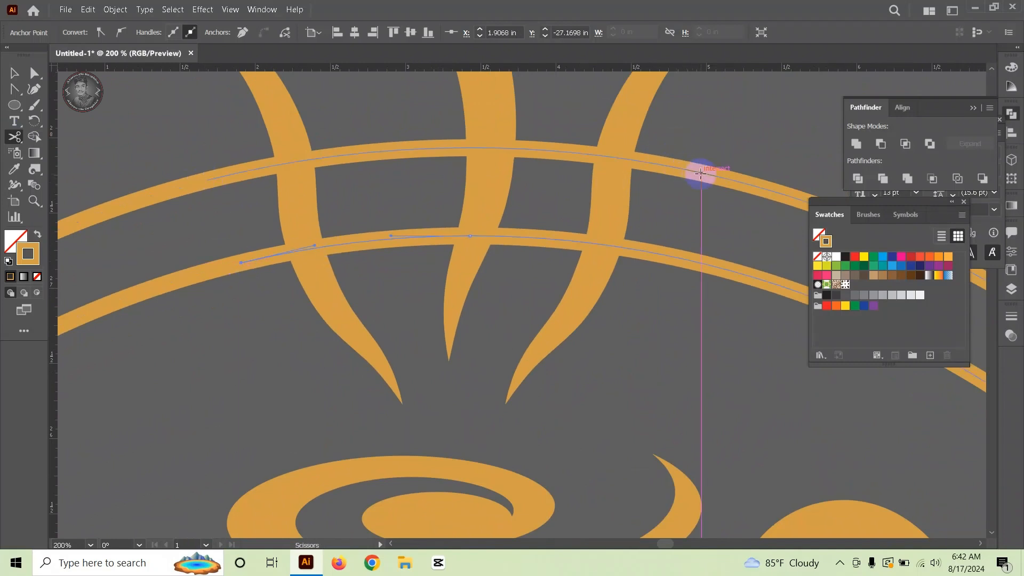
pyautogui.click(659, 254)
pyautogui.press('+')
pyautogui.scroll(-4, 525, 243)
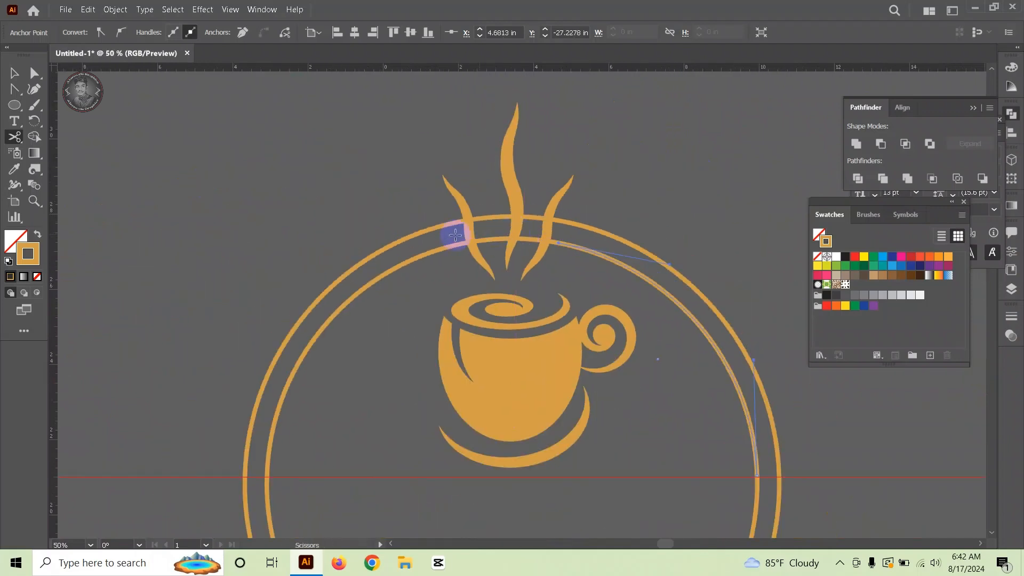
# Step: Delete the outer and inner arc segments that pass behind the steam waves
pyautogui.press('v')
pyautogui.click(672, 176)
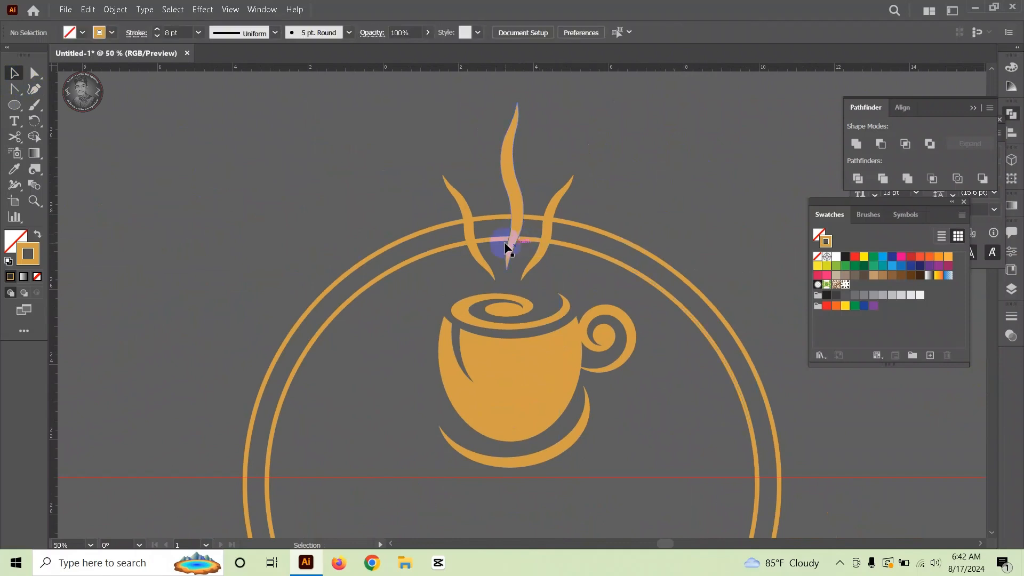
pyautogui.click(492, 215)
pyautogui.press('Delete')
pyautogui.click(496, 237)
pyautogui.press('Delete')
# Step: Delete the inner and outer circle segments between the two guides on both sides of the ring
pyautogui.scroll(-2, 502, 256)
pyautogui.scroll(-4, 504, 230)
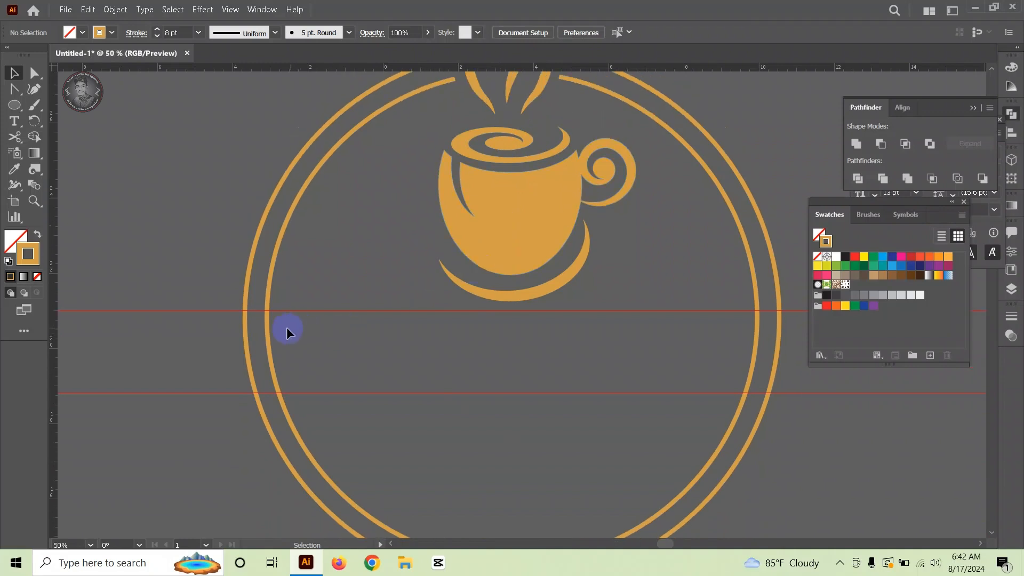
pyautogui.click(270, 355)
pyautogui.press('Delete')
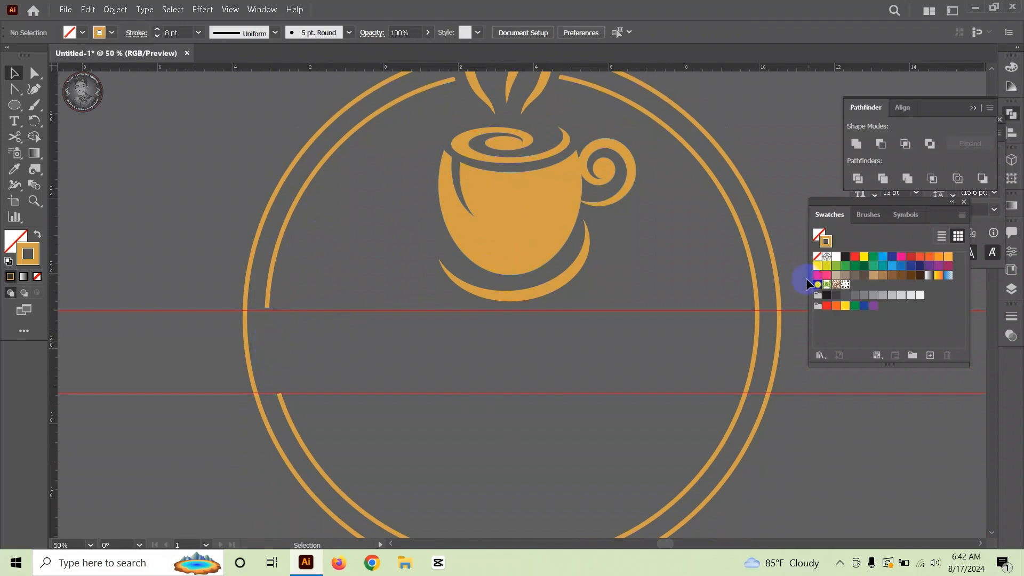
pyautogui.click(757, 342)
pyautogui.press('Delete')
pyautogui.click(780, 348)
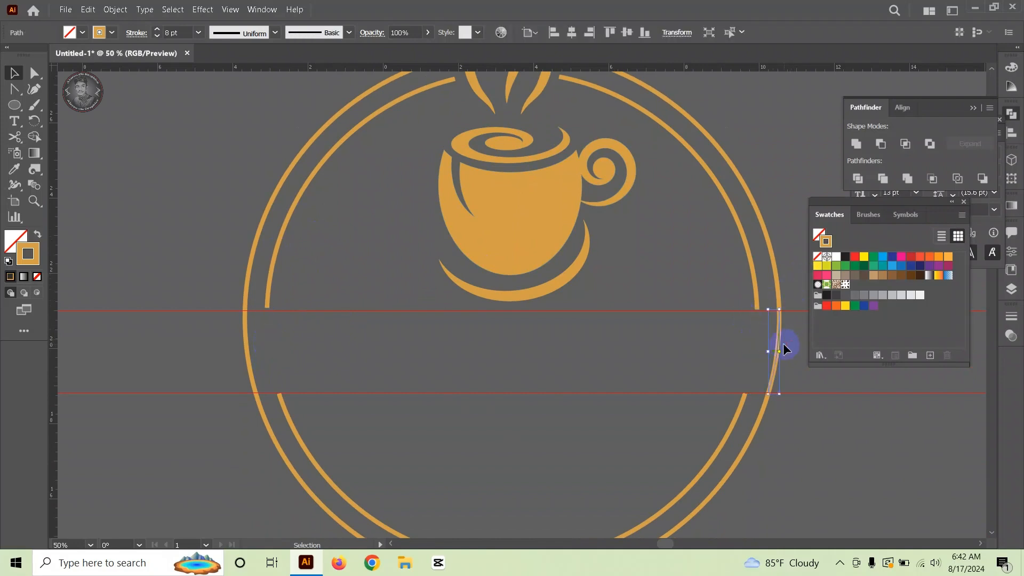
pyautogui.press('Delete')
pyautogui.click(245, 352)
pyautogui.press('Delete')
# Step: Examine the opened ring around the cup and compare it with the sunburst artboard below
pyautogui.scroll(-1, 499, 265)
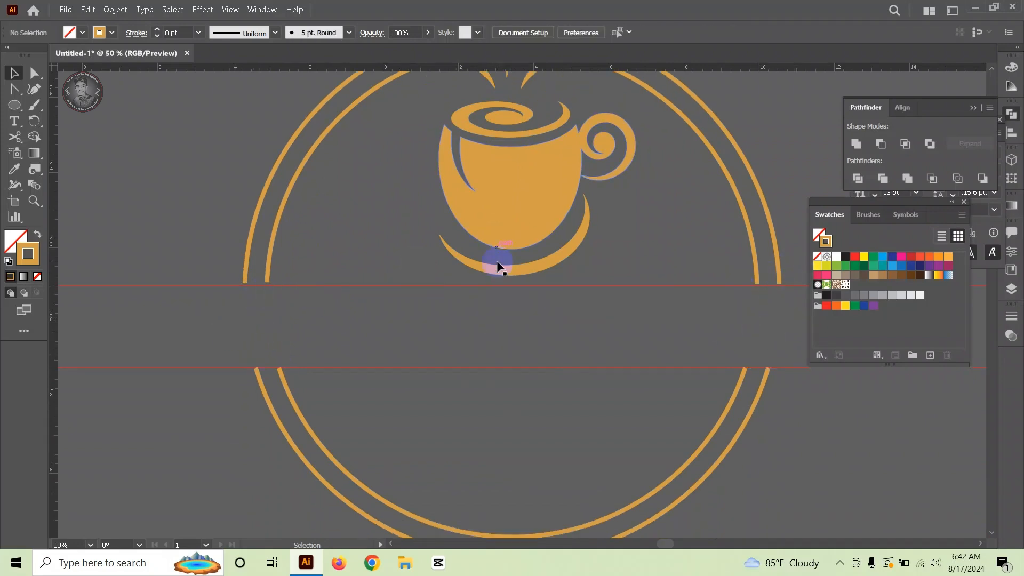
pyautogui.scroll(2, 490, 266)
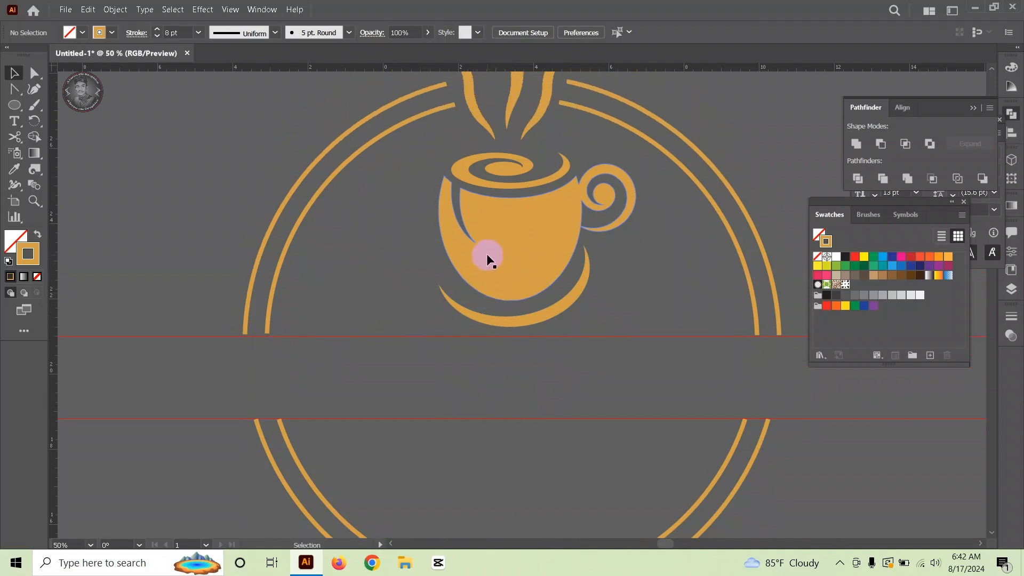
pyautogui.scroll(1, 505, 256)
pyautogui.scroll(-3, 506, 256)
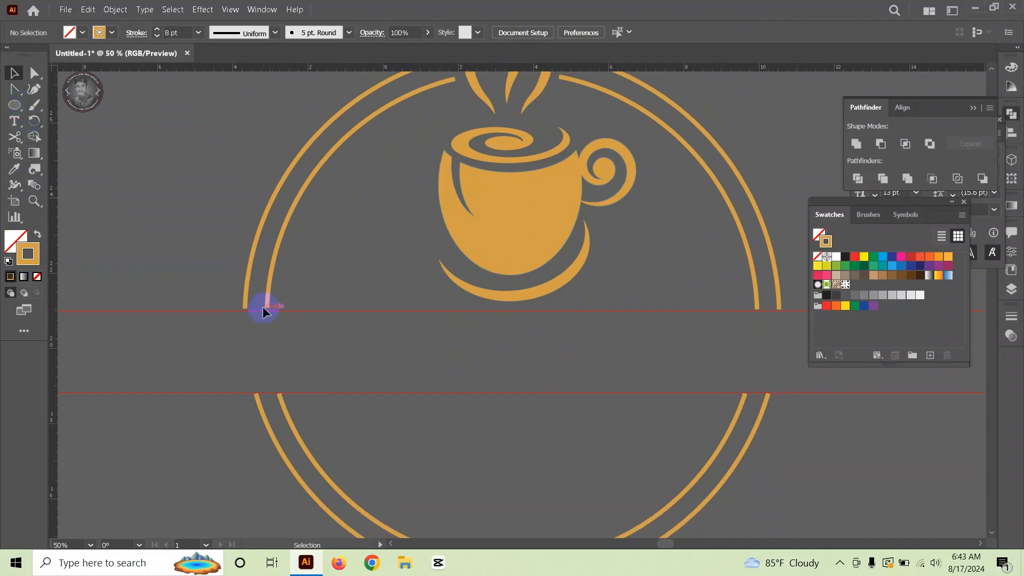
pyautogui.hotkey('ctrl', '-')
pyautogui.hotkey('ctrl', '-')
pyautogui.hotkey('ctrl', '-')
pyautogui.hotkey('ctrl', '-')
pyautogui.hotkey('ctrl', '-')
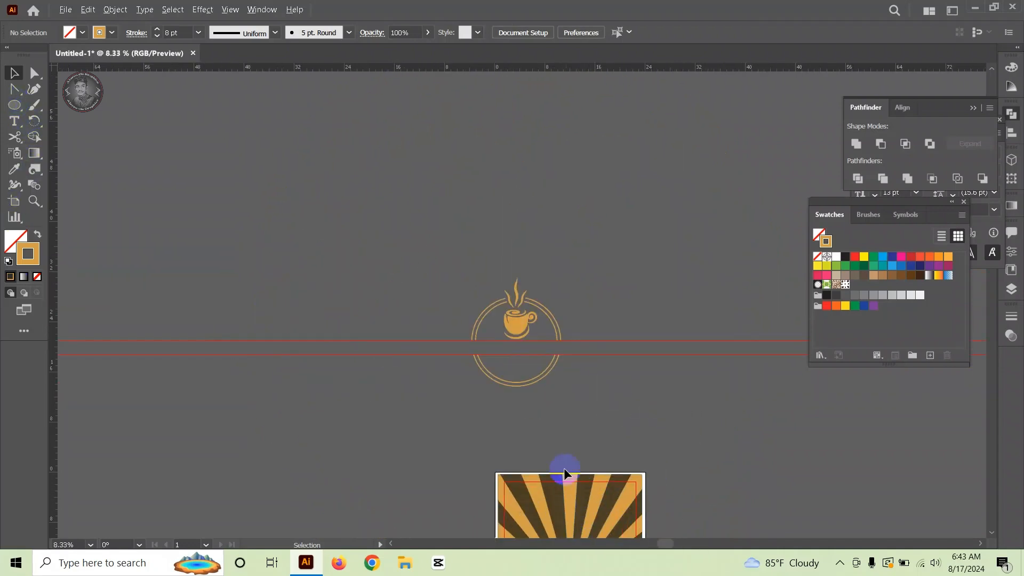
pyautogui.scroll(3, 565, 470)
pyautogui.scroll(-6, 551, 437)
pyautogui.scroll(6, 565, 402)
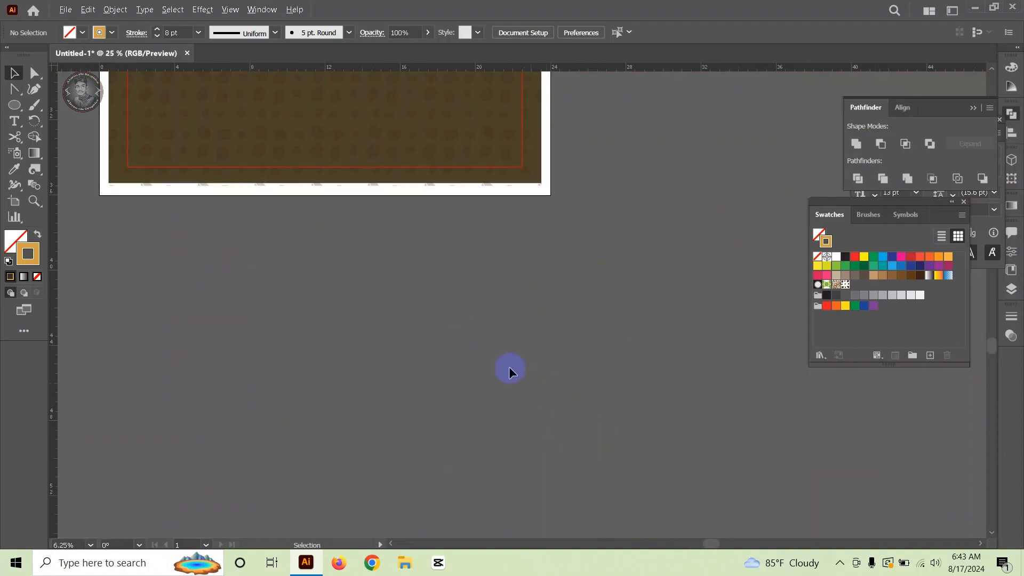
pyautogui.moveTo(364, 180); pyautogui.dragTo(538, 539)
pyautogui.scroll(-4, 478, 271)
pyautogui.scroll(2, 428, 93)
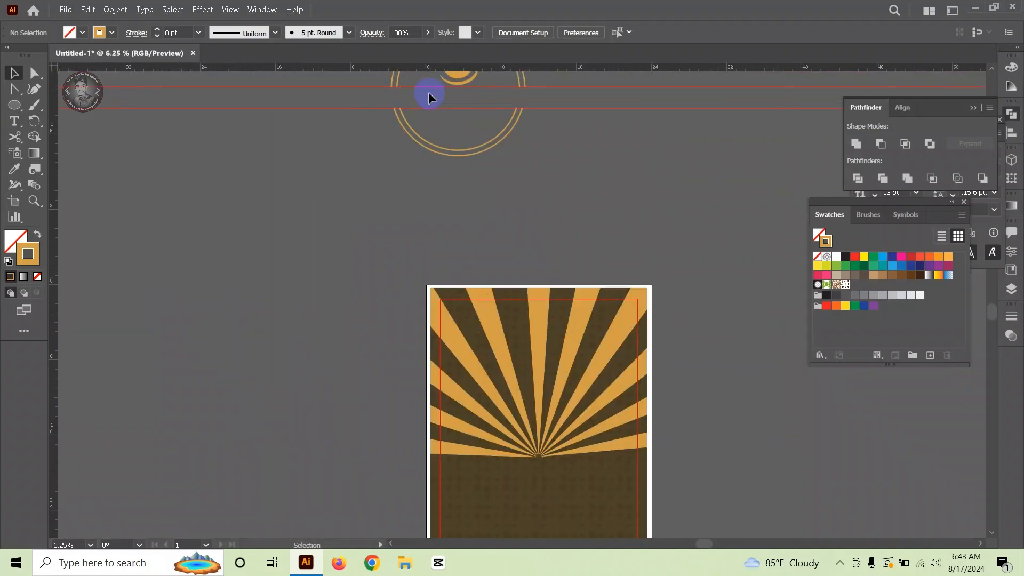
pyautogui.scroll(3, 430, 94)
pyautogui.click(414, 331)
pyautogui.scroll(2, 501, 155)
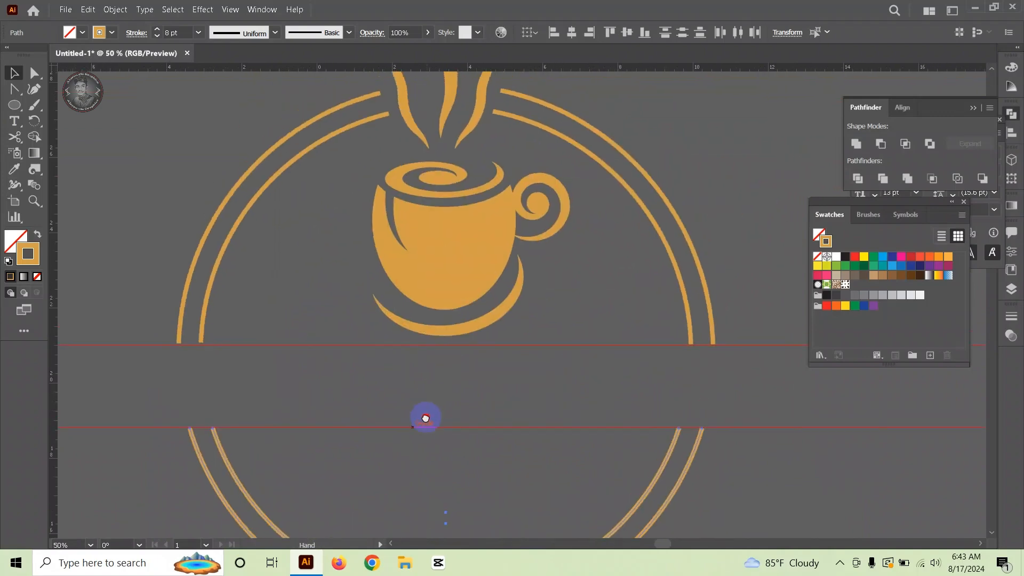
pyautogui.moveTo(425, 418); pyautogui.dragTo(457, 359)
pyautogui.scroll(-2, 441, 359)
pyautogui.scroll(2, 456, 319)
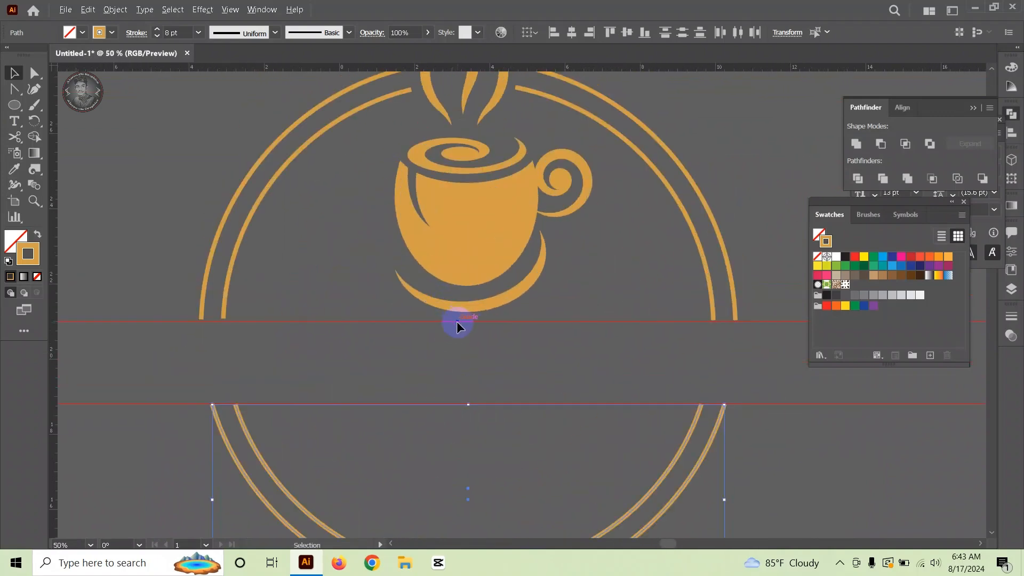
pyautogui.scroll(-1, 456, 321)
pyautogui.click(264, 187)
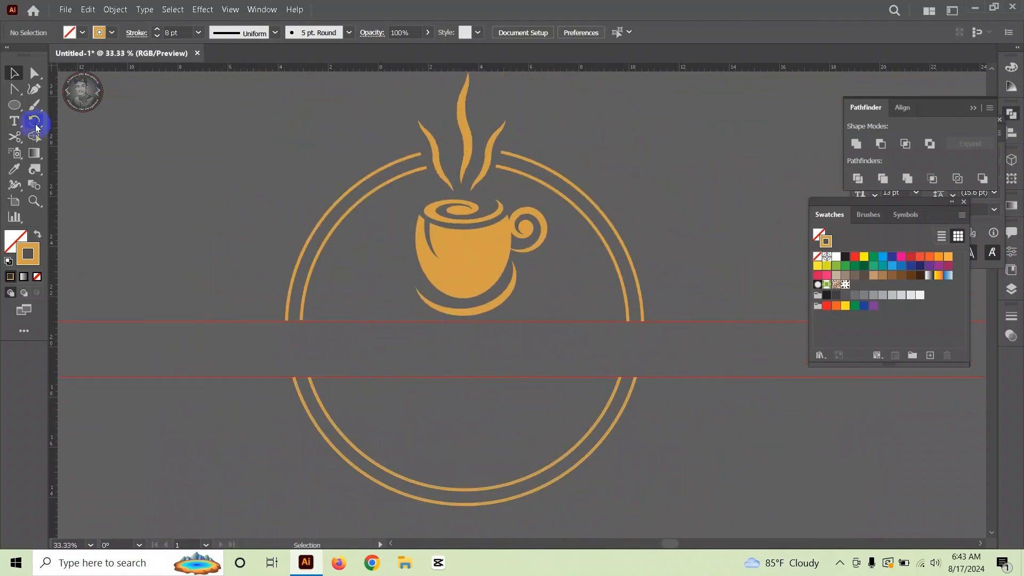
# Step: Draw a circle about 12.65 in across with the Ellipse tool, centred inside the double ring
pyautogui.moveTo(14, 105); pyautogui.dragTo(93, 172)
pyautogui.scroll(1, 550, 303)
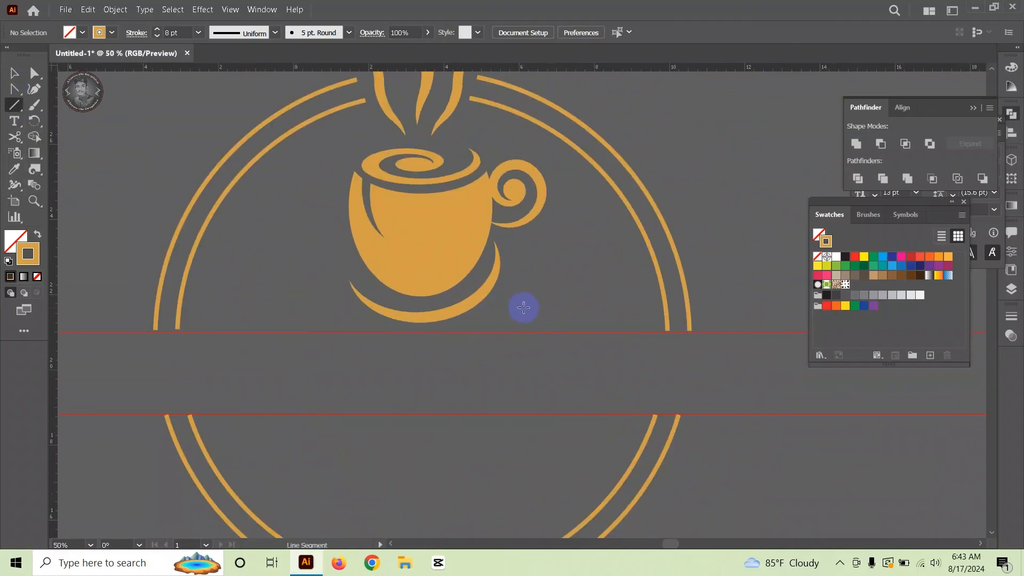
pyautogui.scroll(1, 523, 305)
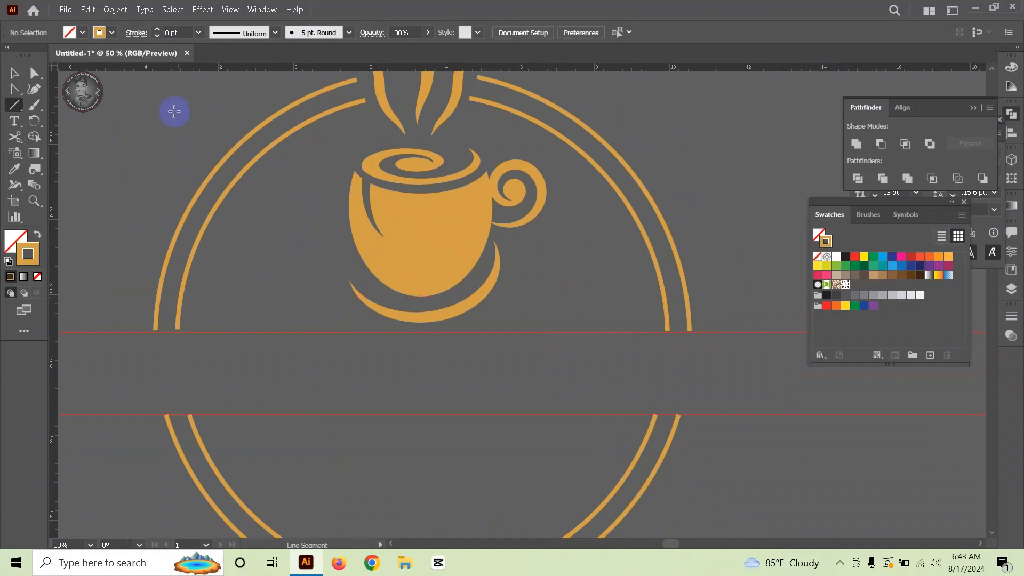
pyautogui.click(14, 104)
pyautogui.click(69, 122)
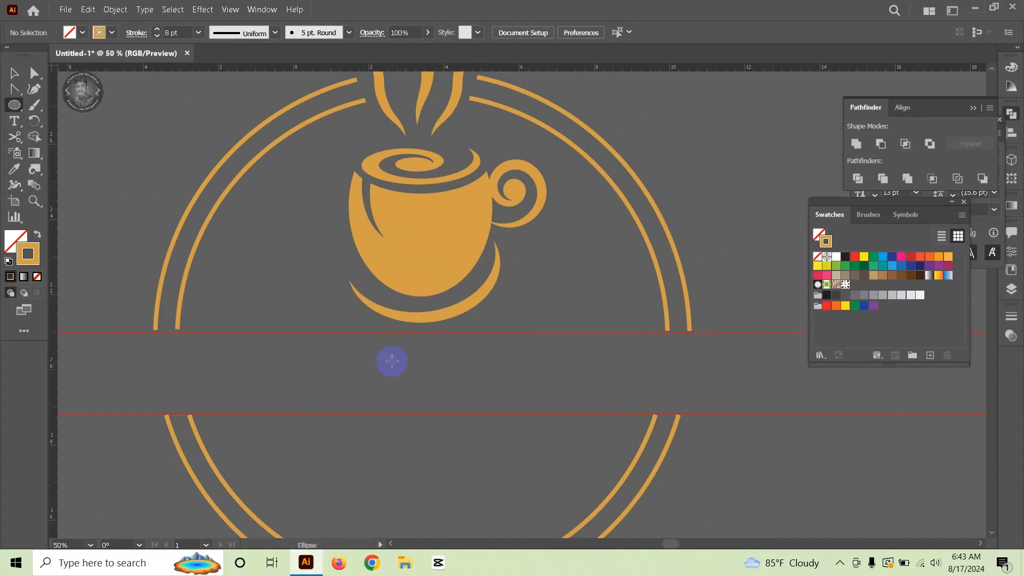
pyautogui.click(12, 74)
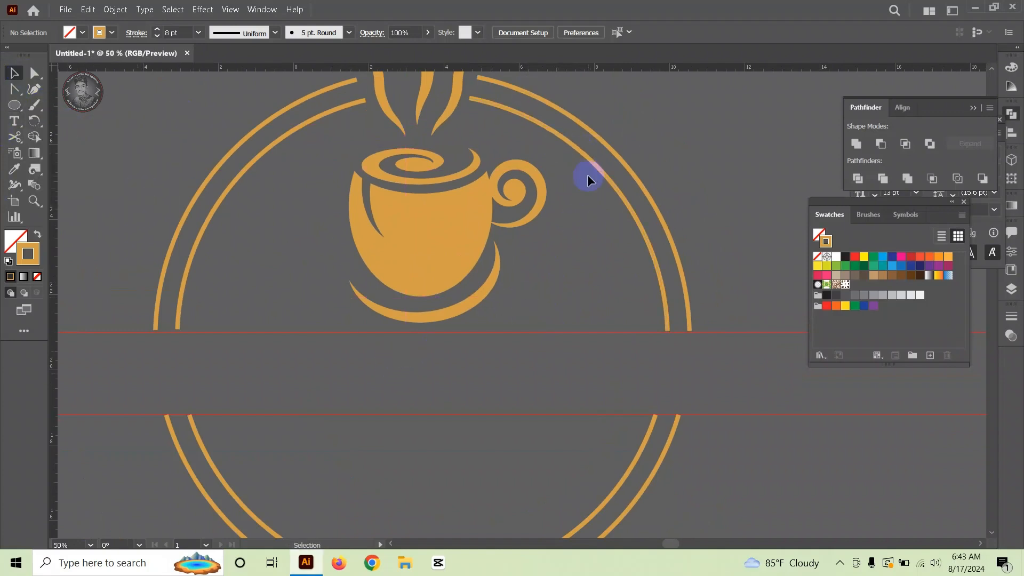
pyautogui.click(602, 171)
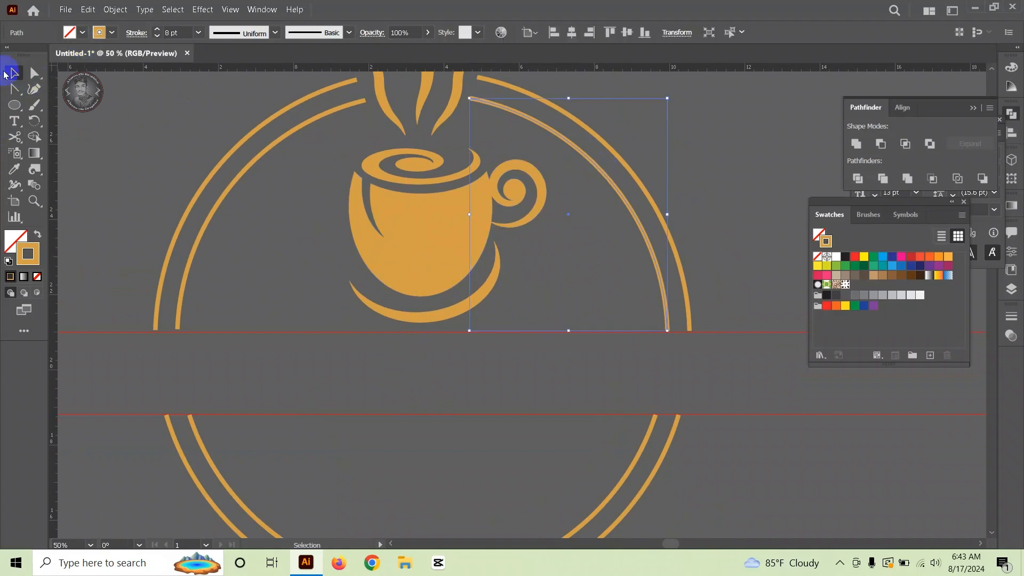
pyautogui.click(15, 104)
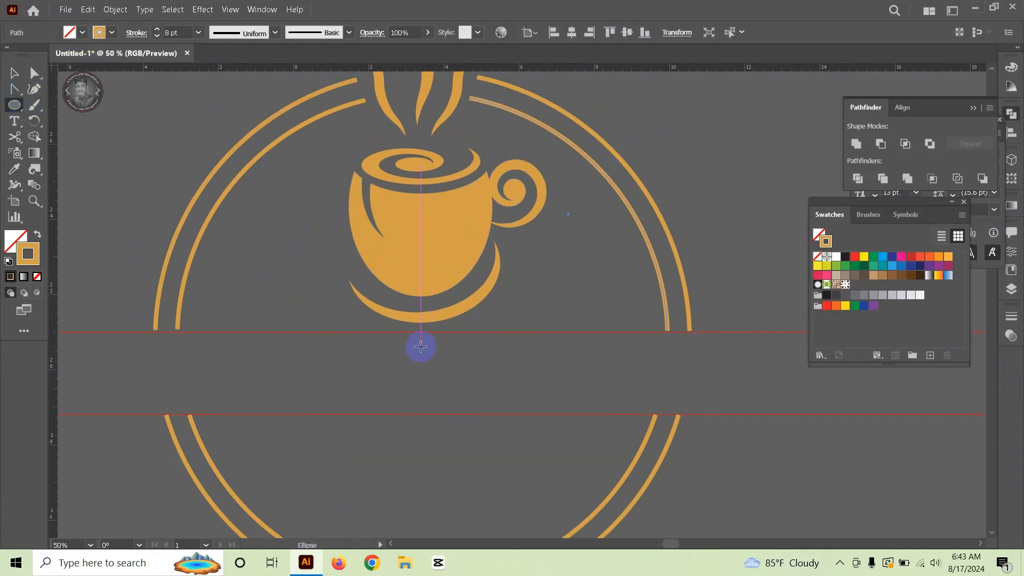
pyautogui.scroll(-1, 421, 346)
pyautogui.moveTo(423, 323); pyautogui.dragTo(583, 407)
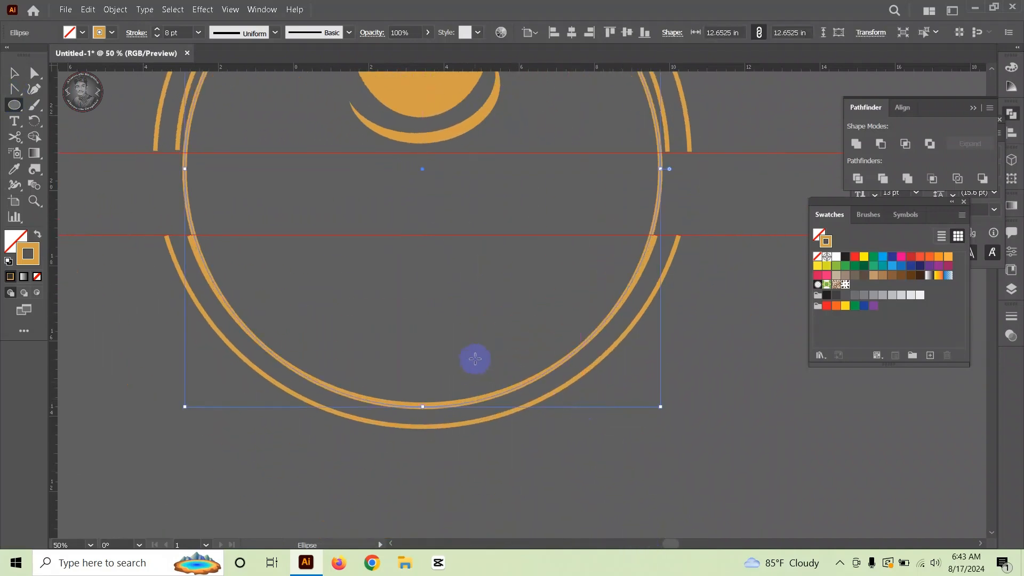
pyautogui.moveTo(473, 359); pyautogui.dragTo(483, 409)
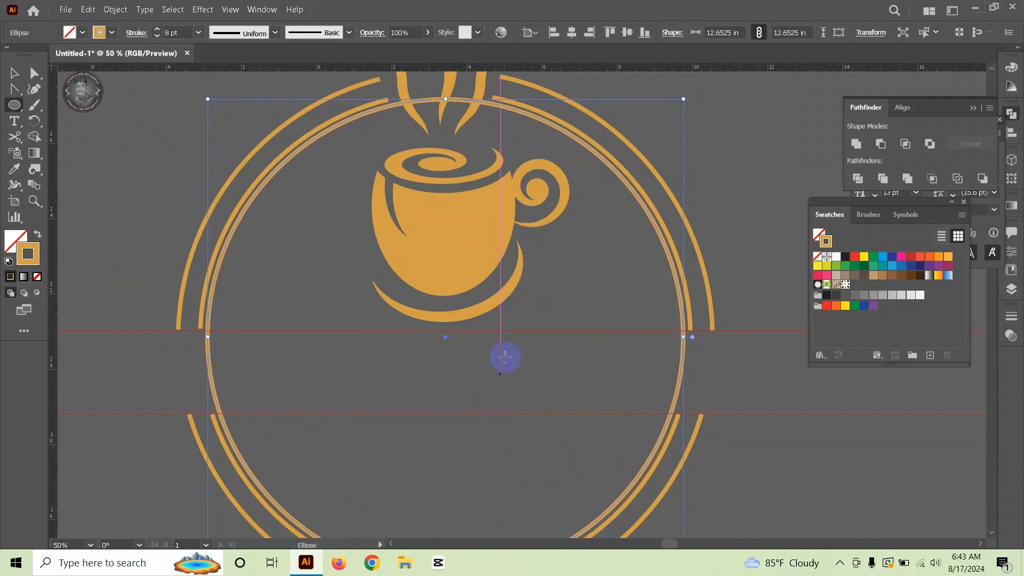
# Step: Scale the new circle down around its centre to about 12.04 in and set its stroke to 2 pt
pyautogui.click(13, 71)
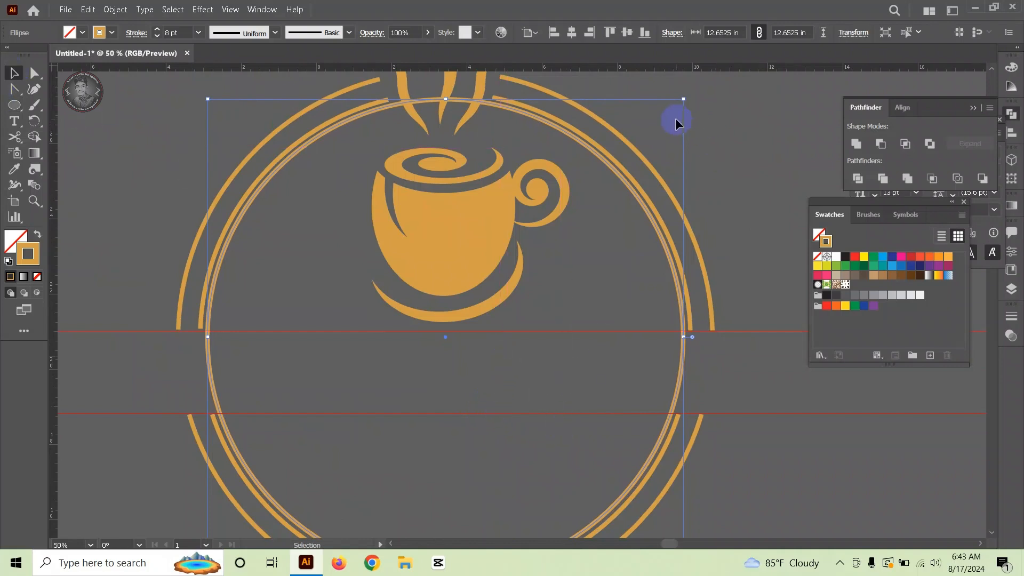
pyautogui.moveTo(683, 98); pyautogui.dragTo(678, 109)
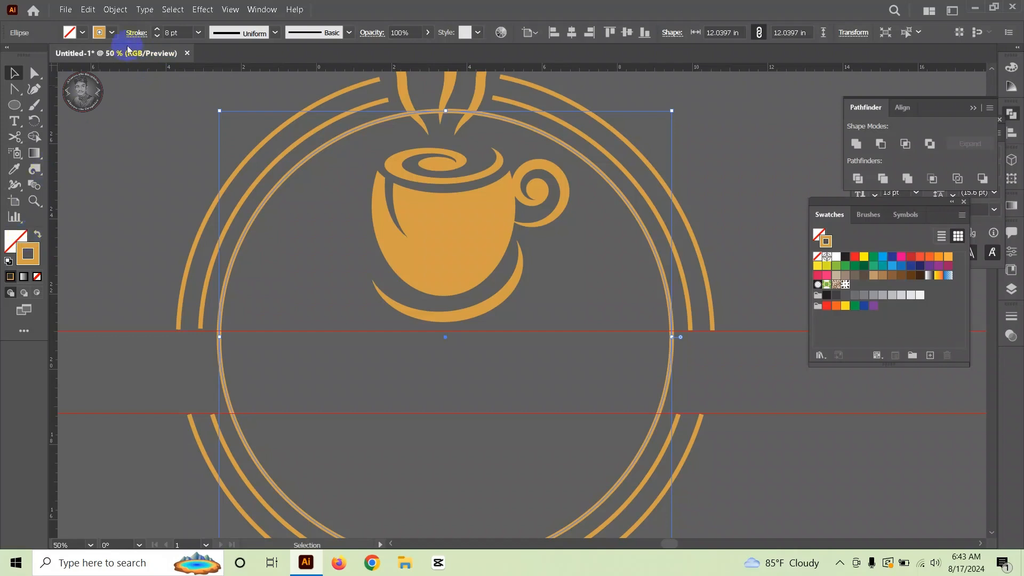
pyautogui.click(158, 36)
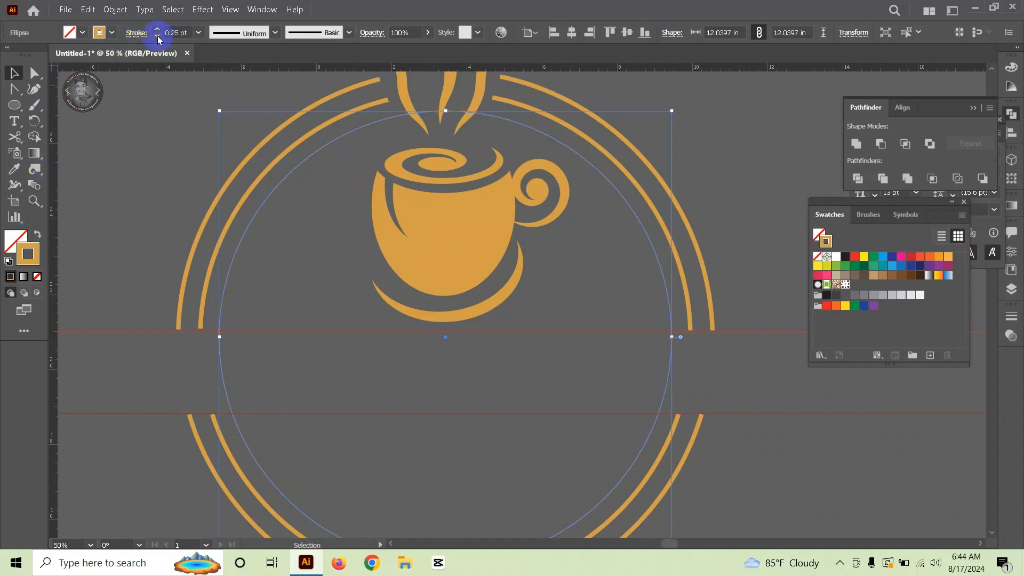
pyautogui.click(158, 29)
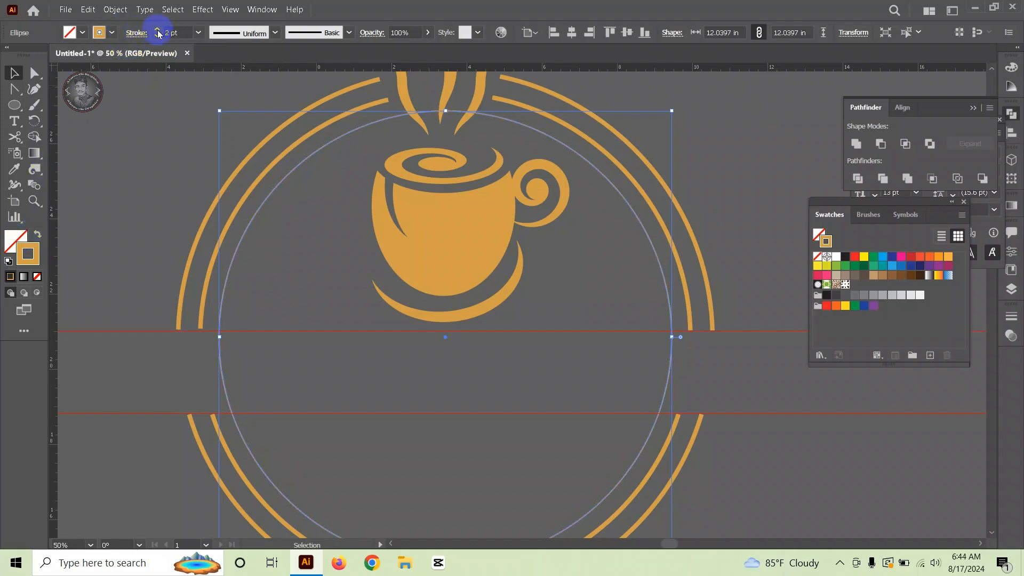
# Step: Draw a horizontal line with the Line Segment tool from beside the saucer to the thin inner circle, above the upper guide
pyautogui.click(138, 167)
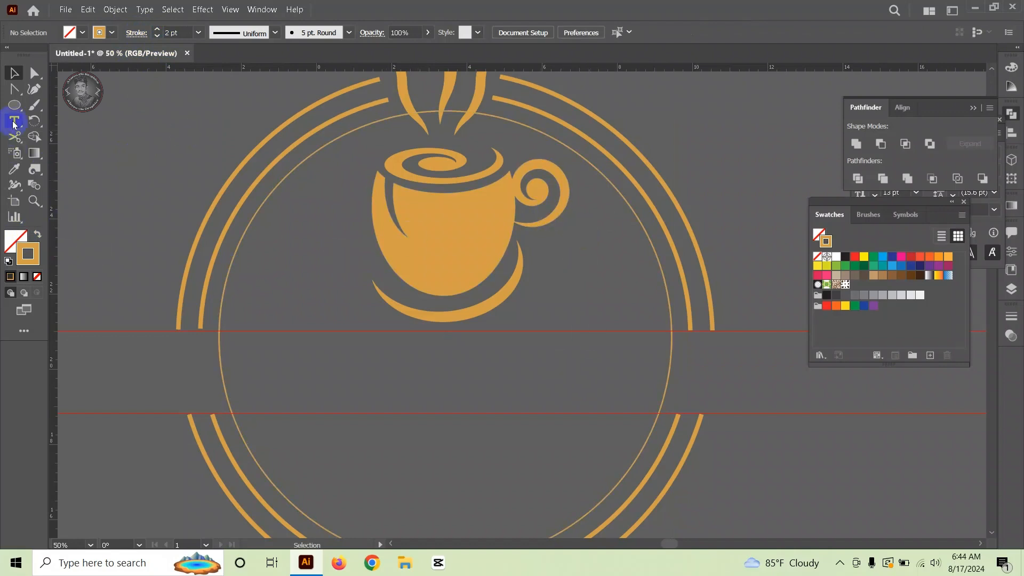
pyautogui.moveTo(15, 106); pyautogui.dragTo(88, 169)
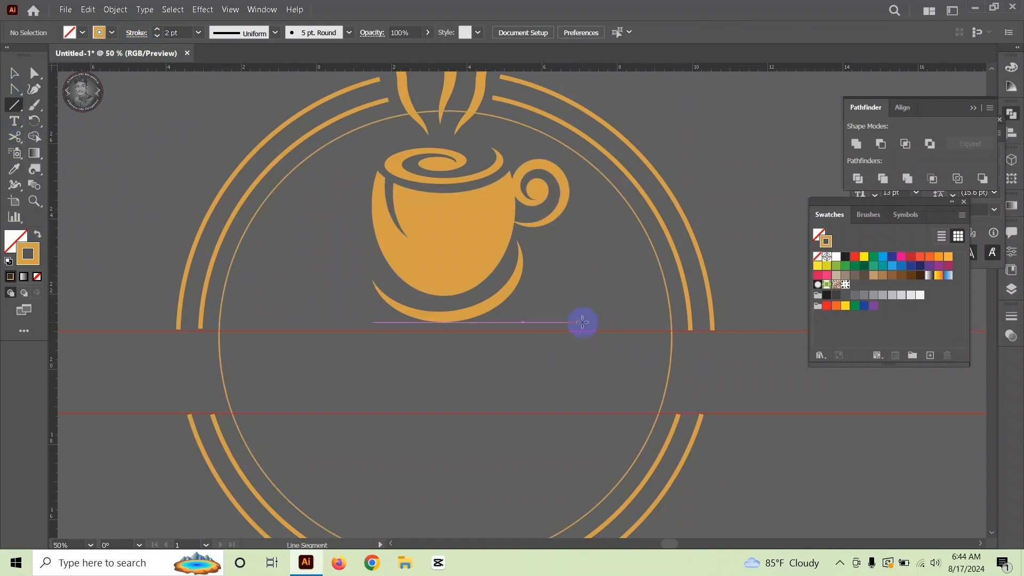
pyautogui.scroll(2, 582, 318)
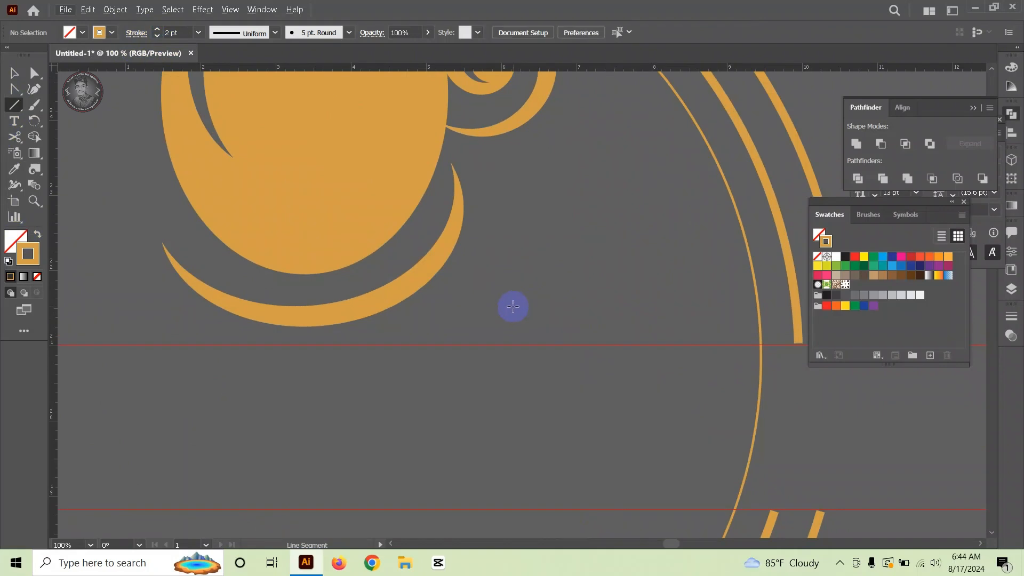
pyautogui.moveTo(508, 297); pyautogui.dragTo(759, 302)
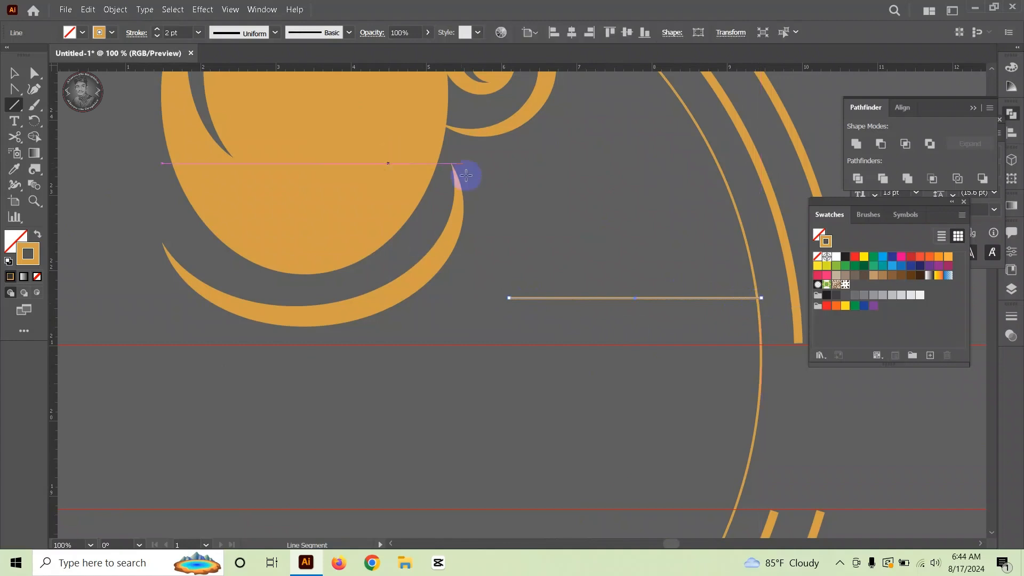
# Step: Set the line's stroke to 19 pt and apply the width profile that tapers to a point at one end
pyautogui.click(157, 29)
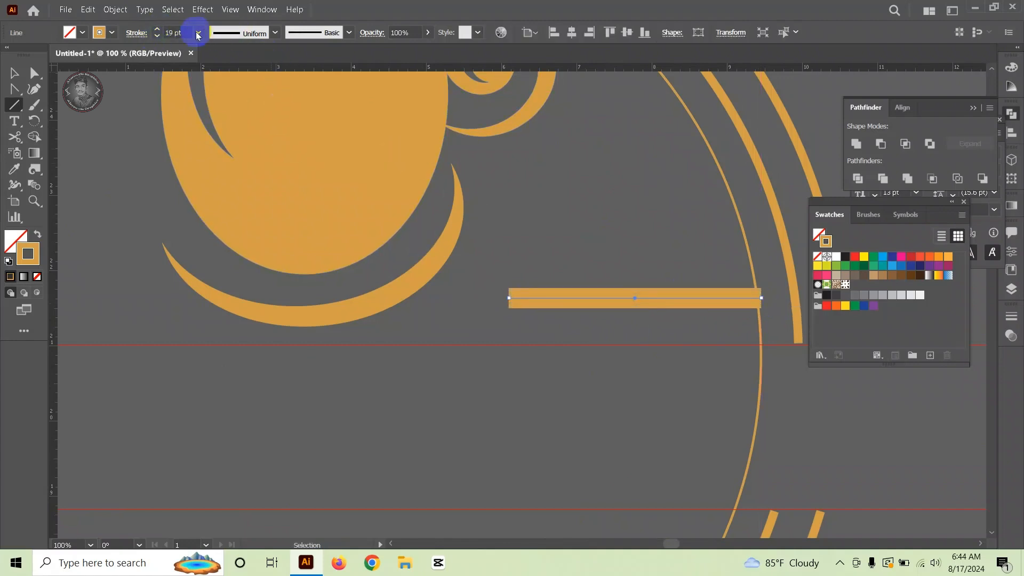
pyautogui.click(275, 35)
pyautogui.click(271, 145)
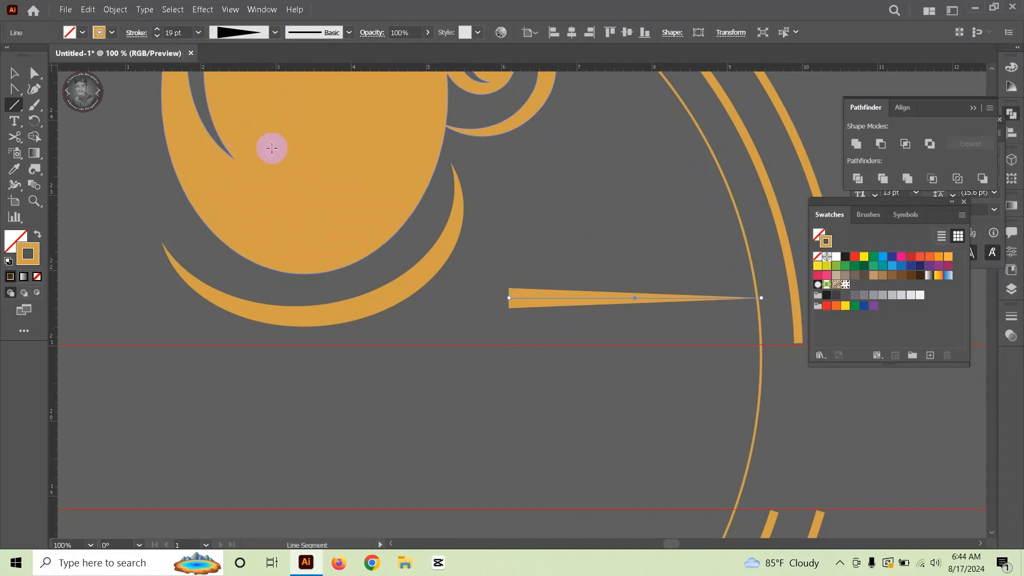
# Step: Reflect the tapered line across the vertical axis so its point faces the saucer
pyautogui.click(14, 72)
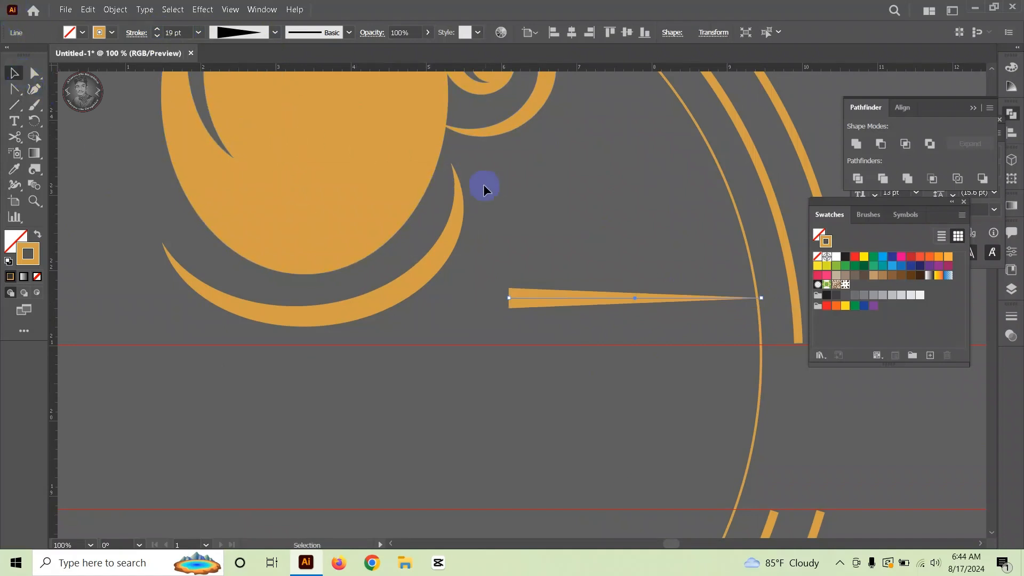
pyautogui.scroll(-2, 385, 198)
pyautogui.rightClick(473, 244)
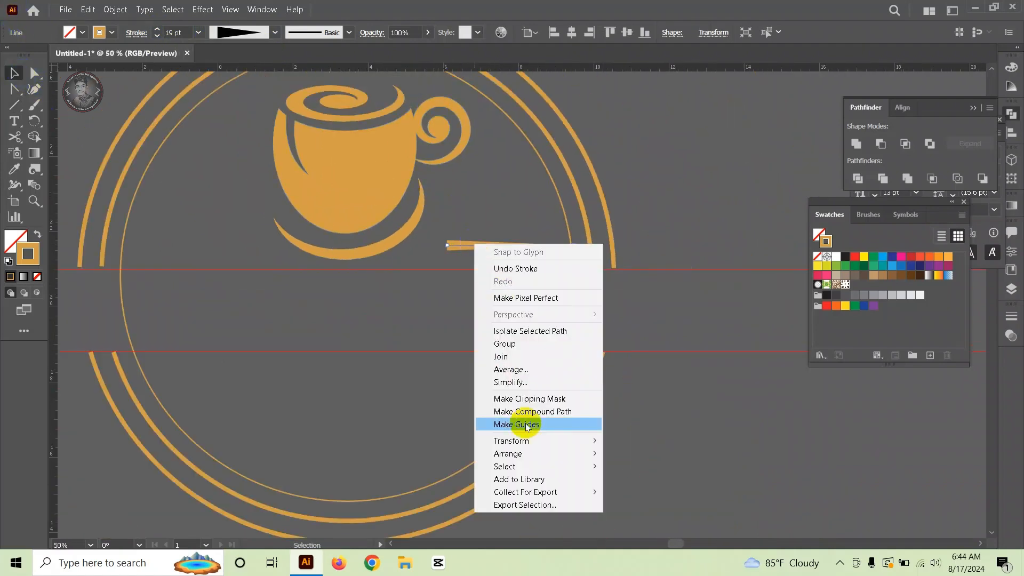
pyautogui.moveTo(521, 441)
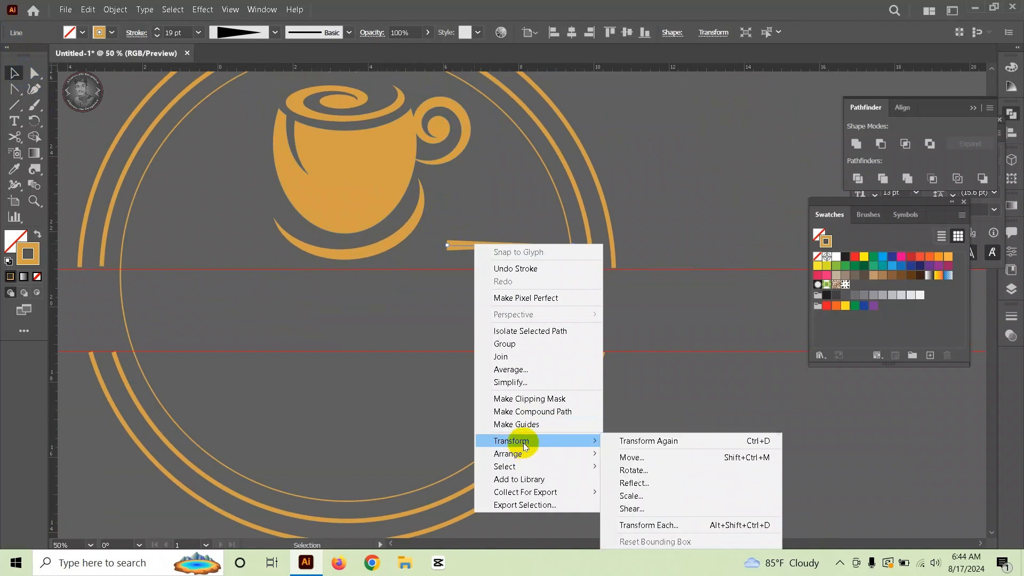
pyautogui.click(665, 483)
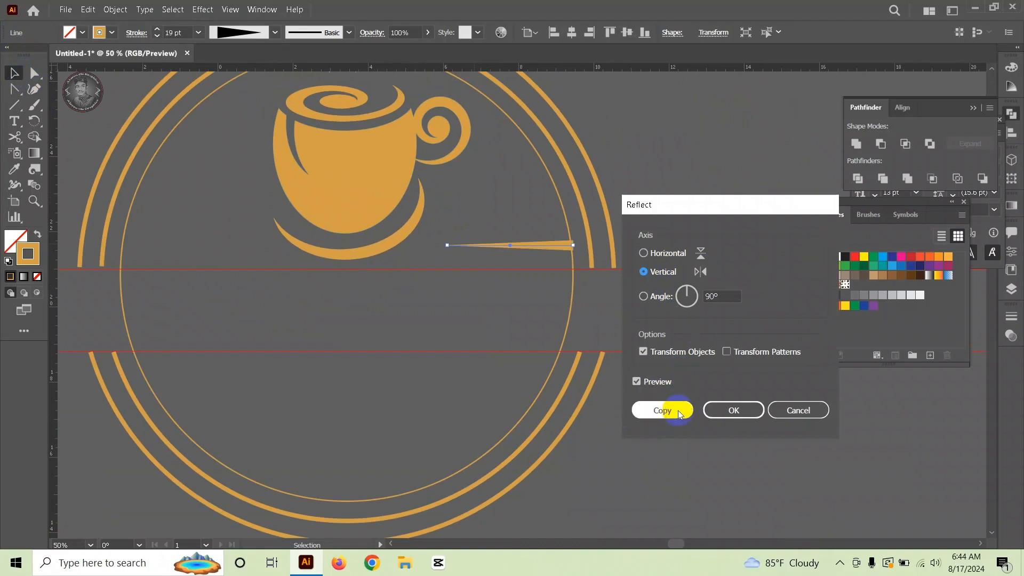
pyautogui.click(740, 412)
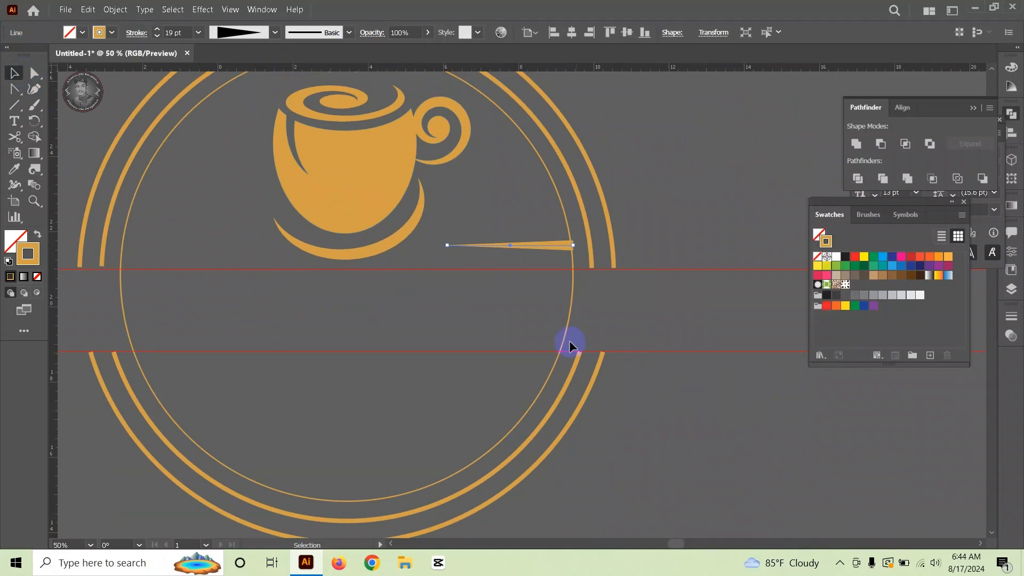
# Step: Duplicate the tapered spike upward and repeat the copy twice to make a stack of four evenly spaced spikes
pyautogui.click(655, 164)
pyautogui.scroll(5, 503, 261)
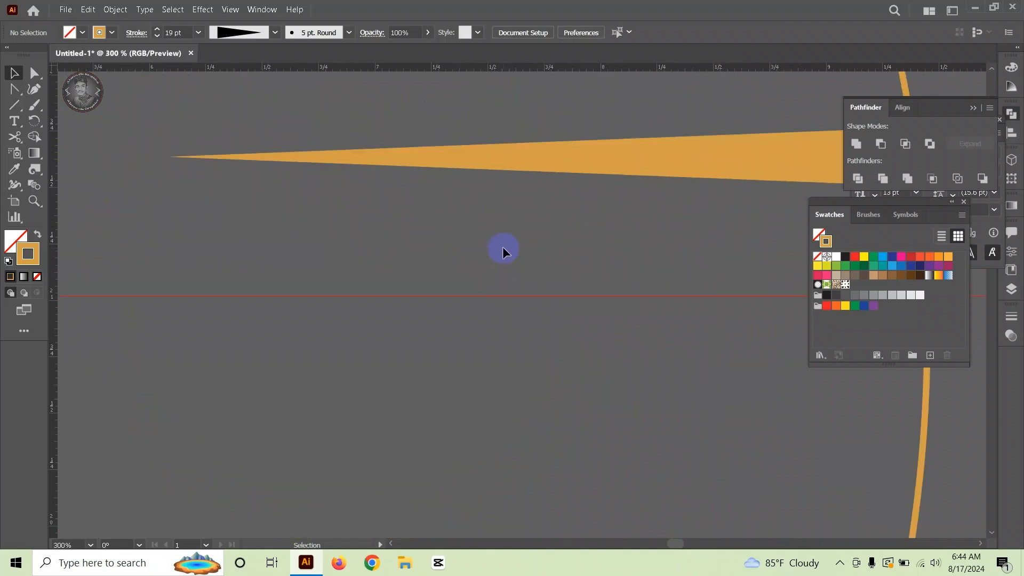
pyautogui.scroll(-4, 501, 253)
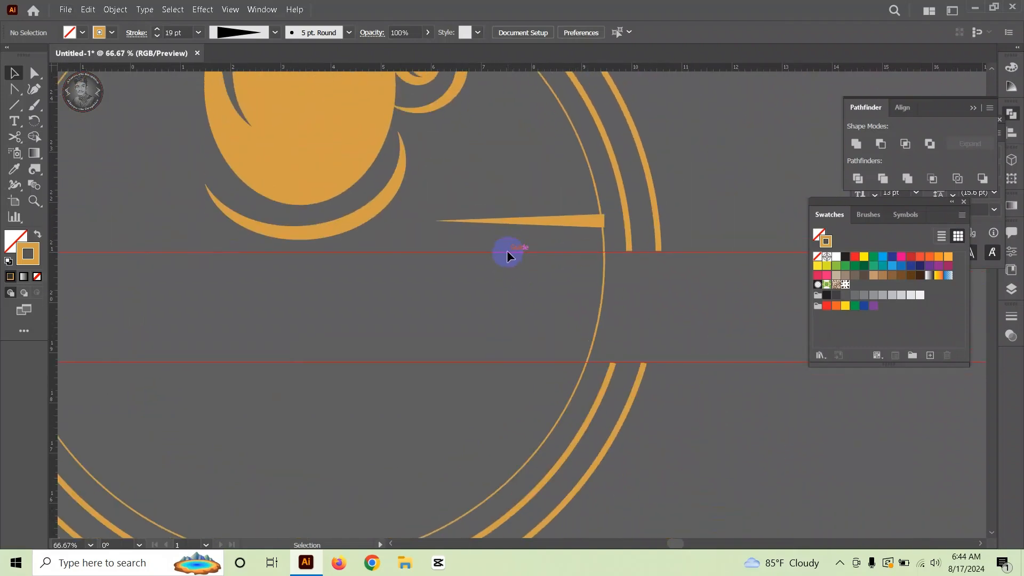
pyautogui.scroll(3, 506, 251)
pyautogui.click(561, 324)
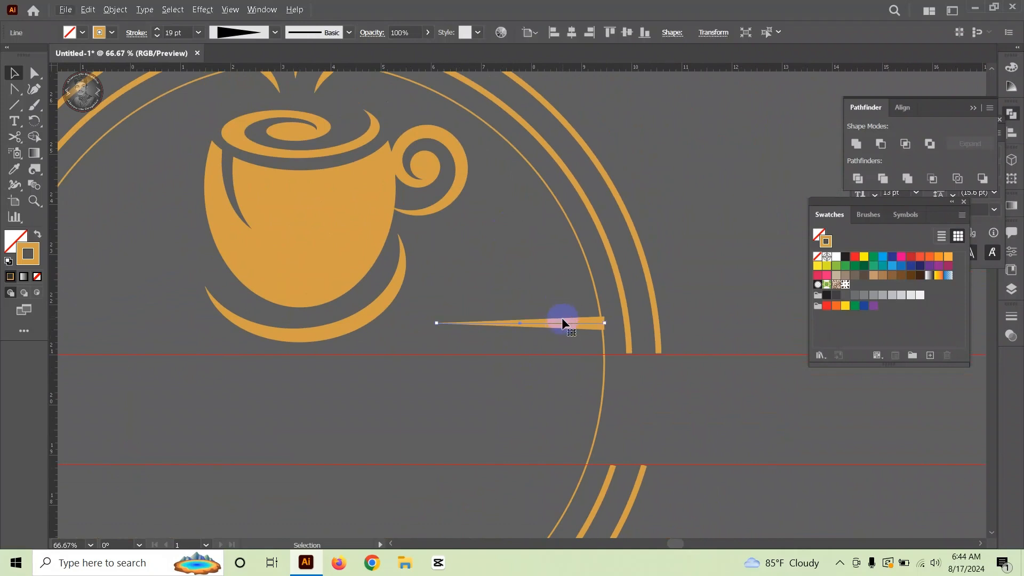
pyautogui.moveTo(560, 323); pyautogui.dragTo(559, 276)
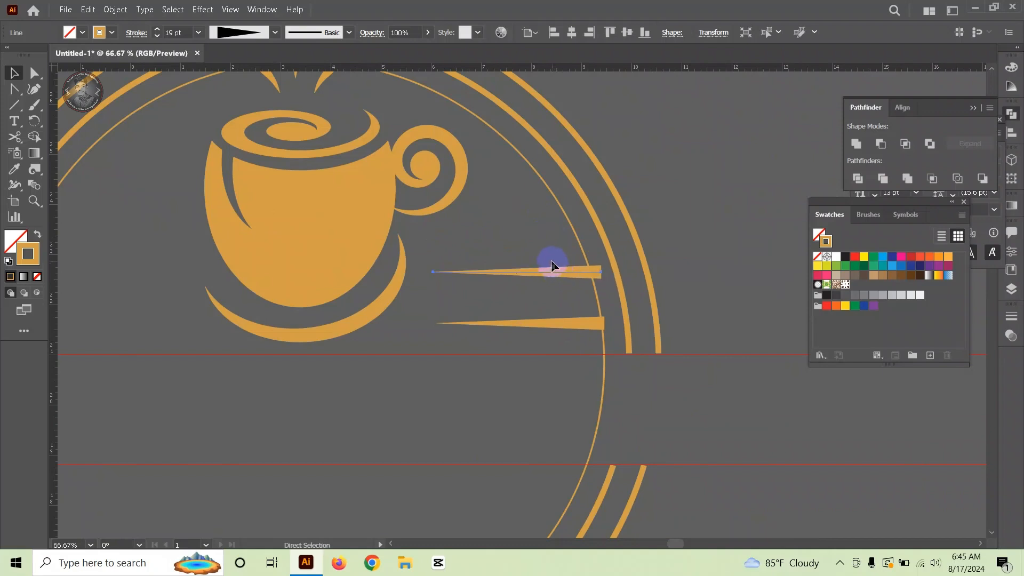
pyautogui.hotkey('ctrl', 'd')
pyautogui.hotkey('ctrl', 'd')
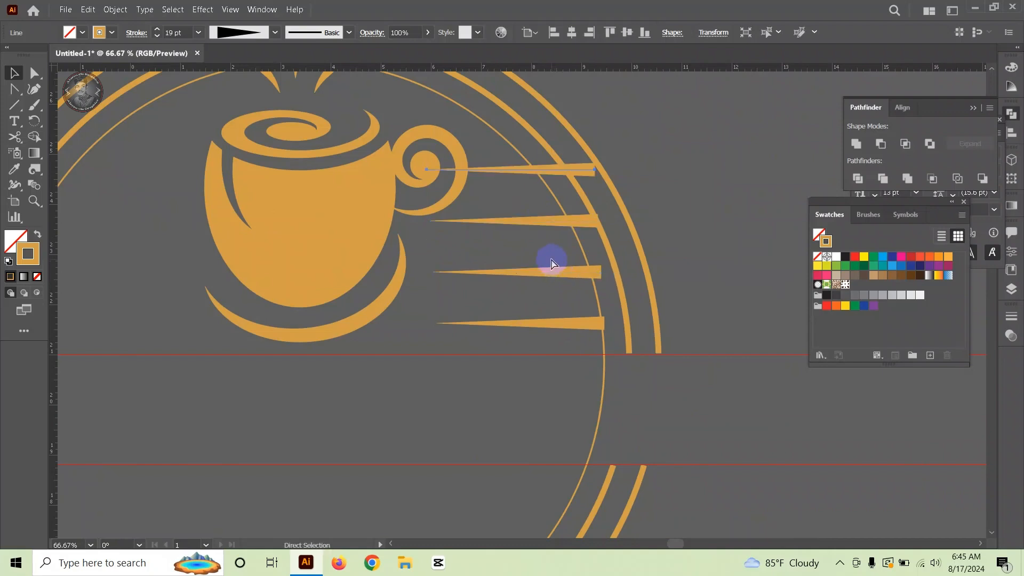
# Step: Select all four tapered spikes and expand their strokes into filled shapes
pyautogui.click(507, 188)
pyautogui.click(550, 170)
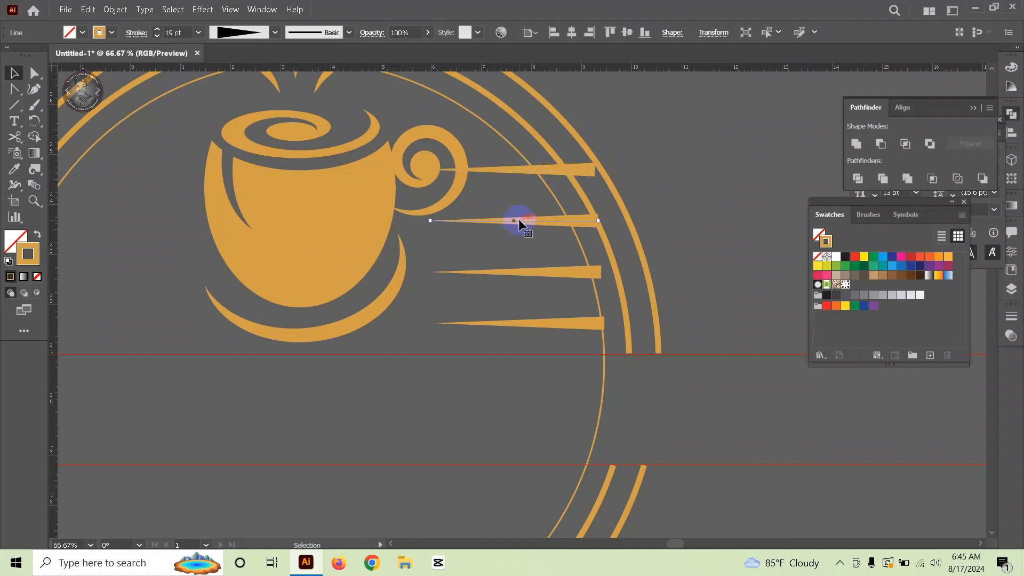
pyautogui.keyDown('shift'); pyautogui.click(514, 170); pyautogui.keyUp('shift')
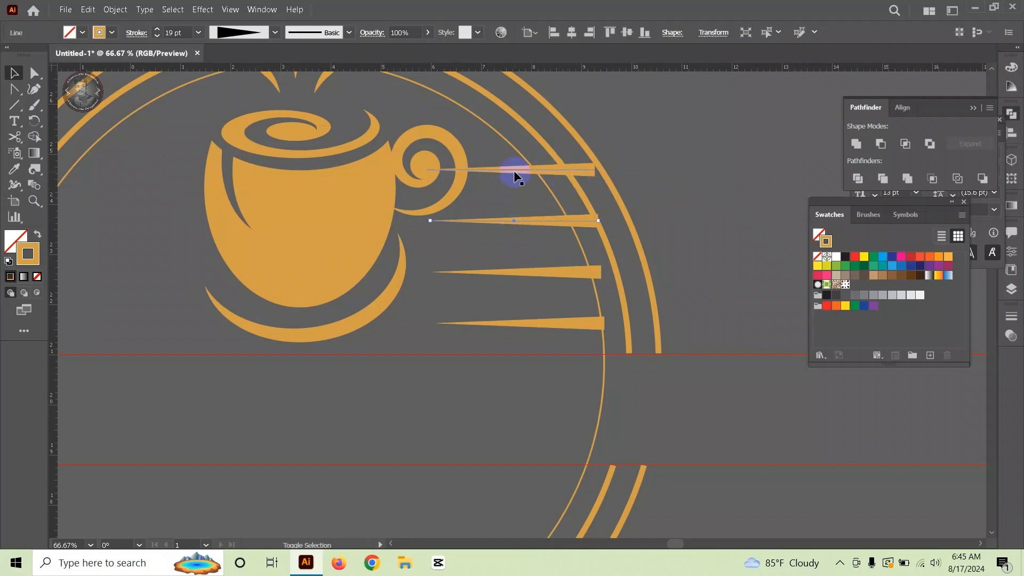
pyautogui.keyDown('shift'); pyautogui.click(542, 271); pyautogui.keyUp('shift')
pyautogui.keyDown('shift'); pyautogui.click(549, 325); pyautogui.keyUp('shift')
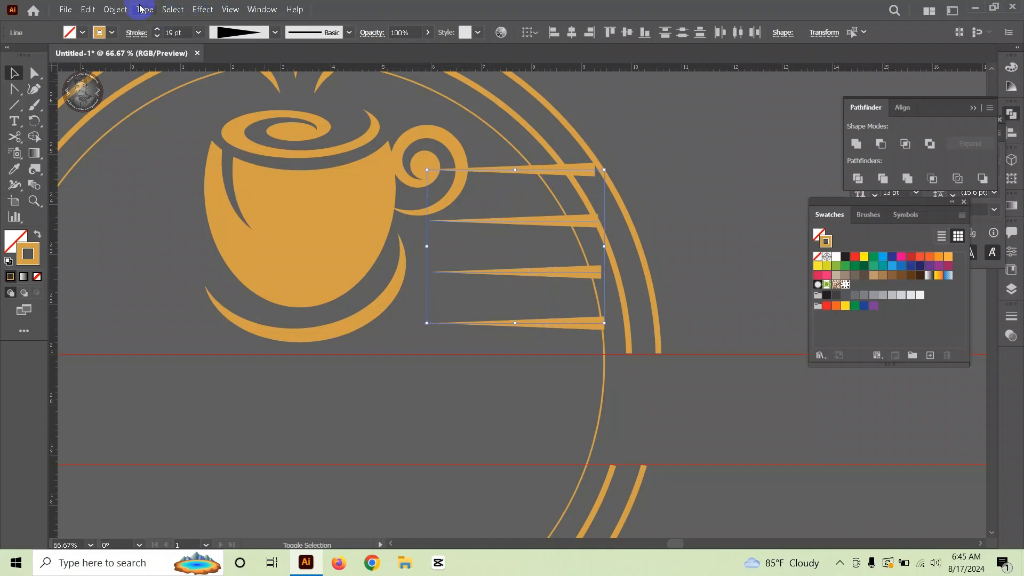
pyautogui.click(116, 9)
pyautogui.click(149, 159)
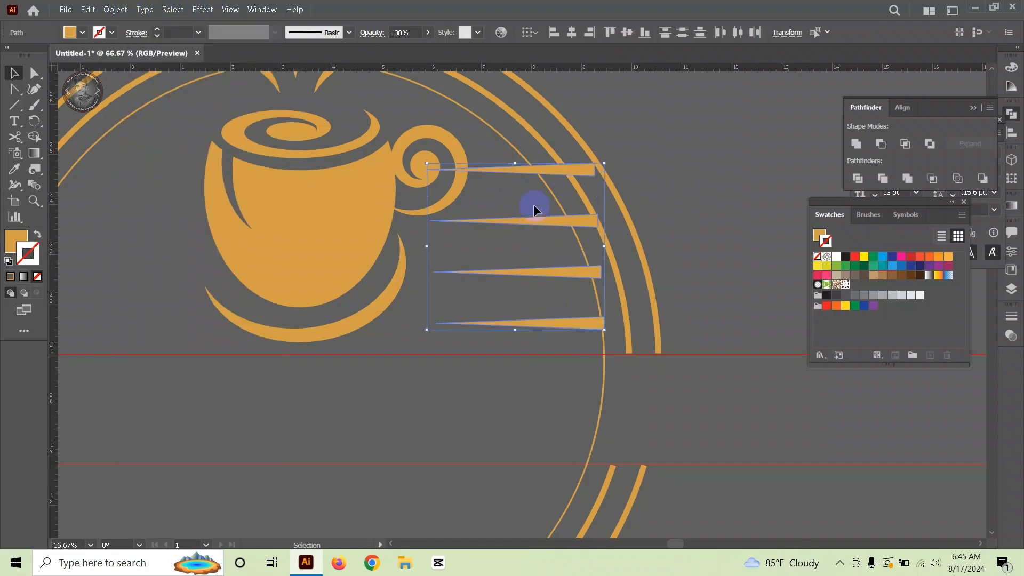
# Step: Shrink the top spike and rotate it diagonally so its wide end just crosses the thin inner circle
pyautogui.click(652, 154)
pyautogui.click(543, 173)
pyautogui.scroll(2, 565, 178)
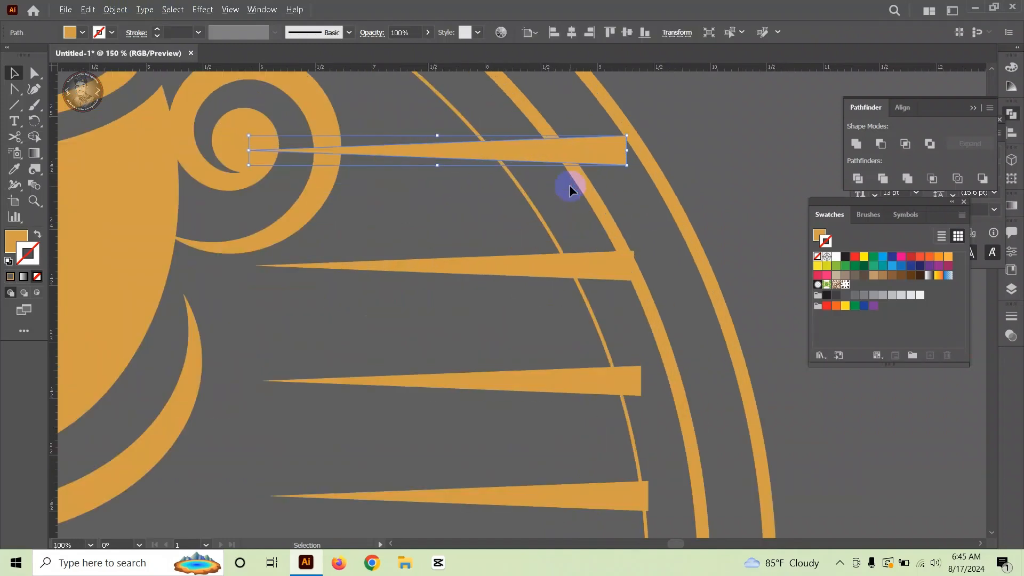
pyautogui.moveTo(628, 137); pyautogui.dragTo(587, 144)
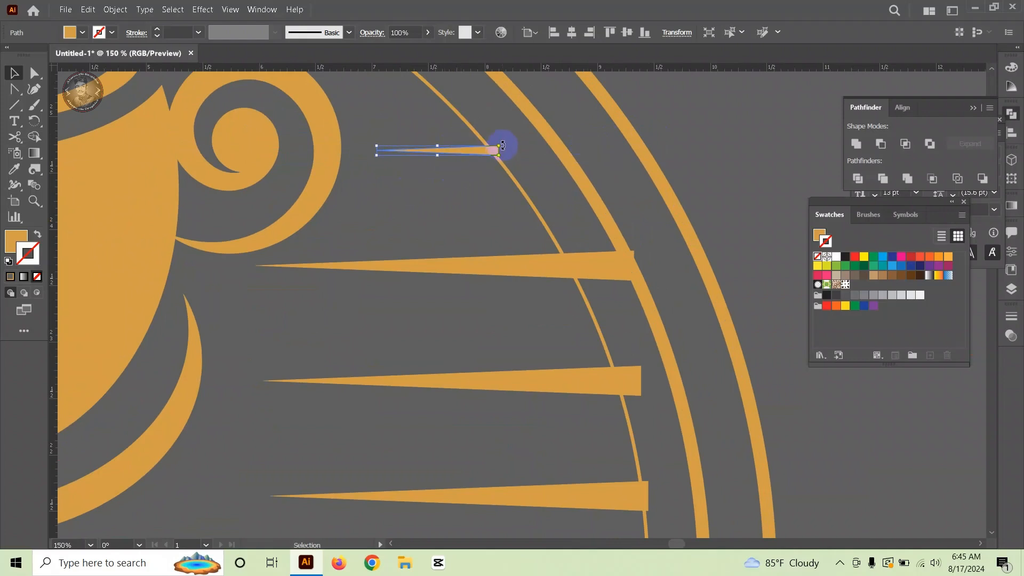
pyautogui.moveTo(505, 144); pyautogui.dragTo(473, 122)
# Step: Scale down and rotate the second spike from the top, and tilt the third spike upward across the thin inner circle
pyautogui.click(596, 270)
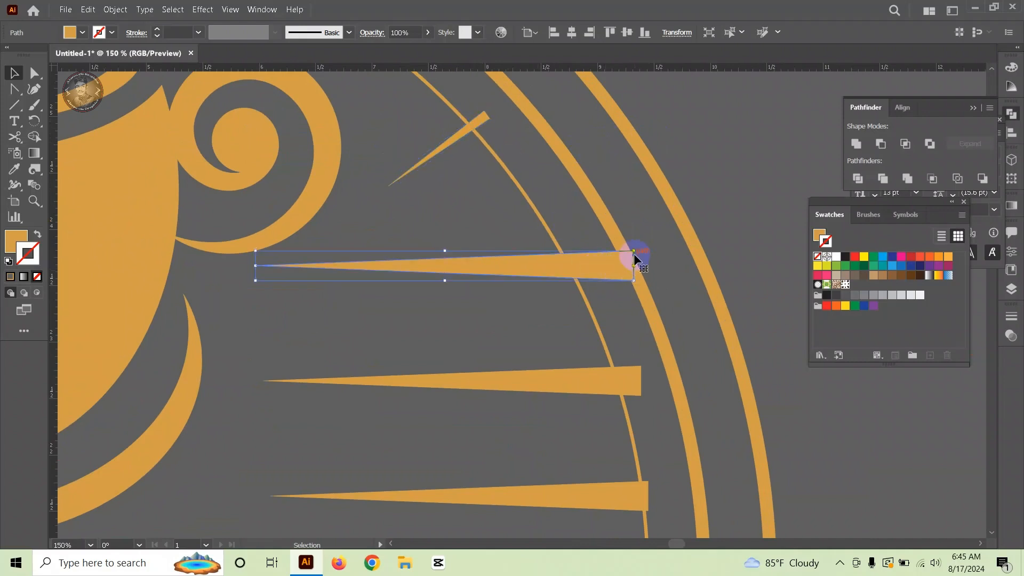
pyautogui.moveTo(634, 252); pyautogui.dragTo(540, 199)
pyautogui.scroll(-2, 562, 286)
pyautogui.click(611, 331)
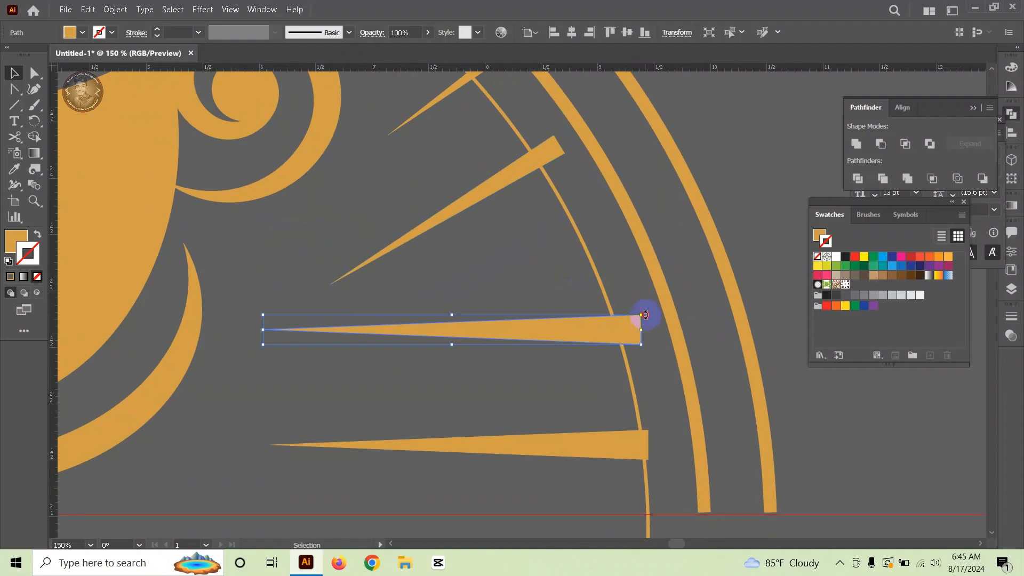
pyautogui.moveTo(646, 316); pyautogui.dragTo(618, 280)
# Step: Flatten the second spike's angle slightly and scale down the third spike so the four rays fan out evenly
pyautogui.click(559, 150)
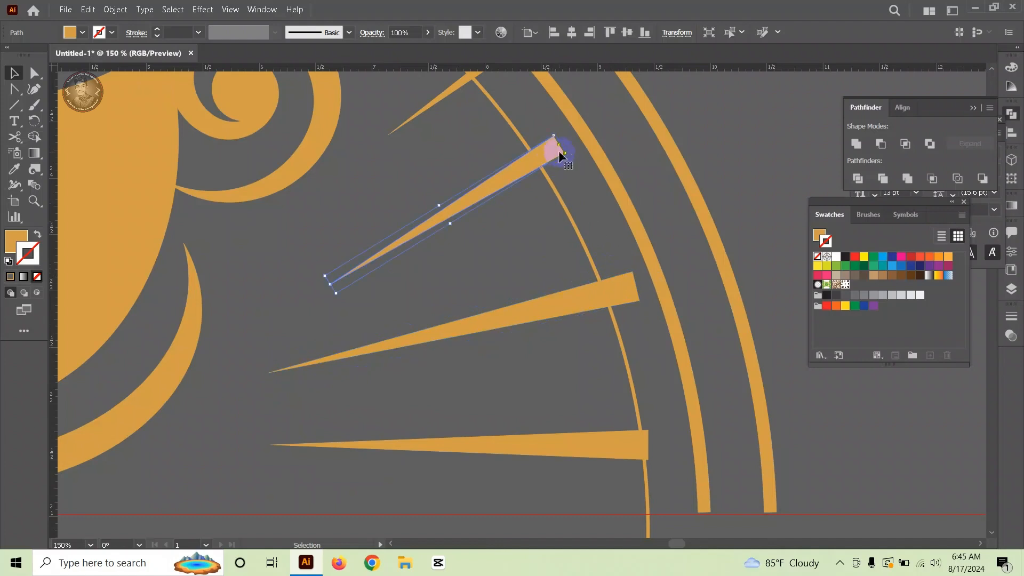
pyautogui.moveTo(570, 152)
pyautogui.mouseDown()
pyautogui.moveTo(576, 178)
pyautogui.moveTo(566, 172)
pyautogui.mouseUp()
pyautogui.scroll(-2, 563, 171)
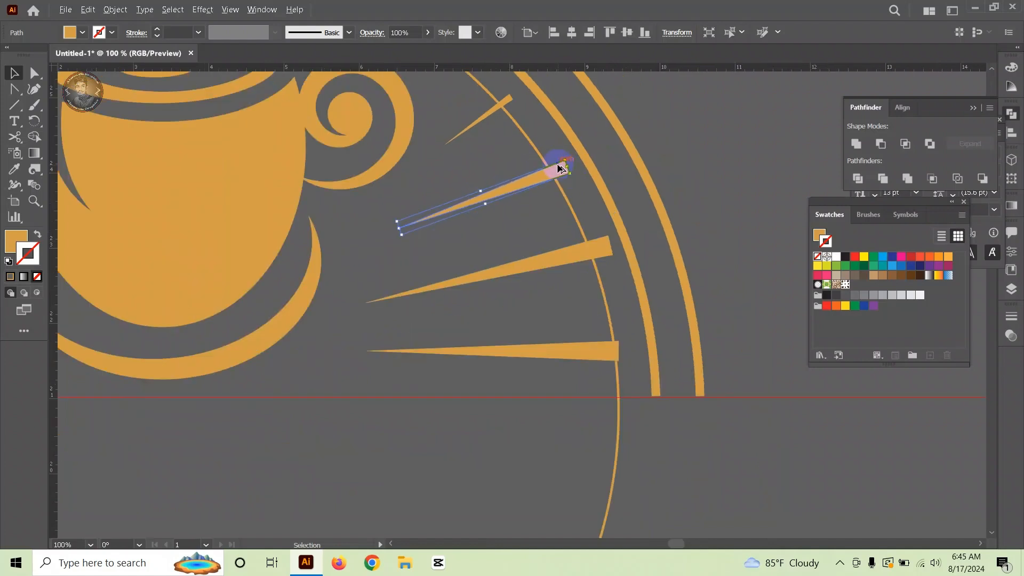
pyautogui.scroll(-1, 555, 205)
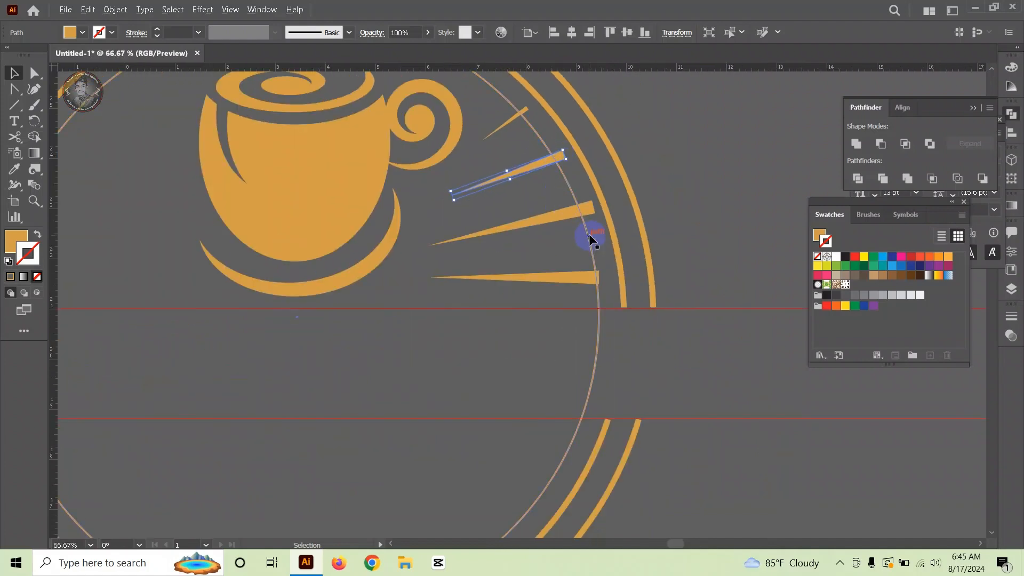
pyautogui.click(494, 230)
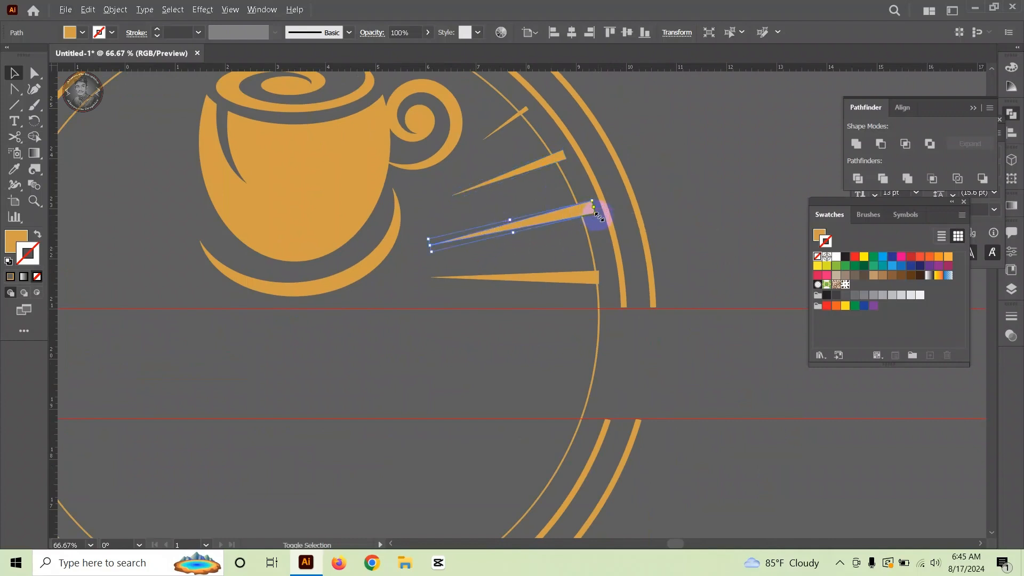
pyautogui.moveTo(599, 216); pyautogui.dragTo(585, 212)
pyautogui.click(703, 175)
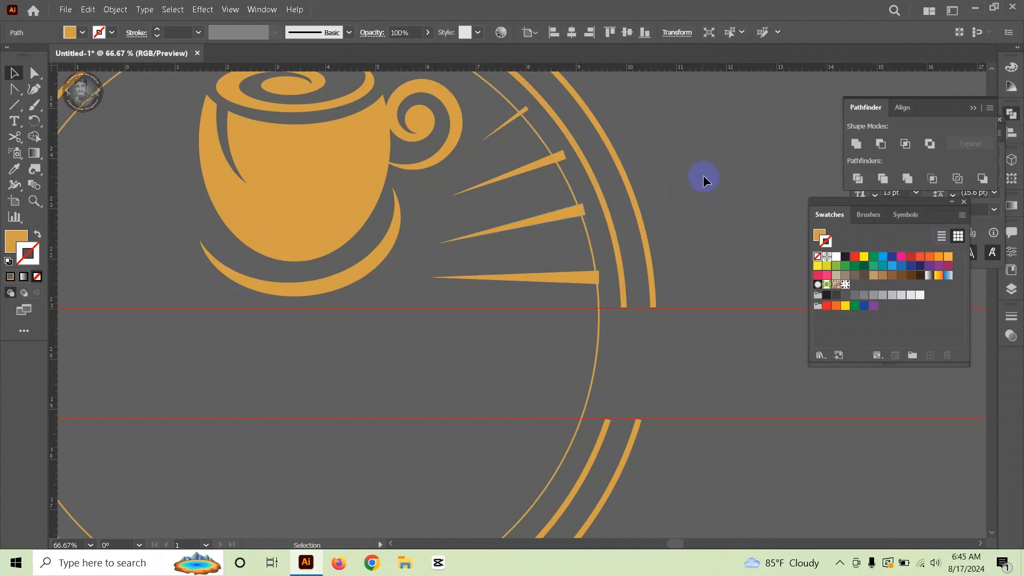
# Step: Select the four spikes with the thin inner circle, split them with Pathfinder Divide, and ungroup the pieces
pyautogui.scroll(1, 516, 240)
pyautogui.scroll(-2, 508, 224)
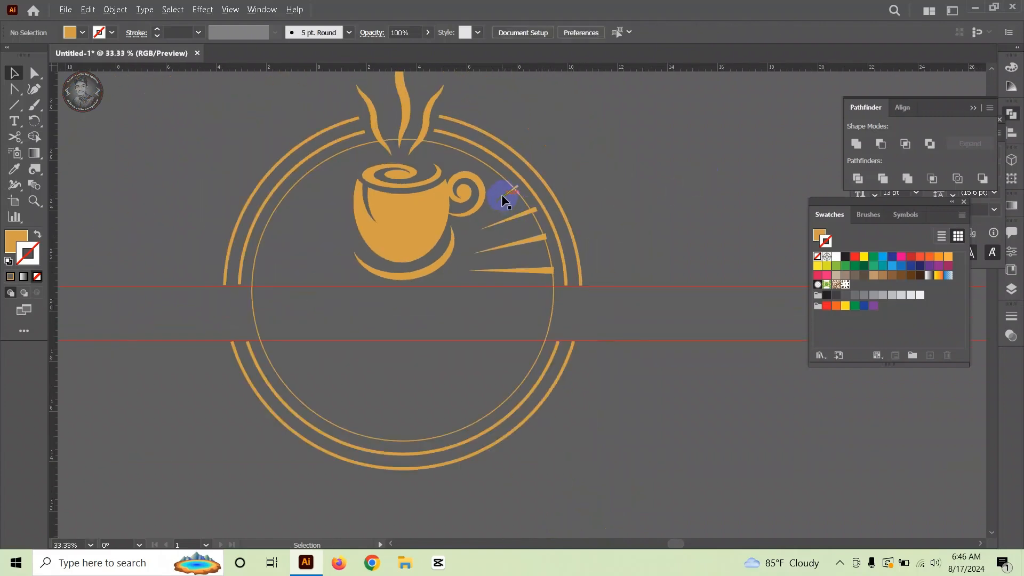
pyautogui.scroll(-1, 502, 194)
pyautogui.scroll(5, 510, 193)
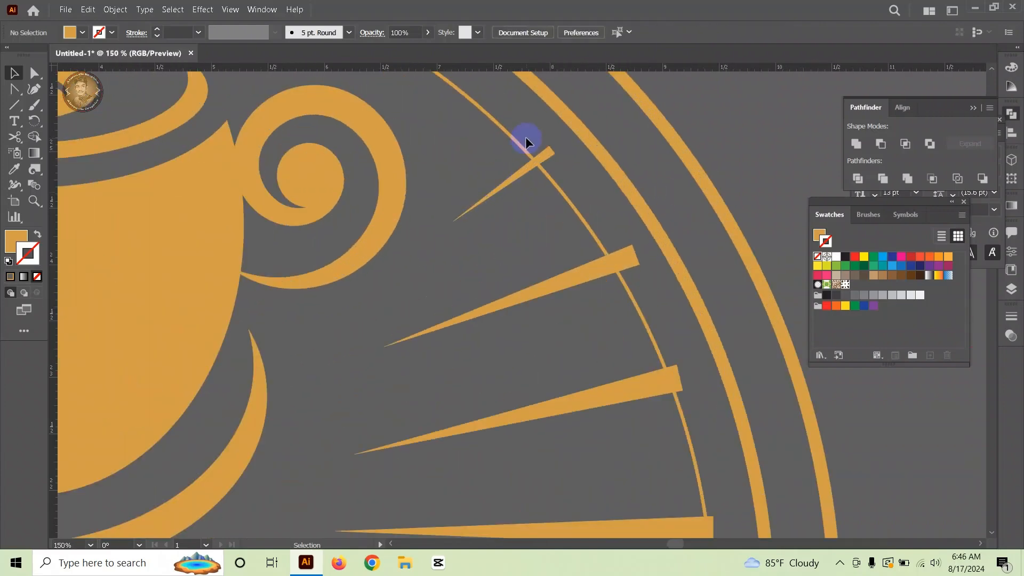
pyautogui.scroll(-1, 526, 134)
pyautogui.moveTo(531, 138); pyautogui.dragTo(551, 341)
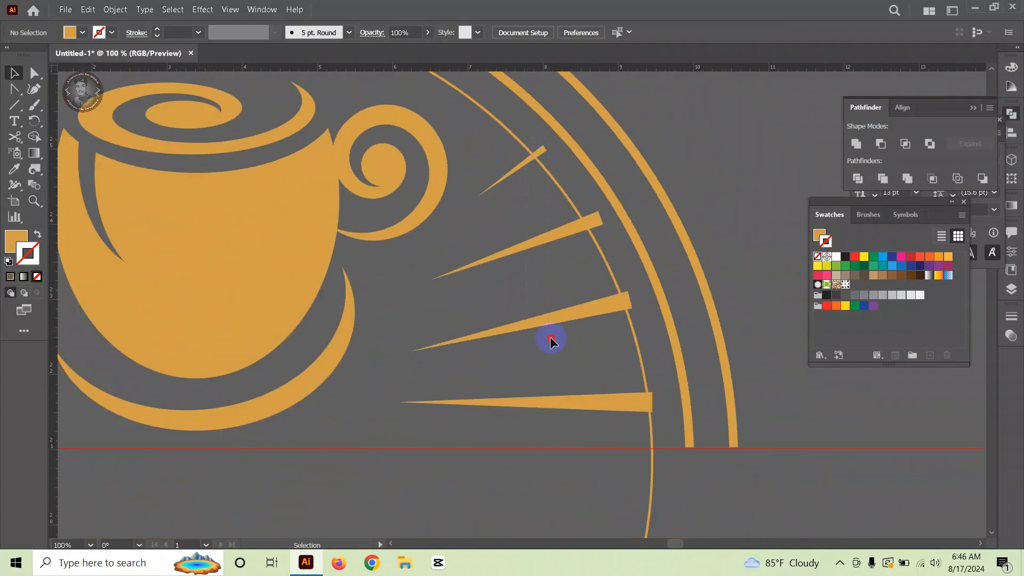
pyautogui.moveTo(607, 418); pyautogui.dragTo(607, 412)
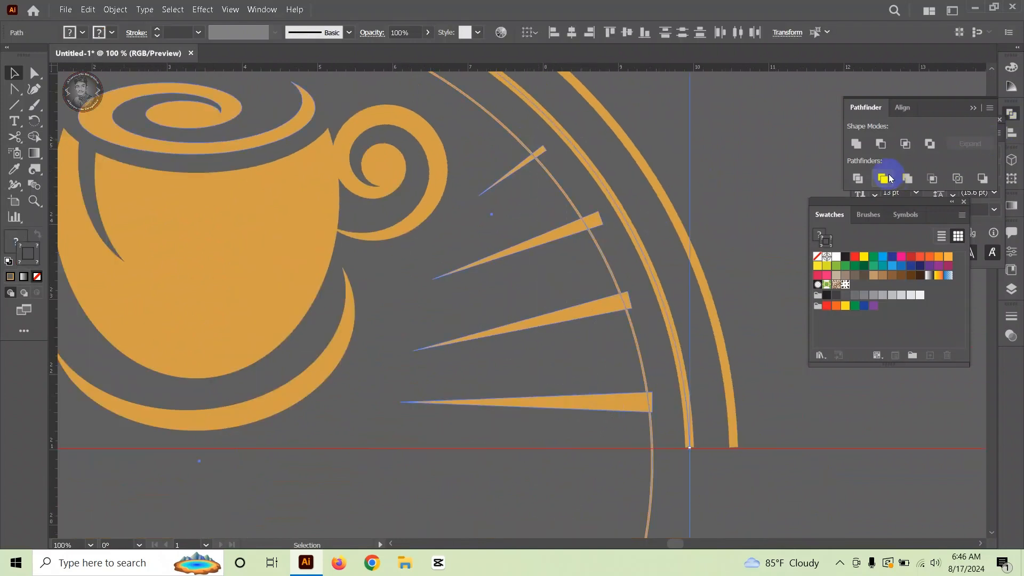
pyautogui.click(857, 179)
pyautogui.rightClick(576, 220)
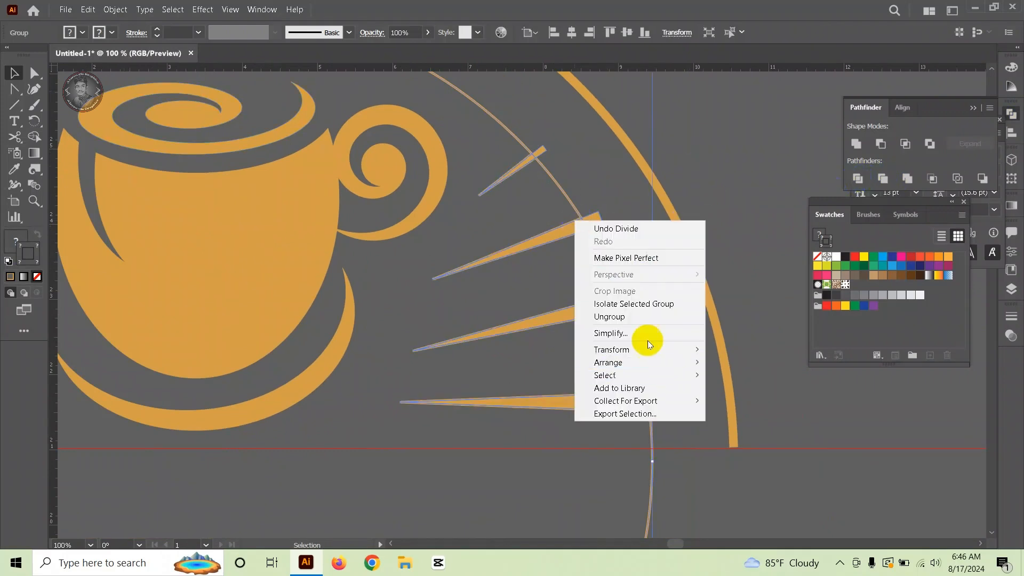
pyautogui.click(609, 317)
pyautogui.click(661, 180)
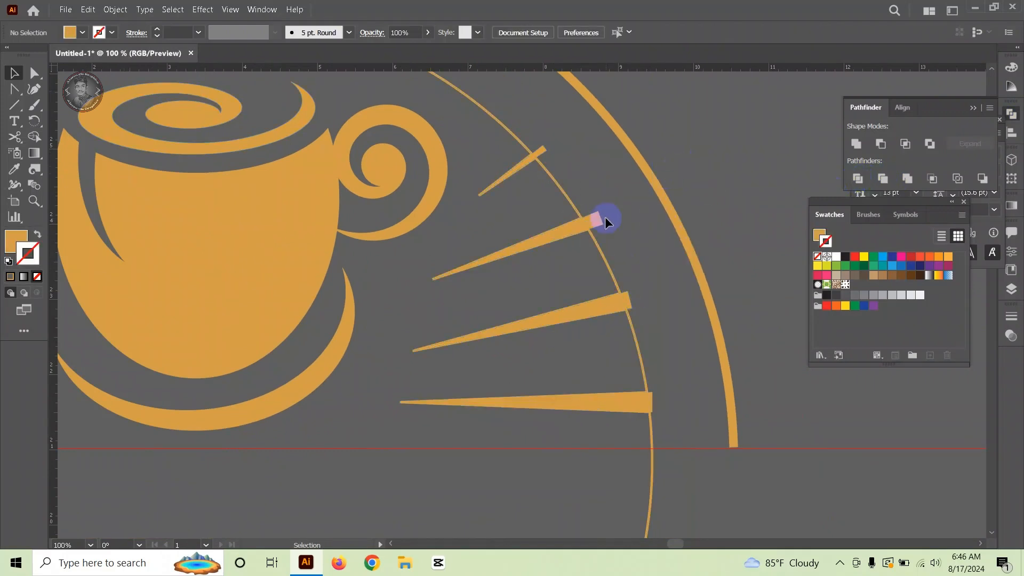
# Step: Delete the cut-off ray ends that stick out beyond the thin inner circle
pyautogui.click(600, 217)
pyautogui.press('Delete')
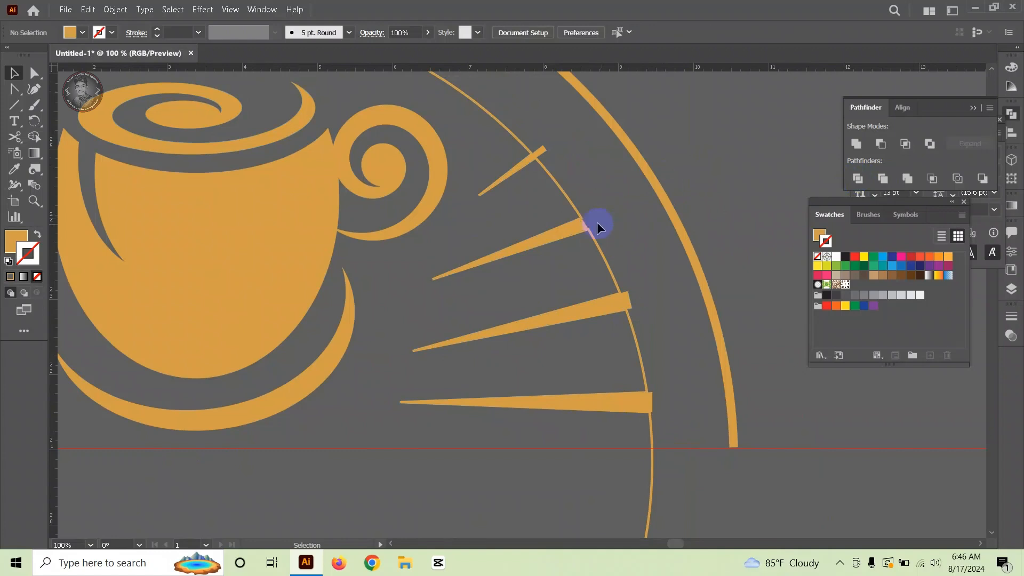
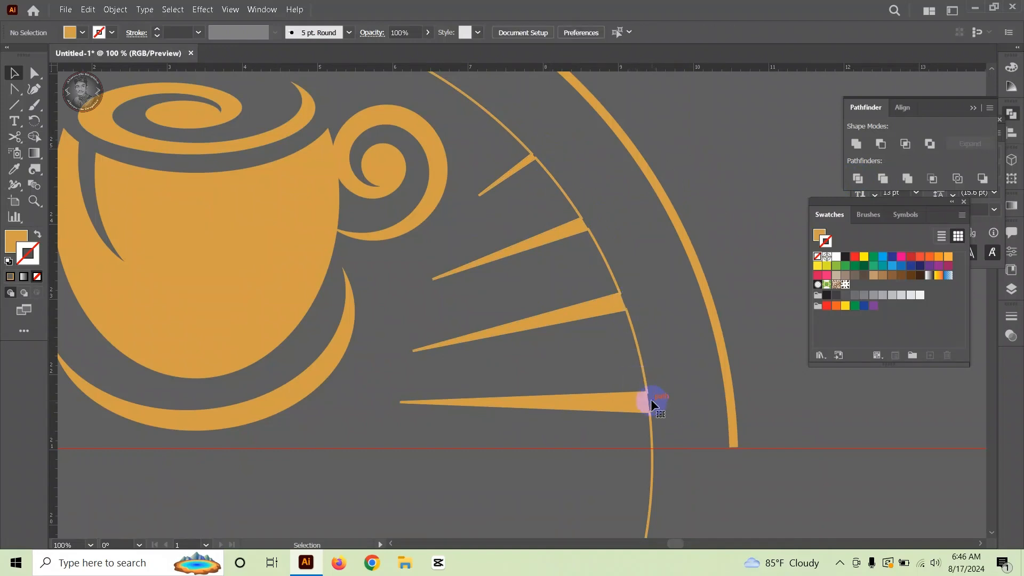
pyautogui.click(635, 341)
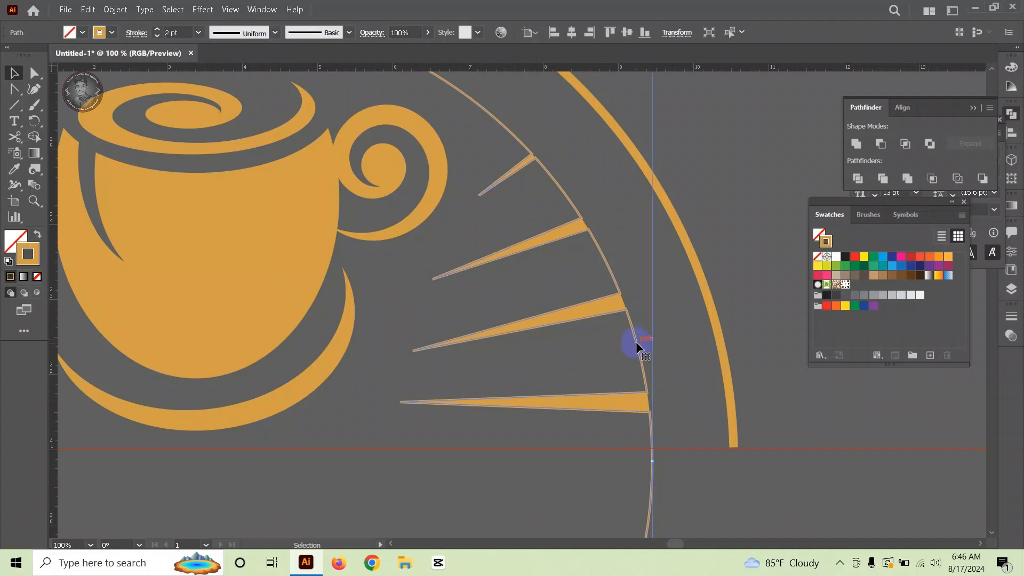
pyautogui.moveTo(636, 341)
pyautogui.mouseDown()
pyautogui.moveTo(567, 366)
pyautogui.moveTo(615, 393)
pyautogui.moveTo(622, 354)
pyautogui.mouseUp()
pyautogui.hotkey('ctrl', 'z')
pyautogui.hotkey('ctrl', 'z')
# Step: Select the four trimmed rays beside the cup handle and group them
pyautogui.keyDown('alt'); pyautogui.scroll(2, 583, 273); pyautogui.keyUp('alt')
pyautogui.click(619, 336)
pyautogui.scroll(-2, 640, 384)
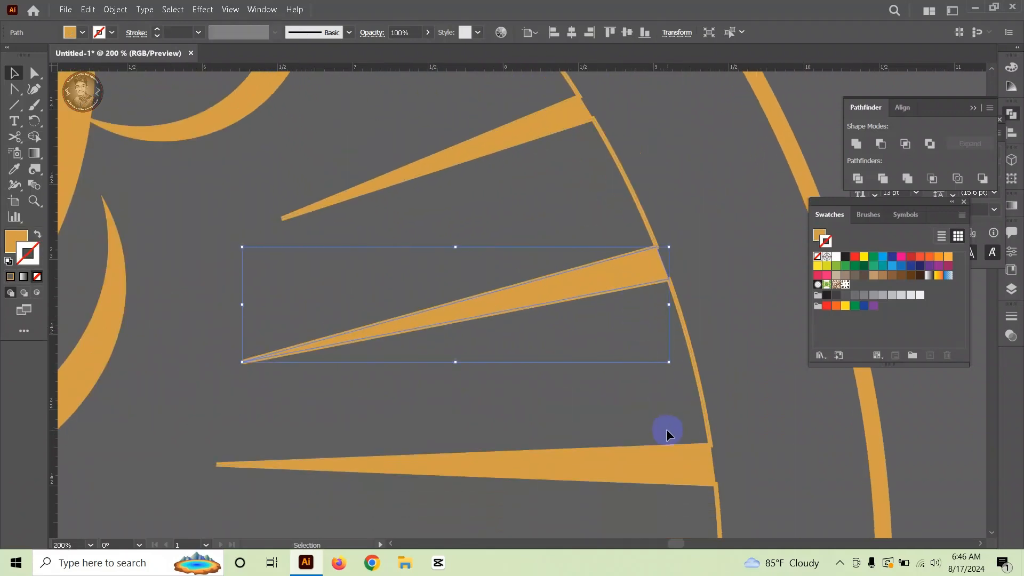
pyautogui.keyDown('shift'); pyautogui.click(656, 462); pyautogui.keyUp('shift')
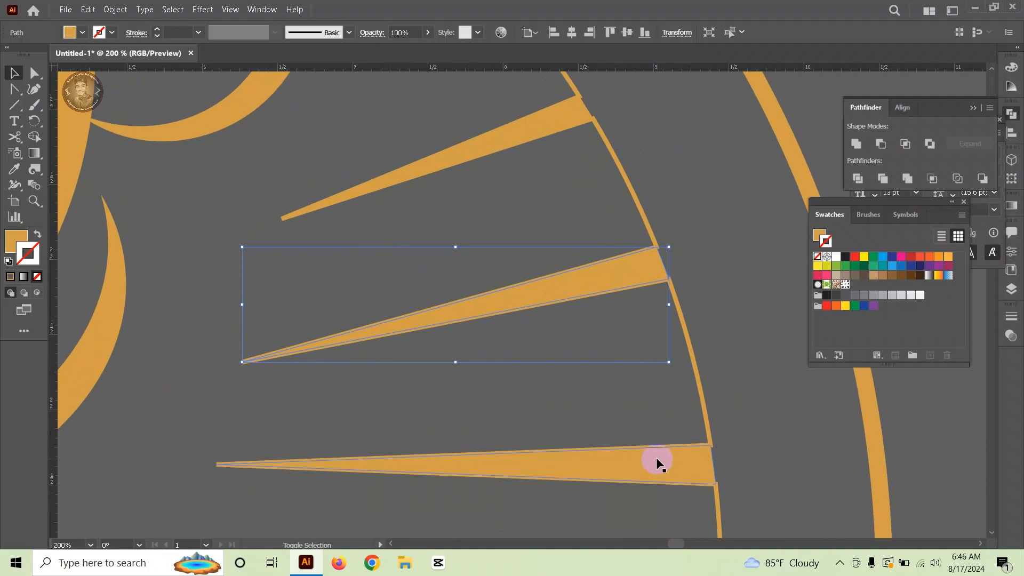
pyautogui.keyDown('shift'); pyautogui.click(507, 143); pyautogui.keyUp('shift')
pyautogui.scroll(4, 515, 206)
pyautogui.scroll(3, 468, 141)
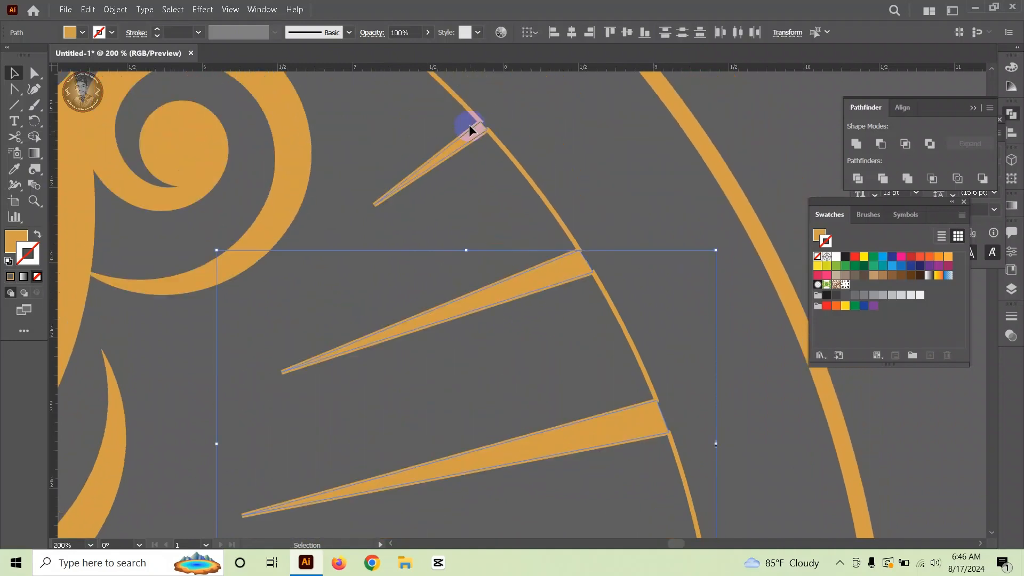
pyautogui.keyDown('shift'); pyautogui.click(474, 137); pyautogui.keyUp('shift')
pyautogui.scroll(-1, 480, 144)
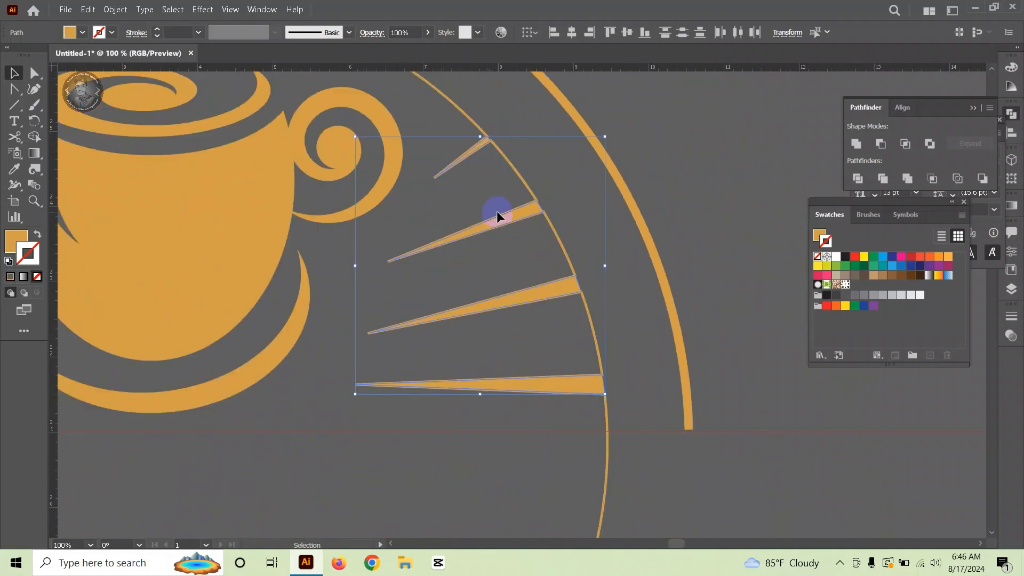
pyautogui.hotkey('ctrl', 'g')
# Step: Create a mirrored copy of the ray group with Reflect across a vertical axis
pyautogui.rightClick(507, 210)
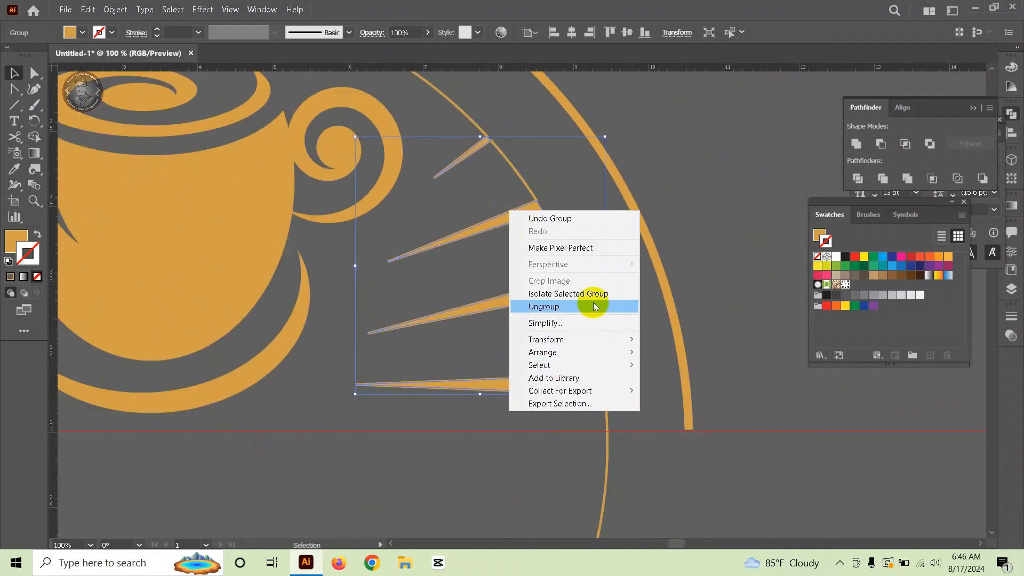
pyautogui.moveTo(589, 342)
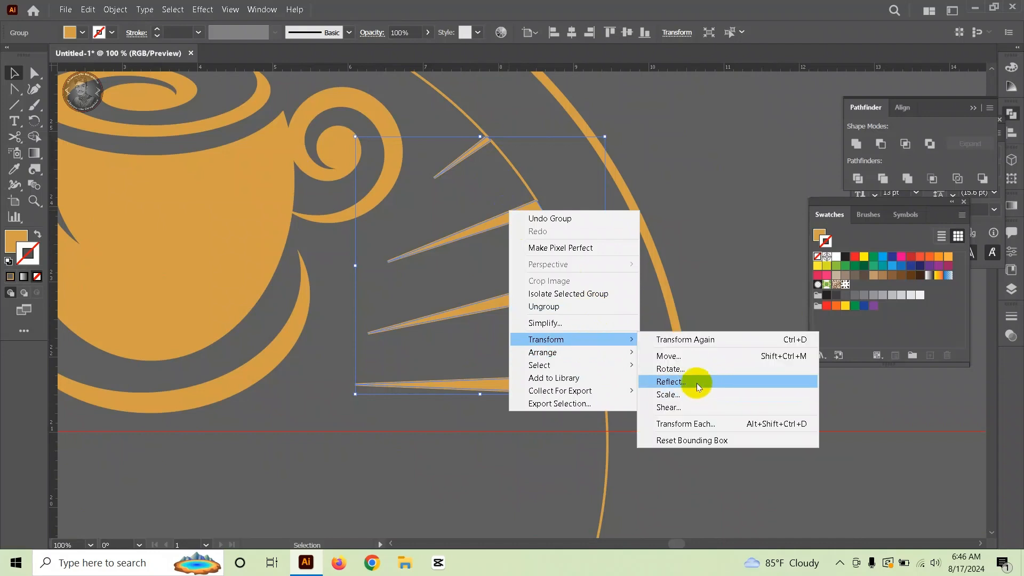
pyautogui.click(696, 383)
pyautogui.click(663, 409)
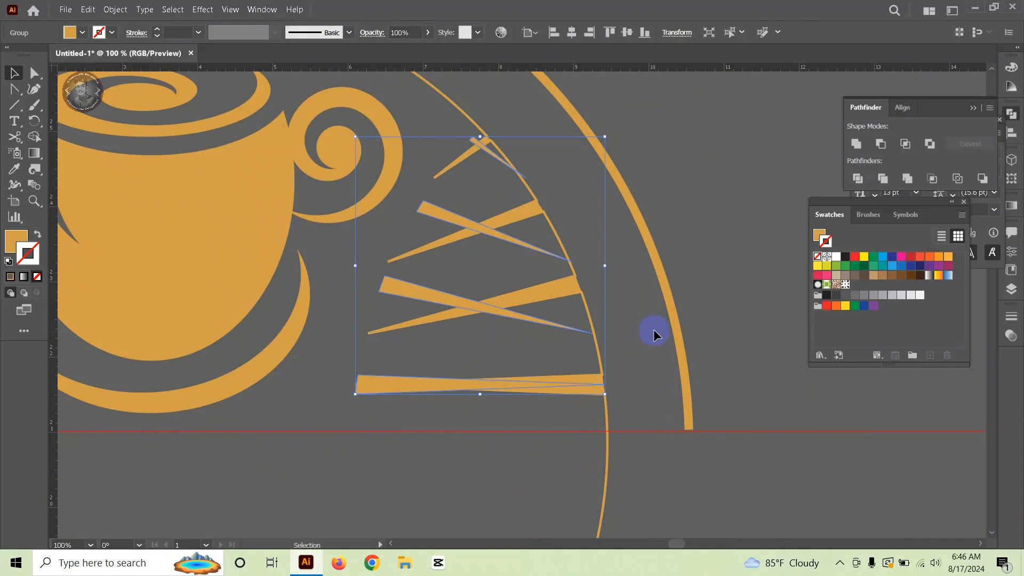
# Step: Move the mirrored rays horizontally past the cup to the opposite side of the thin inner circle
pyautogui.hscroll(-5, 629, 341)
pyautogui.scroll(-2, 601, 308)
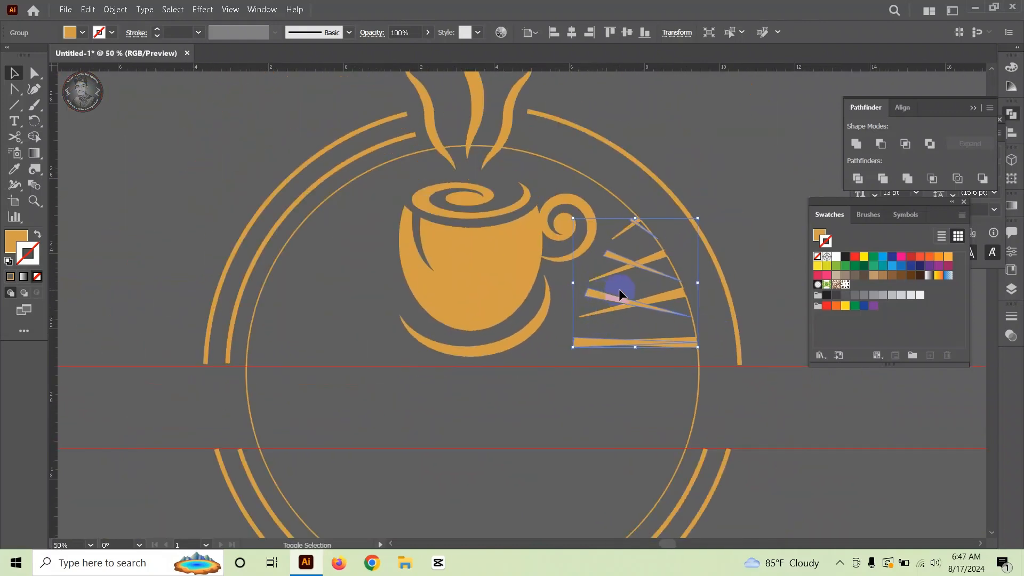
pyautogui.hotkey('shift', 'Left')
pyautogui.hotkey('shift', 'Left')
pyautogui.hotkey('shift', 'Left')
pyautogui.hotkey('shift', 'Left')
pyautogui.hotkey('shift', 'Left')
pyautogui.hotkey('shift', 'Left')
pyautogui.hotkey('shift', 'Left')
pyautogui.hotkey('shift', 'Left')
pyautogui.hotkey('shift', 'Left')
pyautogui.hotkey('shift', 'Left')
pyautogui.hotkey('shift', 'Left')
pyautogui.hotkey('shift', 'Left')
pyautogui.hotkey('shift', 'Left')
pyautogui.hotkey('shift', 'Left')
pyautogui.hotkey('shift', 'Left')
pyautogui.hotkey('shift', 'Left')
pyautogui.hotkey('shift', 'Left')
pyautogui.hotkey('shift', 'Left')
pyautogui.hotkey('shift', 'Left')
pyautogui.hotkey('shift', 'Left')
pyautogui.hotkey('shift', 'Left')
pyautogui.hotkey('shift', 'Left')
pyautogui.hotkey('shift', 'Left')
pyautogui.hotkey('shift', 'Left')
pyautogui.hotkey('shift', 'Left')
pyautogui.hotkey('shift', 'Left')
pyautogui.hotkey('shift', 'Left')
pyautogui.hotkey('shift', 'Left')
pyautogui.hotkey('shift', 'Left')
pyautogui.hotkey('shift', 'Left')
pyautogui.hotkey('shift', 'Left')
pyautogui.hotkey('shift', 'Left')
pyautogui.hotkey('shift', 'Left')
pyautogui.hotkey('shift', 'Left')
pyautogui.hotkey('shift', 'Left')
pyautogui.hotkey('shift', 'Left')
pyautogui.hotkey('shift', 'Left')
pyautogui.hotkey('shift', 'Left')
pyautogui.hotkey('shift', 'Left')
pyautogui.hotkey('shift', 'Left')
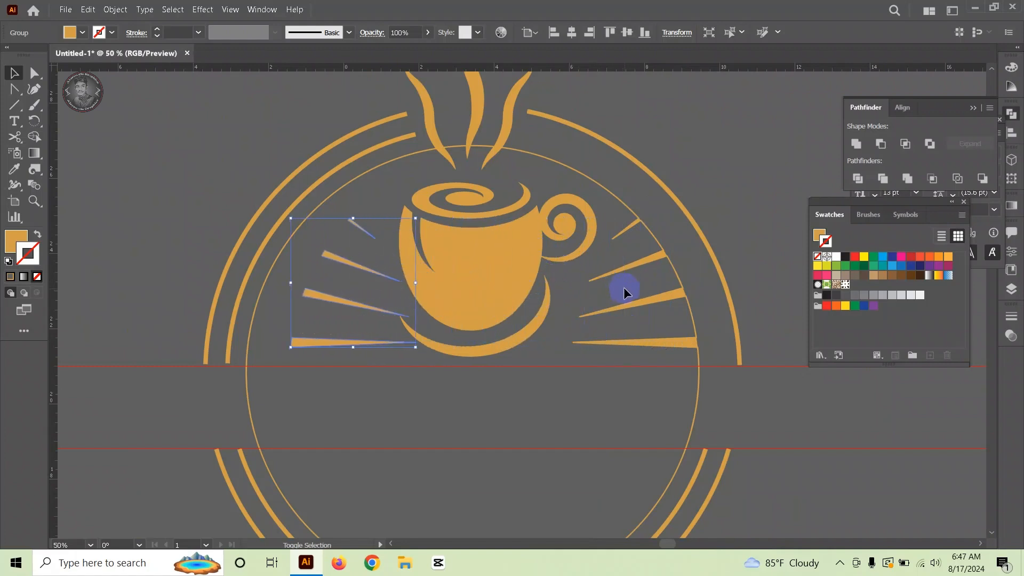
pyautogui.hotkey('shift', 'Left')
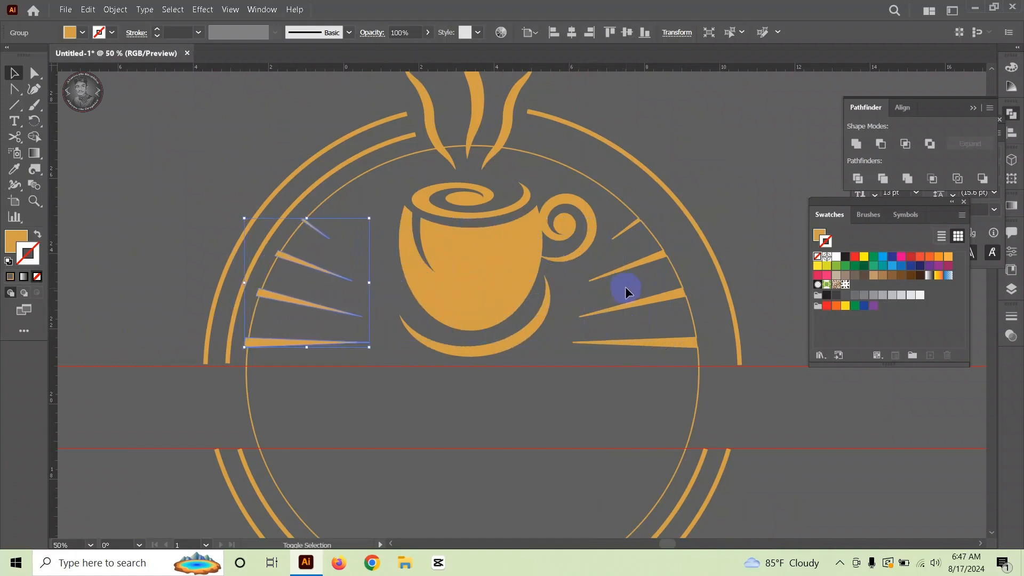
# Step: Nudge the mirrored rays slightly toward the cup so their wide ends sit just inside the thin inner circle
pyautogui.scroll(2, 620, 222)
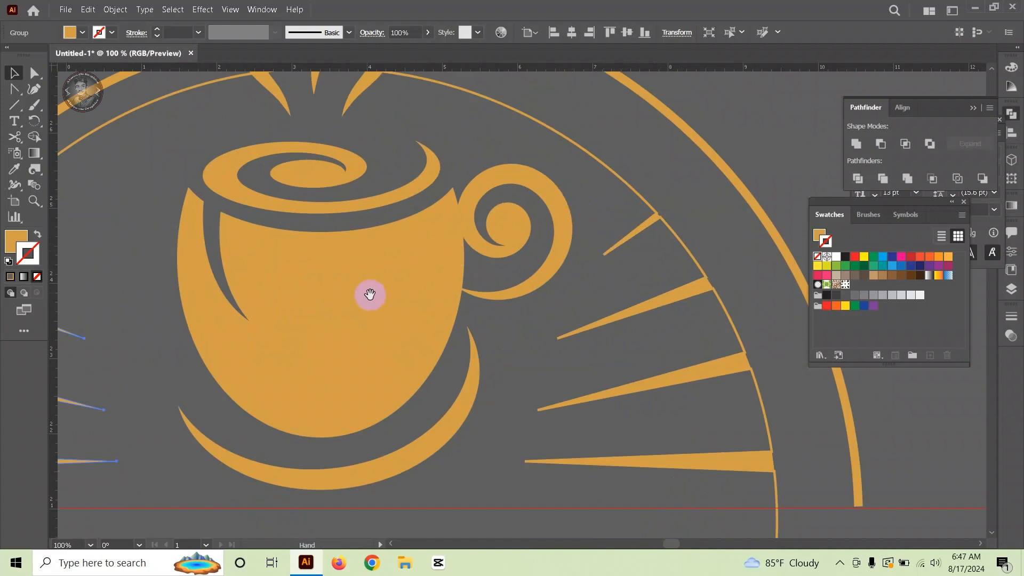
pyautogui.moveTo(368, 293); pyautogui.dragTo(698, 240)
pyautogui.press('Right')
pyautogui.press('Right')
pyautogui.press('Right')
pyautogui.press('Right')
pyautogui.press('Right')
pyautogui.press('Right')
pyautogui.press('Right')
pyautogui.press('Right')
pyautogui.press('Right')
pyautogui.press('Right')
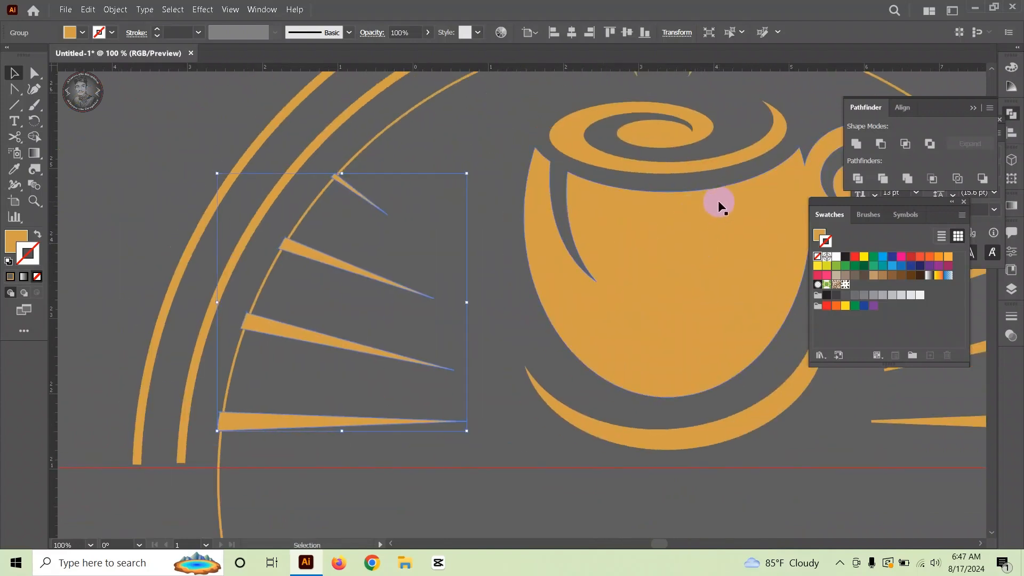
pyautogui.press('Right')
pyautogui.press('Right')
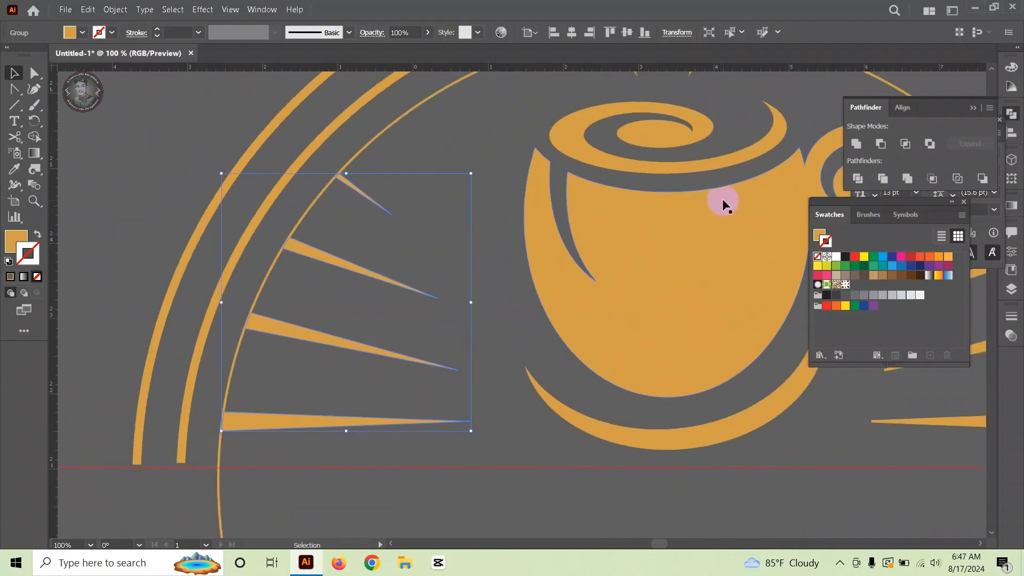
pyautogui.press('Right')
pyautogui.press('Right')
# Step: Delete the thin inner circle
pyautogui.hotkey('ctrl', '-')
pyautogui.hotkey('ctrl', '-')
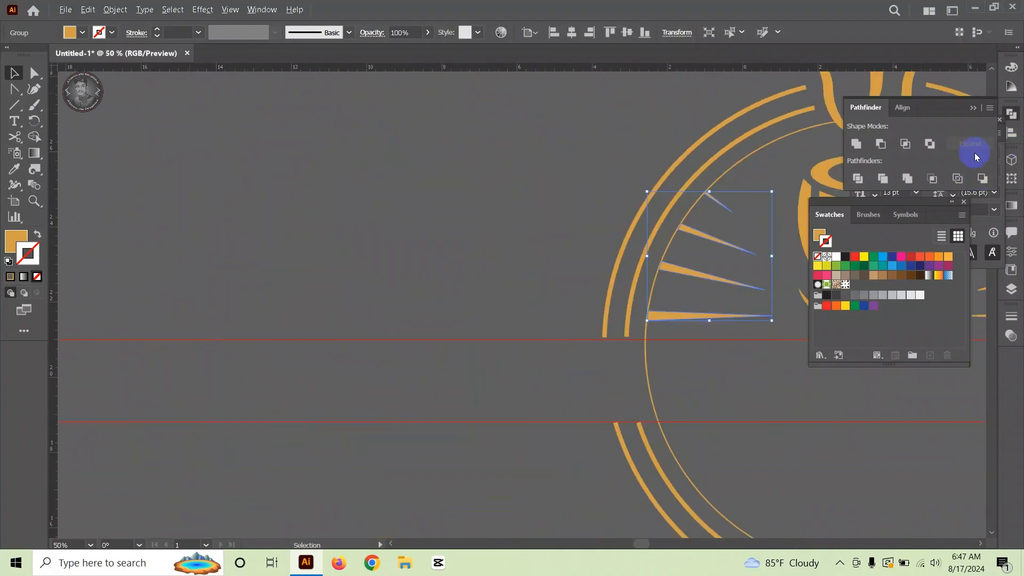
pyautogui.click(769, 148)
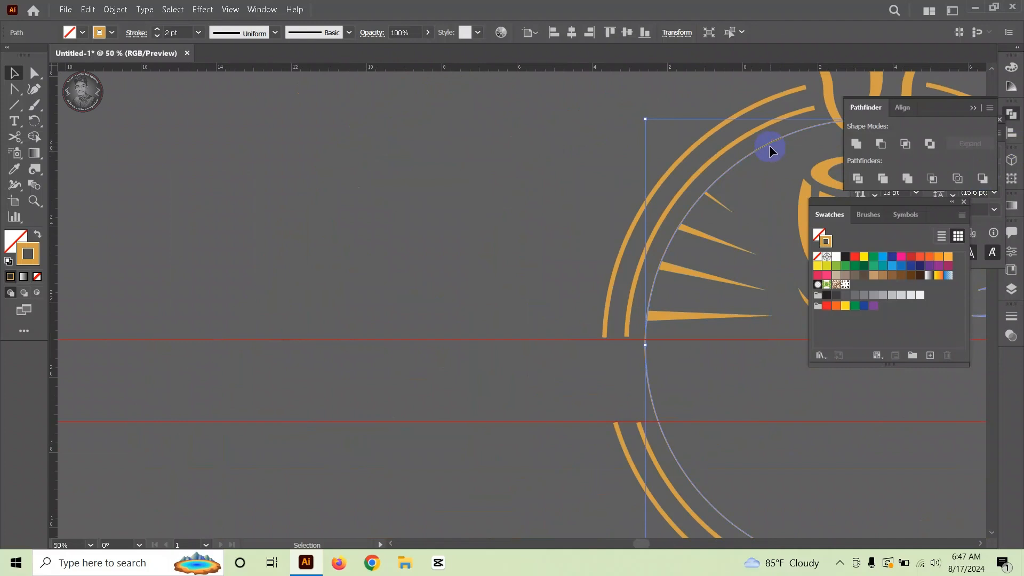
pyautogui.press('Delete')
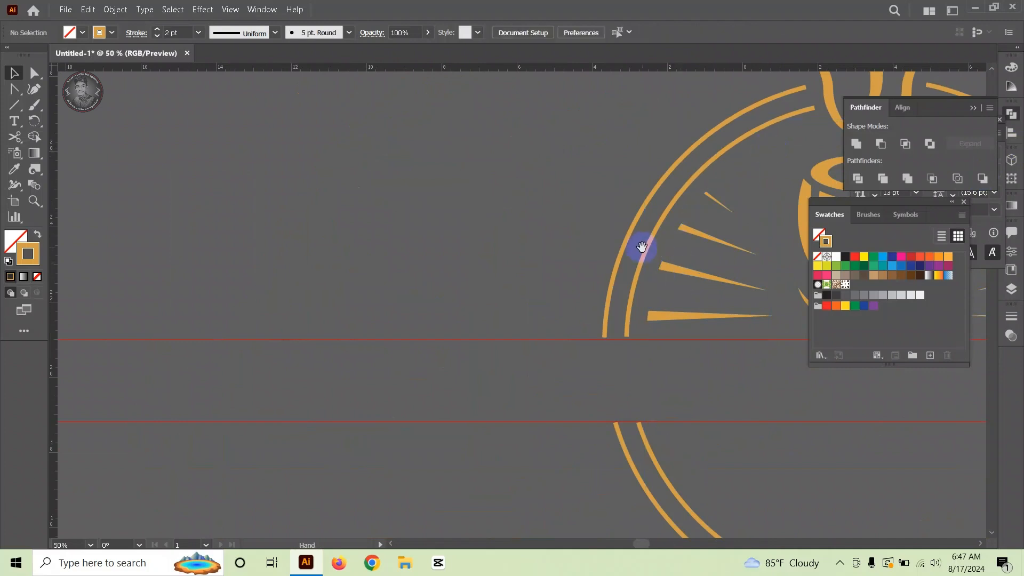
pyautogui.moveTo(642, 247); pyautogui.dragTo(249, 247)
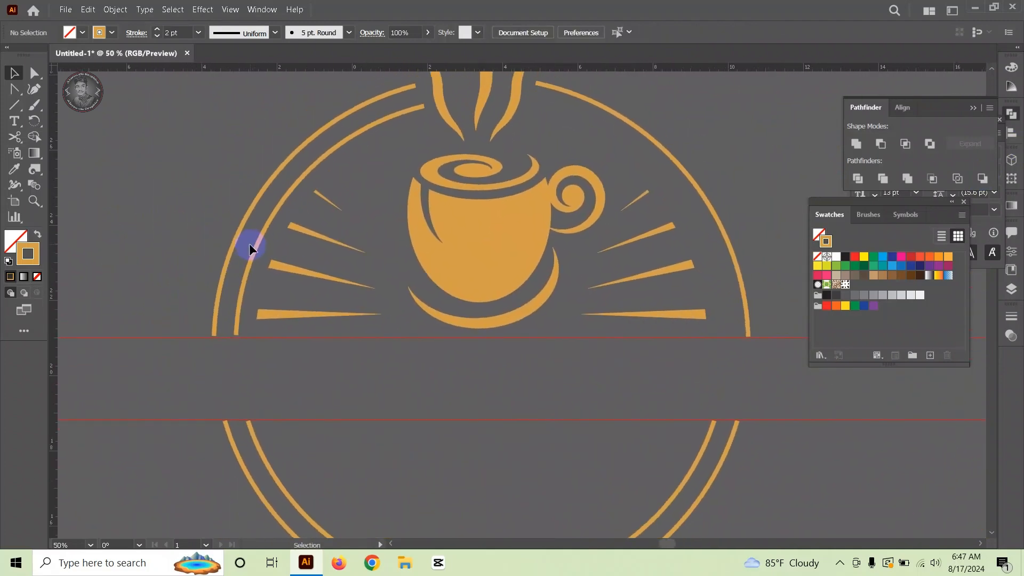
pyautogui.keyDown('alt'); pyautogui.scroll(-1, 379, 245); pyautogui.keyUp('alt')
pyautogui.scroll(-1, 418, 245)
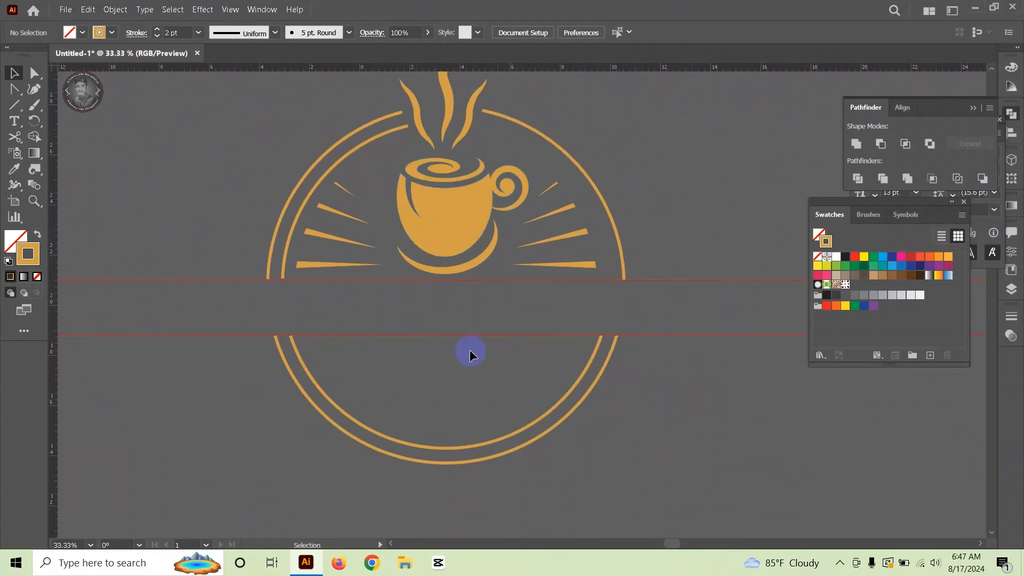
pyautogui.rightClick(14, 105)
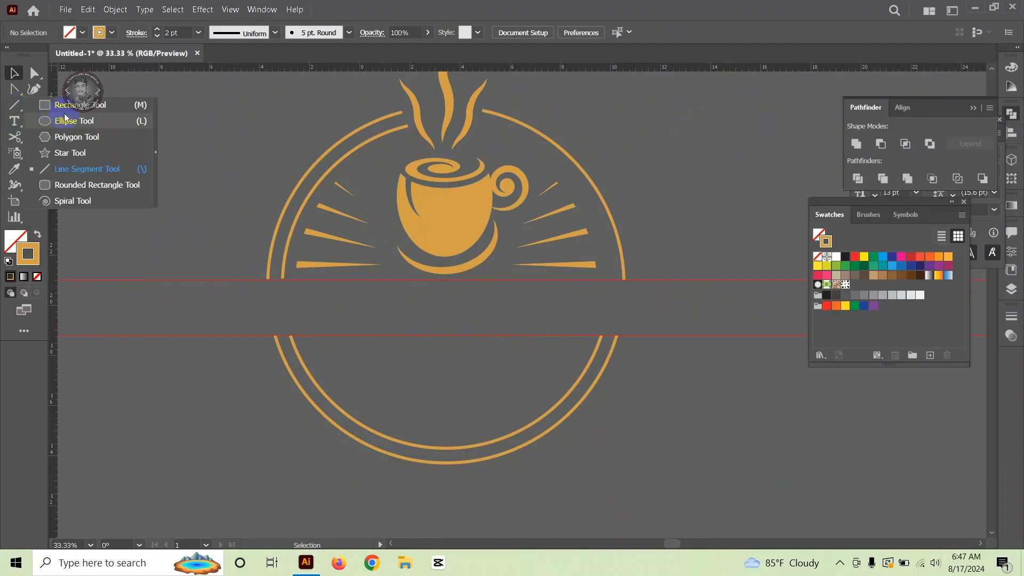
pyautogui.click(64, 118)
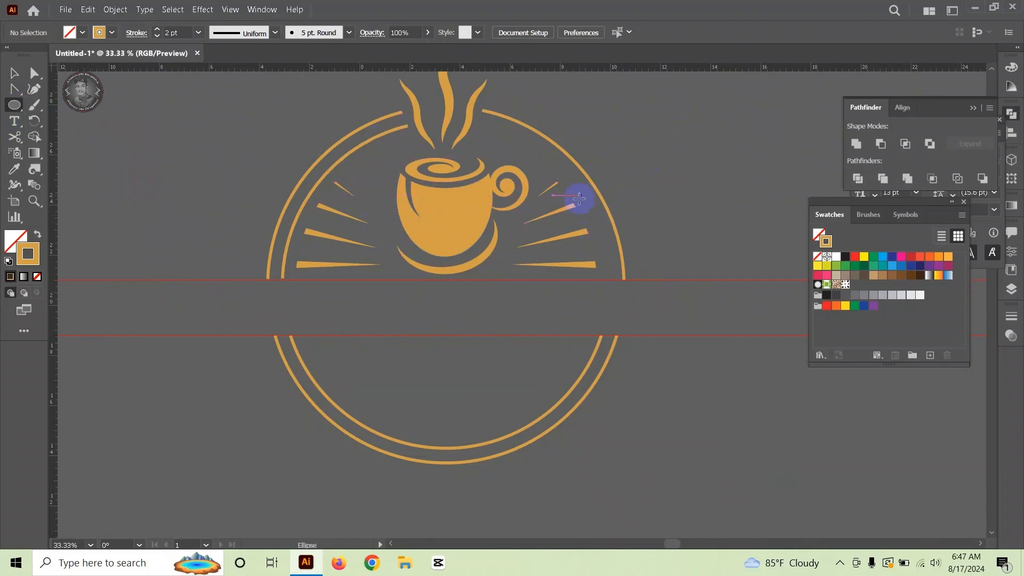
pyautogui.click(14, 73)
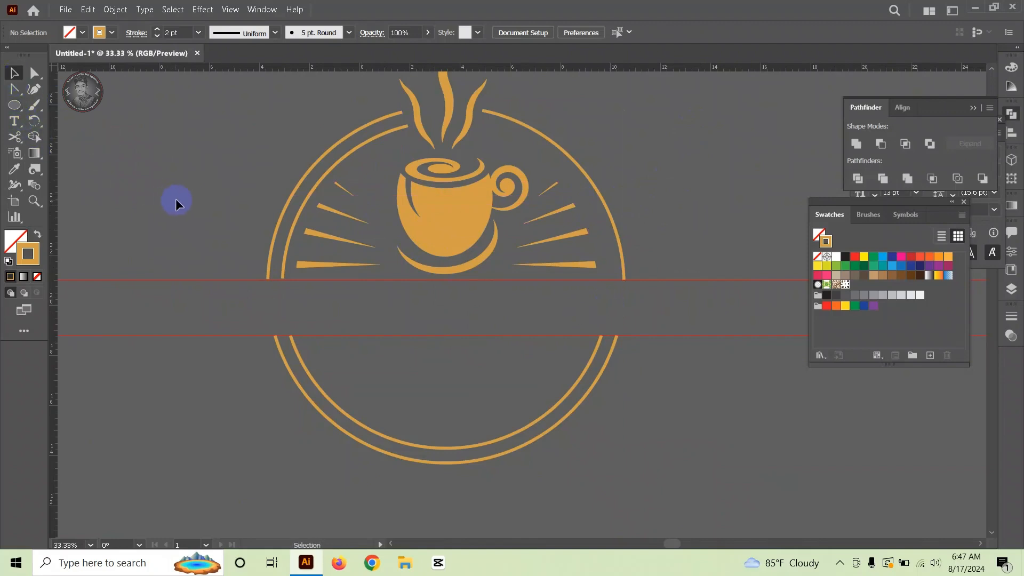
# Step: Undo the thin circle's deletion and shift the mirrored rays back over the original rays beside the handle
pyautogui.hotkey('ctrl', 'a')
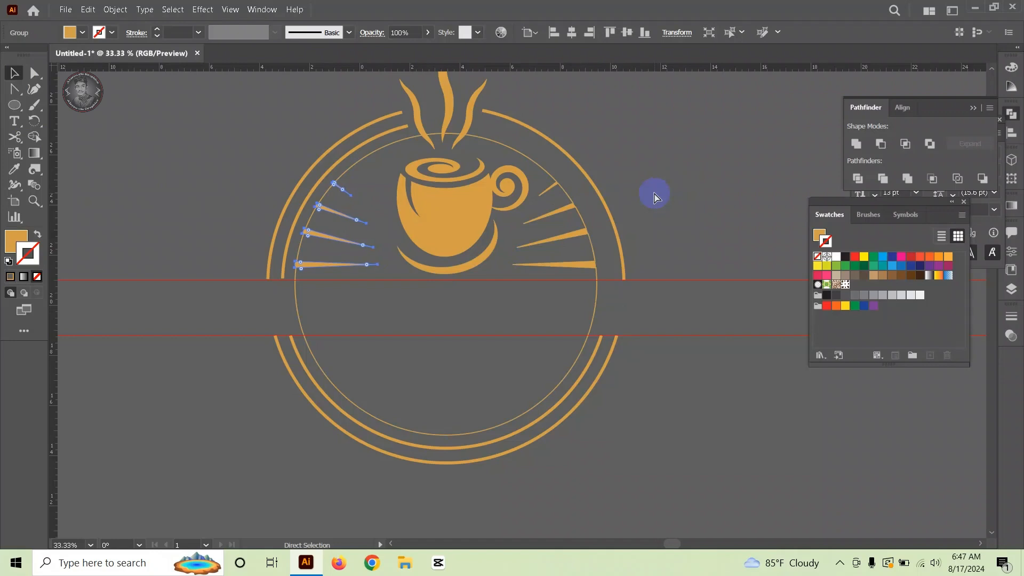
pyautogui.hotkey('shift', 'Right')
pyautogui.hotkey('shift', 'Right')
pyautogui.hotkey('shift', 'Right')
pyautogui.hotkey('shift', 'Right')
pyautogui.hotkey('shift', 'Right')
pyautogui.hotkey('shift', 'Right')
pyautogui.hotkey('shift', 'Right')
pyautogui.hotkey('shift', 'Right')
pyautogui.hotkey('shift', 'Right')
pyautogui.hotkey('shift', 'Right')
pyautogui.hotkey('shift', 'Right')
pyautogui.hotkey('shift', 'Right')
pyautogui.hotkey('shift', 'Right')
pyautogui.hotkey('shift', 'Right')
pyautogui.hotkey('shift', 'Right')
pyautogui.hotkey('shift', 'Right')
pyautogui.hotkey('shift', 'Right')
pyautogui.hotkey('shift', 'Right')
pyautogui.hotkey('shift', 'Right')
pyautogui.hotkey('shift', 'Right')
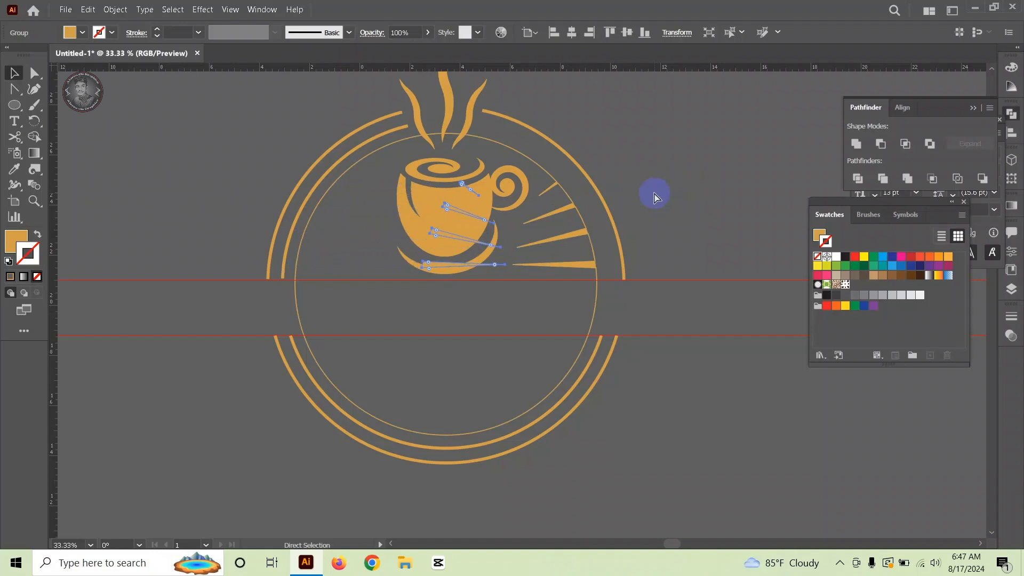
pyautogui.hotkey('shift', 'Right')
pyautogui.hotkey('shift', 'Right')
pyautogui.hotkey('shift', 'Right')
pyautogui.hotkey('shift', 'Right')
pyautogui.hotkey('shift', 'Right')
pyautogui.hotkey('shift', 'Right')
pyautogui.hotkey('shift', 'Right')
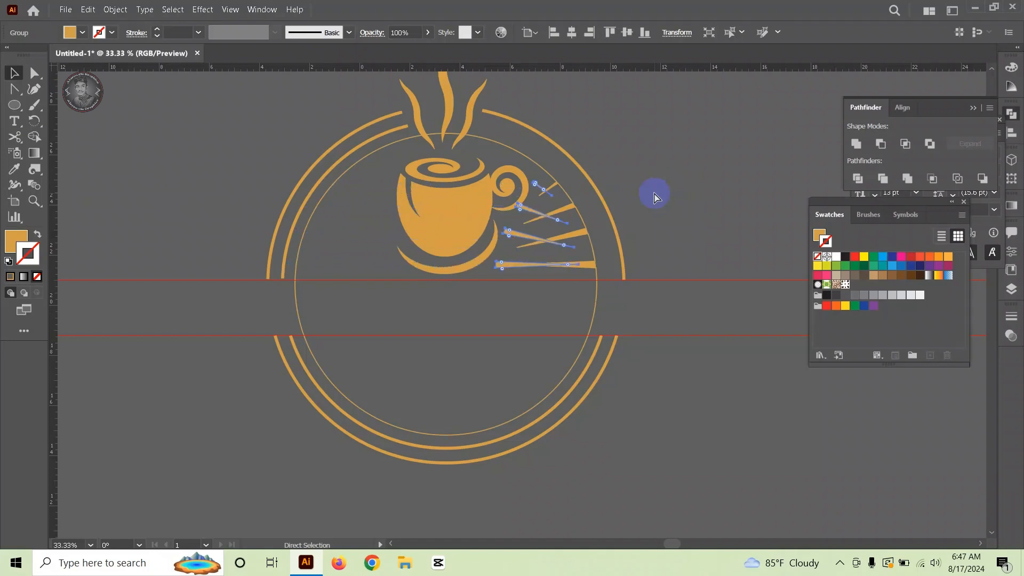
pyautogui.press('v')
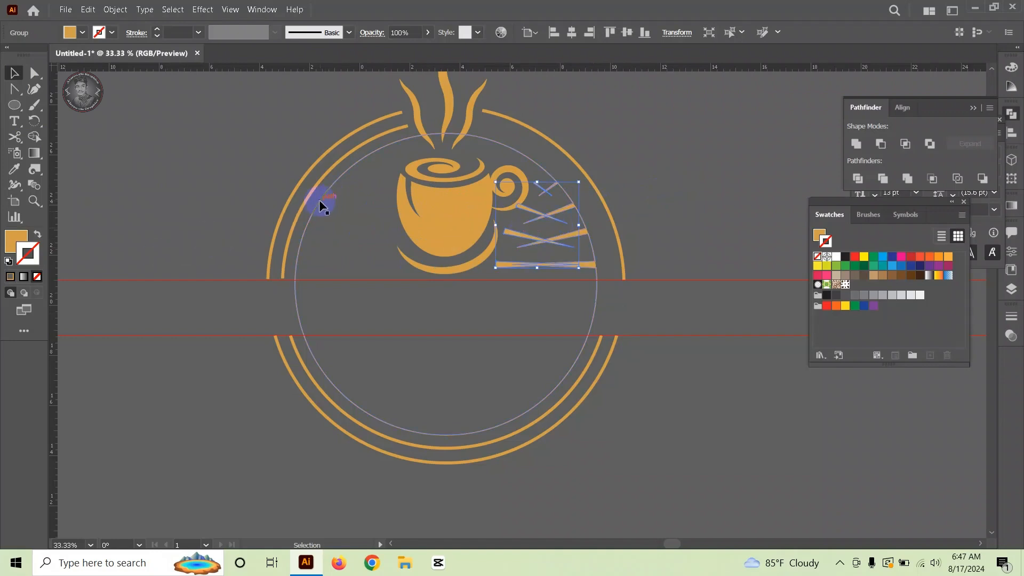
pyautogui.moveTo(606, 197); pyautogui.dragTo(595, 250)
pyautogui.moveTo(543, 225); pyautogui.dragTo(524, 233)
pyautogui.press('ctrl')
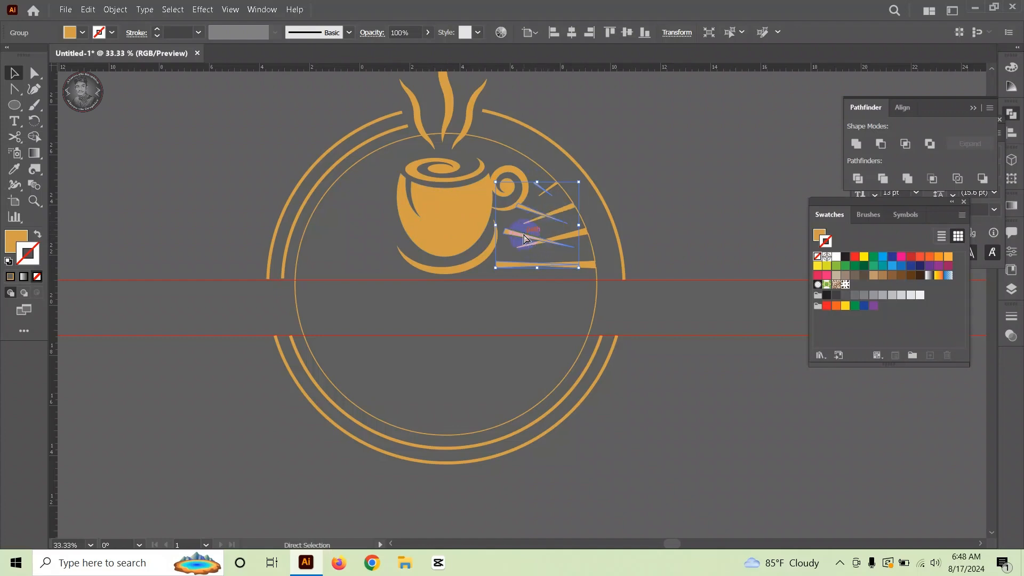
# Step: Return the mirrored rays to the left of the cup with their wide ends against the thin inner circle
pyautogui.hotkey('shift', 'Left')
pyautogui.hotkey('shift', 'Left')
pyautogui.hotkey('shift', 'Left')
pyautogui.hotkey('shift', 'Left')
pyautogui.hotkey('shift', 'Left')
pyautogui.hotkey('shift', 'Left')
pyautogui.hotkey('shift', 'Left')
pyautogui.hotkey('shift', 'Left')
pyautogui.hotkey('shift', 'Left')
pyautogui.hotkey('shift', 'Left')
pyautogui.hotkey('shift', 'Left')
pyautogui.hotkey('shift', 'Left')
pyautogui.hotkey('shift', 'Left')
pyautogui.hotkey('shift', 'Left')
pyautogui.hotkey('shift', 'Left')
pyautogui.hotkey('shift', 'Left')
pyautogui.hotkey('shift', 'Left')
pyautogui.hotkey('shift', 'Left')
pyautogui.hotkey('shift', 'Left')
pyautogui.hotkey('shift', 'Left')
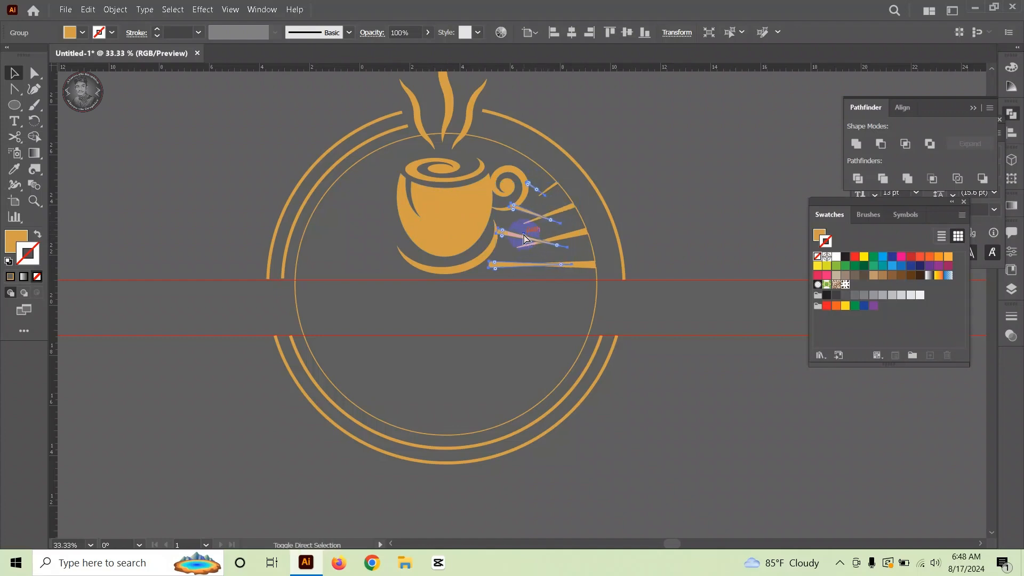
pyautogui.hotkey('shift', 'Left')
pyautogui.hotkey('shift', 'Left')
pyautogui.hotkey('shift', 'Left')
pyautogui.hotkey('shift', 'Left')
pyautogui.hotkey('shift', 'Left')
pyautogui.hotkey('shift', 'Left')
pyautogui.hotkey('shift', 'Left')
pyautogui.hotkey('shift', 'Left')
pyautogui.hotkey('shift', 'Left')
pyautogui.hotkey('shift', 'Left')
pyautogui.hotkey('shift', 'Left')
pyautogui.hotkey('shift', 'Left')
pyautogui.hotkey('shift', 'Left')
pyautogui.hotkey('shift', 'Left')
pyautogui.hotkey('shift', 'Left')
pyautogui.hotkey('shift', 'Left')
pyautogui.hotkey('shift', 'Left')
pyautogui.hotkey('shift', 'Left')
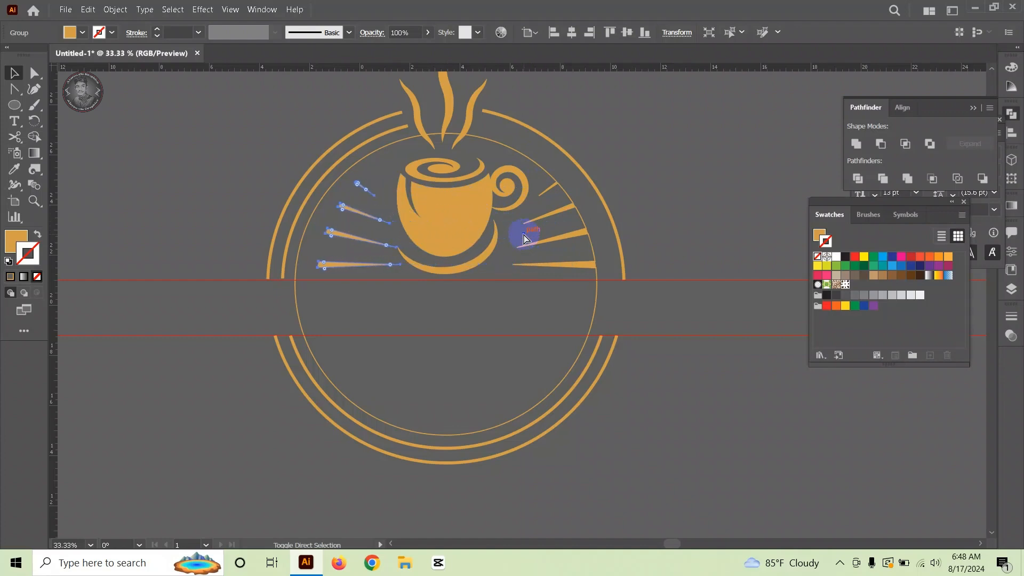
pyautogui.scroll(3, 360, 157)
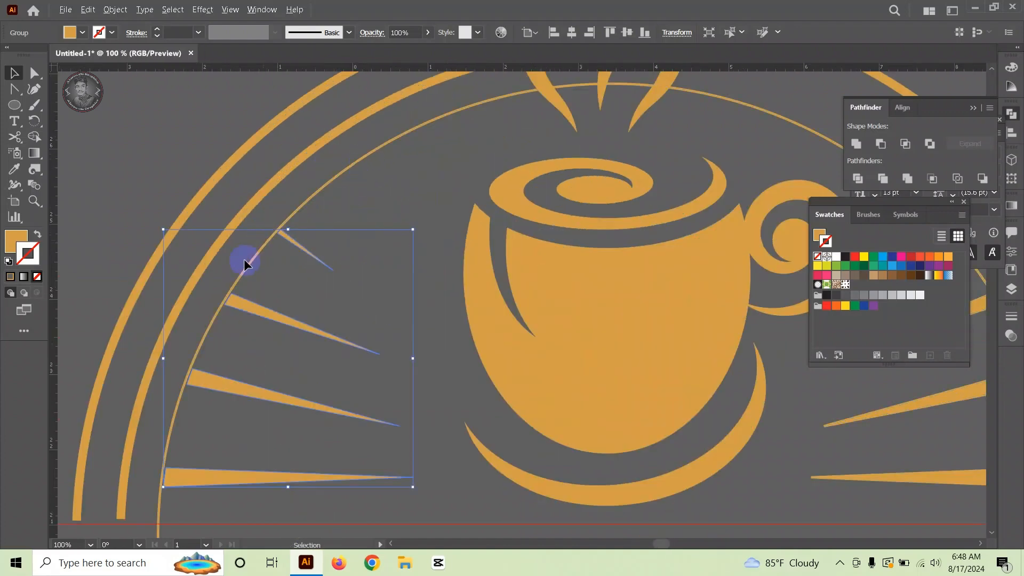
# Step: Fine-tune the mirrored rays' horizontal position so their wide ends meet the thin inner circle
pyautogui.press('ctrl')
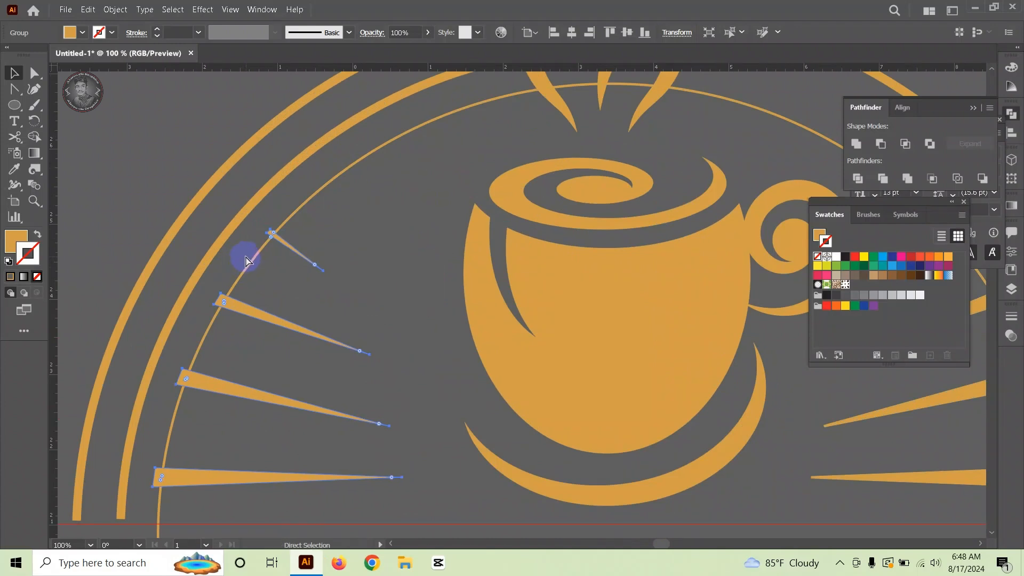
pyautogui.moveTo(244, 260); pyautogui.dragTo(257, 254)
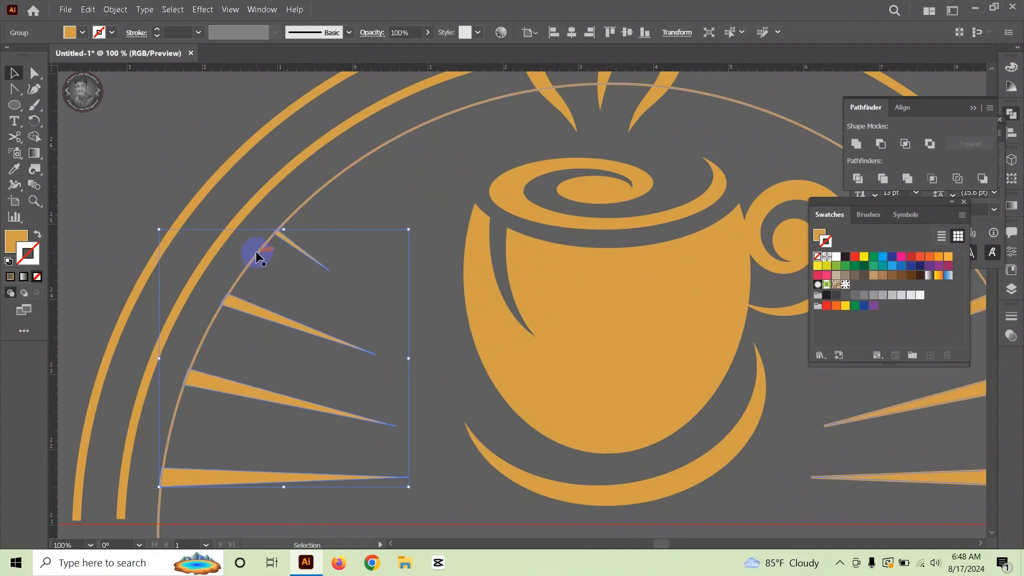
pyautogui.scroll(-3, 280, 247)
pyautogui.click(655, 190)
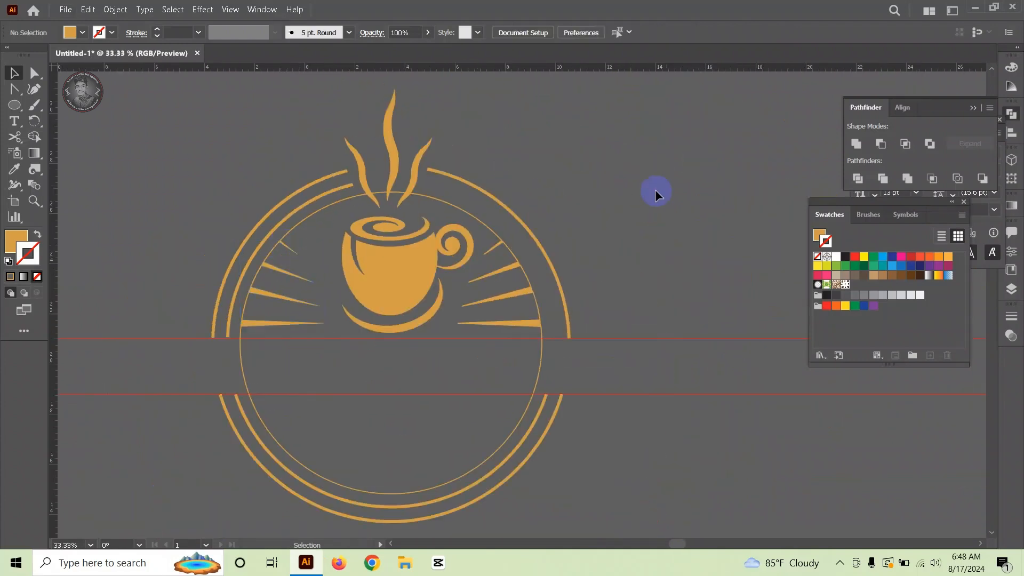
# Step: Delete the thin inner circle around the cup
pyautogui.click(328, 192)
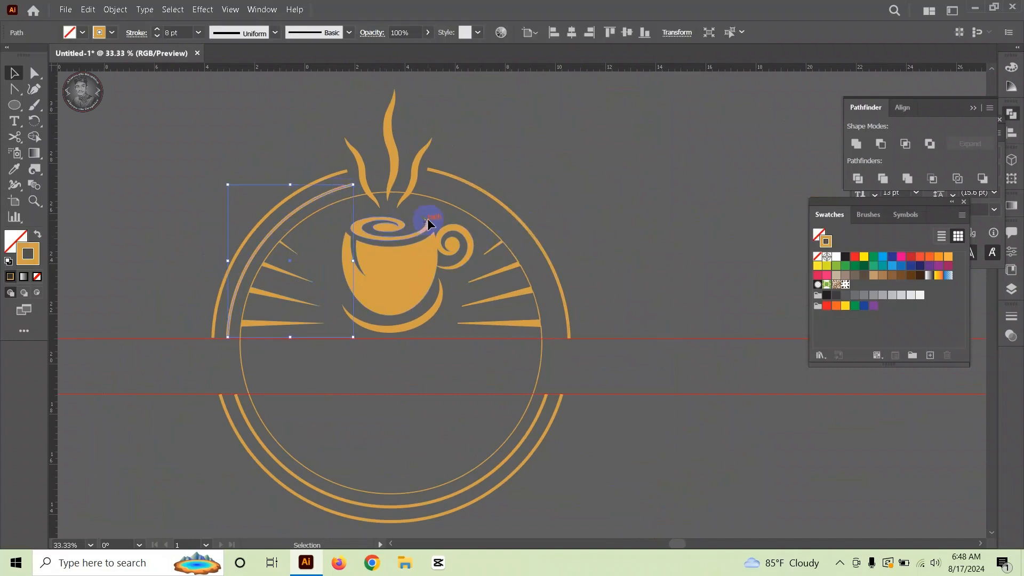
pyautogui.click(444, 206)
pyautogui.click(450, 213)
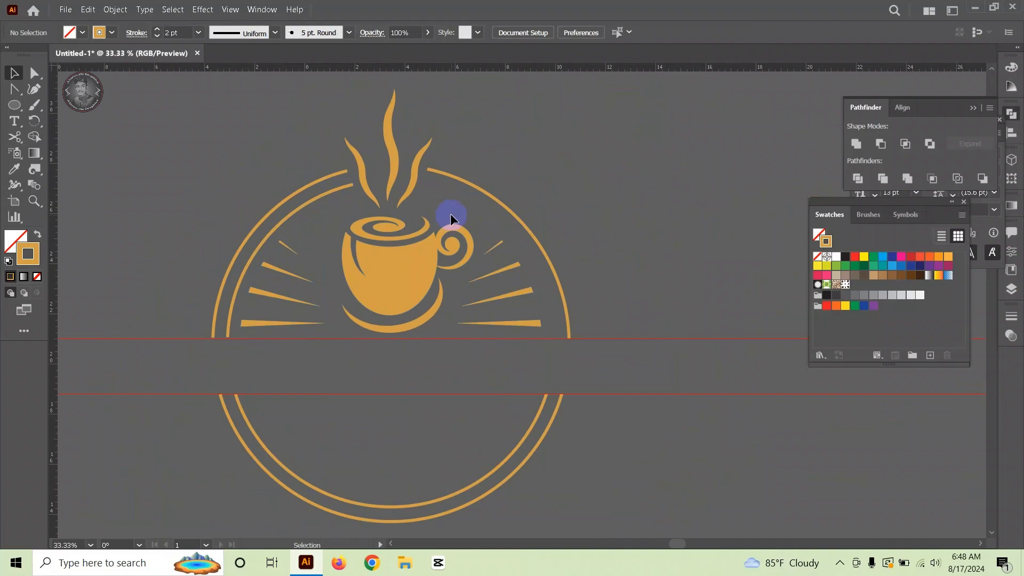
# Step: Reflect the upper-left inner arc across the vertical axis without making a copy
pyautogui.click(291, 217)
pyautogui.rightClick(289, 213)
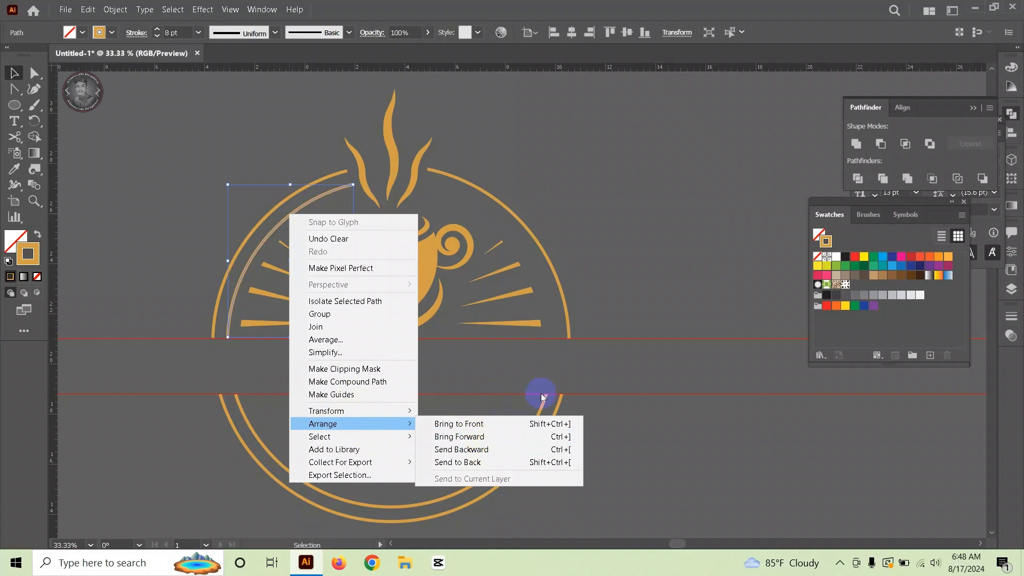
pyautogui.moveTo(364, 416)
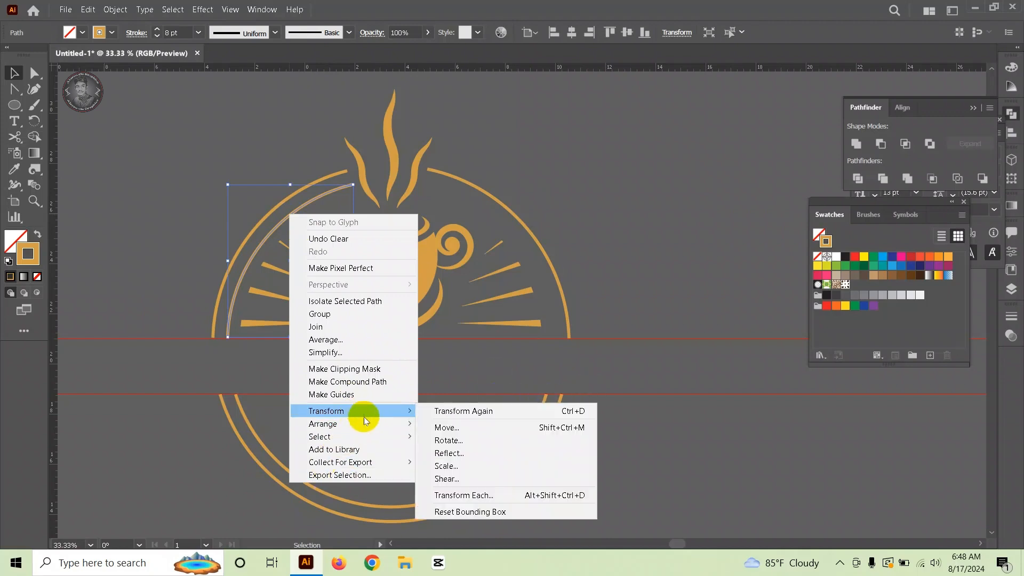
pyautogui.click(482, 456)
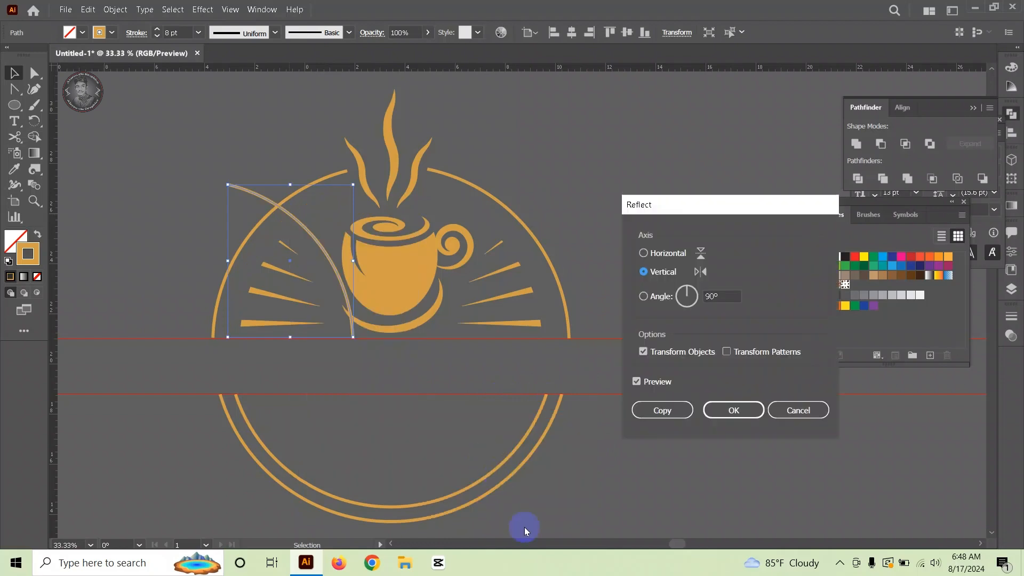
pyautogui.click(744, 416)
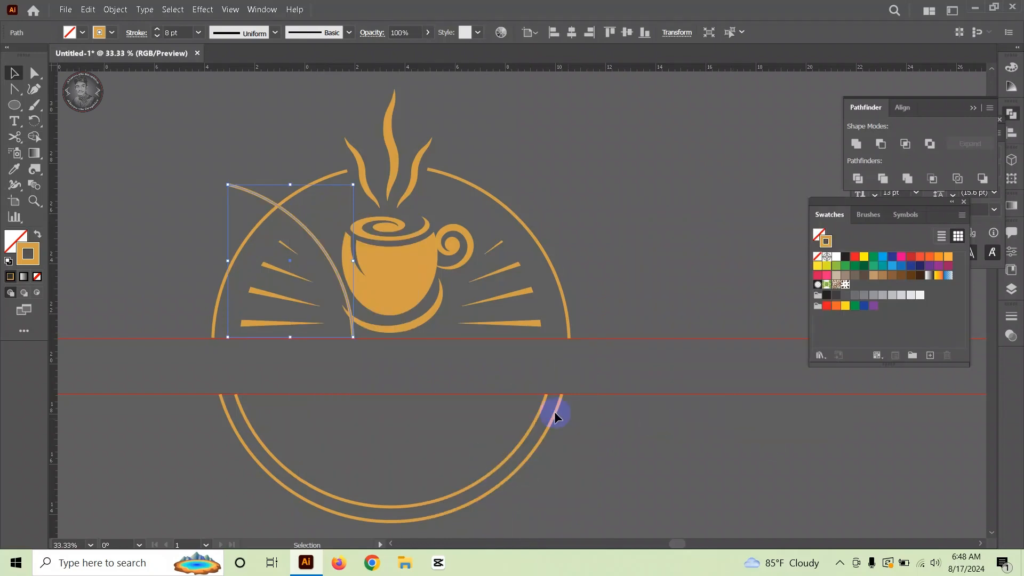
# Step: Shift the reflected inner arc horizontally across the cup toward the outer arc on the handle side
pyautogui.hotkey('shift', 'Right')
pyautogui.hotkey('shift', 'Right')
pyautogui.hotkey('shift', 'Right')
pyautogui.hotkey('shift', 'Right')
pyautogui.hotkey('shift', 'Right')
pyautogui.hotkey('shift', 'Right')
pyautogui.hotkey('shift', 'Right')
pyautogui.hotkey('shift', 'Right')
pyautogui.hotkey('shift', 'Right')
pyautogui.hotkey('shift', 'Right')
pyautogui.hotkey('shift', 'Right')
pyautogui.hotkey('shift', 'Right')
pyautogui.hotkey('shift', 'Right')
pyautogui.hotkey('shift', 'Right')
pyautogui.hotkey('shift', 'Right')
pyautogui.hotkey('shift', 'Right')
pyautogui.hotkey('shift', 'Right')
pyautogui.hotkey('shift', 'Right')
pyautogui.hotkey('shift', 'Right')
pyautogui.hotkey('shift', 'Right')
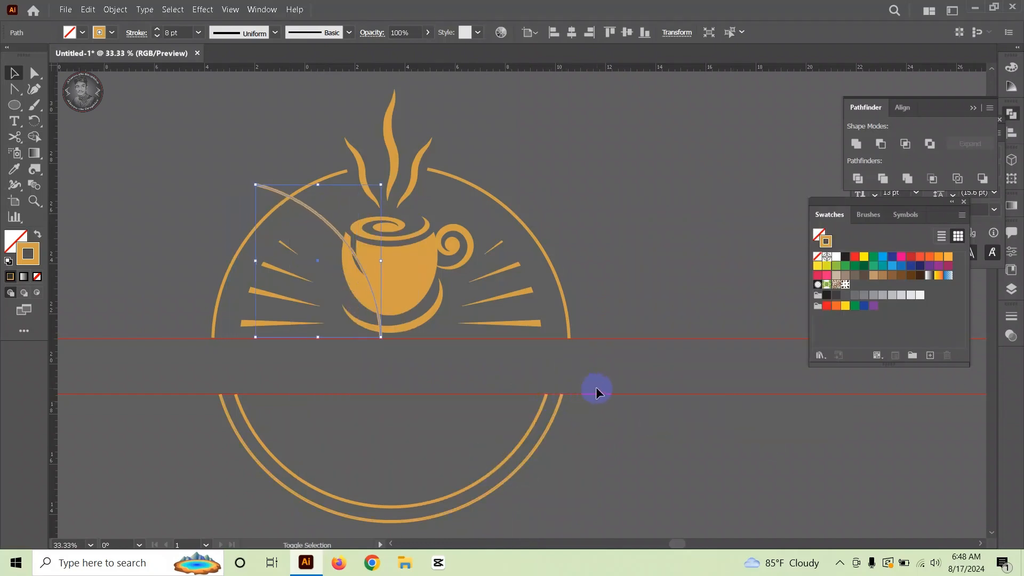
pyautogui.hotkey('shift', 'Right')
pyautogui.hotkey('shift', 'Right')
pyautogui.hotkey('shift', 'Right')
pyautogui.hotkey('shift', 'Right')
pyautogui.hotkey('shift', 'Right')
pyautogui.hotkey('shift', 'Right')
pyautogui.hotkey('shift', 'Right')
pyautogui.hotkey('shift', 'Right')
pyautogui.hotkey('shift', 'Right')
pyautogui.hotkey('shift', 'Right')
pyautogui.hotkey('shift', 'Right')
pyautogui.hotkey('shift', 'Right')
pyautogui.hotkey('shift', 'Right')
pyautogui.hotkey('shift', 'Right')
pyautogui.hotkey('shift', 'Right')
pyautogui.hotkey('shift', 'Right')
pyautogui.hotkey('shift', 'Right')
pyautogui.hotkey('shift', 'Right')
pyautogui.hotkey('shift', 'Right')
pyautogui.hotkey('shift', 'Right')
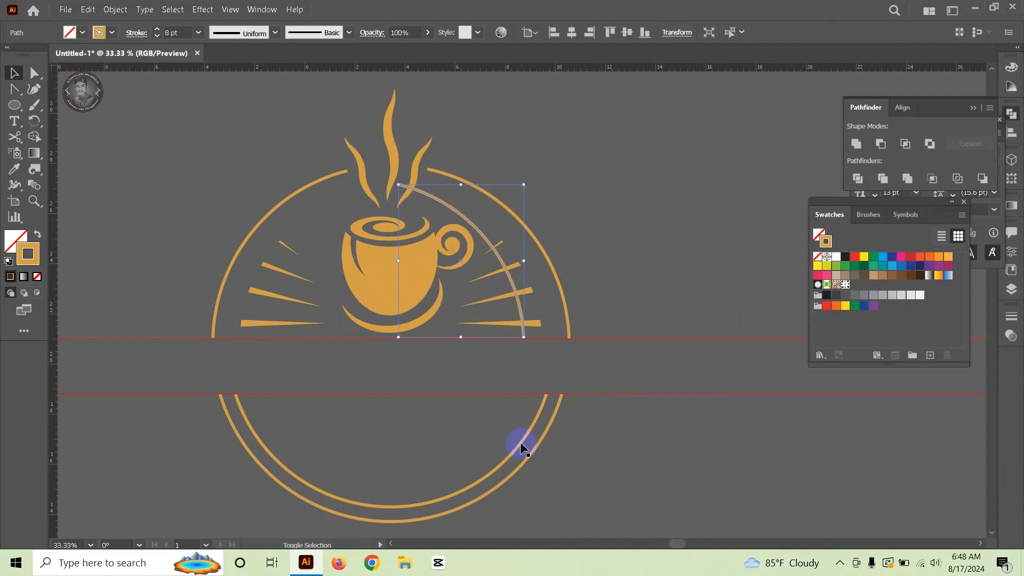
# Step: Undo the inner arc's moves and reflection as well as the thin inner circle's deletion
pyautogui.press('a')
pyautogui.hotkey('shift', 'Left')
pyautogui.hotkey('shift', 'Left')
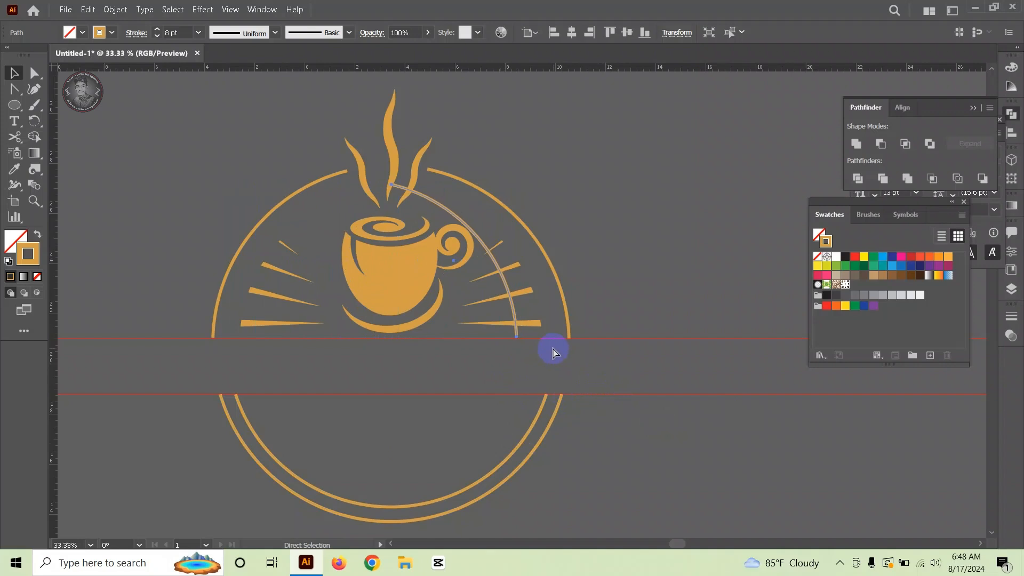
pyautogui.hotkey('shift', 'Left')
pyautogui.hotkey('shift', 'Left')
pyautogui.hotkey('shift', 'Left')
pyautogui.hotkey('shift', 'Left')
pyautogui.hotkey('shift', 'Left')
pyautogui.hotkey('shift', 'Left')
pyautogui.hotkey('shift', 'Left')
pyautogui.hotkey('shift', 'Left')
pyautogui.hotkey('shift', 'Left')
pyautogui.hotkey('shift', 'Left')
pyautogui.hotkey('shift', 'Left')
pyautogui.hotkey('shift', 'Left')
pyautogui.hotkey('shift', 'Left')
pyautogui.hotkey('shift', 'Left')
pyautogui.hotkey('shift', 'Left')
pyautogui.hotkey('shift', 'Left')
pyautogui.hotkey('shift', 'Left')
pyautogui.hotkey('shift', 'Left')
pyautogui.hotkey('shift', 'Left')
pyautogui.hotkey('shift', 'Left')
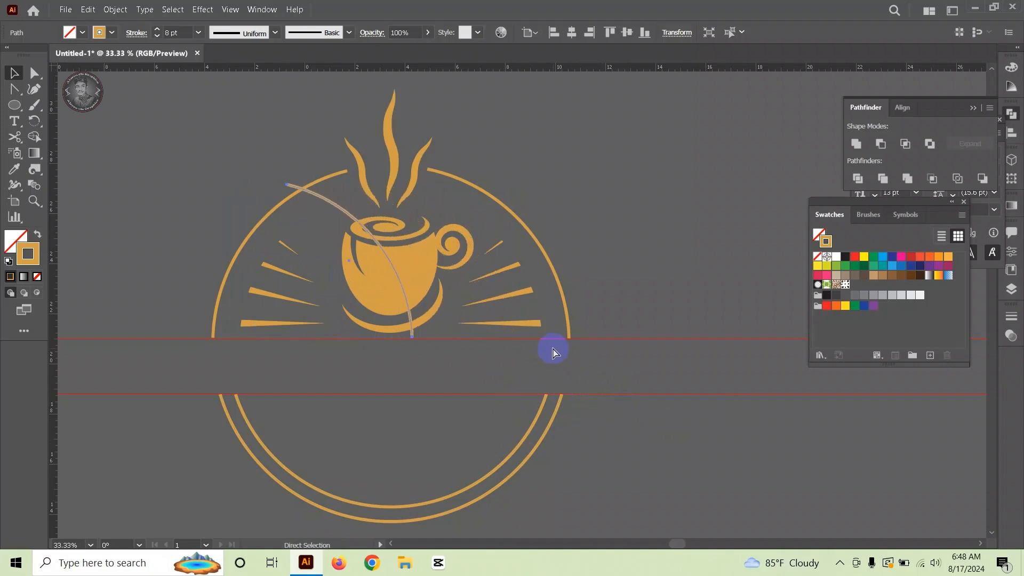
pyautogui.hotkey('ctrl', 'z')
pyautogui.hotkey('ctrl', 'z')
pyautogui.hotkey('ctrl', 'z')
pyautogui.hotkey('ctrl', 'z')
pyautogui.hotkey('ctrl', 'z')
pyautogui.hotkey('ctrl', 'z')
pyautogui.hotkey('ctrl', 'z')
pyautogui.hotkey('ctrl', 'z')
pyautogui.hotkey('ctrl', 'z')
pyautogui.hotkey('ctrl', 'z')
pyautogui.hotkey('ctrl', 'z')
pyautogui.hotkey('ctrl', 'z')
pyautogui.hotkey('ctrl', 'z')
pyautogui.hotkey('ctrl', 'z')
pyautogui.hotkey('ctrl', 'z')
pyautogui.hotkey('ctrl', 'z')
pyautogui.hotkey('ctrl', 'z')
pyautogui.hotkey('ctrl', 'z')
pyautogui.hotkey('ctrl', 'z')
pyautogui.hotkey('ctrl', 'z')
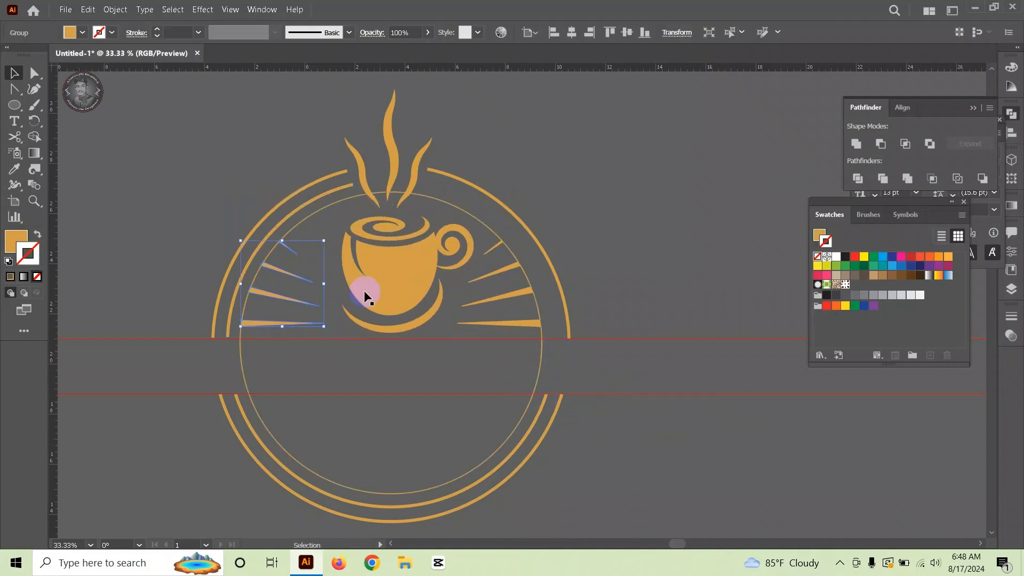
# Step: Create a copy of the upper-left inner arc reflected across the vertical axis
pyautogui.rightClick(300, 208)
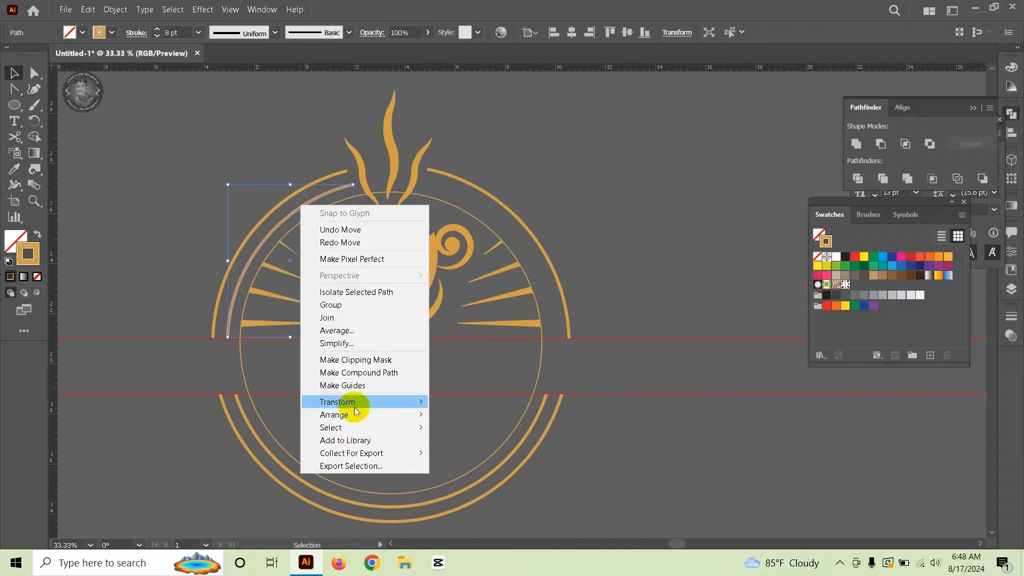
pyautogui.moveTo(392, 405)
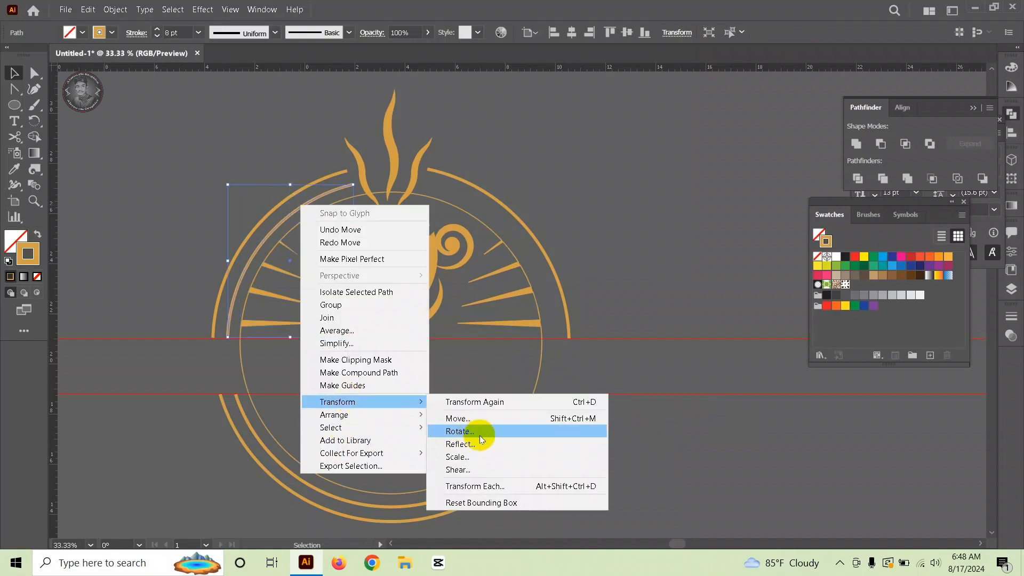
pyautogui.click(479, 445)
pyautogui.click(659, 412)
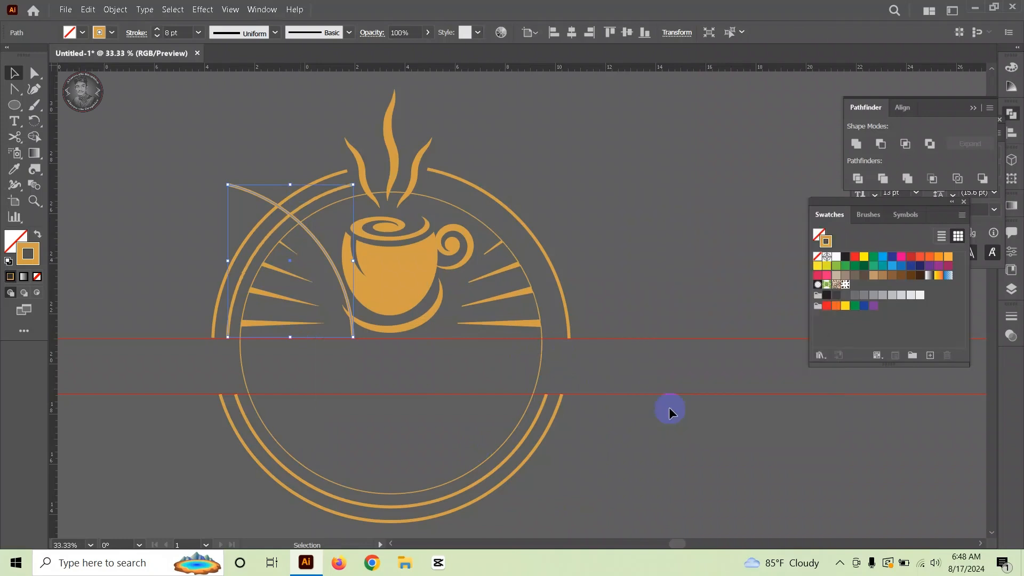
# Step: Move the reflected arc copy horizontally to the handle side, evenly spaced inside the upper-right outer arc
pyautogui.hotkey('shift', 'Right')
pyautogui.hotkey('shift', 'Right')
pyautogui.hotkey('shift', 'Right')
pyautogui.hotkey('shift', 'Right')
pyautogui.hotkey('shift', 'Right')
pyautogui.hotkey('shift', 'Right')
pyautogui.hotkey('shift', 'Right')
pyautogui.hotkey('shift', 'Right')
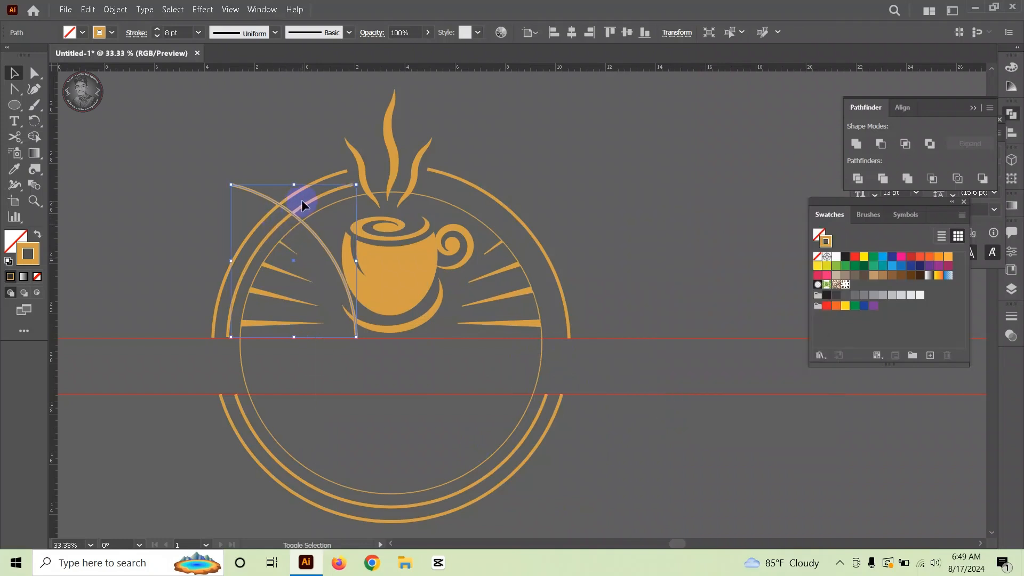
pyautogui.hotkey('shift', 'Right')
pyautogui.hotkey('shift', 'Right')
pyautogui.hotkey('shift', 'Right')
pyautogui.hotkey('shift', 'Right')
pyautogui.hotkey('shift', 'Right')
pyautogui.hotkey('shift', 'Right')
pyautogui.hotkey('shift', 'Right')
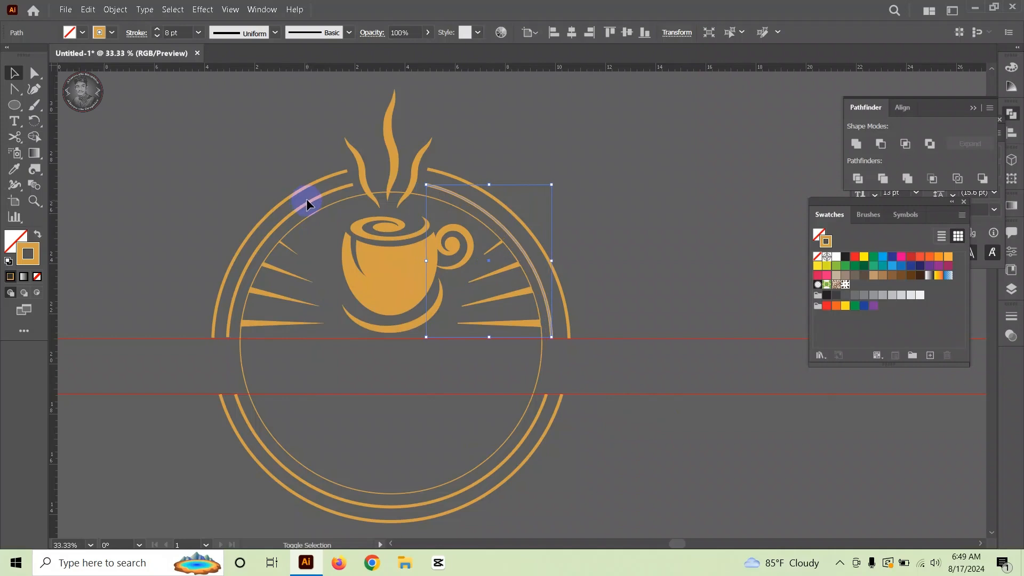
pyautogui.press('Right')
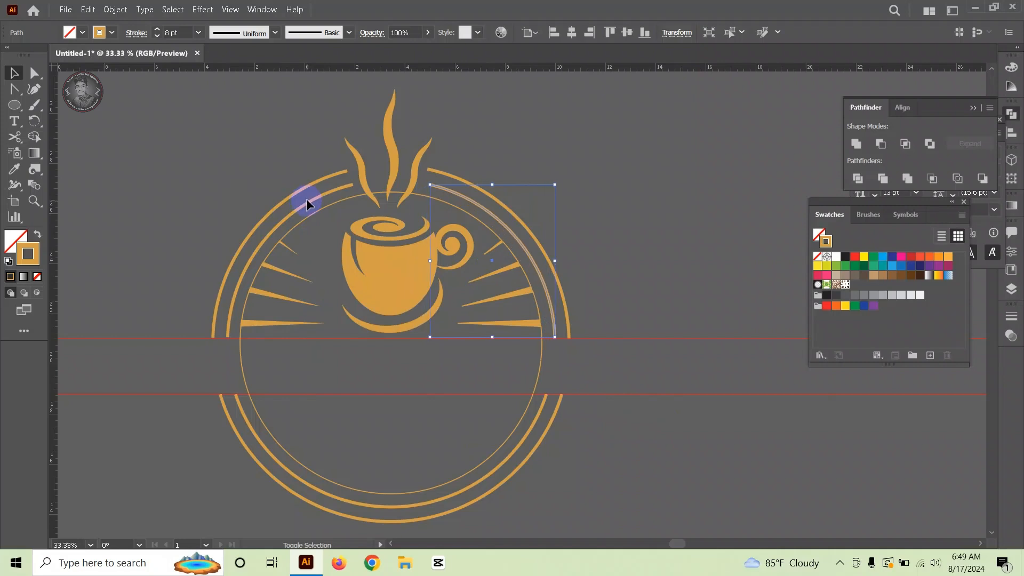
pyautogui.click(393, 293)
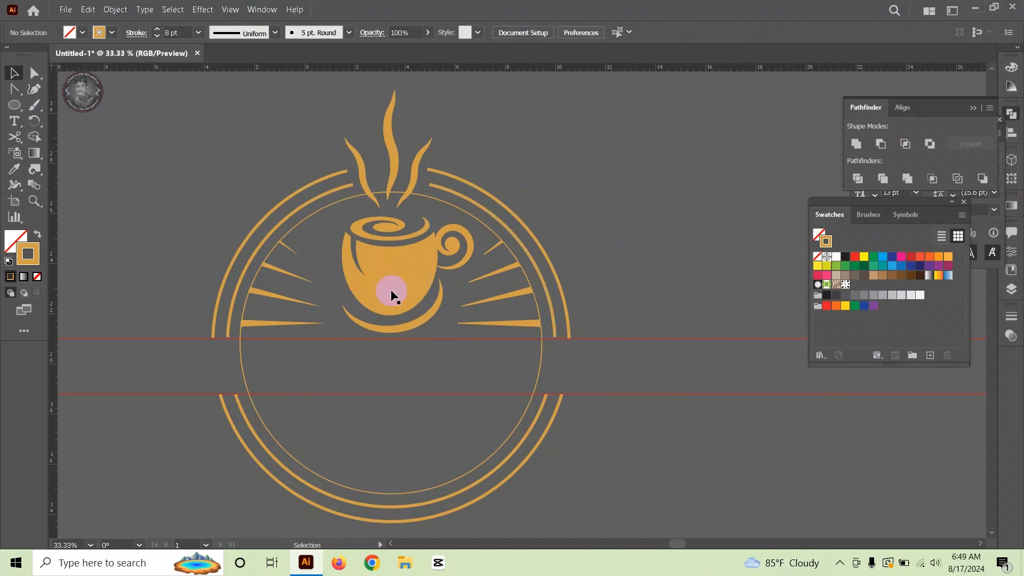
# Step: Delete the thin inner circle, leaving the rays and the double ring
pyautogui.click(431, 202)
pyautogui.click(428, 198)
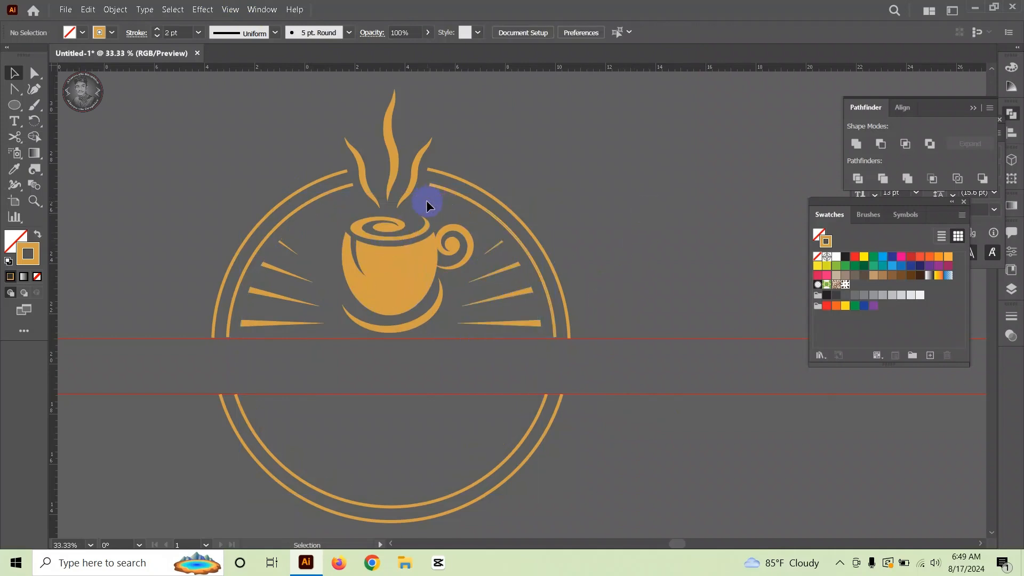
pyautogui.scroll(-3, 431, 265)
pyautogui.scroll(4, 421, 258)
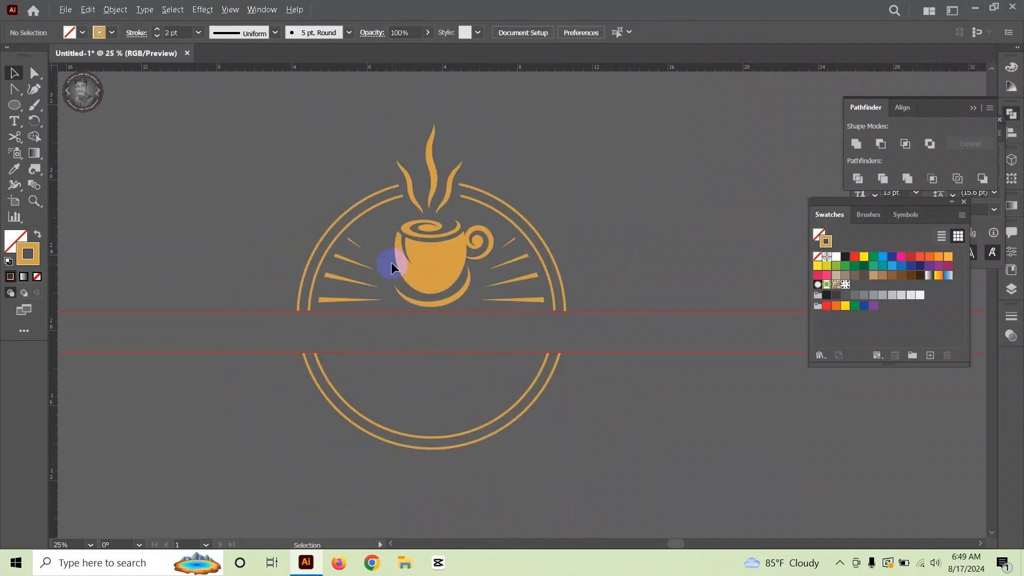
pyautogui.scroll(-1, 424, 248)
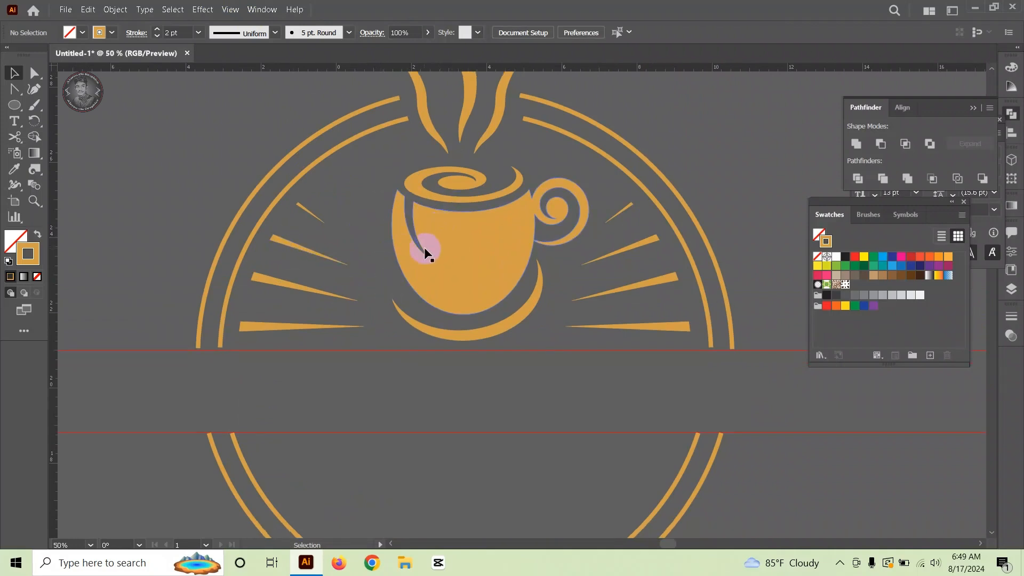
pyautogui.scroll(-4, 418, 268)
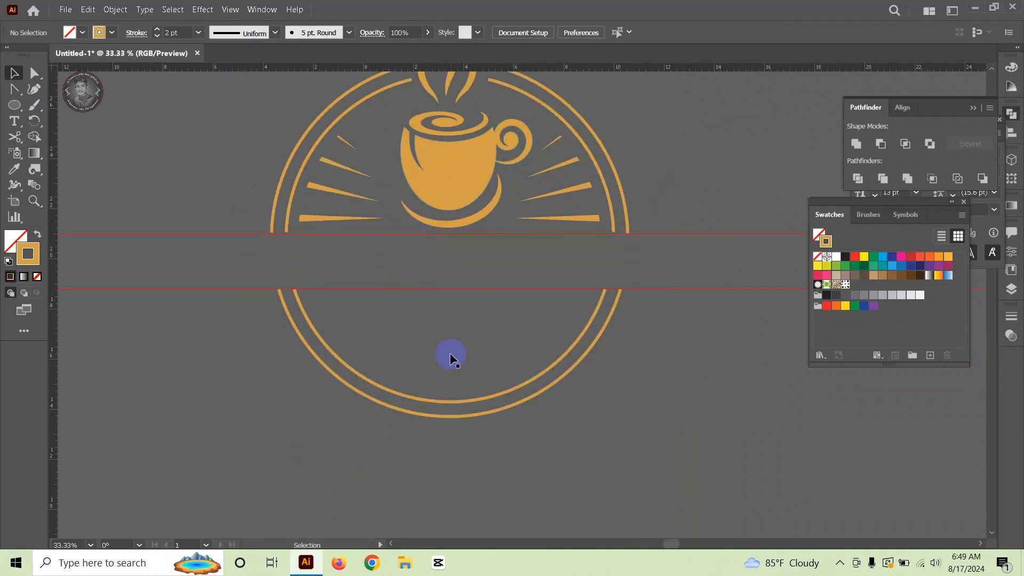
pyautogui.scroll(1, 421, 291)
pyautogui.scroll(1, 424, 278)
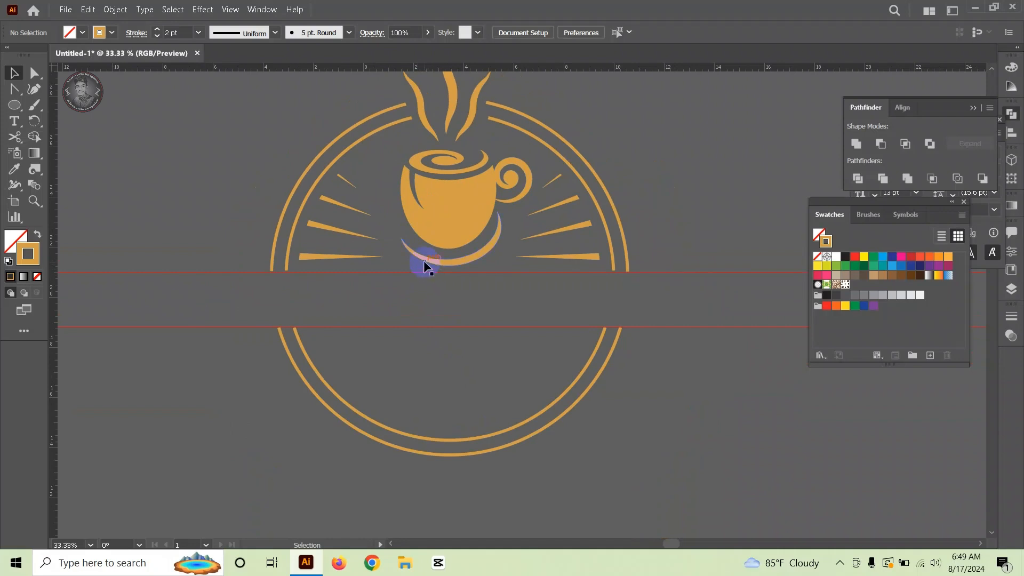
# Step: Give all upper and lower ring arcs round stroke caps and round joins
pyautogui.click(528, 139)
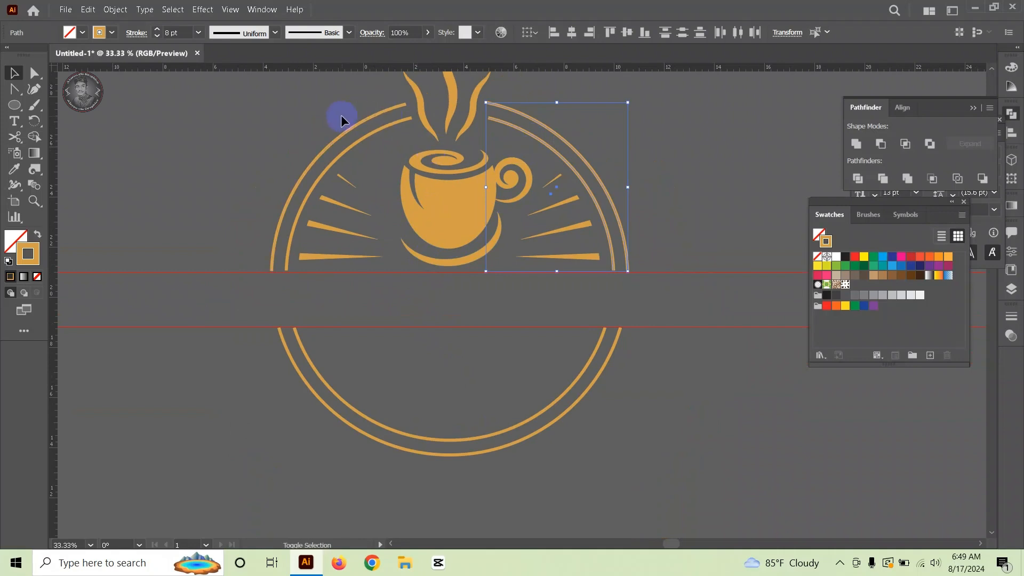
pyautogui.moveTo(341, 114); pyautogui.dragTo(370, 143)
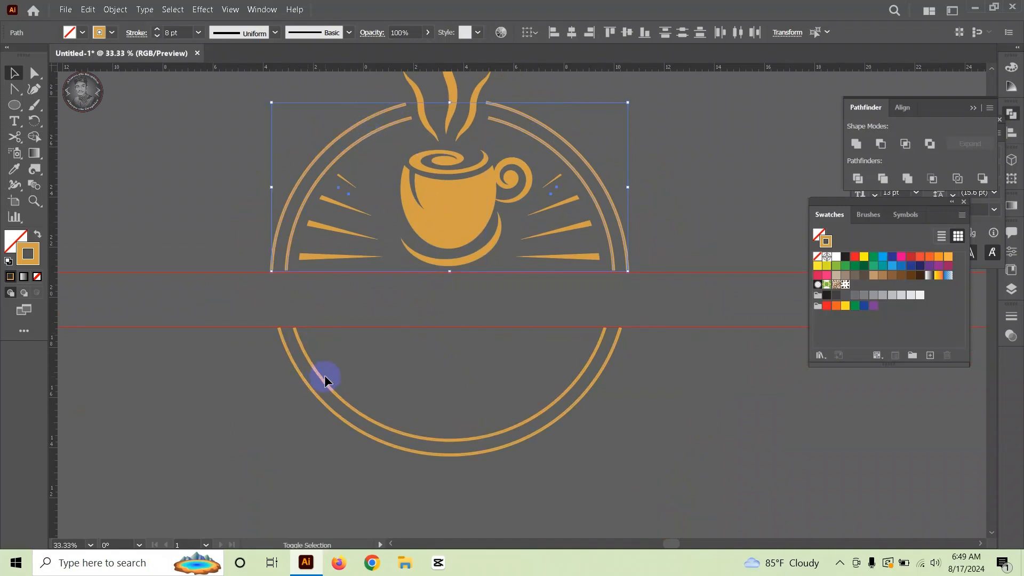
pyautogui.keyDown('shift'); pyautogui.click(345, 388); pyautogui.keyUp('shift')
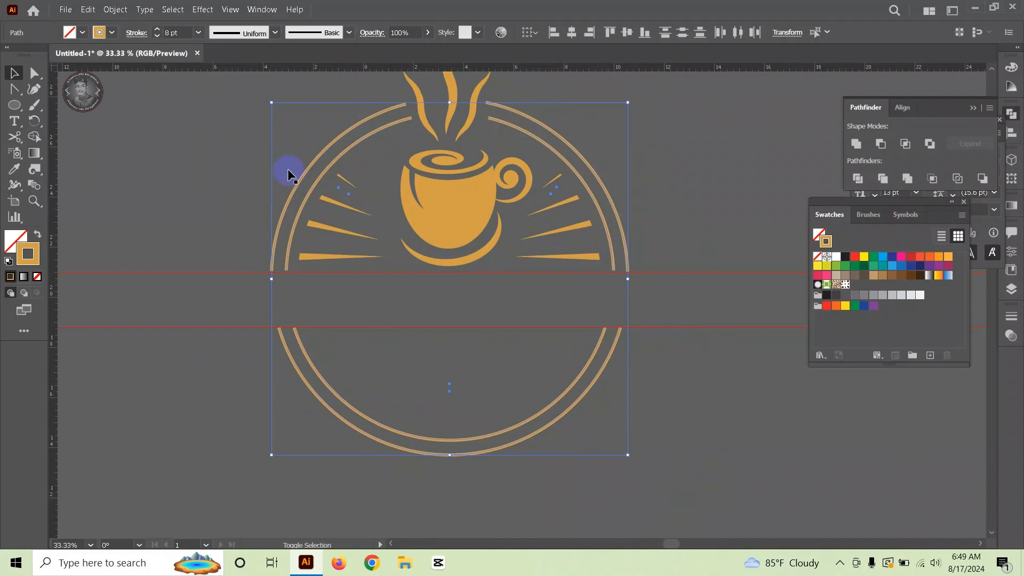
pyautogui.click(262, 9)
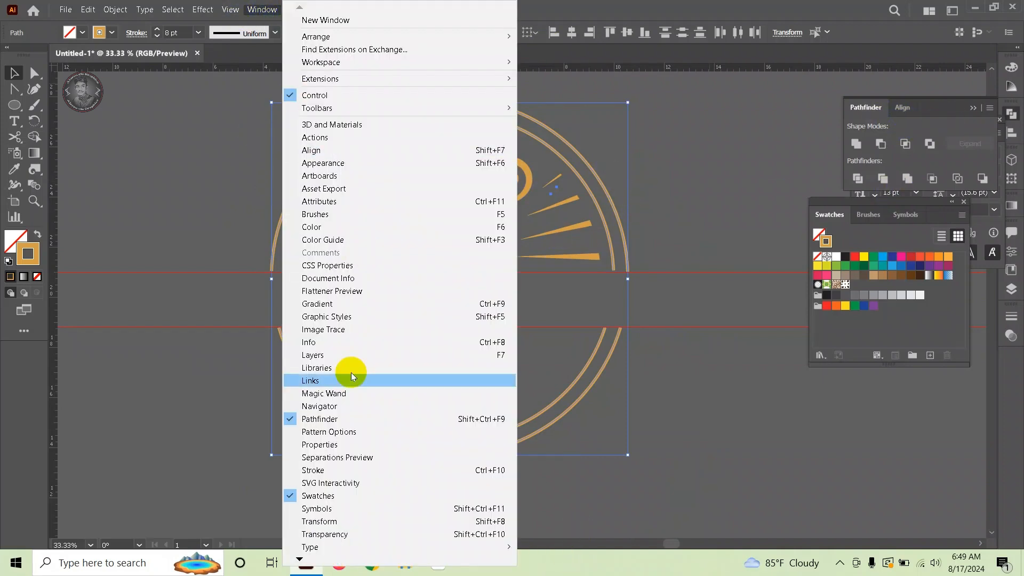
pyautogui.click(340, 472)
pyautogui.moveTo(937, 327)
pyautogui.mouseDown()
pyautogui.moveTo(811, 281)
pyautogui.moveTo(928, 336)
pyautogui.moveTo(990, 315)
pyautogui.moveTo(968, 320)
pyautogui.mouseUp()
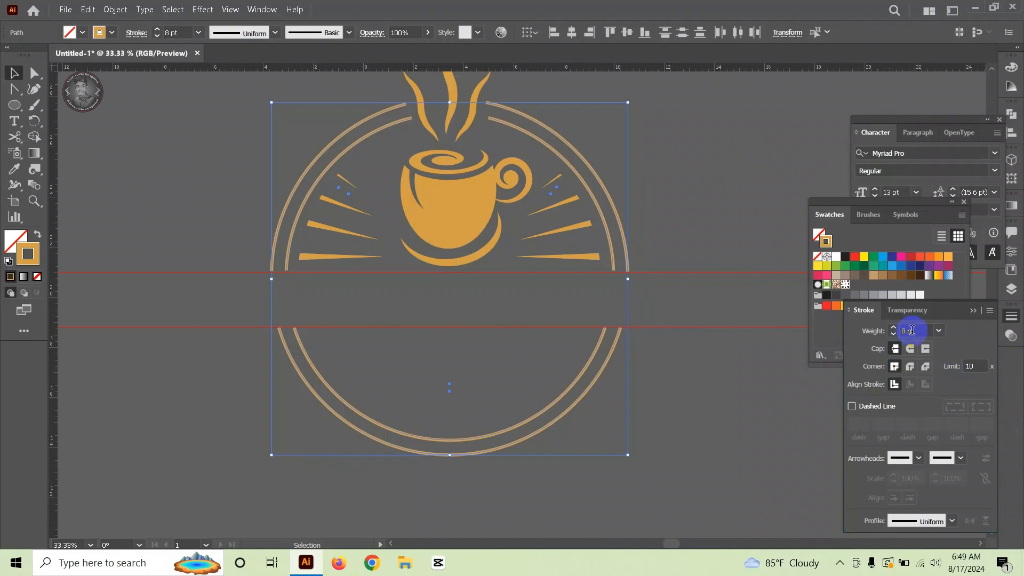
pyautogui.click(911, 368)
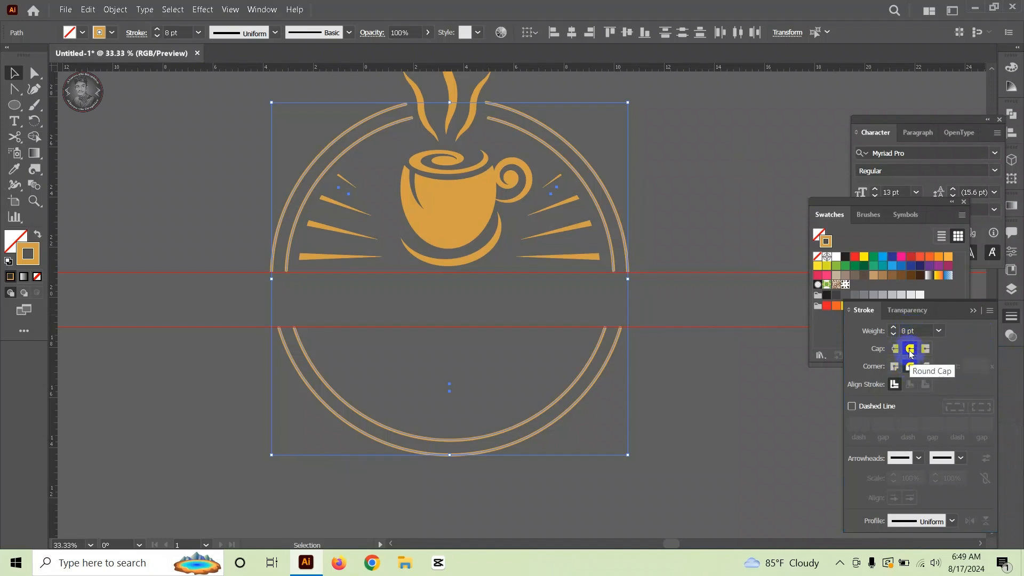
pyautogui.click(627, 114)
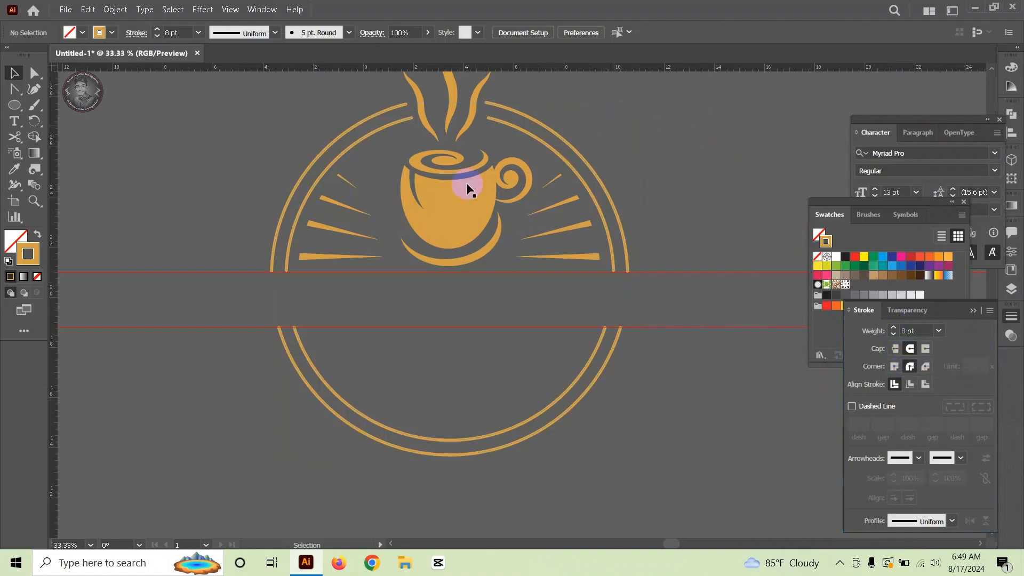
# Step: Examine the arc ends beside the steam up close and check the whole emblem
pyautogui.scroll(4, 456, 153)
pyautogui.scroll(1, 456, 153)
pyautogui.moveTo(570, 85); pyautogui.dragTo(475, 401)
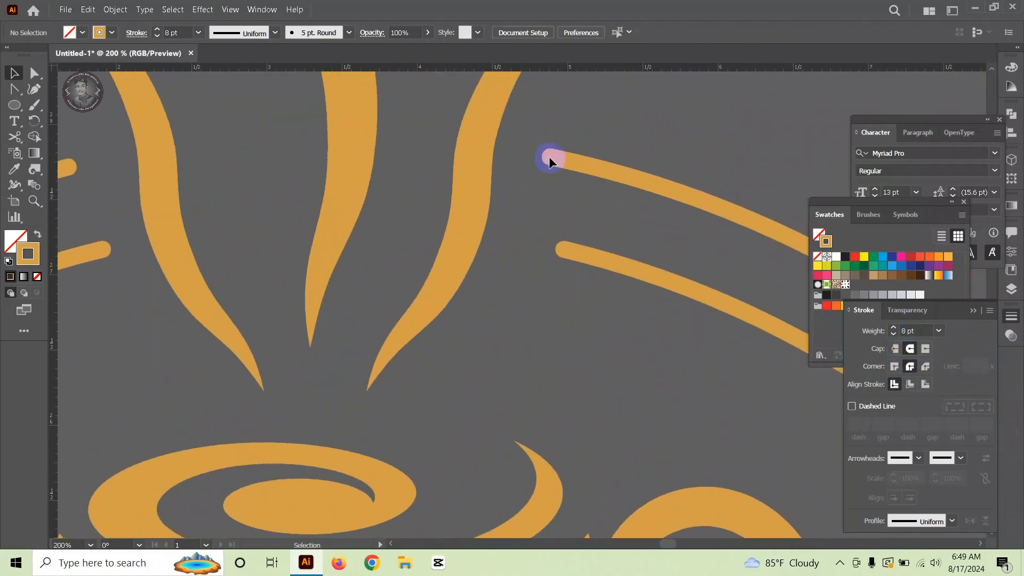
pyautogui.scroll(-2, 549, 158)
pyautogui.scroll(-2, 555, 197)
pyautogui.scroll(-1, 552, 202)
pyautogui.scroll(-3, 558, 267)
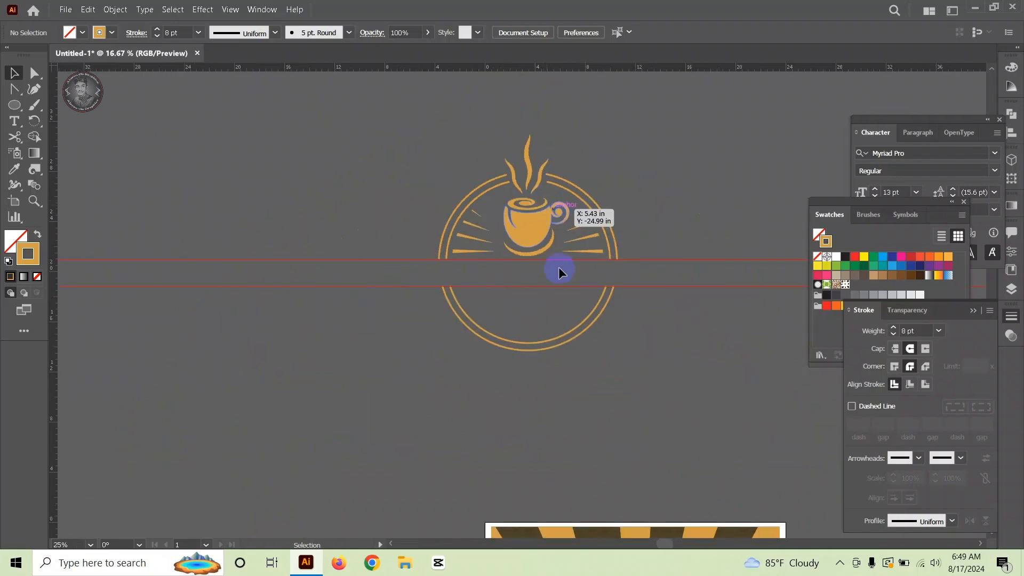
# Step: Start a text line in the gap between the two red guides and clear its placeholder text
pyautogui.scroll(2, 449, 287)
pyautogui.moveTo(571, 263); pyautogui.dragTo(393, 284)
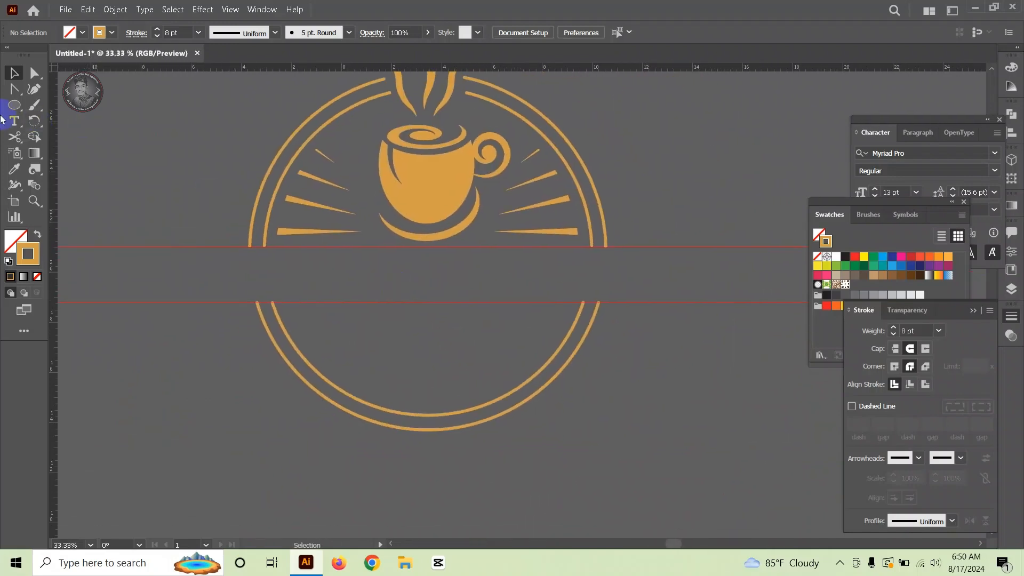
pyautogui.click(293, 268)
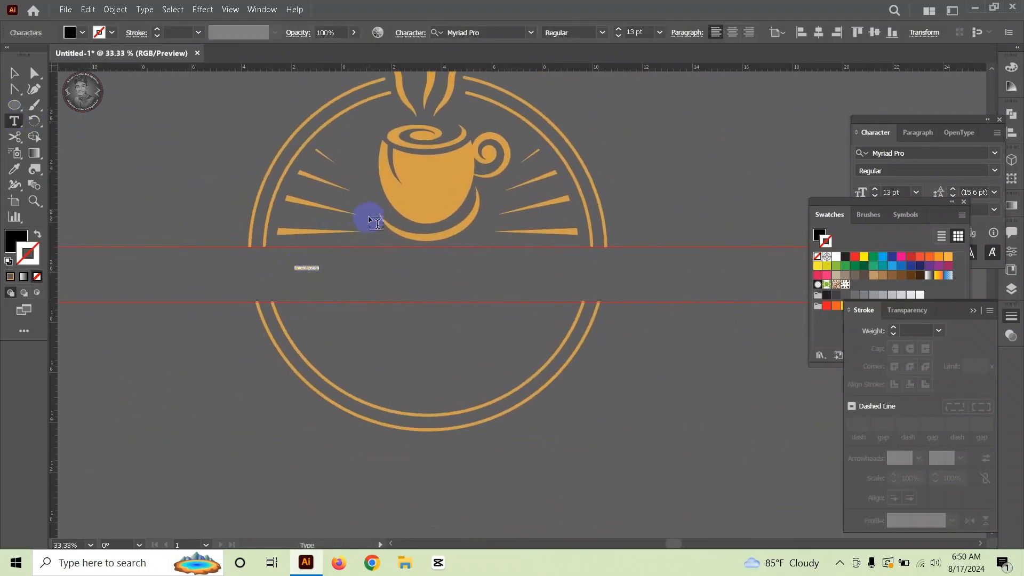
pyautogui.press('BackSpace')
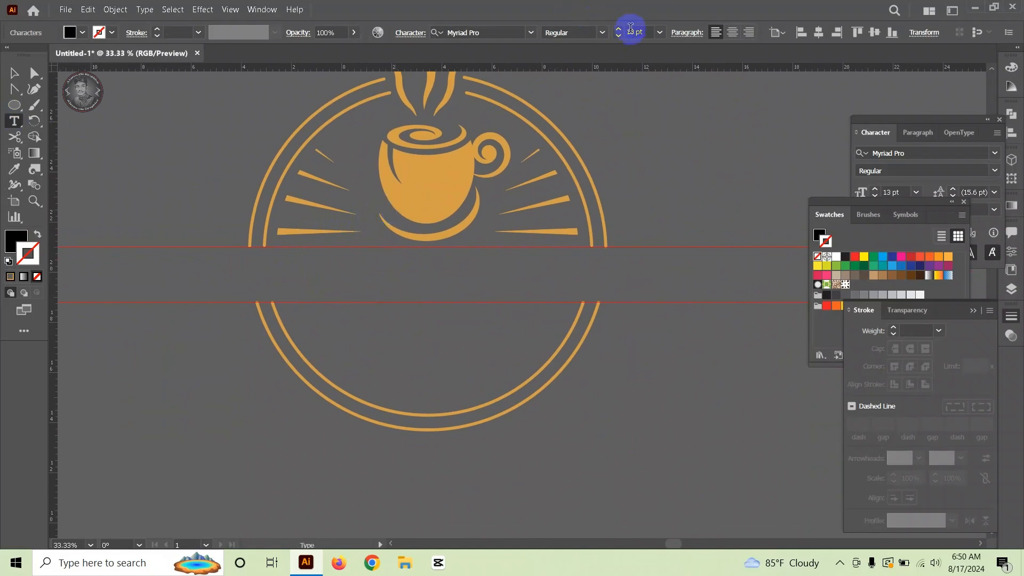
# Step: Add the text "COFFEE SHOP" at 72 pt between the two horizontal guides across the gap in the circle
pyautogui.click(660, 33)
pyautogui.click(679, 274)
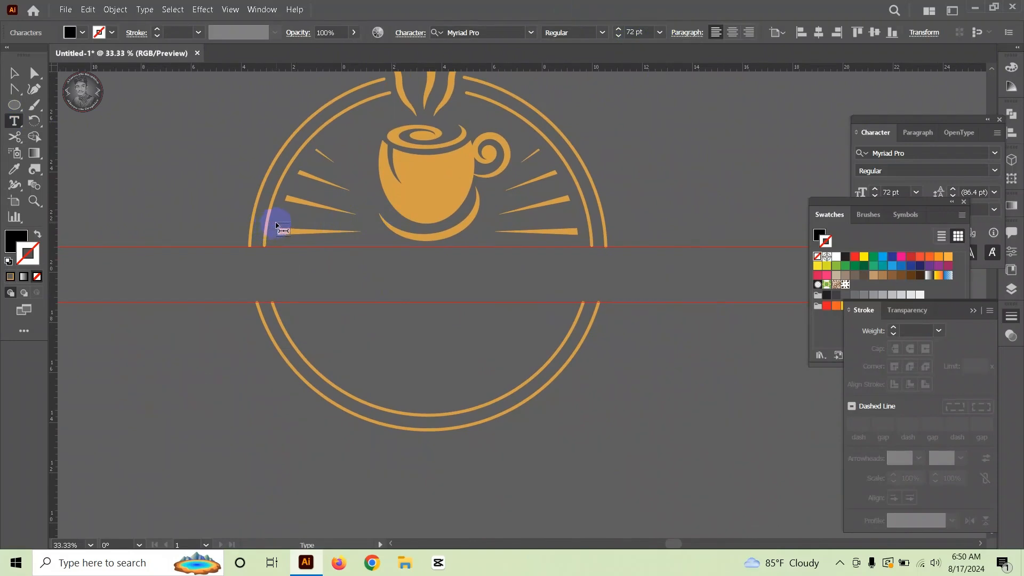
pyautogui.write('Coffee')
pyautogui.press('BackSpace')
pyautogui.press('BackSpace')
pyautogui.press('BackSpace')
pyautogui.press('BackSpace')
pyautogui.press('BackSpace')
pyautogui.press('BackSpace')
pyautogui.write('COFFEE')
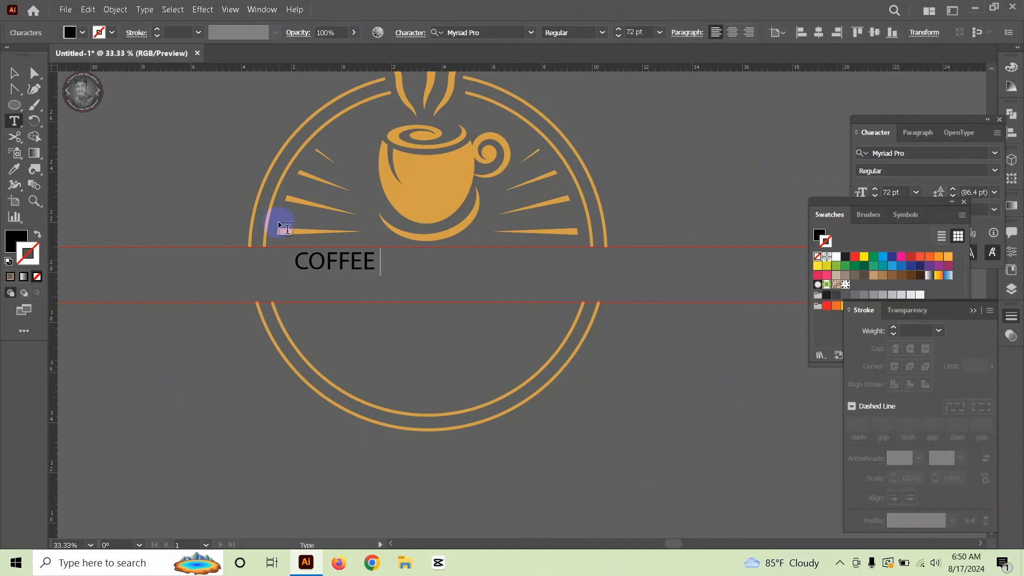
pyautogui.write(' SHOP')
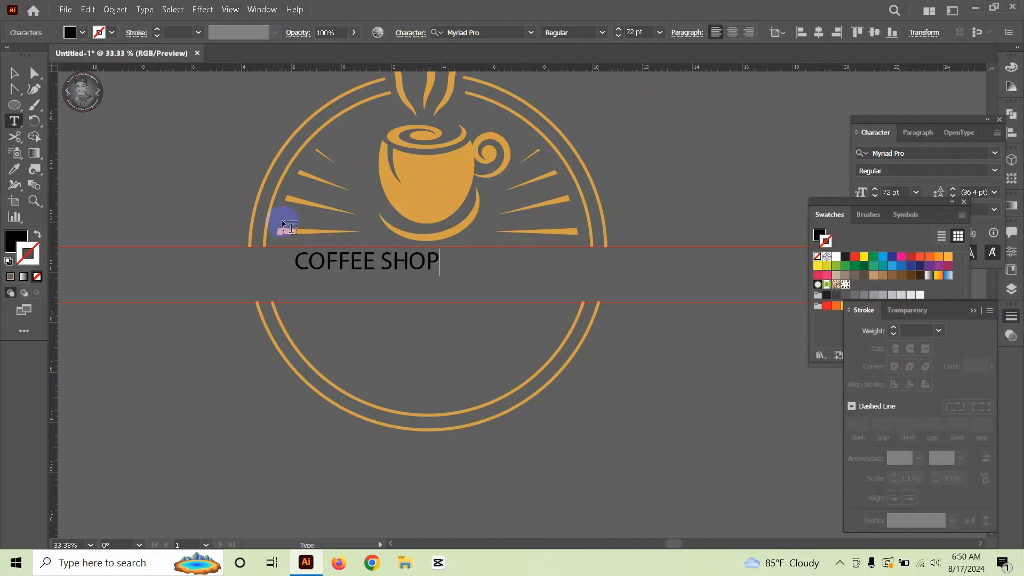
pyautogui.click(14, 73)
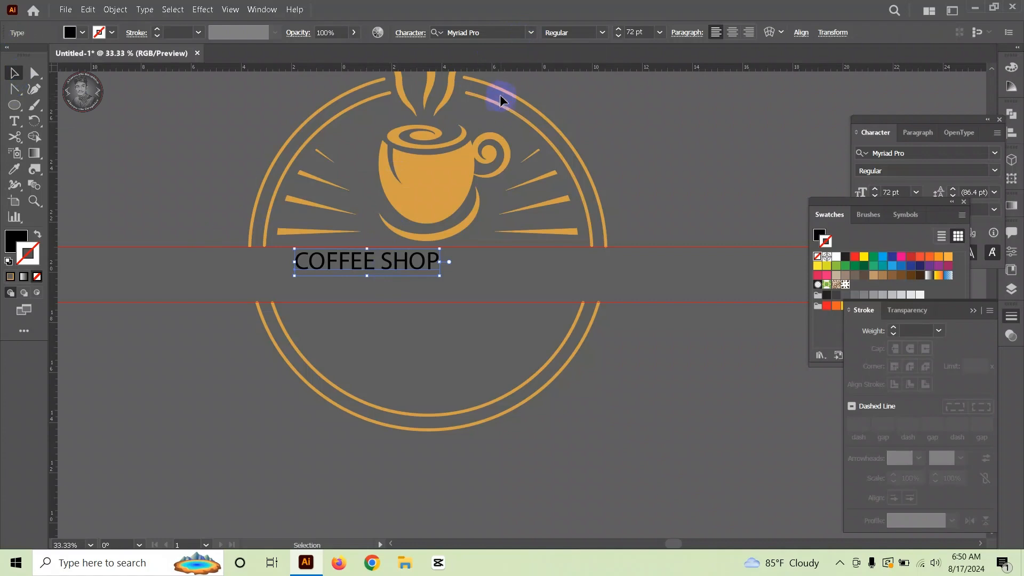
pyautogui.press('a')
pyautogui.press('v')
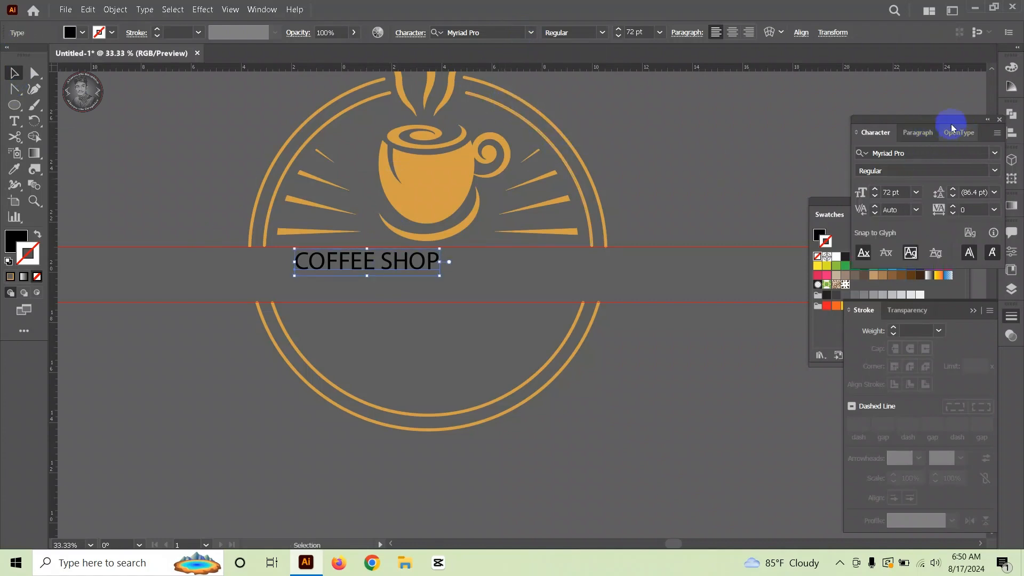
# Step: Move the Character panel beside the logo and put away the Stroke and Swatches panels
pyautogui.moveTo(952, 126); pyautogui.dragTo(701, 140)
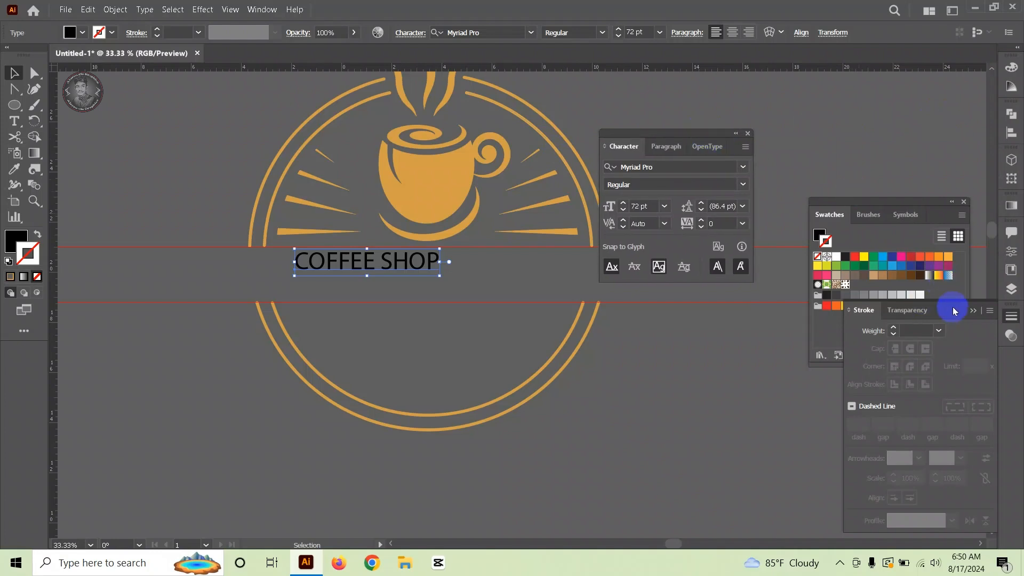
pyautogui.click(975, 311)
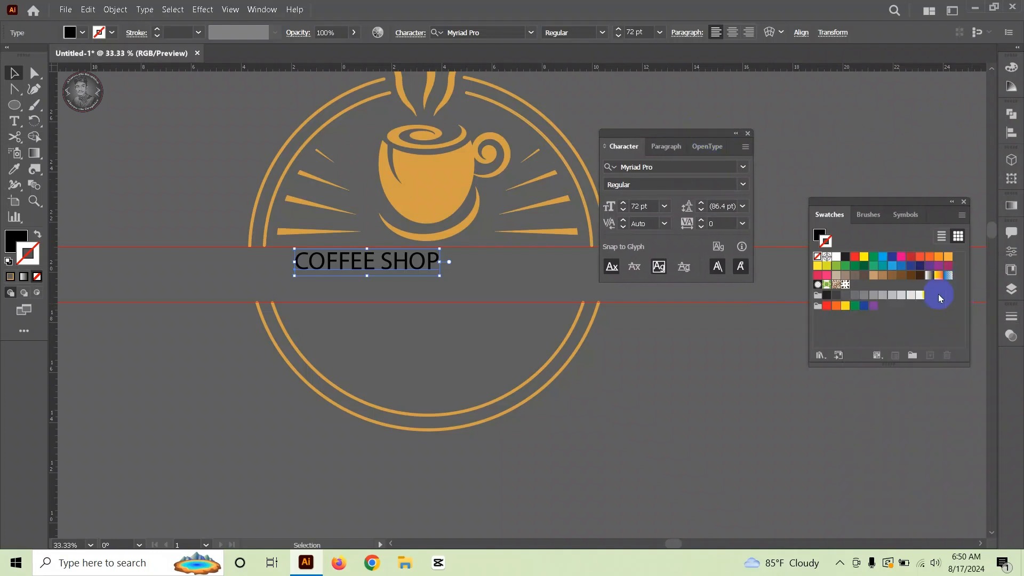
pyautogui.click(964, 201)
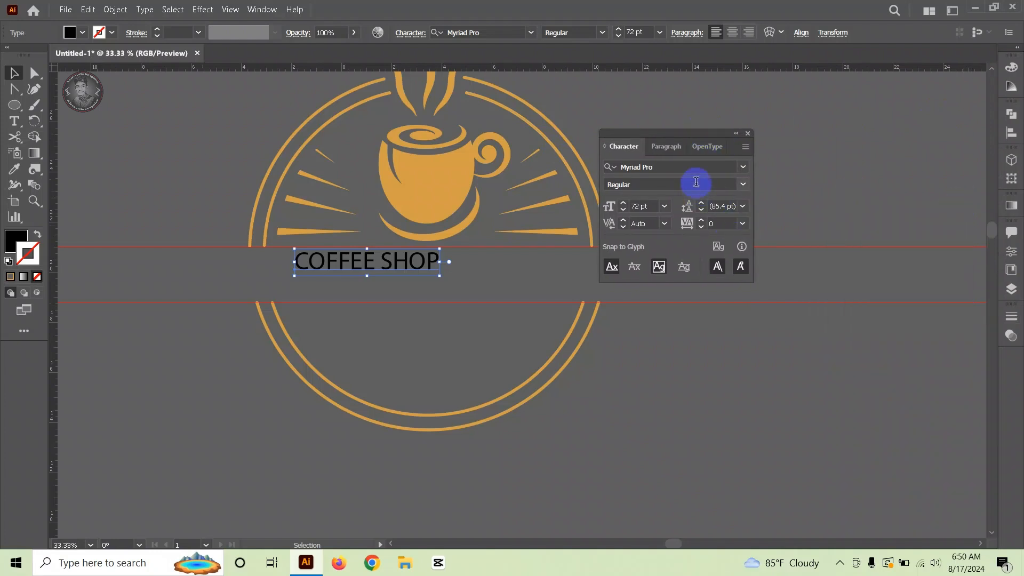
# Step: Set the font of the COFFEE SHOP text to Calibri Bold
pyautogui.click(663, 167)
pyautogui.press('BackSpace')
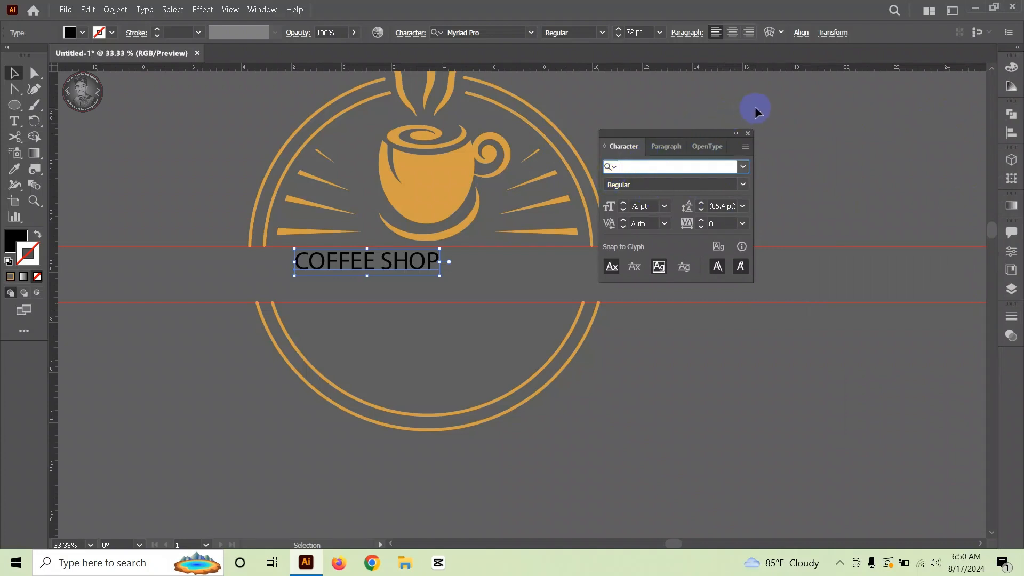
pyautogui.write('Ti')
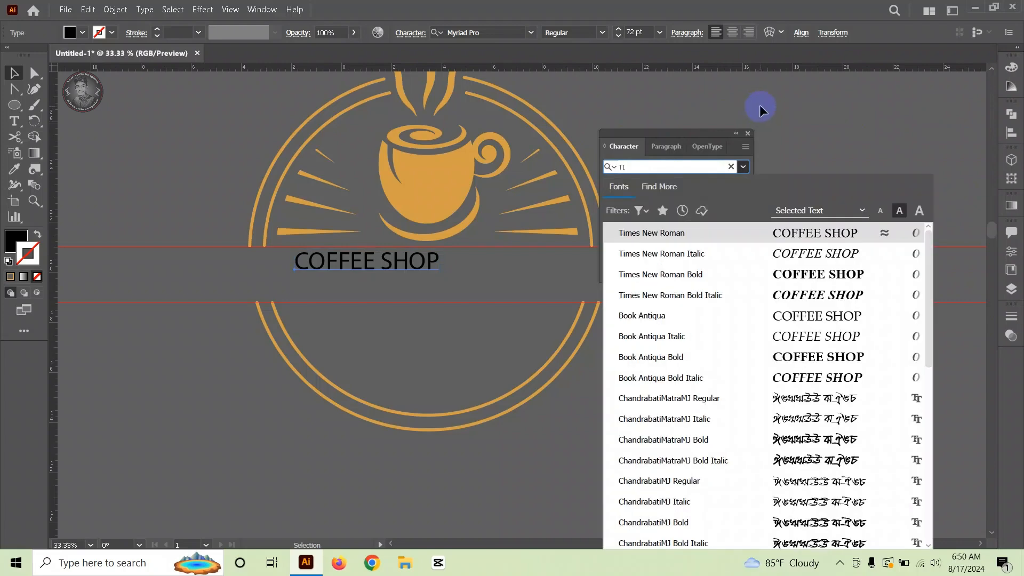
pyautogui.press('BackSpace')
pyautogui.press('BackSpace')
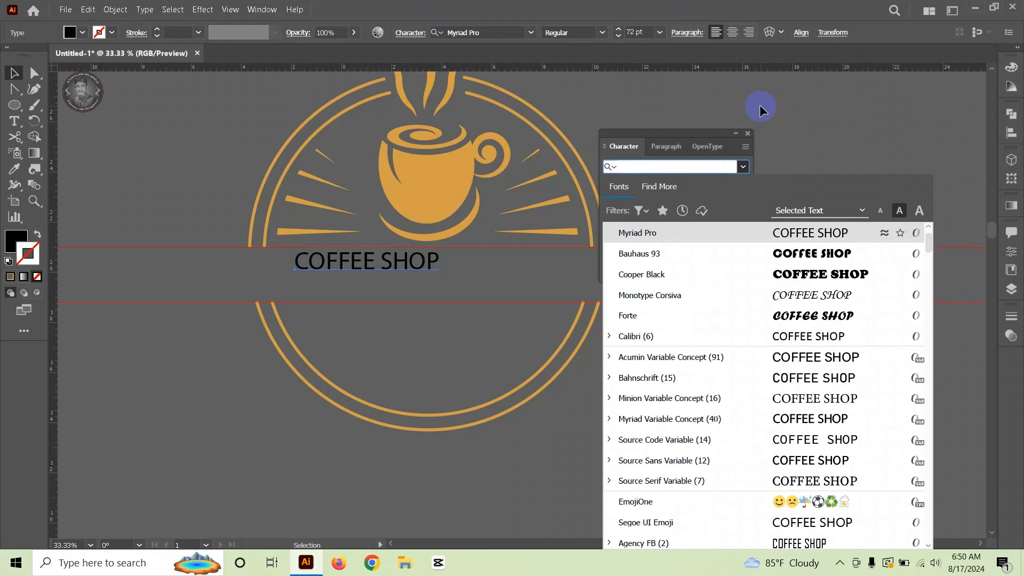
pyautogui.write('c')
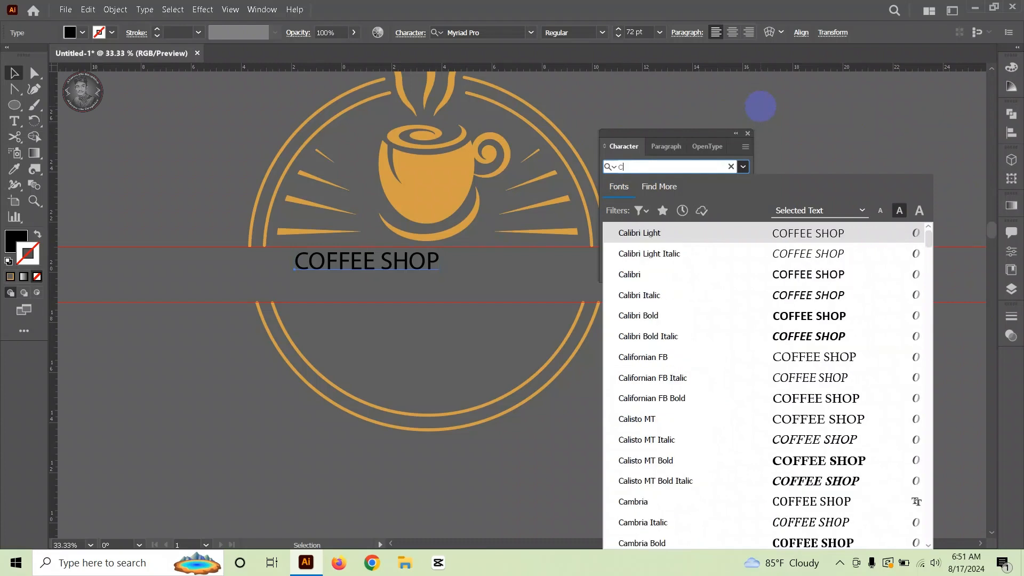
pyautogui.click(700, 313)
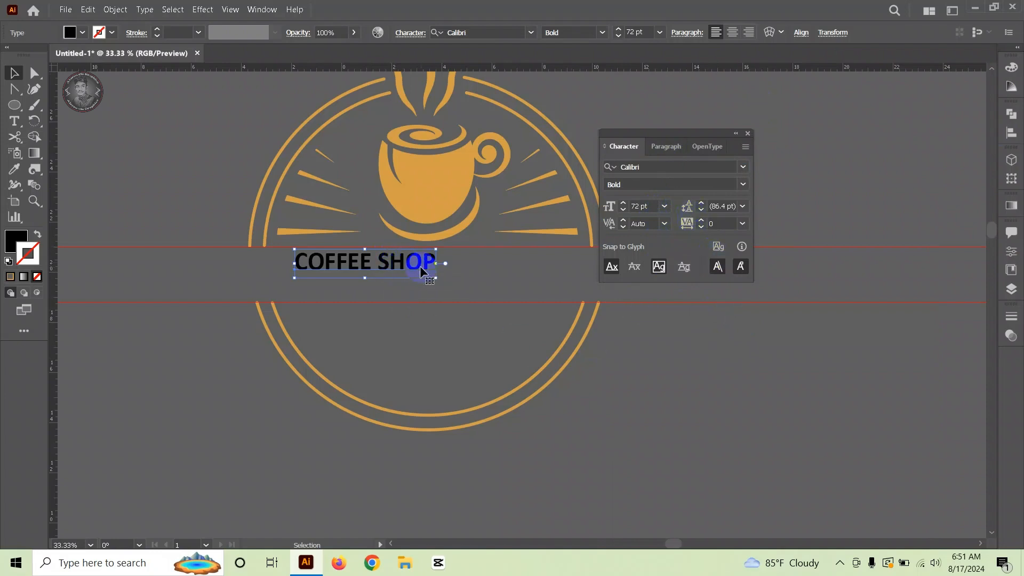
# Step: Enlarge the COFFEE SHOP text to about 152 pt and place it between the guides, starting at the circle's left edge
pyautogui.moveTo(436, 263); pyautogui.dragTo(594, 278)
pyautogui.moveTo(487, 272); pyautogui.dragTo(470, 287)
pyautogui.moveTo(436, 283); pyautogui.dragTo(438, 282)
pyautogui.moveTo(265, 272); pyautogui.dragTo(268, 273)
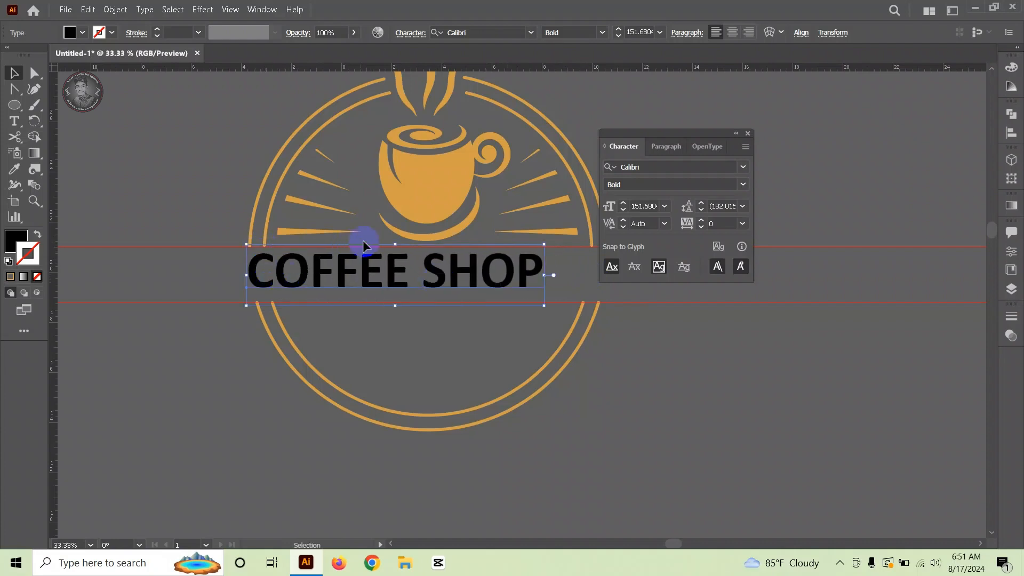
pyautogui.hotkey('shift', 'Down')
pyautogui.hotkey('shift', 'Down')
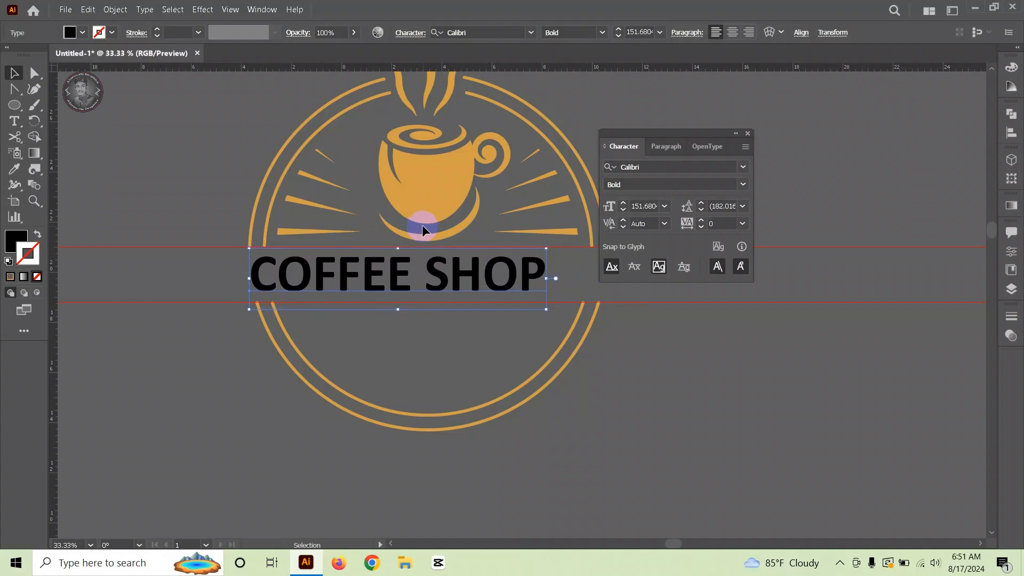
pyautogui.click(644, 368)
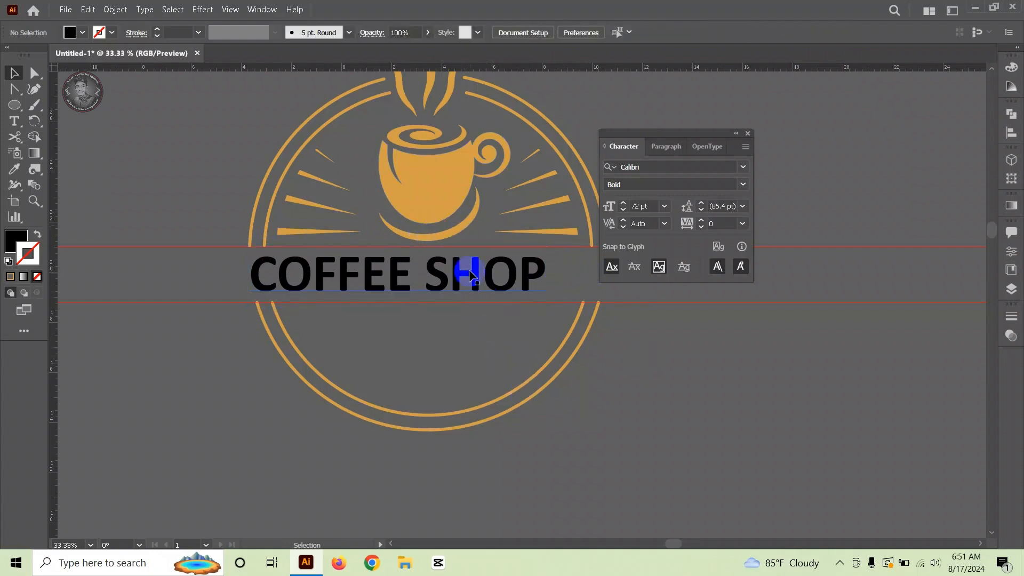
pyautogui.click(473, 271)
pyautogui.doubleClick(526, 271)
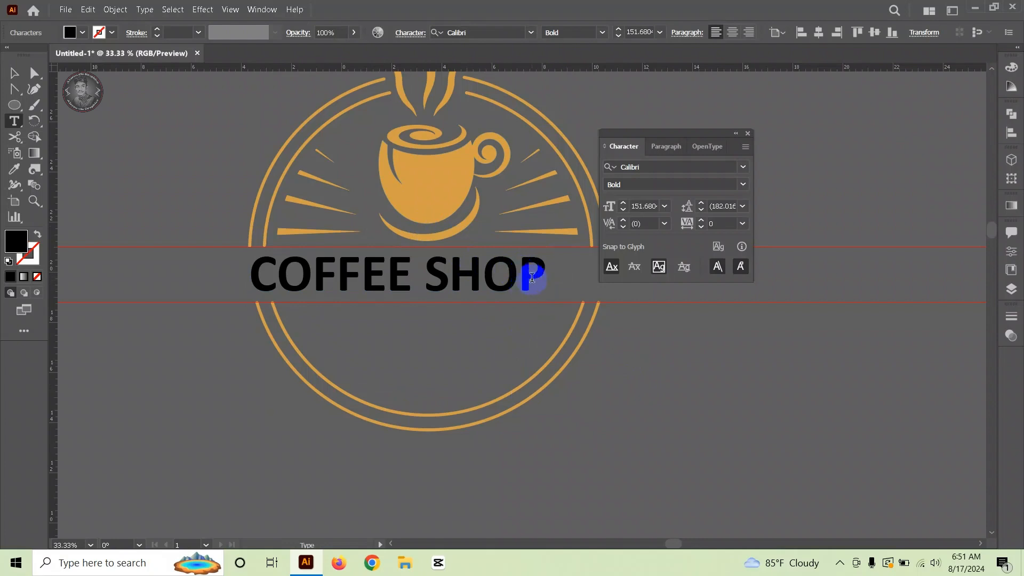
pyautogui.click(540, 270)
pyautogui.click(13, 72)
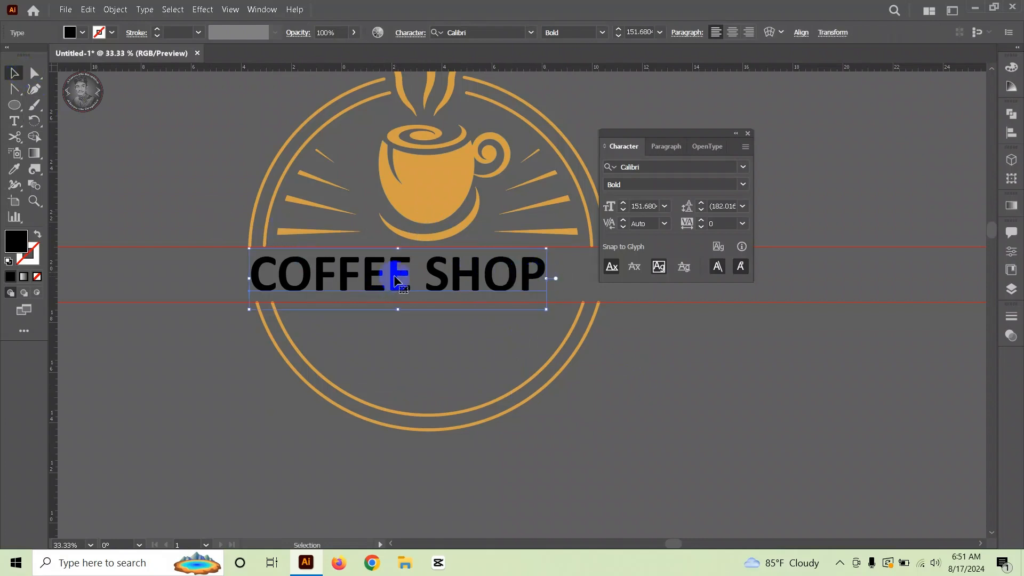
# Step: Enlarge the COFFEE SHOP text to about 182 pt, spanning the circle's full width between the guides
pyautogui.click(556, 278)
pyautogui.moveTo(549, 278); pyautogui.dragTo(607, 279)
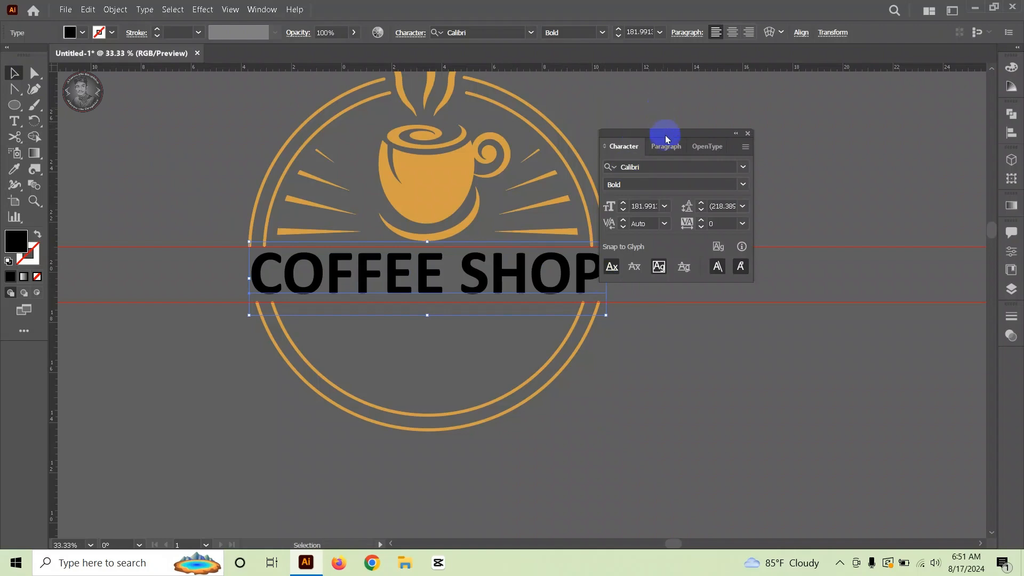
pyautogui.moveTo(666, 140); pyautogui.dragTo(750, 136)
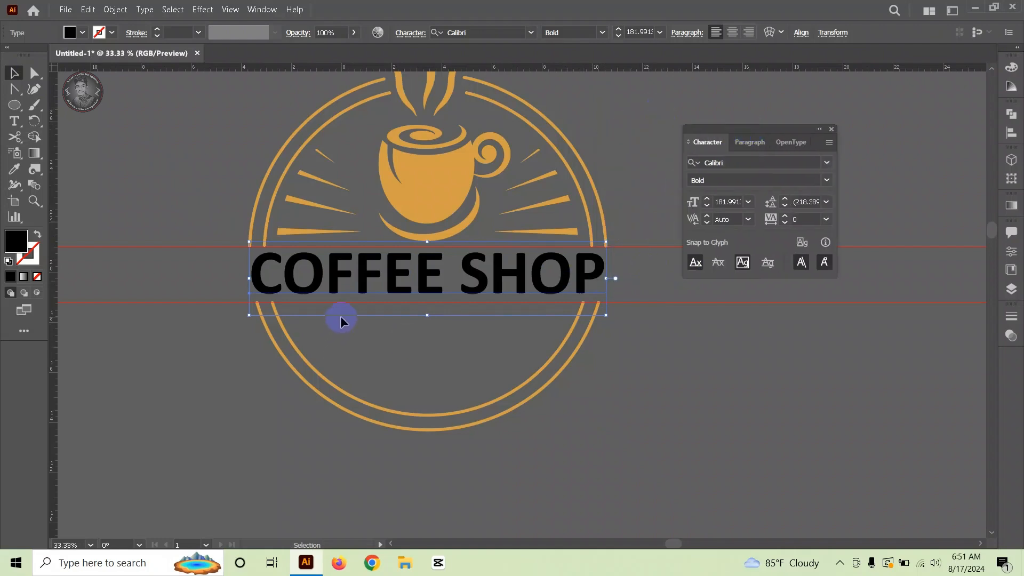
pyautogui.moveTo(393, 278); pyautogui.dragTo(397, 280)
pyautogui.click(193, 381)
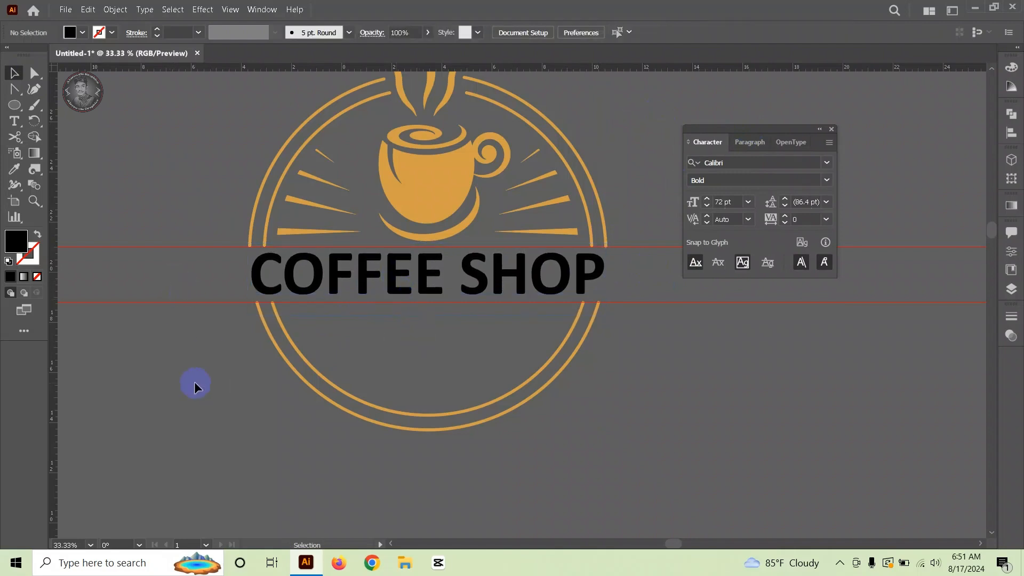
# Step: Add a second text line "YOUR TEXT HERE" directly below COFFEE SHOP, inside the lower part of the circle
pyautogui.click(14, 122)
pyautogui.click(335, 320)
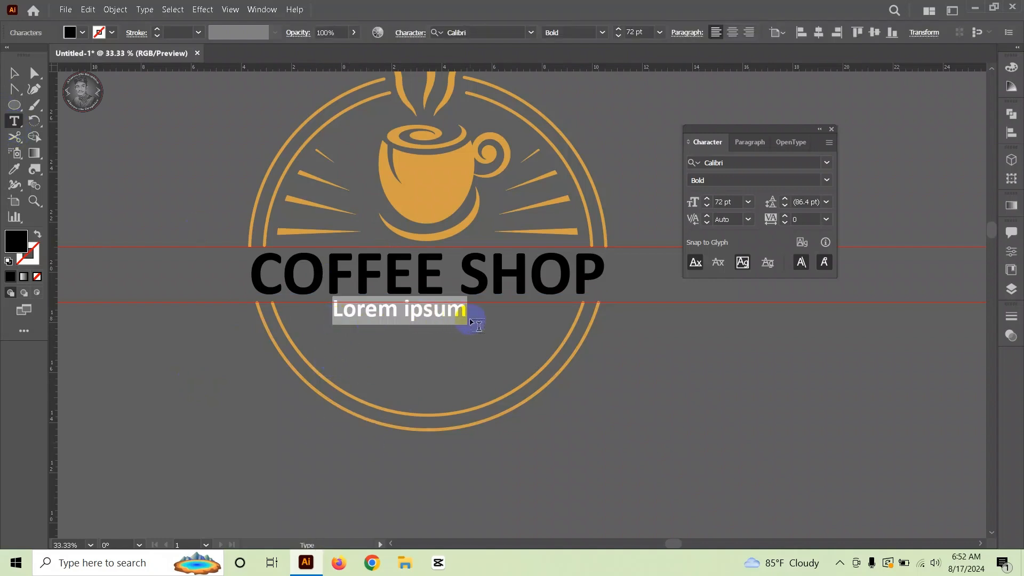
pyautogui.press('BackSpace')
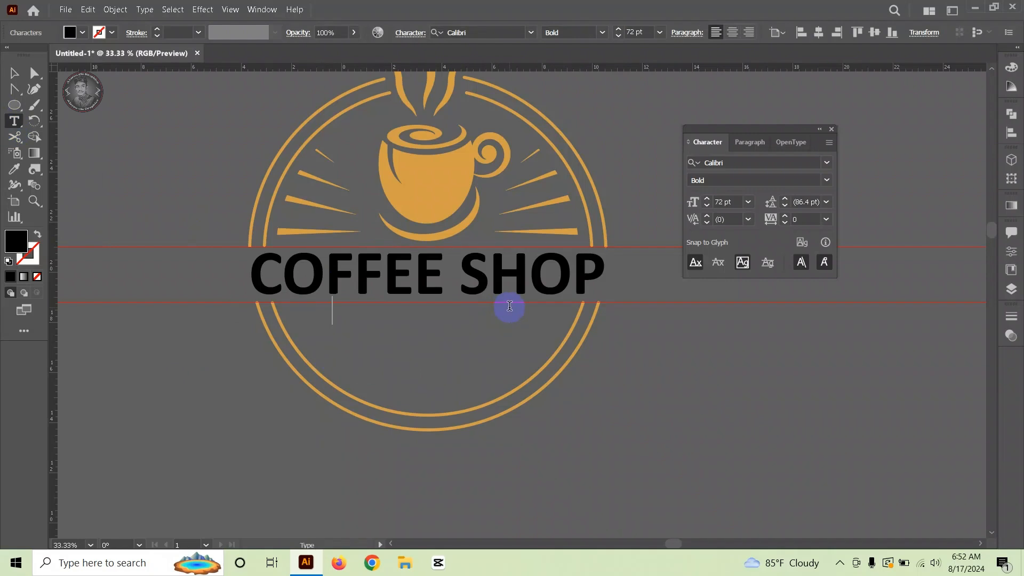
pyautogui.write('YU')
pyautogui.press('BackSpace')
pyautogui.write('OUR')
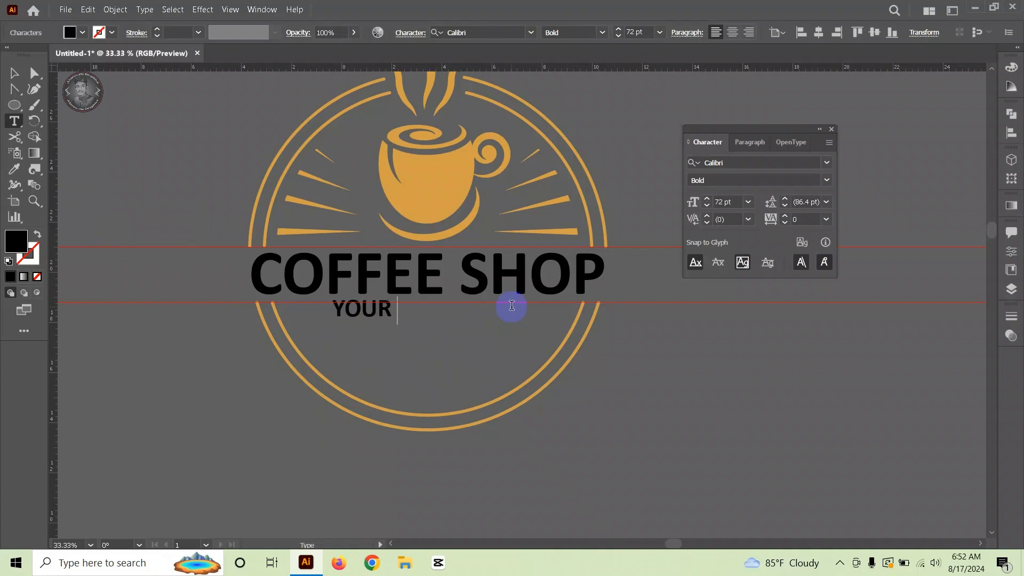
pyautogui.write(' TX')
pyautogui.write('TE')
pyautogui.write('XT ')
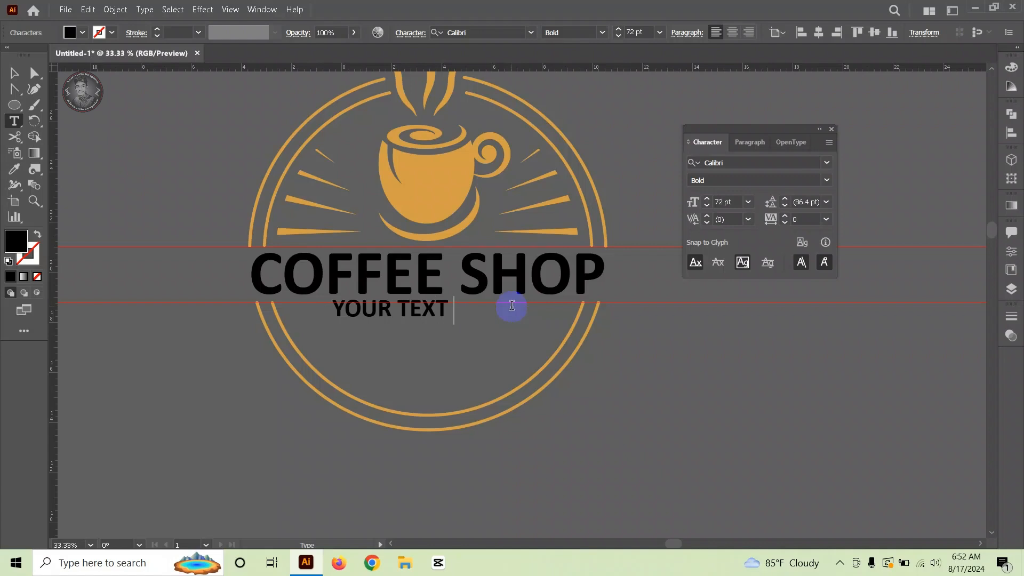
pyautogui.write('HERY')
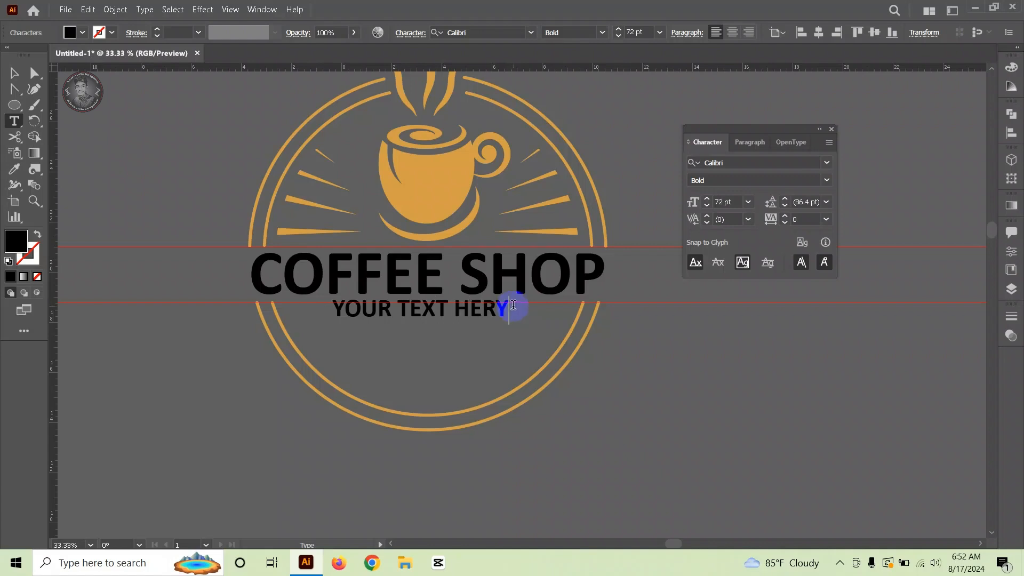
pyautogui.press('BackSpace')
pyautogui.write('E')
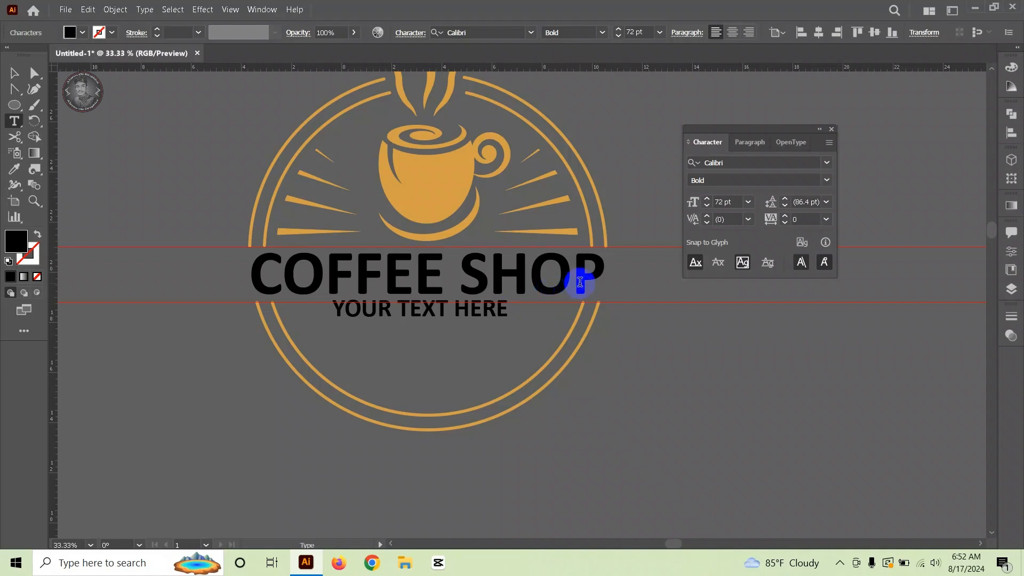
pyautogui.press('Escape')
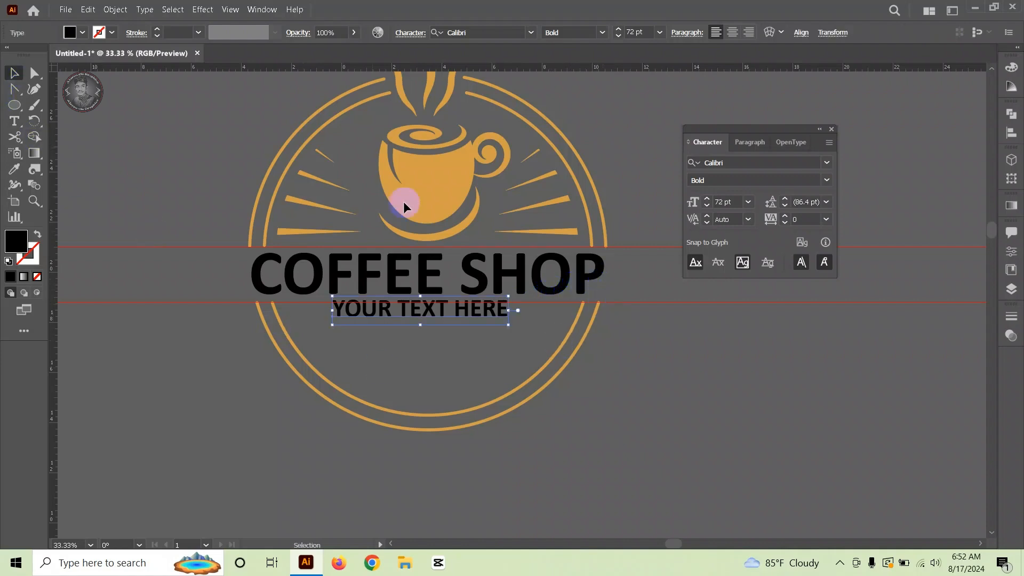
# Step: Set the tracking of the YOUR TEXT HERE line to 200
pyautogui.click(803, 218)
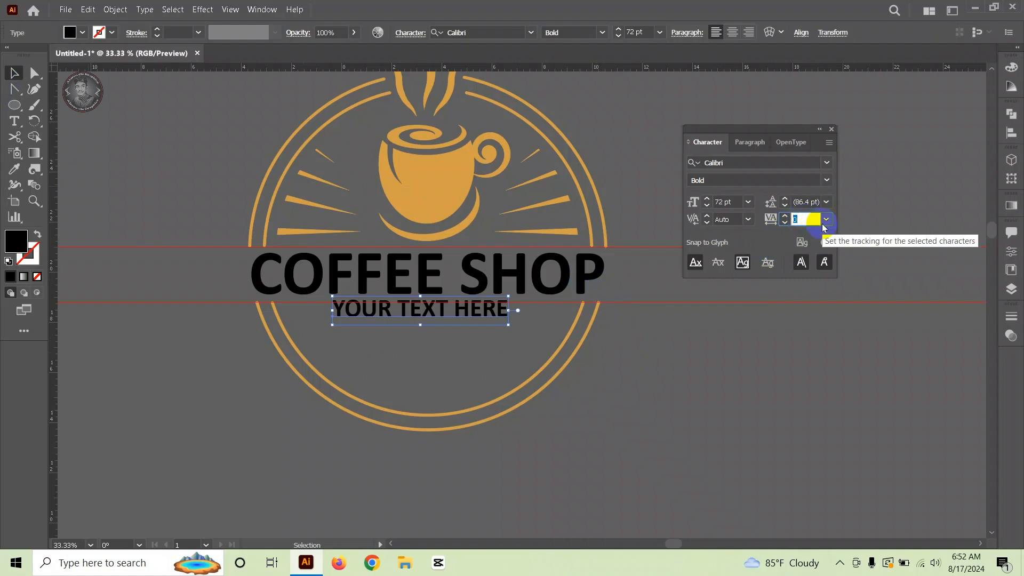
pyautogui.click(826, 220)
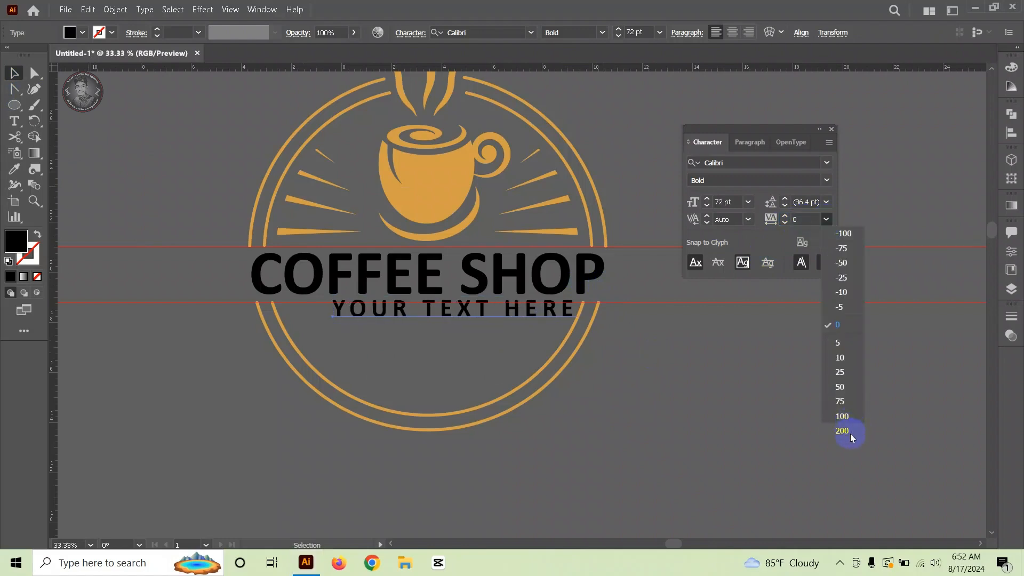
pyautogui.click(847, 431)
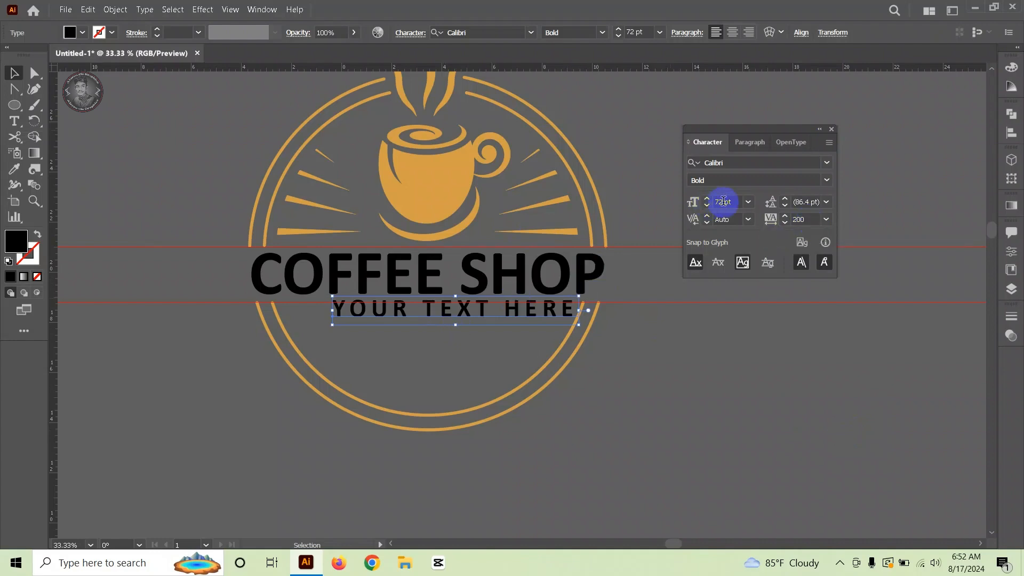
# Step: Reduce the font size of the YOUR TEXT HERE line to 50 pt
pyautogui.click(706, 207)
pyautogui.click(707, 207)
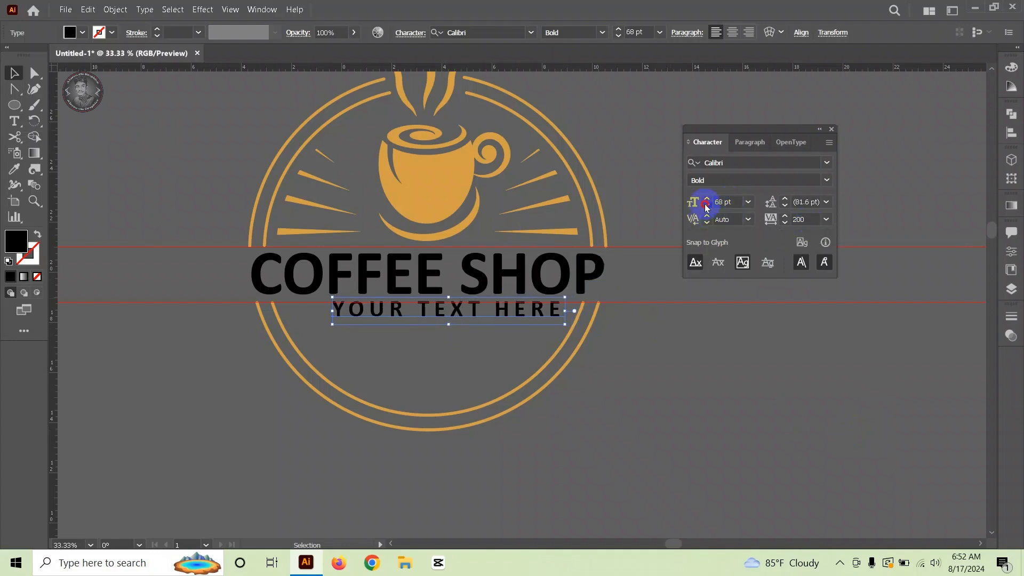
pyautogui.click(706, 206)
pyautogui.click(706, 206)
pyautogui.click(707, 207)
pyautogui.click(707, 207)
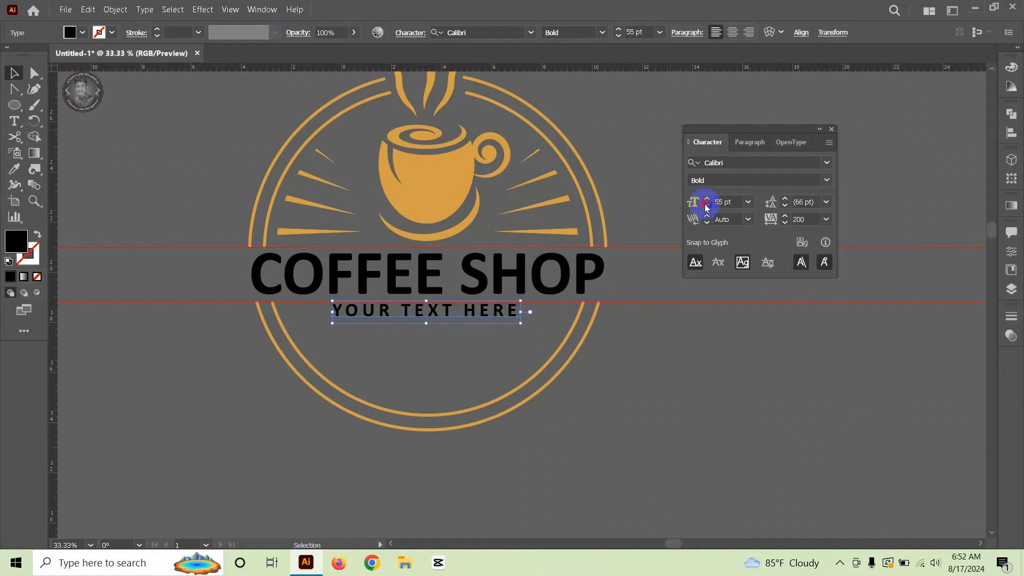
pyautogui.click(707, 207)
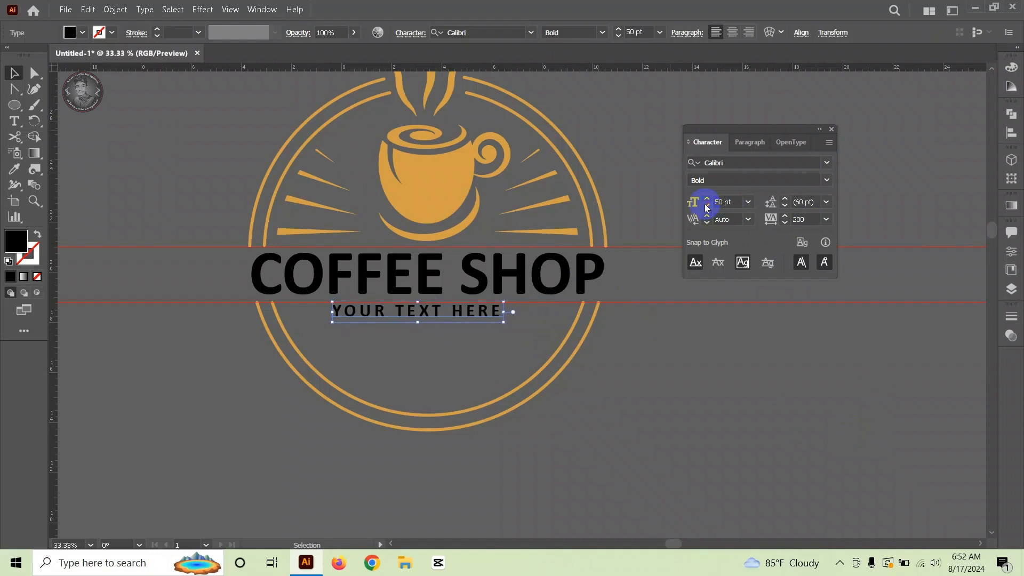
# Step: Set the tracking of the YOUR TEXT HERE line to 500
pyautogui.click(826, 219)
pyautogui.click(808, 221)
pyautogui.scroll(7, 808, 219)
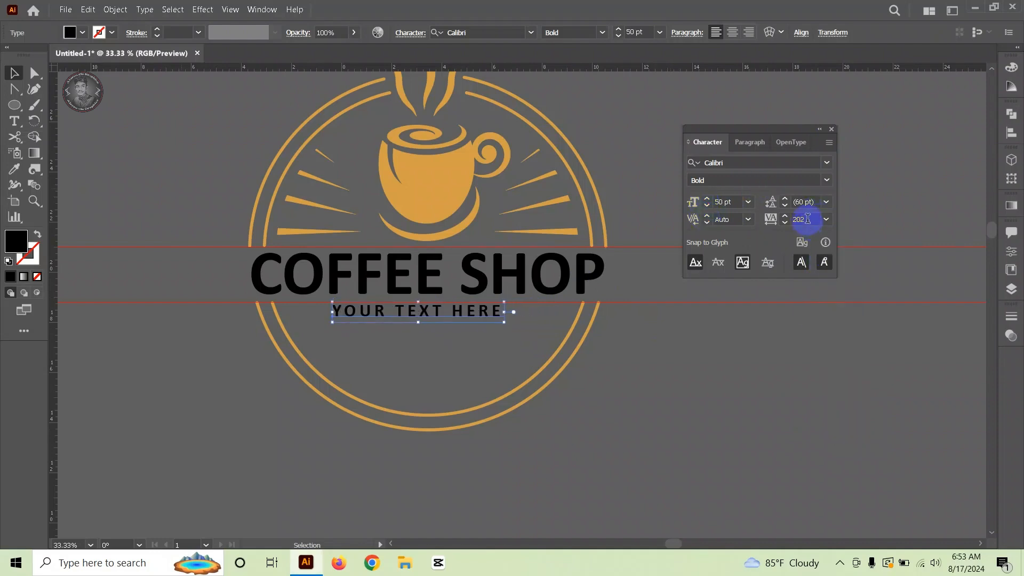
pyautogui.scroll(14, 808, 219)
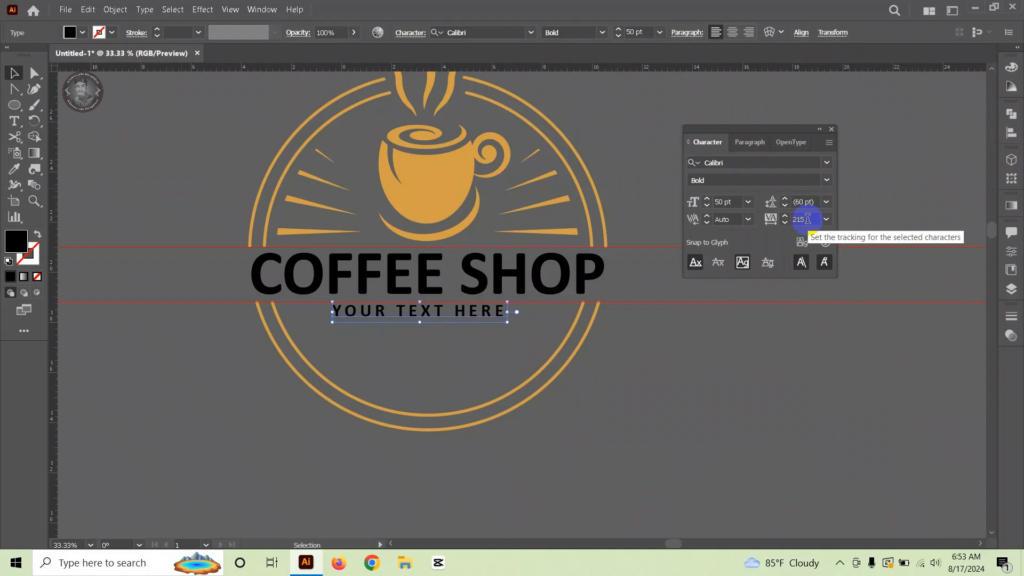
pyautogui.scroll(9, 808, 219)
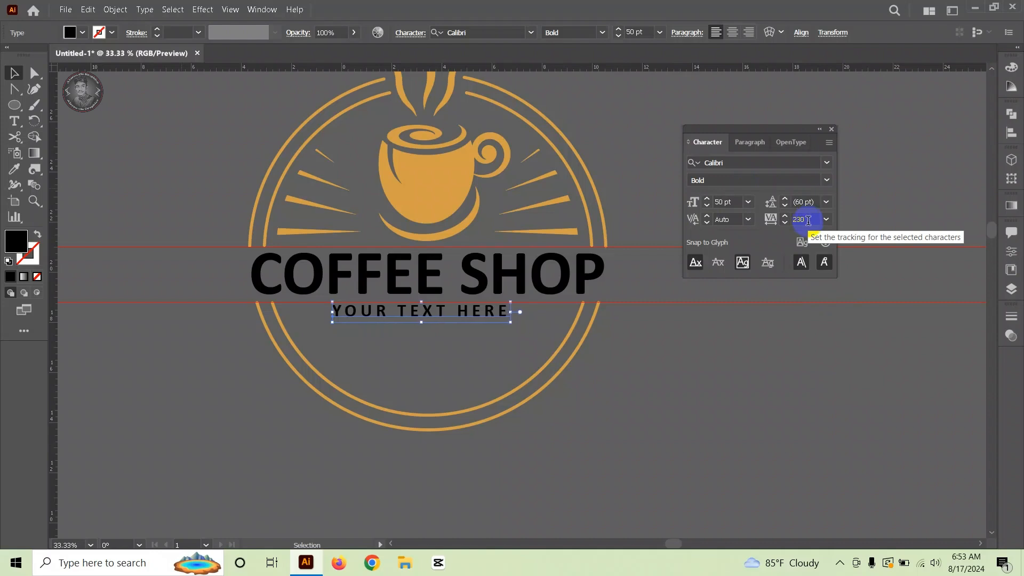
pyautogui.click(796, 221)
pyautogui.scroll(12, 802, 220)
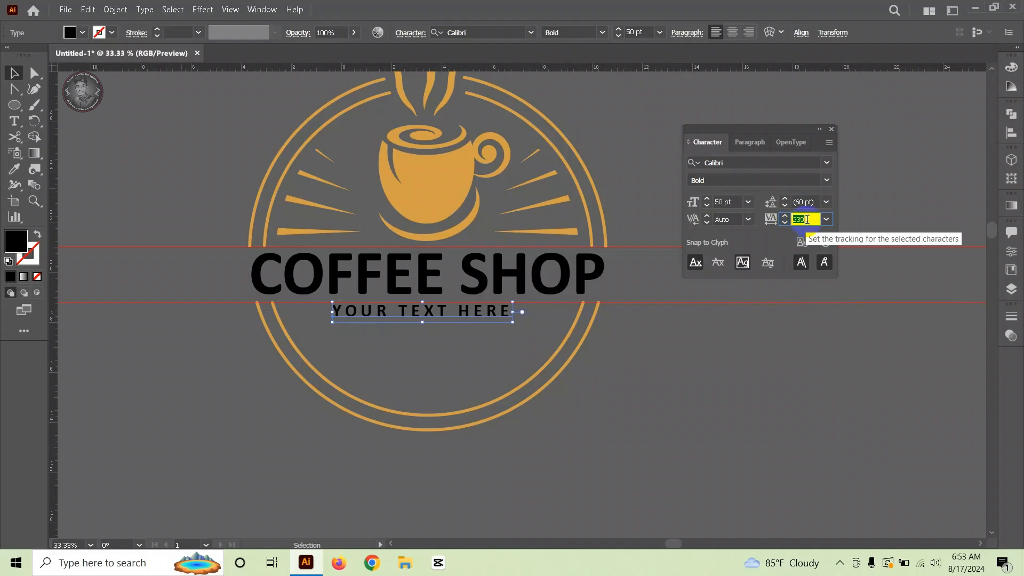
pyautogui.write('500')
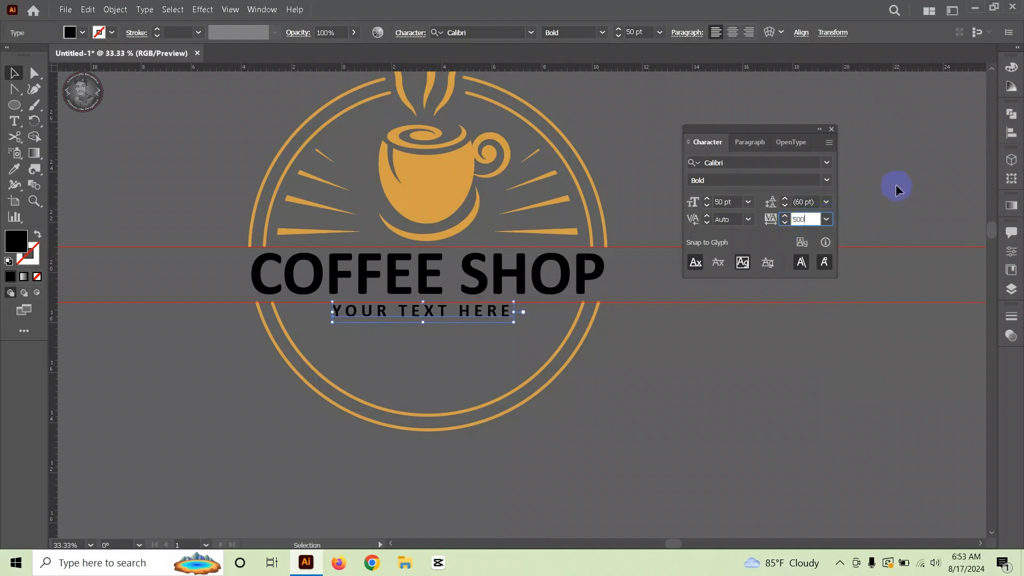
pyautogui.press('Return')
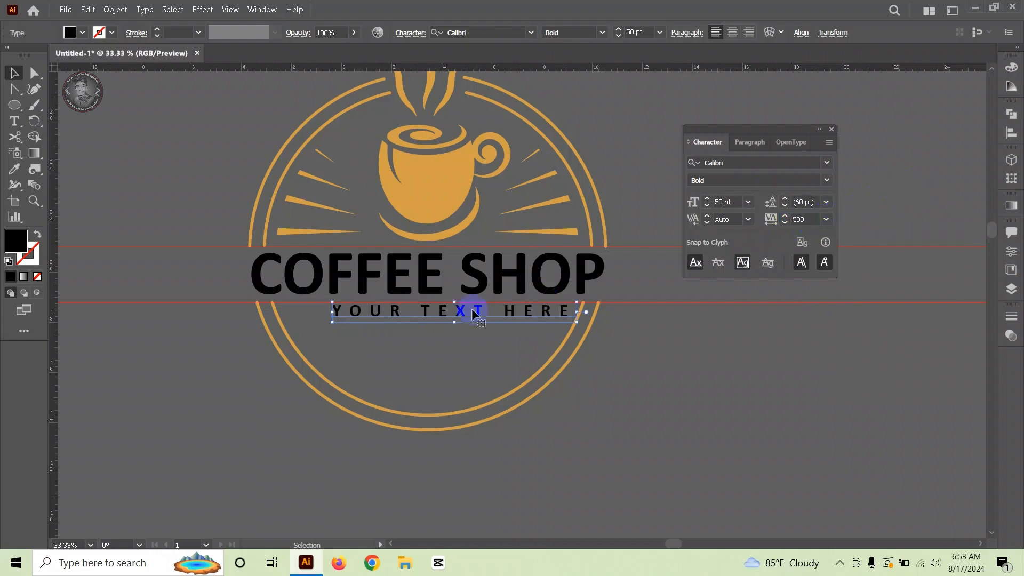
# Step: Move the YOUR TEXT HERE line to start at the inner ring's left edge and set its tracking to 756 so it spans the inner circle
pyautogui.moveTo(526, 313); pyautogui.dragTo(470, 315)
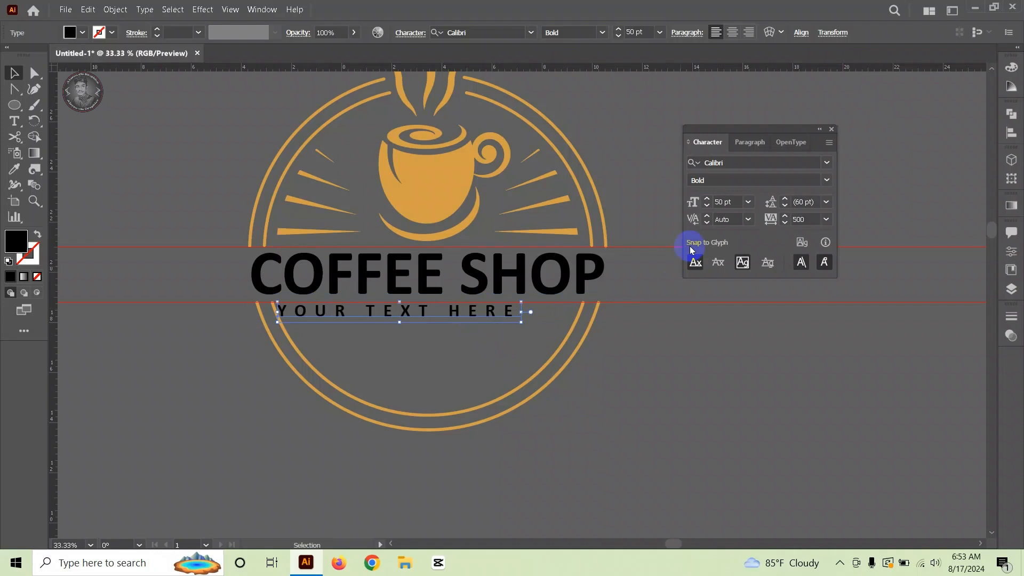
pyautogui.click(810, 219)
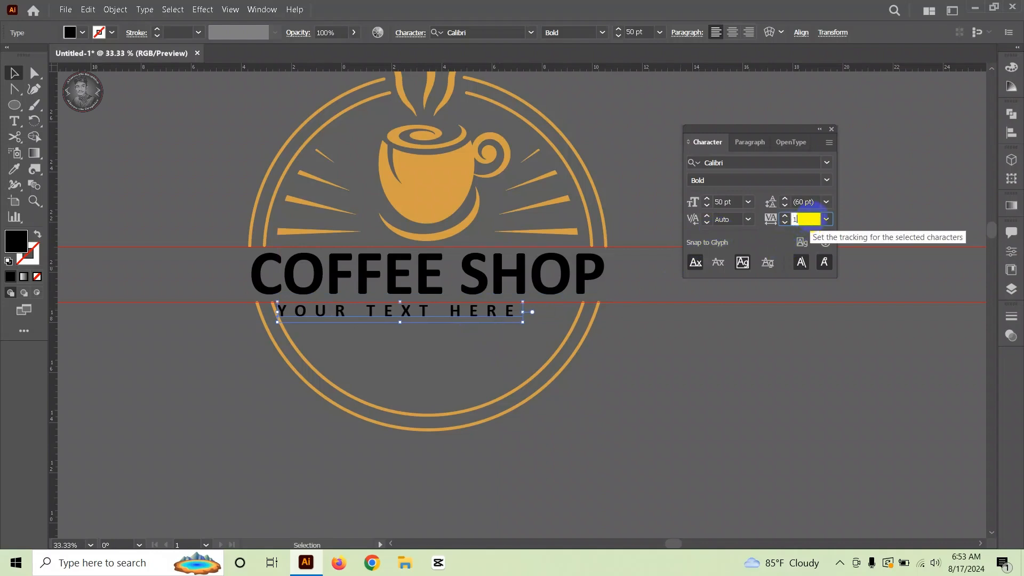
pyautogui.write('1000')
pyautogui.press('Return')
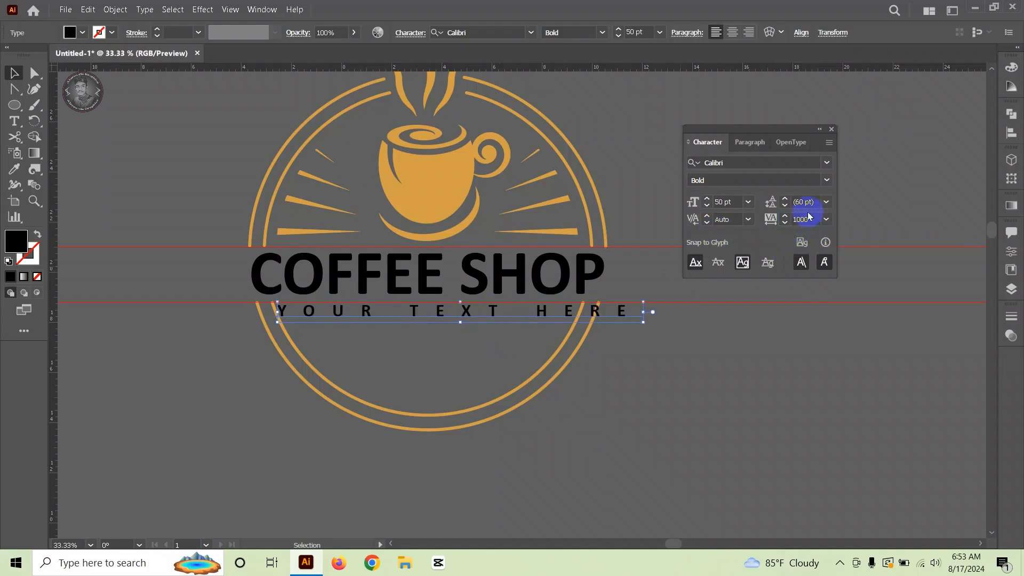
pyautogui.scroll(-11, 813, 219)
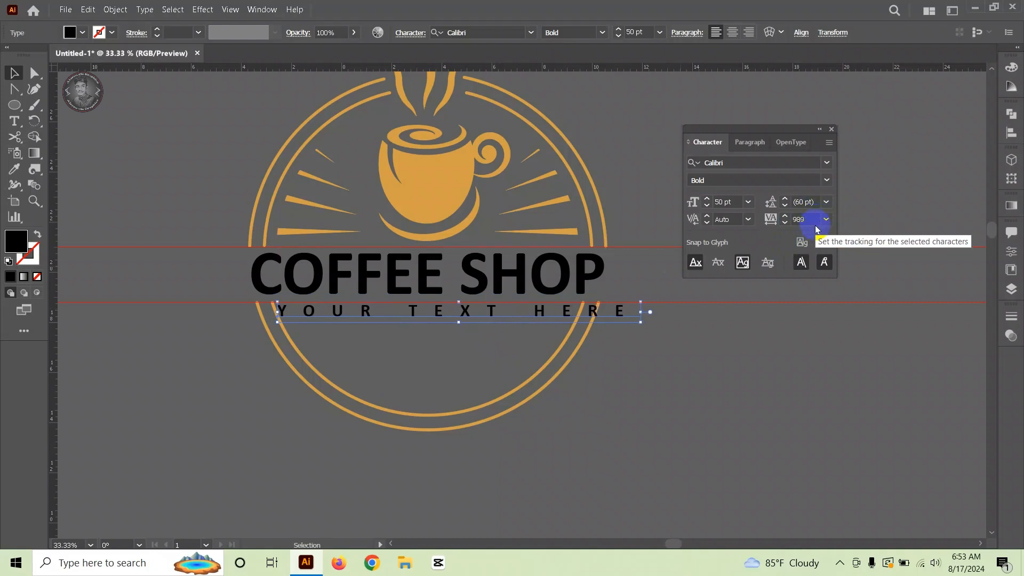
pyautogui.scroll(-2, 813, 224)
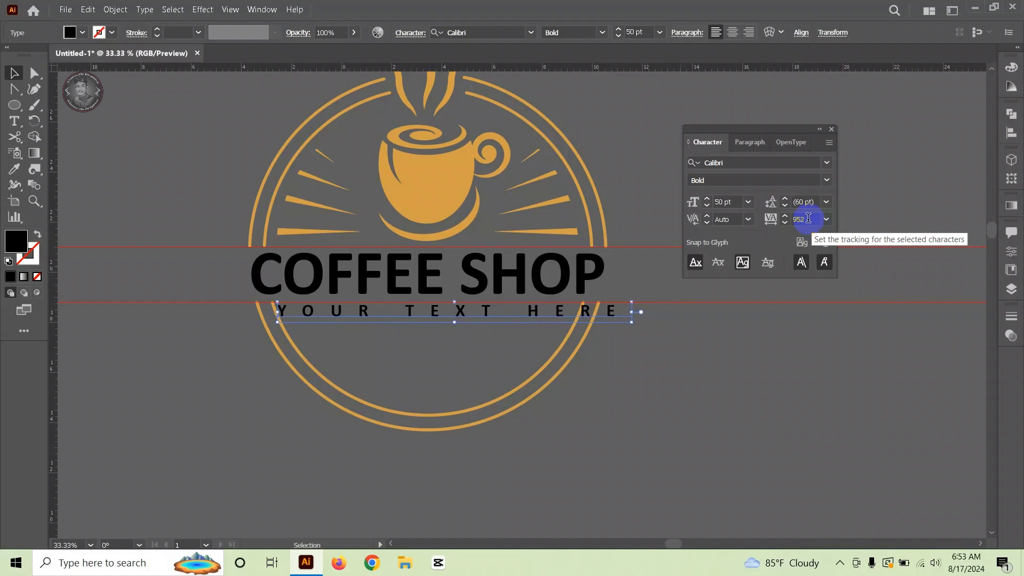
pyautogui.scroll(-7, 808, 218)
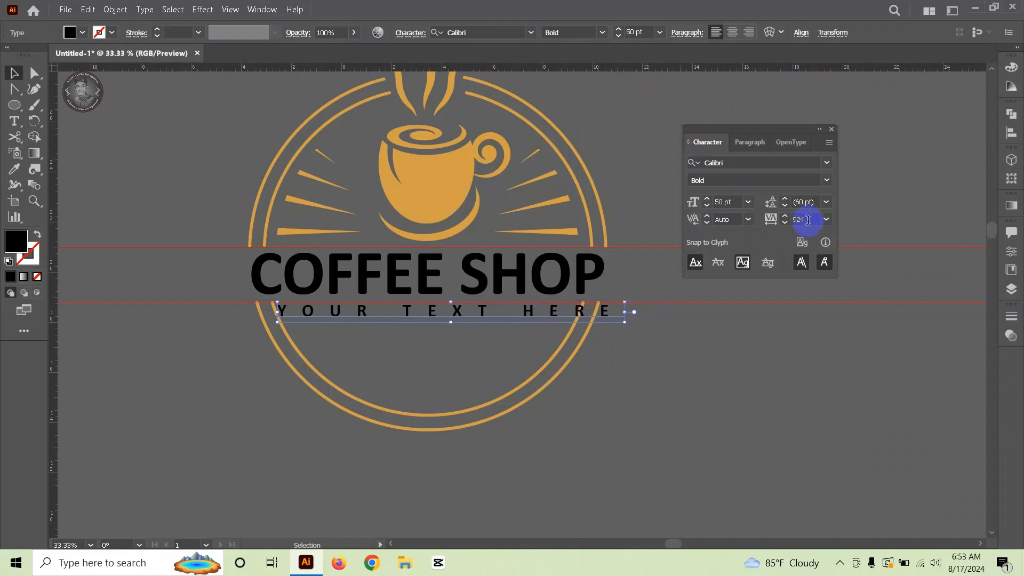
pyautogui.scroll(-6, 809, 219)
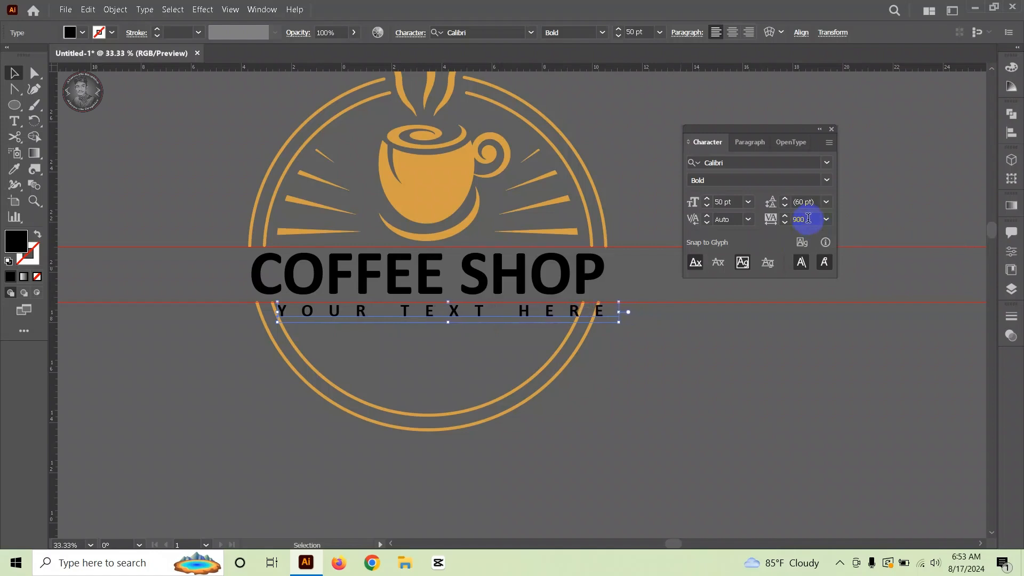
pyautogui.scroll(-20, 808, 219)
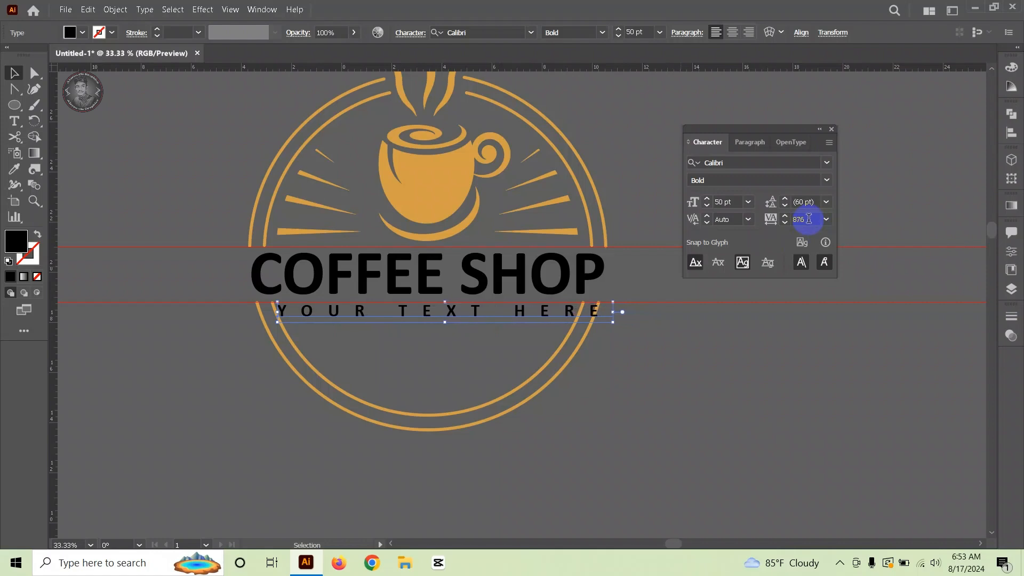
pyautogui.scroll(-20, 807, 219)
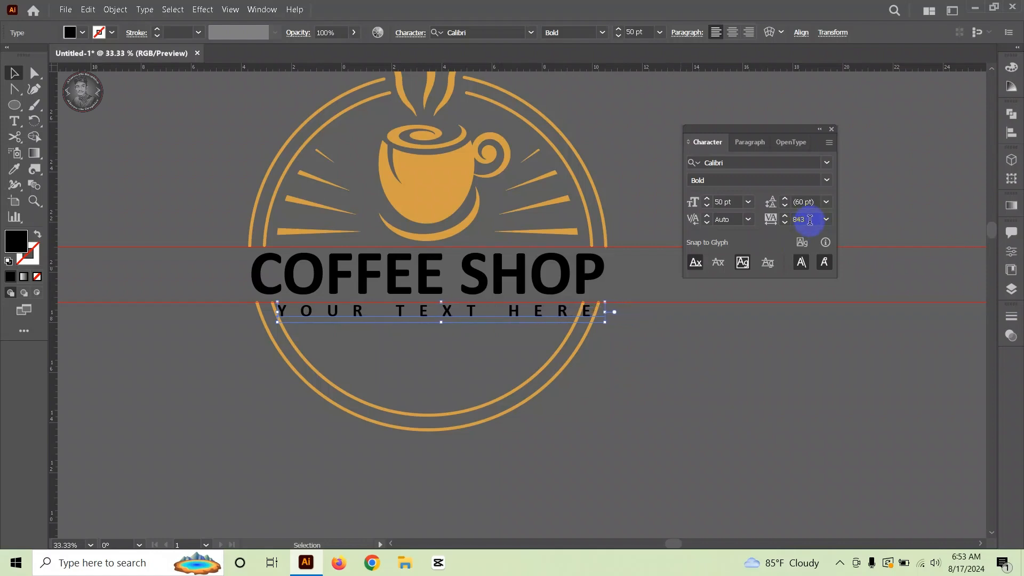
pyautogui.scroll(-15, 808, 220)
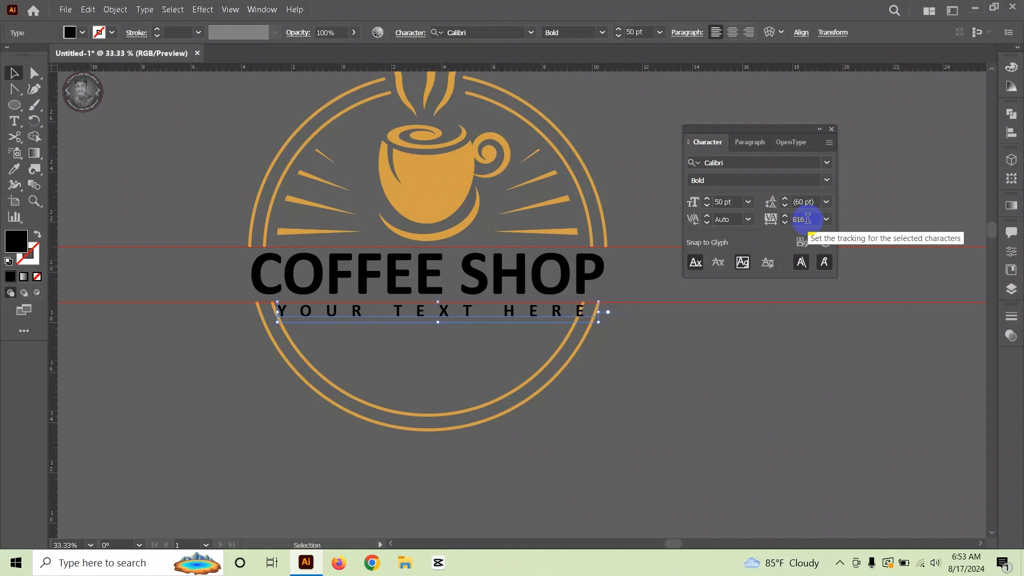
pyautogui.scroll(-20, 808, 219)
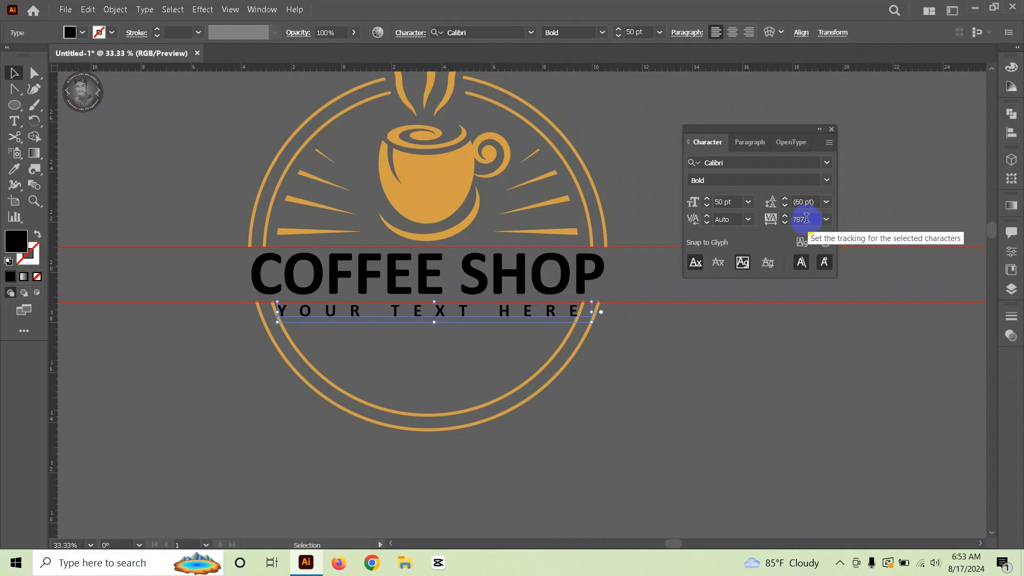
pyautogui.scroll(-9, 807, 218)
pyautogui.scroll(-20, 807, 220)
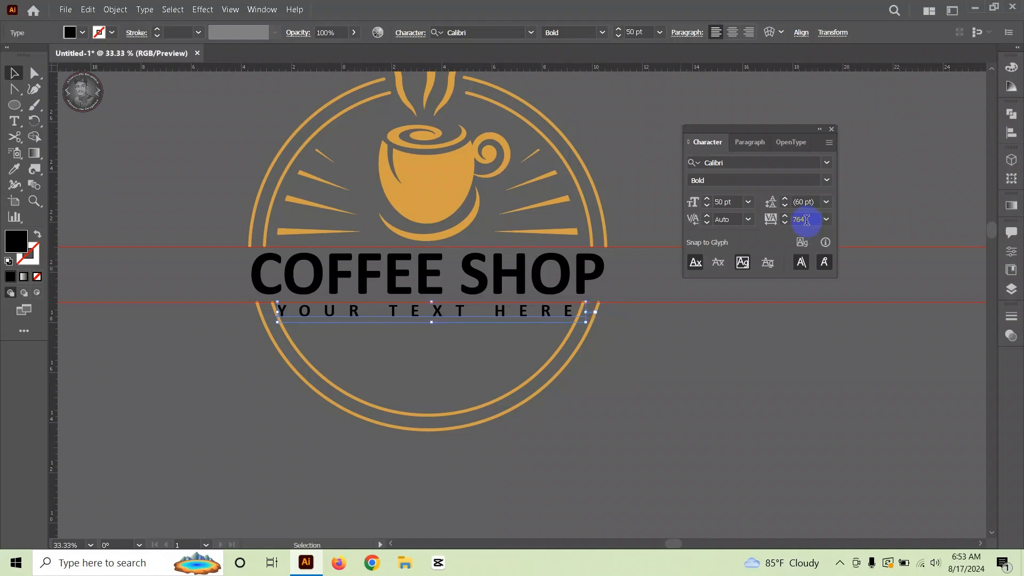
# Step: Nudge the YOUR TEXT HERE line slightly to the right to center it inside the inner ring, then deselect it
pyautogui.click(617, 443)
pyautogui.click(521, 308)
pyautogui.press('Right')
pyautogui.press('Right')
pyautogui.press('Right')
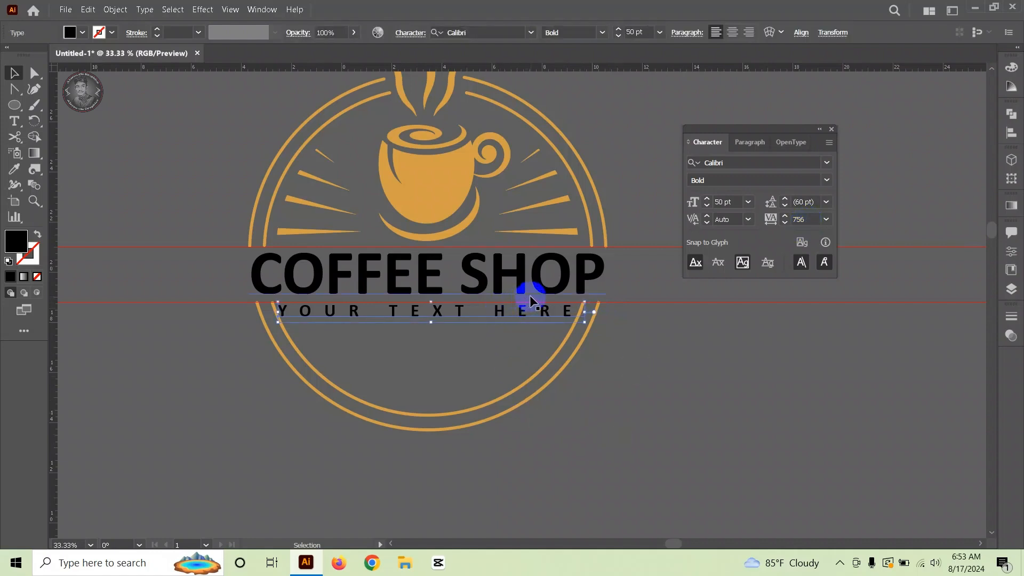
pyautogui.click(673, 355)
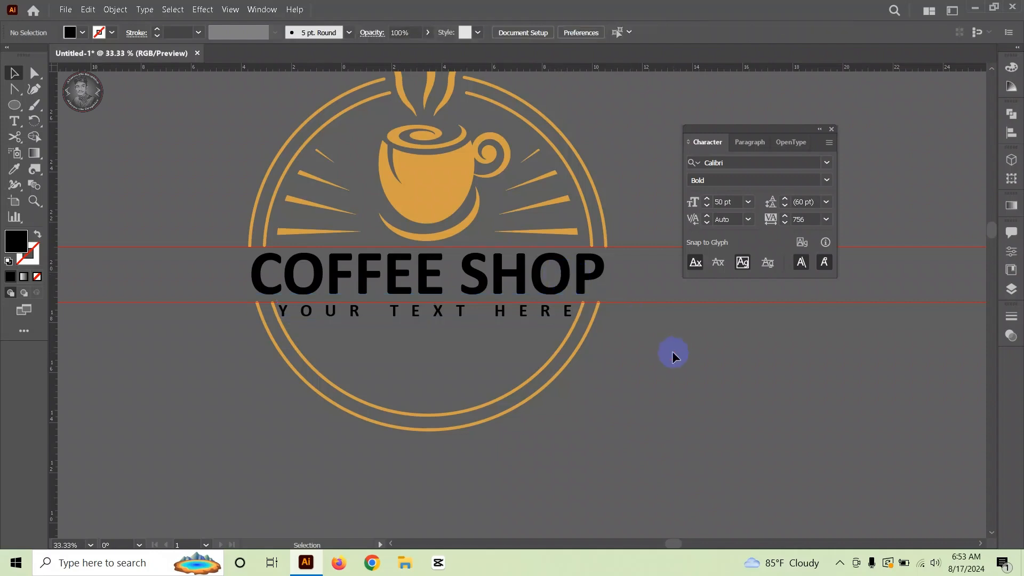
# Step: Ungroup the coffee bean set beside the poster and move one bean away toward the logo
pyautogui.scroll(-1, 298, 338)
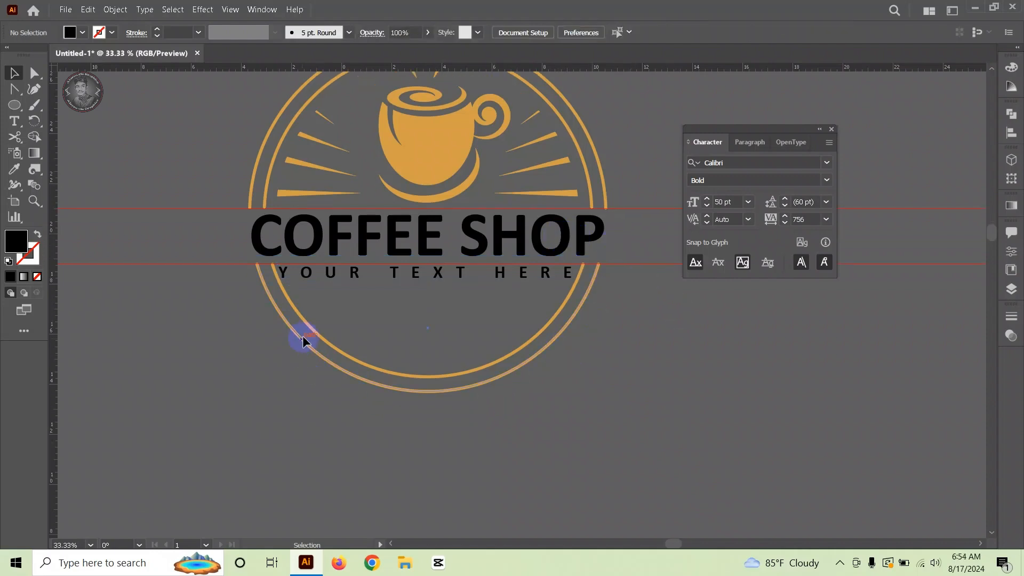
pyautogui.scroll(-6, 322, 302)
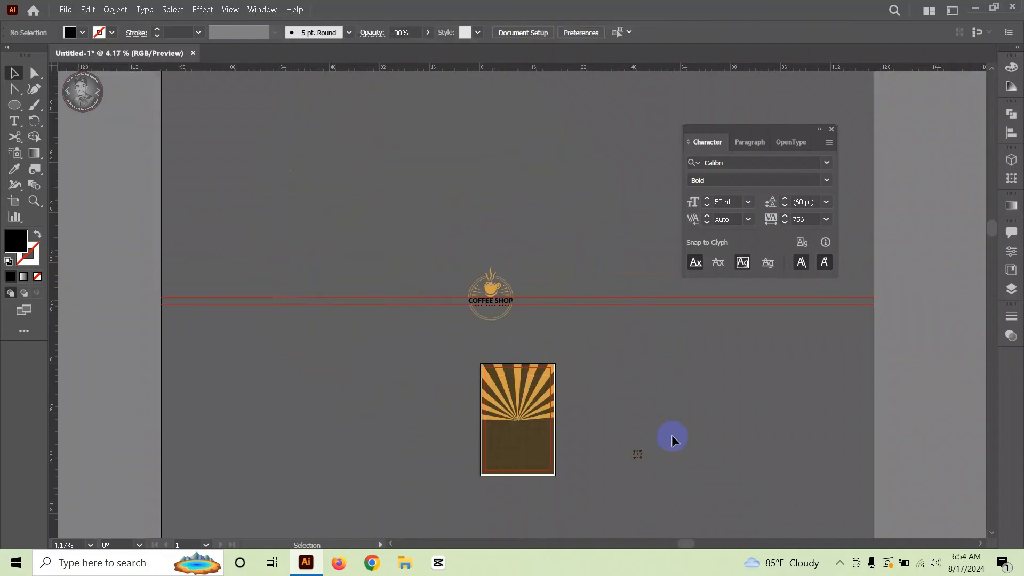
pyautogui.scroll(4, 640, 453)
pyautogui.click(649, 462)
pyautogui.rightClick(649, 456)
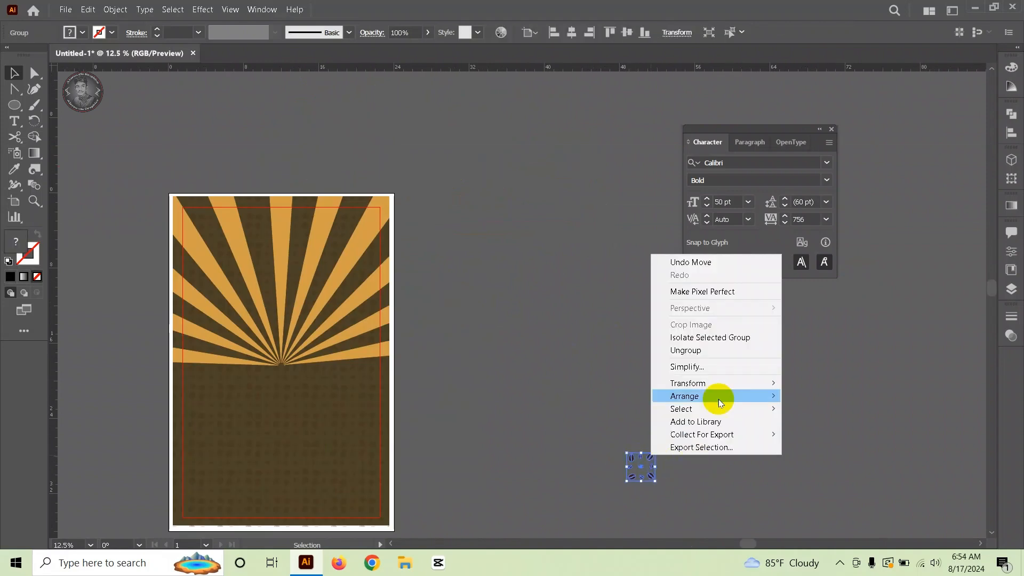
pyautogui.click(701, 378)
pyautogui.click(643, 462)
pyautogui.moveTo(643, 462); pyautogui.dragTo(179, 87)
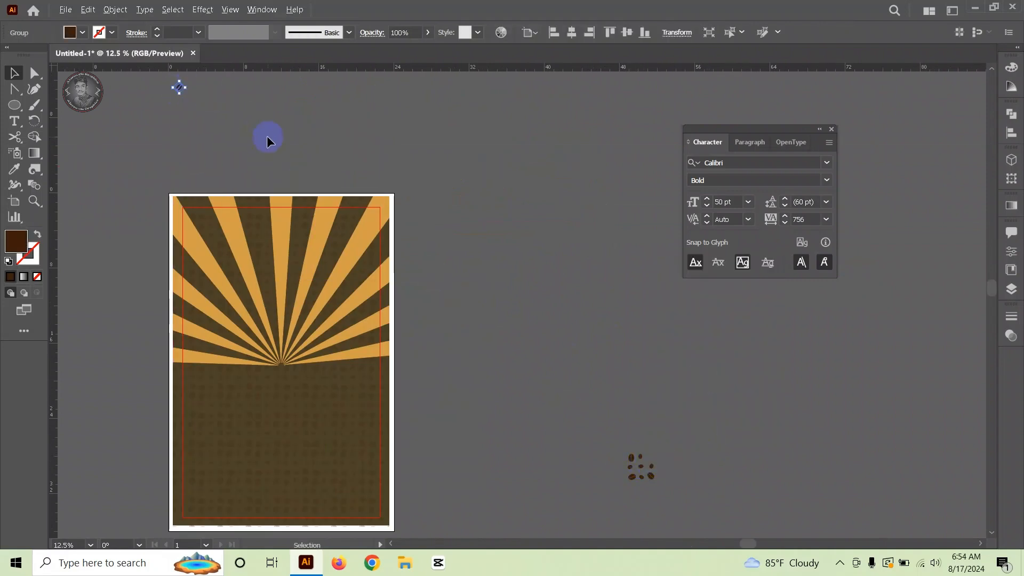
pyautogui.click(315, 169)
pyautogui.moveTo(279, 117); pyautogui.dragTo(478, 317)
# Step: Place two differently rotated coffee beans in the lower part of the circle and enlarge them together to about 2.9 by 1.9 in
pyautogui.scroll(4, 376, 250)
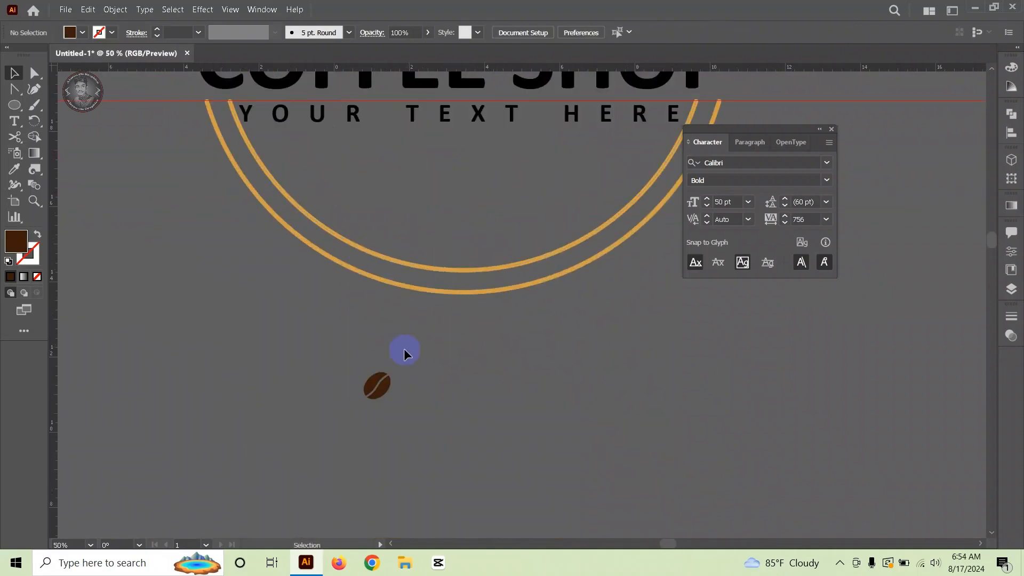
pyautogui.moveTo(382, 385); pyautogui.dragTo(466, 238)
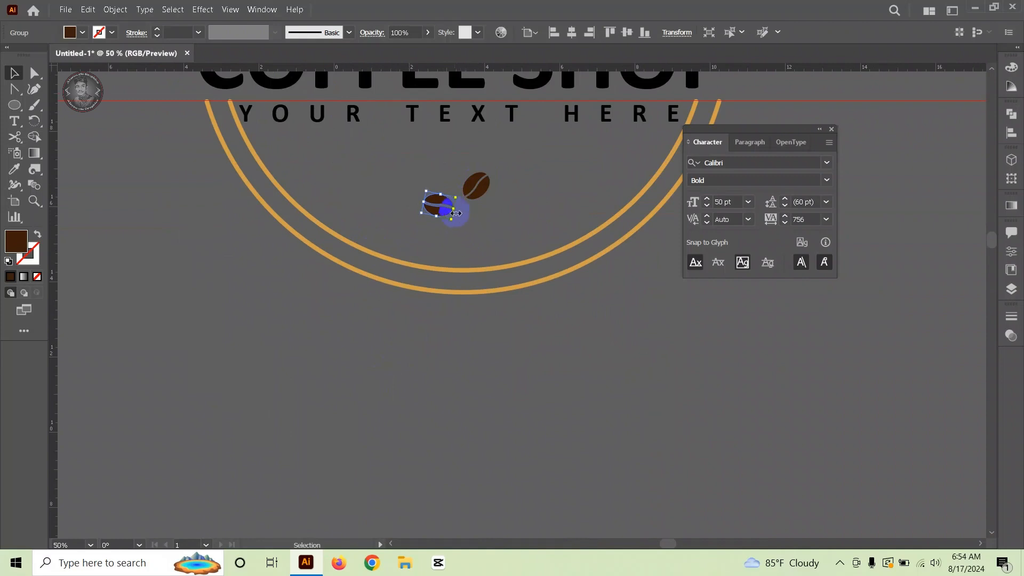
pyautogui.click(475, 188)
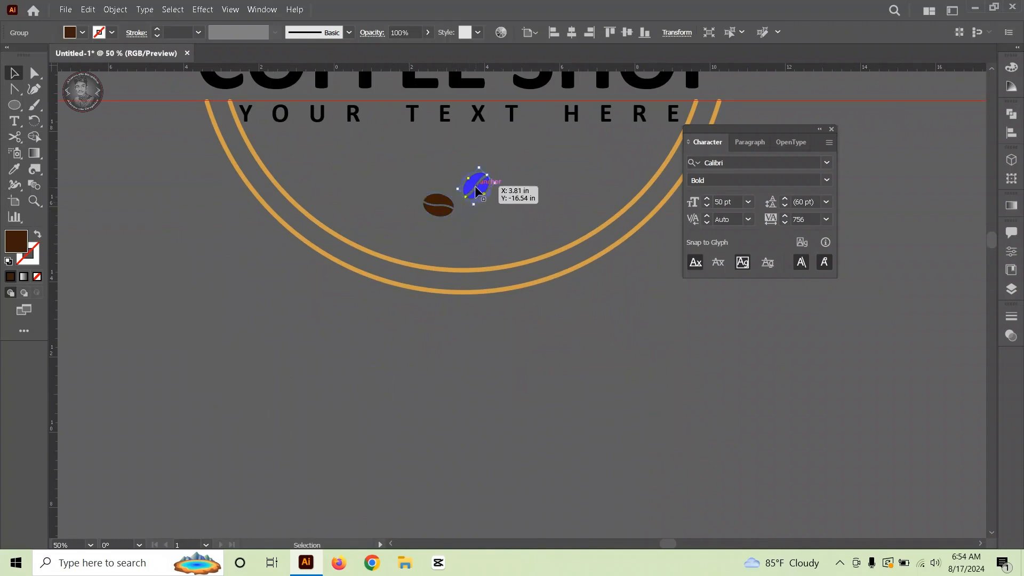
pyautogui.keyDown('shift'); pyautogui.click(446, 203); pyautogui.keyUp('shift')
pyautogui.moveTo(456, 216); pyautogui.dragTo(469, 245)
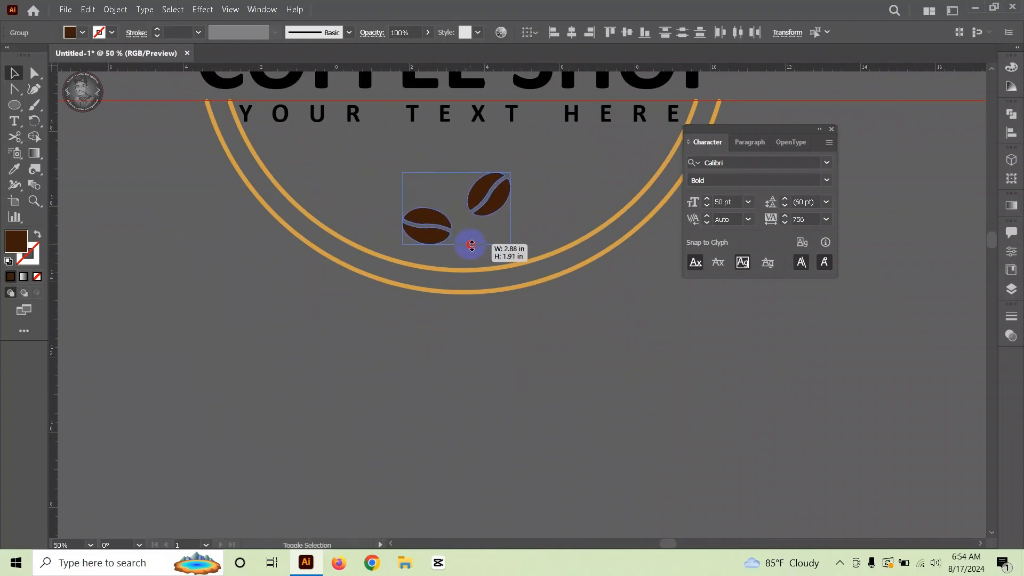
# Step: Add a small coffee bean on each side of the two large beans, inside the lower part of the circle
pyautogui.moveTo(481, 201); pyautogui.dragTo(310, 155)
pyautogui.click(515, 178)
pyautogui.scroll(-2, 398, 209)
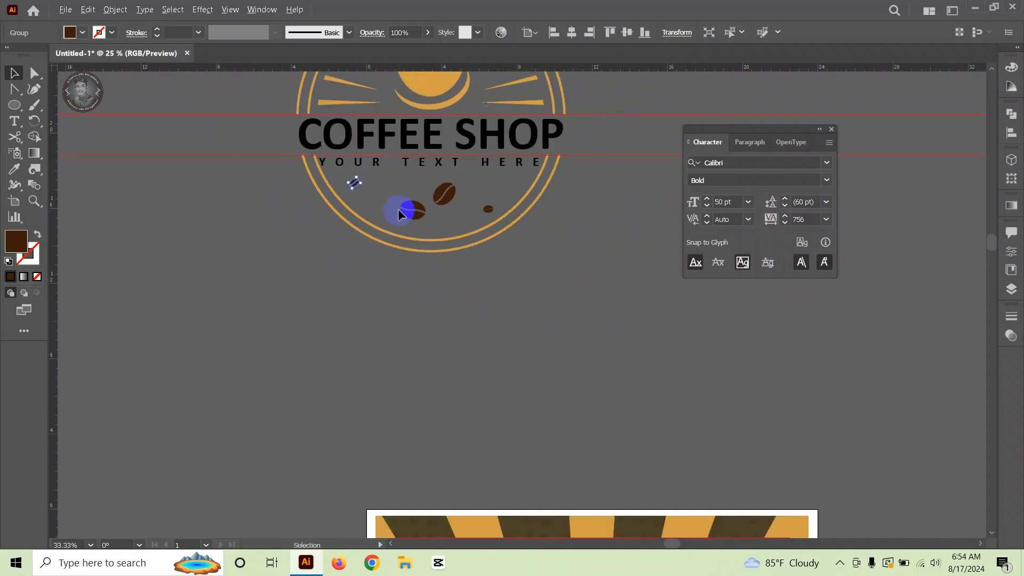
# Step: Select the entire logo and expand its objects, fills and strokes
pyautogui.scroll(3, 459, 224)
pyautogui.scroll(3, 448, 229)
pyautogui.scroll(-2, 429, 208)
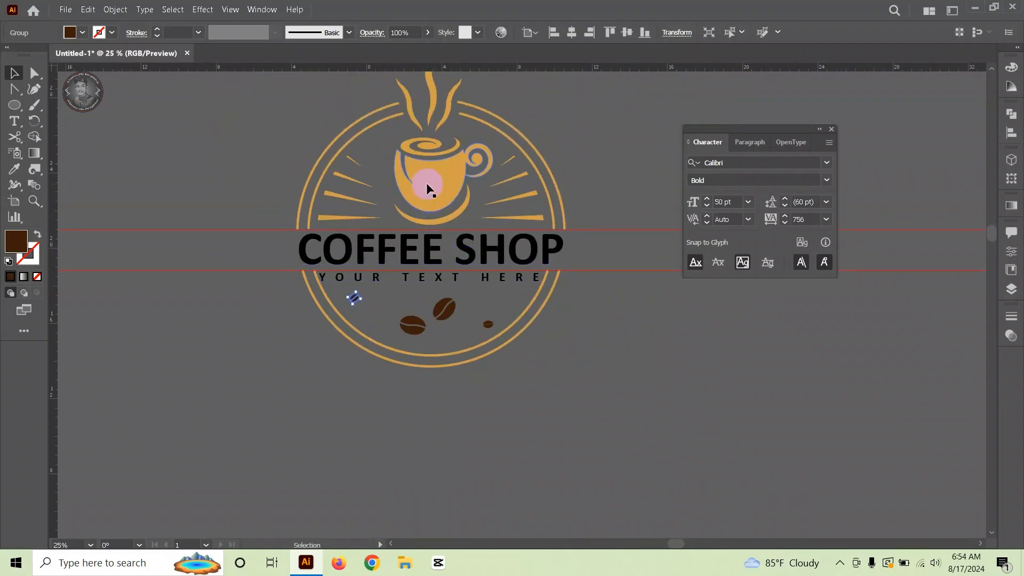
pyautogui.scroll(3, 331, 128)
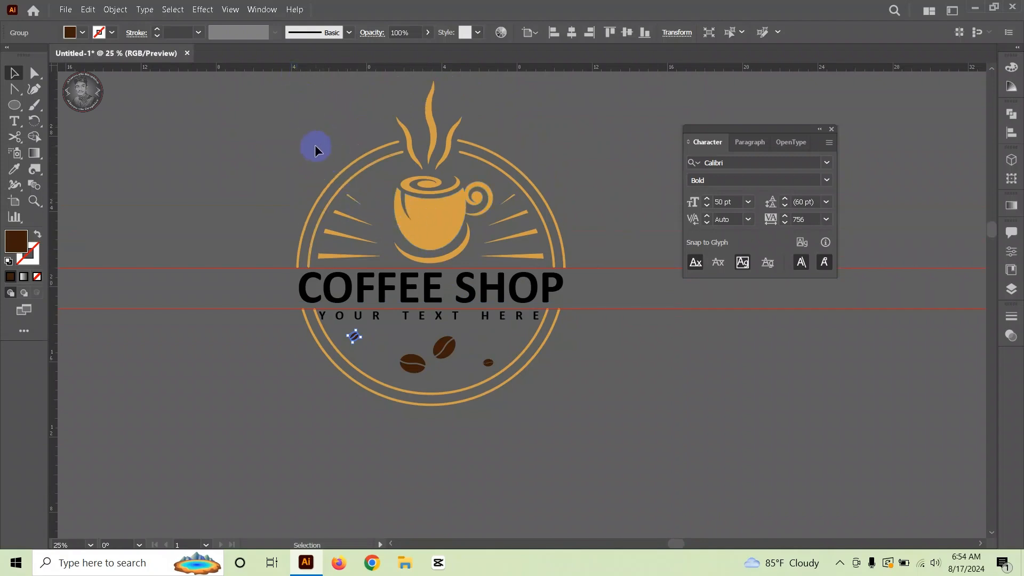
pyautogui.hotkey('ctrl', 'a')
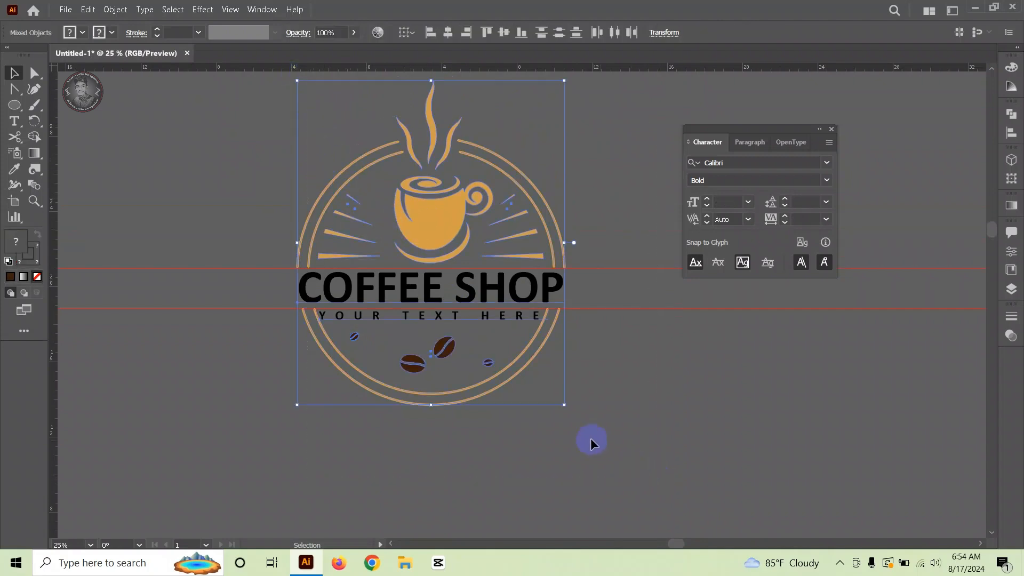
pyautogui.click(110, 12)
pyautogui.click(144, 150)
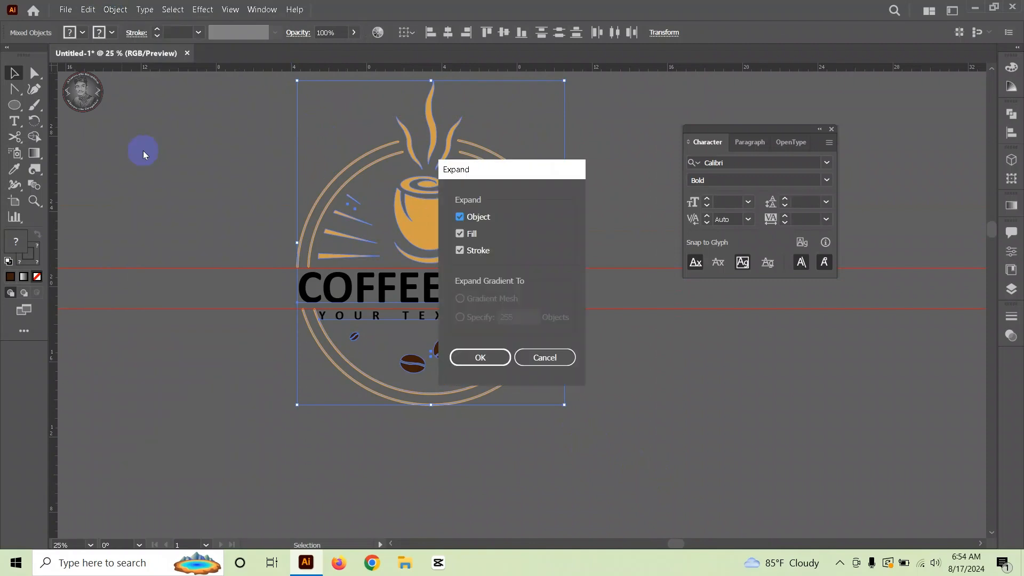
pyautogui.click(480, 358)
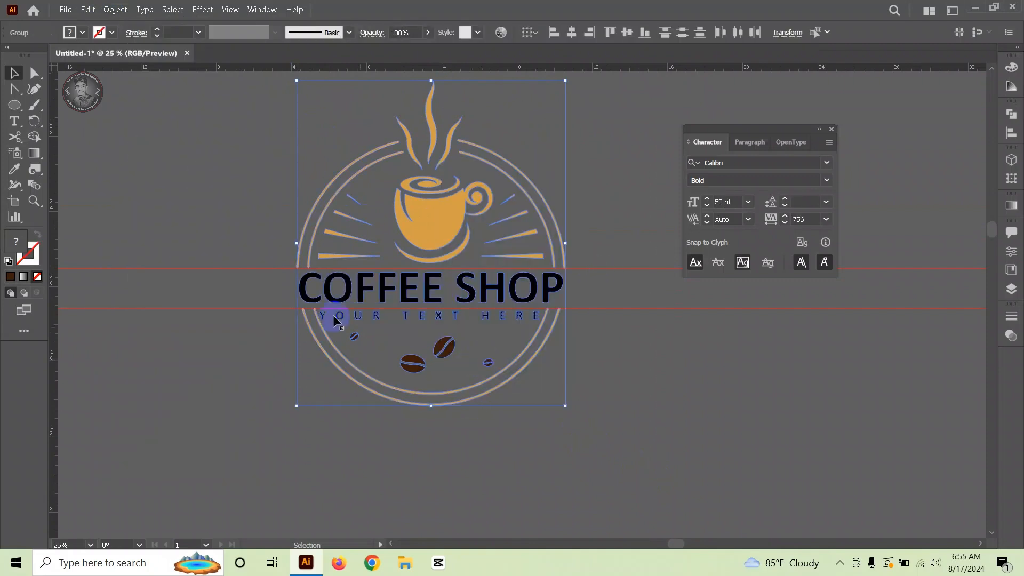
# Step: Run Expand once more on the selected logo artwork and deselect it
pyautogui.click(115, 9)
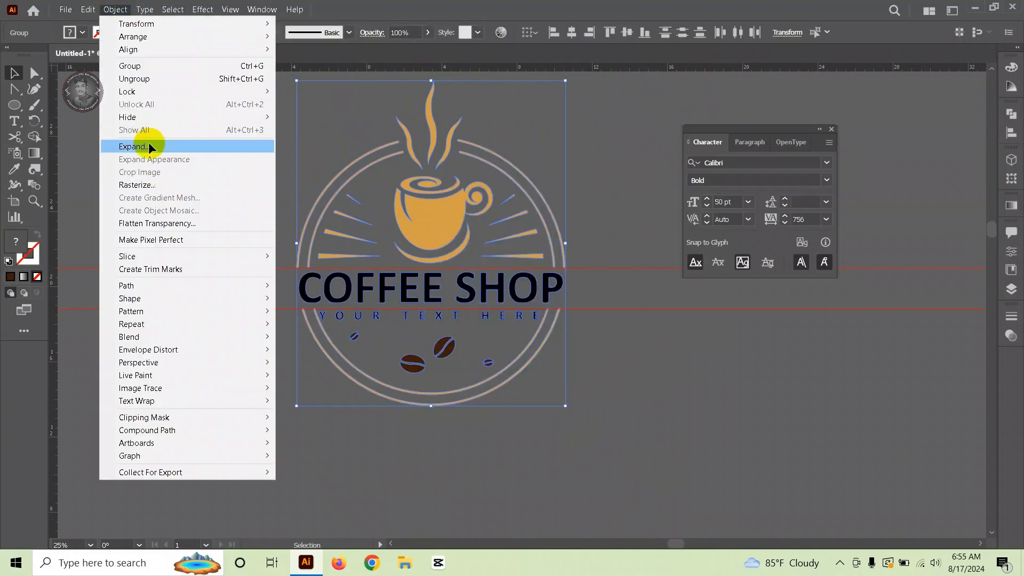
pyautogui.click(479, 313)
pyautogui.click(184, 189)
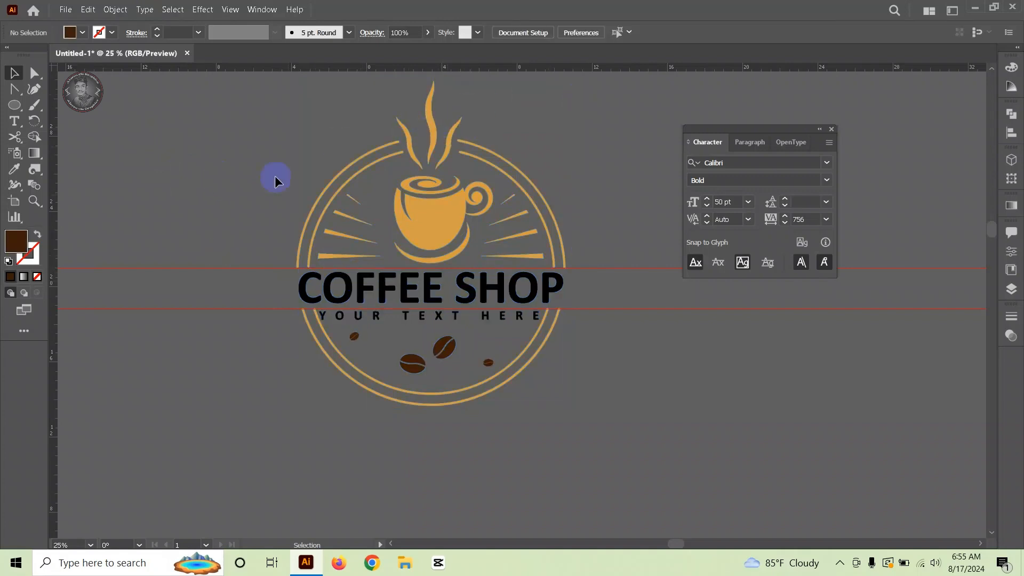
# Step: Select the whole logo and set its fill to a dark brown of R 70, G 5, B 0
pyautogui.moveTo(241, 124); pyautogui.dragTo(564, 399)
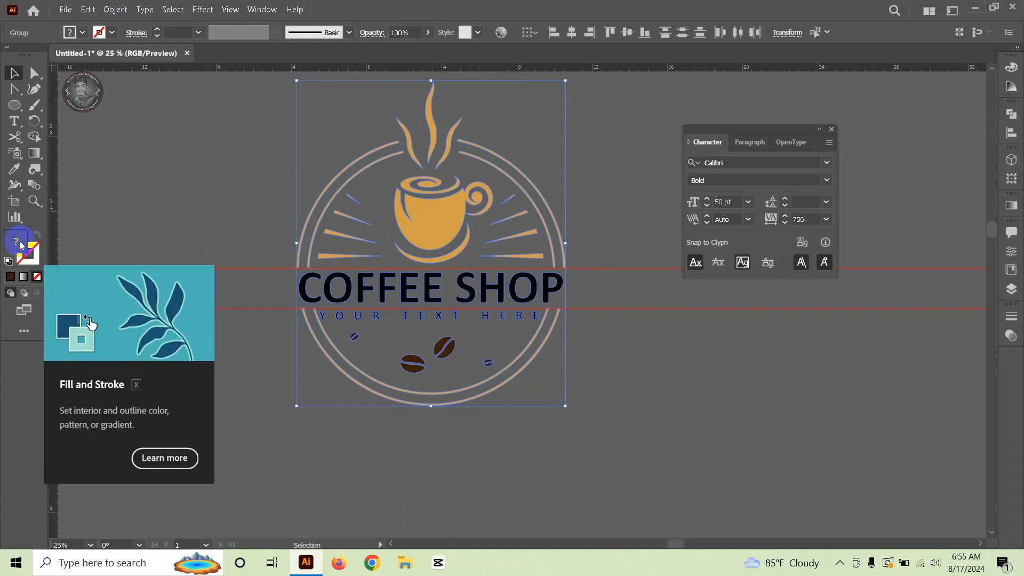
pyautogui.click(1011, 67)
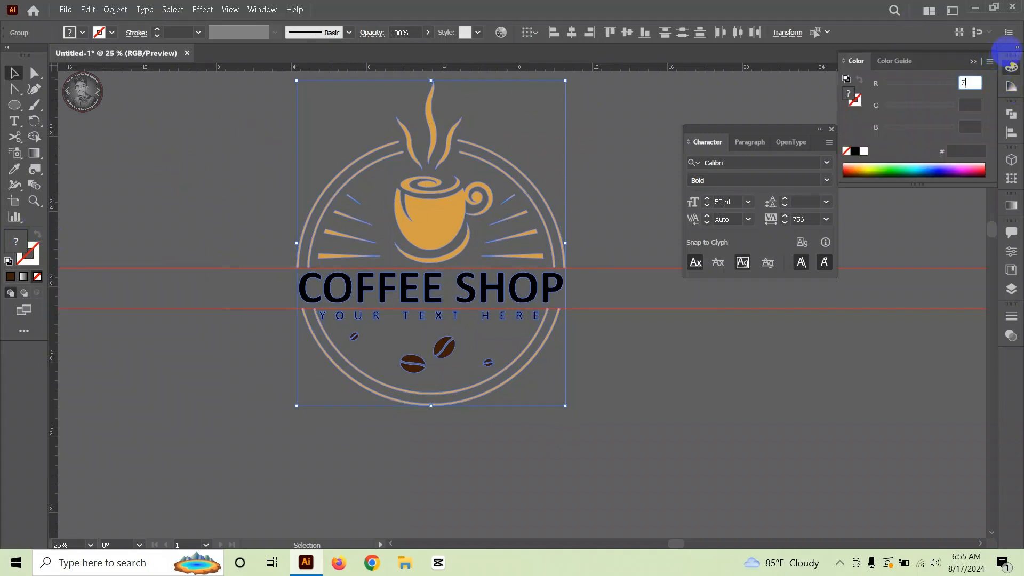
pyautogui.click(972, 105)
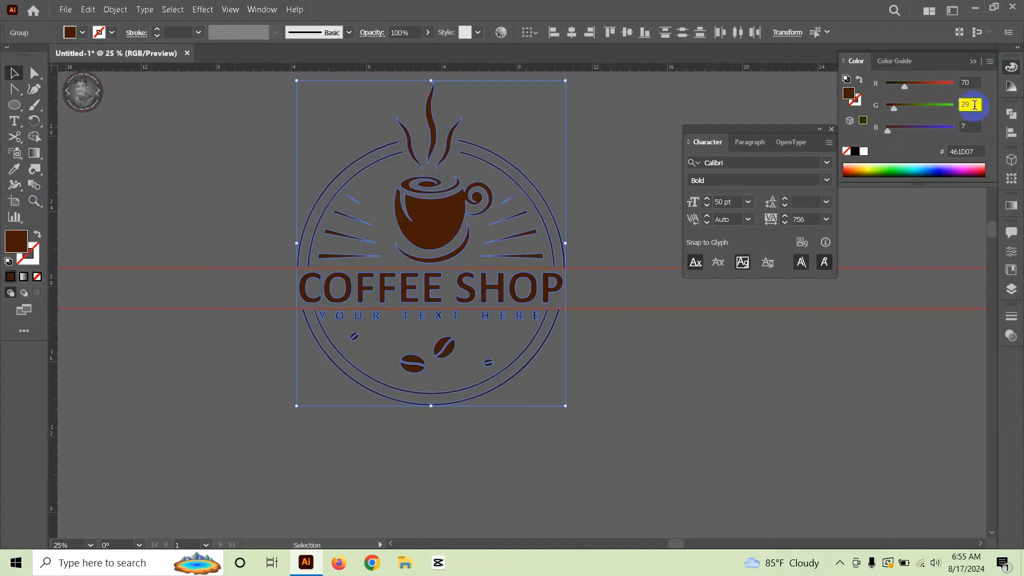
pyautogui.write('255')
pyautogui.click(973, 127)
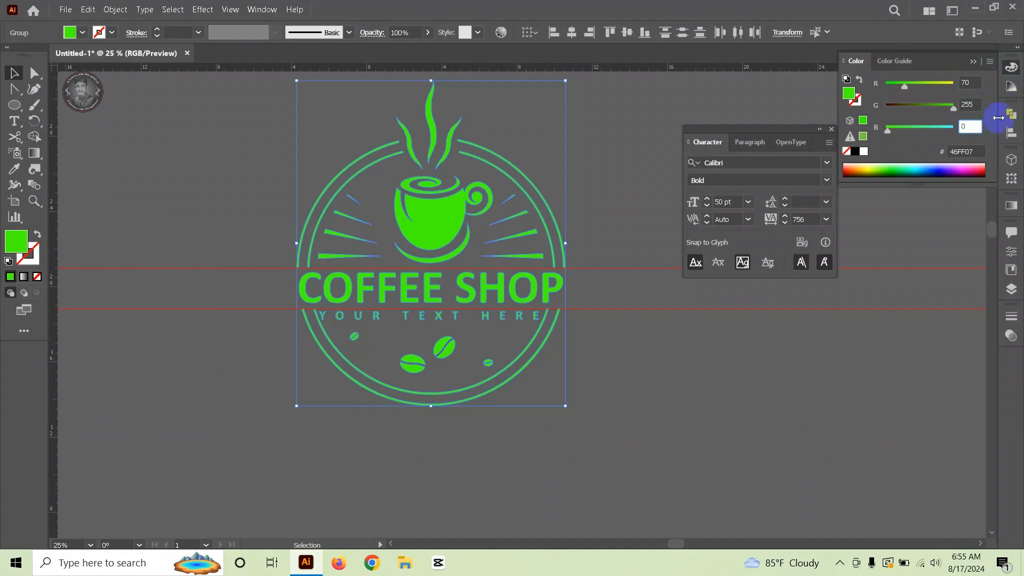
pyautogui.click(970, 105)
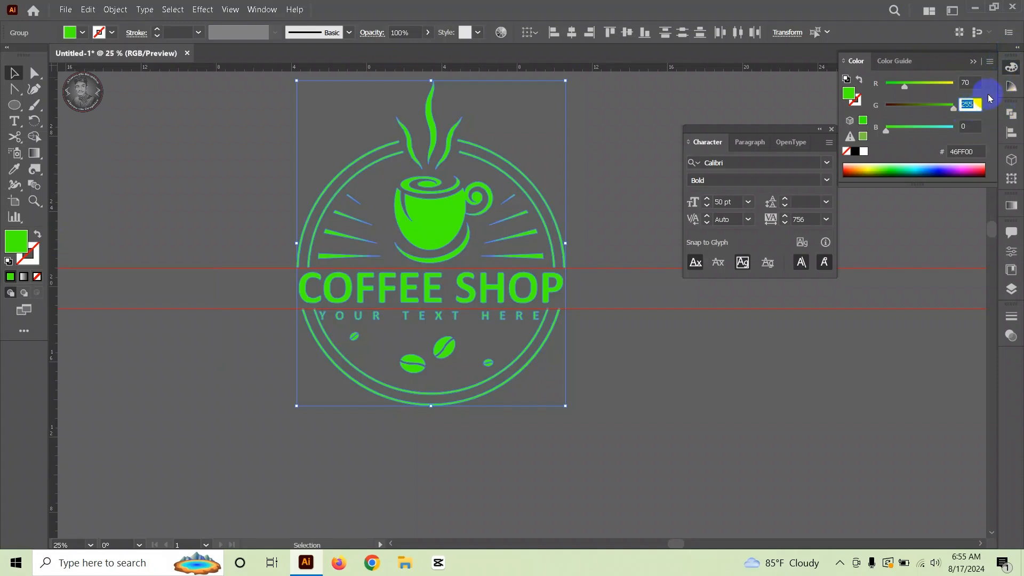
pyautogui.click(973, 122)
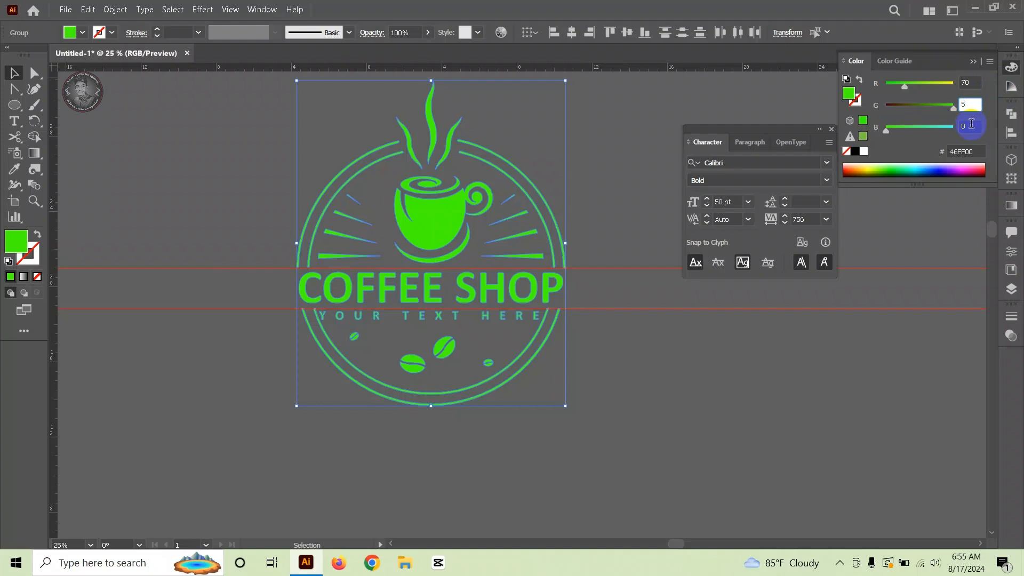
pyautogui.click(972, 124)
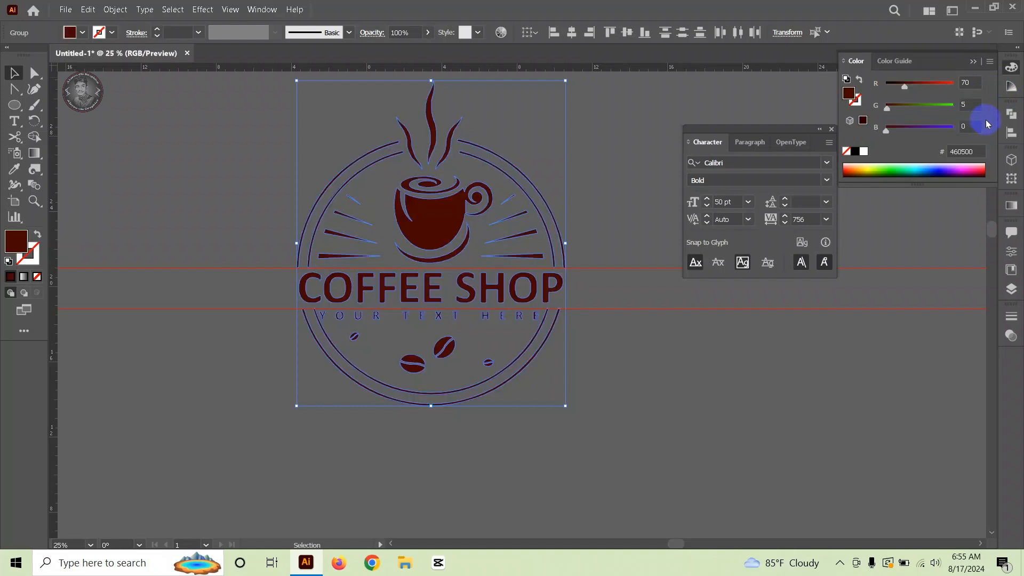
pyautogui.click(140, 138)
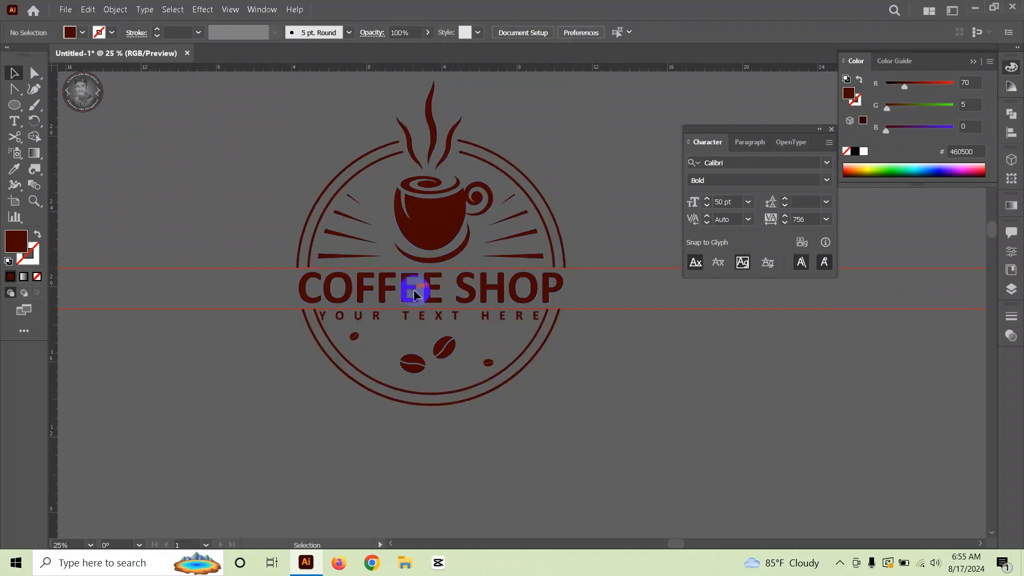
# Step: Draw a filled circle about 12.54 in across, centred on the logo, and send it to the back
pyautogui.scroll(3, 416, 288)
pyautogui.click(15, 107)
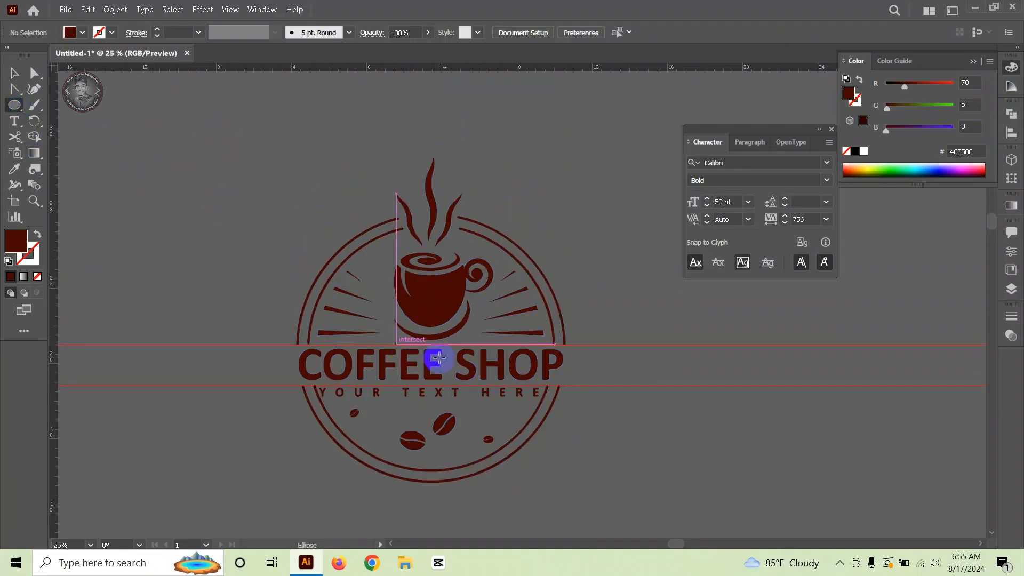
pyautogui.scroll(-2, 430, 348)
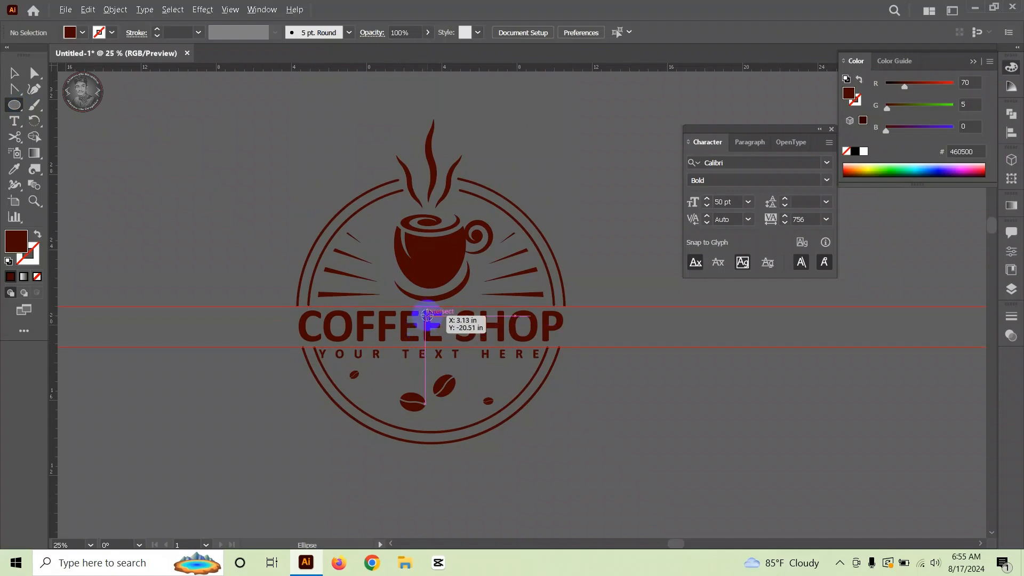
pyautogui.moveTo(427, 310); pyautogui.dragTo(545, 424)
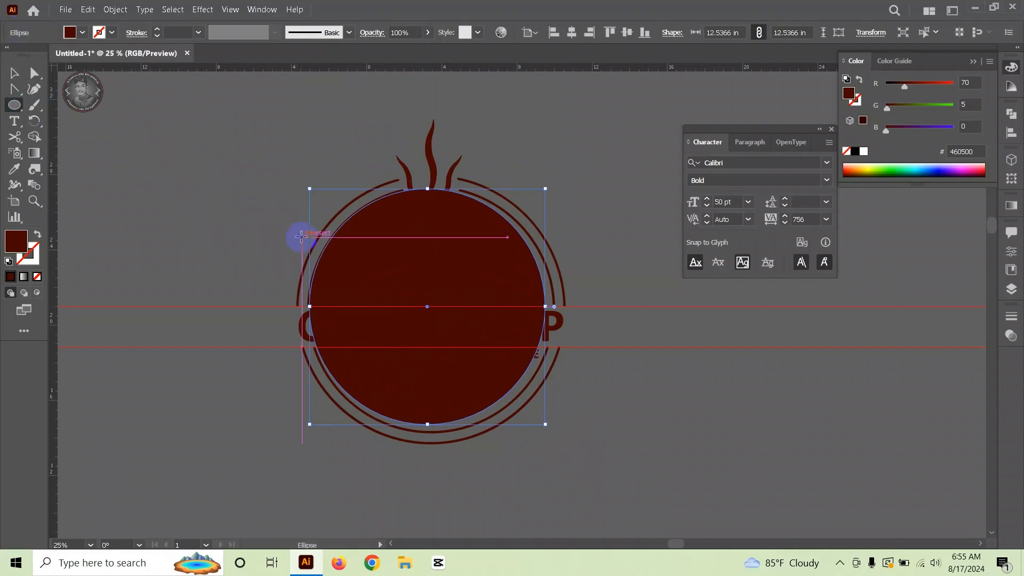
pyautogui.rightClick(361, 291)
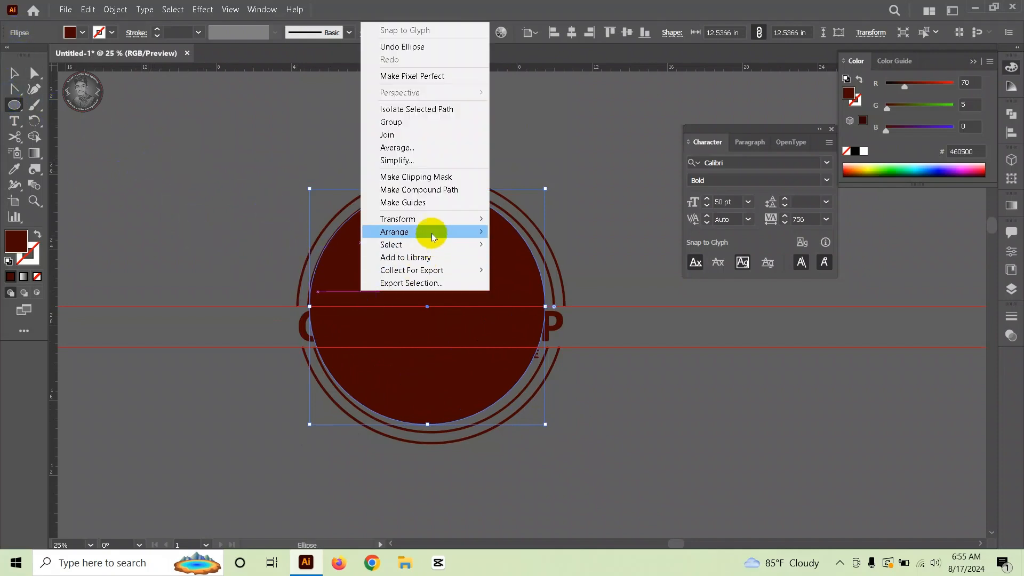
pyautogui.click(552, 269)
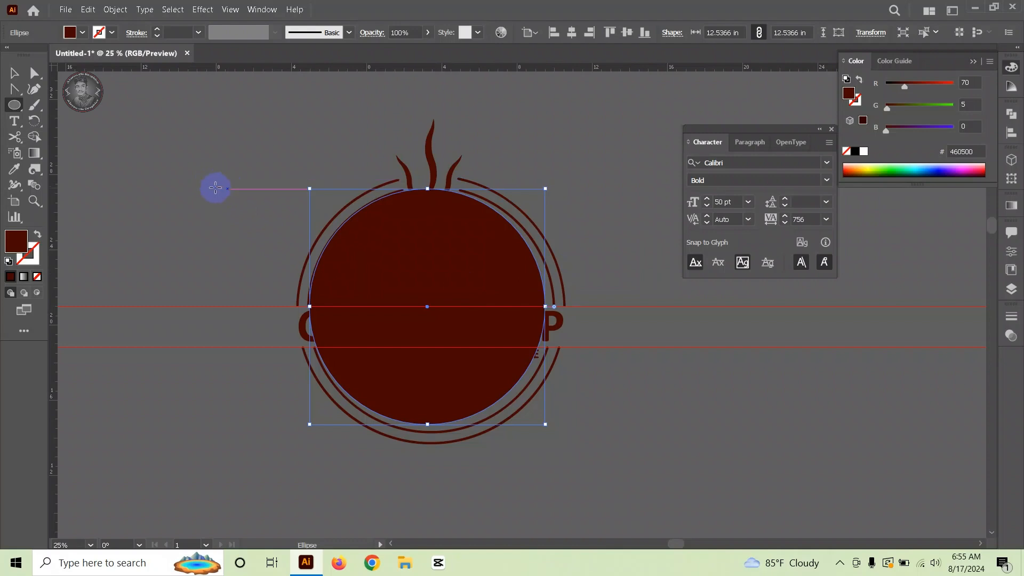
# Step: Set the background circle's fill to a salmon pink of R 255, G 155, B 140
pyautogui.click(878, 162)
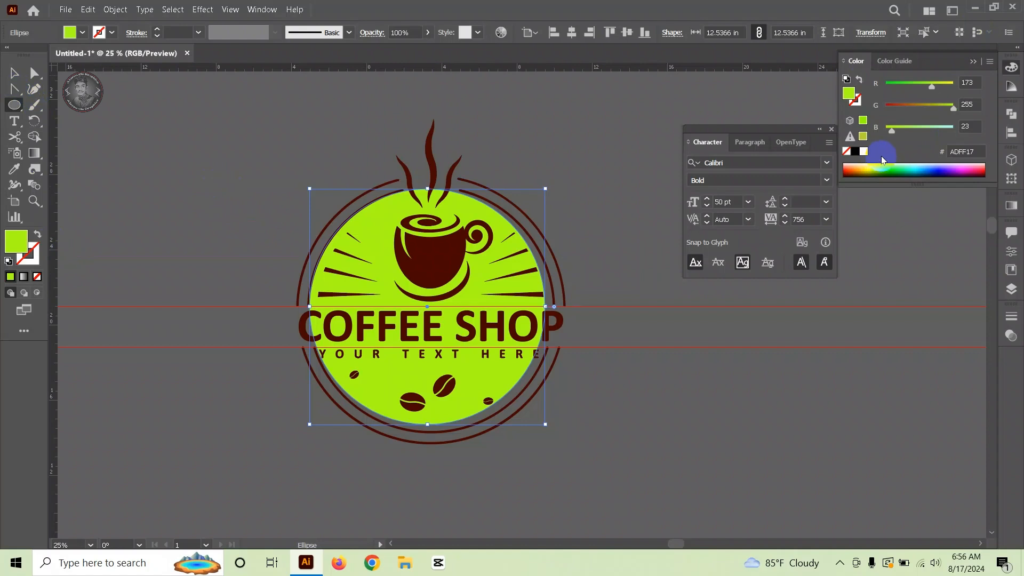
pyautogui.click(968, 82)
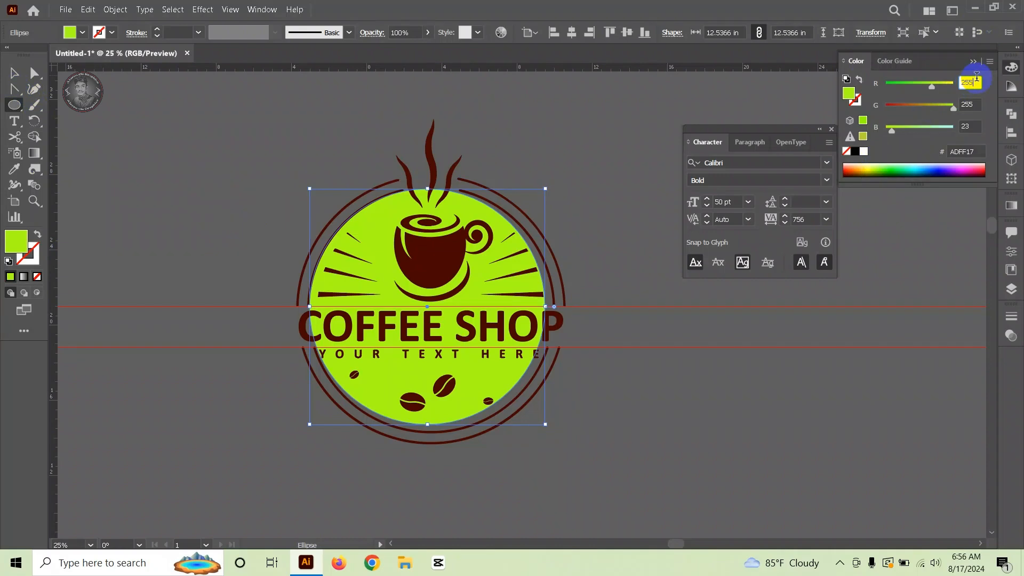
pyautogui.click(969, 104)
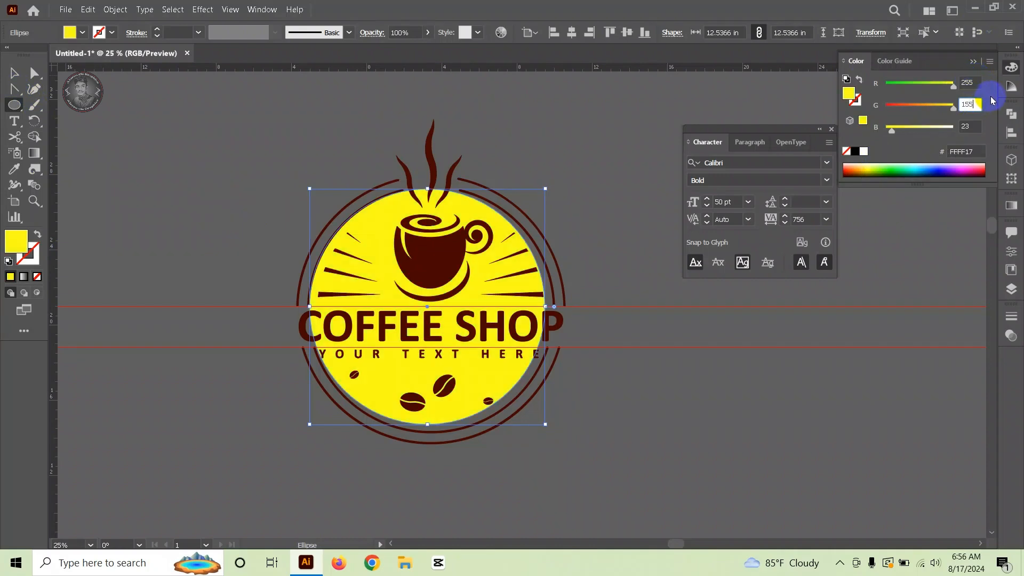
pyautogui.click(969, 126)
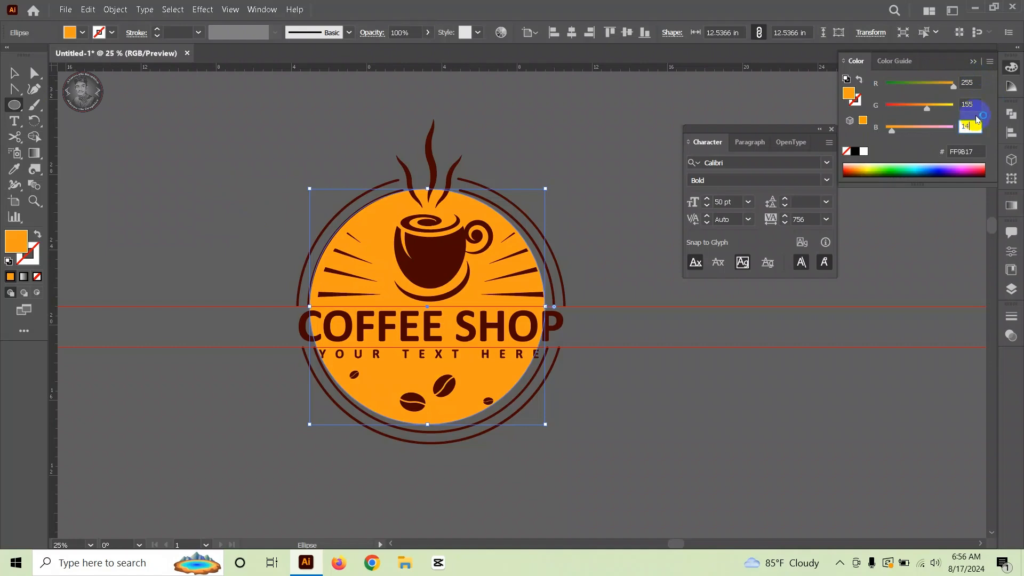
pyautogui.write('140')
pyautogui.press('Return')
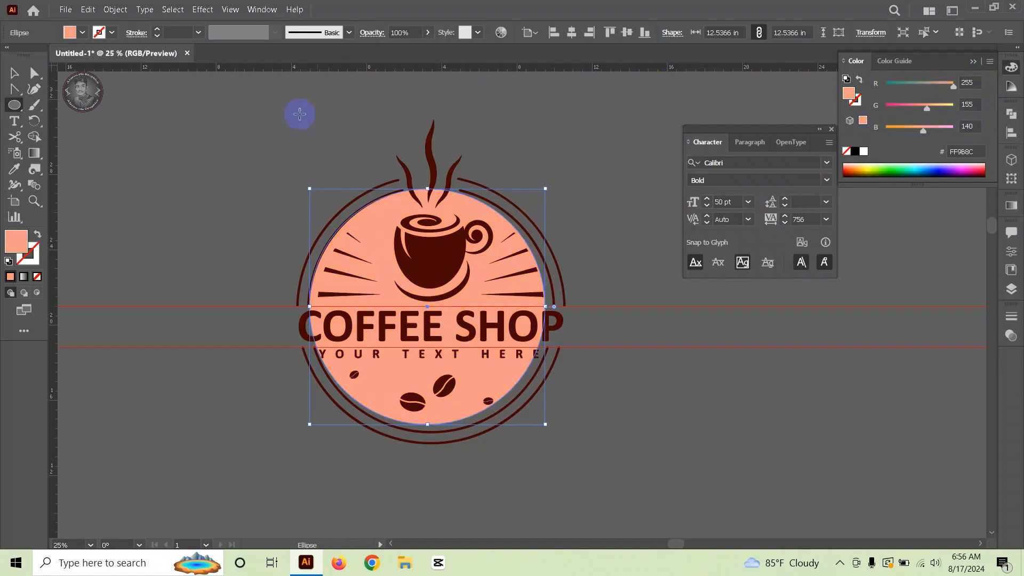
# Step: Hide the salmon background circle to leave only the dark brown logo artwork in view
pyautogui.click(14, 74)
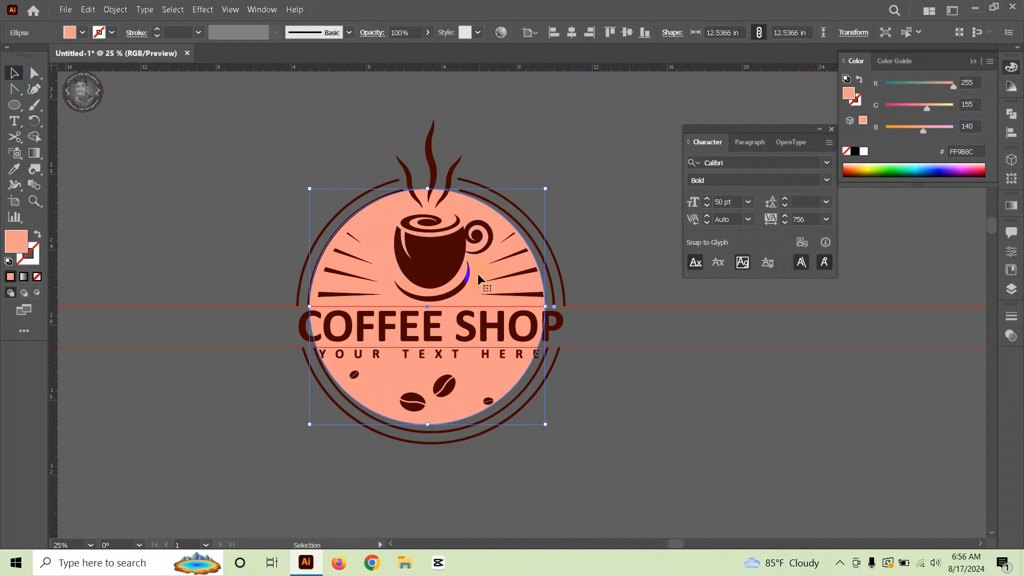
pyautogui.click(553, 248)
pyautogui.click(552, 248)
pyautogui.click(549, 241)
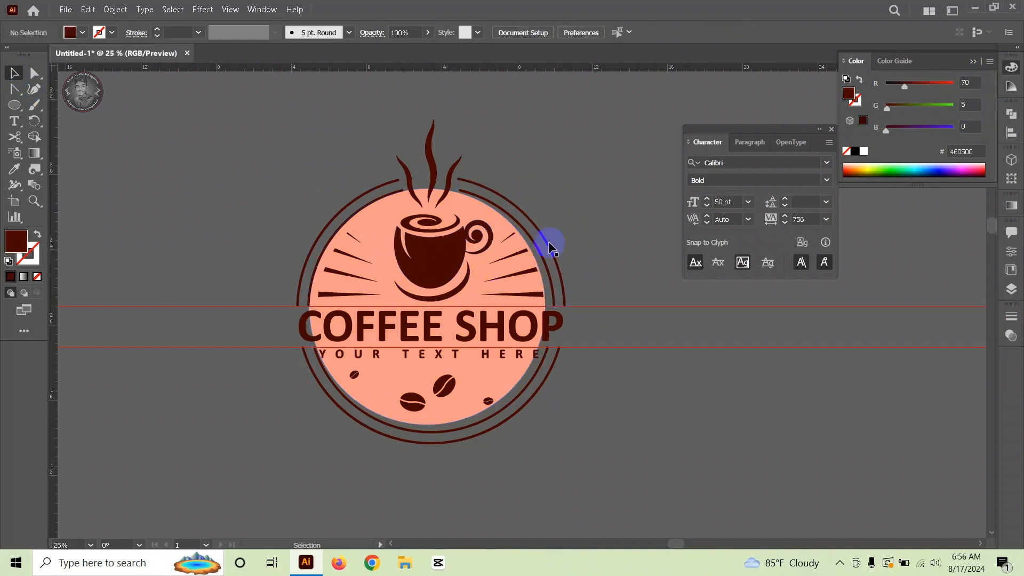
pyautogui.click(376, 220)
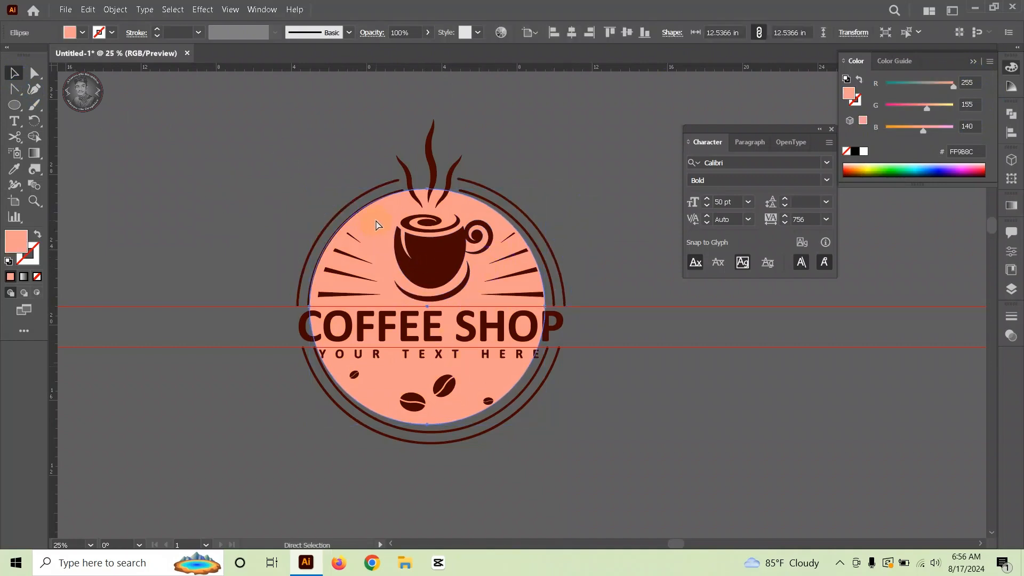
pyautogui.hotkey('ctrl', 'x')
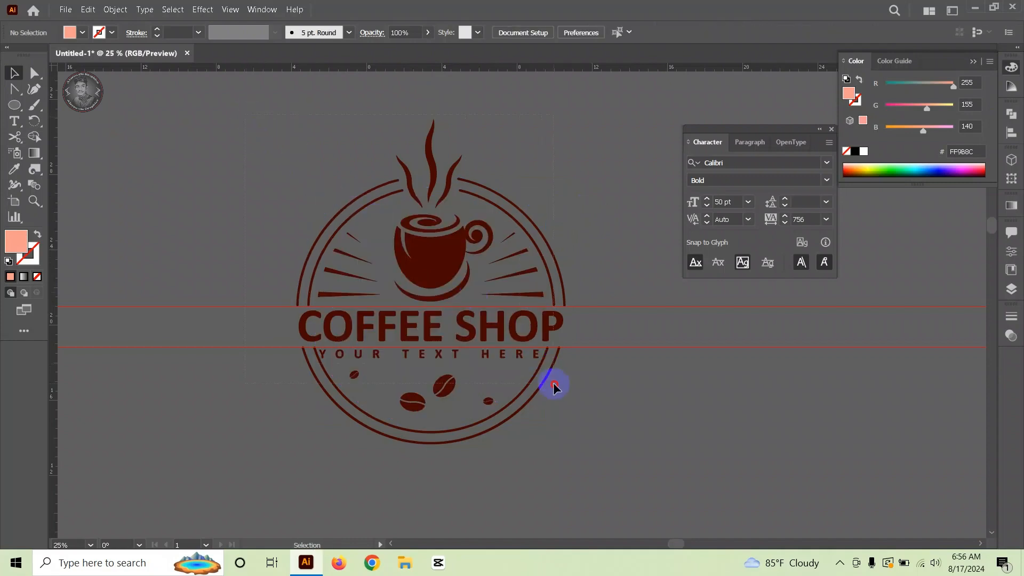
# Step: Group all the dark brown logo artwork and show the hidden background circle again
pyautogui.moveTo(588, 452); pyautogui.dragTo(592, 460)
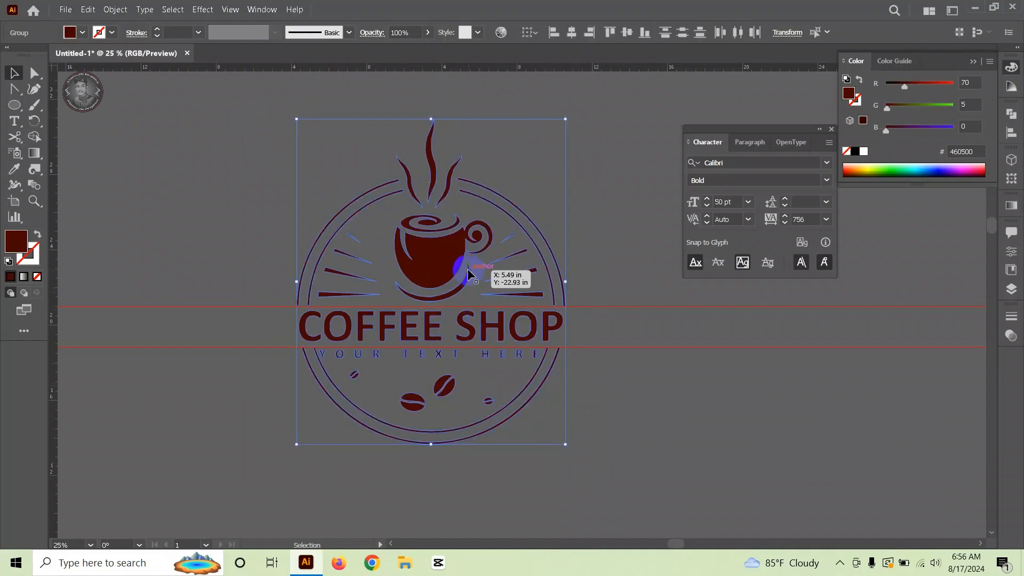
pyautogui.press('ctrl')
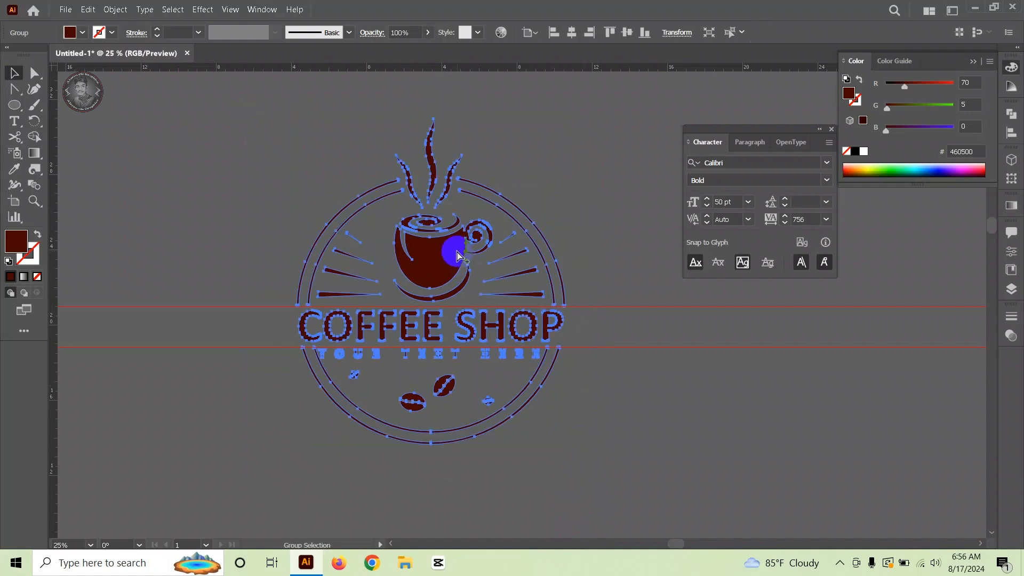
pyautogui.hotkey('ctrl', 'alt', '3')
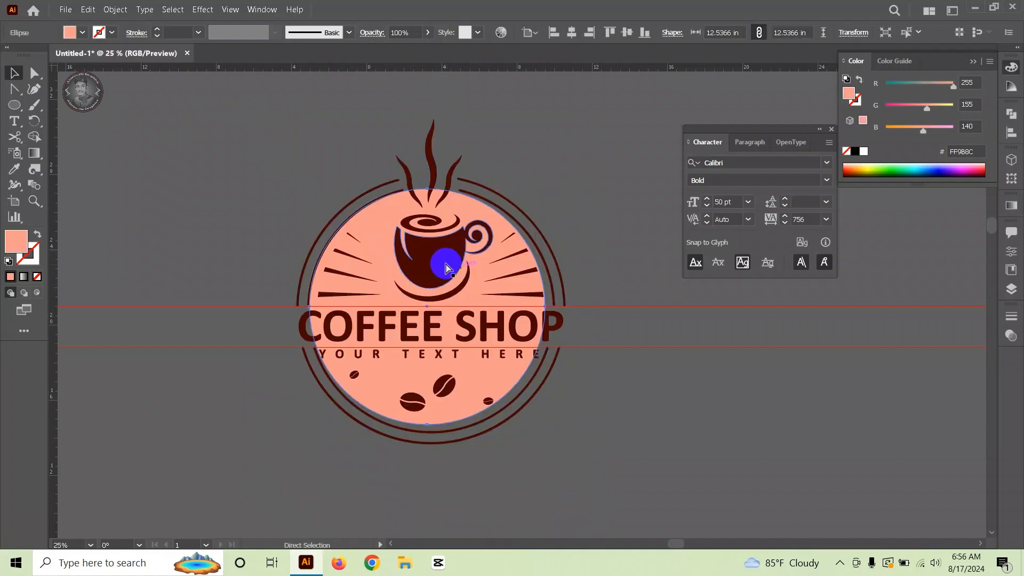
pyautogui.click(296, 178)
# Step: Center the salmon circle inside the inner ring and enlarge it proportionally to about 13.07 in across
pyautogui.scroll(-2, 449, 364)
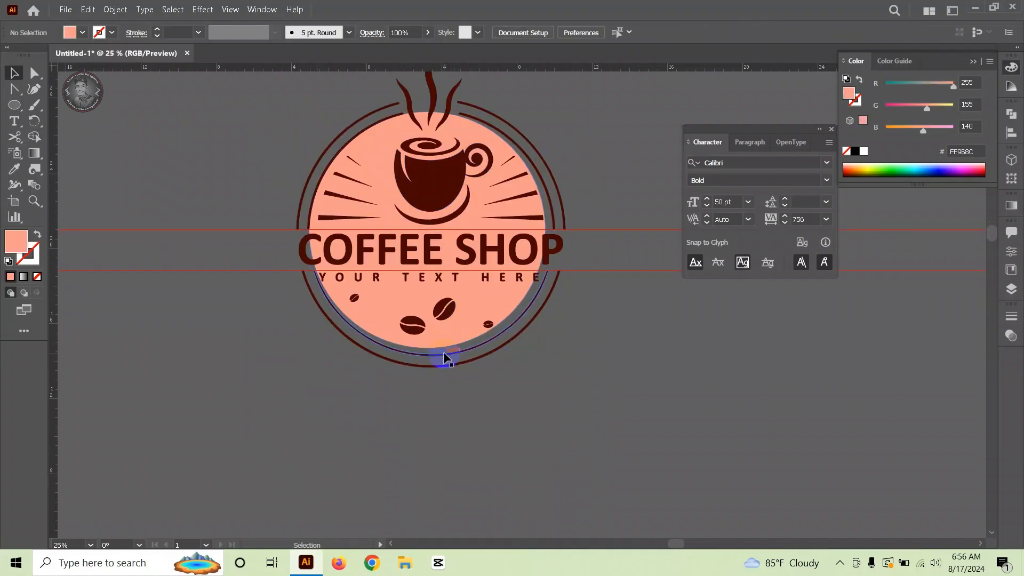
pyautogui.scroll(2, 450, 368)
pyautogui.scroll(-1, 443, 389)
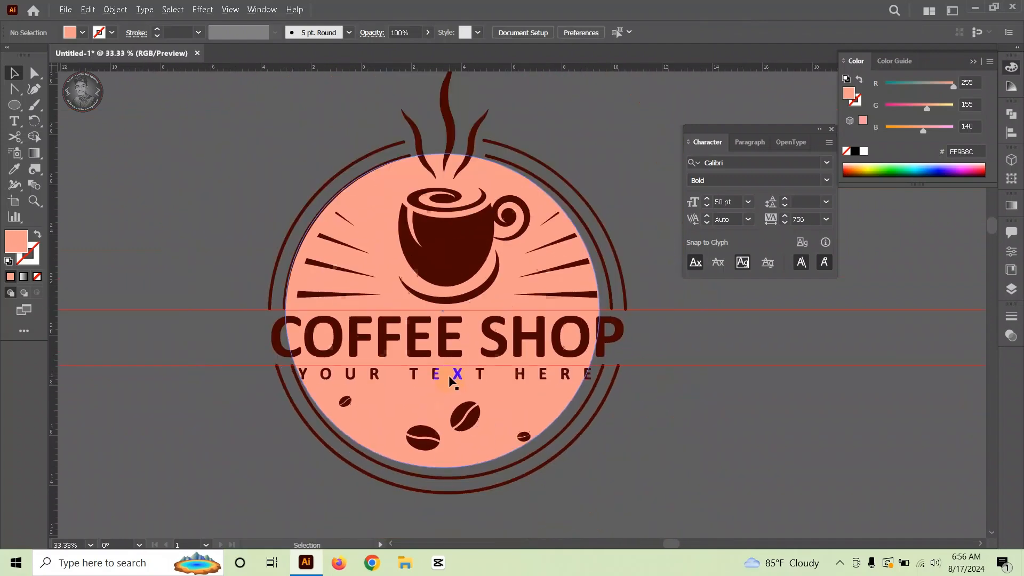
pyautogui.click(515, 412)
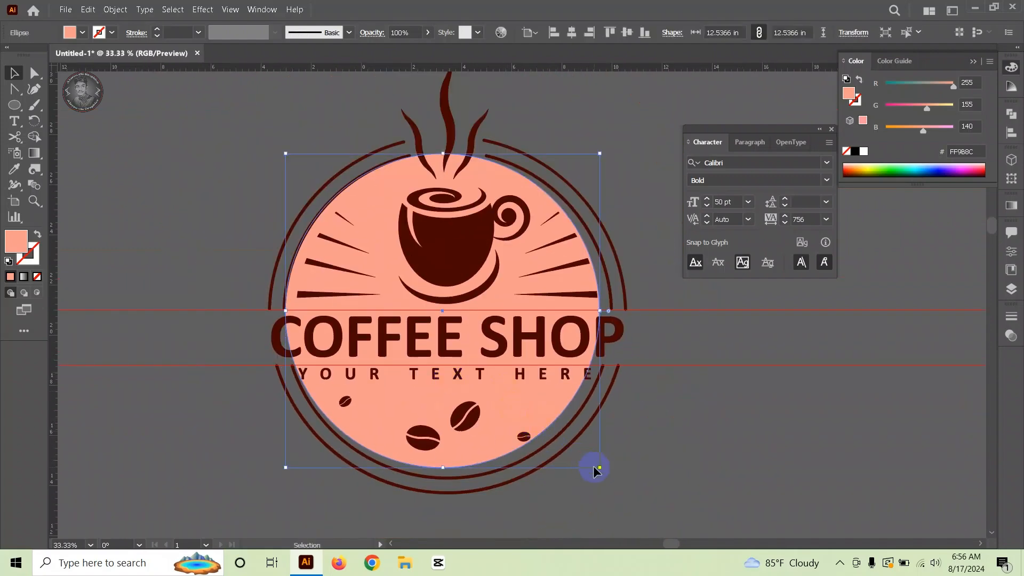
pyautogui.moveTo(548, 412); pyautogui.dragTo(553, 417)
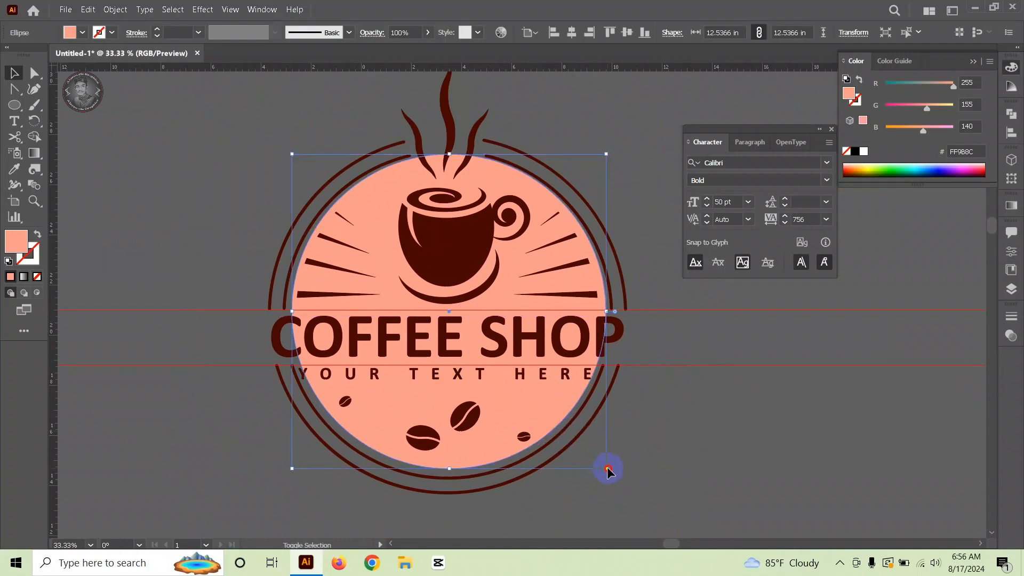
pyautogui.moveTo(606, 469); pyautogui.dragTo(613, 473)
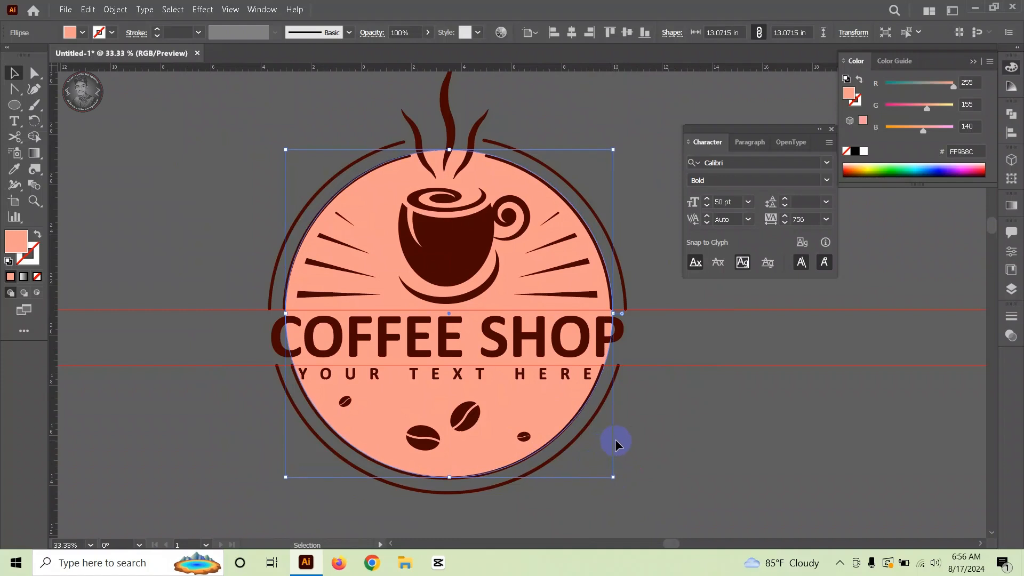
# Step: Nudge the salmon circle slightly down and to the left to line up with the inner ring
pyautogui.press('Down')
pyautogui.press('Down')
pyautogui.press('Down')
pyautogui.press('Left')
pyautogui.press('Left')
pyautogui.press('Left')
pyautogui.press('Left')
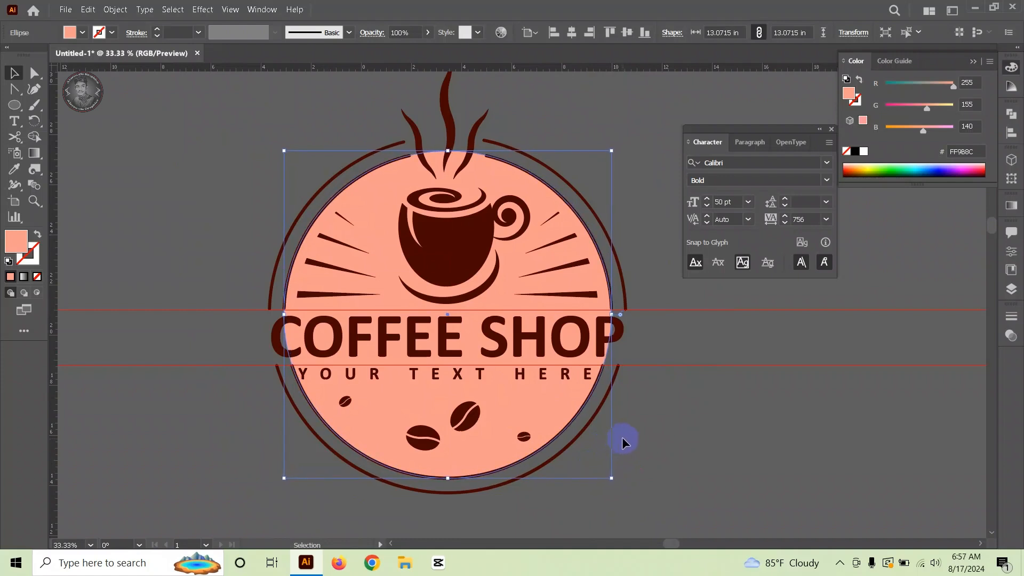
pyautogui.click(241, 170)
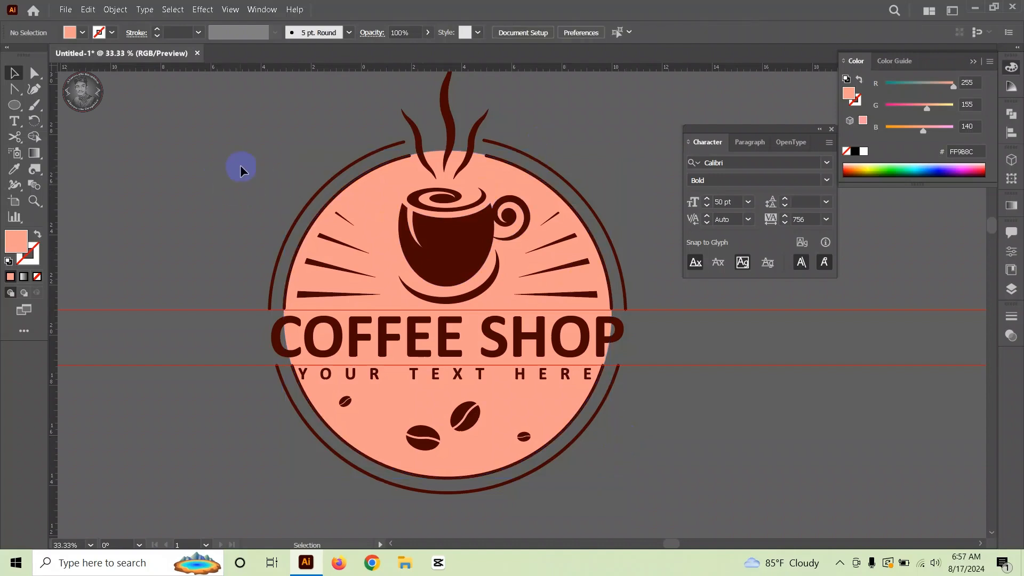
# Step: Review the complete logo together with its salmon background circle at different zoom levels
pyautogui.moveTo(658, 484); pyautogui.dragTo(448, 299)
pyautogui.scroll(2, 462, 251)
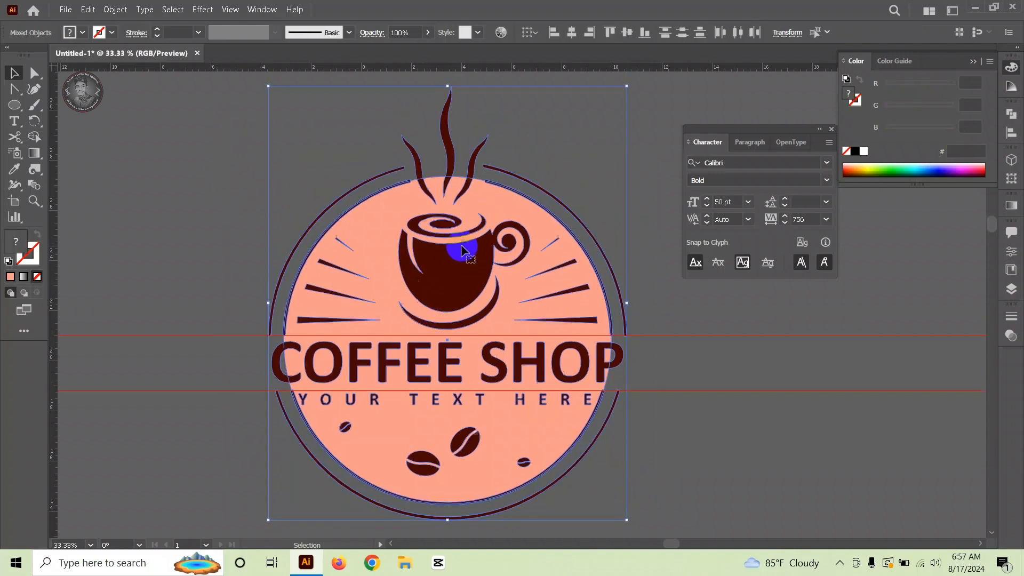
pyautogui.scroll(1, 454, 257)
pyautogui.scroll(-3, 451, 251)
pyautogui.scroll(2, 451, 248)
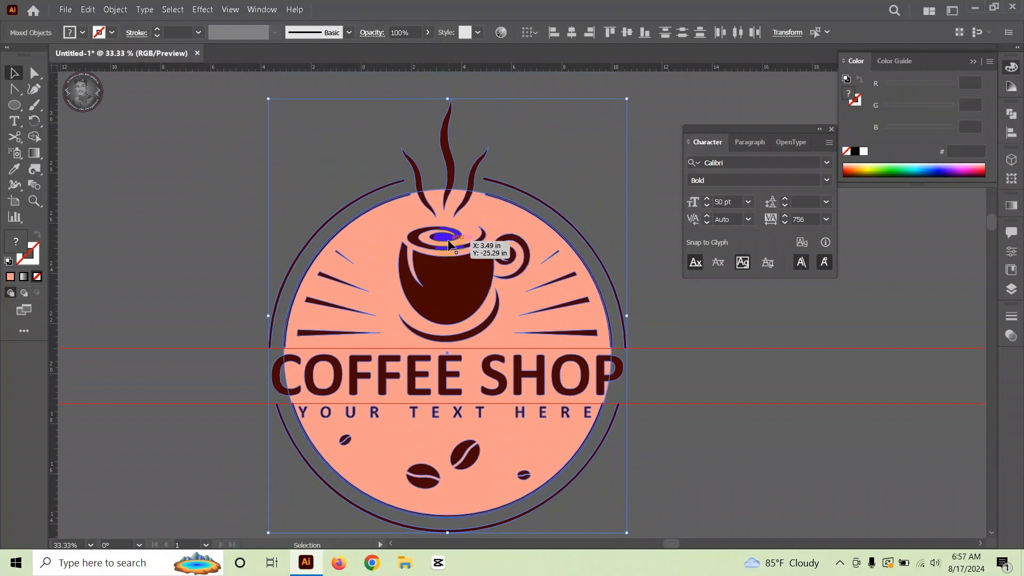
pyautogui.press('alt')
pyautogui.scroll(-5, 447, 243)
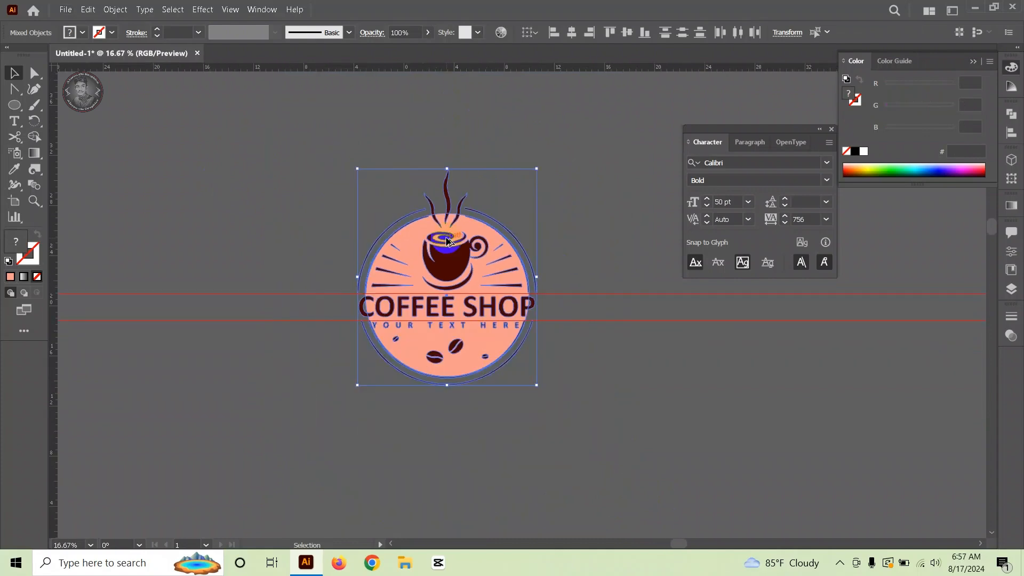
pyautogui.scroll(4, 445, 258)
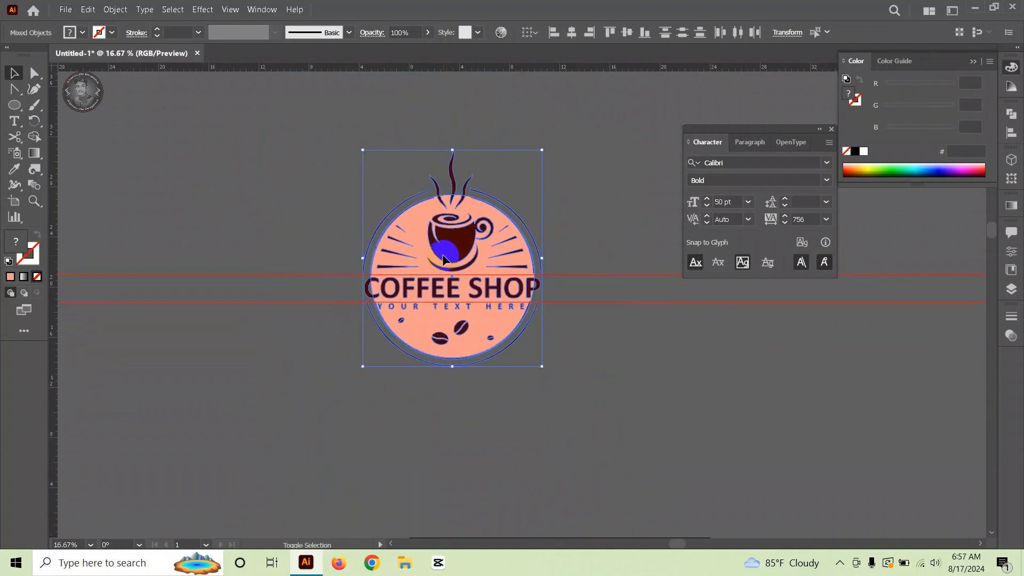
pyautogui.click(471, 133)
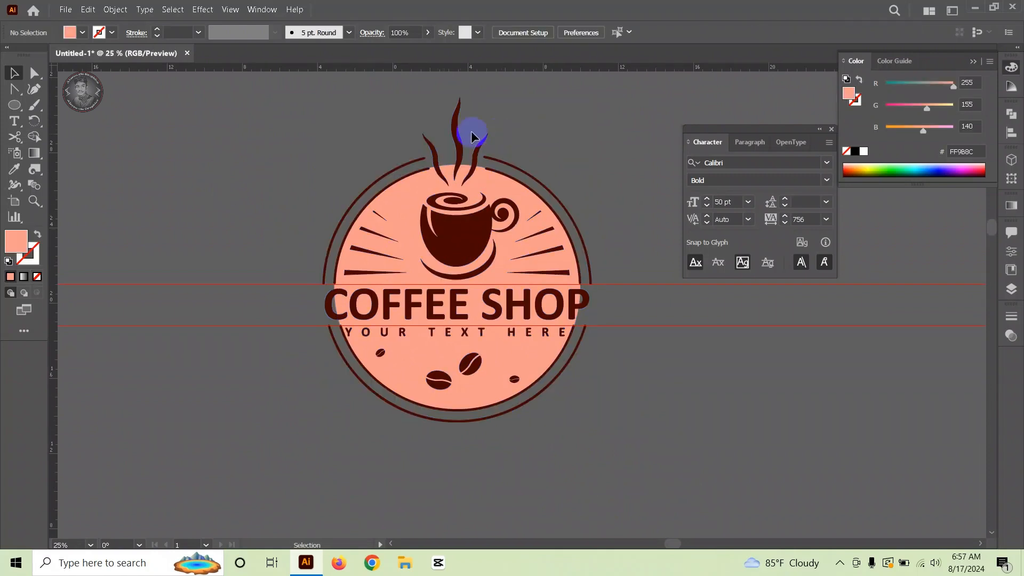
# Step: Ungroup the dark brown logo artwork so its parts can be edited separately
pyautogui.moveTo(461, 131); pyautogui.dragTo(457, 135)
pyautogui.rightClick(456, 135)
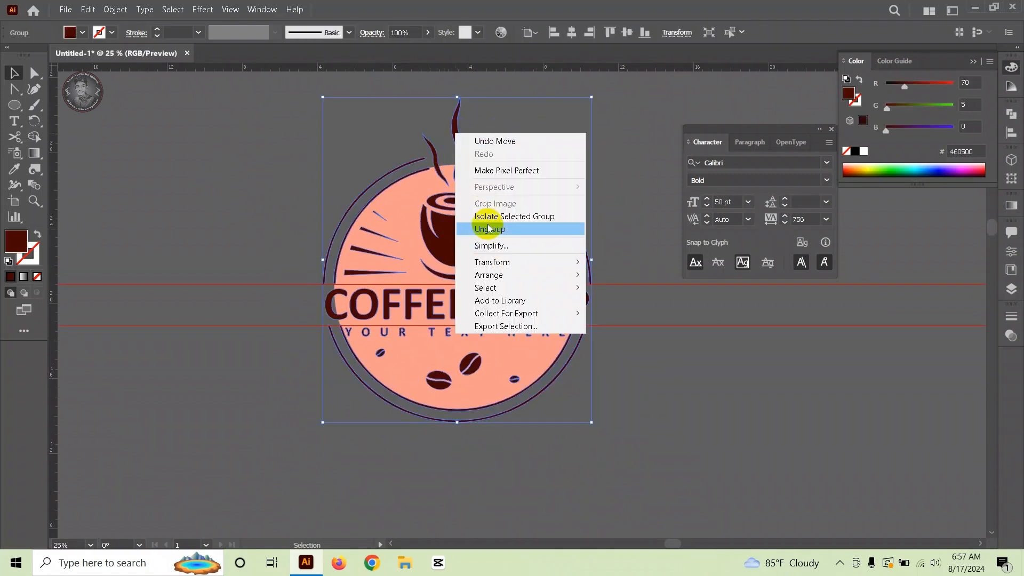
pyautogui.click(488, 229)
pyautogui.click(495, 137)
# Step: Try scaling the middle steam wisp above the cup smaller and undo that resize
pyautogui.click(462, 135)
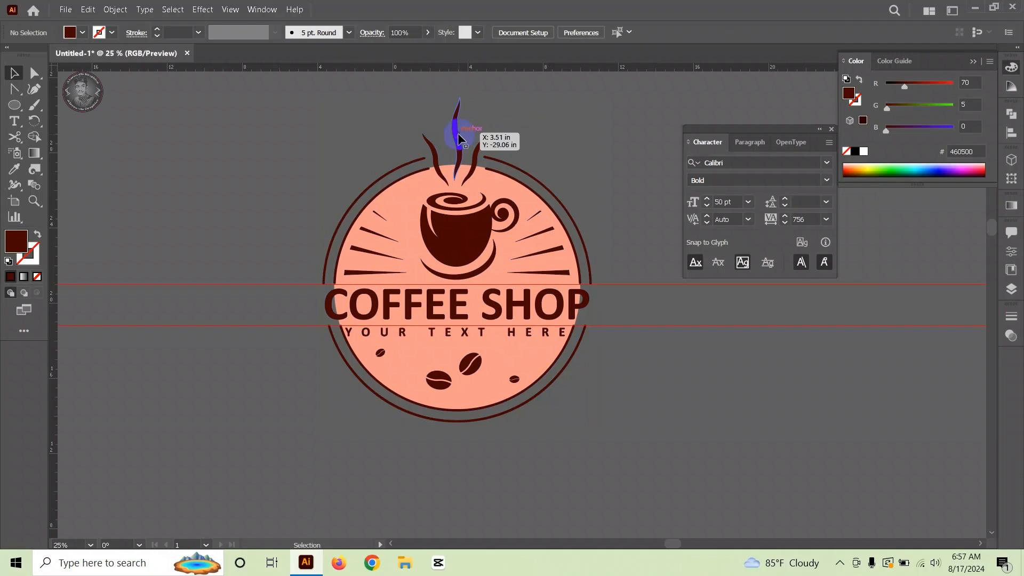
pyautogui.moveTo(463, 95); pyautogui.dragTo(462, 109)
pyautogui.click(483, 97)
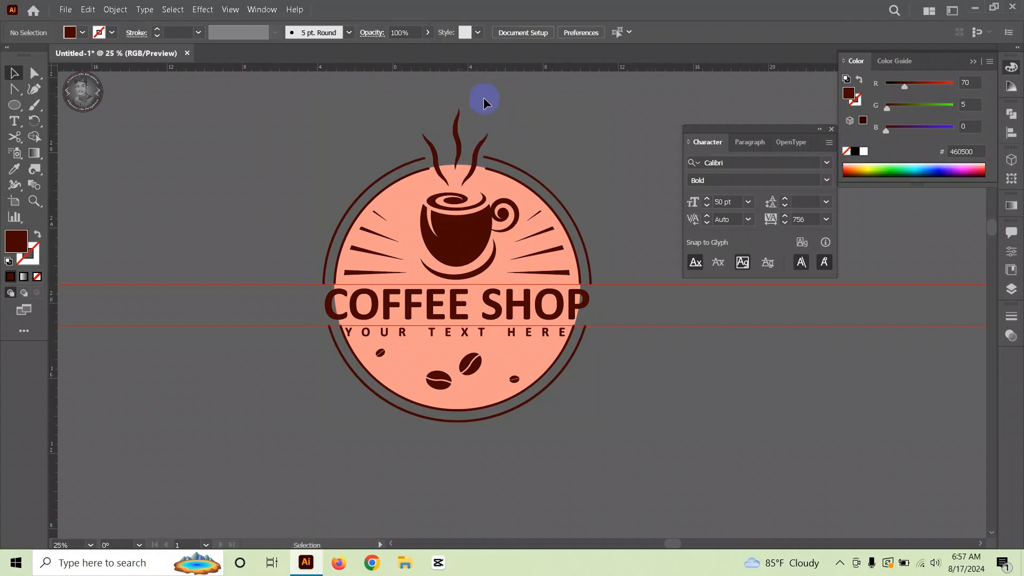
pyautogui.click(478, 155)
pyautogui.scroll(3, 455, 157)
pyautogui.scroll(5, 490, 190)
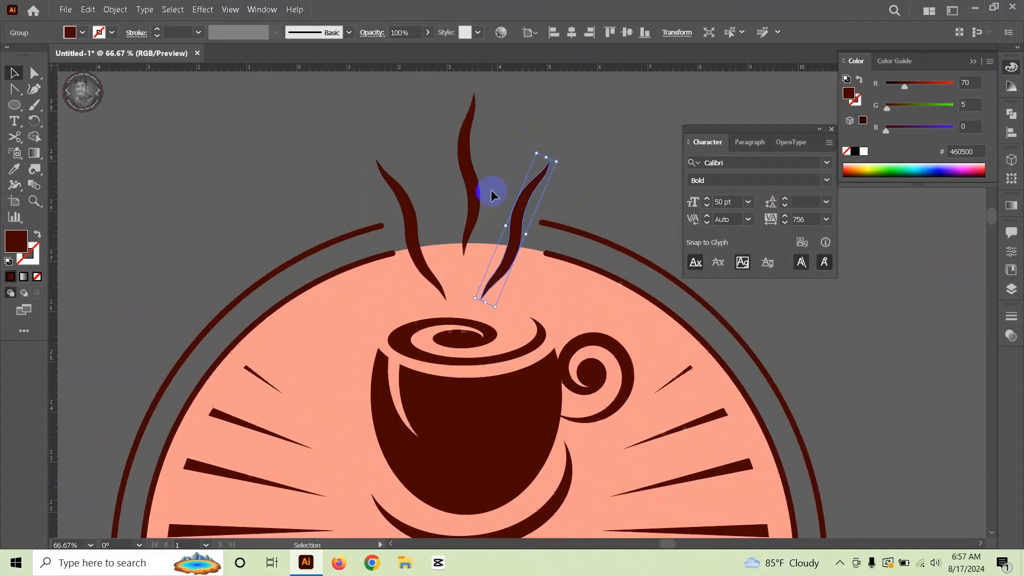
pyautogui.click(469, 219)
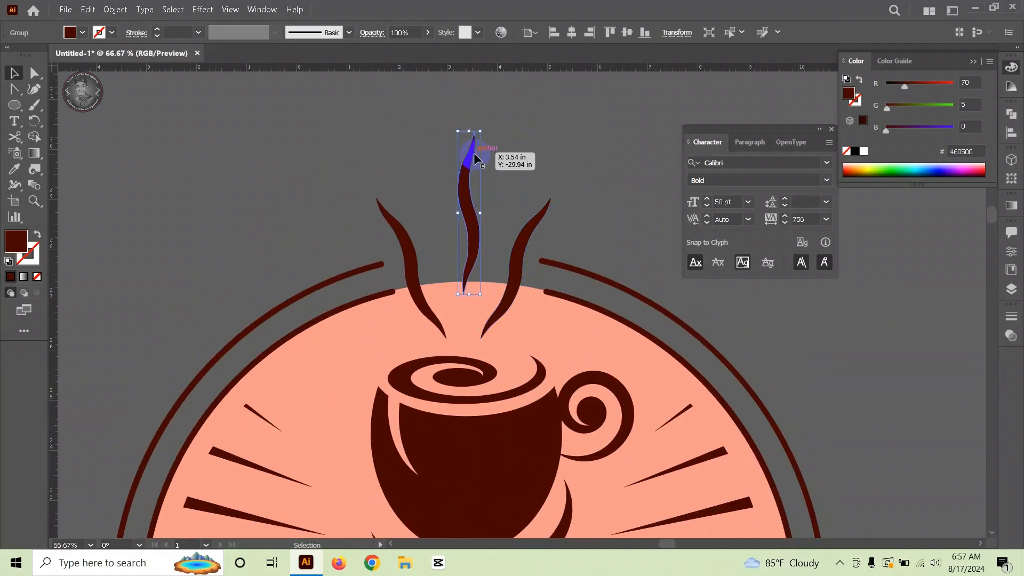
pyautogui.hotkey('ctrl', 'z')
pyautogui.press('v')
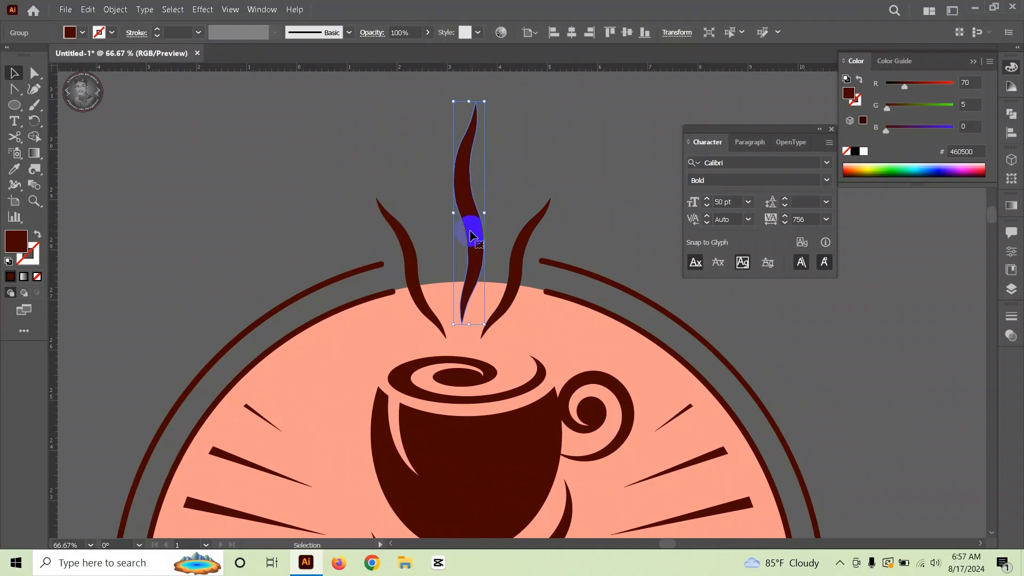
# Step: Nudge the middle steam wisp down toward the cup in small increments
pyautogui.press('Down')
pyautogui.press('Down')
pyautogui.press('Down')
pyautogui.press('Down')
pyautogui.press('Down')
pyautogui.press('Down')
pyautogui.press('Down')
pyautogui.press('Down')
pyautogui.press('Down')
pyautogui.press('Down')
pyautogui.press('Down')
pyautogui.press('Down')
pyautogui.press('Down')
pyautogui.press('Down')
pyautogui.press('Down')
pyautogui.press('Down')
pyautogui.press('Down')
pyautogui.press('Down')
pyautogui.press('Down')
pyautogui.press('Down')
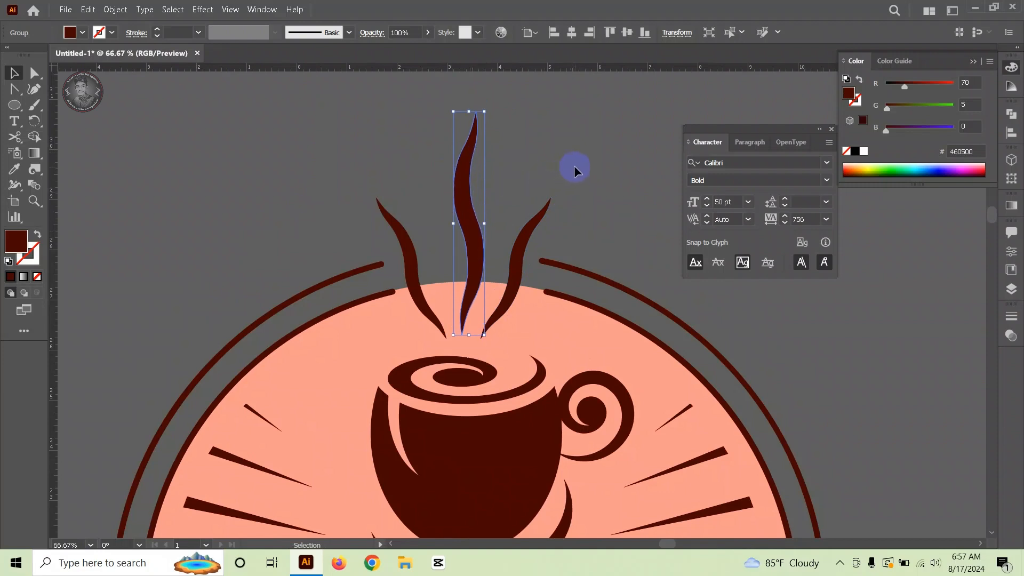
# Step: Undo the downward nudges of the middle steam wisp, back to the grouped artwork
pyautogui.hotkey('ctrl', 'z')
pyautogui.hotkey('ctrl', 'z')
pyautogui.hotkey('ctrl', 'z')
pyautogui.hotkey('ctrl', 'z')
pyautogui.hotkey('ctrl', 'z')
pyautogui.hotkey('ctrl', 'z')
pyautogui.hotkey('ctrl', 'z')
pyautogui.hotkey('ctrl', 'z')
pyautogui.hotkey('ctrl', 'z')
pyautogui.hotkey('ctrl', 'z')
pyautogui.hotkey('ctrl', 'z')
pyautogui.hotkey('ctrl', 'z')
pyautogui.hotkey('ctrl', 'z')
pyautogui.hotkey('ctrl', 'z')
pyautogui.hotkey('ctrl', 'z')
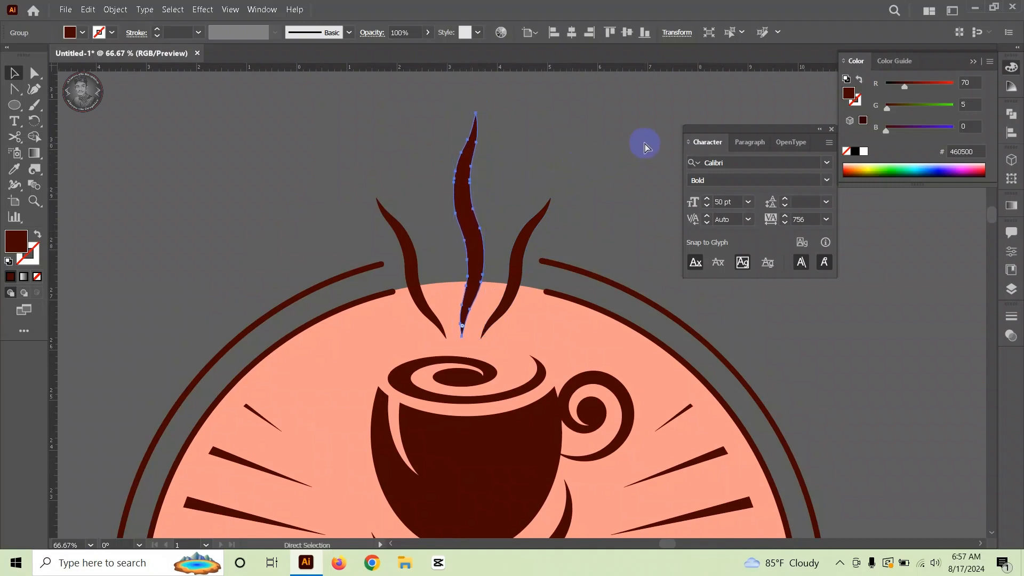
pyautogui.hotkey('ctrl', 'z')
pyautogui.hotkey('ctrl', 'z')
pyautogui.hotkey('ctrl', 'z')
pyautogui.hotkey('ctrl', 'z')
pyautogui.hotkey('ctrl', 'z')
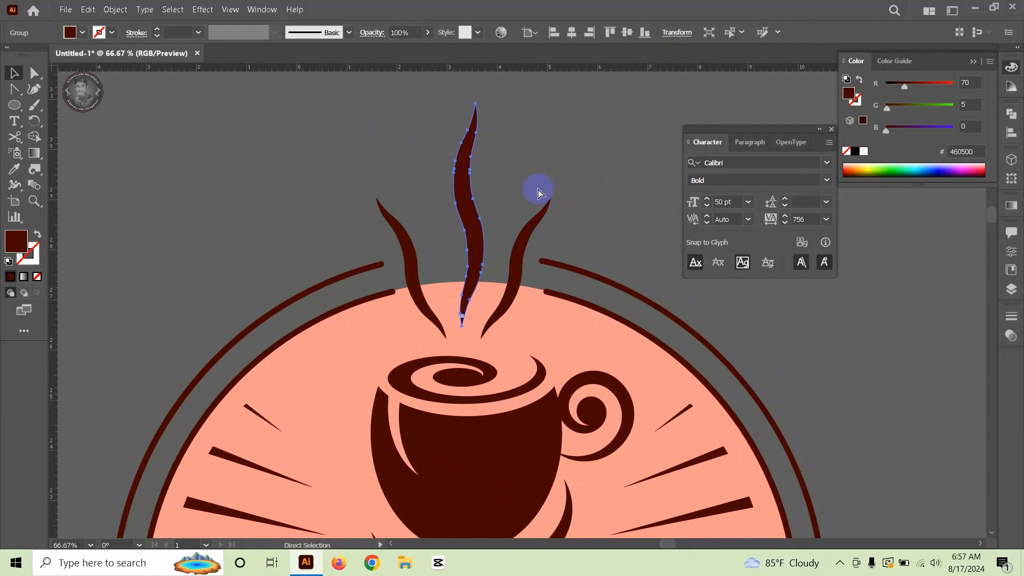
# Step: Ungroup the dark brown logo artwork and clear the selection
pyautogui.hotkey('ctrl', 'a')
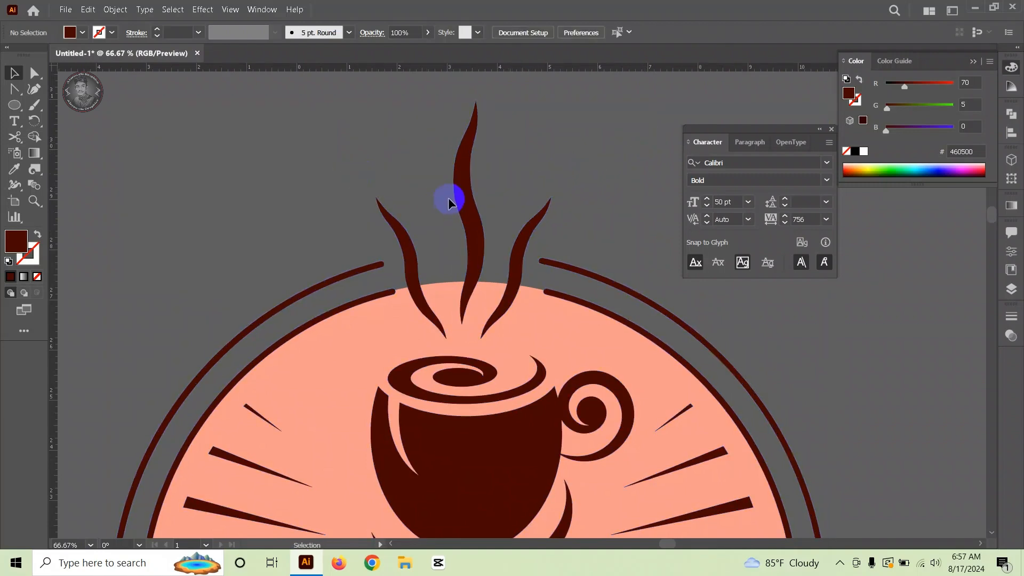
pyautogui.rightClick(456, 195)
pyautogui.click(490, 292)
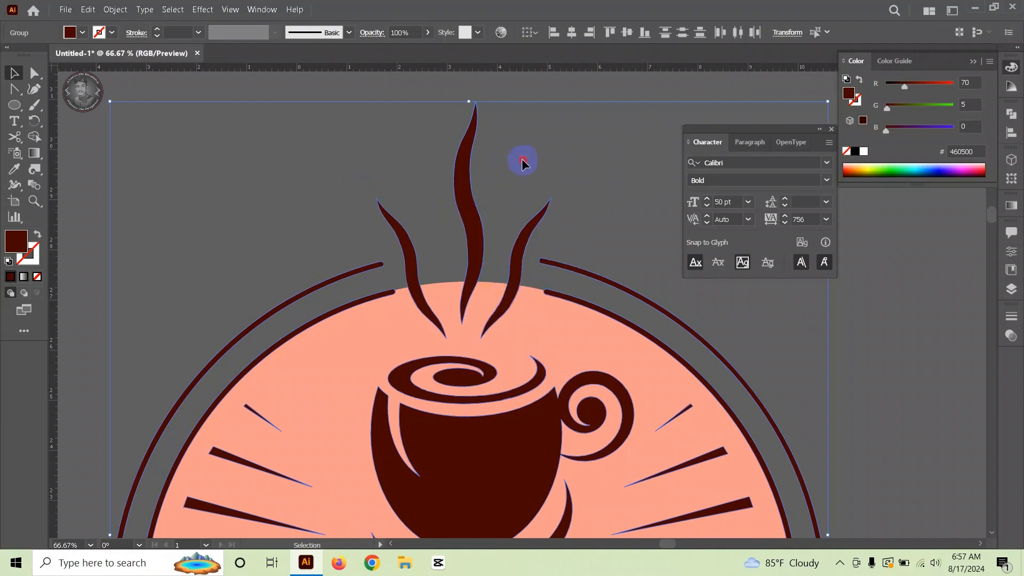
pyautogui.click(523, 160)
# Step: Select all three steam wisps and nudge them down slightly toward the coffee cup
pyautogui.moveTo(373, 216); pyautogui.dragTo(558, 231)
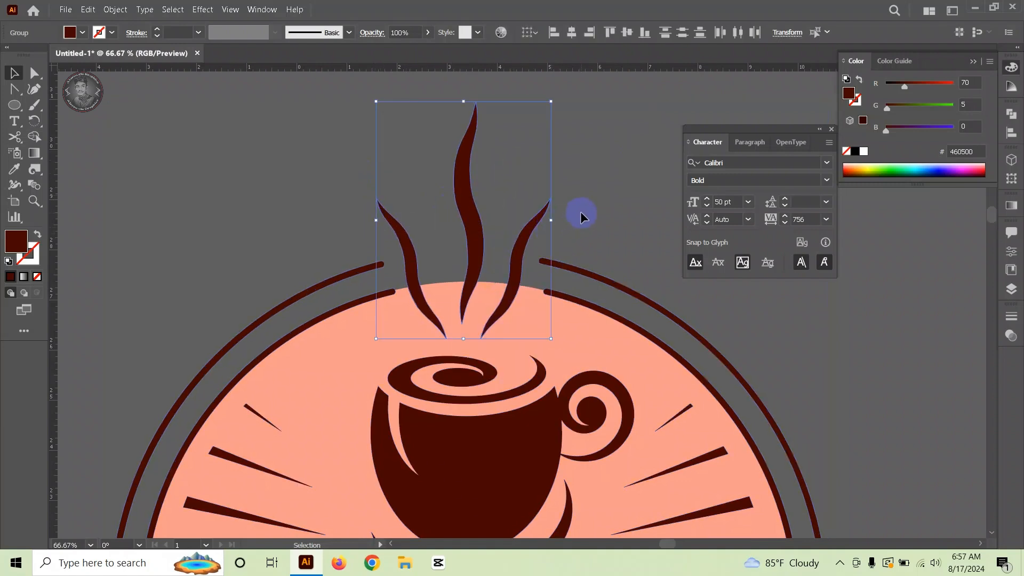
pyautogui.press('Down')
pyautogui.press('Down')
pyautogui.press('Down')
pyautogui.press('Down')
pyautogui.press('Down')
pyautogui.press('Down')
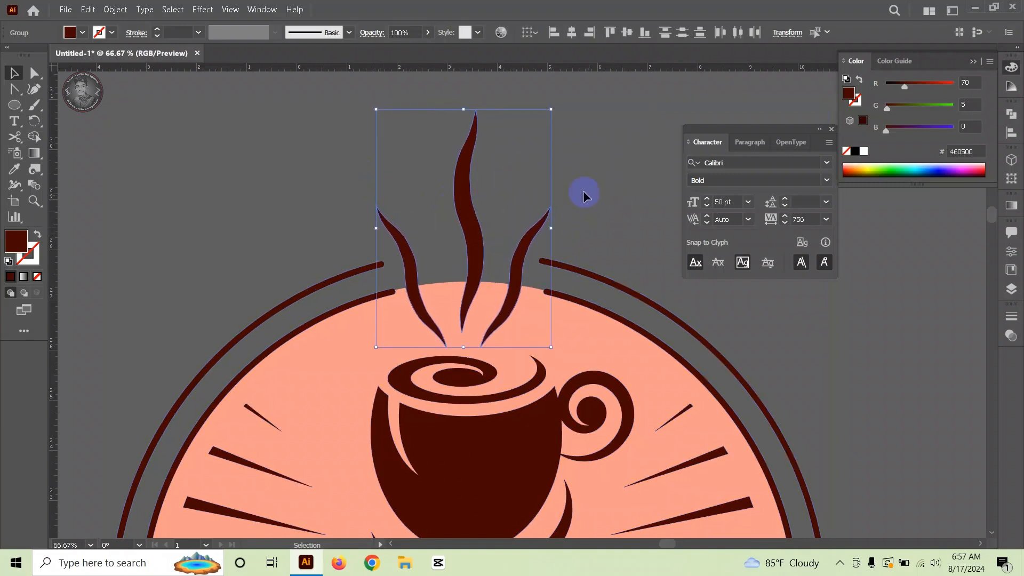
# Step: Shorten the middle steam wisp from its upper end and shift it slightly down and left between the side wisps
pyautogui.click(499, 172)
pyautogui.click(464, 165)
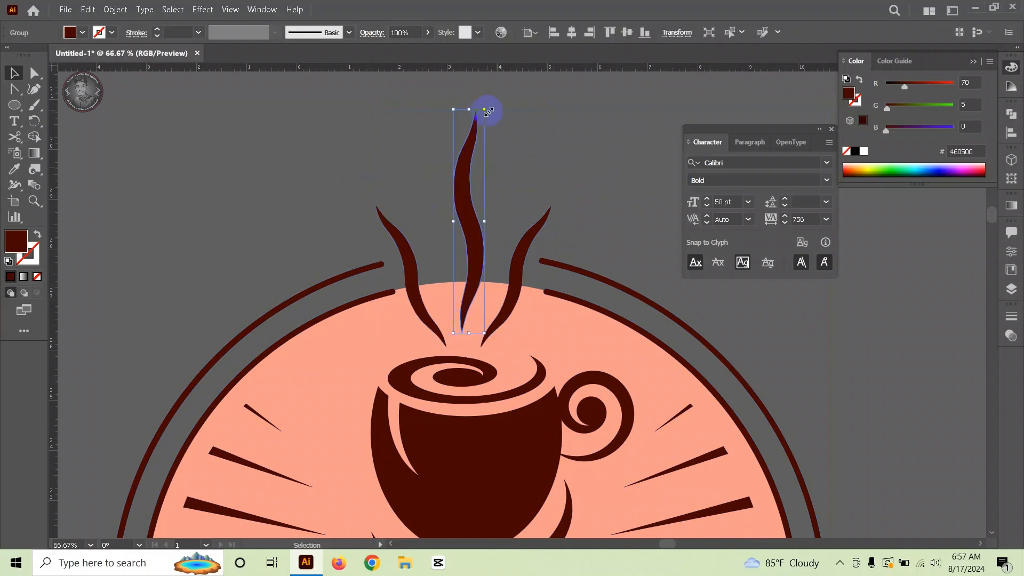
pyautogui.moveTo(484, 109); pyautogui.dragTo(488, 143)
pyautogui.click(467, 232)
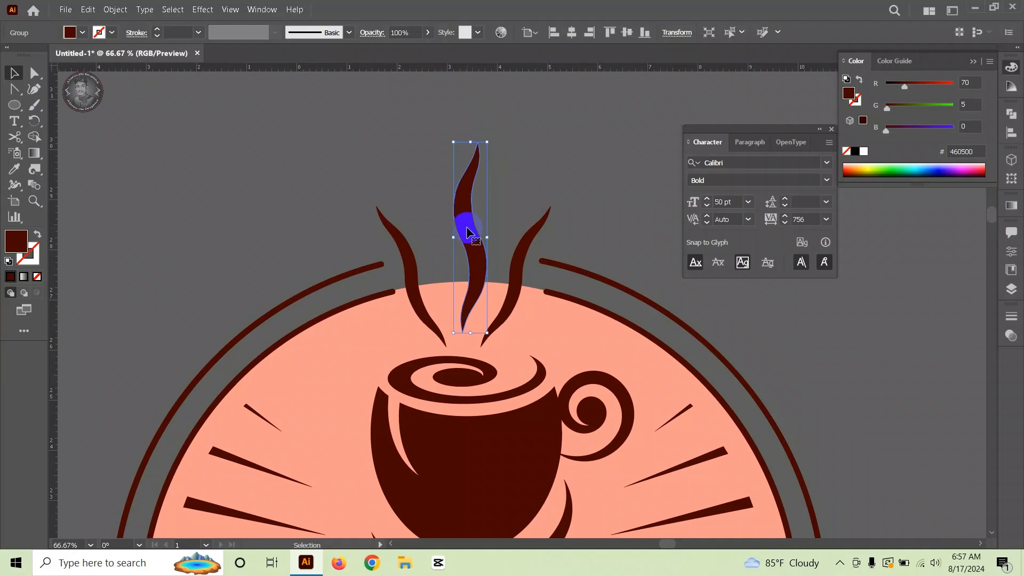
pyautogui.moveTo(470, 235); pyautogui.dragTo(468, 237)
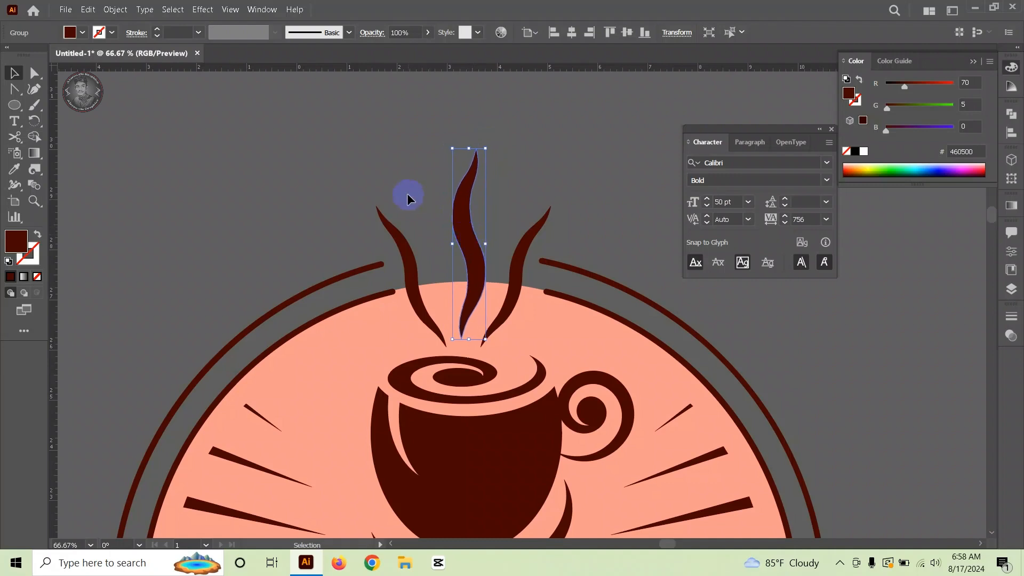
pyautogui.click(351, 173)
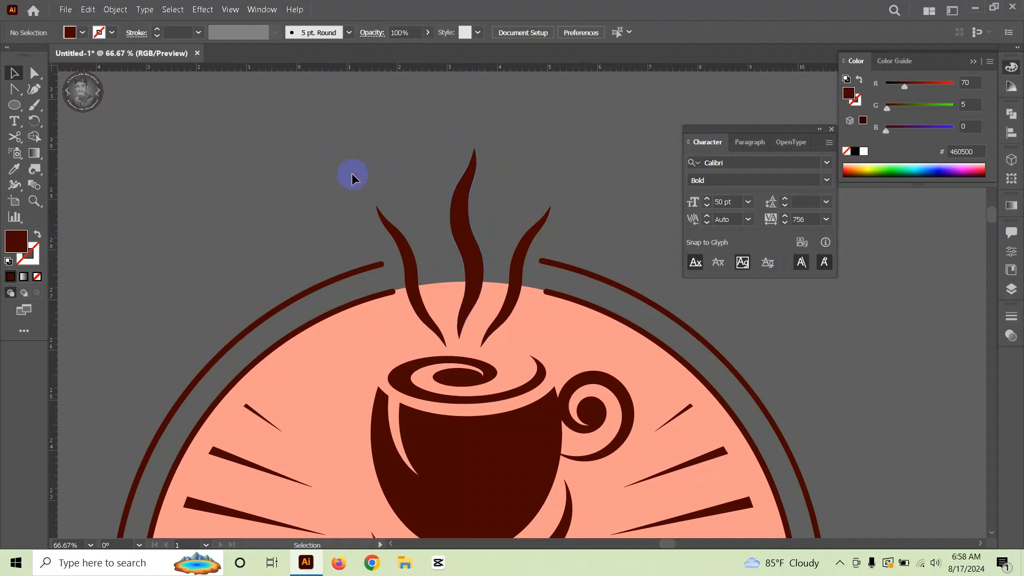
# Step: Group the entire logo, including the salmon circle, and show its transform values
pyautogui.scroll(-2, 376, 182)
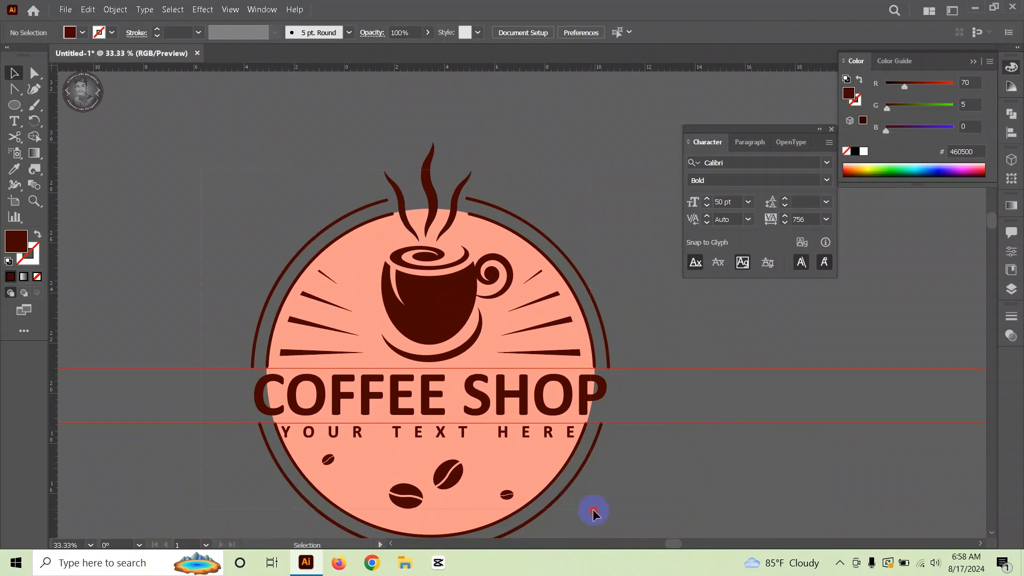
pyautogui.moveTo(593, 512); pyautogui.dragTo(642, 523)
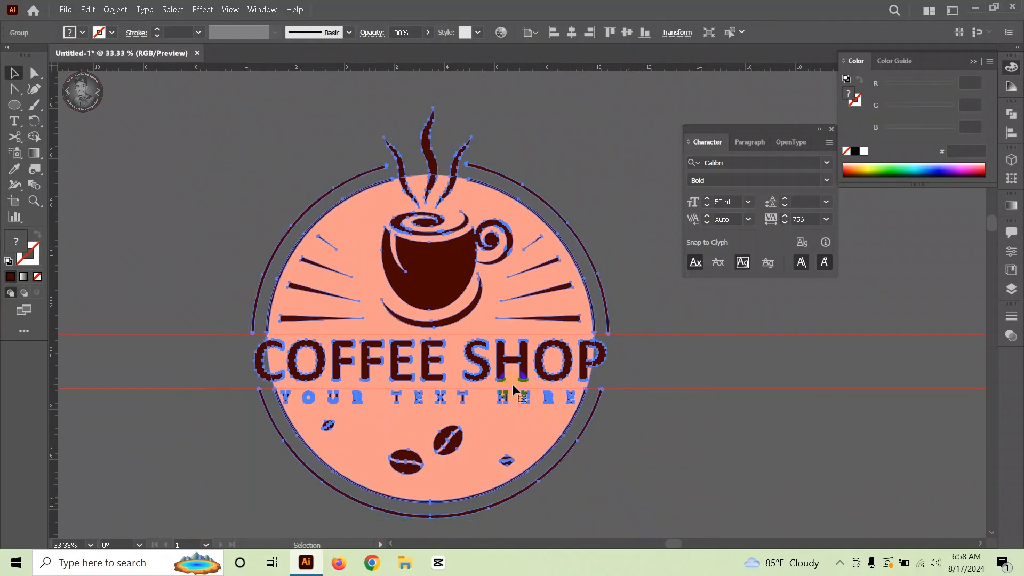
pyautogui.click(679, 35)
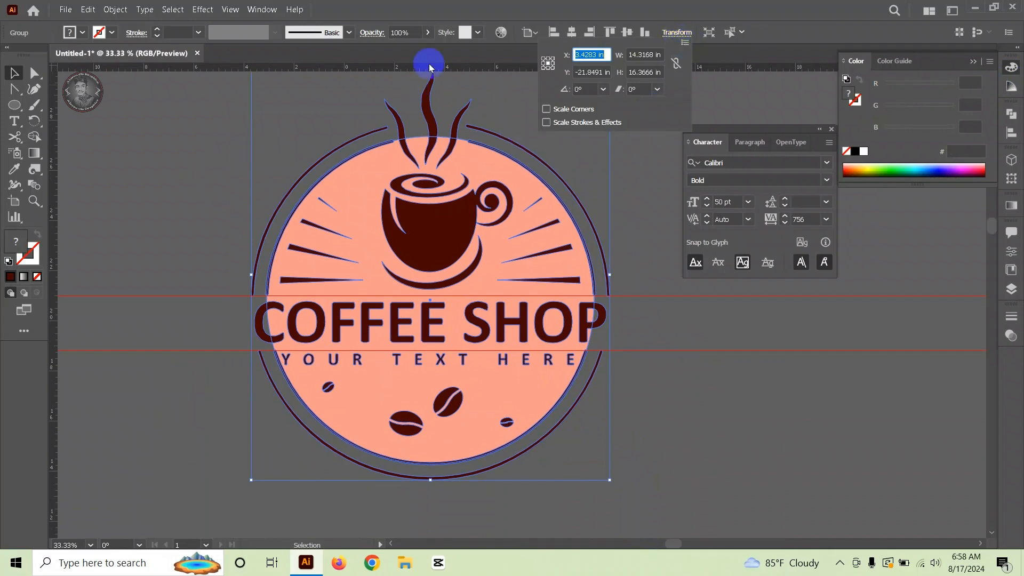
# Step: Switch the ruler units to pixels
pyautogui.rightClick(454, 68)
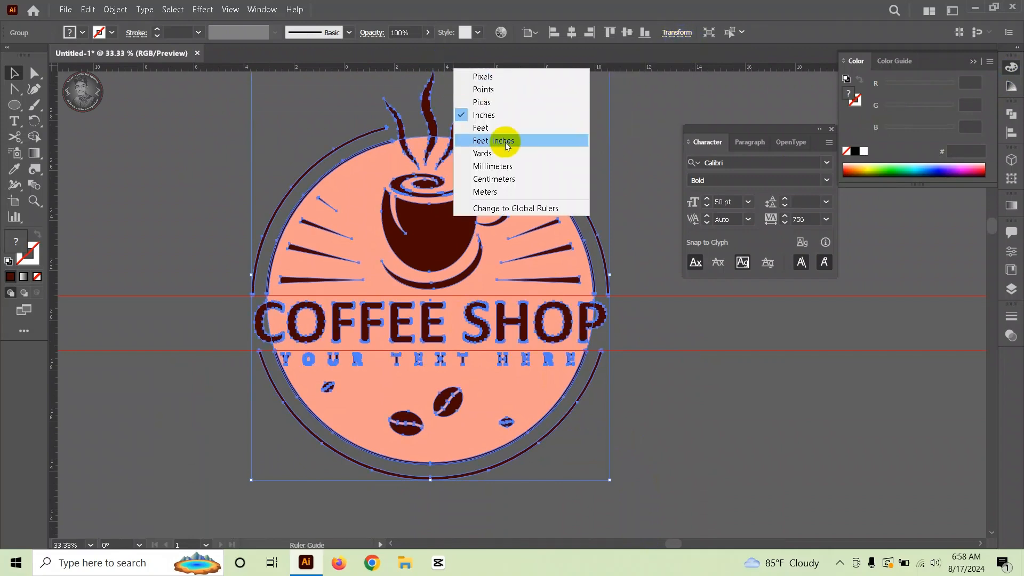
pyautogui.click(516, 76)
pyautogui.rightClick(515, 78)
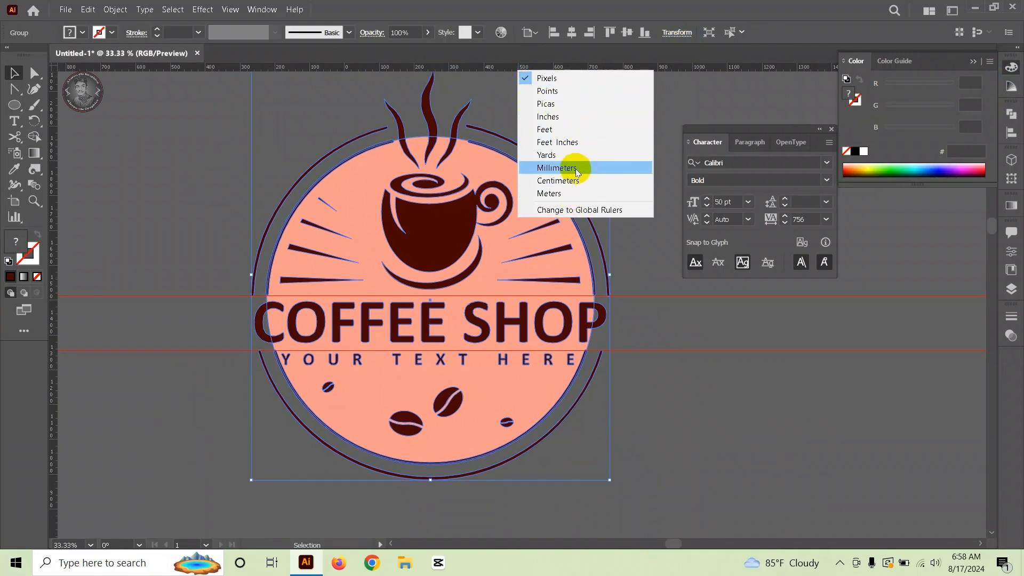
pyautogui.click(570, 79)
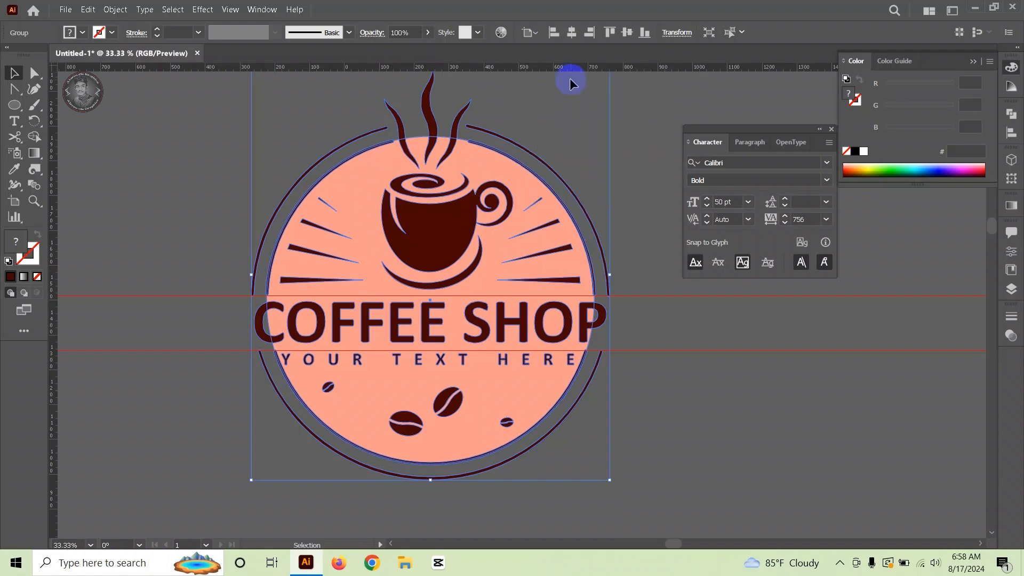
# Step: Resize the grouped logo to a width of 1270 px and a height of 1340 px
pyautogui.click(678, 33)
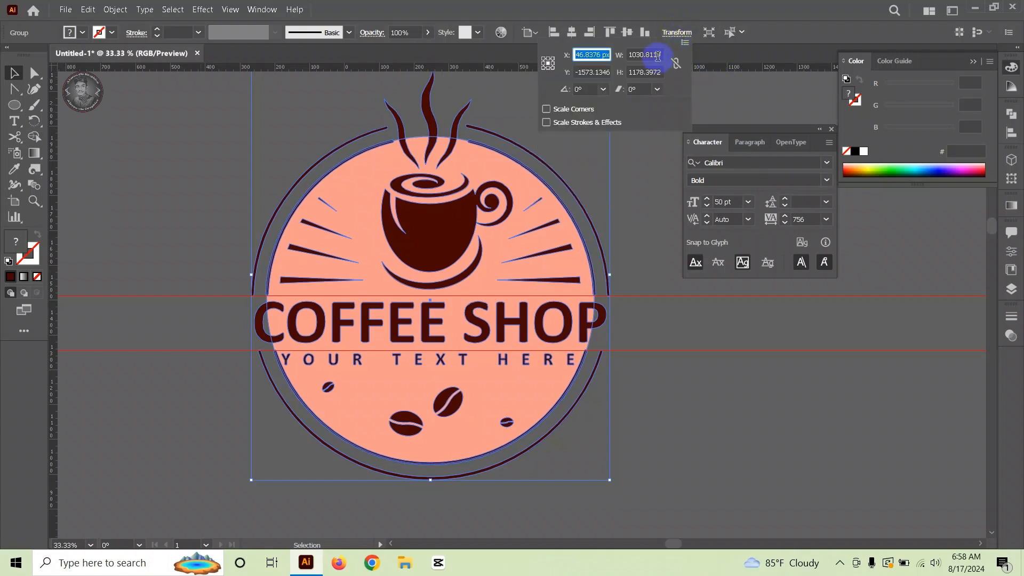
pyautogui.click(649, 54)
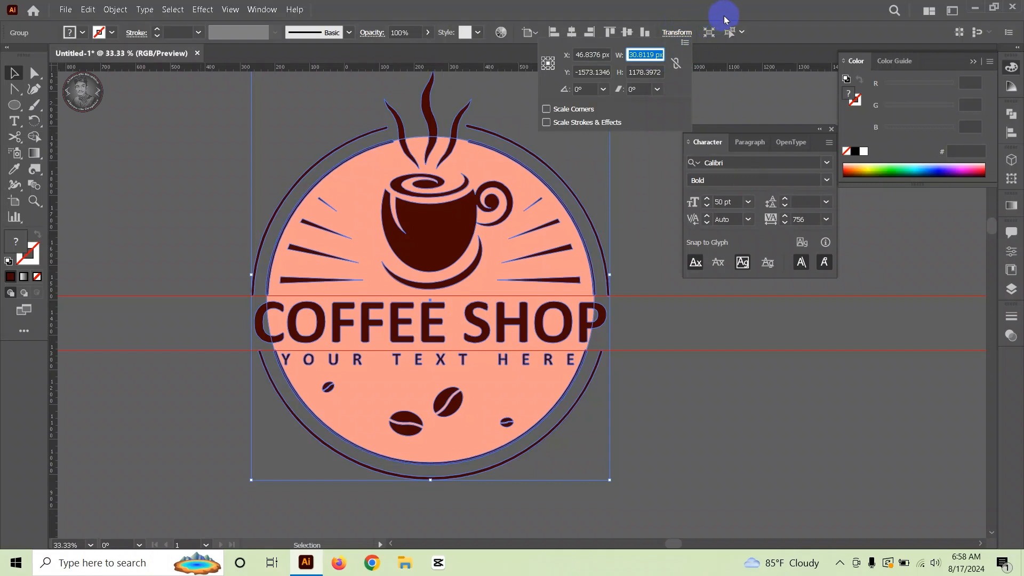
pyautogui.write('12')
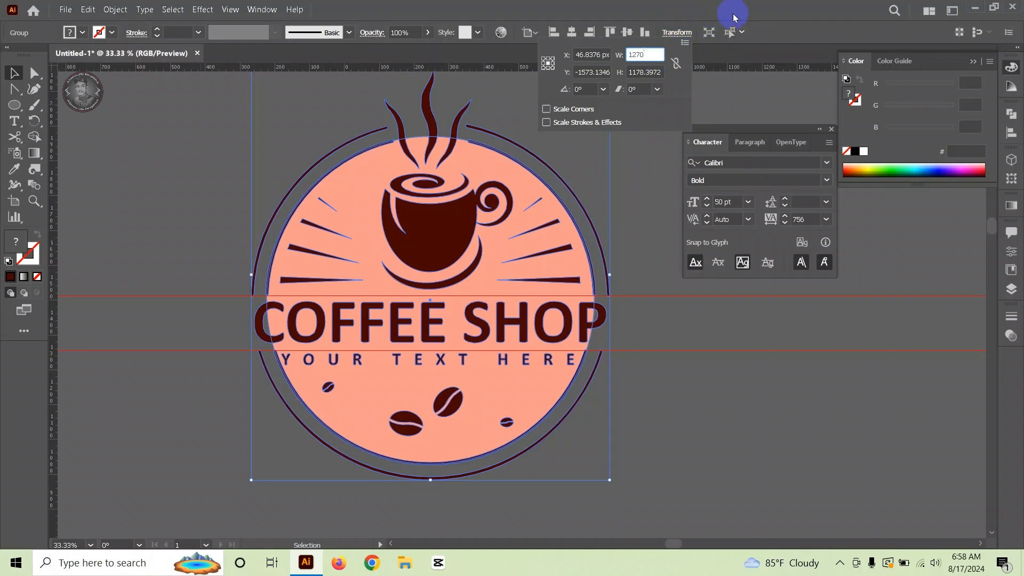
pyautogui.write('70')
pyautogui.press('Tab')
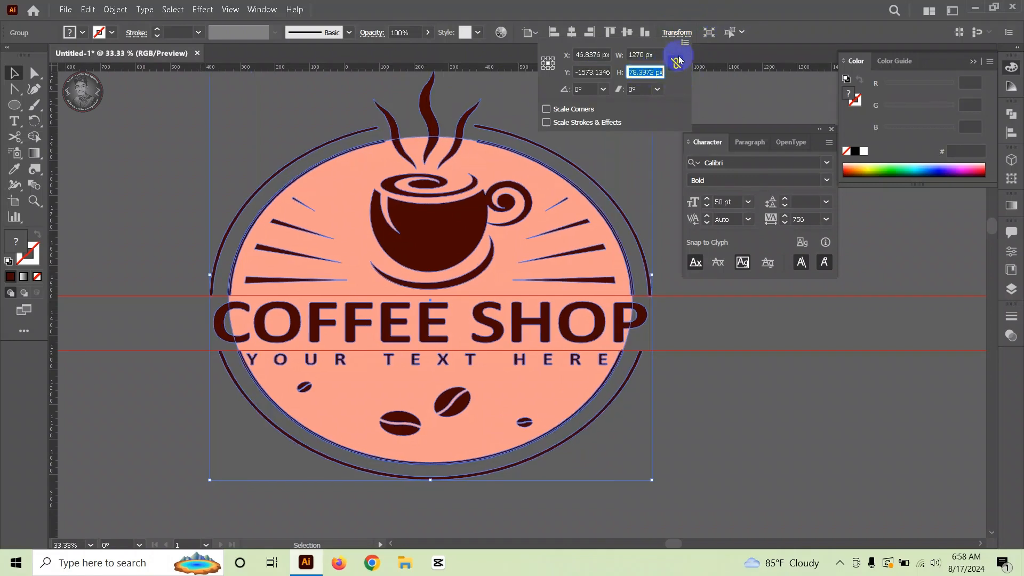
pyautogui.write('134')
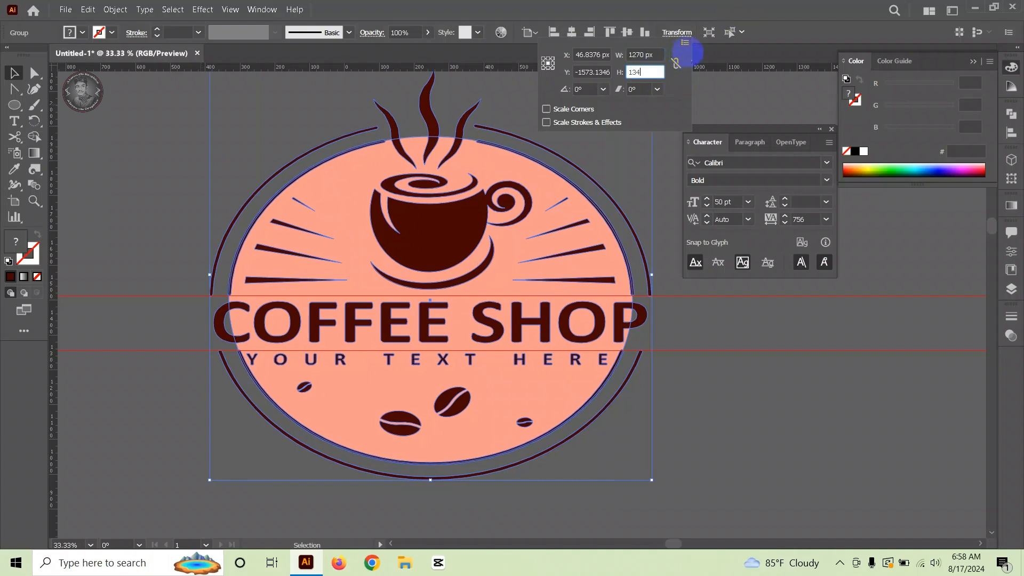
pyautogui.write('0')
pyautogui.press('Return')
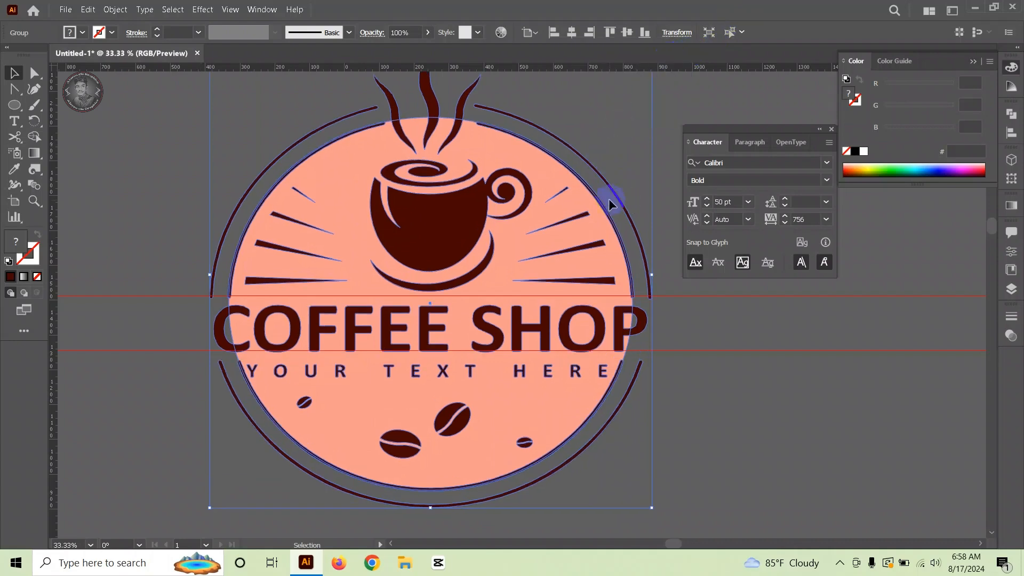
pyautogui.scroll(4, 609, 199)
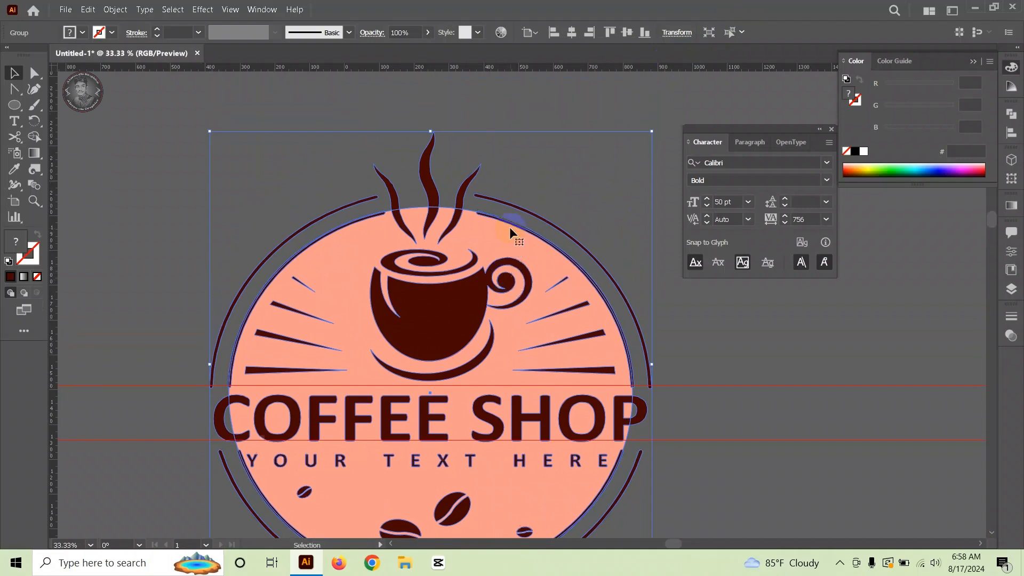
# Step: Align the grouped logo to the artboard so that it sits centered horizontally and vertically on the sunburst poster
pyautogui.scroll(-4, 535, 233)
pyautogui.scroll(3, 518, 232)
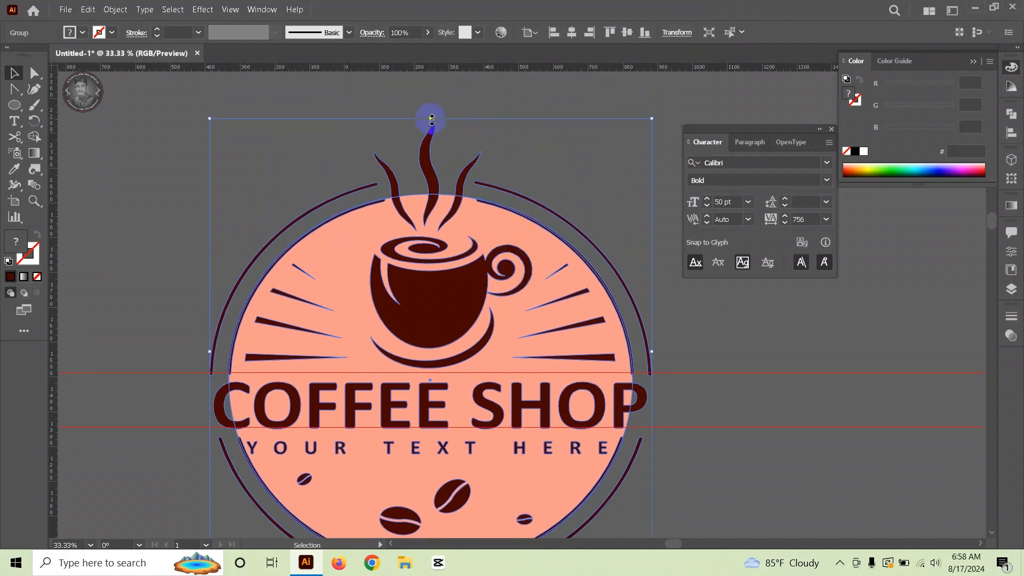
pyautogui.click(1012, 132)
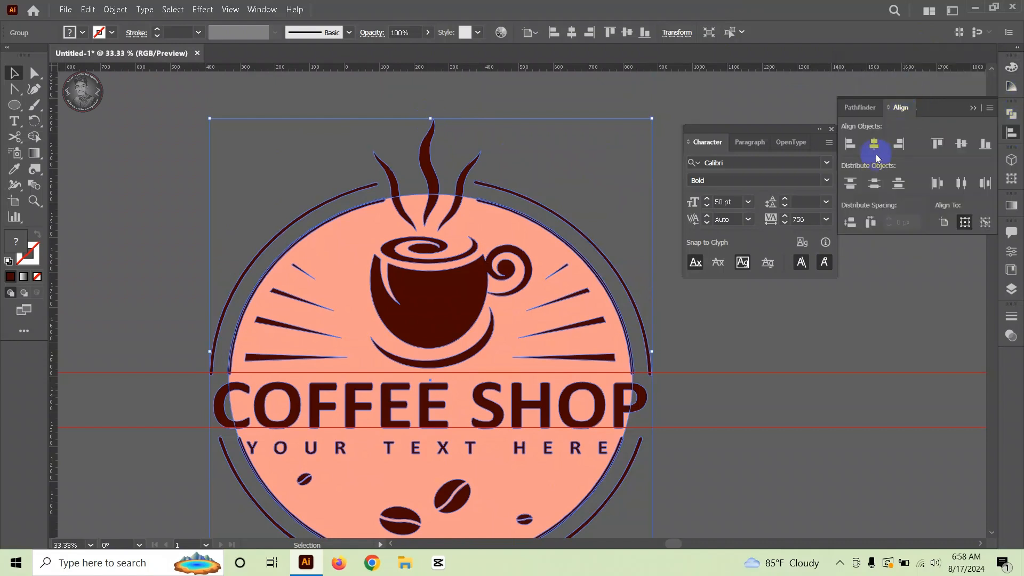
pyautogui.click(875, 149)
pyautogui.click(946, 145)
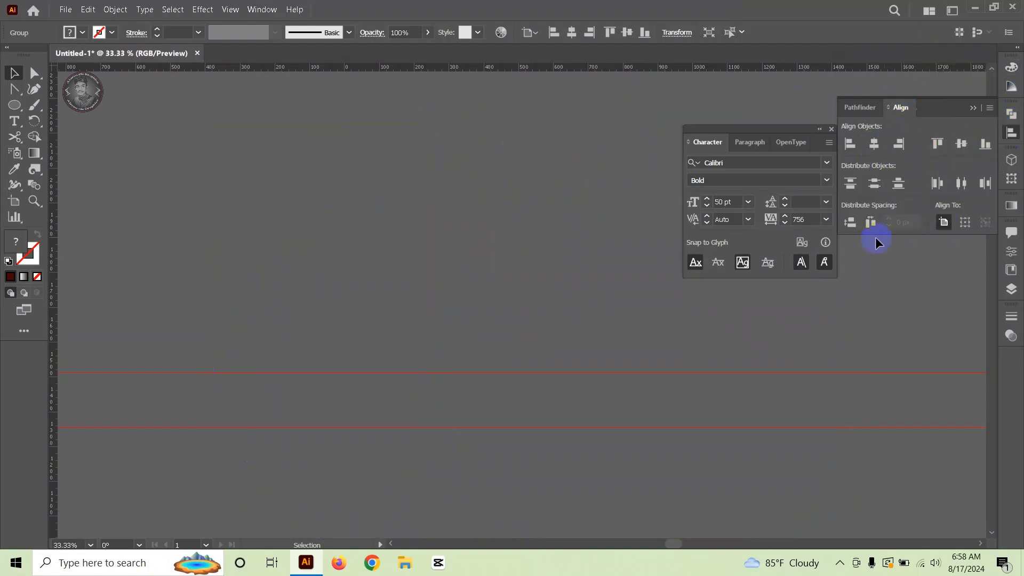
pyautogui.scroll(-2, 525, 283)
pyautogui.scroll(-3, 525, 283)
pyautogui.scroll(6, 528, 289)
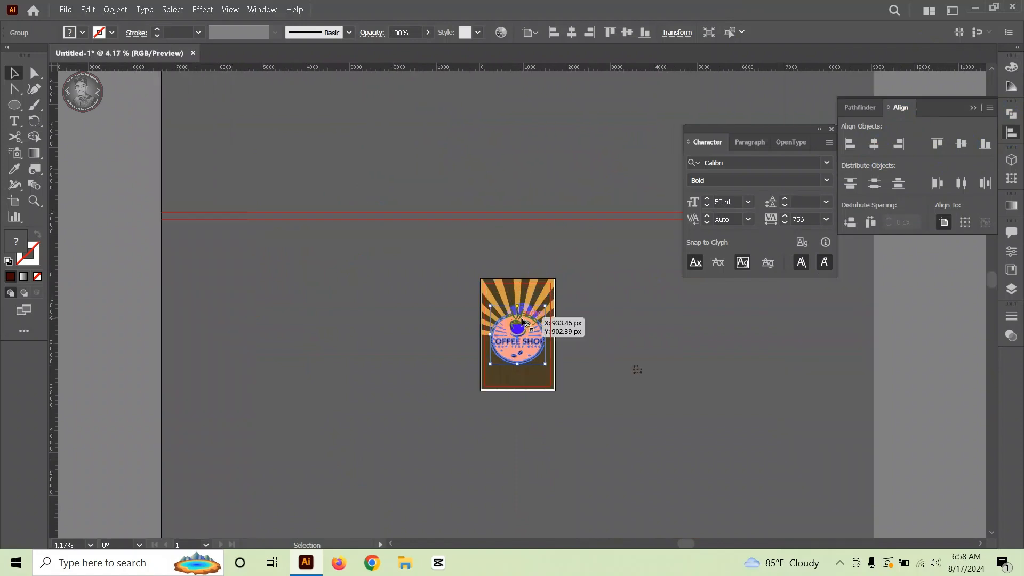
pyautogui.scroll(-3, 522, 310)
pyautogui.scroll(1, 522, 308)
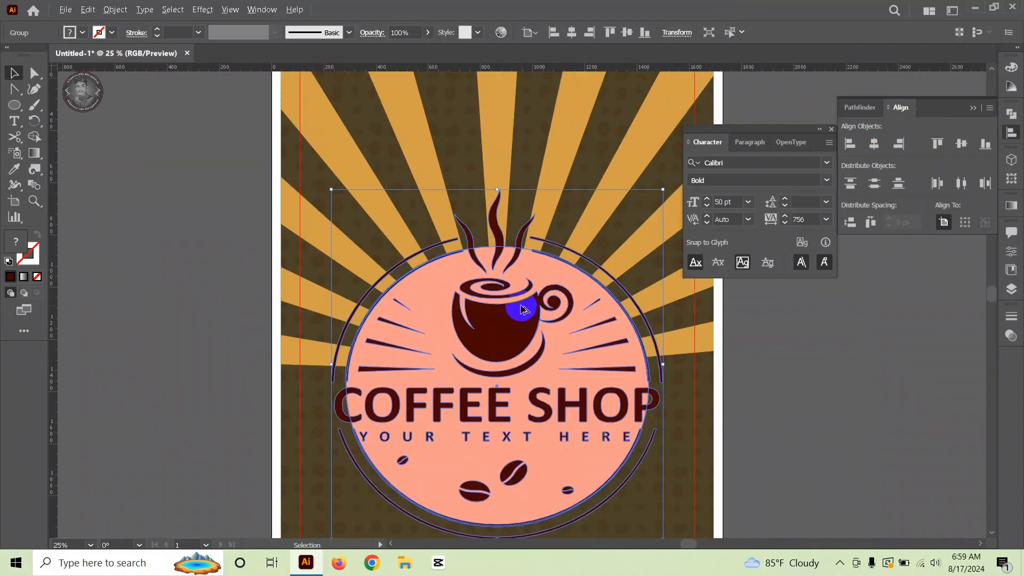
pyautogui.scroll(-1, 521, 306)
pyautogui.click(631, 433)
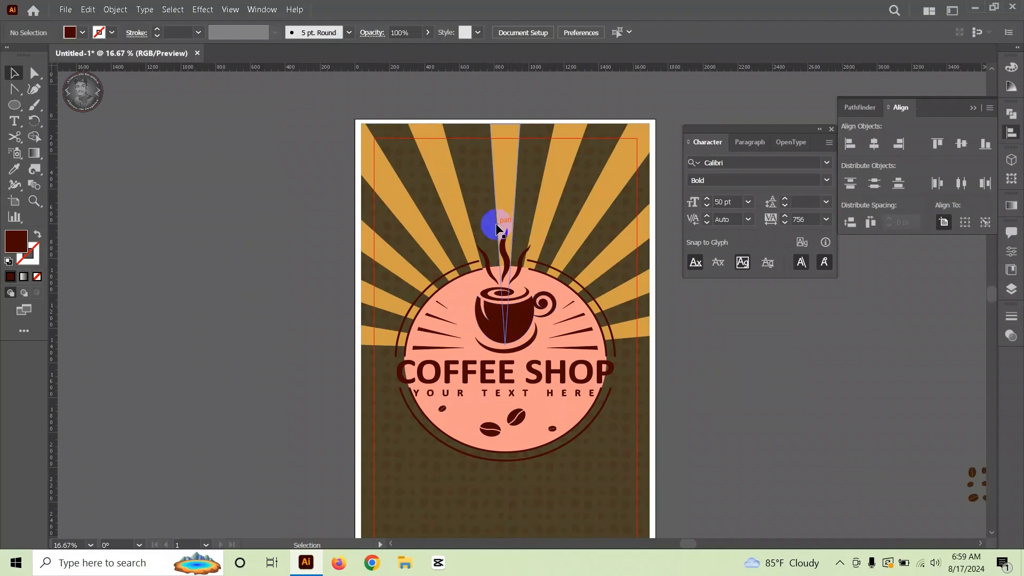
# Step: Stretch the logo group slightly taller from its upper edge and center it on the artboard again in both directions
pyautogui.click(509, 282)
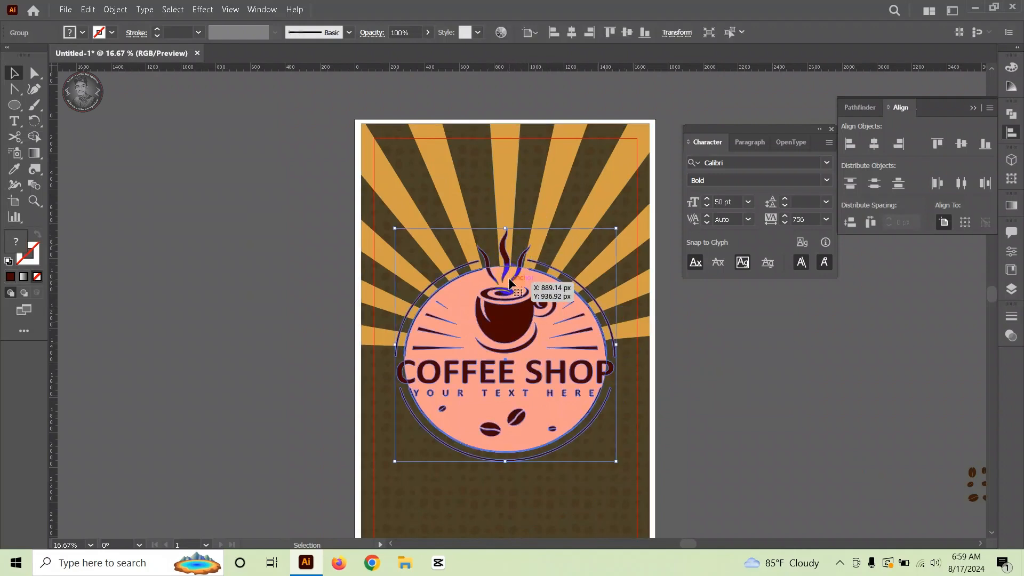
pyautogui.moveTo(505, 229); pyautogui.dragTo(501, 209)
pyautogui.click(877, 148)
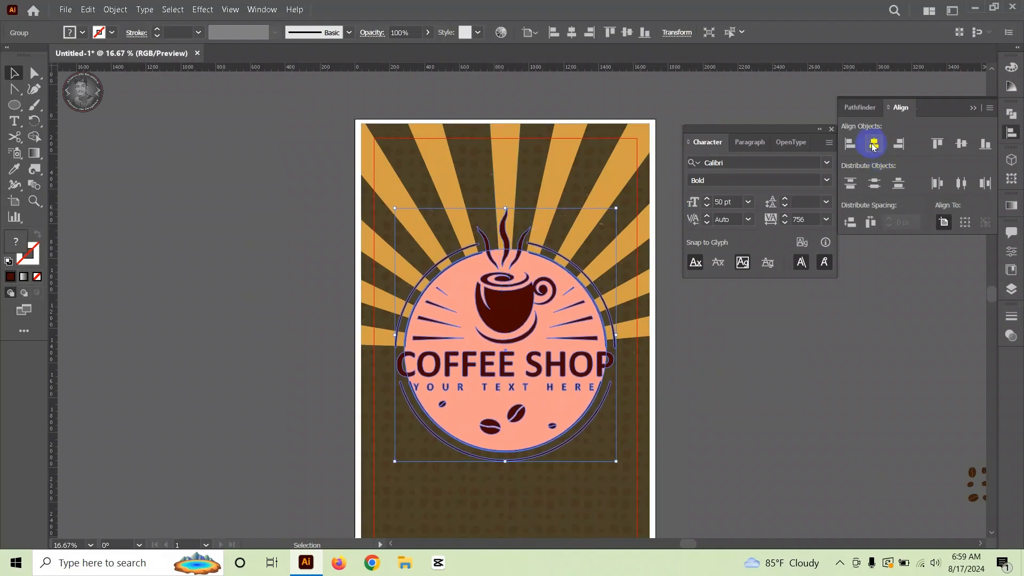
pyautogui.click(961, 144)
pyautogui.click(747, 395)
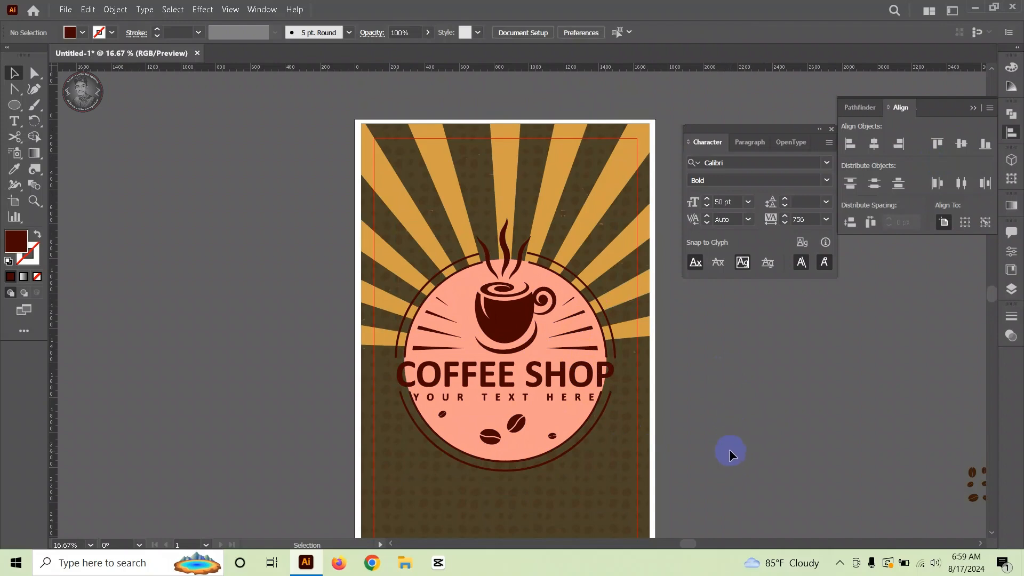
# Step: Place a new placeholder text line outside the poster's upper-left corner and set its tracking to 0
pyautogui.hotkey('ctrl', '-')
pyautogui.press('t')
pyautogui.click(151, 157)
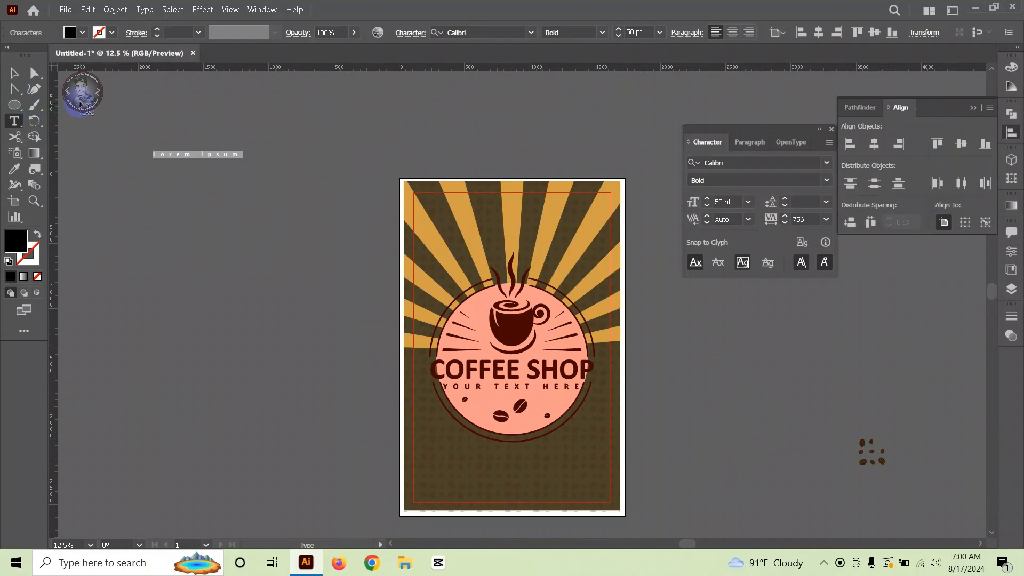
pyautogui.press('Escape')
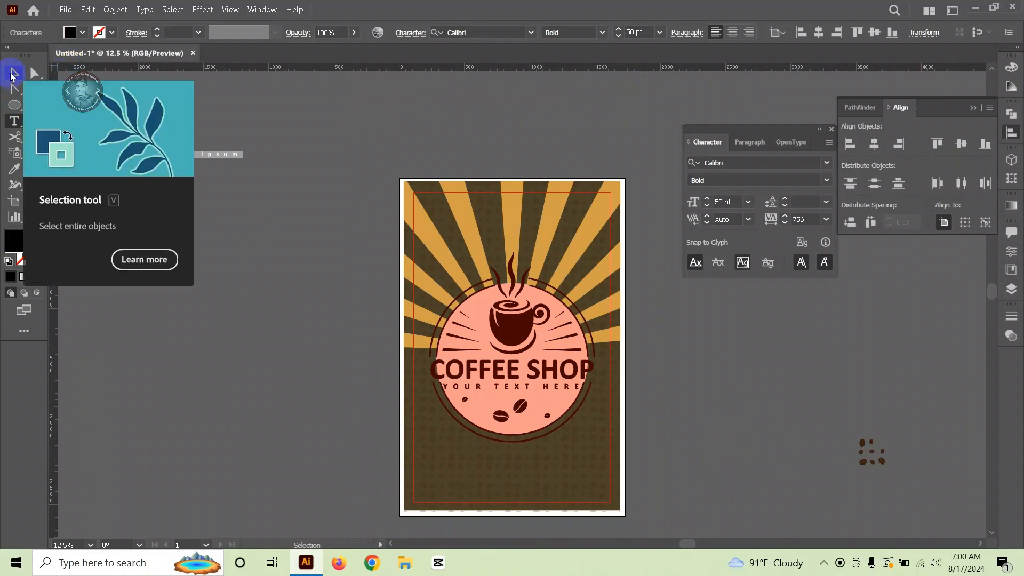
pyautogui.click(803, 219)
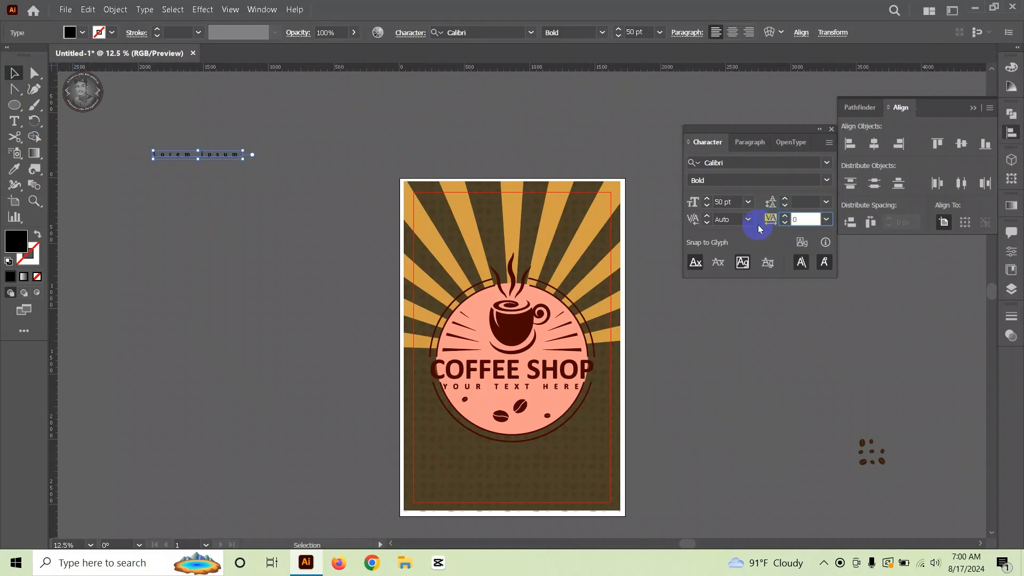
pyautogui.press('Return')
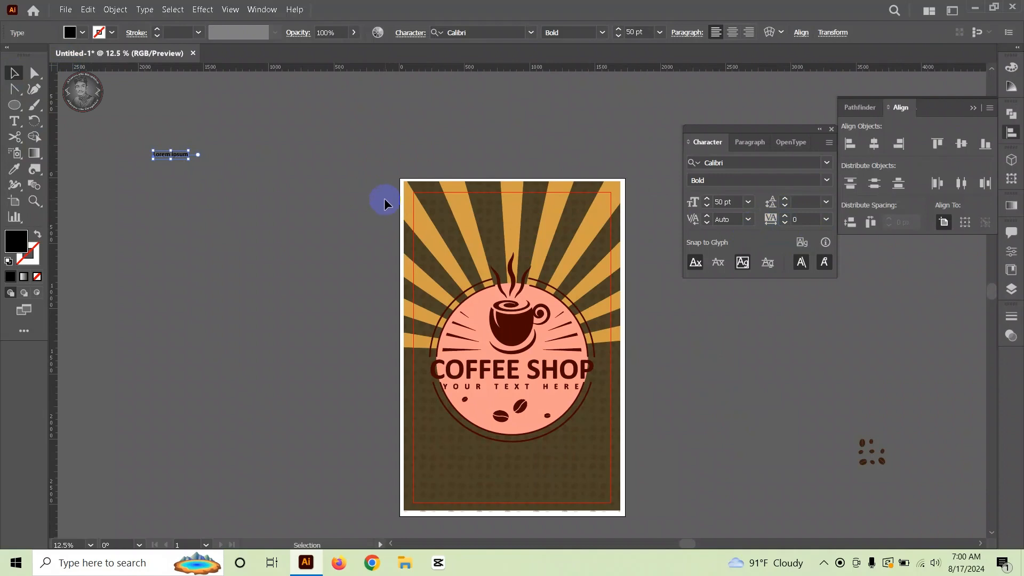
# Step: Set the placeholder text to 520 pt in Times New Roman Bold
pyautogui.click(733, 201)
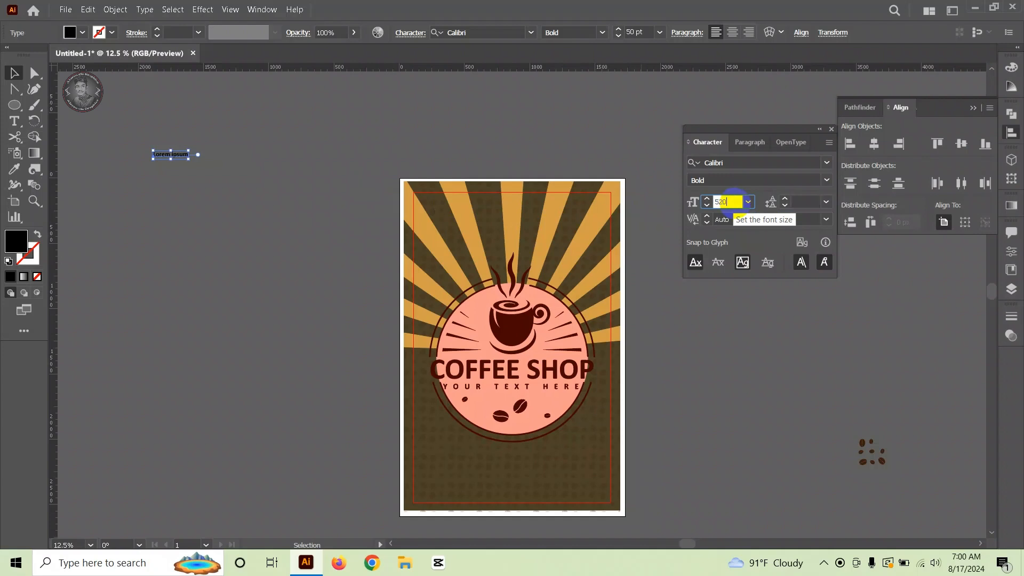
pyautogui.press('Return')
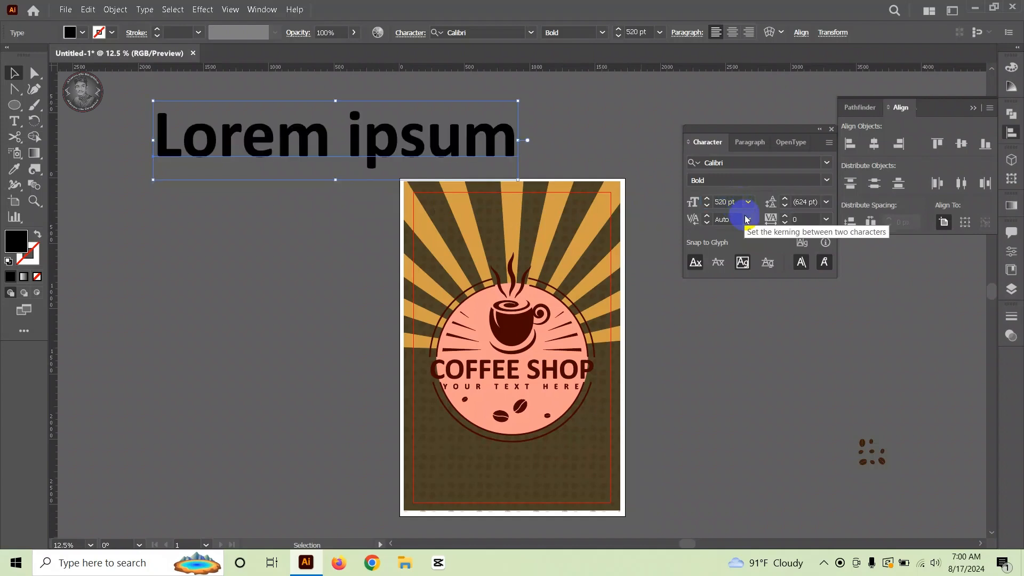
pyautogui.click(750, 163)
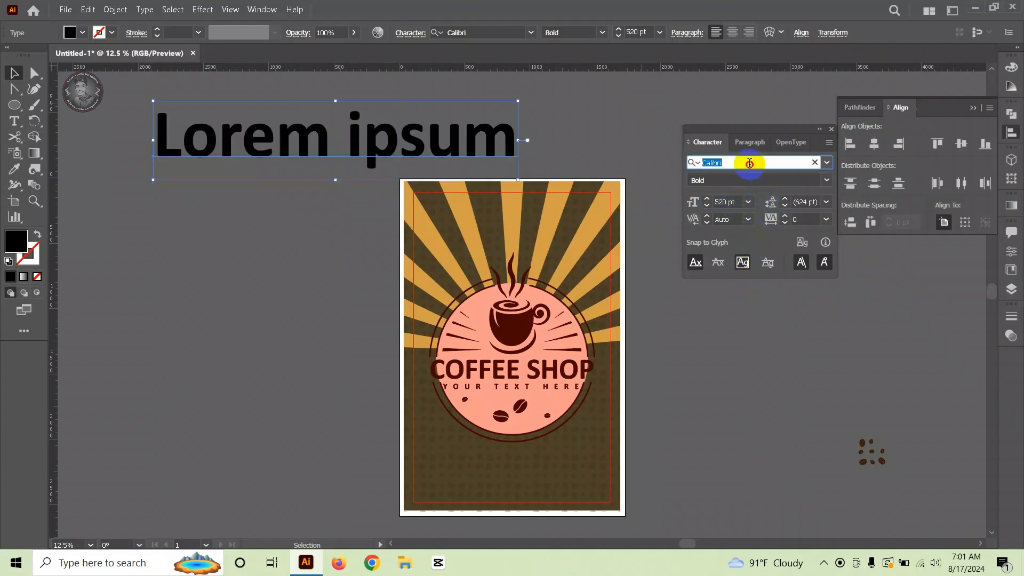
pyautogui.write('TIM')
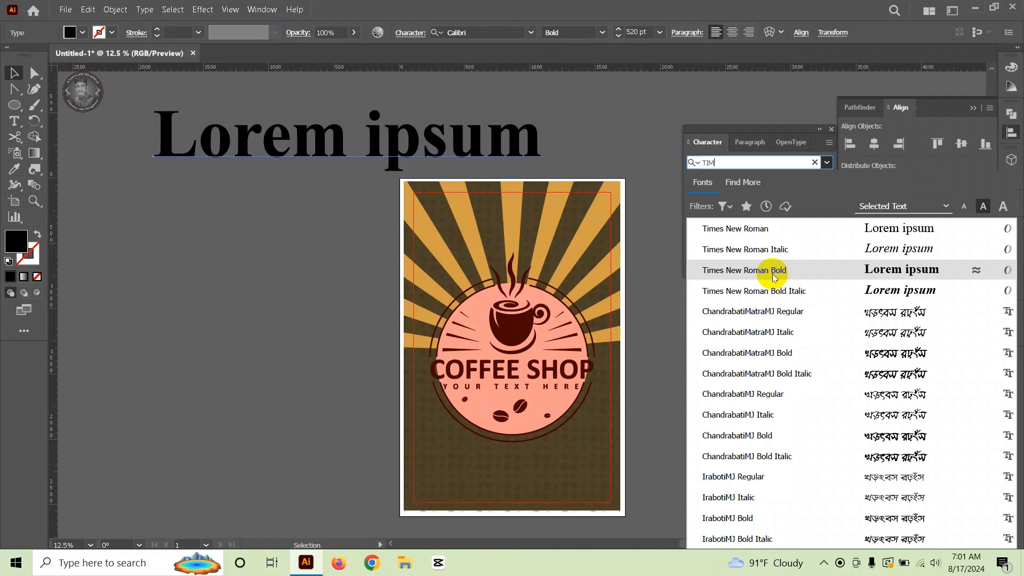
pyautogui.click(775, 270)
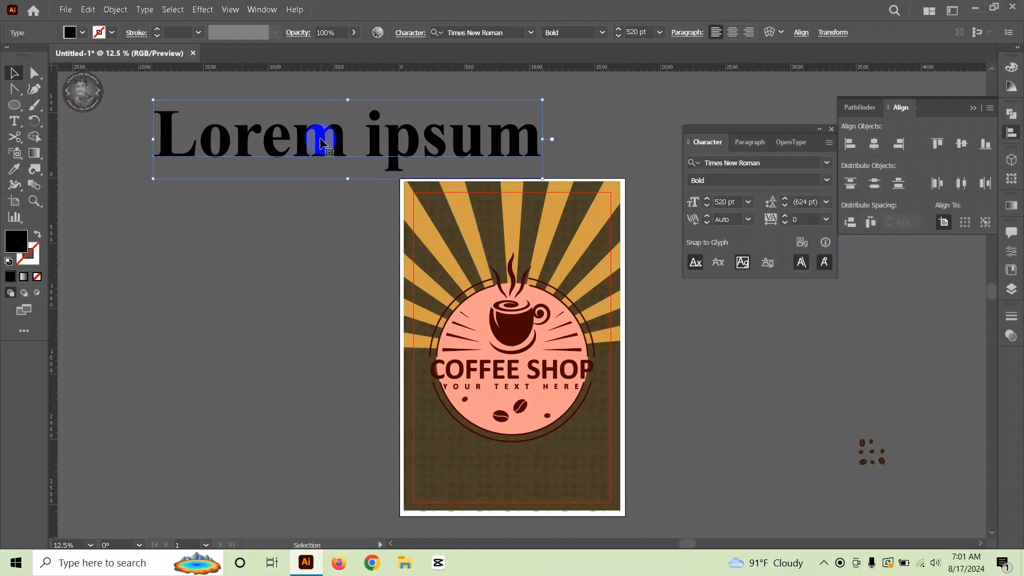
# Step: Delete the word "Lorem" from the large placeholder text
pyautogui.click(14, 120)
pyautogui.click(277, 149)
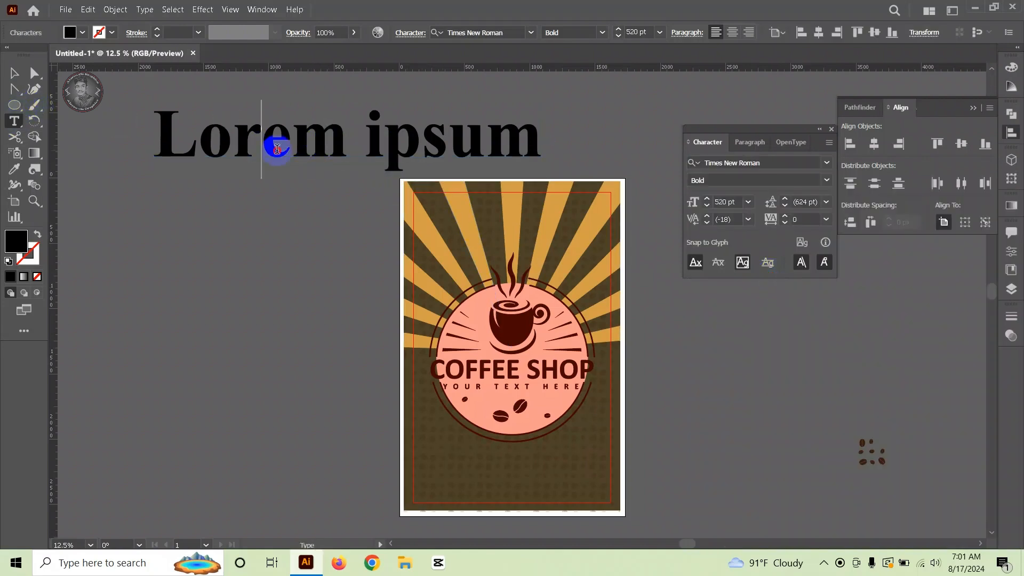
pyautogui.doubleClick(277, 148)
pyautogui.press('BackSpace')
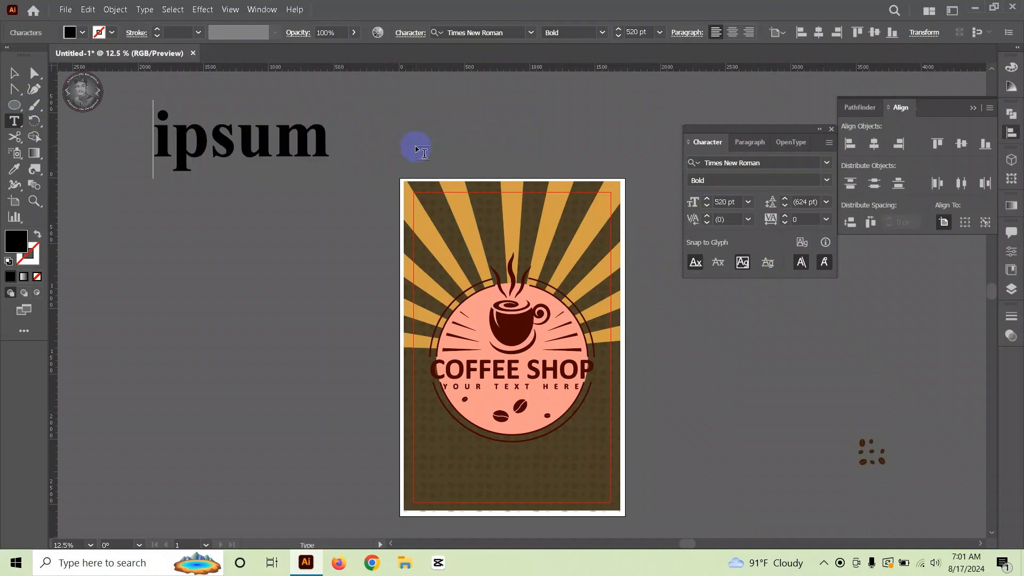
pyautogui.write('C')
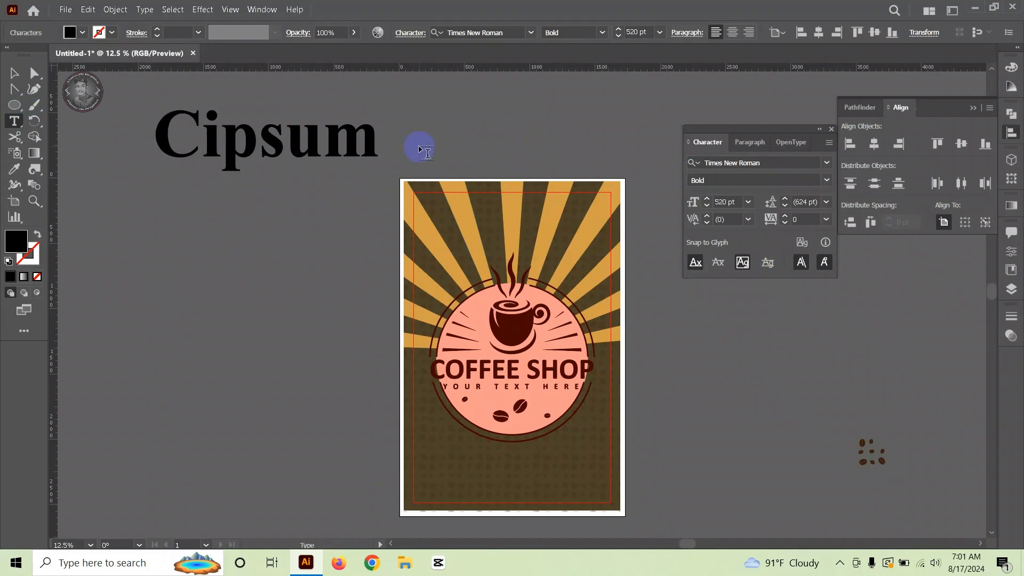
pyautogui.write('o')
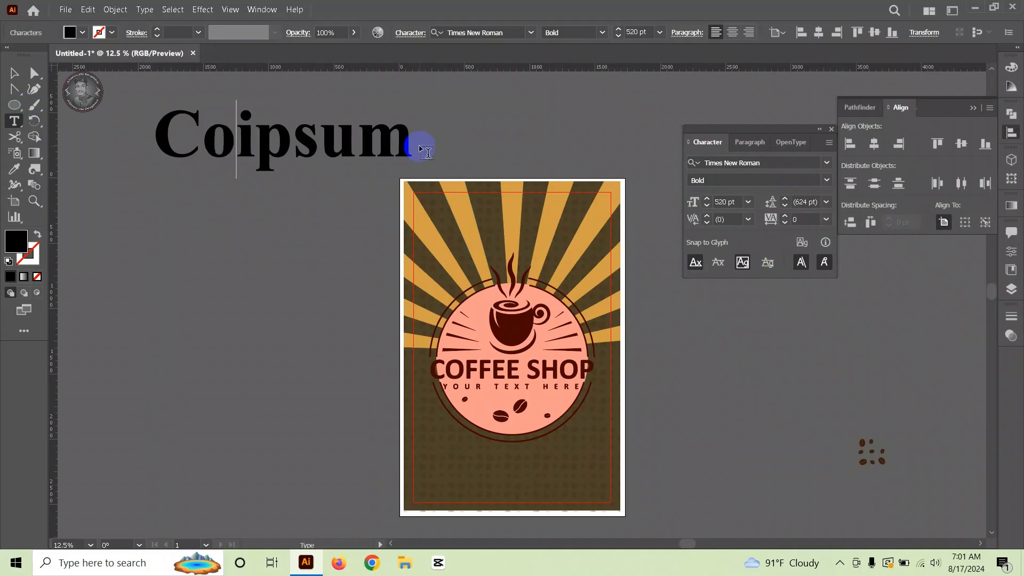
pyautogui.write('ff')
pyautogui.press('BackSpace')
pyautogui.press('BackSpace')
pyautogui.press('BackSpace')
pyautogui.press('BackSpace')
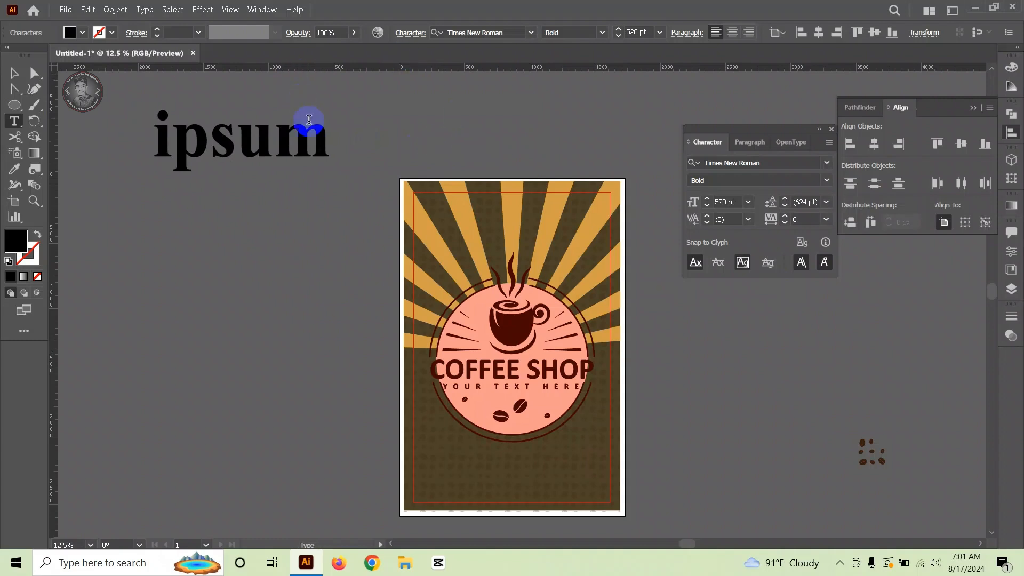
# Step: Replace the remaining placeholder word with "COFFEE" in capitals and fill the text with white
pyautogui.click(327, 140)
pyautogui.press('BackSpace')
pyautogui.press('BackSpace')
pyautogui.press('BackSpace')
pyautogui.press('BackSpace')
pyautogui.press('BackSpace')
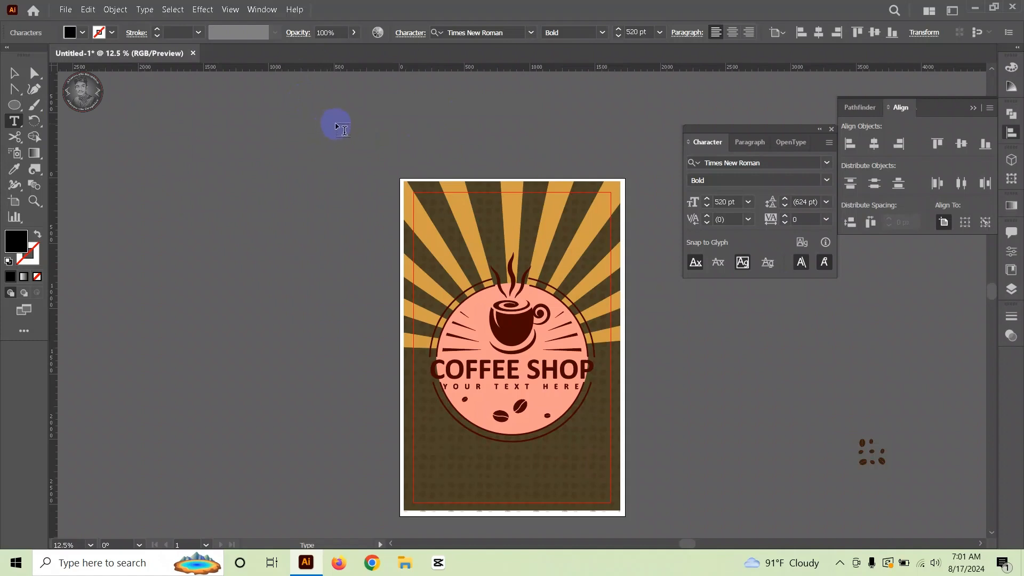
pyautogui.write('COFFEE')
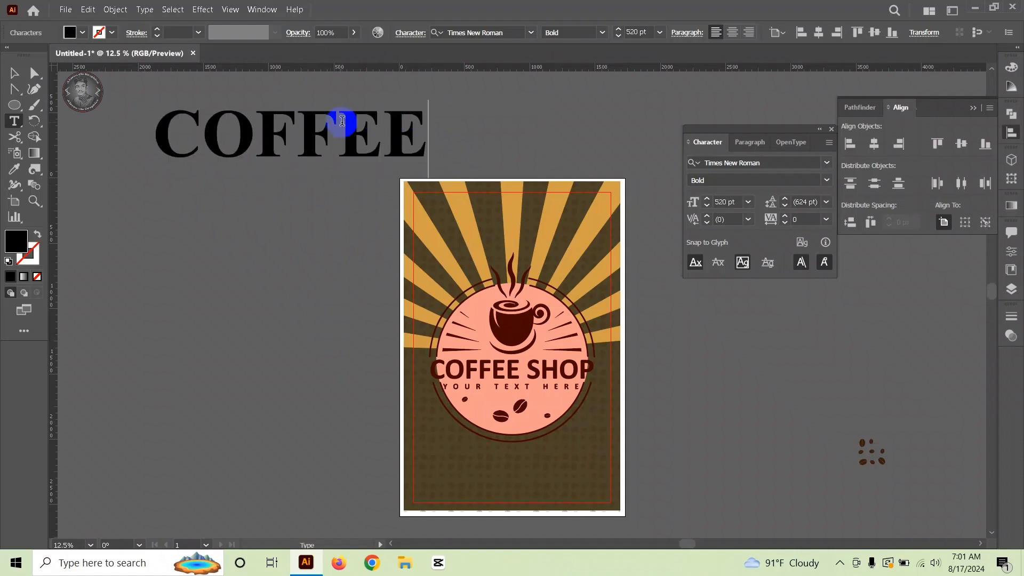
pyautogui.click(15, 73)
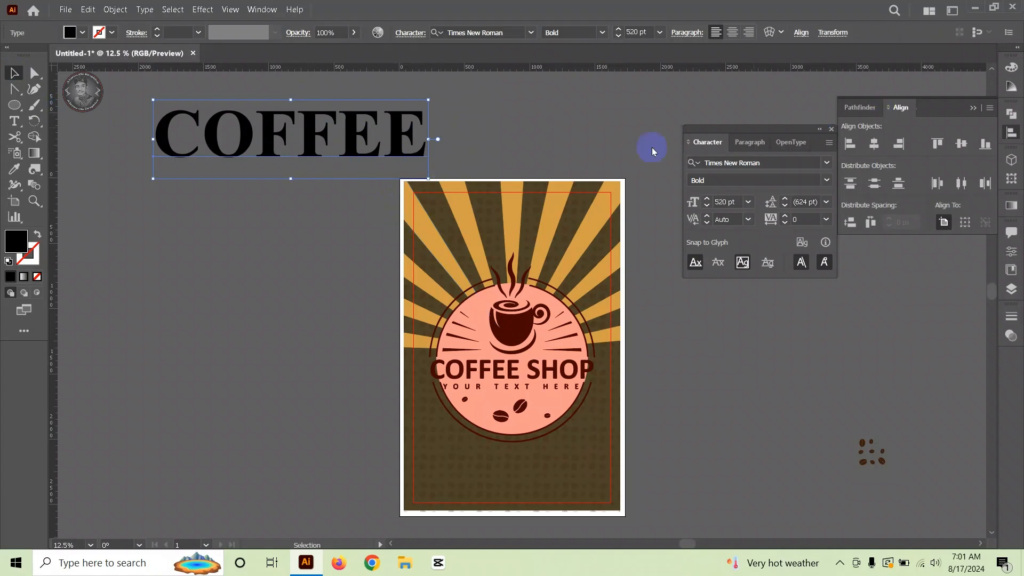
pyautogui.click(82, 32)
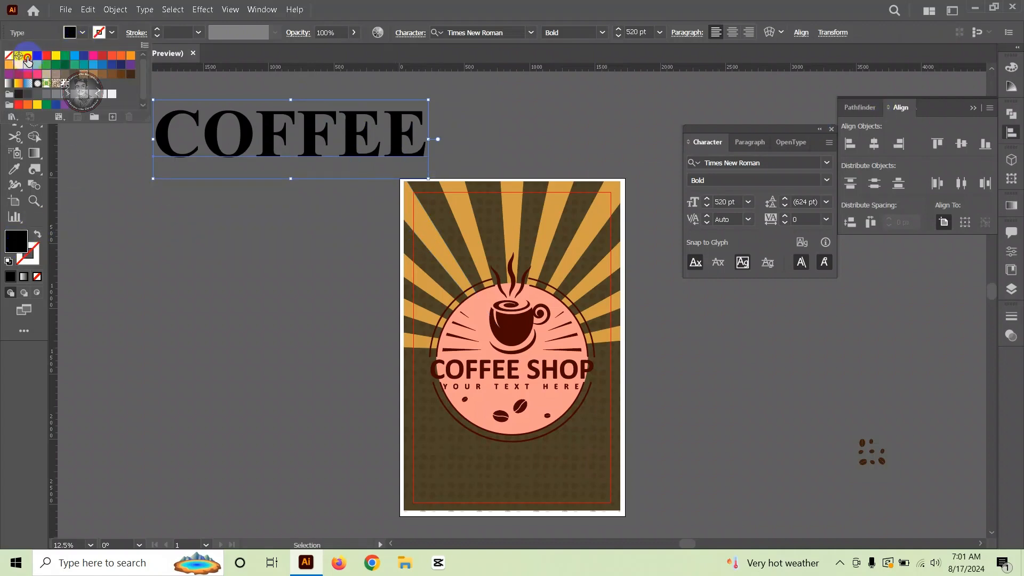
pyautogui.click(27, 59)
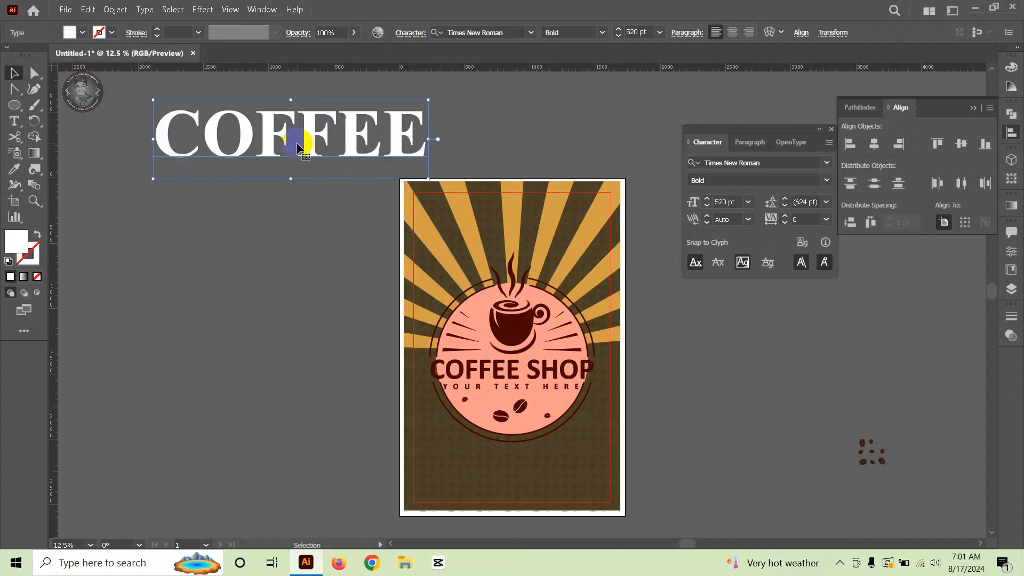
# Step: Paste a copy of the white COFFEE text in front and send it to the back
pyautogui.scroll(1, 270, 229)
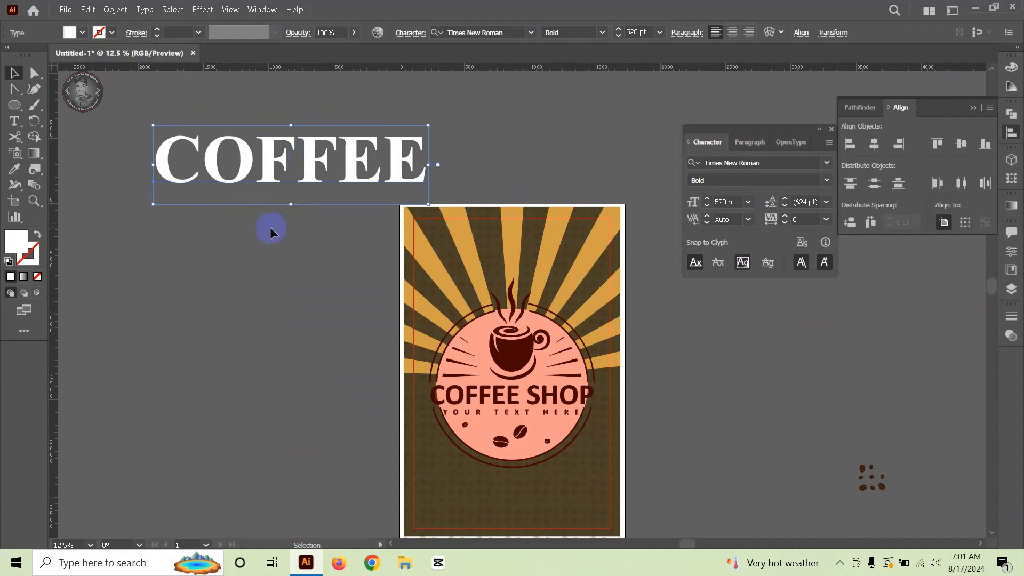
pyautogui.rightClick(275, 156)
pyautogui.moveTo(341, 351)
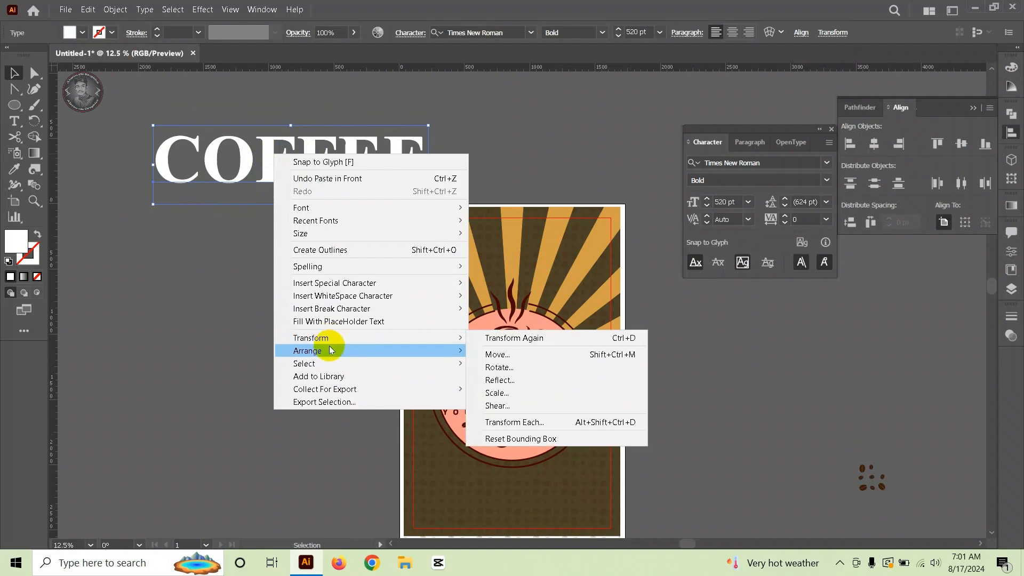
pyautogui.click(533, 389)
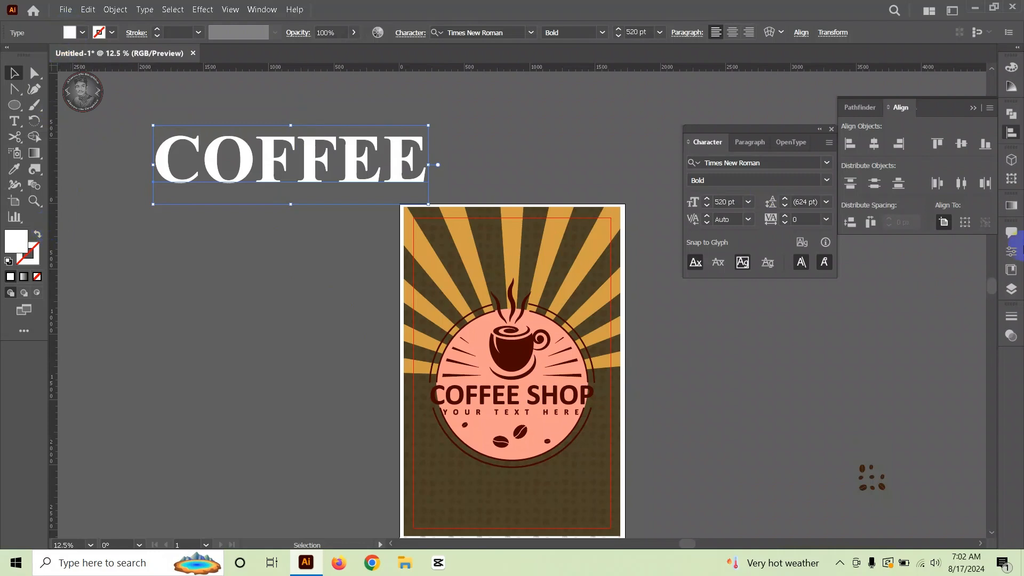
# Step: Give the COFFEE text copy a 28 pt golden-orange stroke with round caps and round corners
pyautogui.click(270, 15)
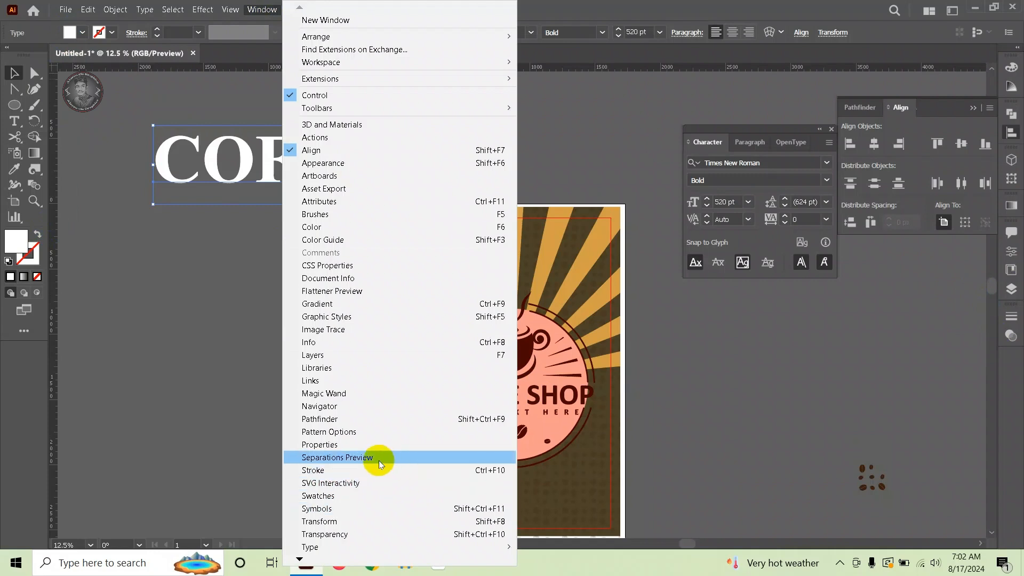
pyautogui.click(366, 471)
pyautogui.click(909, 329)
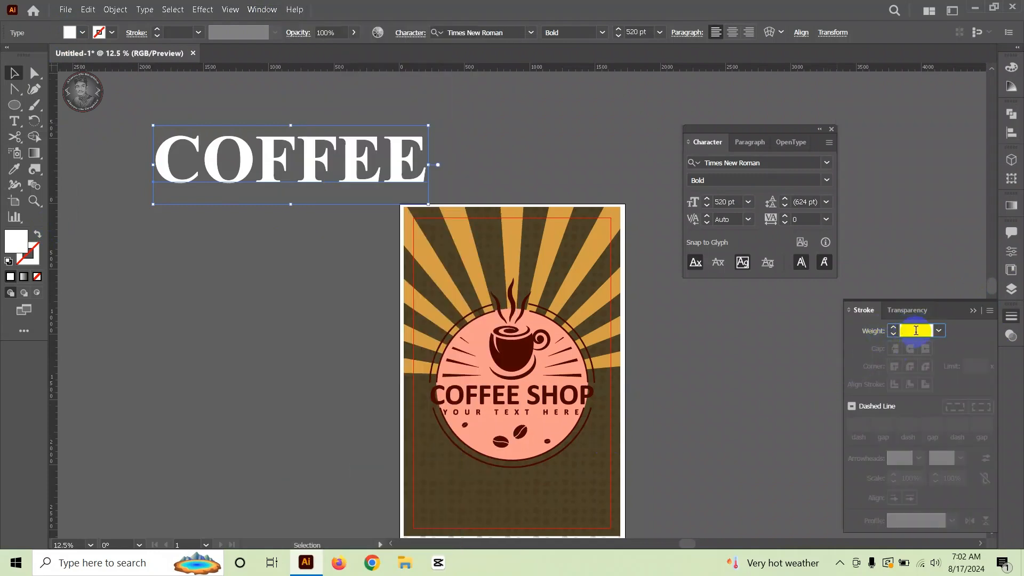
pyautogui.write('28')
pyautogui.press('Return')
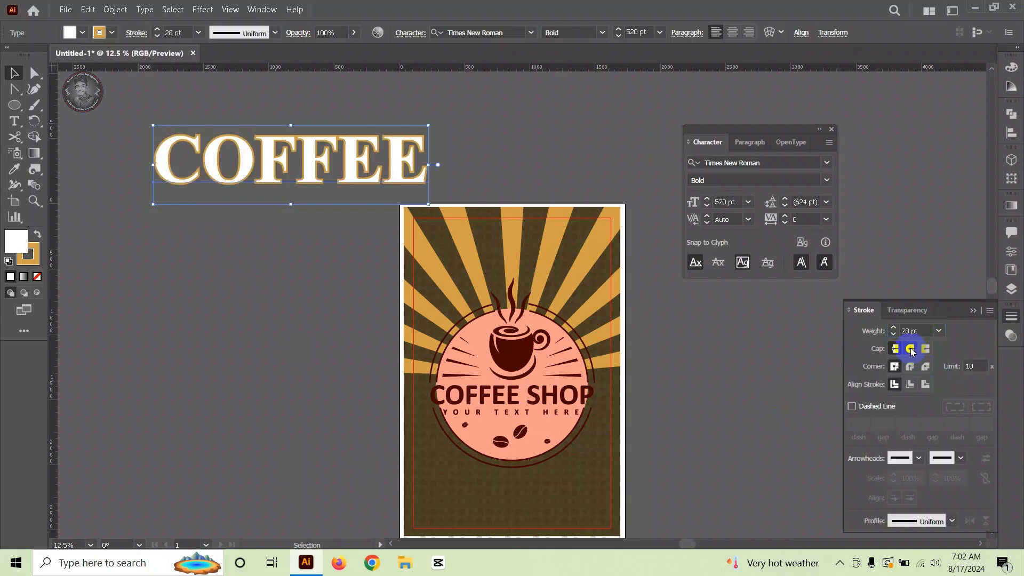
pyautogui.click(911, 349)
pyautogui.click(911, 368)
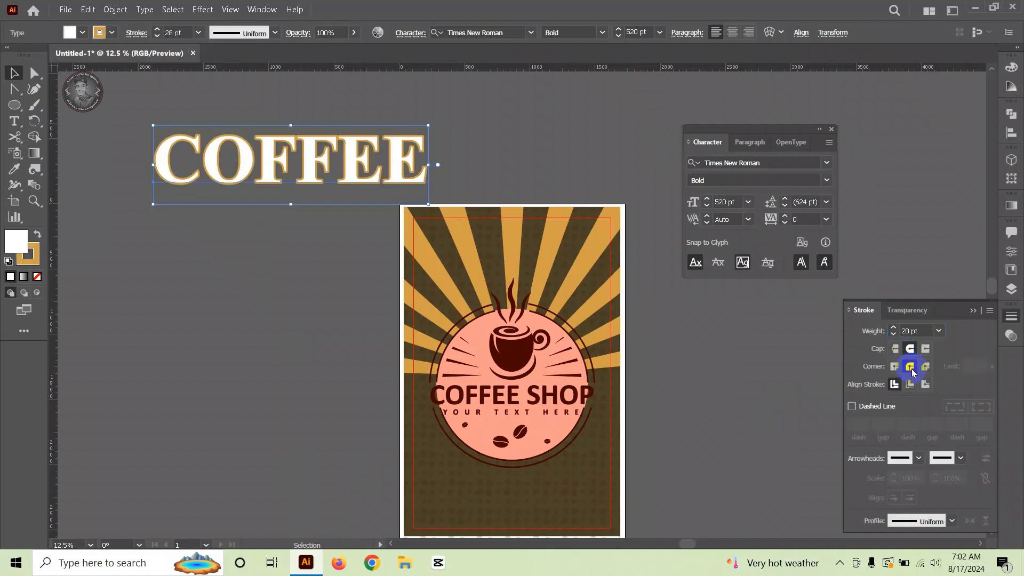
# Step: Change the outlined COFFEE text copy's stroke colour to black
pyautogui.click(111, 32)
pyautogui.click(40, 57)
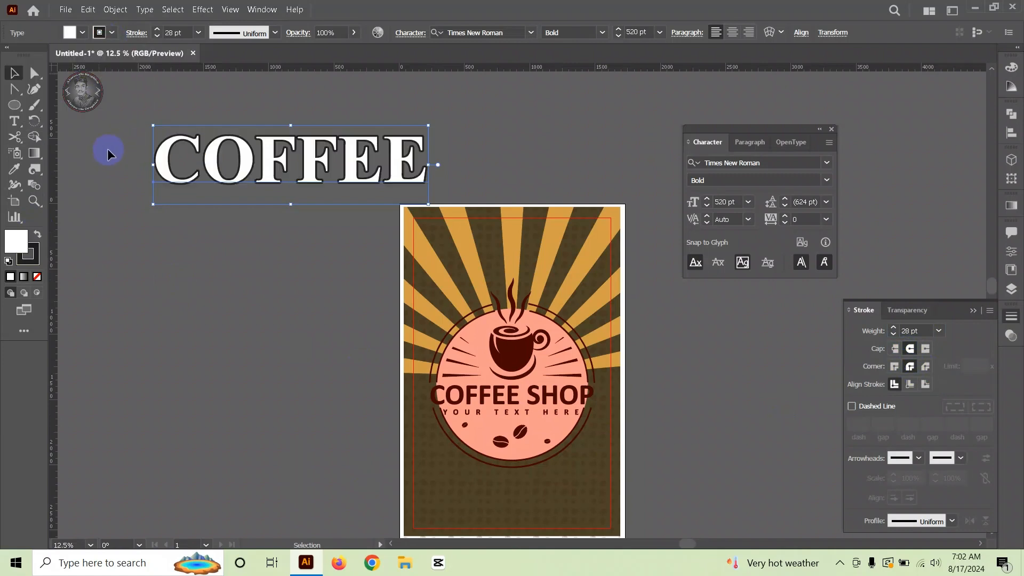
pyautogui.rightClick(272, 158)
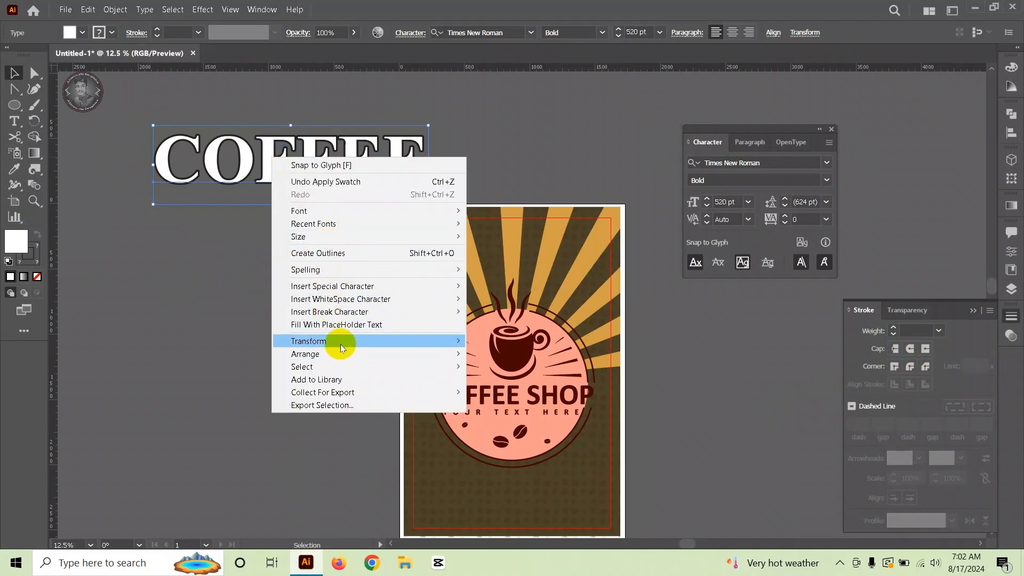
pyautogui.click(213, 270)
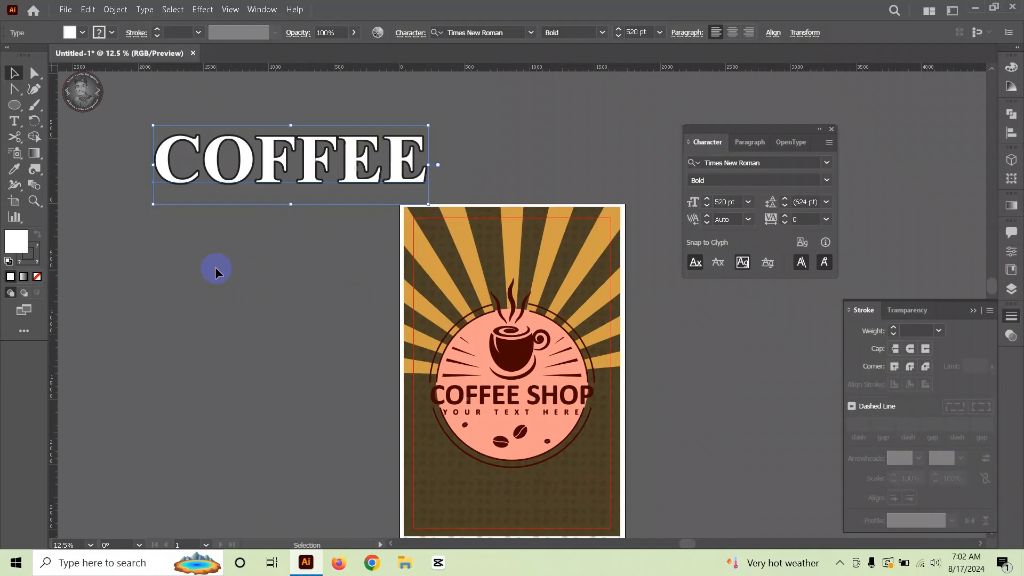
pyautogui.rightClick(280, 142)
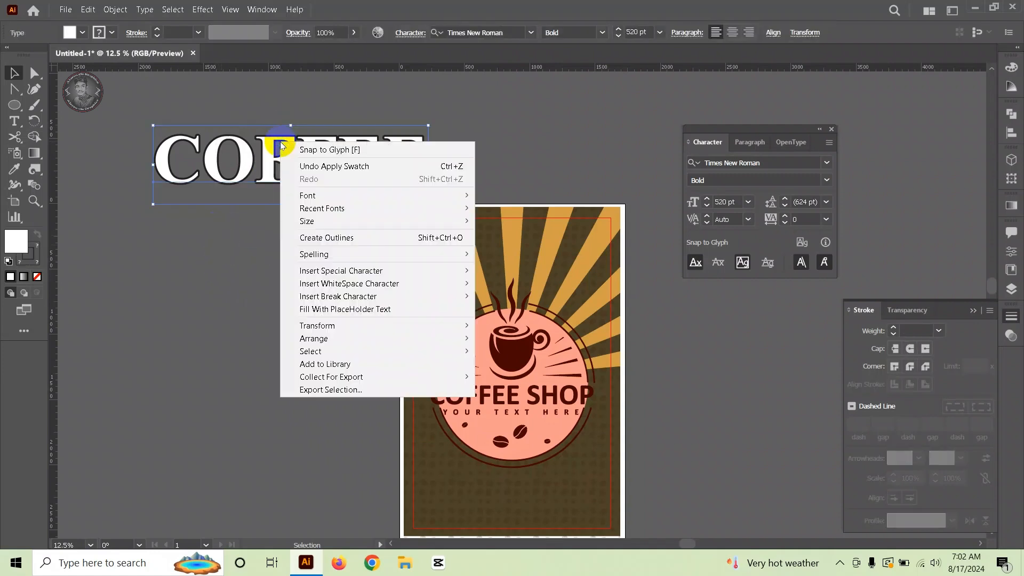
pyautogui.click(229, 311)
# Step: Move the white COFFEE text off its outlined copy and undo the moves
pyautogui.moveTo(247, 168); pyautogui.dragTo(248, 208)
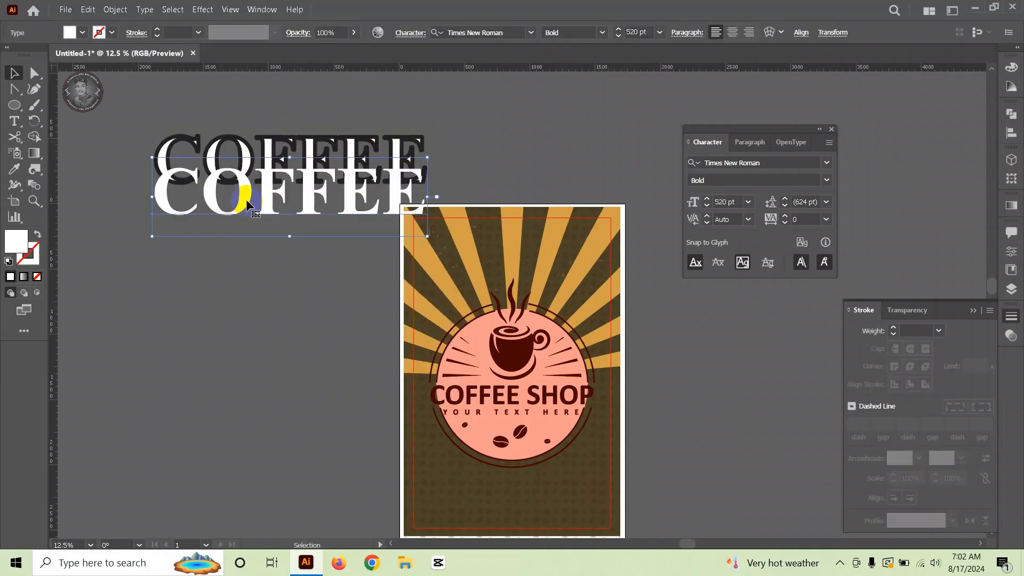
pyautogui.press('ctrl')
pyautogui.hotkey('ctrl', 'z')
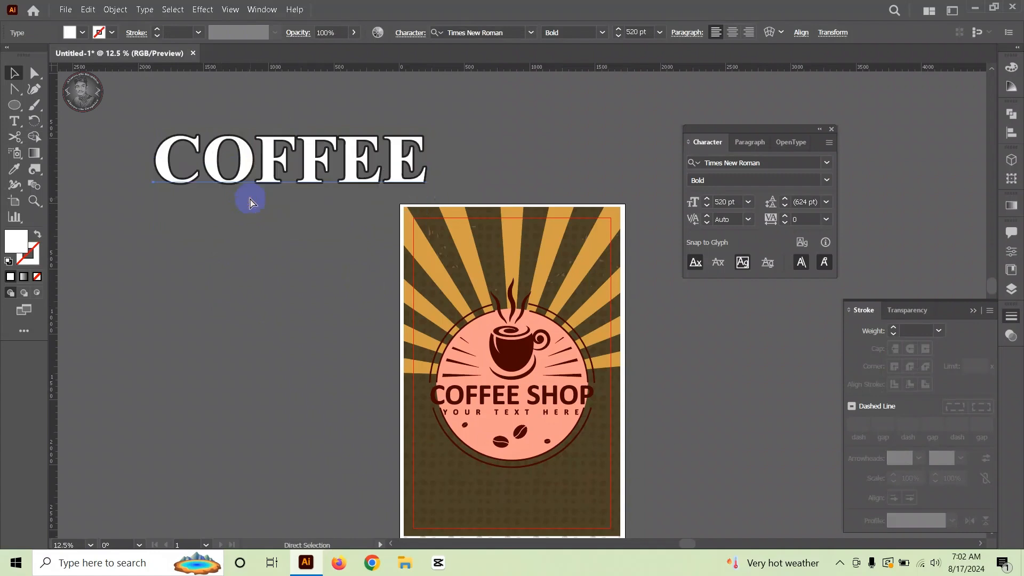
pyautogui.moveTo(244, 165); pyautogui.dragTo(240, 237)
pyautogui.click(245, 158)
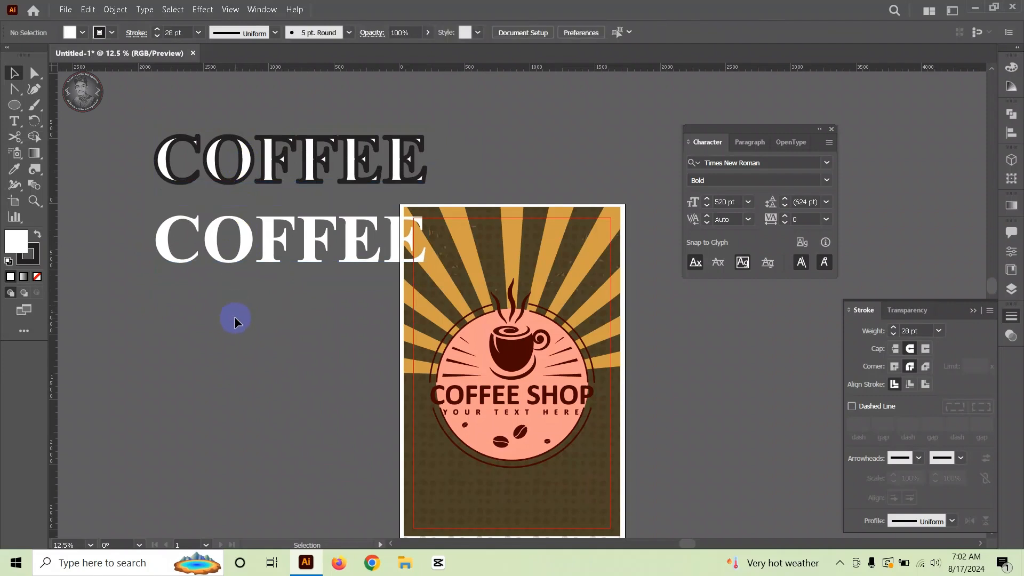
pyautogui.keyDown('ctrl'); pyautogui.click(269, 171); pyautogui.keyUp('ctrl')
pyautogui.hotkey('ctrl', 'z')
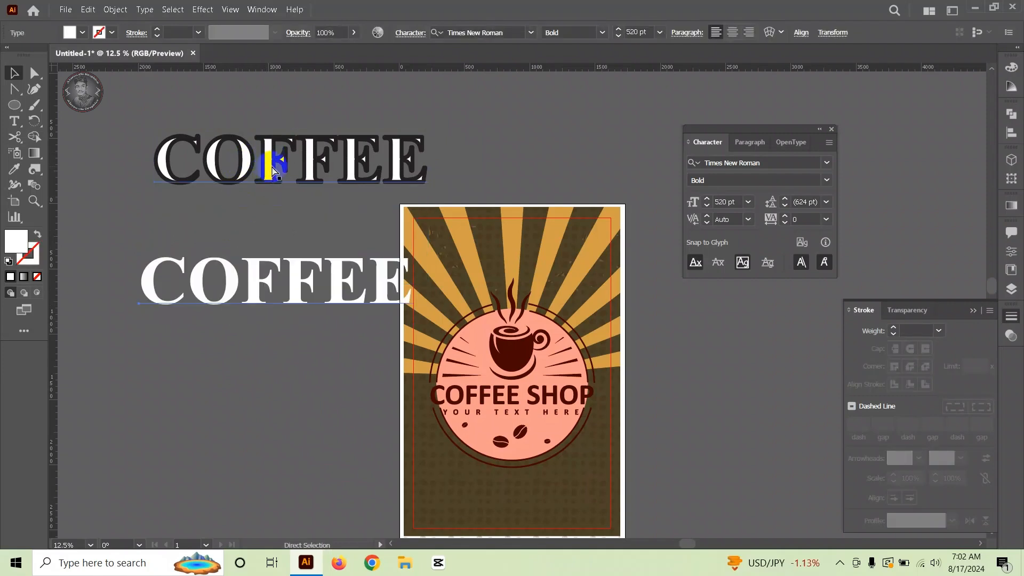
pyautogui.hotkey('ctrl', 'z')
# Step: Select both overlapping COFFEE texts and expand them with Object and Fill enabled
pyautogui.click(240, 210)
pyautogui.moveTo(272, 222); pyautogui.dragTo(318, 155)
pyautogui.rightClick(304, 164)
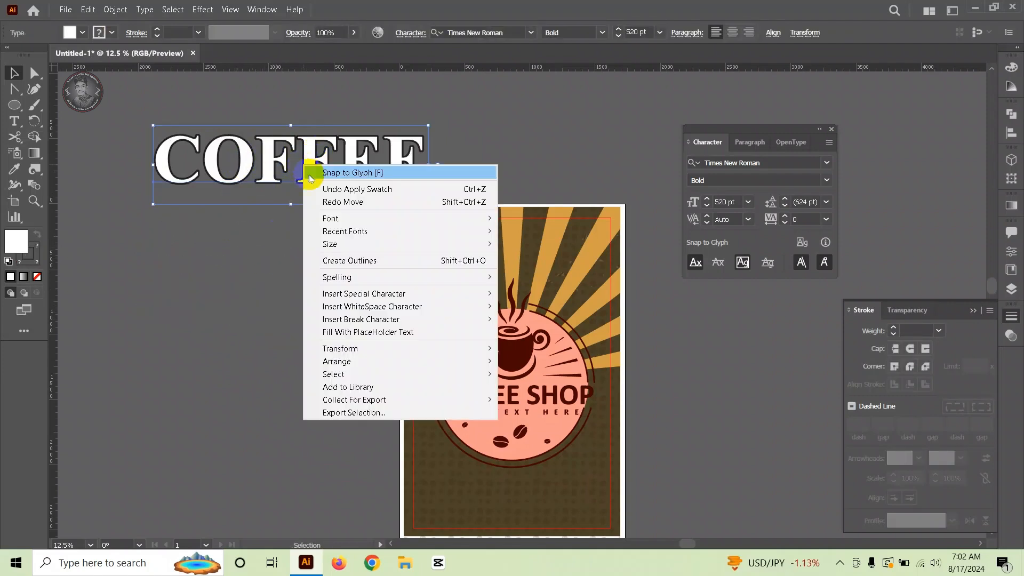
pyautogui.click(235, 340)
pyautogui.moveTo(346, 106); pyautogui.dragTo(296, 174)
pyautogui.rightClick(298, 162)
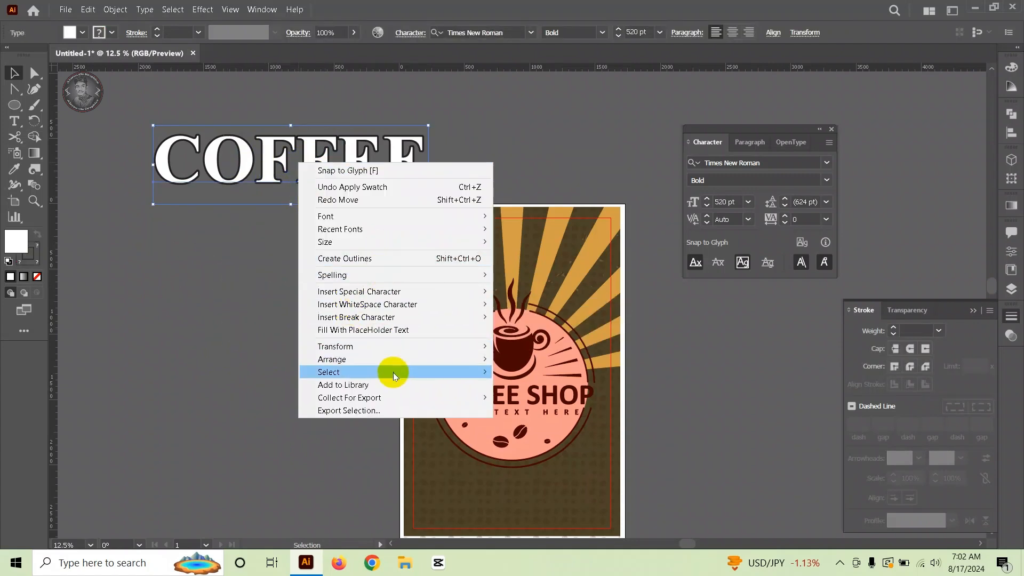
pyautogui.click(126, 6)
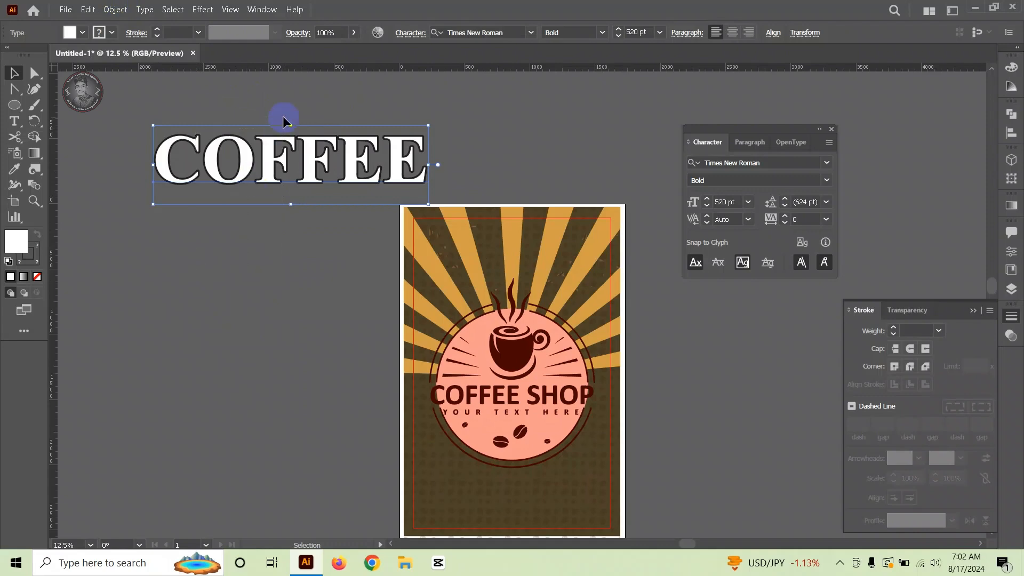
pyautogui.click(114, 11)
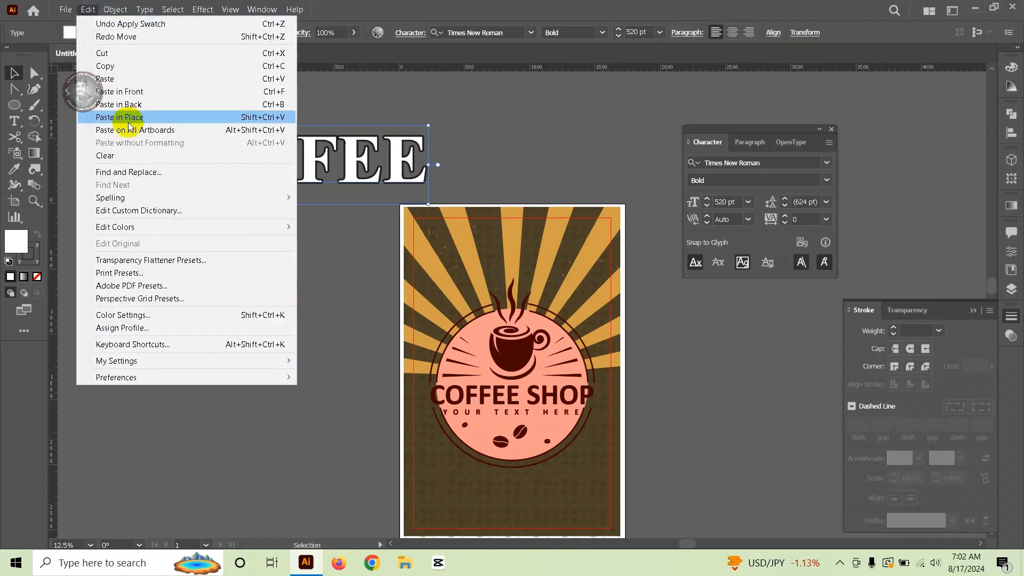
pyautogui.click(303, 288)
pyautogui.click(266, 154)
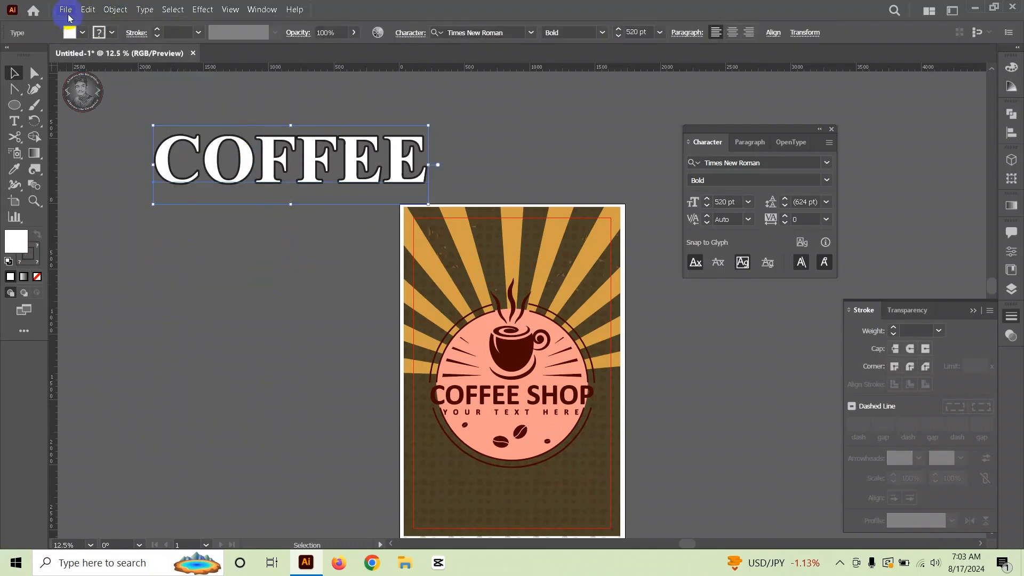
pyautogui.click(107, 10)
pyautogui.click(136, 146)
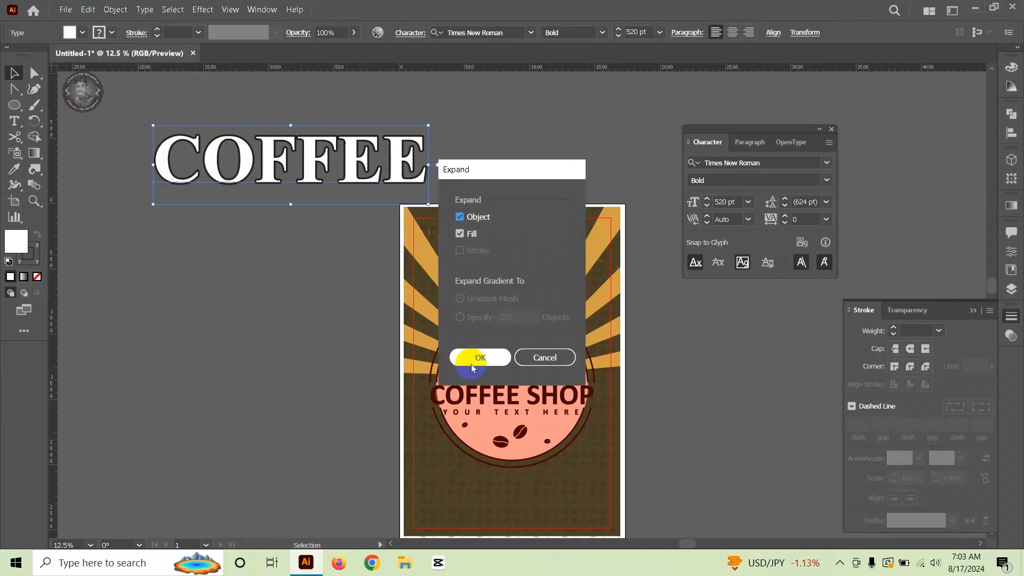
pyautogui.click(477, 359)
# Step: Group the expanded white COFFEE lettering with its outlined copy
pyautogui.click(216, 245)
pyautogui.click(313, 155)
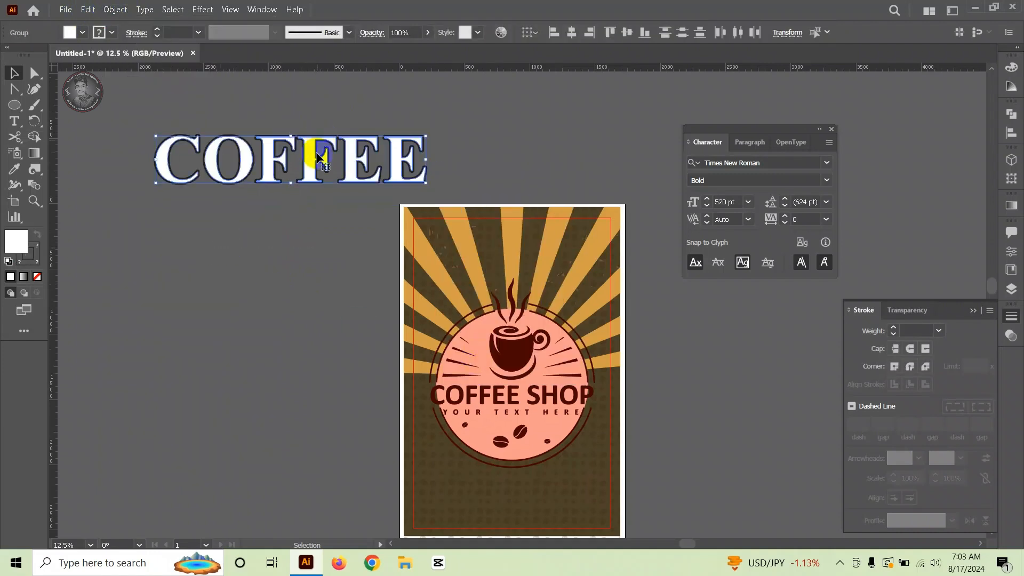
pyautogui.rightClick(304, 165)
pyautogui.click(356, 240)
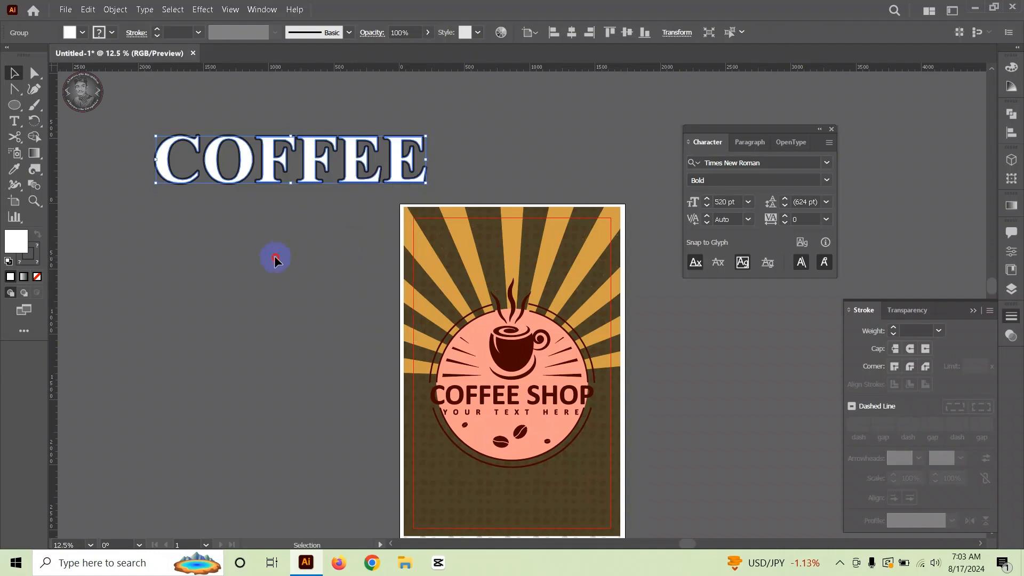
pyautogui.click(276, 259)
# Step: Align the COFFEE group to the artboard's horizontal centre and top edge
pyautogui.moveTo(314, 158); pyautogui.dragTo(472, 155)
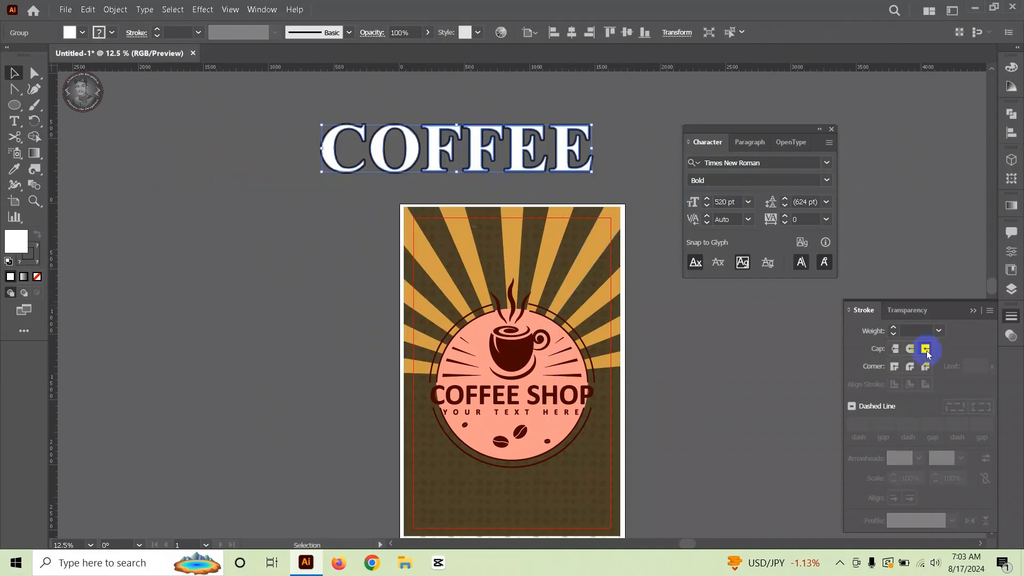
pyautogui.click(1013, 134)
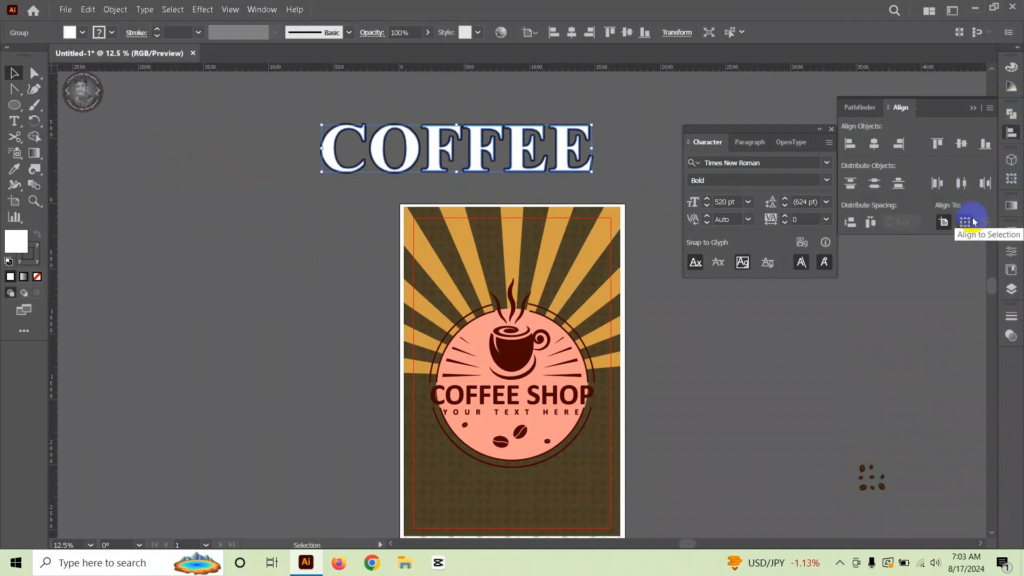
pyautogui.click(875, 144)
pyautogui.click(937, 144)
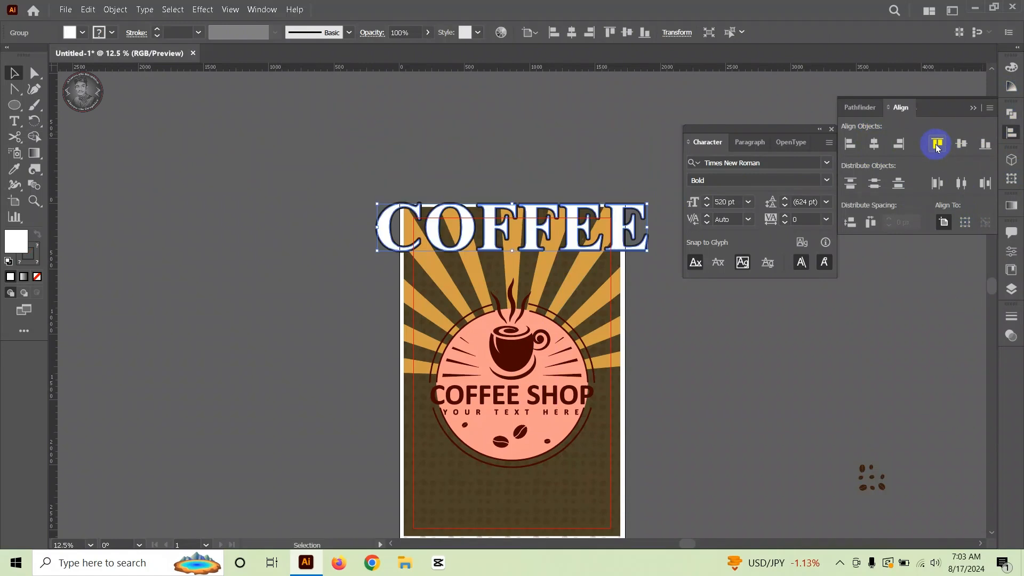
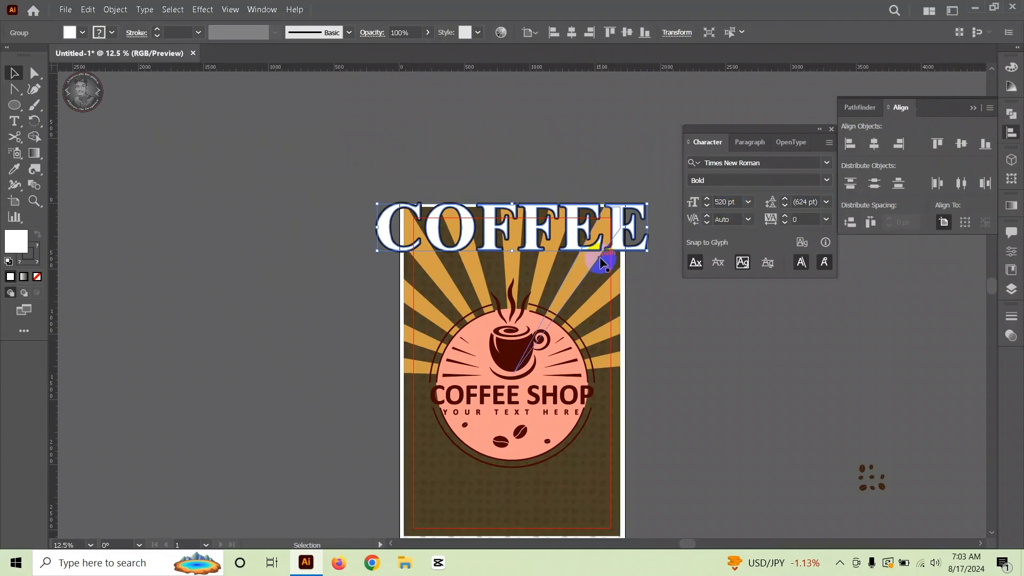
# Step: Enter 520 pt as the font size for the COFFEE title group
pyautogui.doubleClick(734, 202)
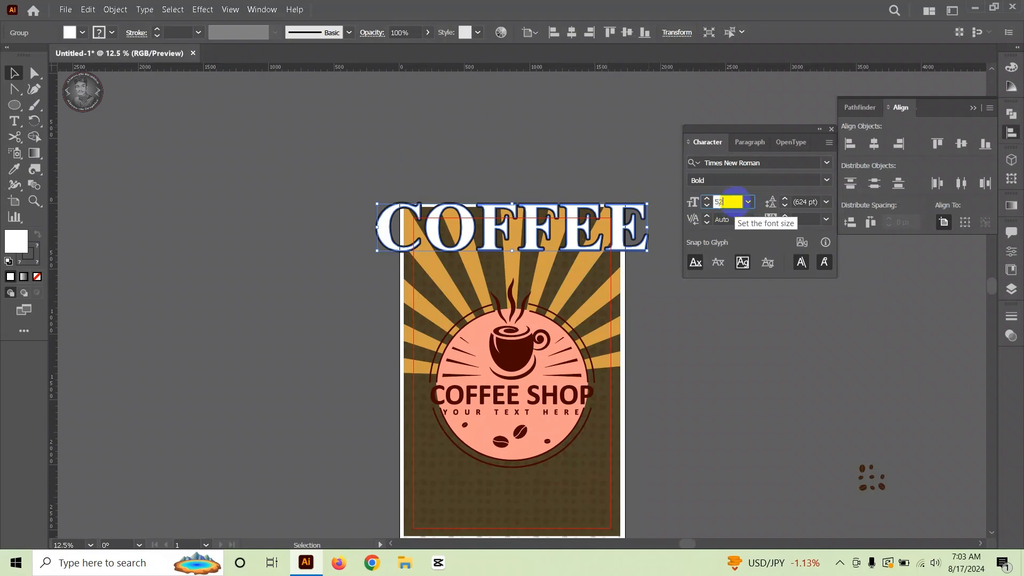
pyautogui.write('520')
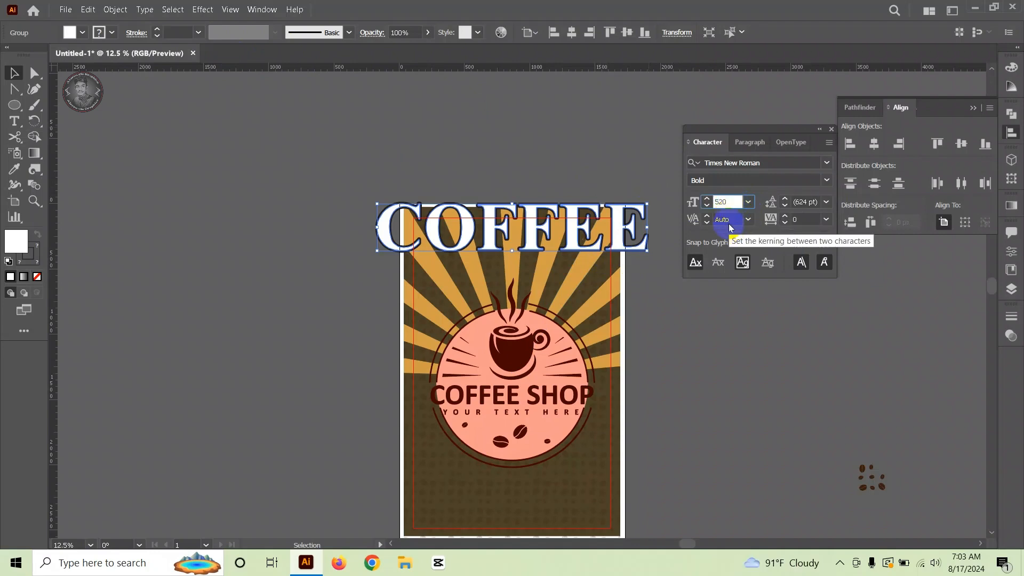
pyautogui.press('Return')
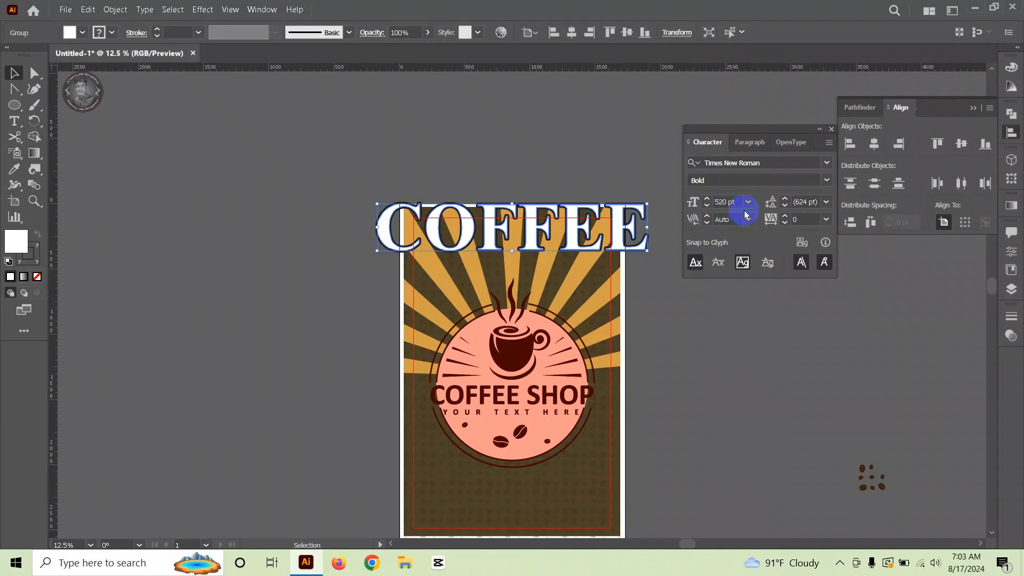
pyautogui.click(477, 141)
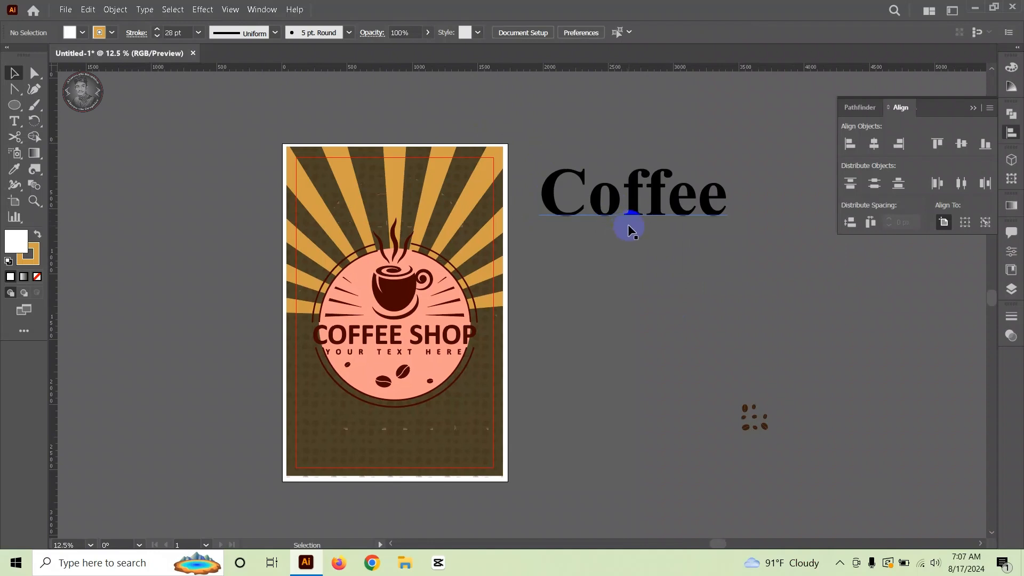
# Step: Move the black Coffee text from beside the poster to above the artboard and fill it with white
pyautogui.click(632, 205)
pyautogui.scroll(3, 633, 204)
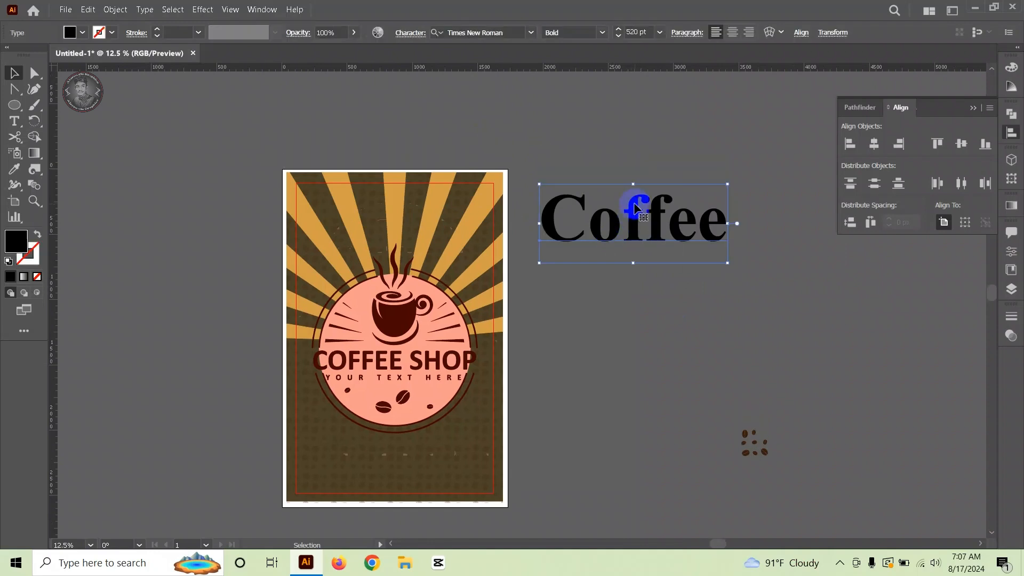
pyautogui.moveTo(644, 234); pyautogui.dragTo(298, 141)
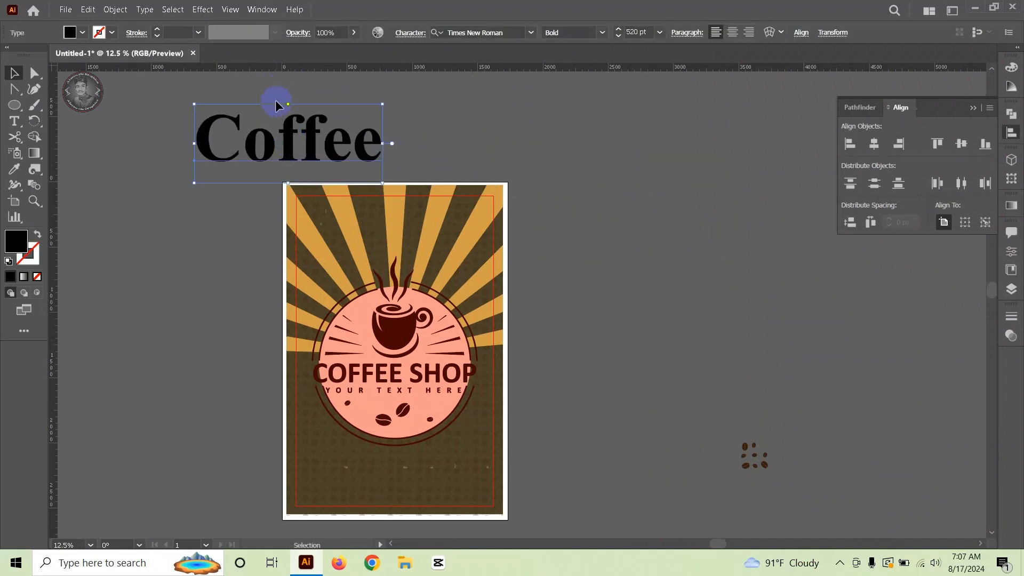
pyautogui.scroll(3, 278, 115)
pyautogui.moveTo(291, 176); pyautogui.dragTo(290, 156)
pyautogui.click(83, 33)
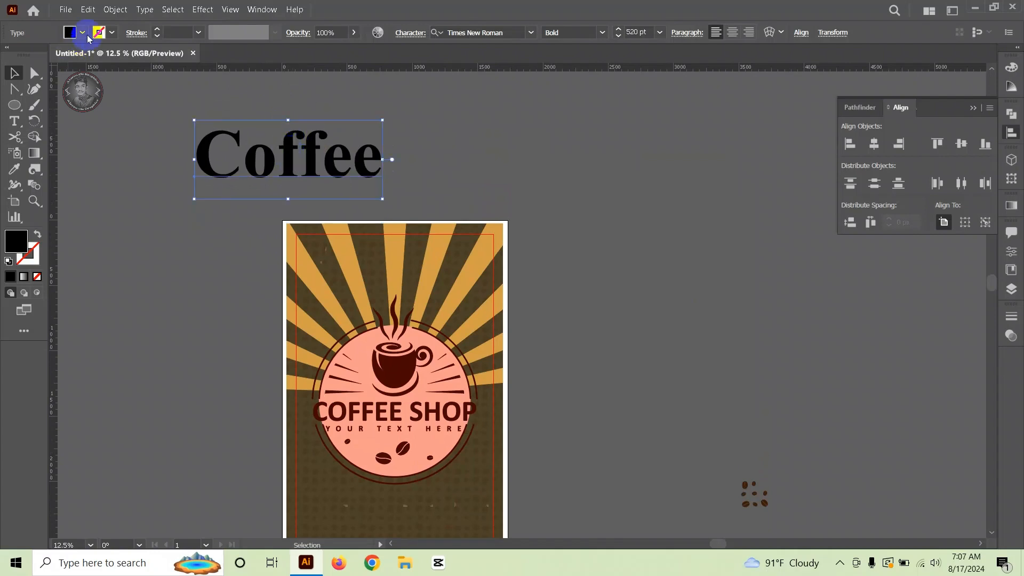
pyautogui.click(19, 58)
pyautogui.click(118, 162)
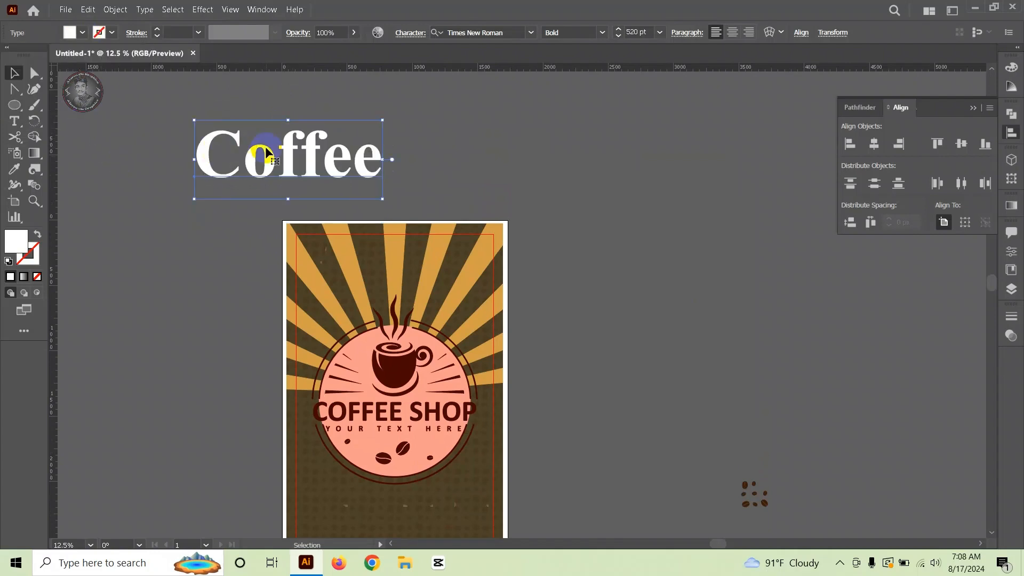
# Step: Paste a copy of the white Coffee text in front and send it to the back
pyautogui.rightClick(272, 167)
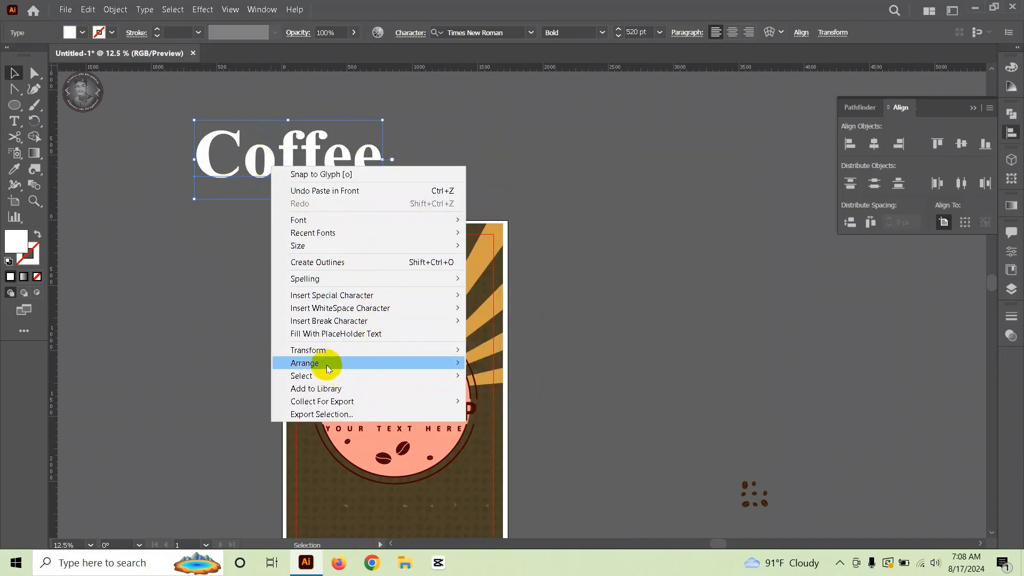
pyautogui.moveTo(327, 361)
pyautogui.click(506, 401)
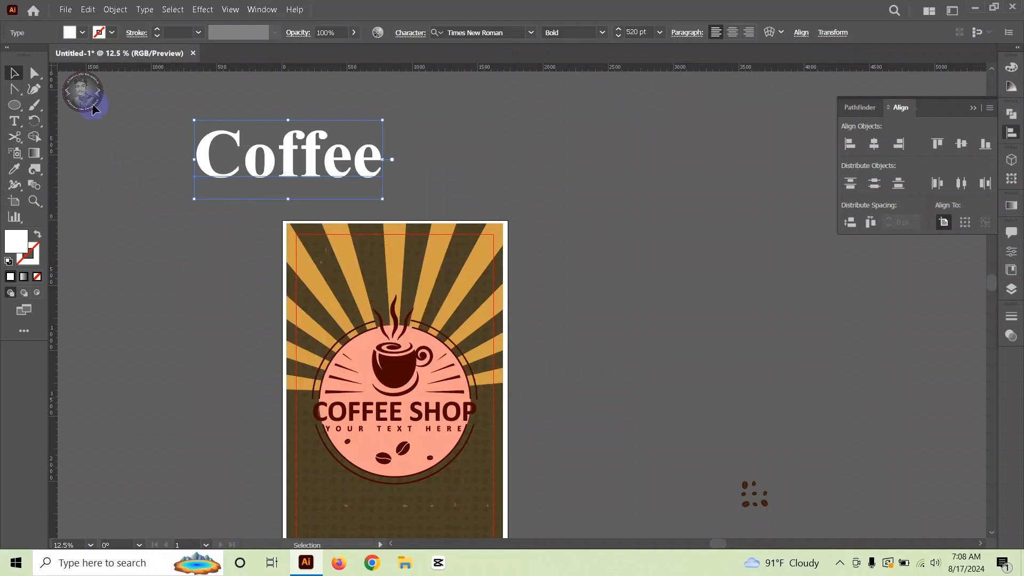
# Step: Give the rear Coffee text copy a 28 pt near-black stroke with round caps and round joins
pyautogui.click(1020, 321)
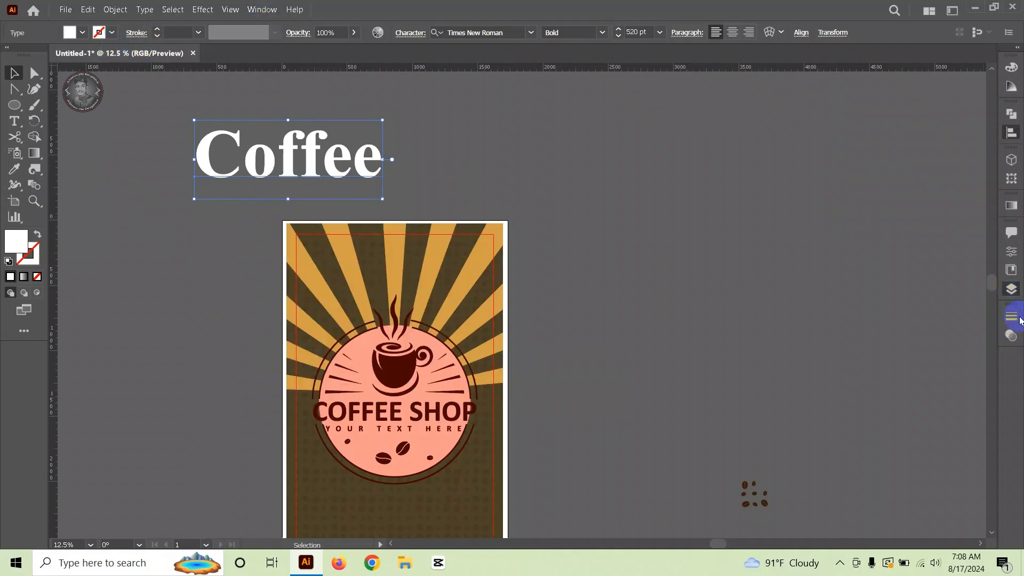
pyautogui.click(918, 329)
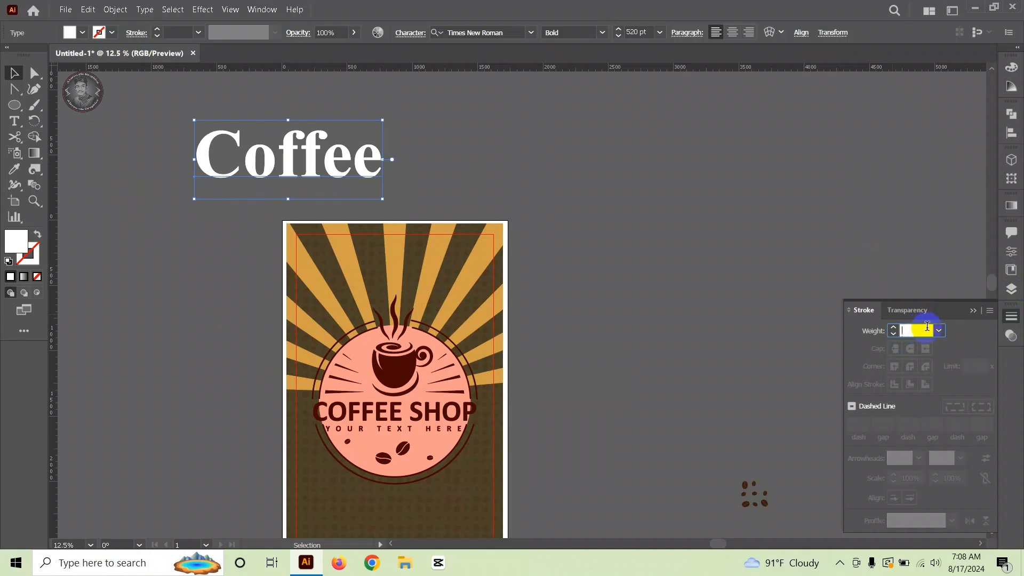
pyautogui.press('Return')
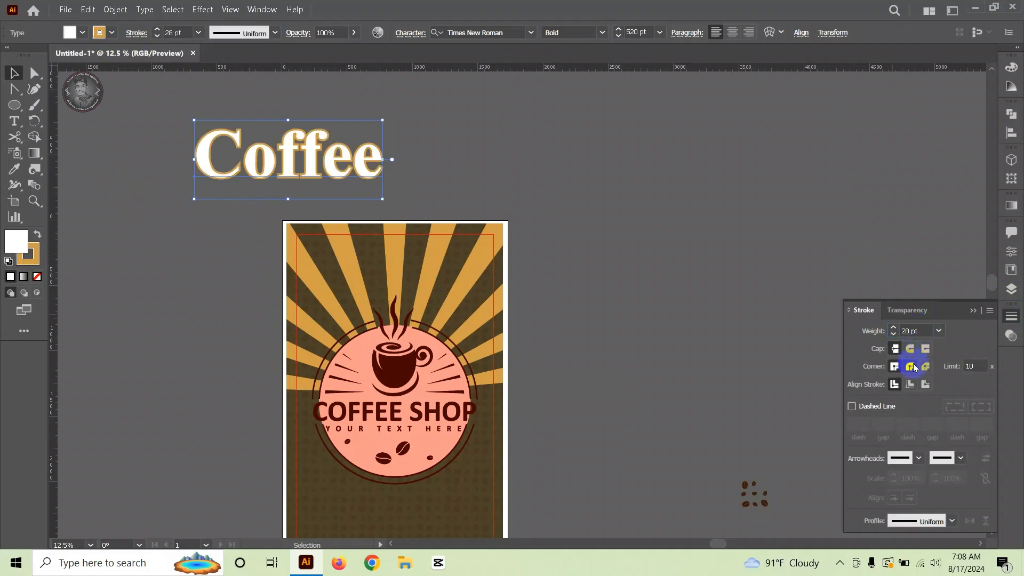
pyautogui.click(911, 366)
pyautogui.click(912, 349)
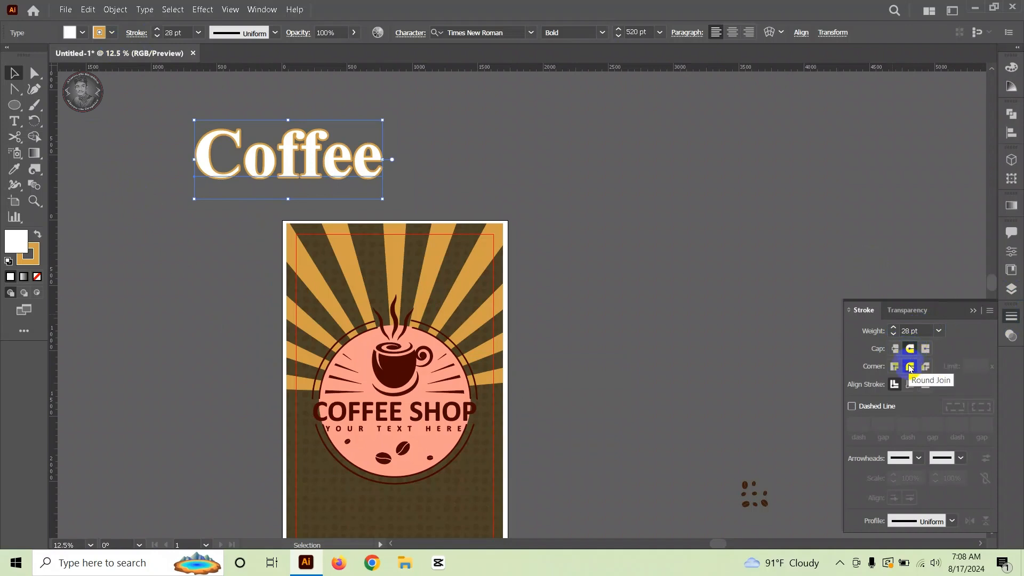
pyautogui.click(99, 33)
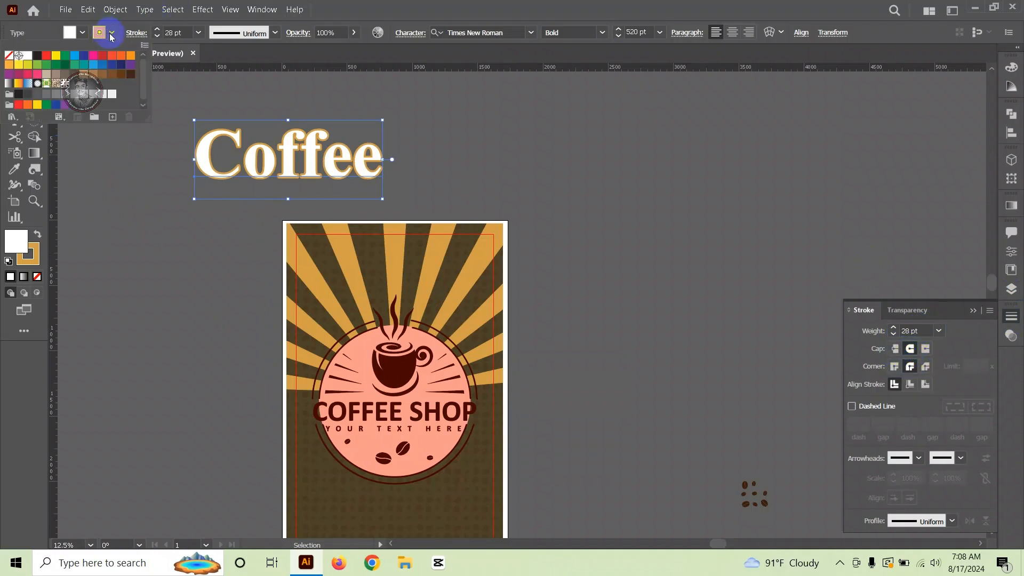
pyautogui.click(46, 74)
pyautogui.click(115, 218)
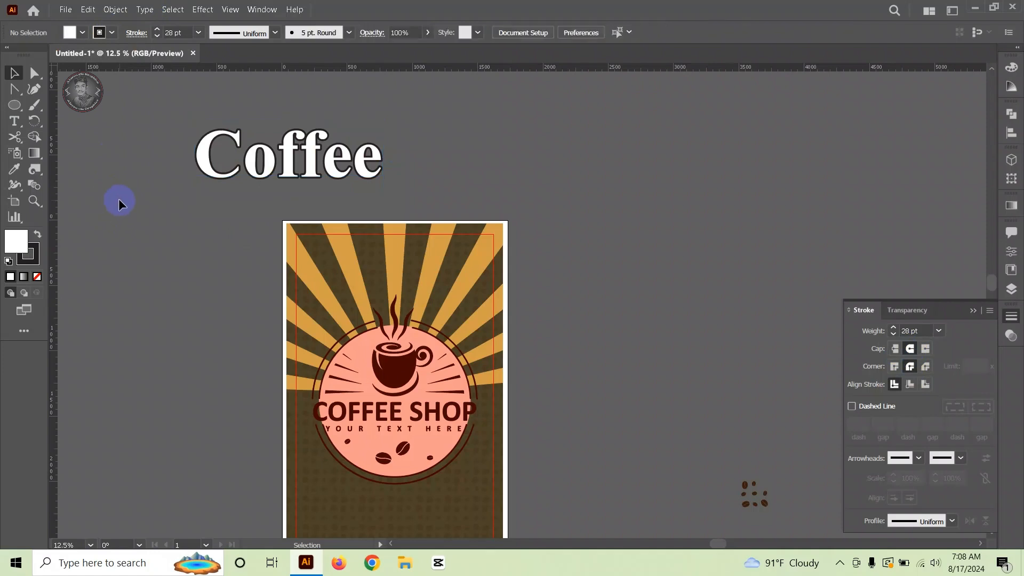
# Step: Expand both Coffee text copies into shapes and group them together
pyautogui.click(248, 160)
pyautogui.click(115, 9)
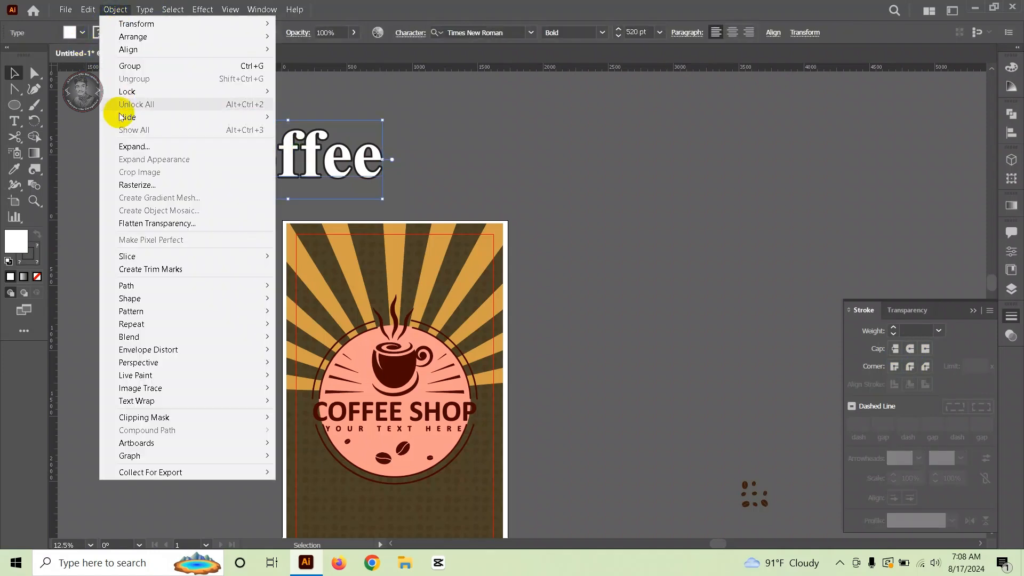
pyautogui.click(152, 146)
pyautogui.click(482, 357)
pyautogui.rightClick(238, 145)
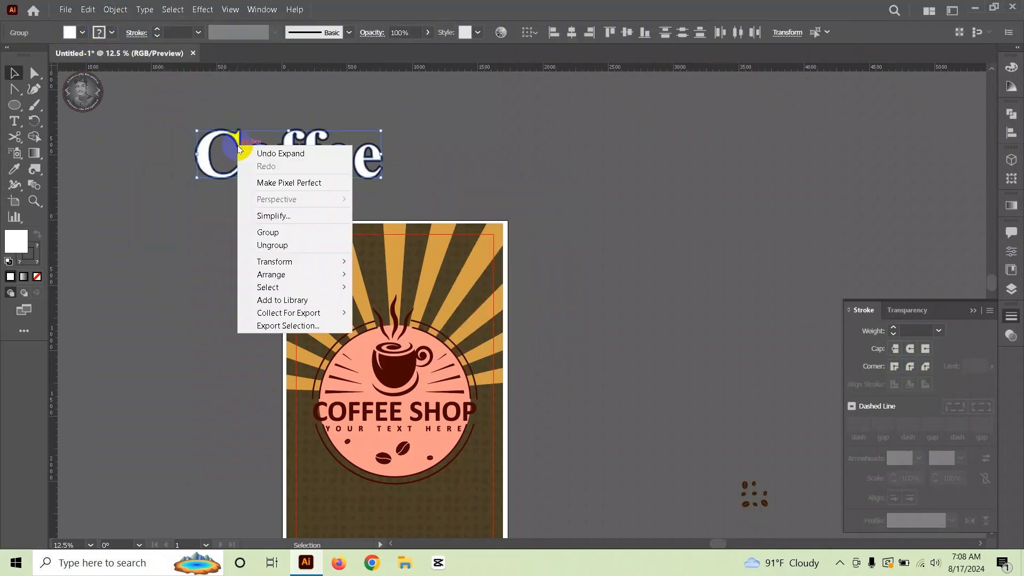
pyautogui.click(279, 244)
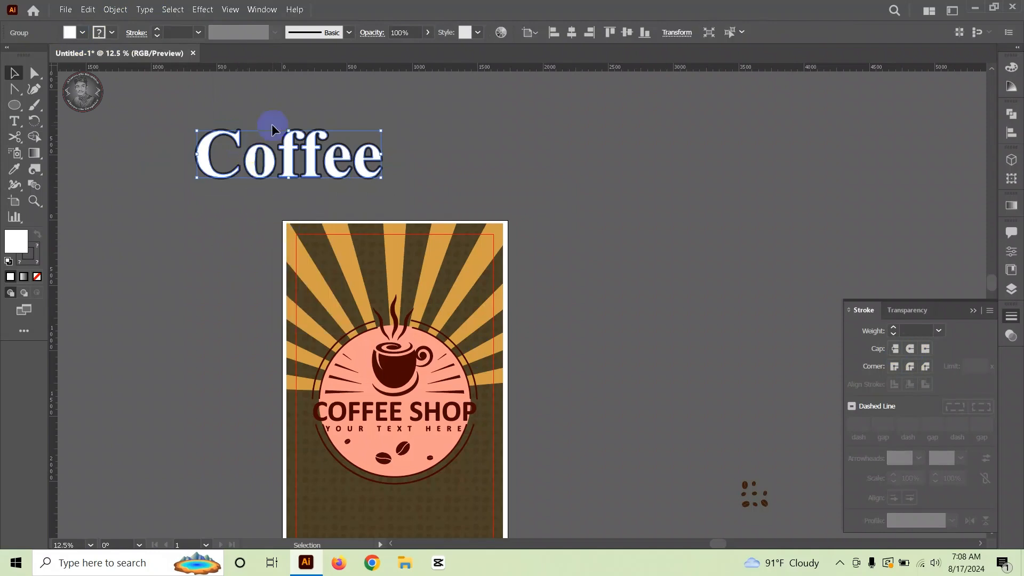
# Step: Align the grouped Coffee title to the artboard's horizontal centre and top edge
pyautogui.click(1012, 132)
pyautogui.click(874, 144)
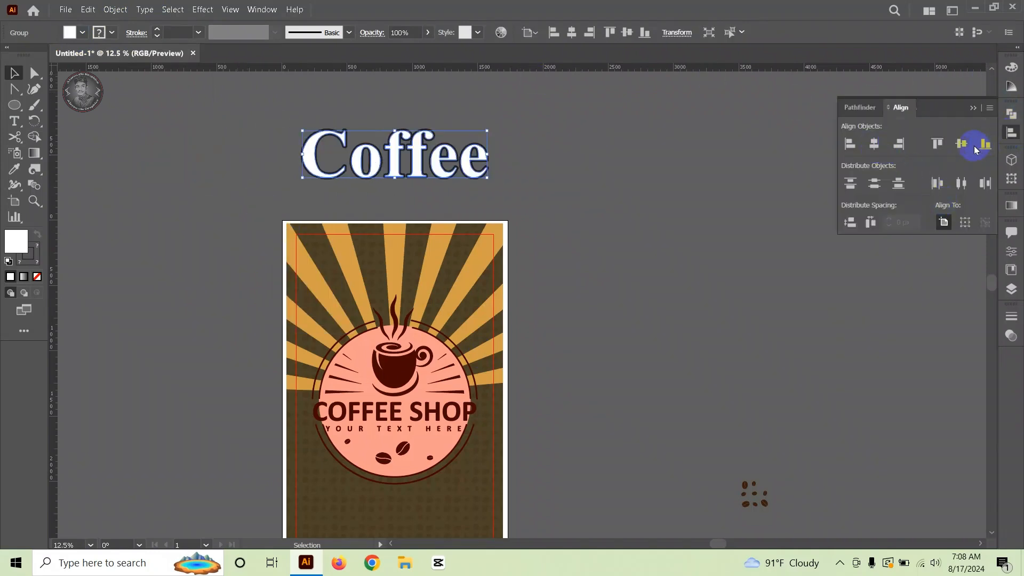
pyautogui.click(938, 144)
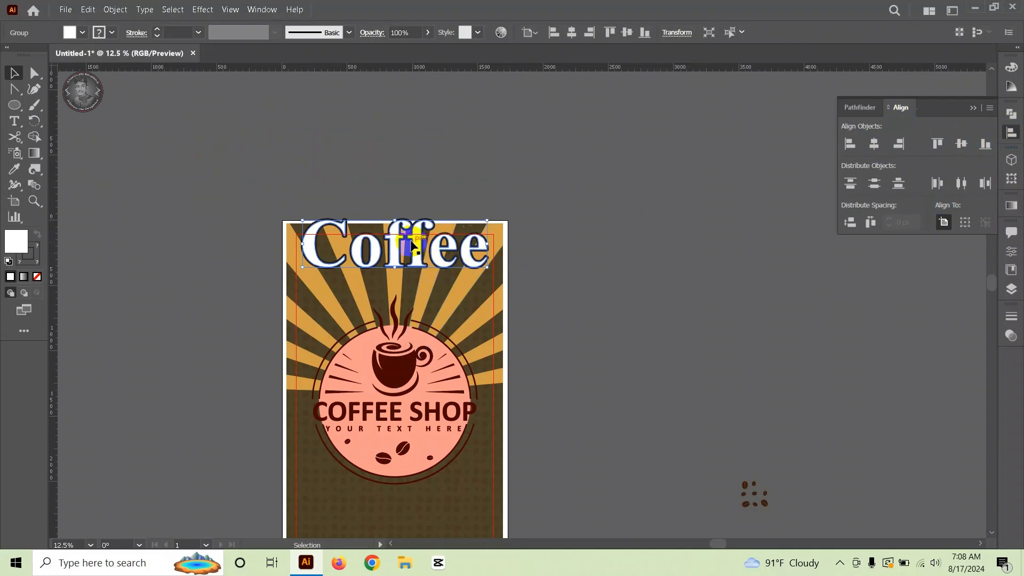
# Step: Nudge the Coffee title straight down until its top sits at the poster's upper red margin guide
pyautogui.scroll(4, 407, 238)
pyautogui.scroll(-1, 408, 237)
pyautogui.moveTo(443, 230)
pyautogui.mouseDown()
pyautogui.moveTo(458, 217)
pyautogui.moveTo(456, 225)
pyautogui.mouseUp()
pyautogui.press('Down')
pyautogui.press('Down')
pyautogui.press('Down')
pyautogui.press('Down')
pyautogui.press('Down')
pyautogui.press('Down')
pyautogui.press('Down')
pyautogui.press('Down')
pyautogui.press('Down')
pyautogui.press('Down')
pyautogui.press('Down')
pyautogui.press('Down')
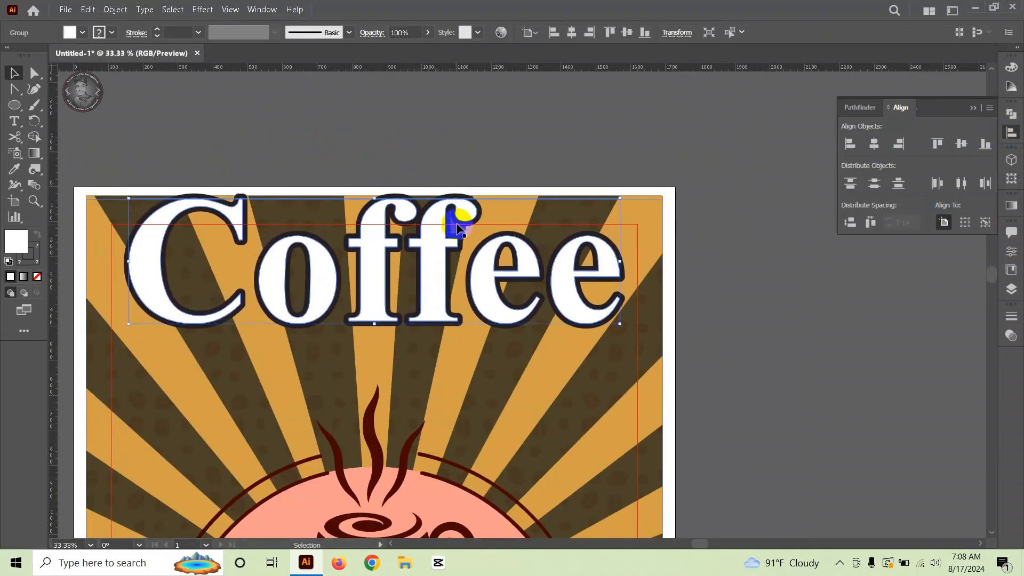
pyautogui.press('Down')
pyautogui.press('Down')
pyautogui.press('Down')
pyautogui.press('Down')
pyautogui.press('Down')
pyautogui.press('Down')
pyautogui.press('Down')
pyautogui.press('Down')
pyautogui.press('Down')
pyautogui.press('Down')
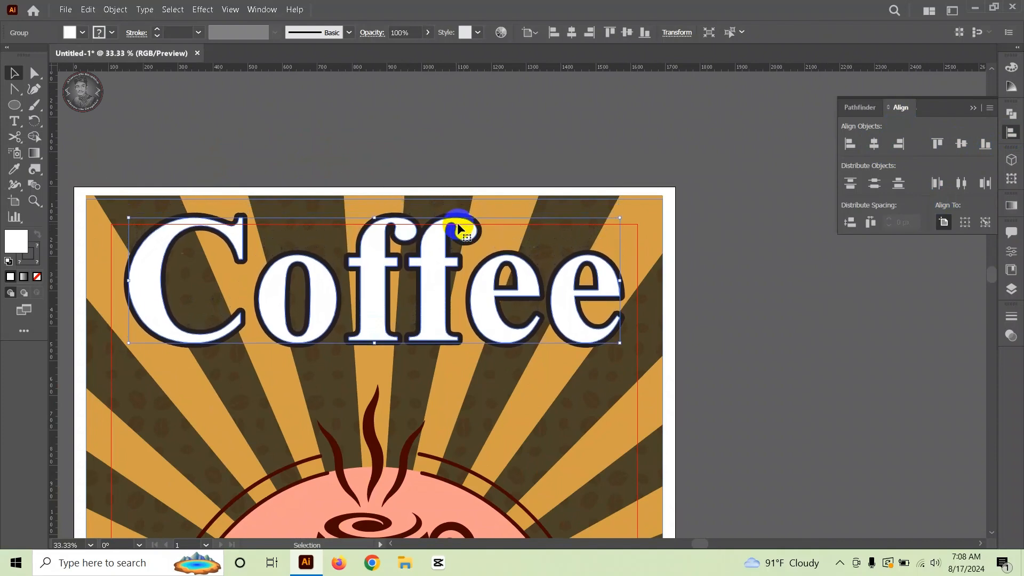
pyautogui.press('Up')
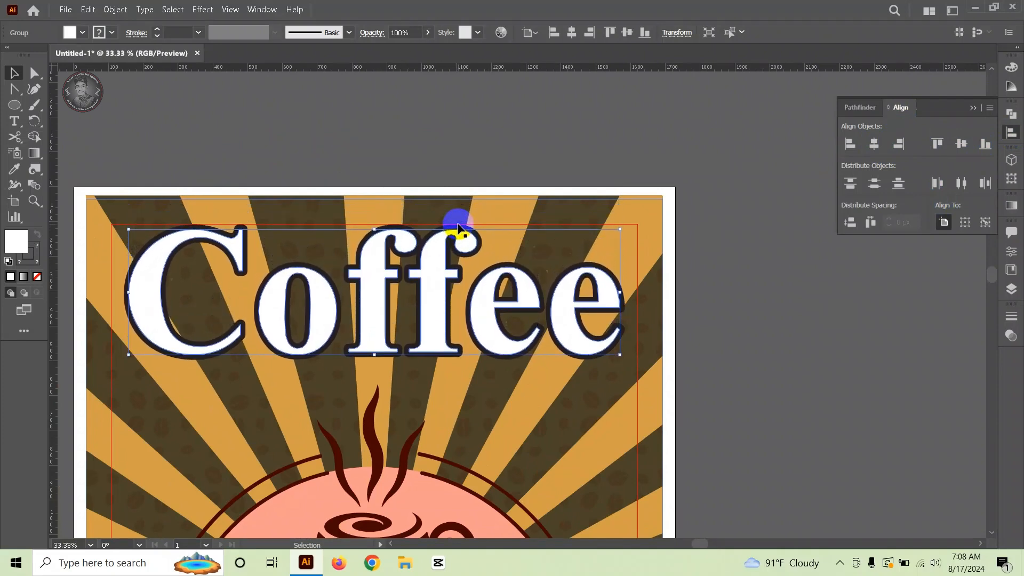
pyautogui.scroll(-2, 395, 203)
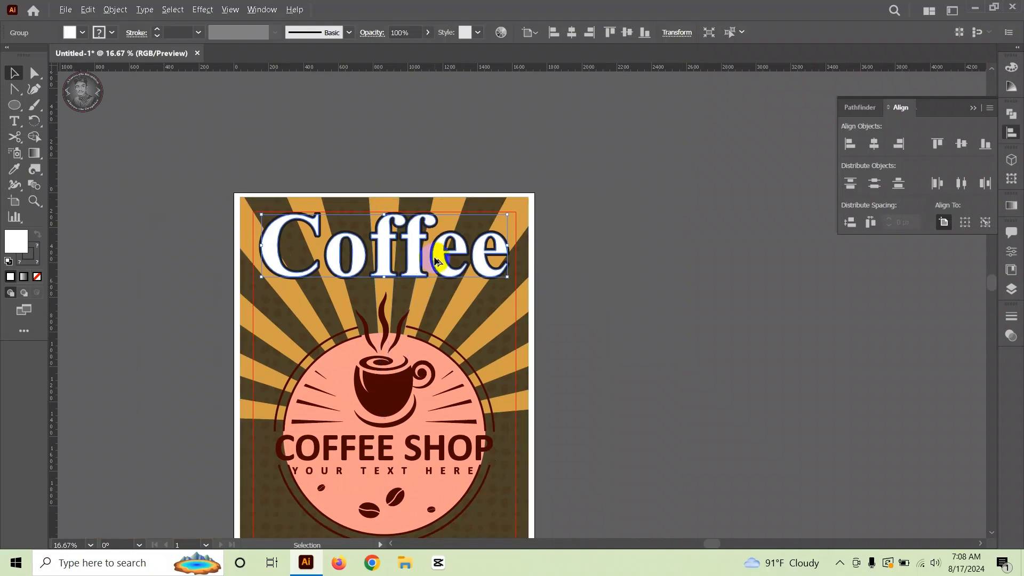
pyautogui.scroll(3, 434, 248)
pyautogui.scroll(-1, 433, 247)
pyautogui.scroll(-1, 434, 246)
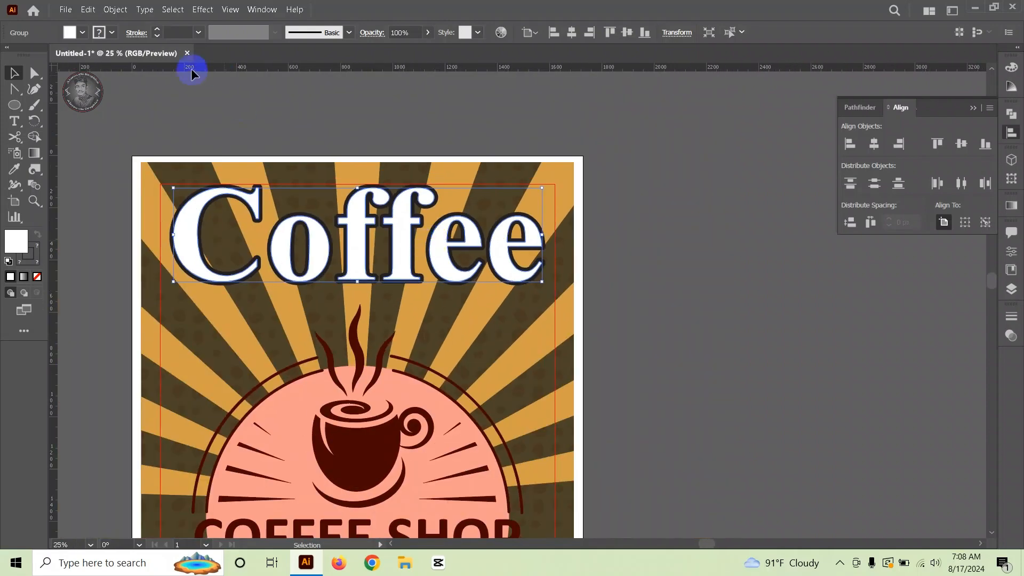
pyautogui.click(196, 104)
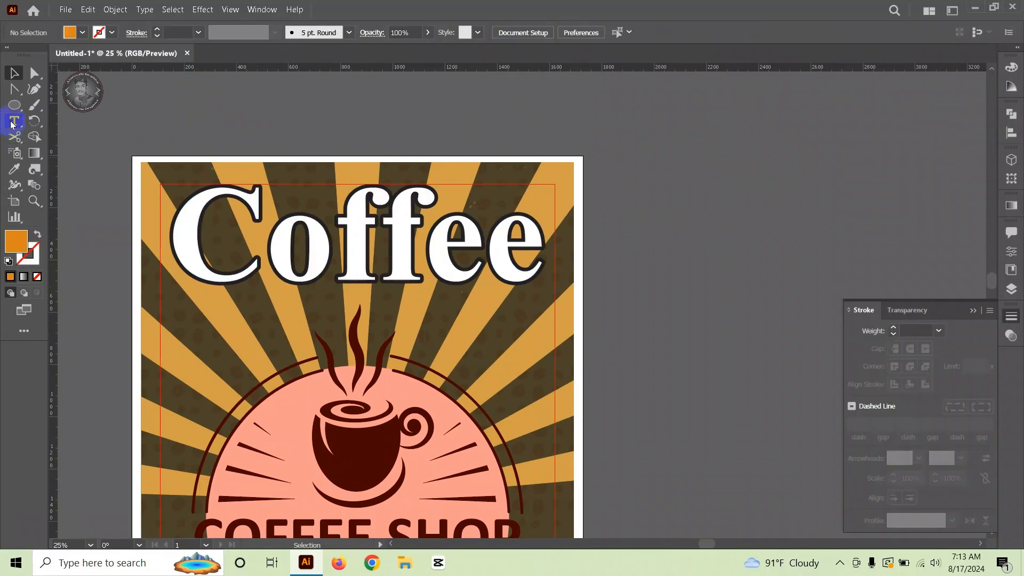
# Step: Add the word Time in orange Times New Roman Bold at 256 pt on the empty canvas beside the poster
pyautogui.click(13, 122)
pyautogui.click(657, 151)
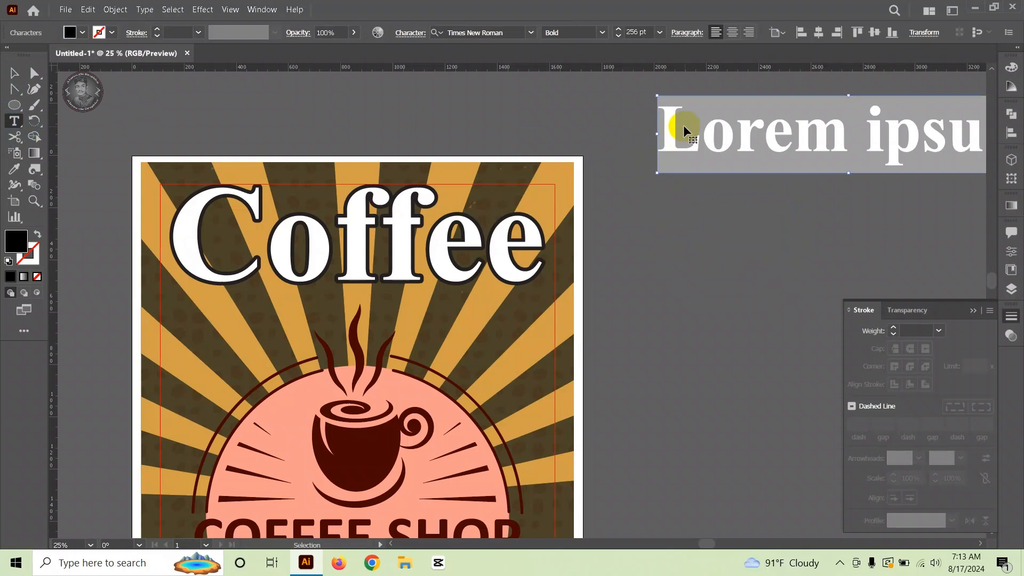
pyautogui.write('Time')
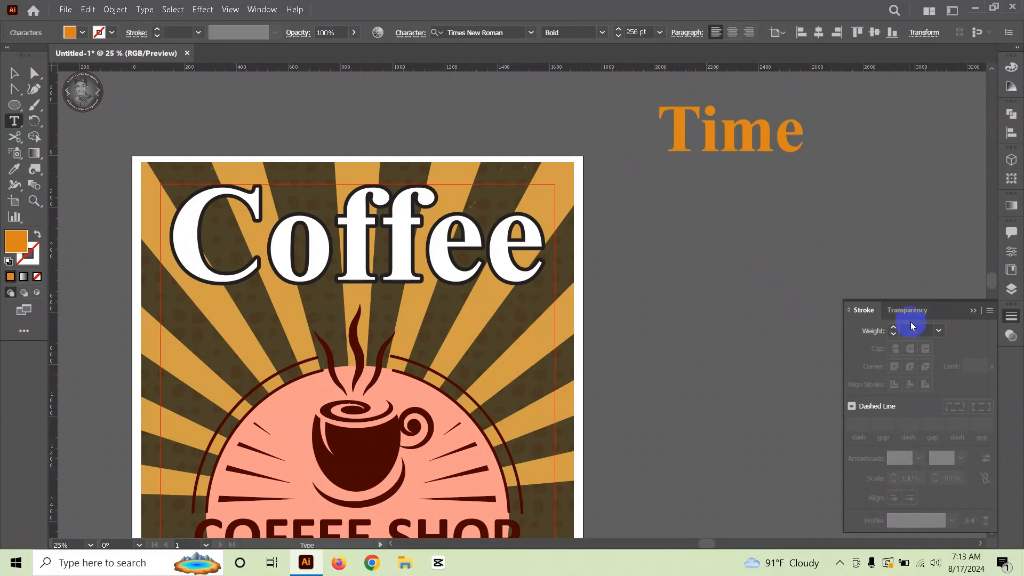
pyautogui.press('Escape')
# Step: Show the Character panel and dock it with the collapsed panels below Stroke and Transparency
pyautogui.hotkey('ctrl', 't')
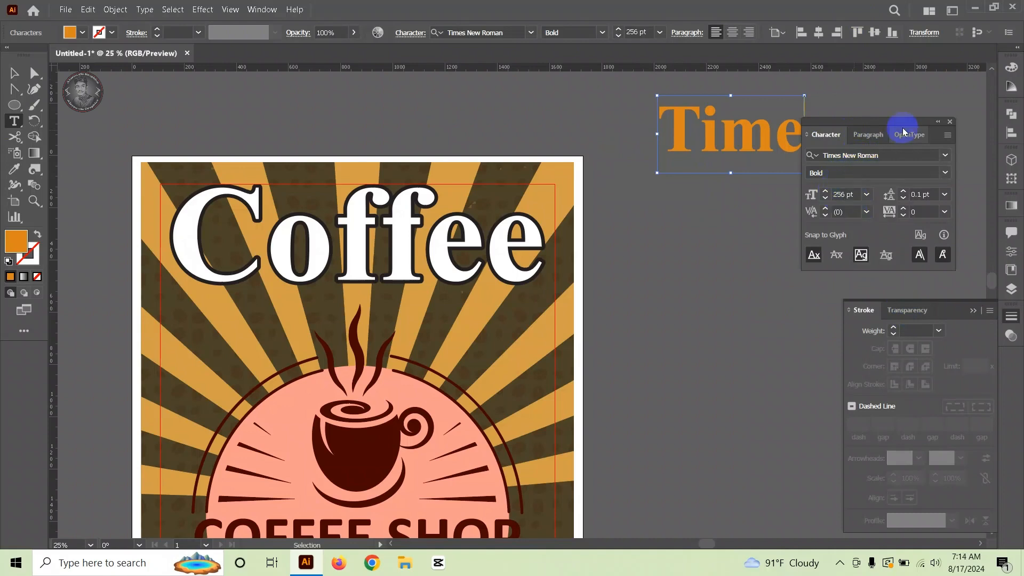
pyautogui.moveTo(902, 127); pyautogui.dragTo(1010, 361)
pyautogui.click(679, 94)
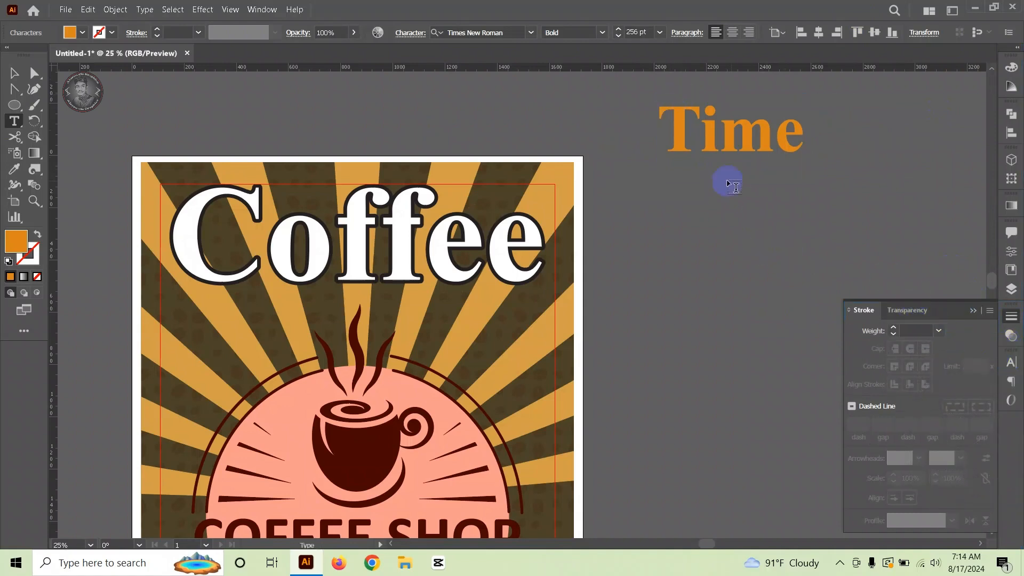
# Step: Paste a copy of the orange Time text in front and send it to the back
pyautogui.click(14, 73)
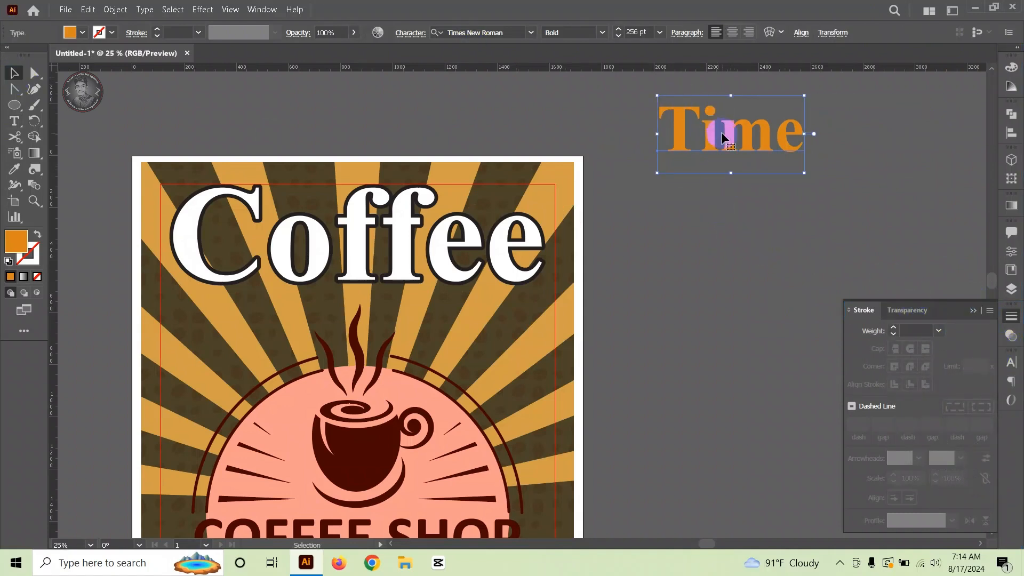
pyautogui.press('a')
pyautogui.rightClick(725, 145)
pyautogui.moveTo(780, 341)
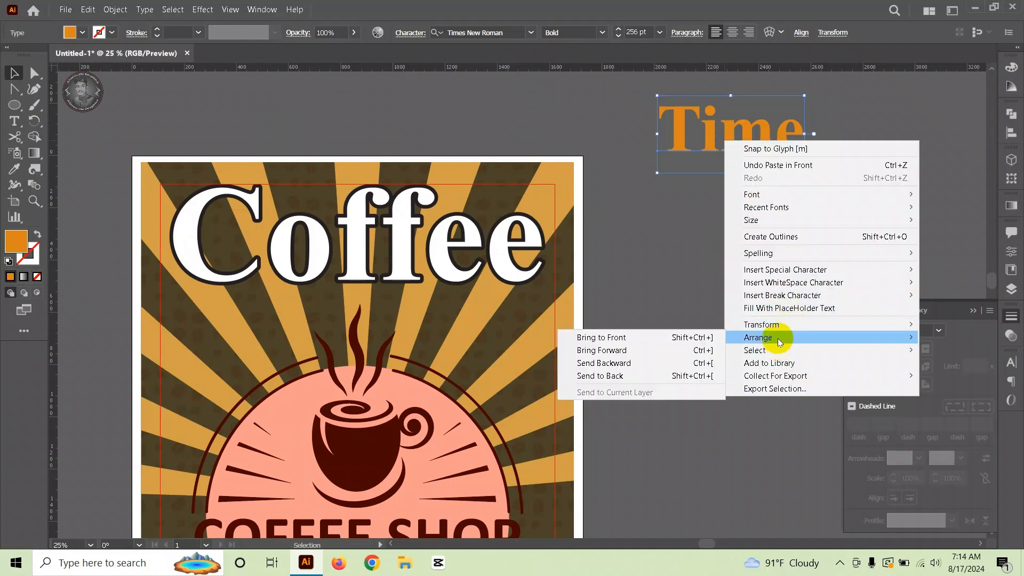
pyautogui.click(613, 384)
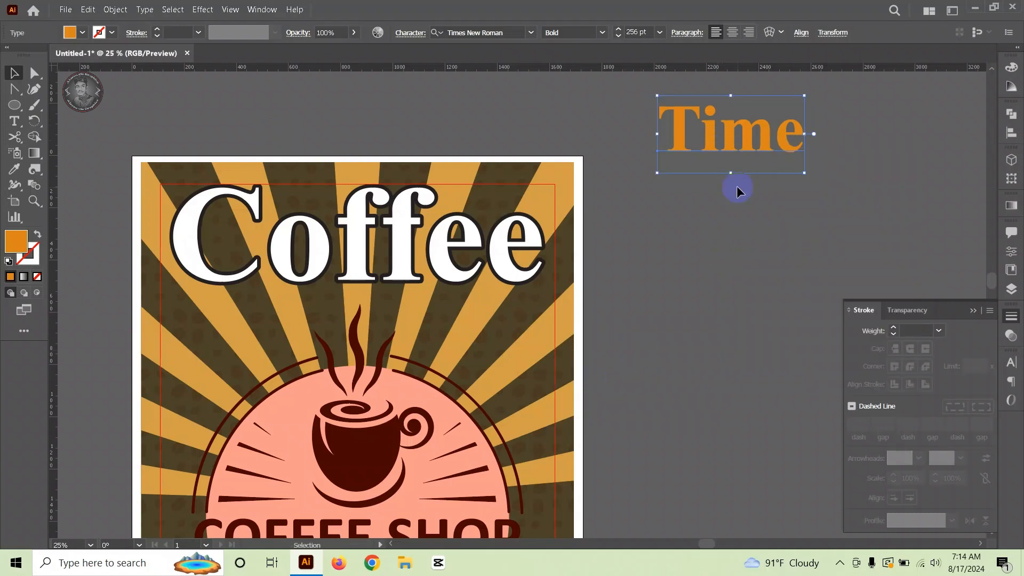
# Step: Give the rear Time text copy a 20 pt stroke with round caps and round joins
pyautogui.click(917, 332)
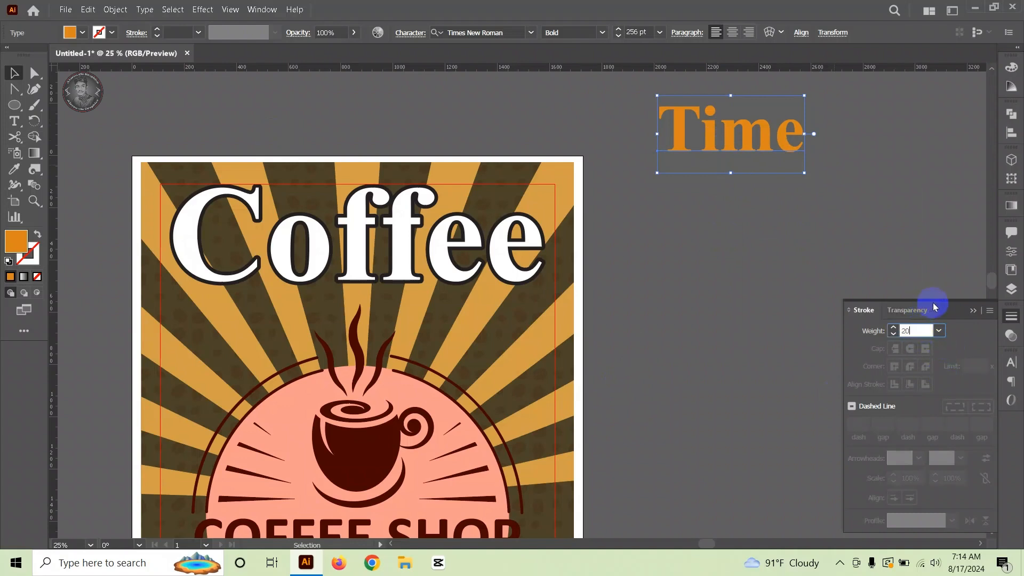
pyautogui.press('Return')
pyautogui.click(909, 351)
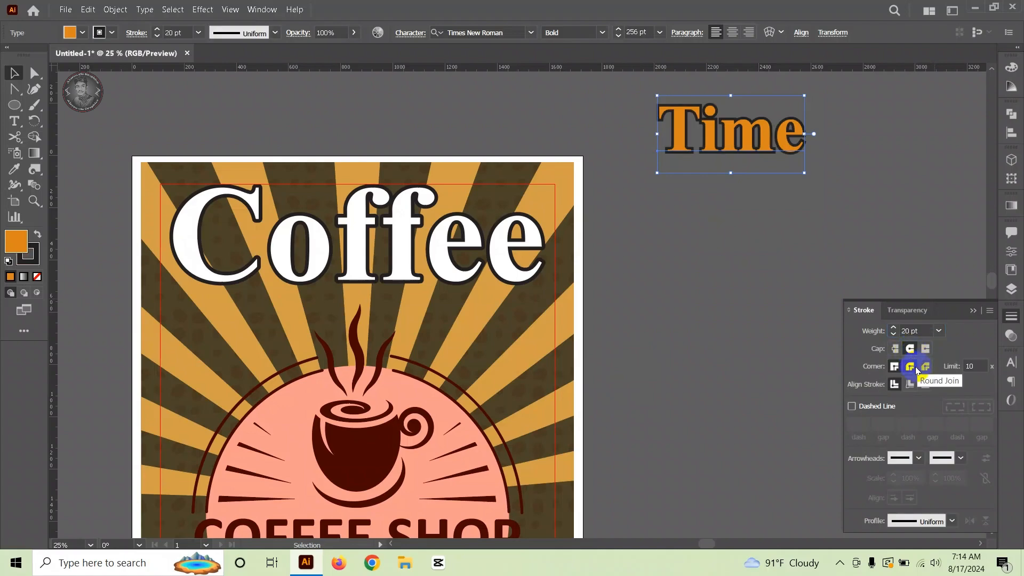
pyautogui.click(913, 367)
pyautogui.click(763, 262)
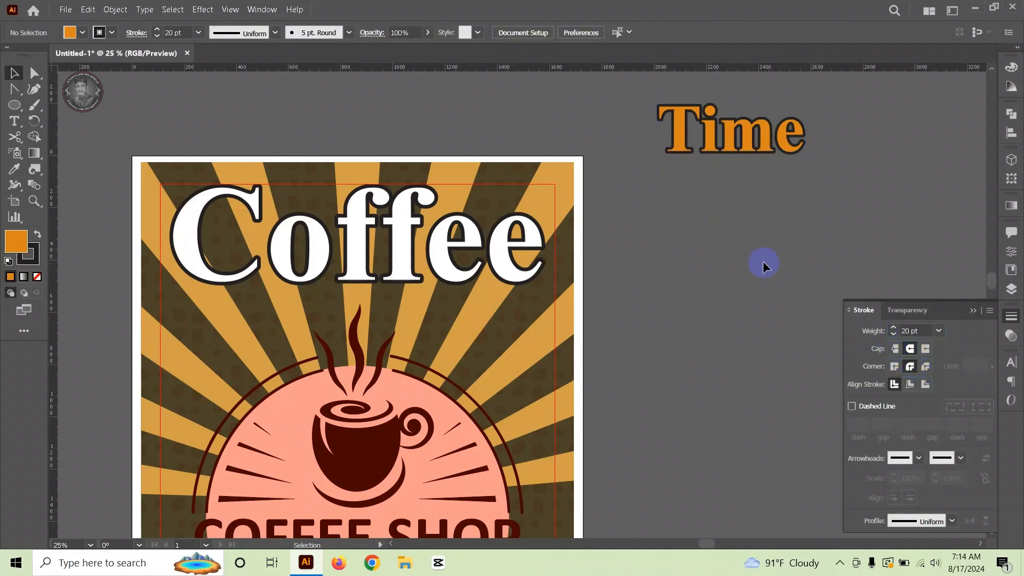
# Step: Expand both Time text copies into shapes and group them together
pyautogui.click(734, 111)
pyautogui.click(115, 9)
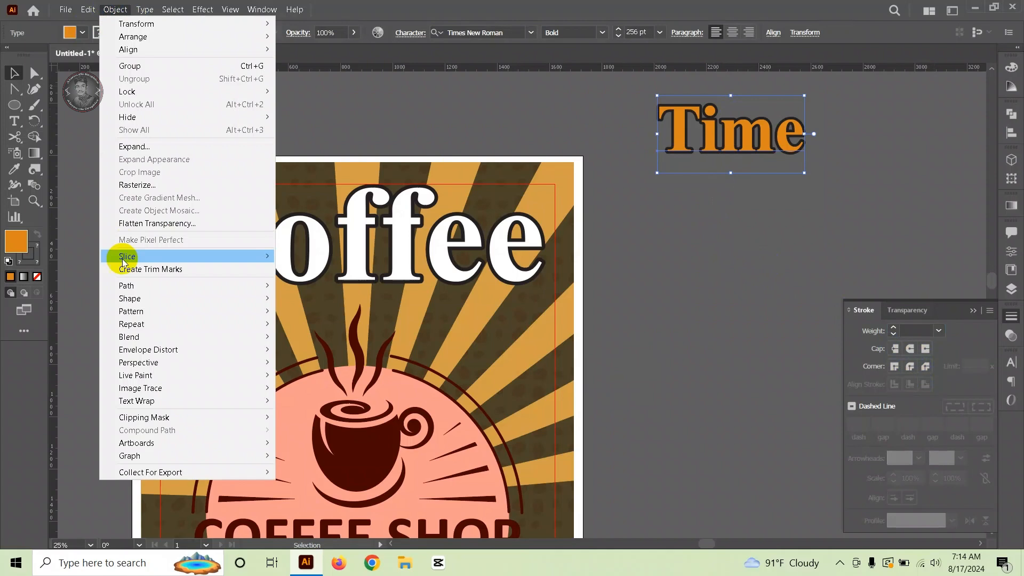
pyautogui.click(137, 151)
pyautogui.click(495, 363)
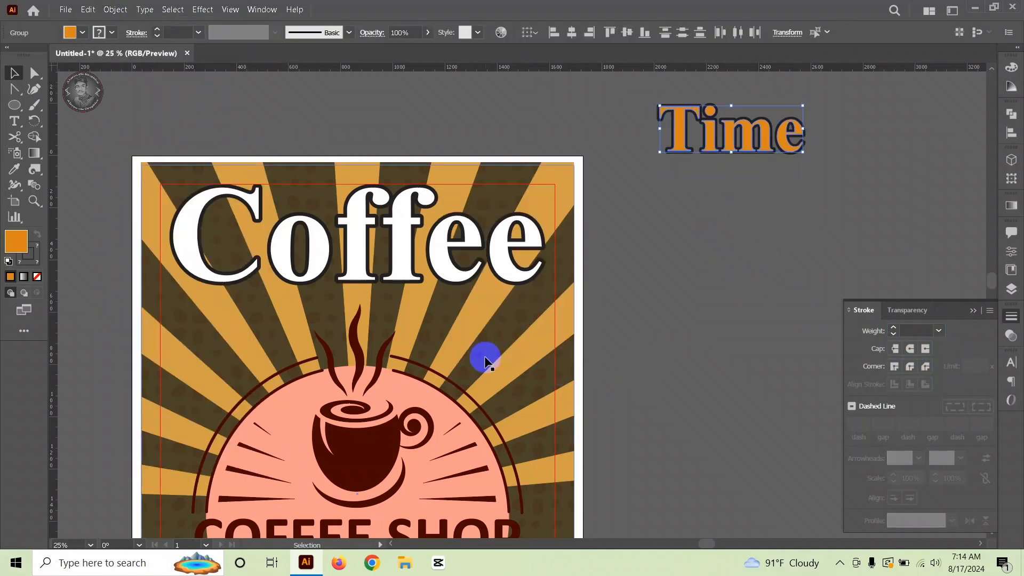
pyautogui.click(760, 215)
pyautogui.click(765, 132)
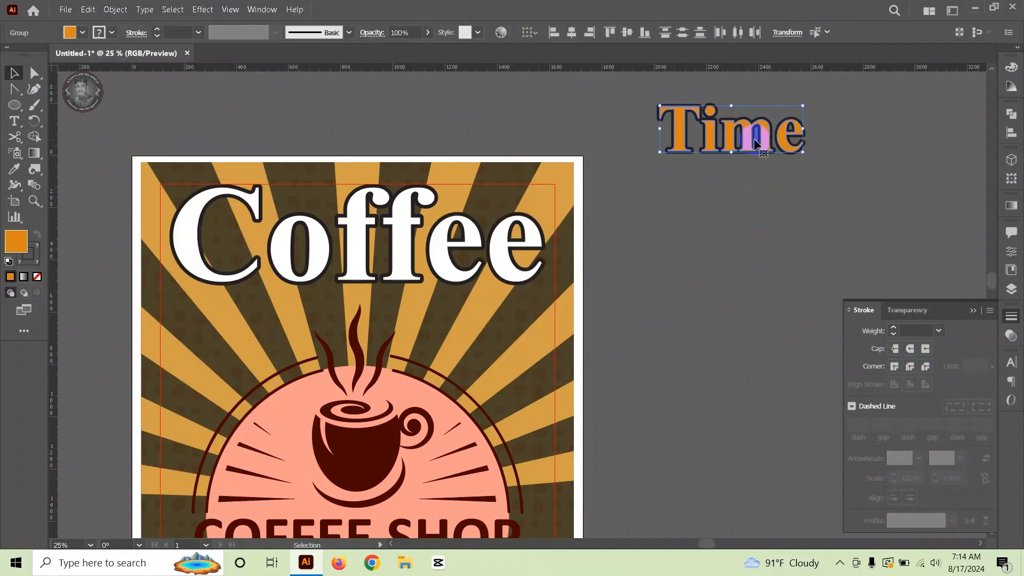
pyautogui.rightClick(750, 143)
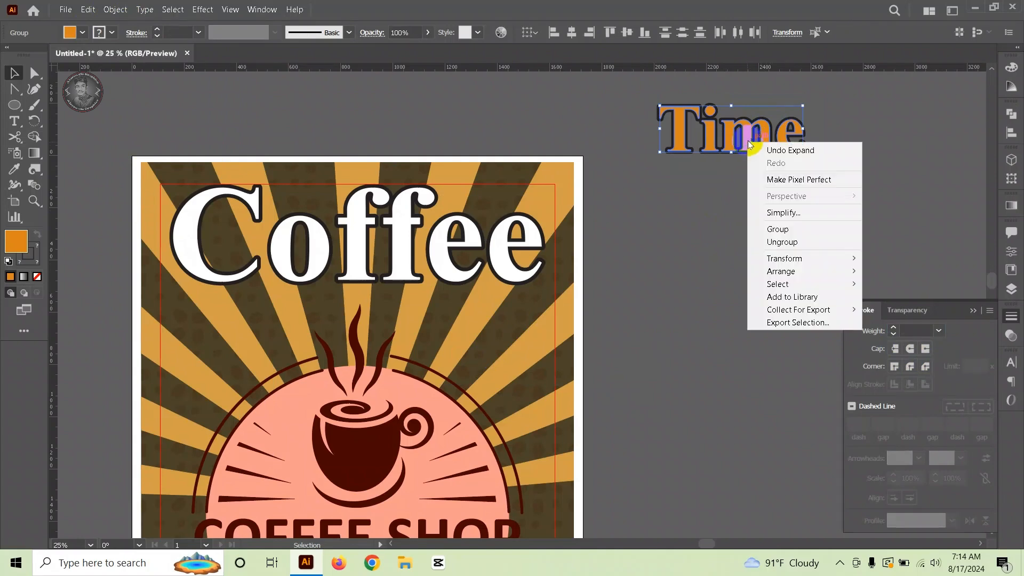
pyautogui.click(789, 230)
# Step: Move the Time group beneath the end of the Coffee title, with its final e at the red side margin guide
pyautogui.moveTo(714, 139); pyautogui.dragTo(482, 321)
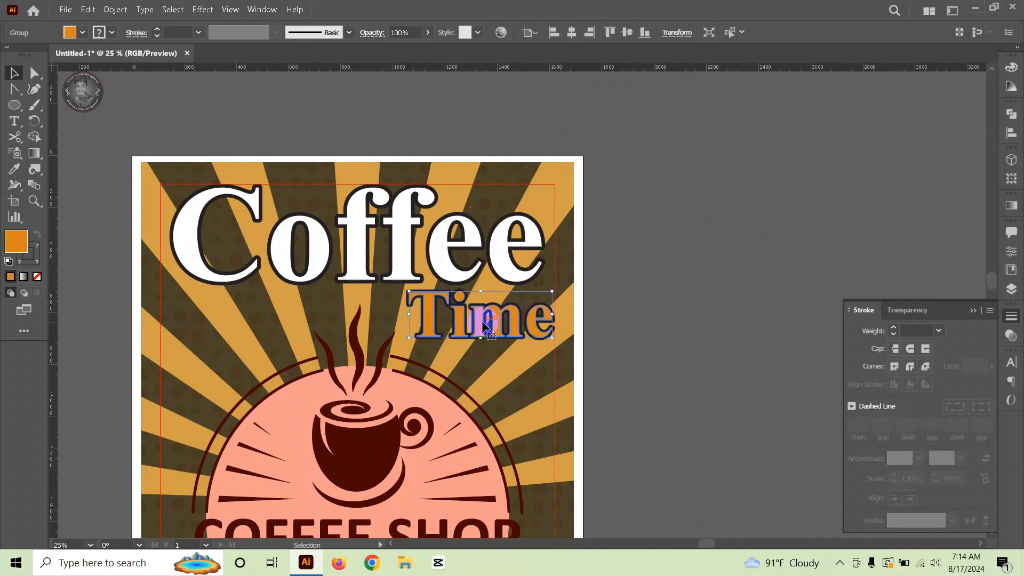
pyautogui.scroll(3, 483, 321)
pyautogui.moveTo(636, 297); pyautogui.dragTo(703, 270)
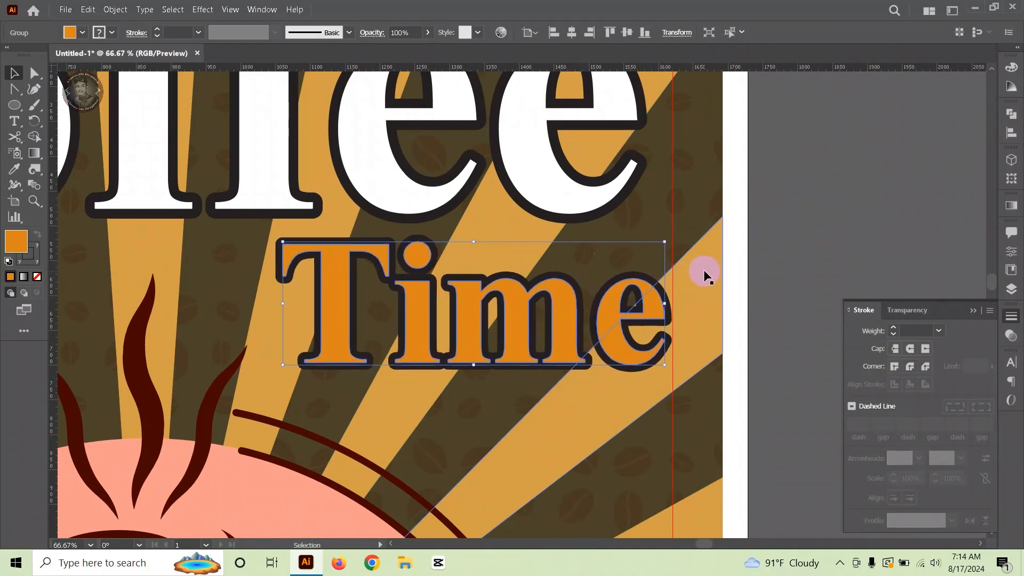
pyautogui.scroll(-3, 696, 270)
pyautogui.click(783, 211)
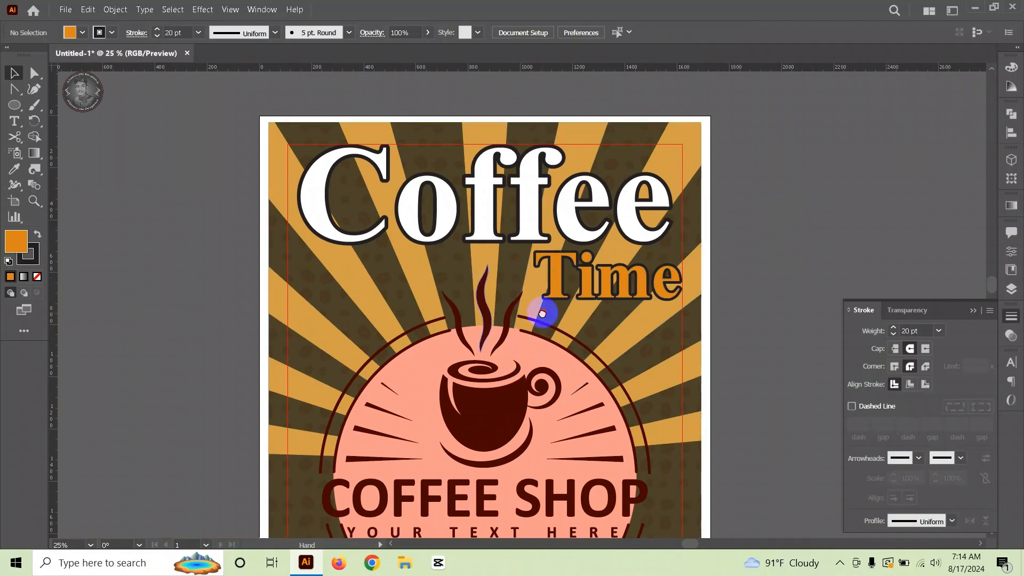
# Step: Add a line of Times New Roman Bold placeholder text beneath the artboard and set its font size to 100 pt
pyautogui.moveTo(548, 341); pyautogui.dragTo(519, 171)
pyautogui.scroll(-1, 504, 230)
pyautogui.moveTo(494, 349); pyautogui.dragTo(502, 210)
pyautogui.scroll(2, 470, 285)
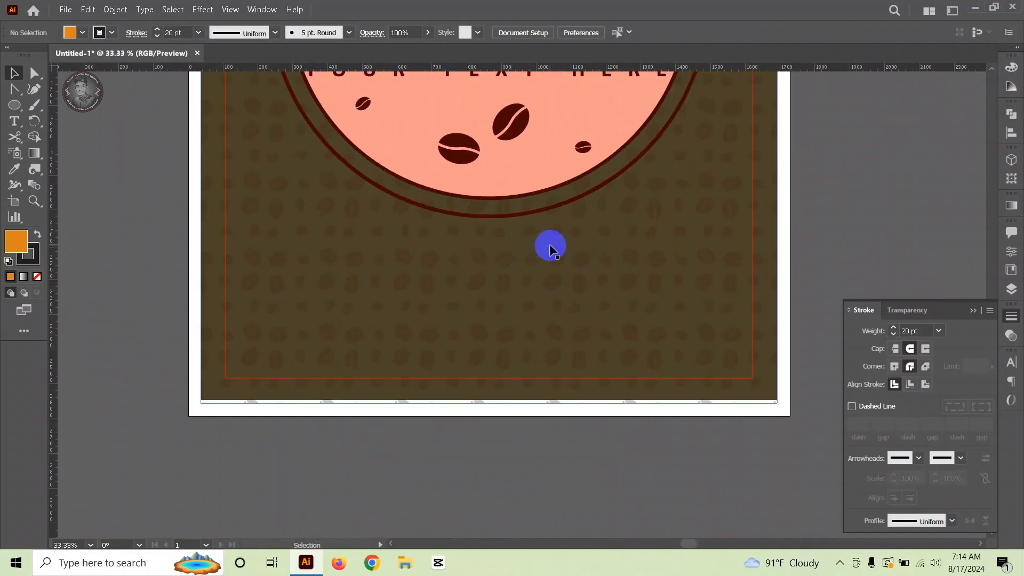
pyautogui.scroll(-3, 458, 275)
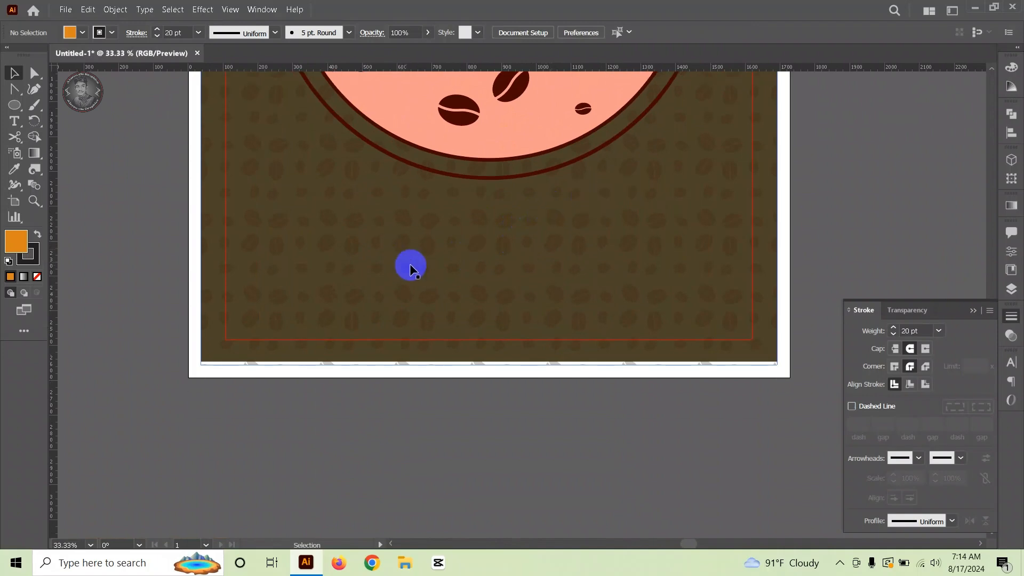
pyautogui.click(14, 121)
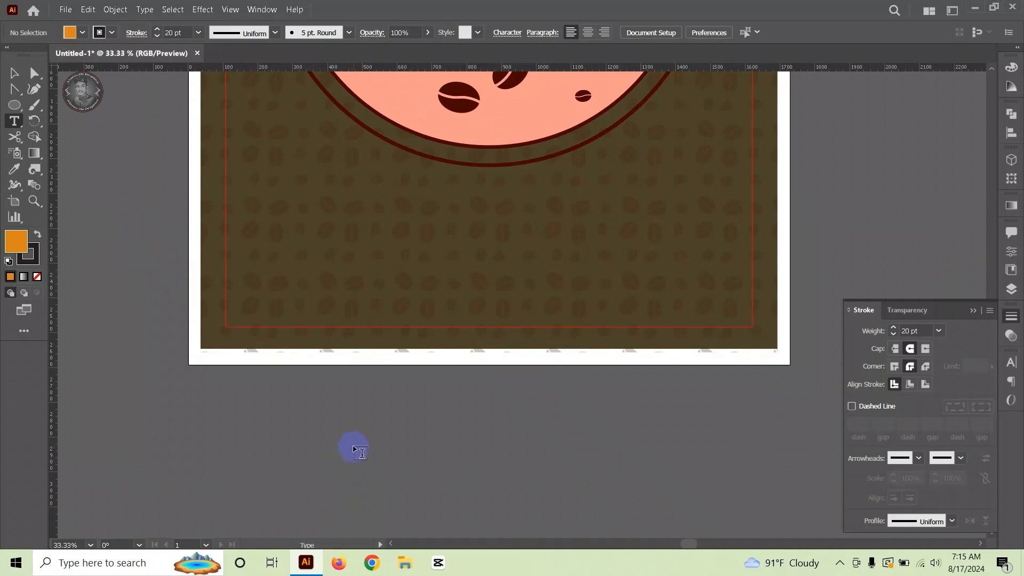
pyautogui.click(353, 448)
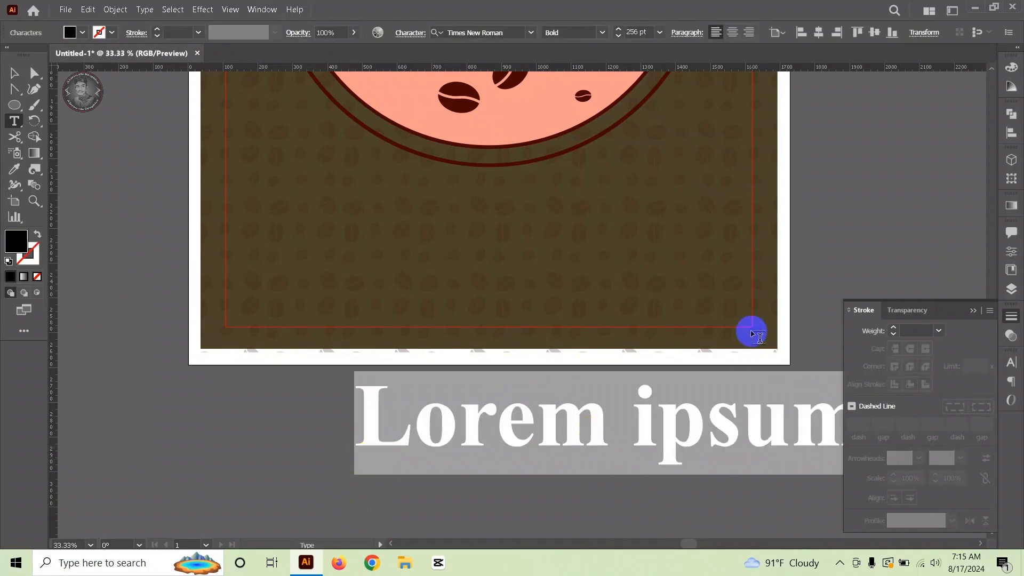
pyautogui.click(1011, 362)
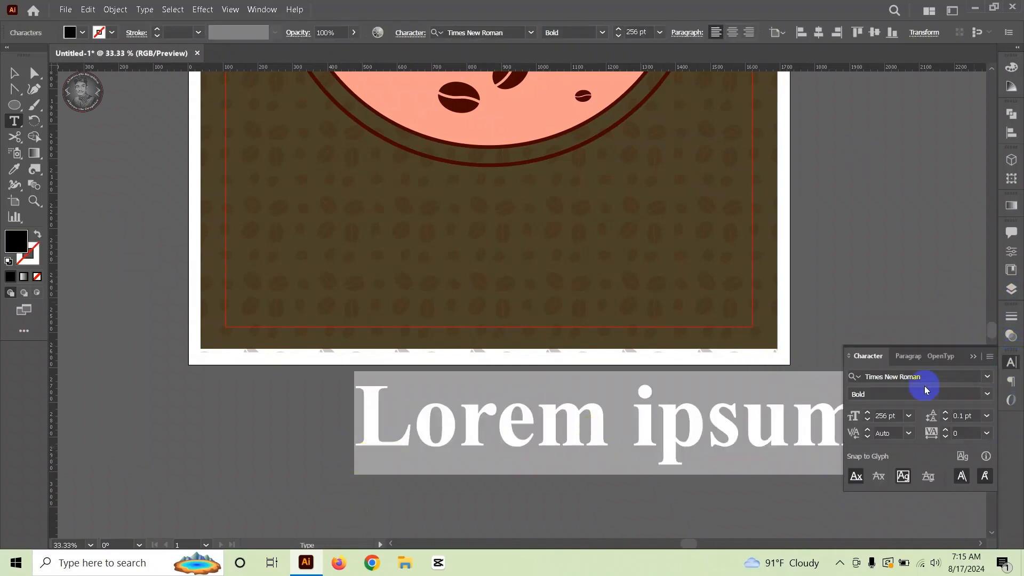
pyautogui.click(886, 415)
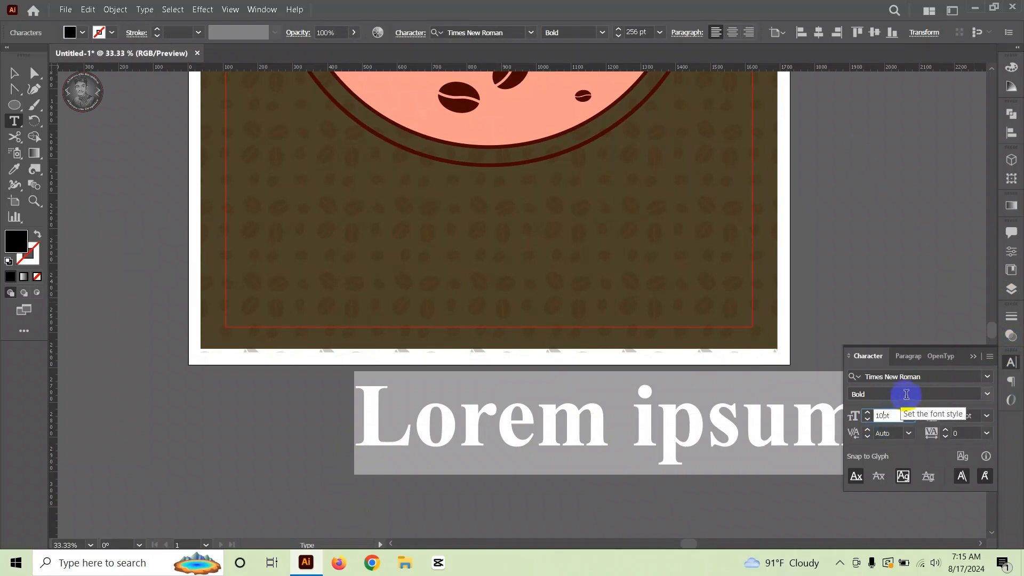
pyautogui.press('Return')
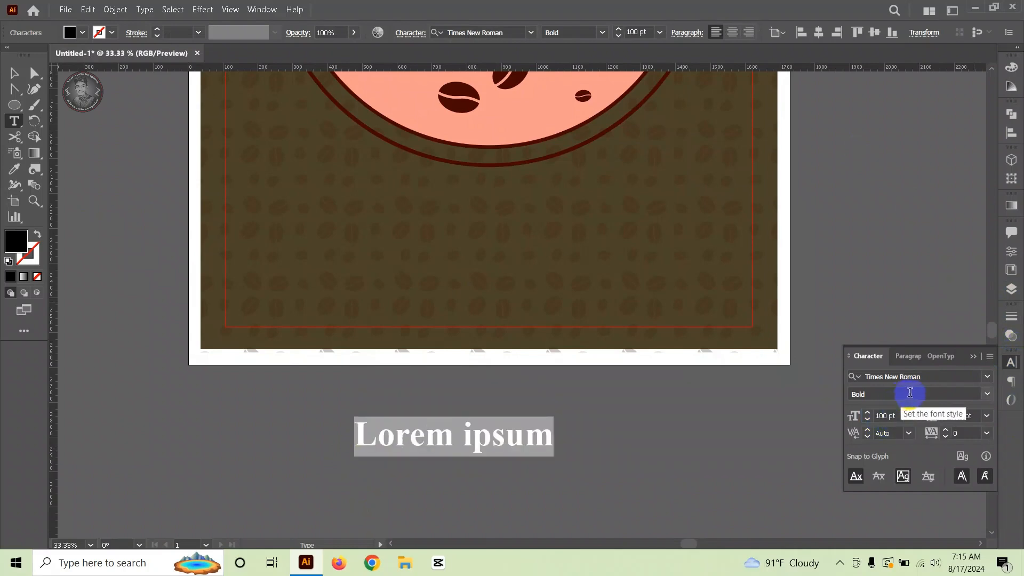
# Step: Replace the placeholder with "A CUP OF COFFEE CAN REFRESH YOUR WHOLE DAY" and move the line over the poster's lower part
pyautogui.click(363, 443)
pyautogui.moveTo(364, 440); pyautogui.dragTo(561, 441)
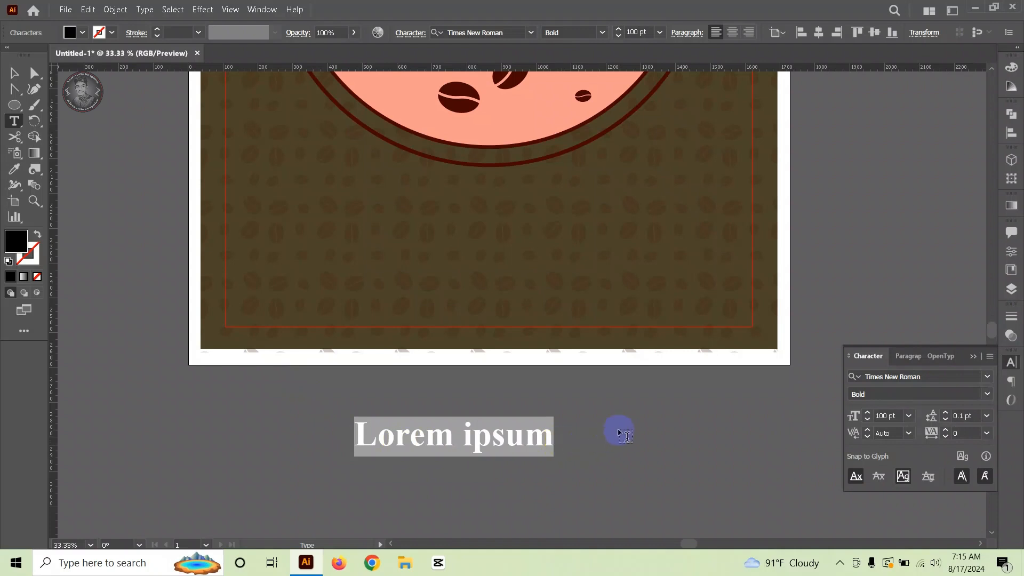
pyautogui.press('BackSpace')
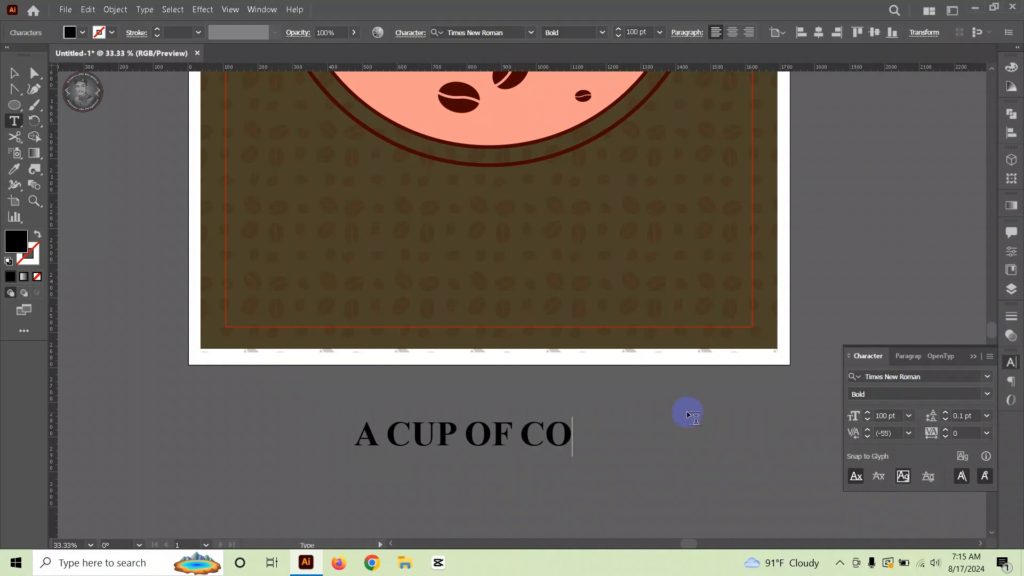
pyautogui.write('FEE')
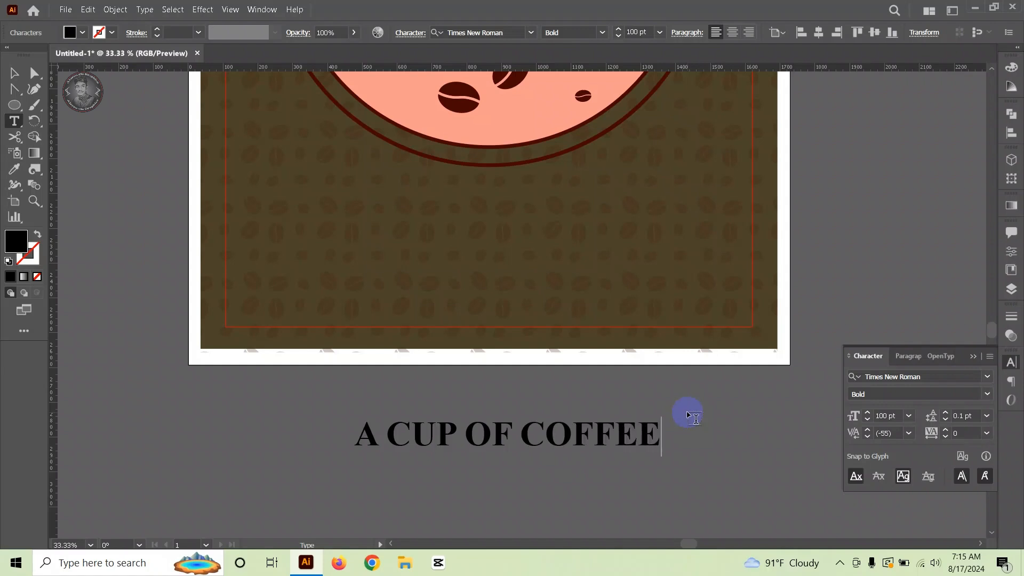
pyautogui.write('C')
pyautogui.click(12, 78)
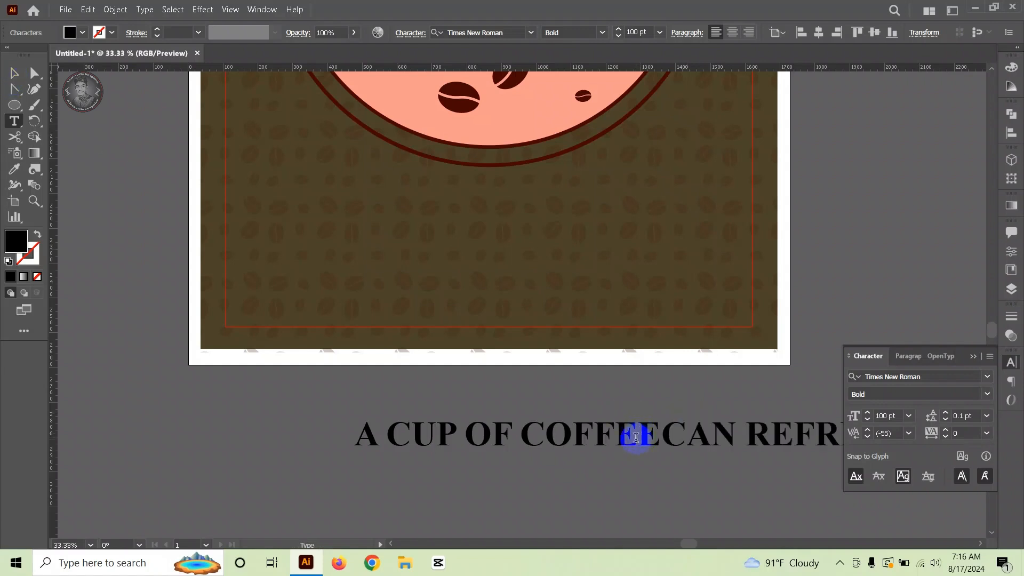
pyautogui.click(14, 72)
pyautogui.moveTo(602, 437); pyautogui.dragTo(354, 233)
pyautogui.hotkey('ctrl', '-')
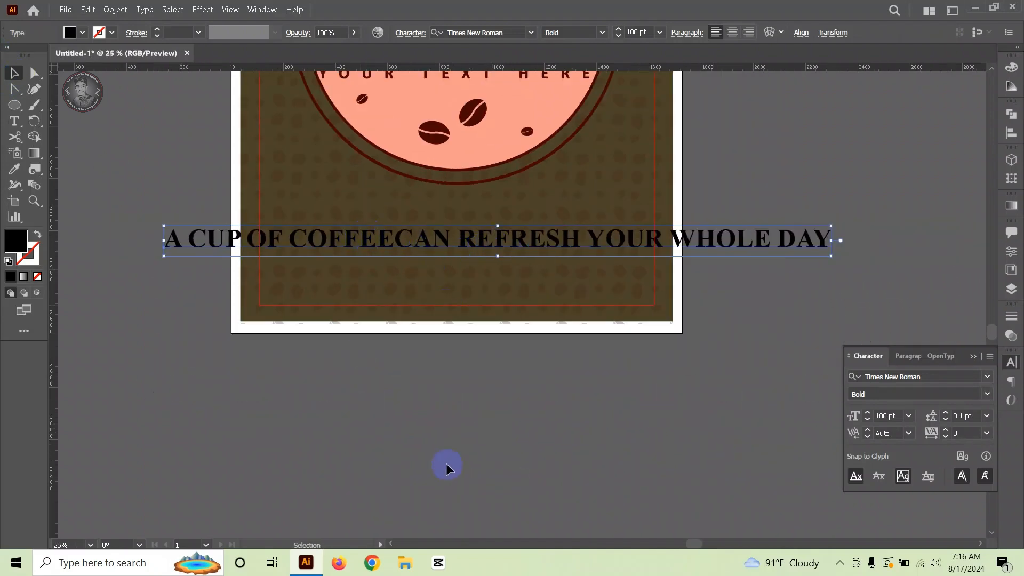
# Step: Insert a space between COFFEE and CAN, and break the slogan into two lines before REFRESH
pyautogui.doubleClick(404, 240)
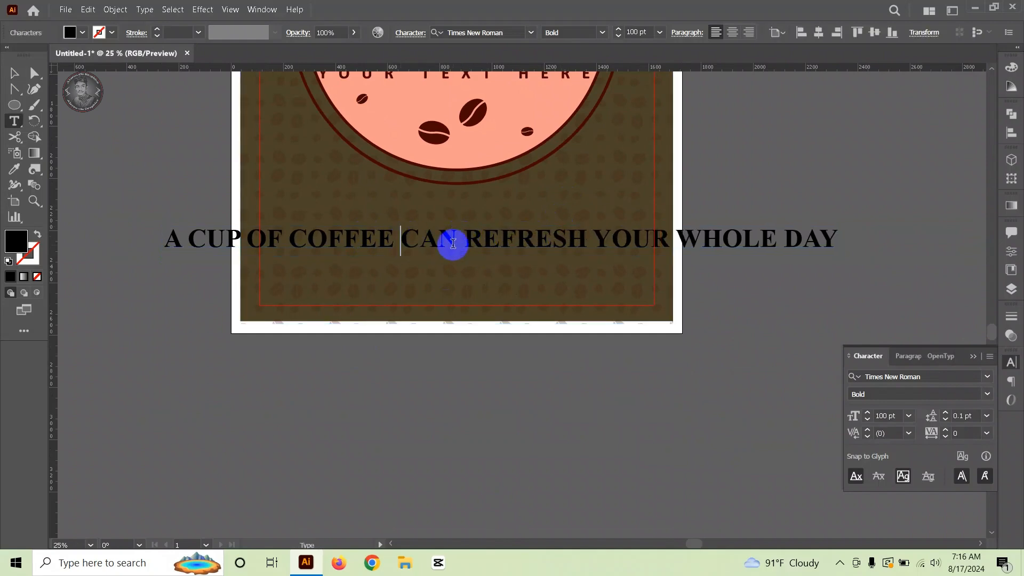
pyautogui.press('BackSpace')
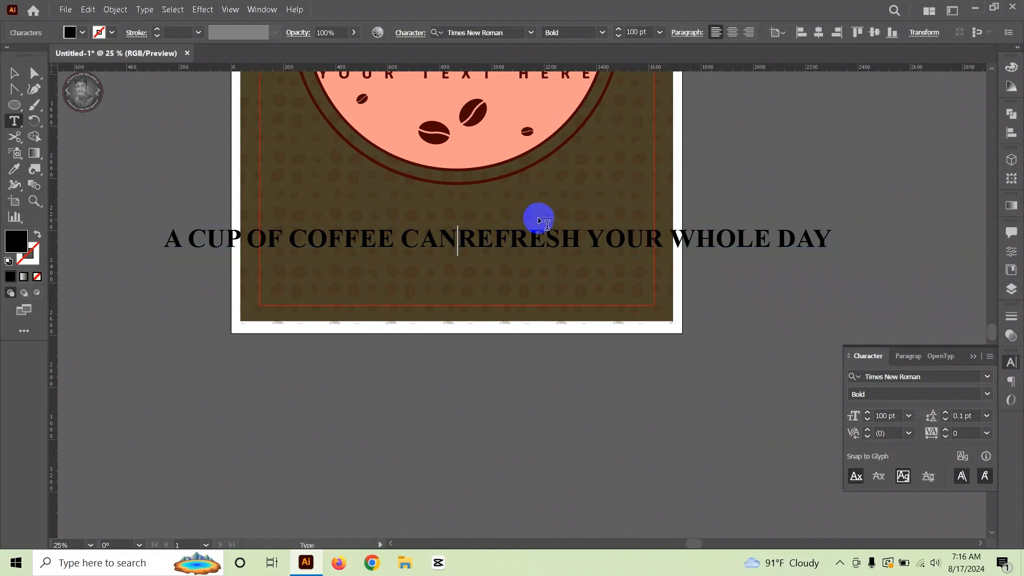
pyautogui.press('Return')
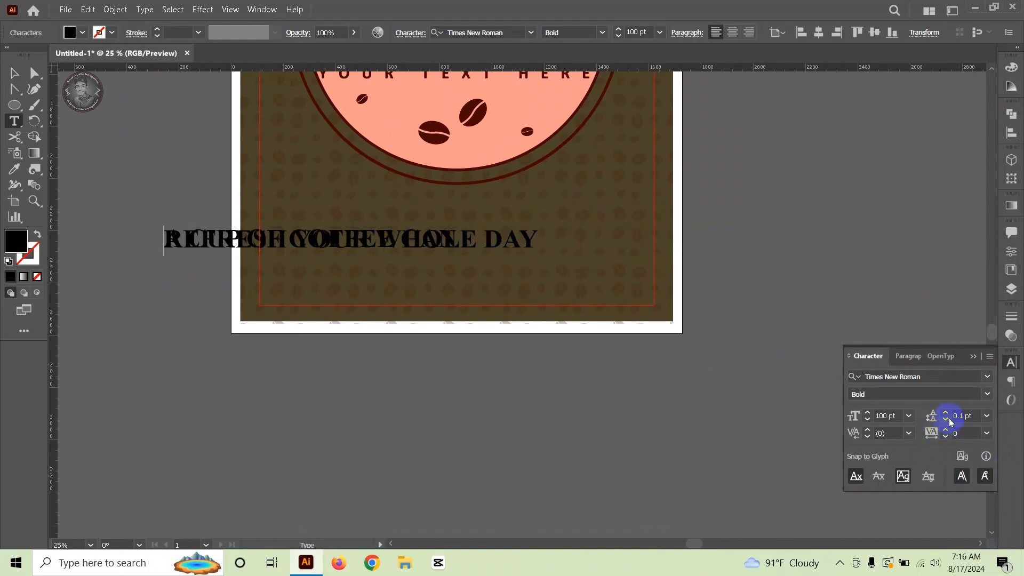
# Step: Try to separate the overlapping slogan lines by raising the leading to 98 pt at the text cursor
pyautogui.scroll(6, 964, 424)
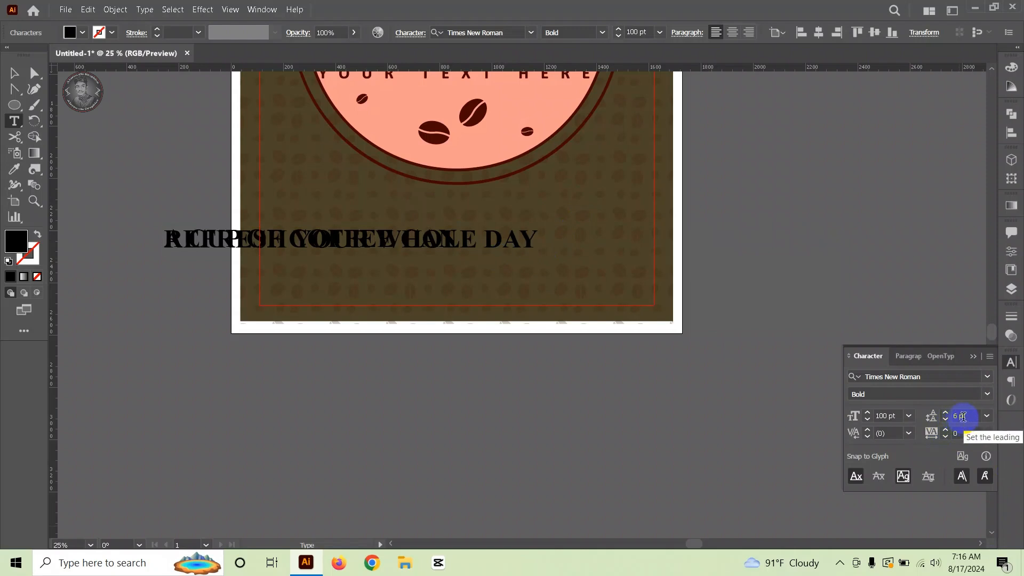
pyautogui.scroll(2, 966, 416)
pyautogui.click(967, 416)
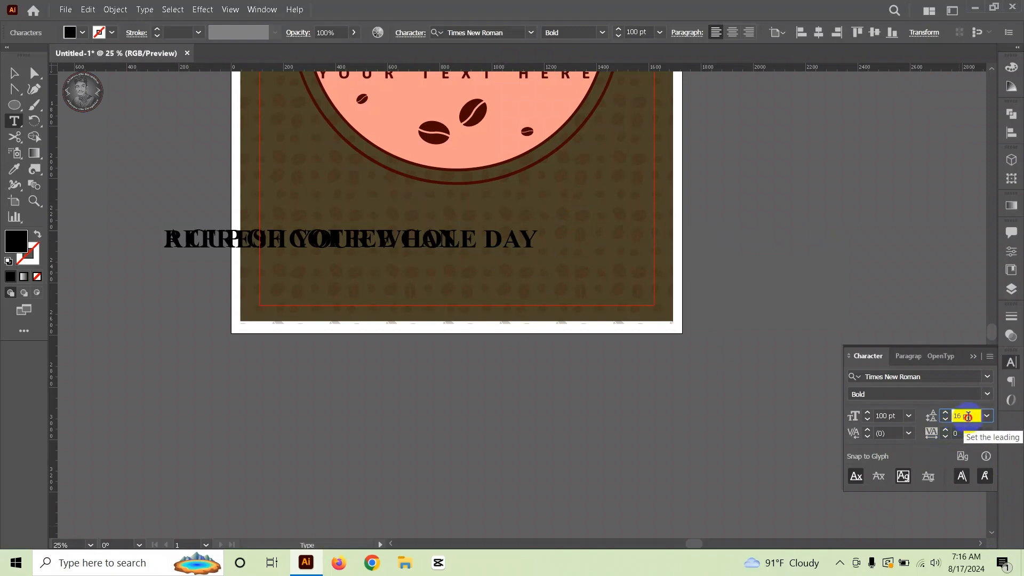
pyautogui.click(946, 419)
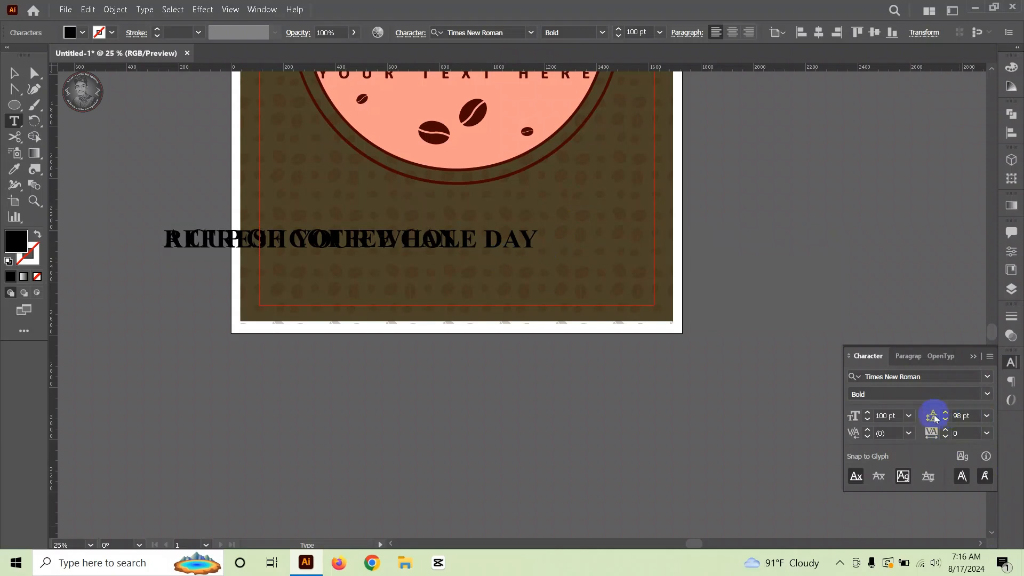
# Step: Select the whole slogan text object and set its leading to 100 pt
pyautogui.click(14, 74)
pyautogui.click(215, 328)
pyautogui.click(206, 239)
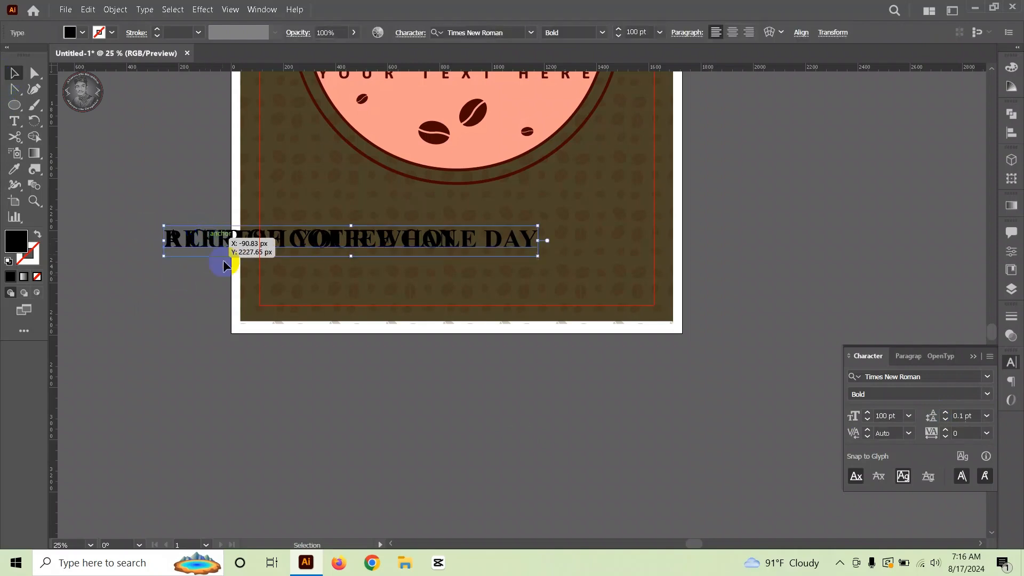
pyautogui.moveTo(946, 416); pyautogui.dragTo(945, 416)
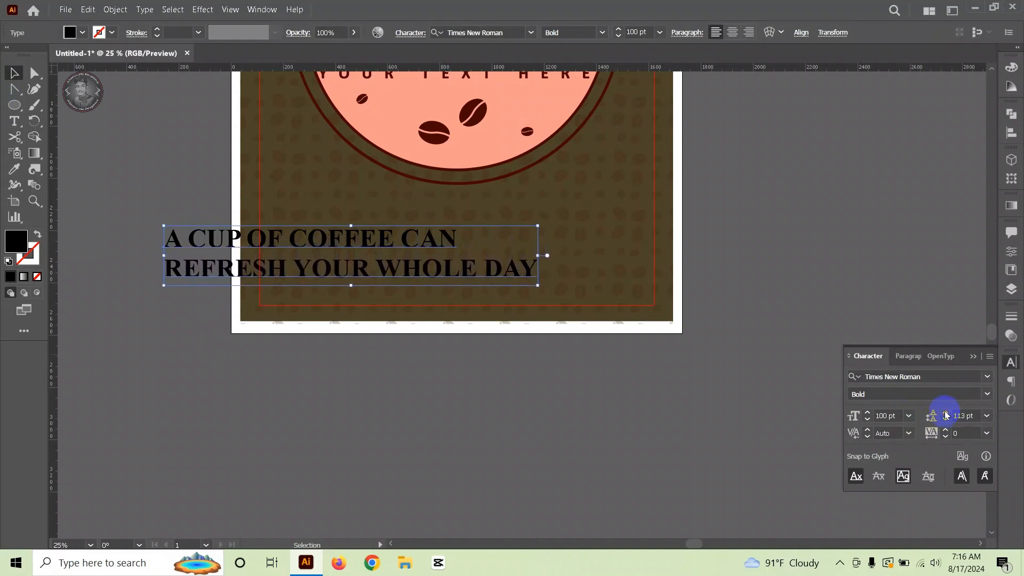
pyautogui.doubleClick(975, 416)
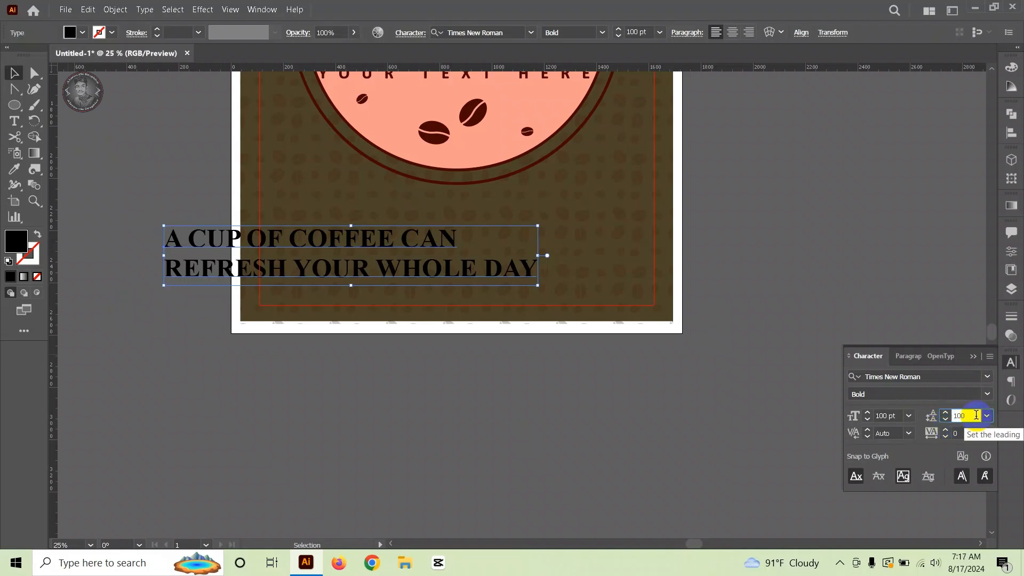
pyautogui.write('100')
pyautogui.press('Return')
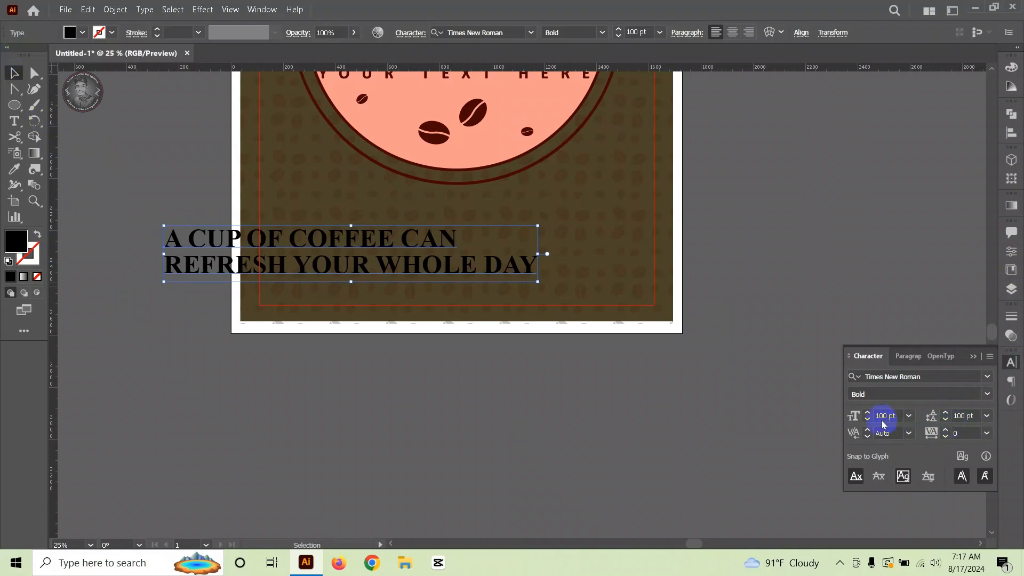
# Step: Center-align the slogan's two lines and move them beneath the logo, just above the lower margin guide
pyautogui.click(732, 35)
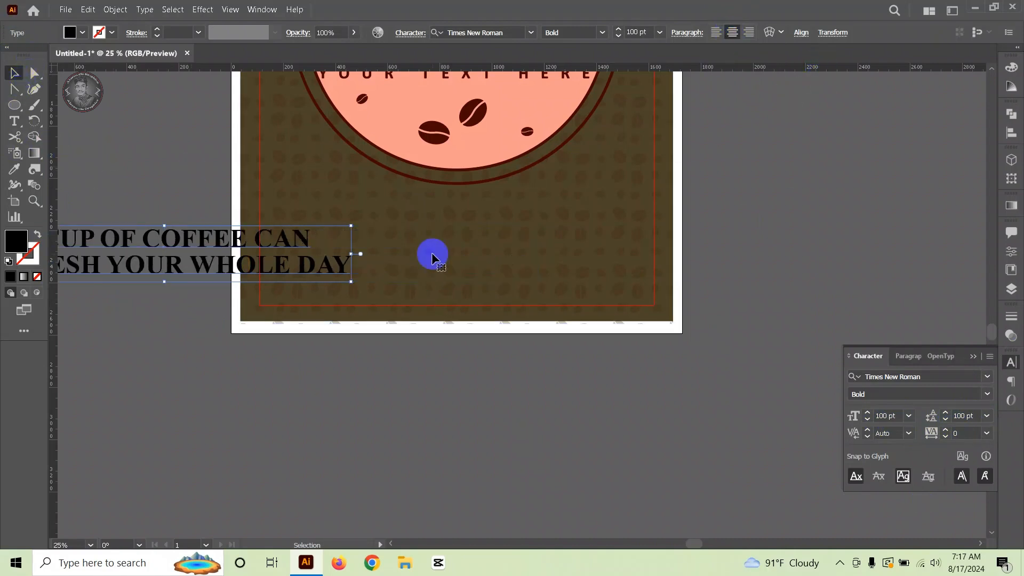
pyautogui.moveTo(187, 271); pyautogui.dragTo(495, 287)
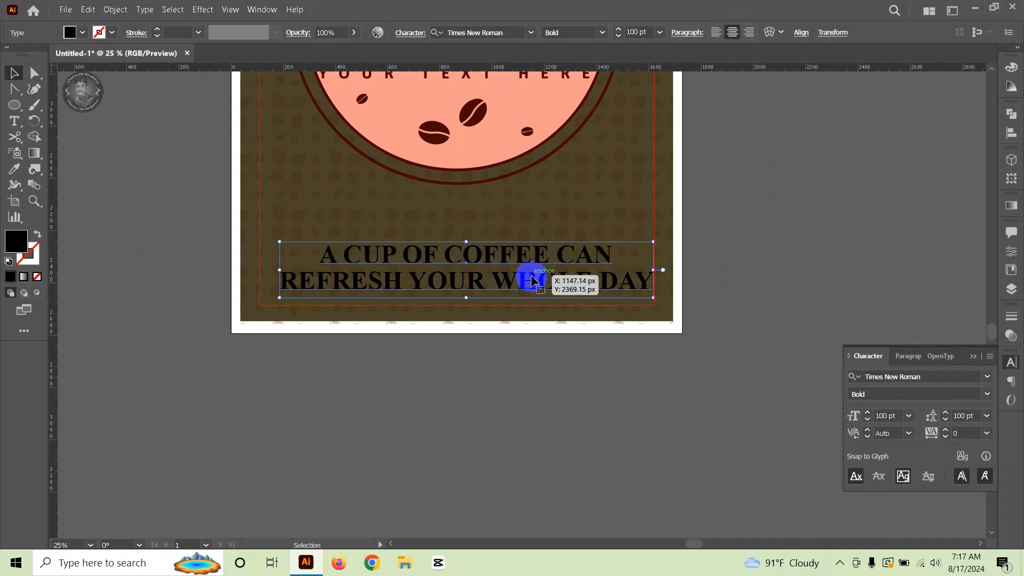
# Step: Change the slogan's fill color to white
pyautogui.click(71, 32)
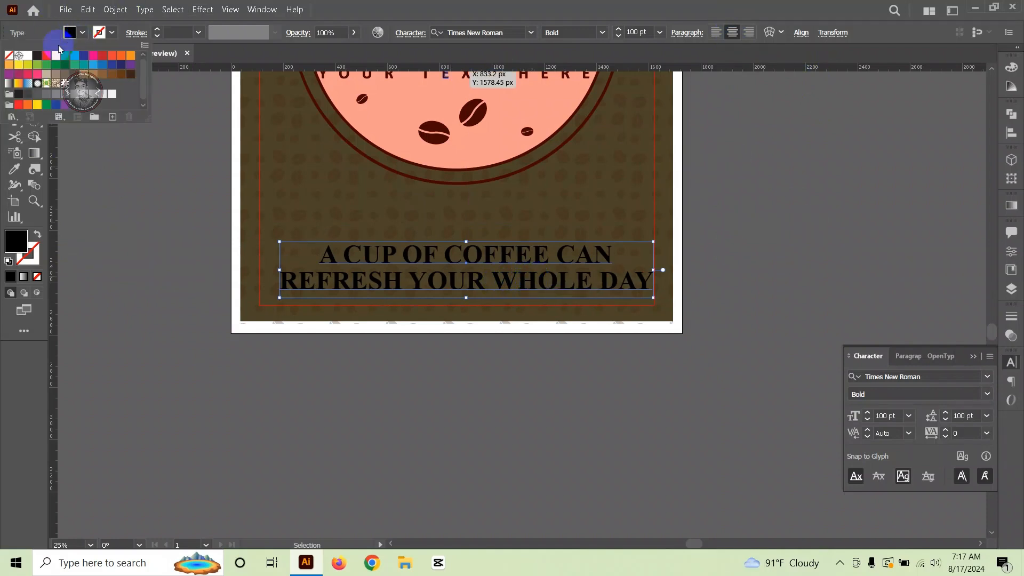
pyautogui.click(29, 55)
pyautogui.press('Escape')
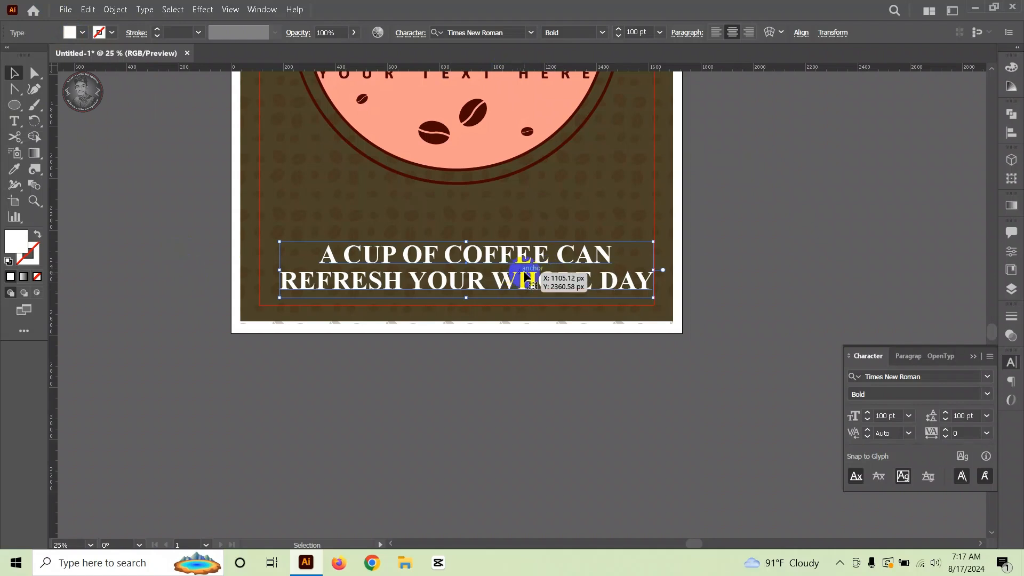
# Step: Align the slogan to the artboard's horizontal center and bottom edge
pyautogui.click(801, 34)
pyautogui.click(685, 70)
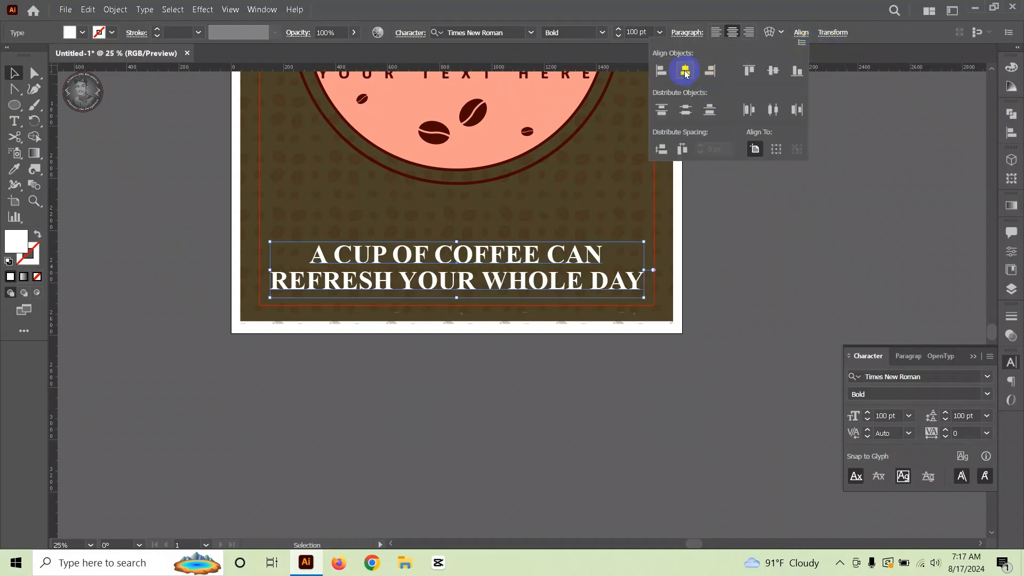
pyautogui.click(797, 69)
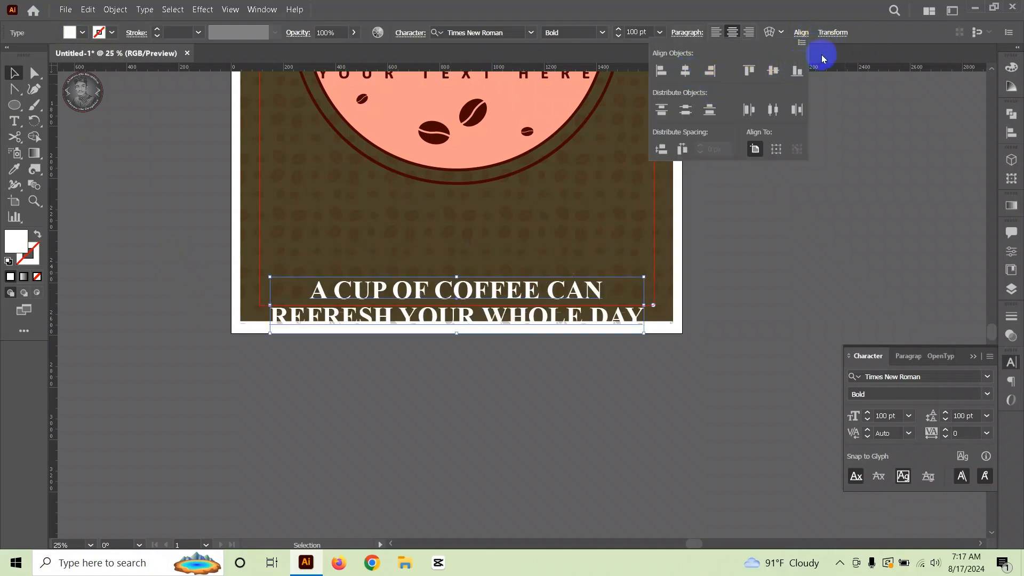
# Step: Nudge the slogan upward until its second line sits just above the poster's lower red margin guide
pyautogui.press('Up')
pyautogui.press('Up')
pyautogui.press('Up')
pyautogui.press('Up')
pyautogui.press('Up')
pyautogui.press('Up')
pyautogui.press('Up')
pyautogui.press('Up')
pyautogui.press('Up')
pyautogui.press('Up')
pyautogui.press('Up')
pyautogui.press('Up')
pyautogui.press('Up')
pyautogui.press('Up')
pyautogui.press('Up')
pyautogui.press('Up')
pyautogui.press('Up')
pyautogui.press('Up')
pyautogui.press('Up')
pyautogui.press('Up')
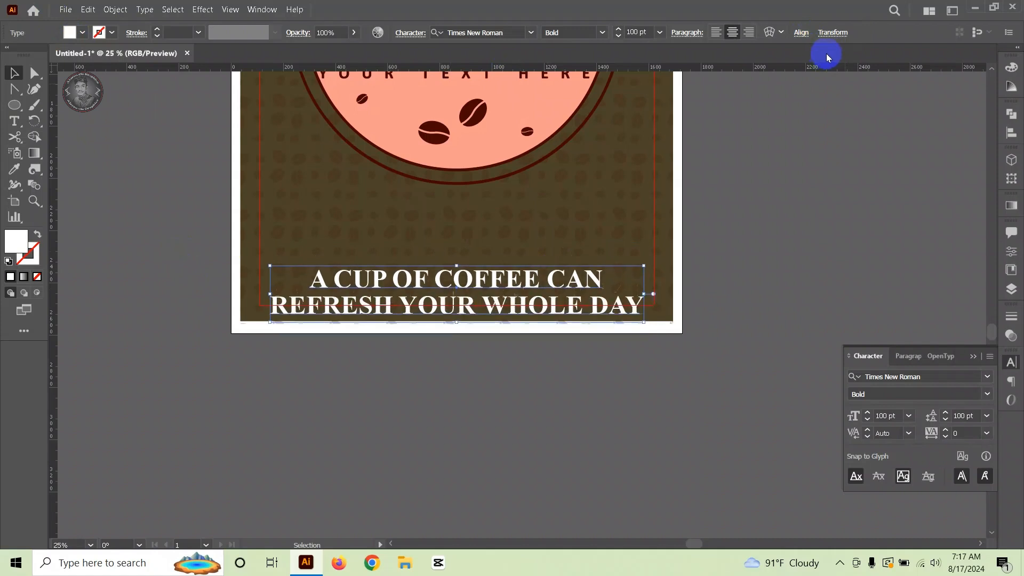
pyautogui.press('Up')
pyautogui.press('Up')
pyautogui.press('Up')
pyautogui.press('Up')
pyautogui.press('Up')
pyautogui.press('Up')
pyautogui.press('Up')
pyautogui.press('Up')
pyautogui.press('Up')
pyautogui.press('Up')
pyautogui.press('Up')
pyautogui.press('Up')
pyautogui.press('Up')
pyautogui.press('Up')
pyautogui.press('Up')
pyautogui.press('Up')
pyautogui.press('Up')
pyautogui.press('Up')
pyautogui.press('Up')
pyautogui.press('Up')
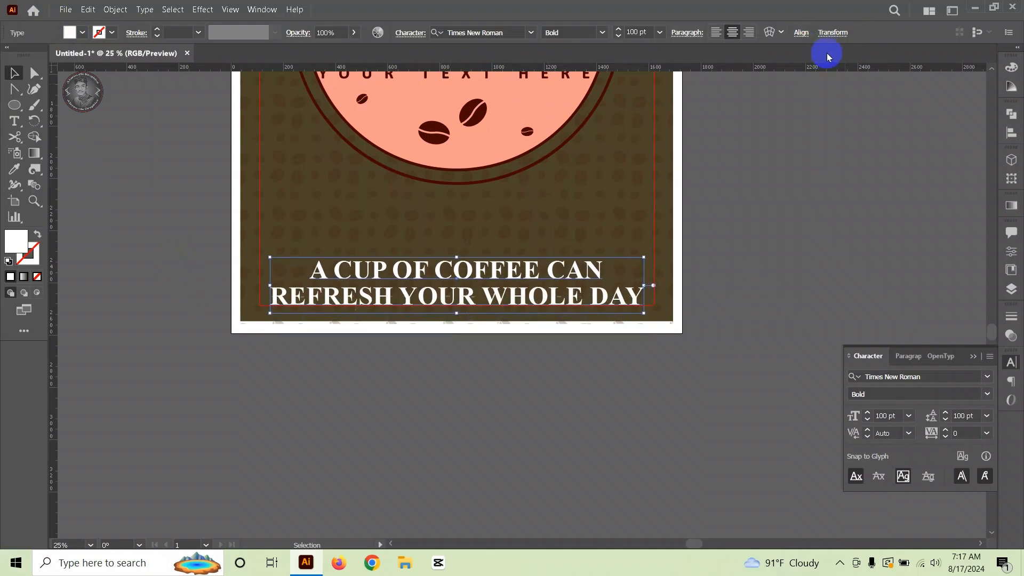
pyautogui.press('Down')
pyautogui.press('Down')
pyautogui.press('Down')
pyautogui.press('Down')
pyautogui.press('Down')
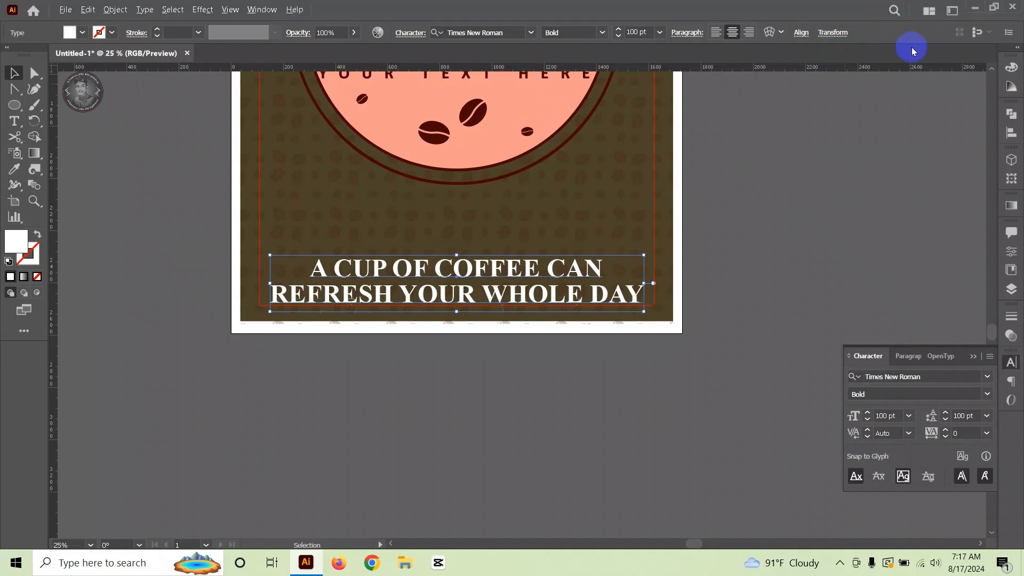
# Step: Delete the two stray horizontal red guides above the artboard
pyautogui.scroll(-2, 678, 200)
pyautogui.scroll(5, 629, 232)
pyautogui.moveTo(878, 224); pyautogui.dragTo(992, 311)
pyautogui.click(924, 297)
pyautogui.click(617, 240)
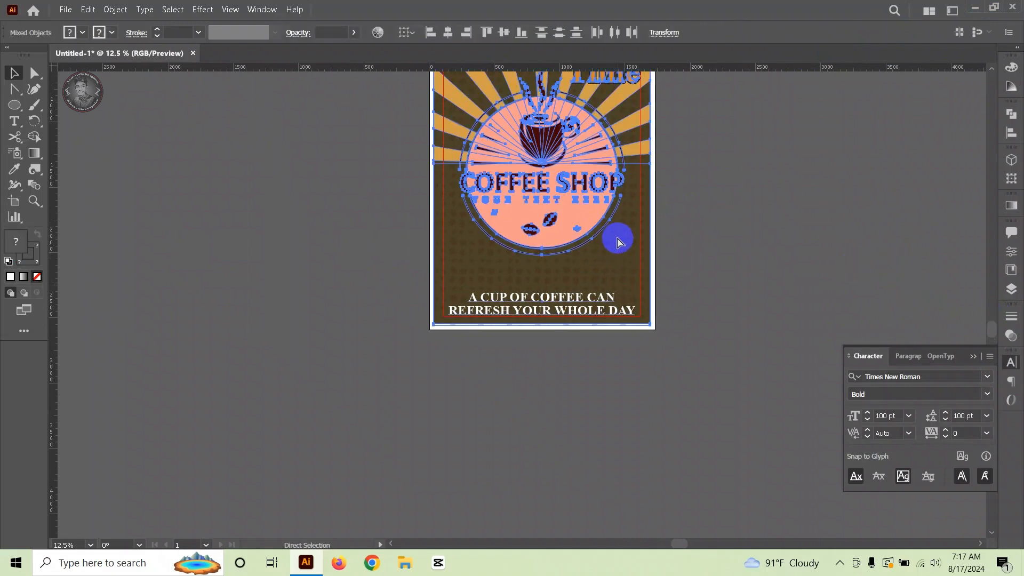
pyautogui.scroll(-2, 605, 258)
pyautogui.scroll(1, 606, 258)
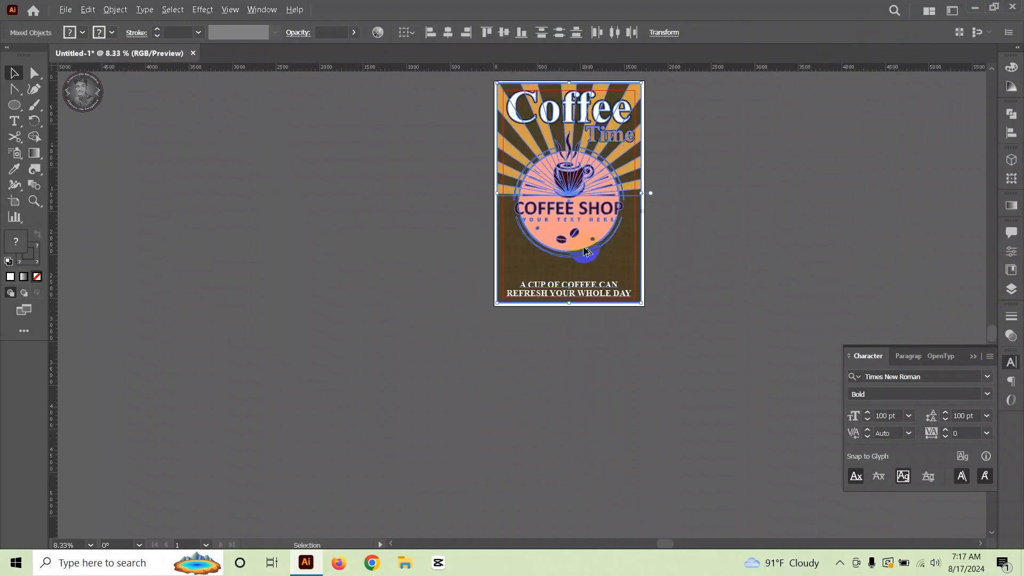
pyautogui.scroll(-3, 584, 260)
pyautogui.rightClick(510, 181)
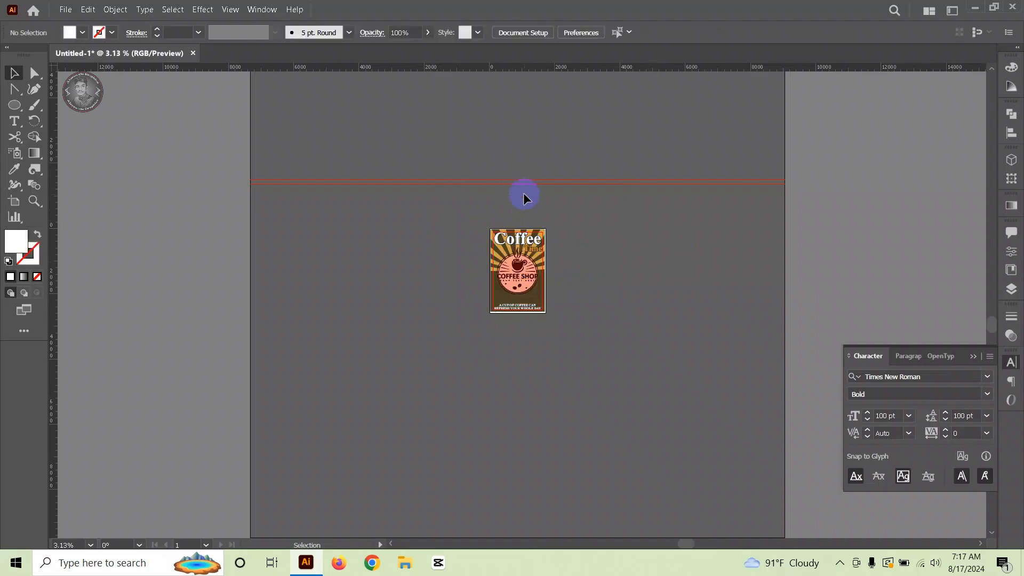
pyautogui.click(592, 304)
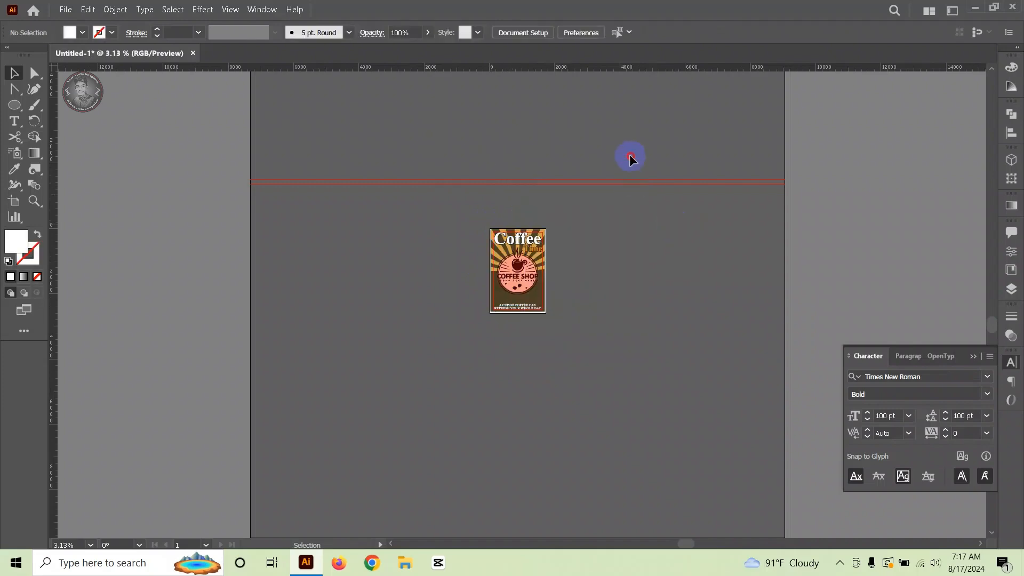
pyautogui.moveTo(629, 155); pyautogui.dragTo(673, 218)
pyautogui.press('Delete')
# Step: Bring the whole poster into view and open the export options for the document
pyautogui.scroll(5, 486, 265)
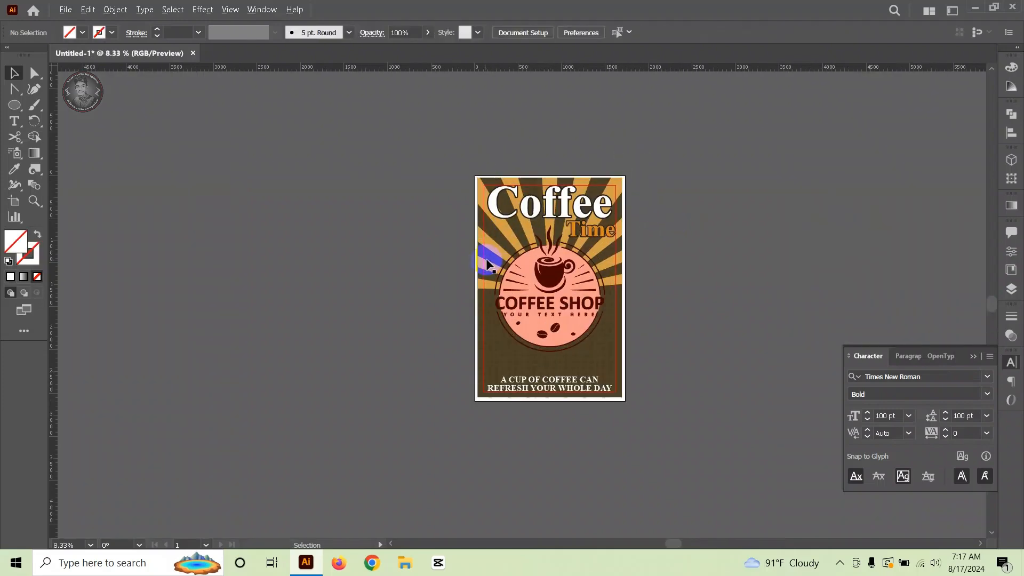
pyautogui.scroll(-2, 474, 260)
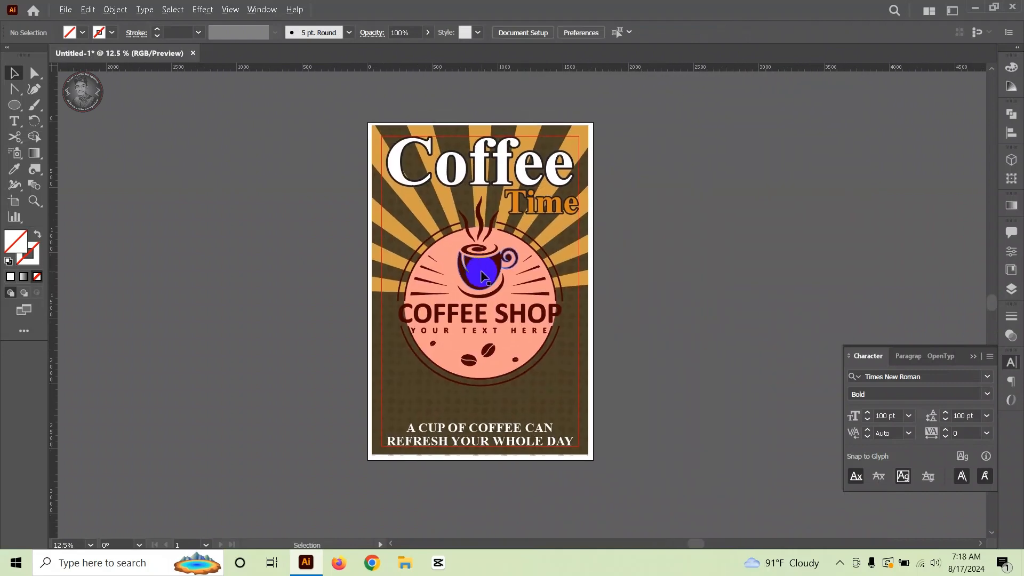
pyautogui.scroll(1, 474, 260)
pyautogui.scroll(-1, 477, 261)
pyautogui.click(62, 11)
pyautogui.moveTo(109, 238)
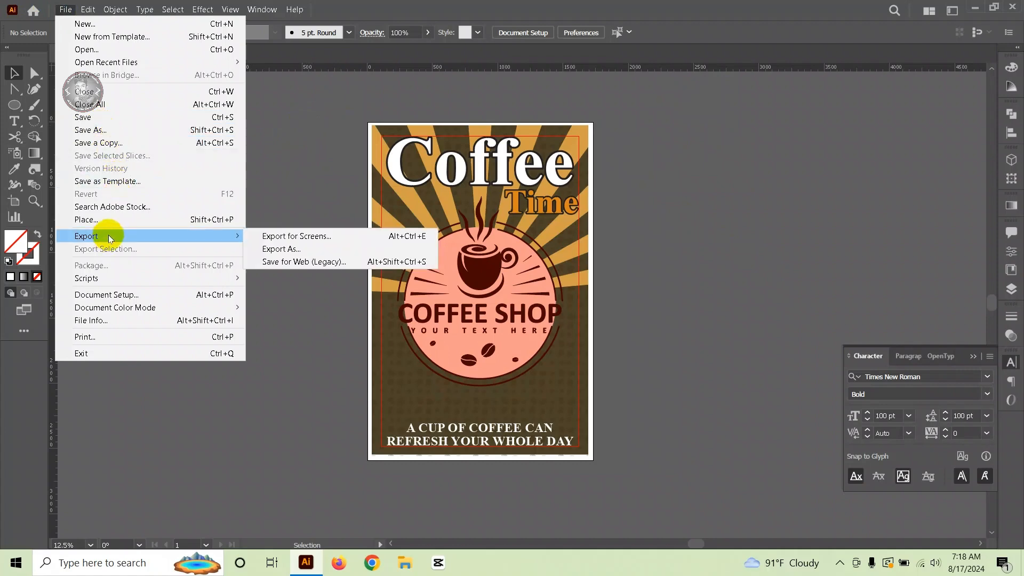